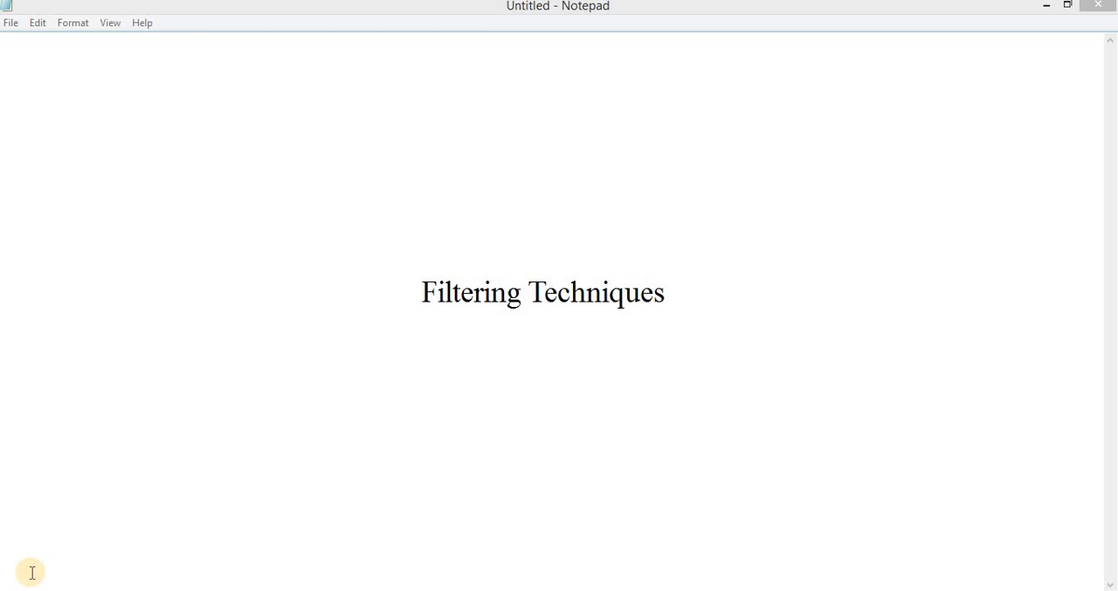
# Switch to the Excel workbook and examine each column of the sales data from OrderDate to Total.
pyautogui.click(32, 573)
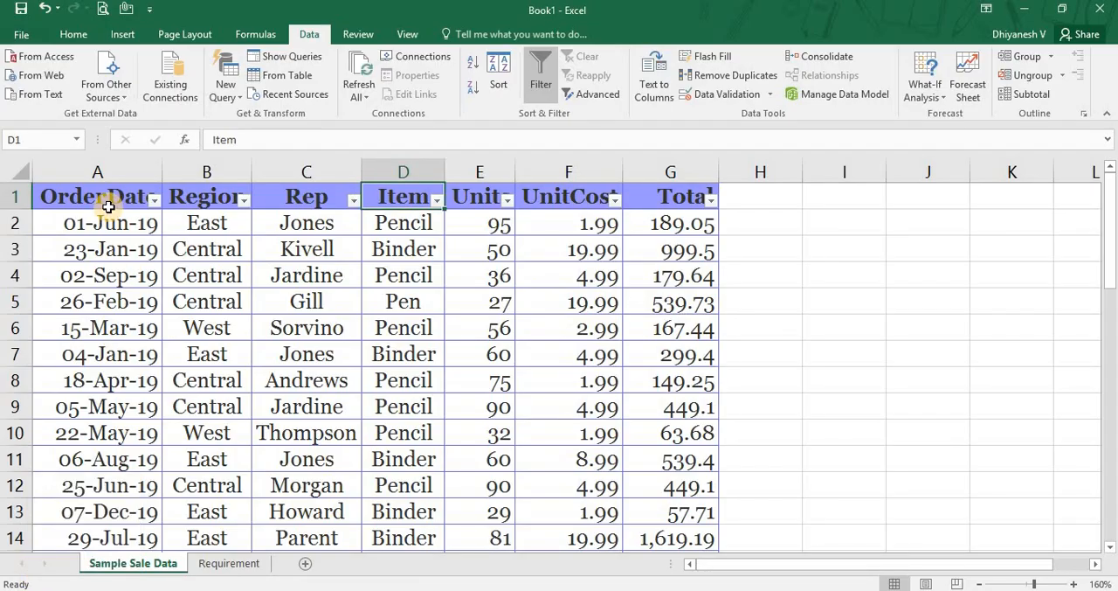
pyautogui.click(126, 175)
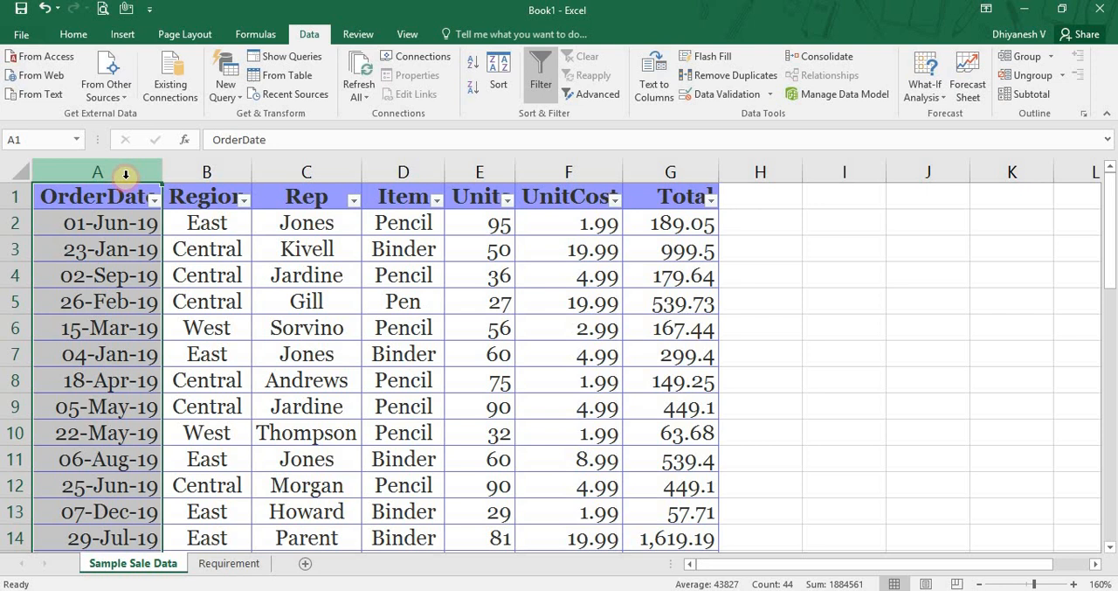
pyautogui.click(206, 171)
pyautogui.click(345, 167)
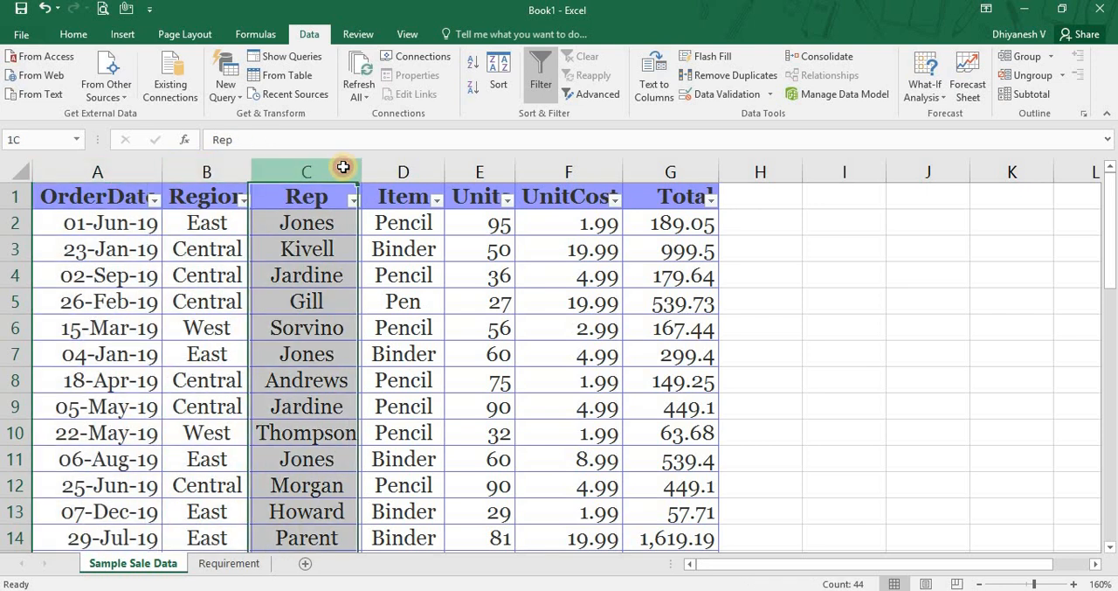
pyautogui.click(380, 168)
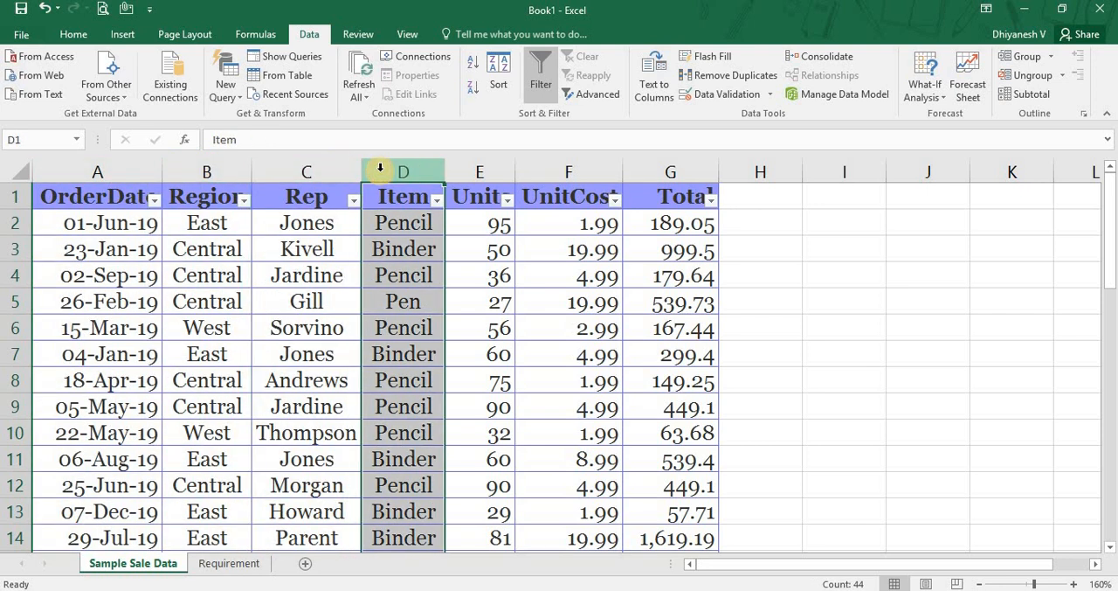
pyautogui.click(471, 178)
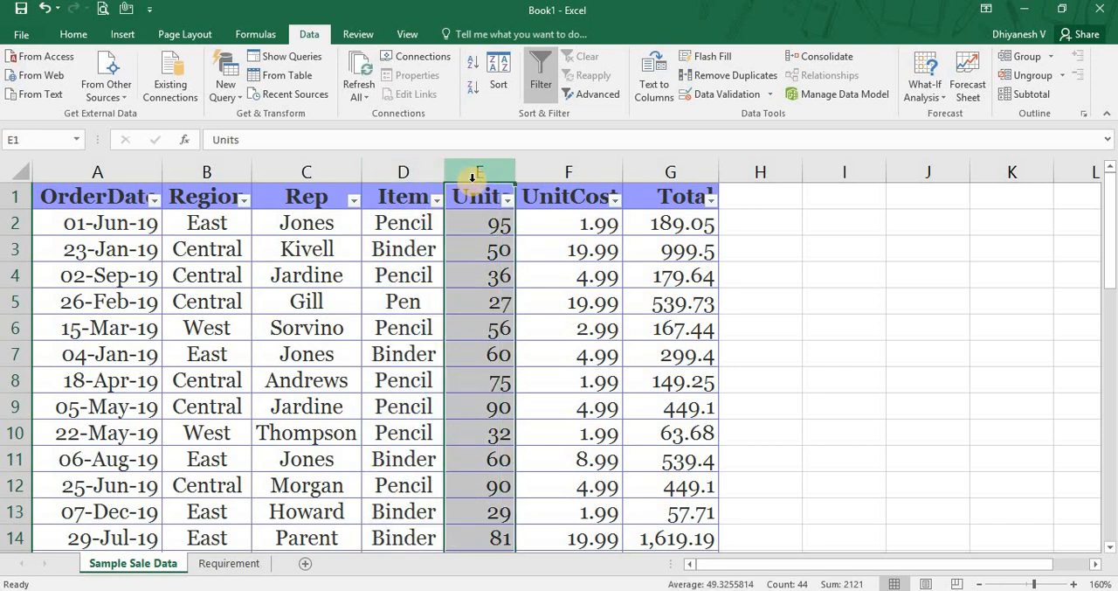
pyautogui.click(537, 161)
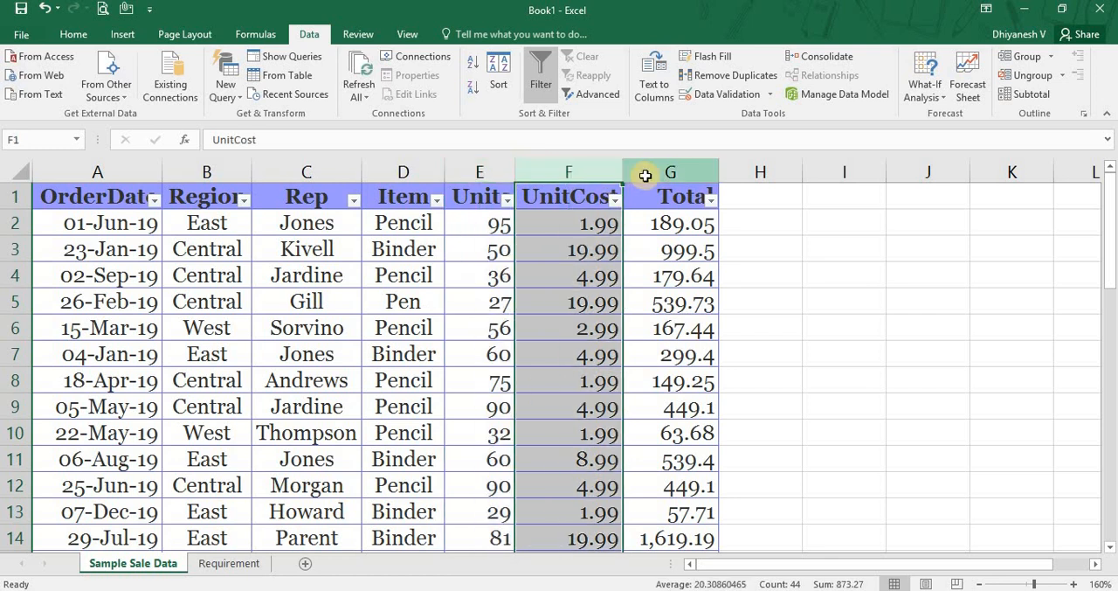
pyautogui.click(645, 175)
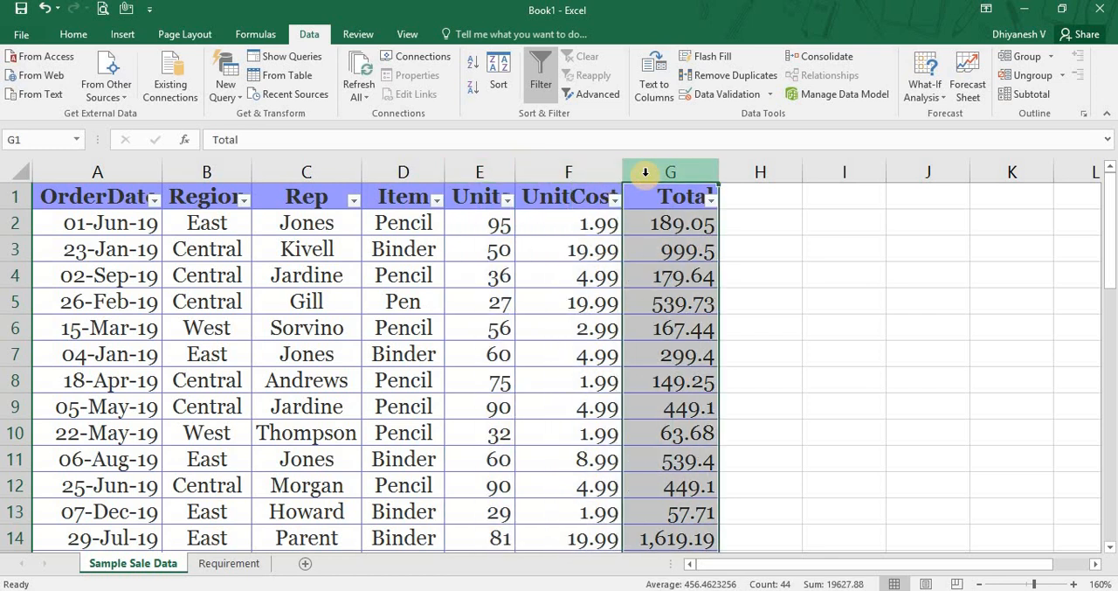
pyautogui.click(688, 235)
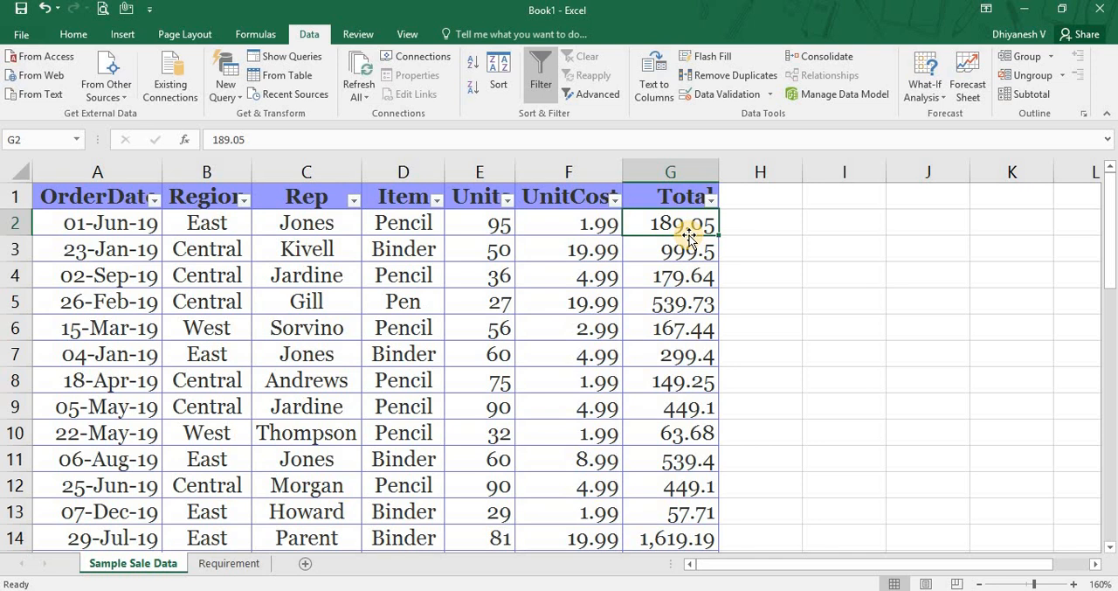
# Select the whole sales table starting at OrderDate and apply AutoFilter to its header row.
pyautogui.press('Up')
pyautogui.press('Home')
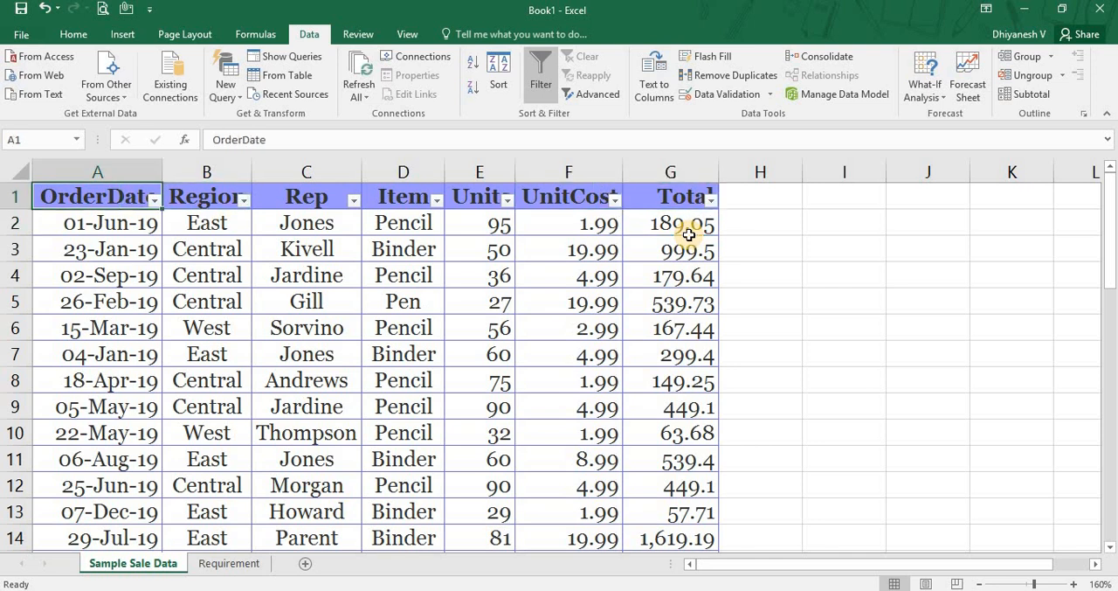
pyautogui.hotkey('ctrl', 'shift', 'Right')
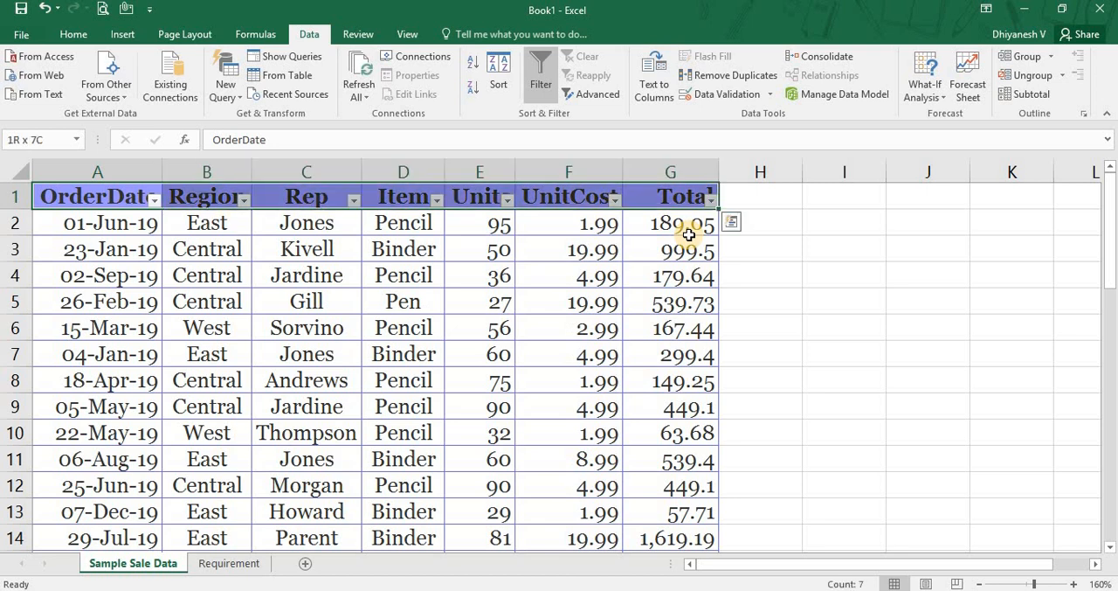
pyautogui.hotkey('ctrl', 'shift', 'Down')
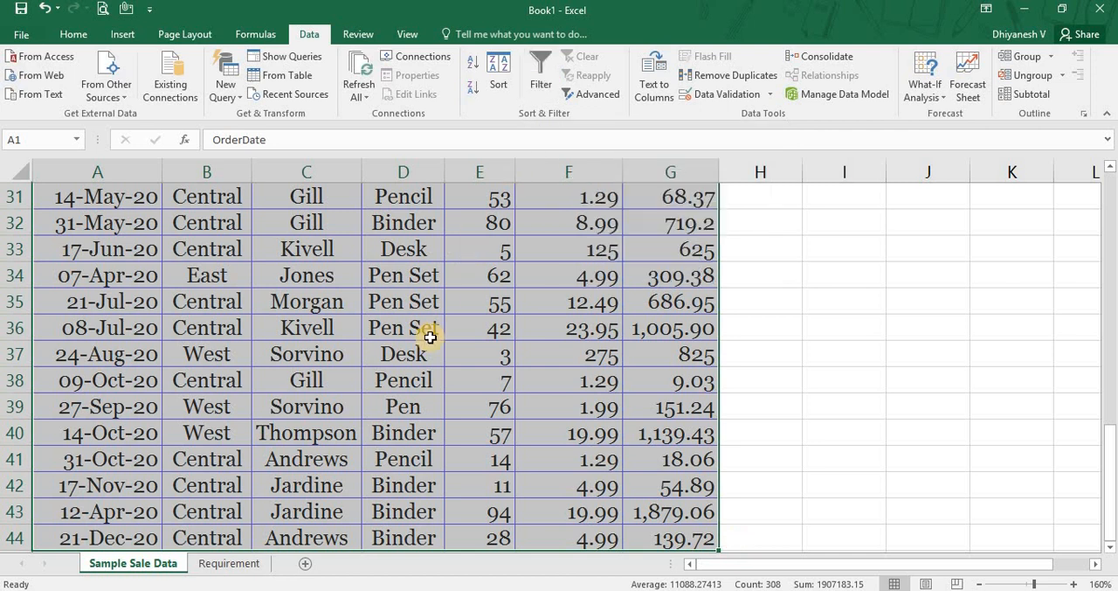
pyautogui.hotkey('ctrl', 'Home')
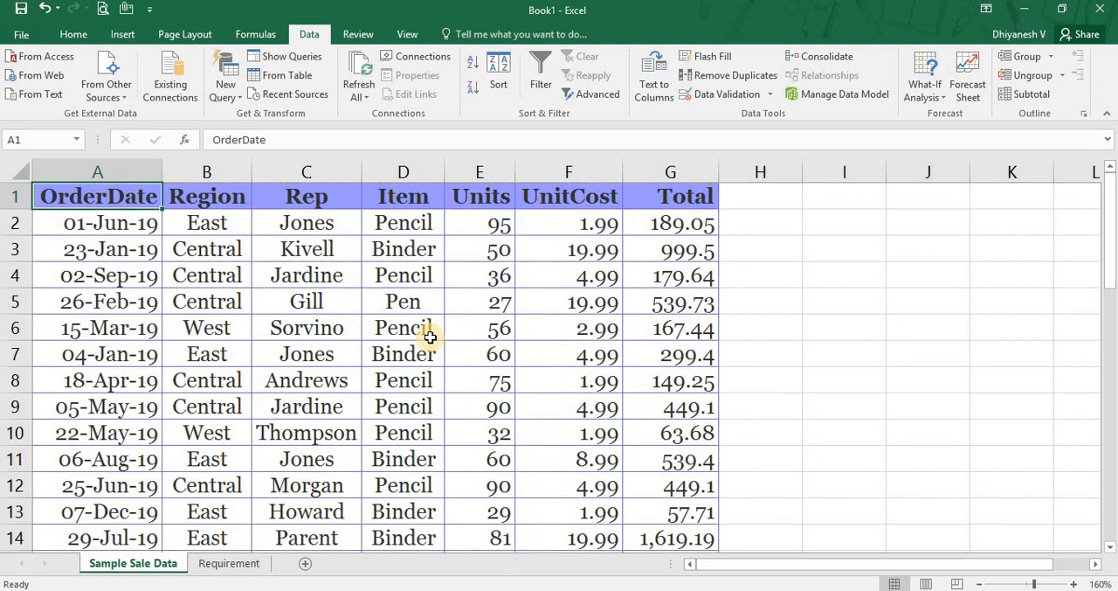
pyautogui.hotkey('ctrl', 'shift', 'l')
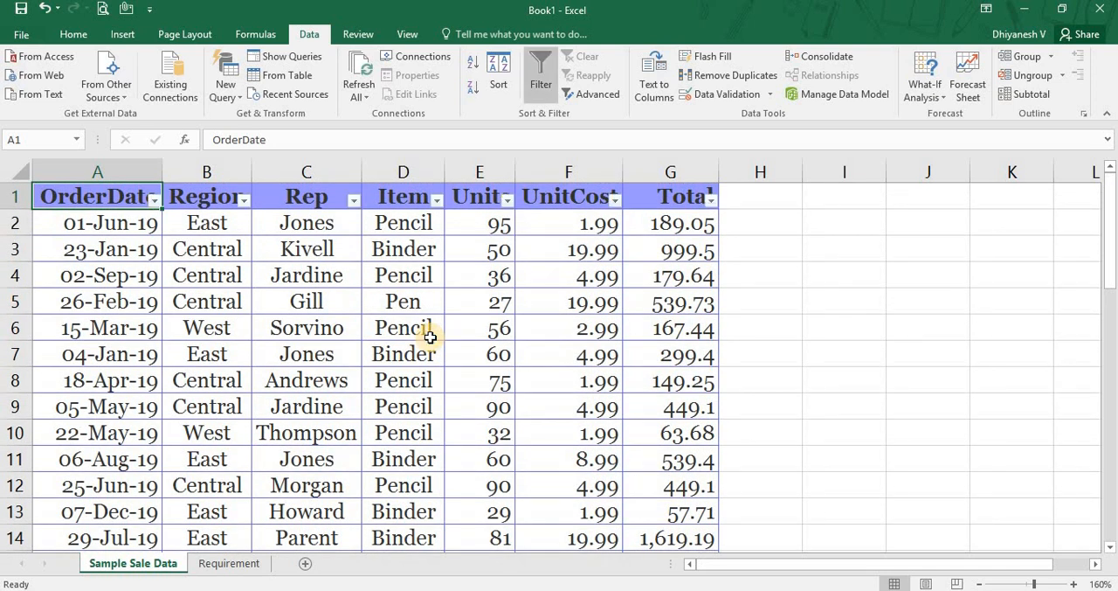
# Examine the filter choices of the OrderDate, Region, Rep and Item columns without applying any filter.
pyautogui.click(154, 201)
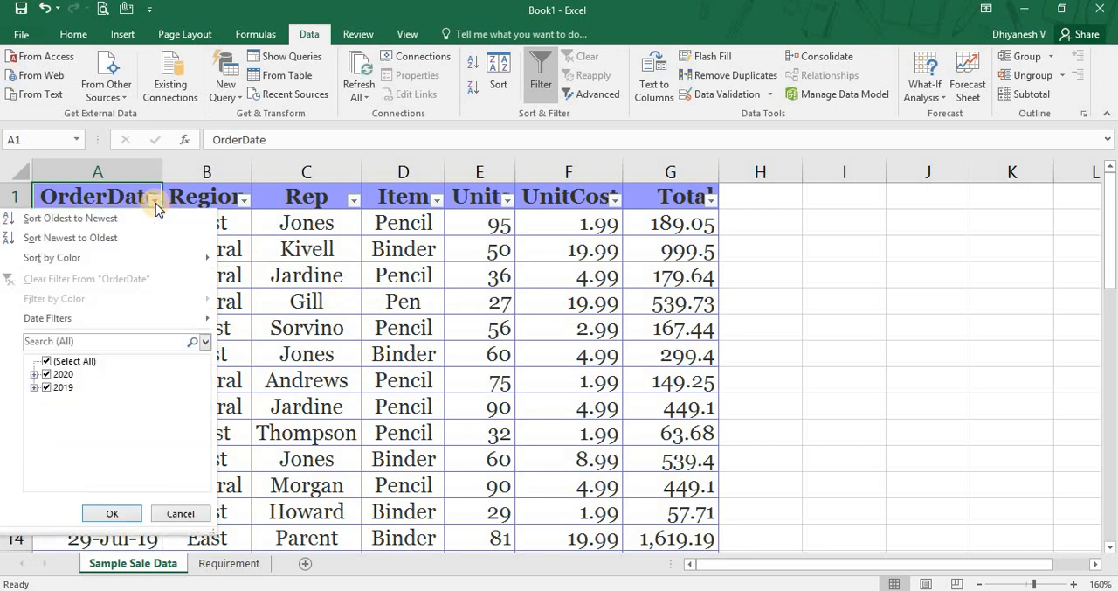
pyautogui.click(245, 201)
pyautogui.click(245, 201)
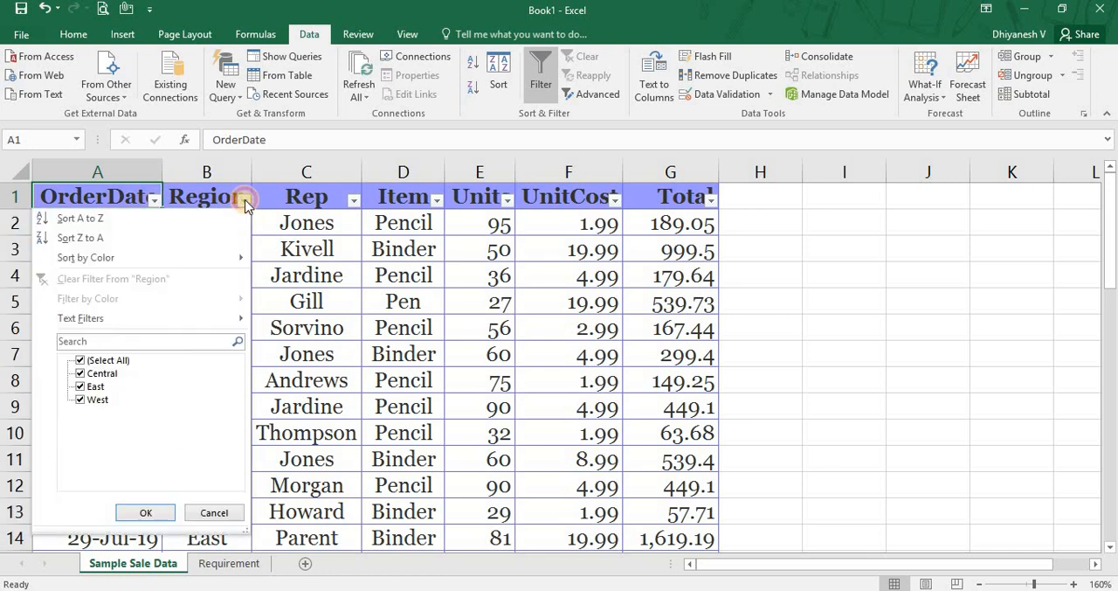
pyautogui.click(354, 203)
pyautogui.click(354, 202)
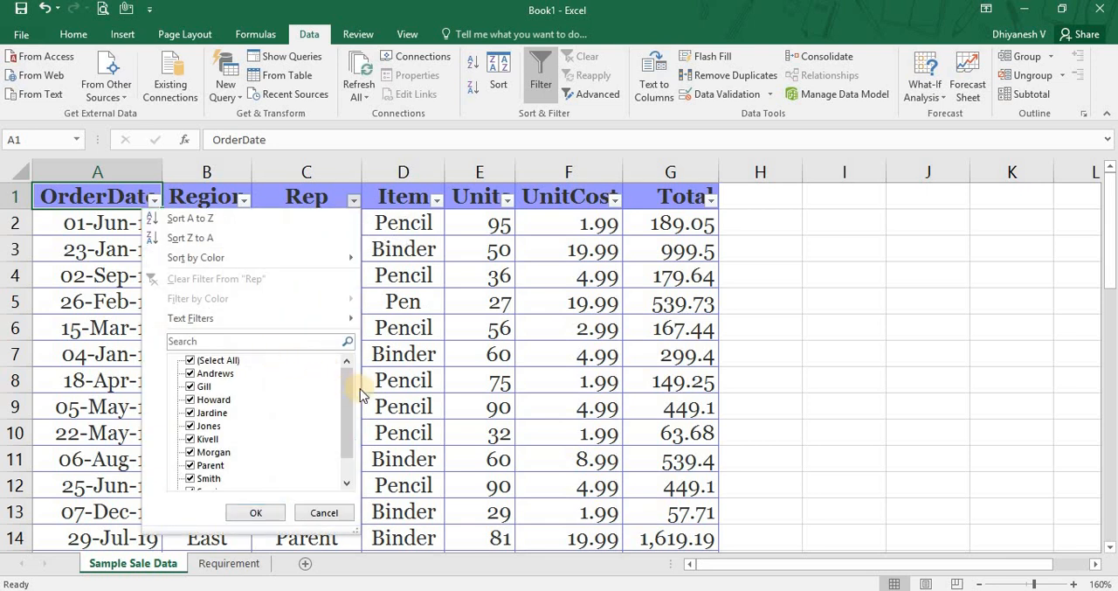
pyautogui.moveTo(346, 407); pyautogui.dragTo(341, 429)
pyautogui.click(434, 202)
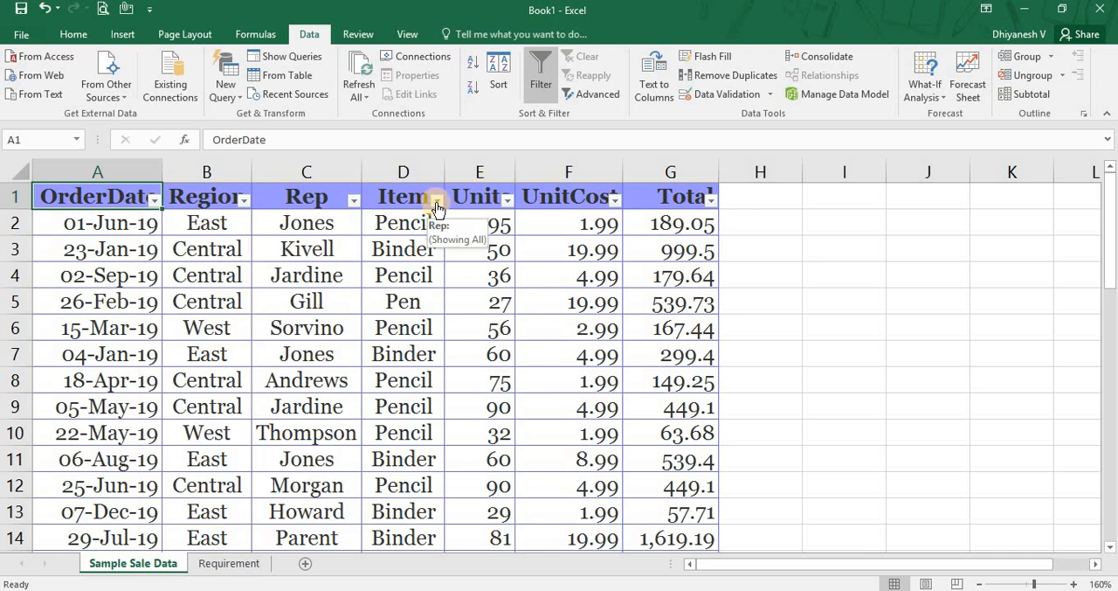
pyautogui.click(437, 203)
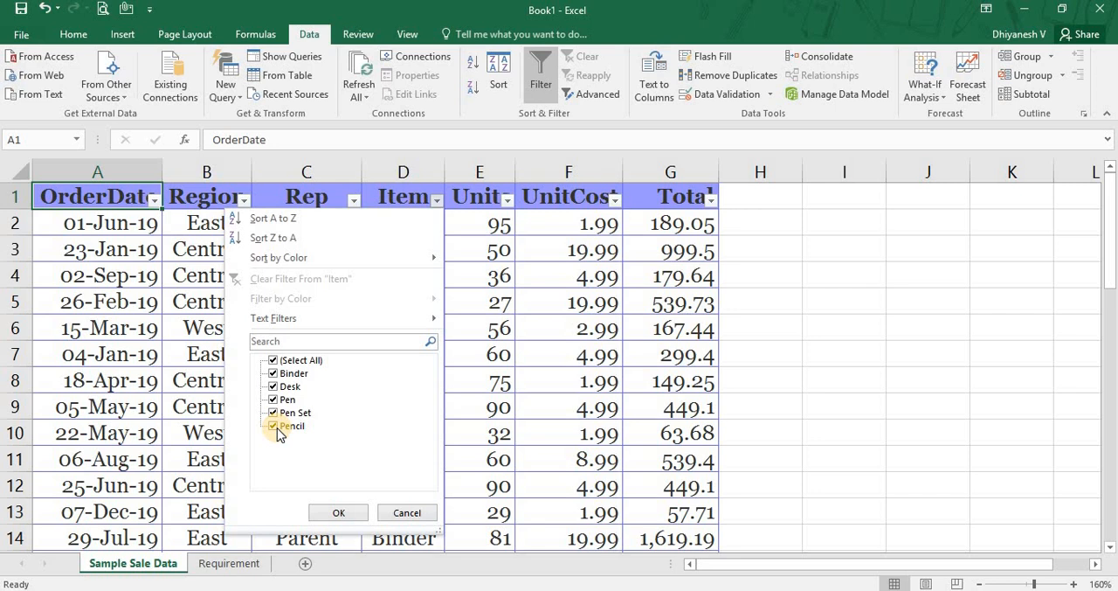
pyautogui.click(482, 240)
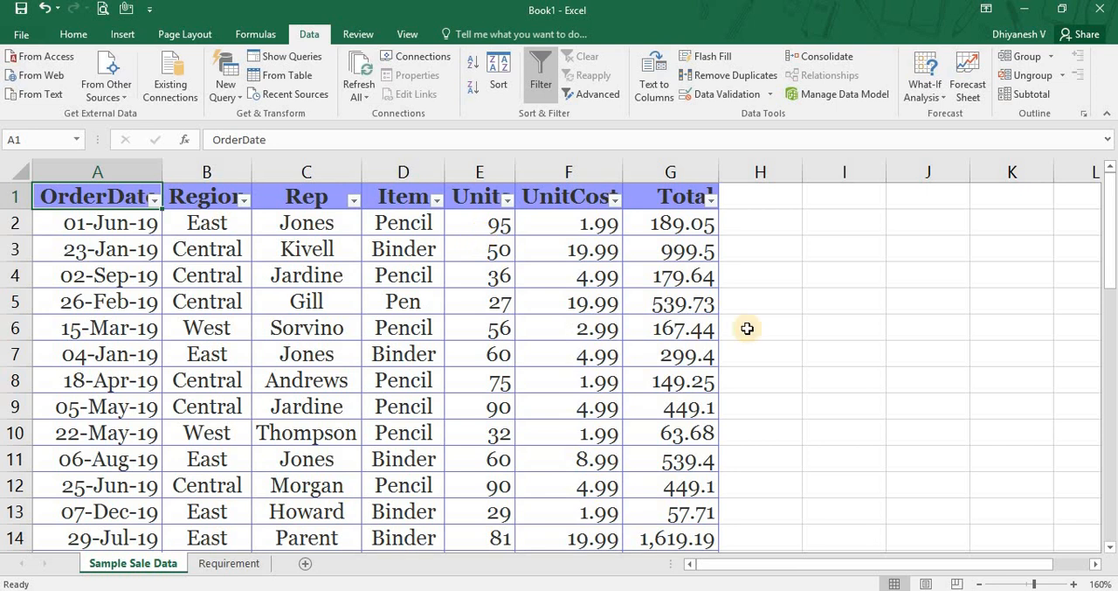
# Read the two required sales lists on the Requirement sheet.
pyautogui.hotkey('ctrl', 'pagedown')
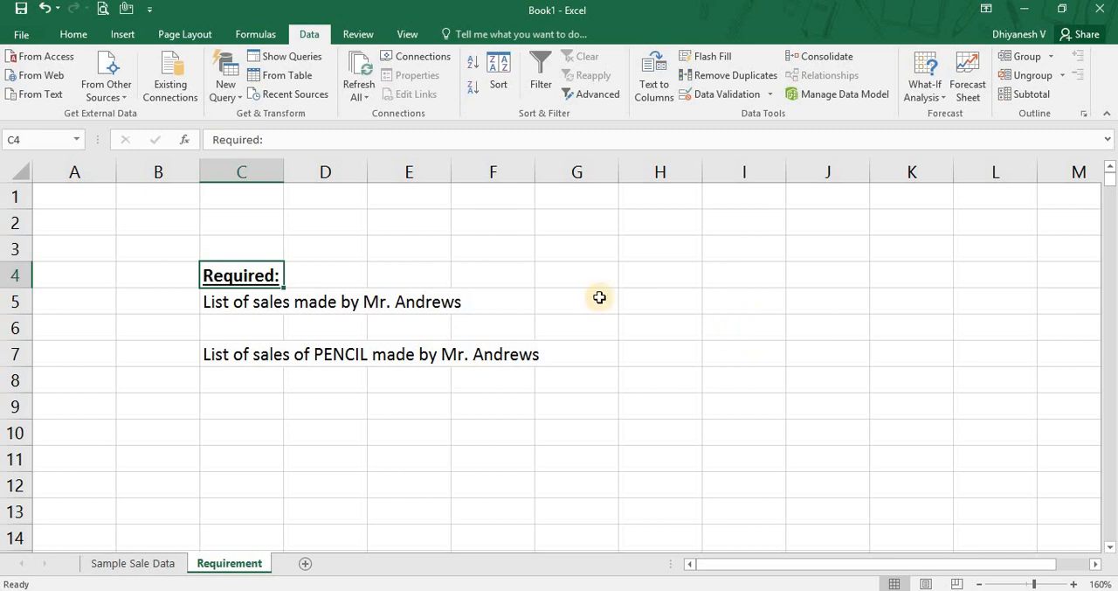
pyautogui.click(237, 310)
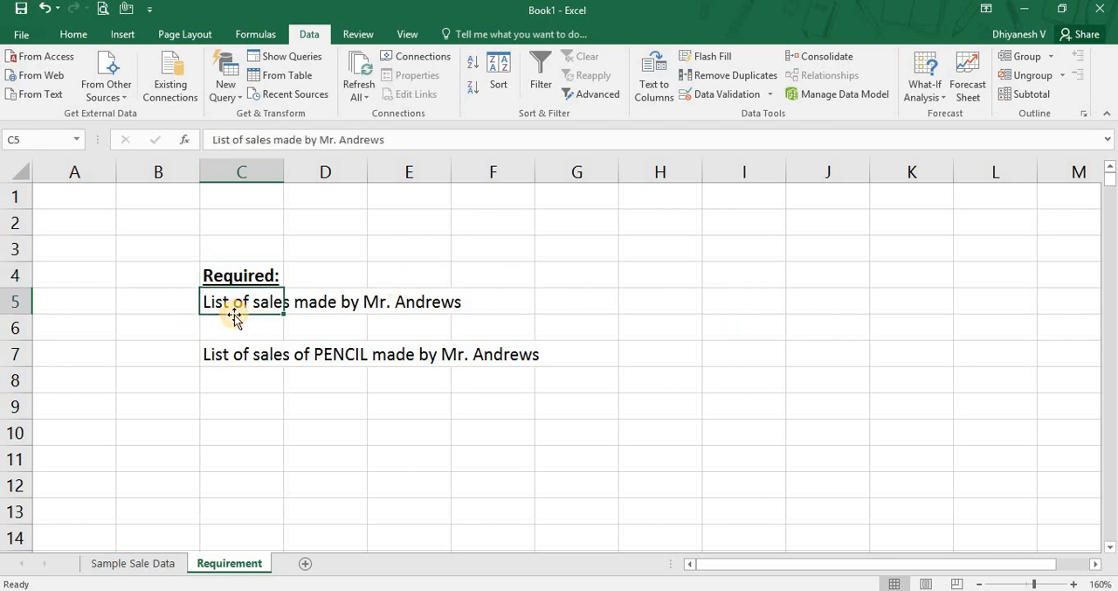
pyautogui.click(195, 336)
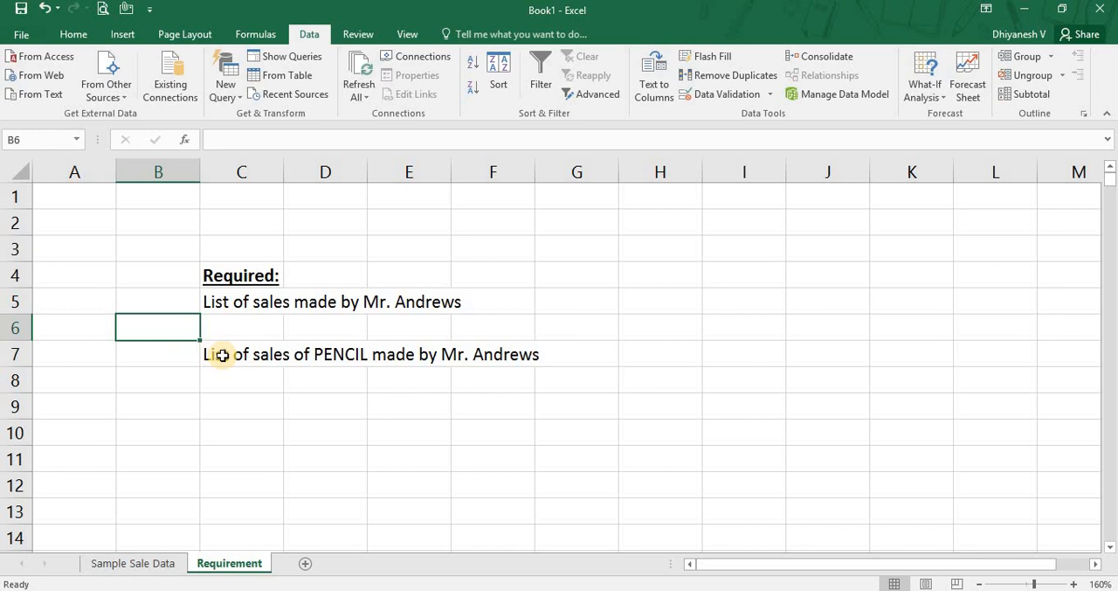
pyautogui.click(223, 354)
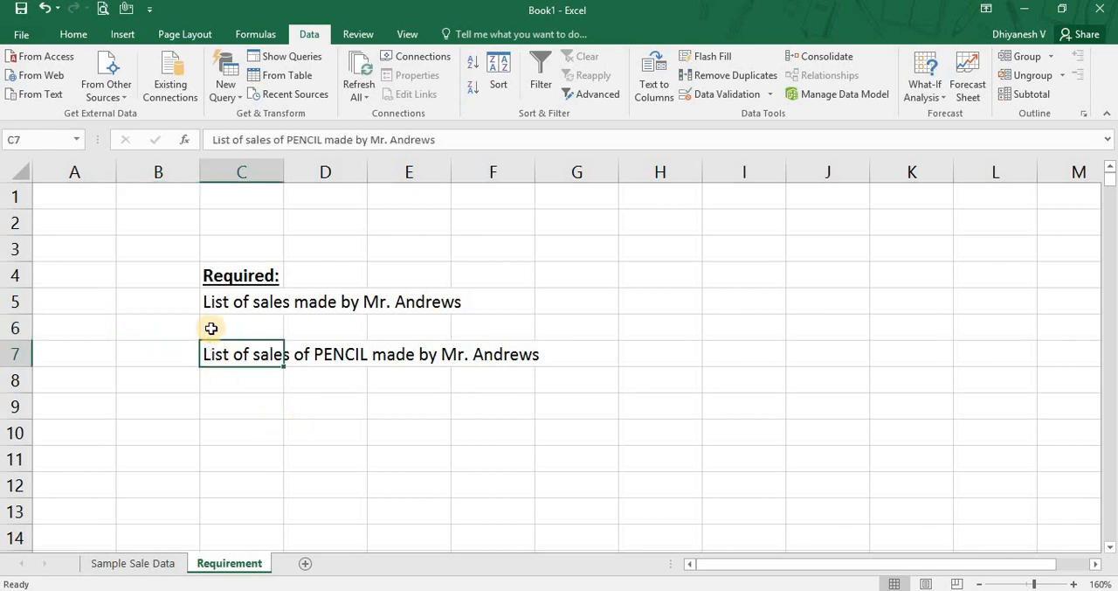
# Return to the Sample Sale Data sheet and examine the Rep column and its filter choices.
pyautogui.hotkey('ctrl', 'pageup')
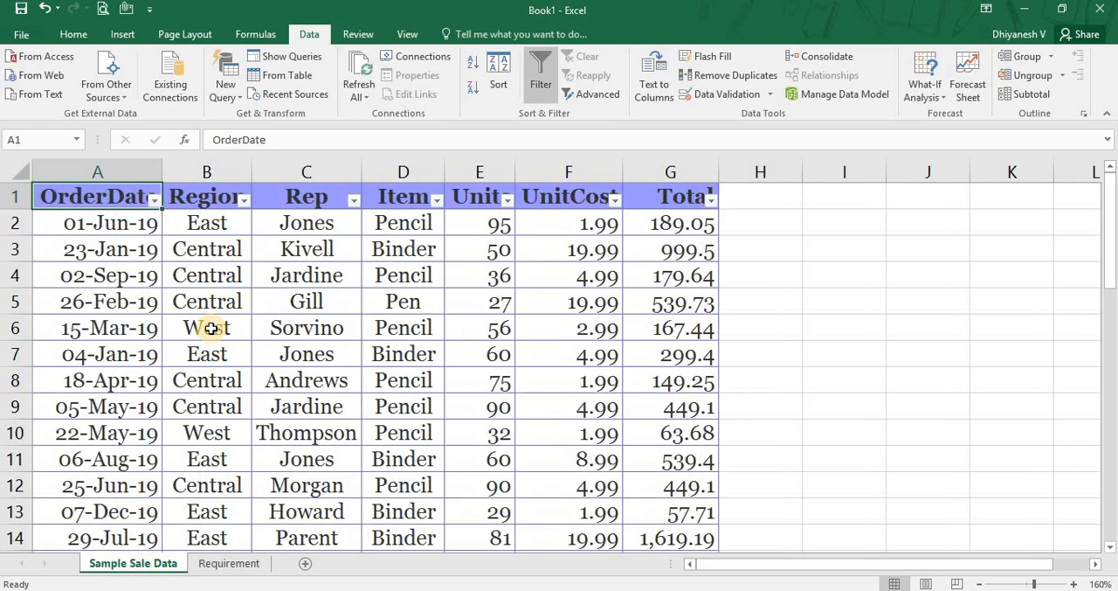
pyautogui.press('Right')
pyautogui.press('Right')
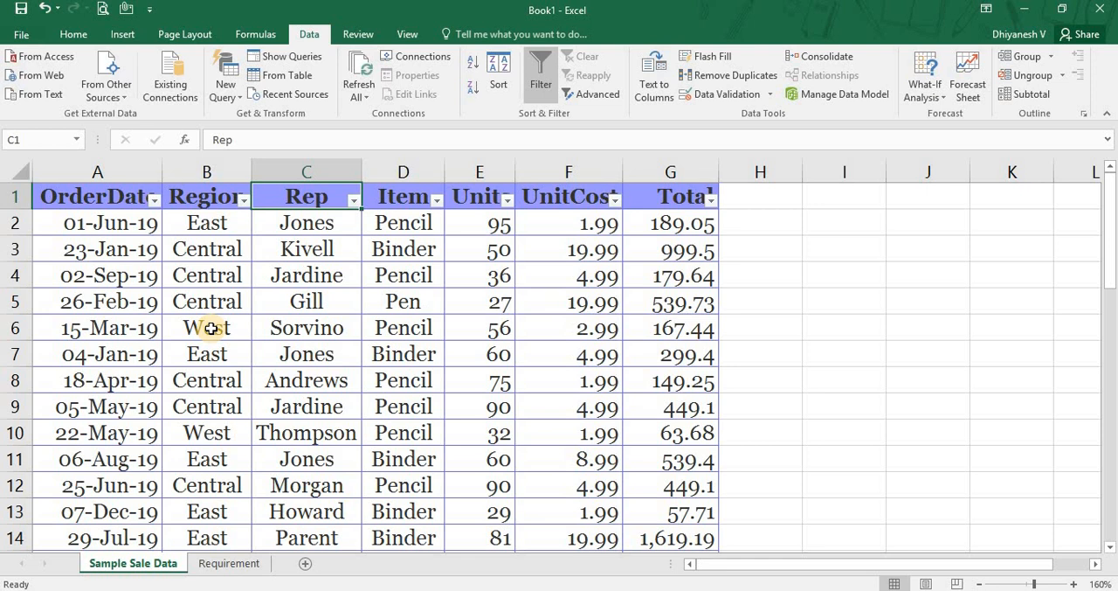
pyautogui.press('Down')
pyautogui.press('Up')
pyautogui.hotkey('ctrl', 'shift', 'Down')
pyautogui.hotkey('ctrl', 'shift', 'Up')
pyautogui.hotkey('alt', 'Down')
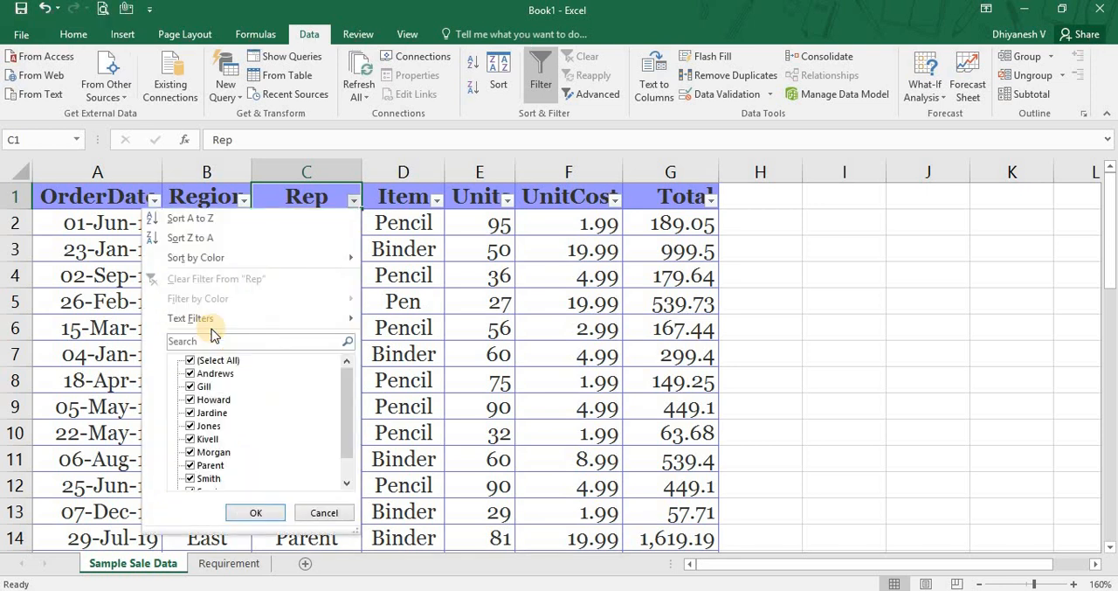
pyautogui.click(358, 198)
pyautogui.click(357, 199)
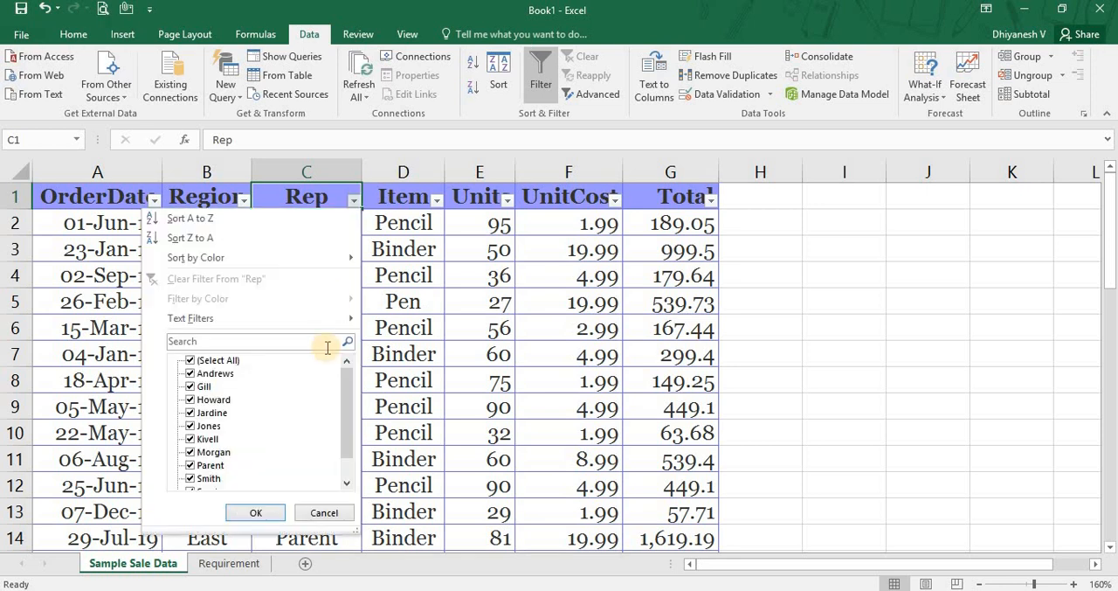
pyautogui.click(397, 153)
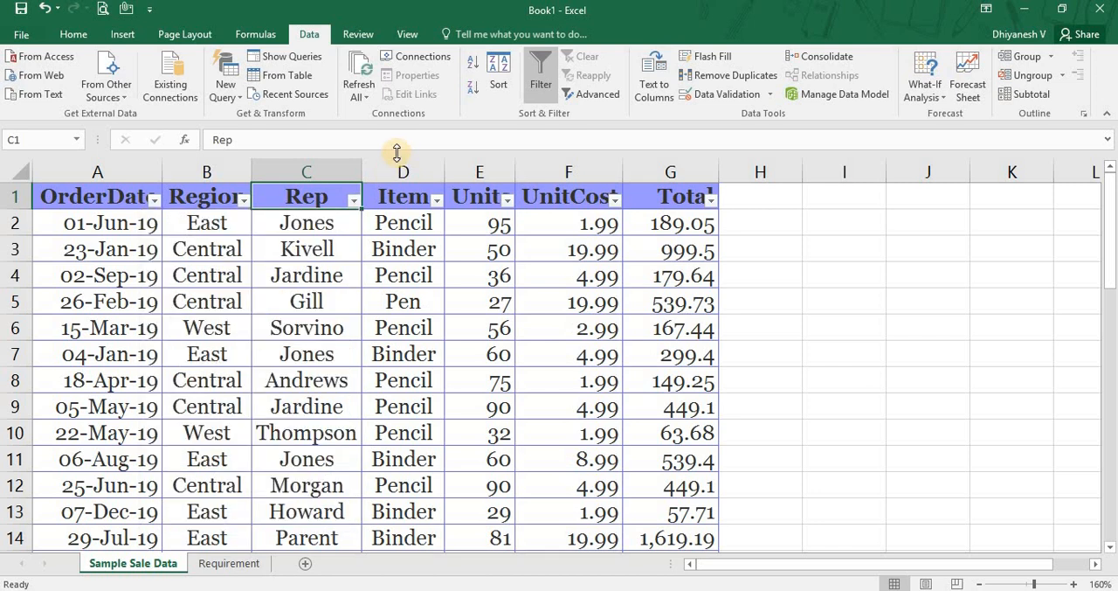
# Filter the Rep column to show only the sales rep named in the Requirement sheet.
pyautogui.hotkey('alt', 'Down')
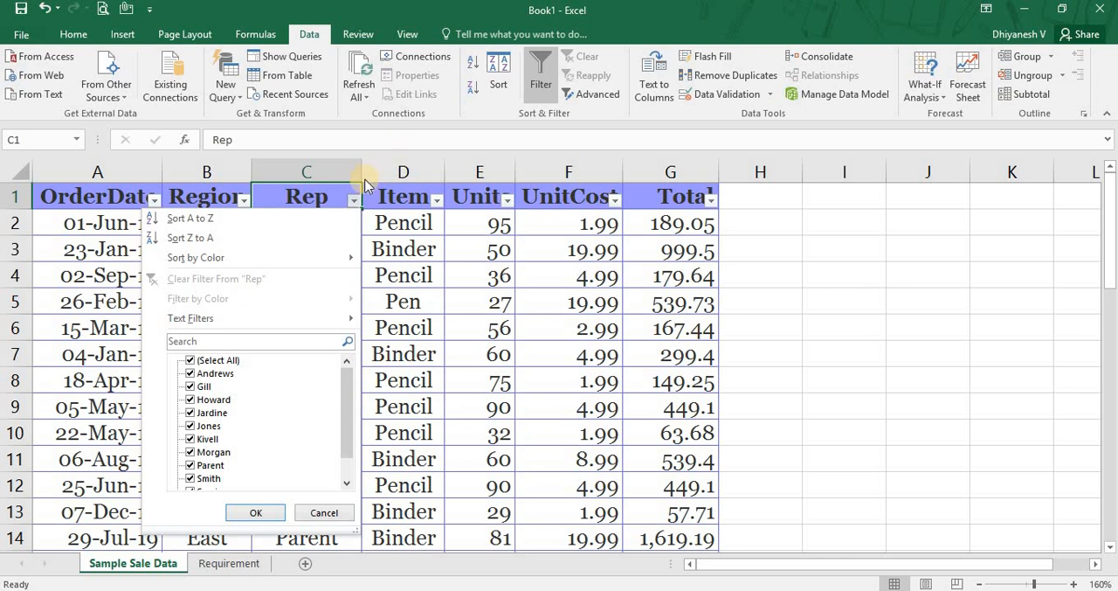
pyautogui.click(192, 361)
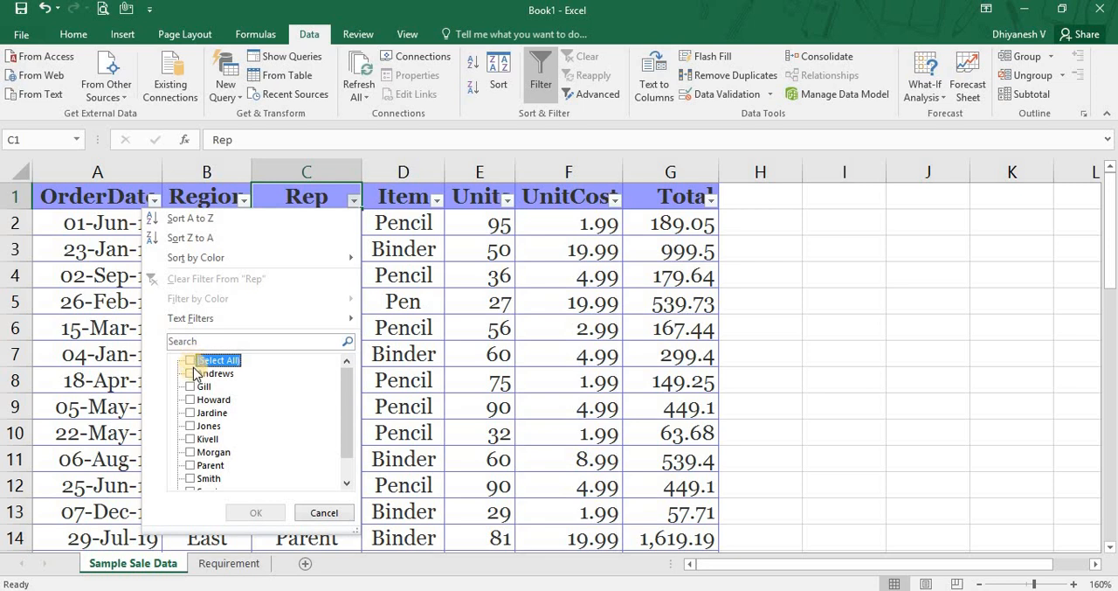
pyautogui.click(194, 373)
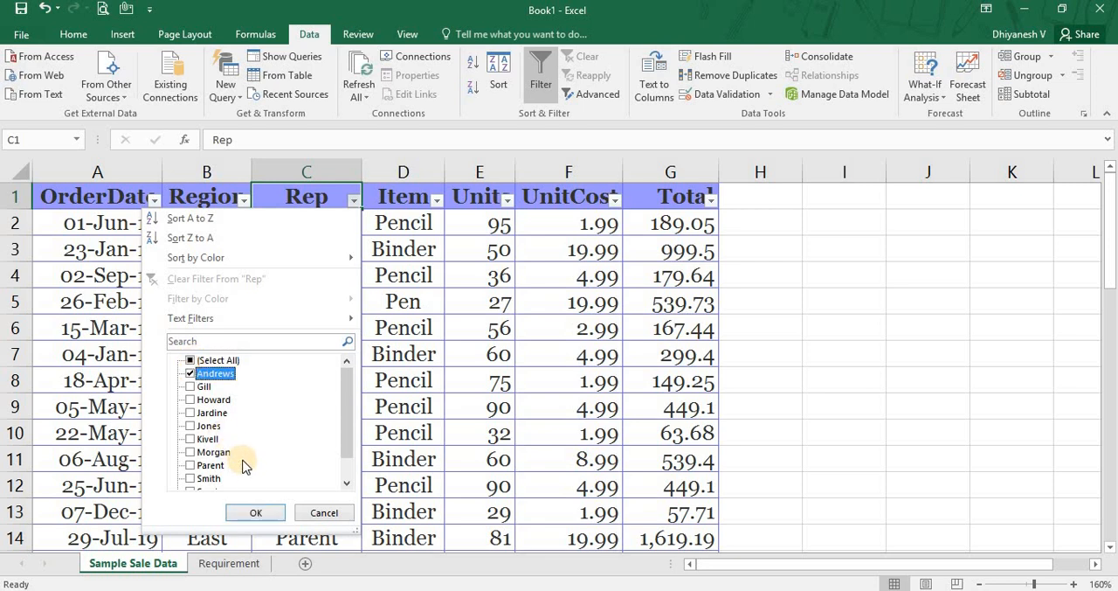
pyautogui.click(251, 511)
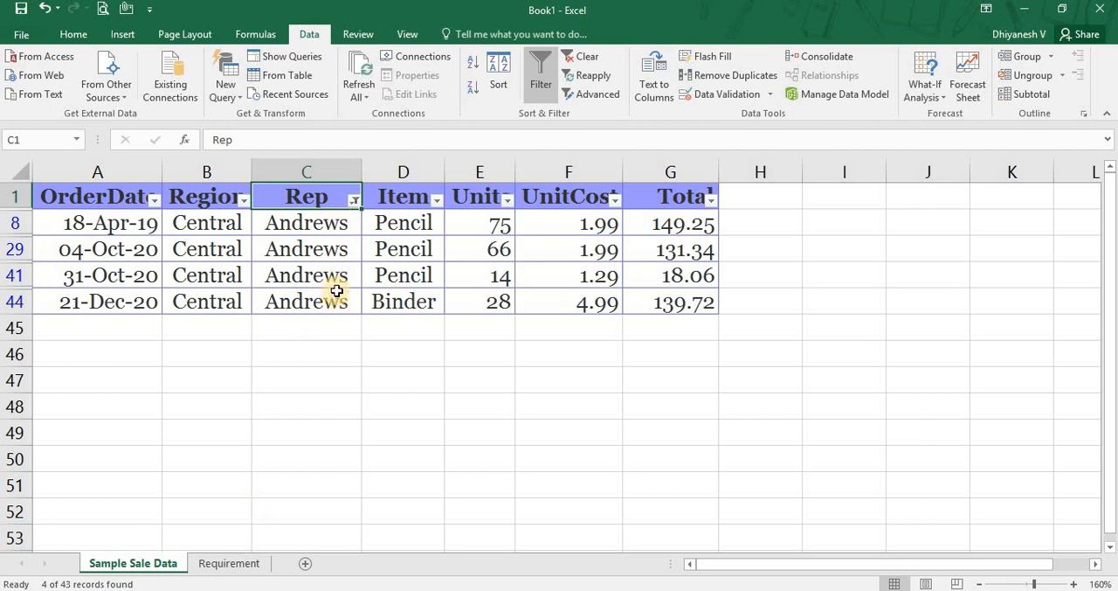
# Recheck the Requirement sheet and filter the Item column of the Sample Sale Data sheet to show only Pencil.
pyautogui.hotkey('ctrl', 'pagedown')
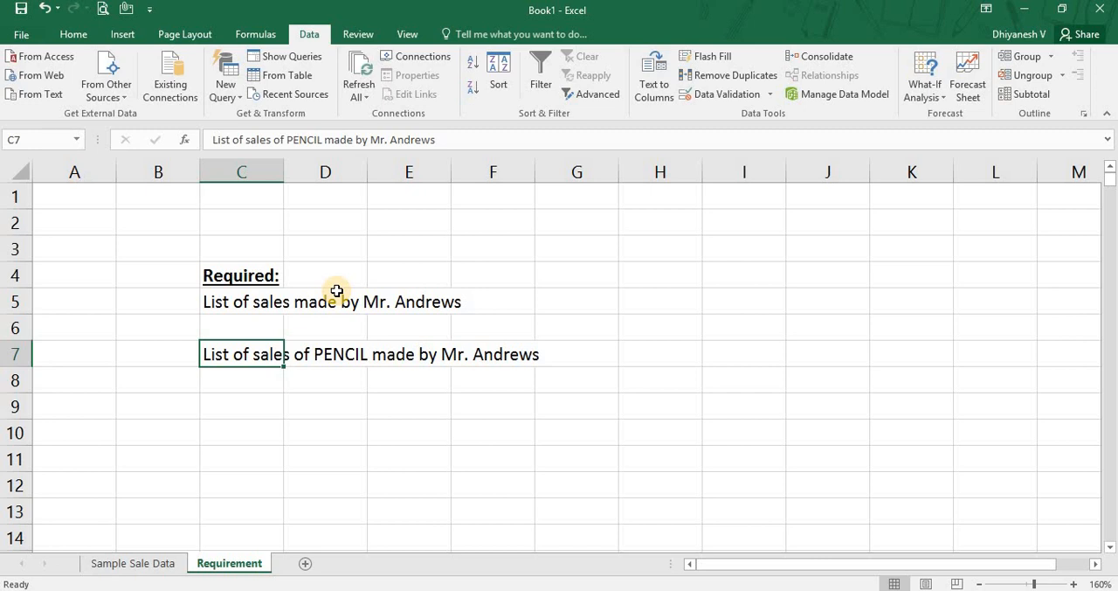
pyautogui.hotkey('ctrl', 'pageup')
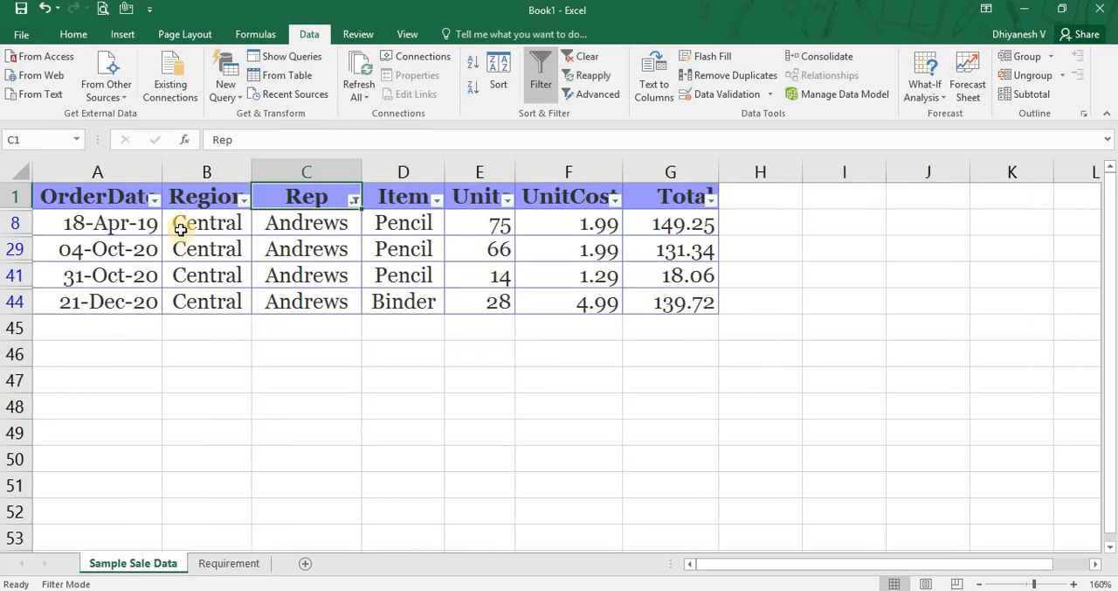
pyautogui.click(416, 300)
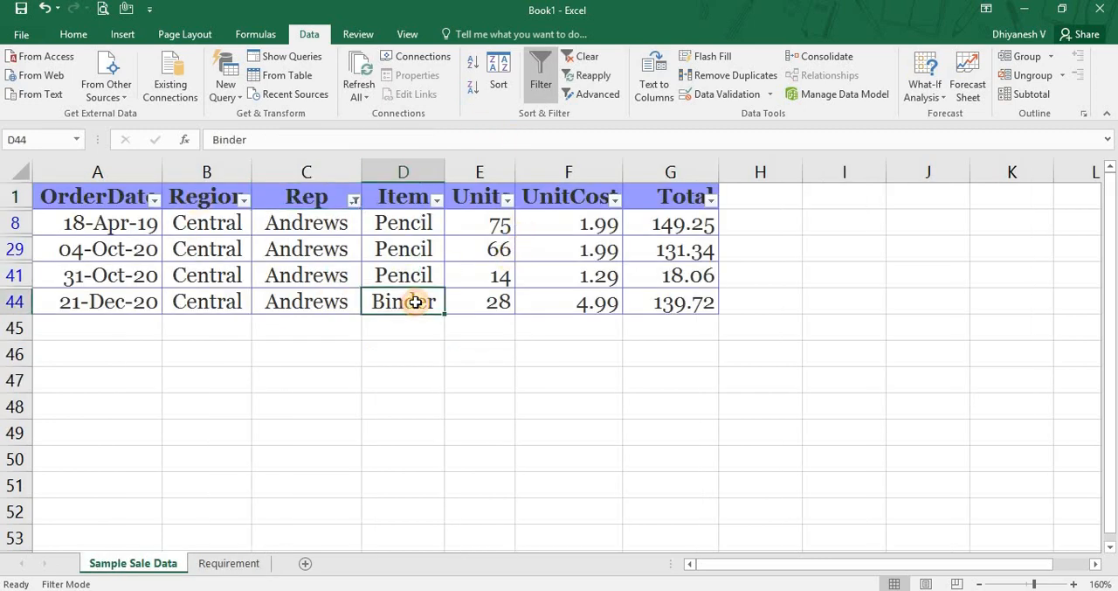
pyautogui.click(435, 201)
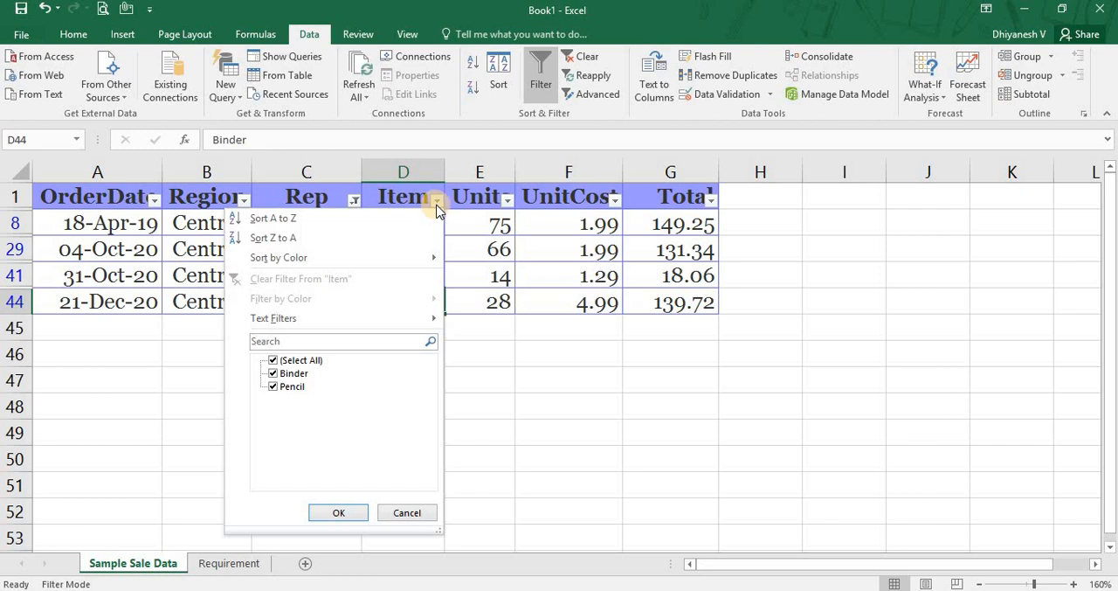
pyautogui.click(292, 376)
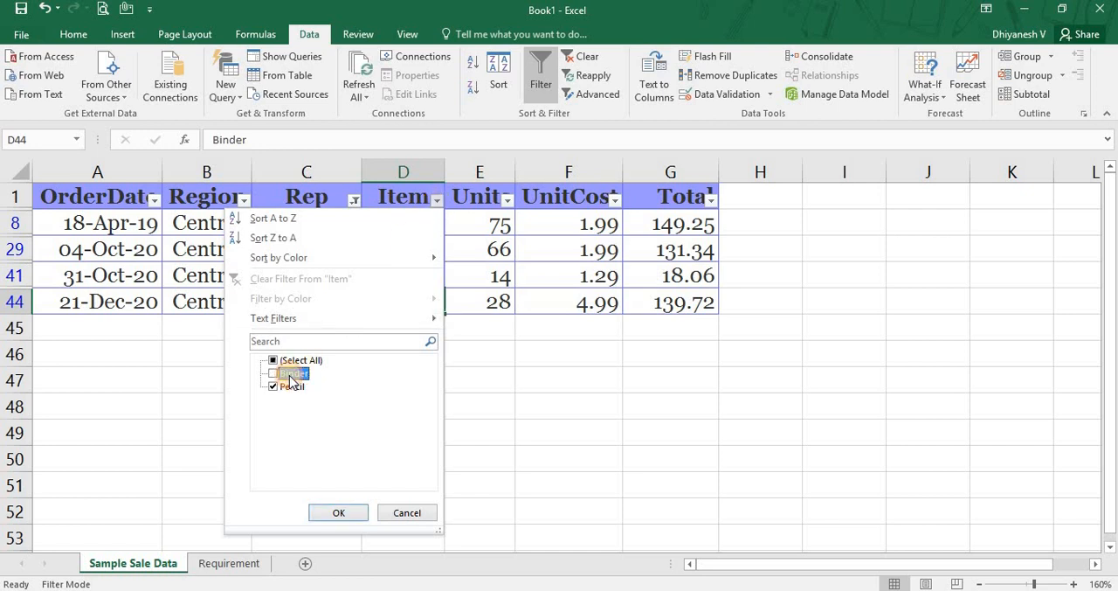
pyautogui.click(333, 513)
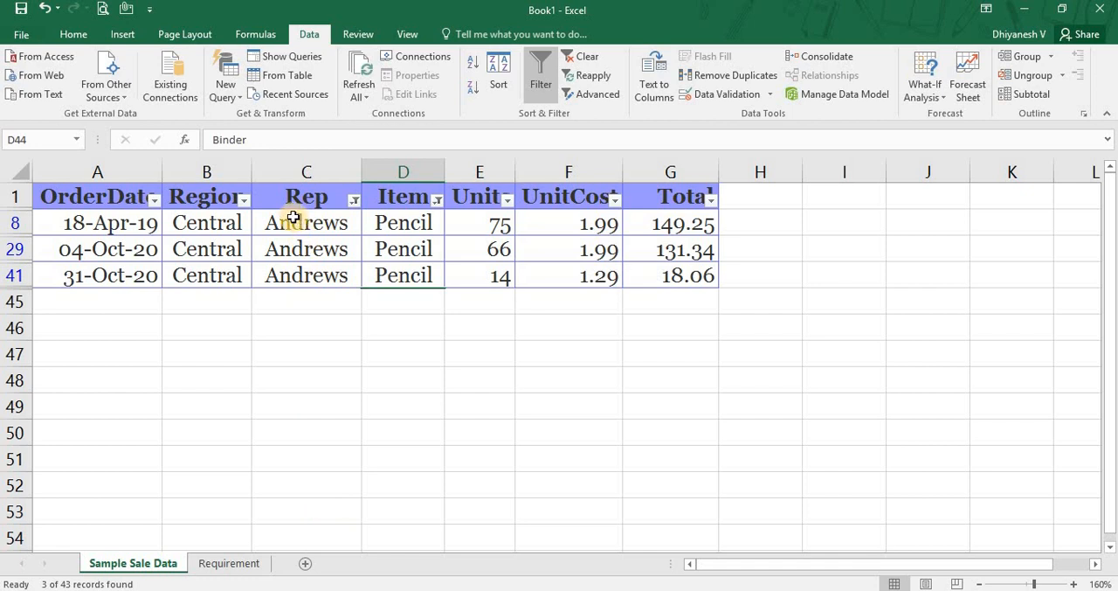
# Review the Rep and Item entries of the filtered rows and clear all filters from the sales data.
pyautogui.moveTo(294, 217); pyautogui.dragTo(297, 274)
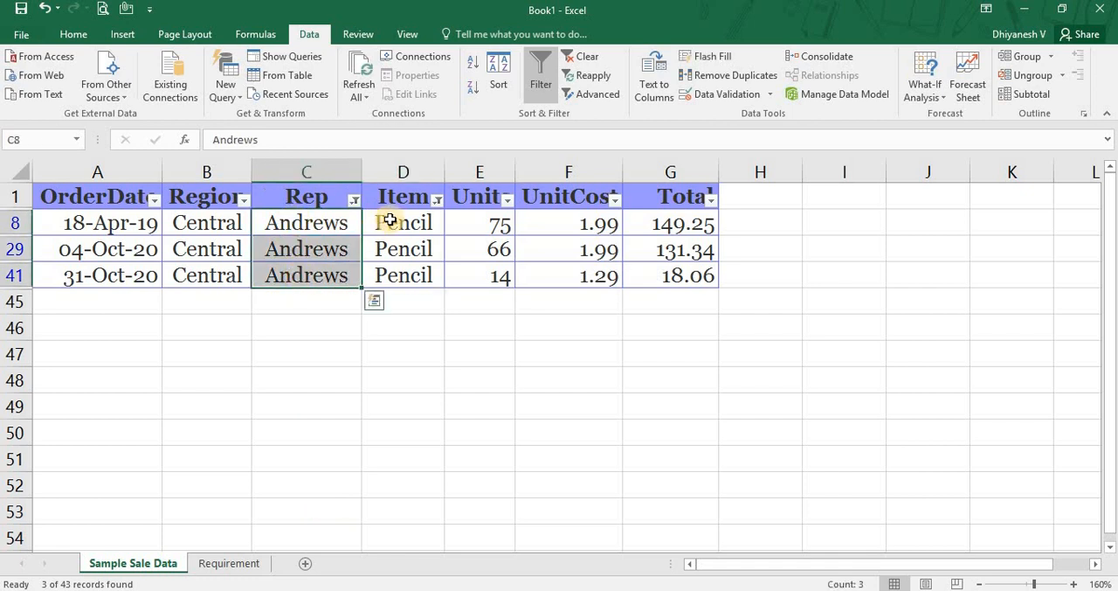
pyautogui.moveTo(392, 220); pyautogui.dragTo(387, 274)
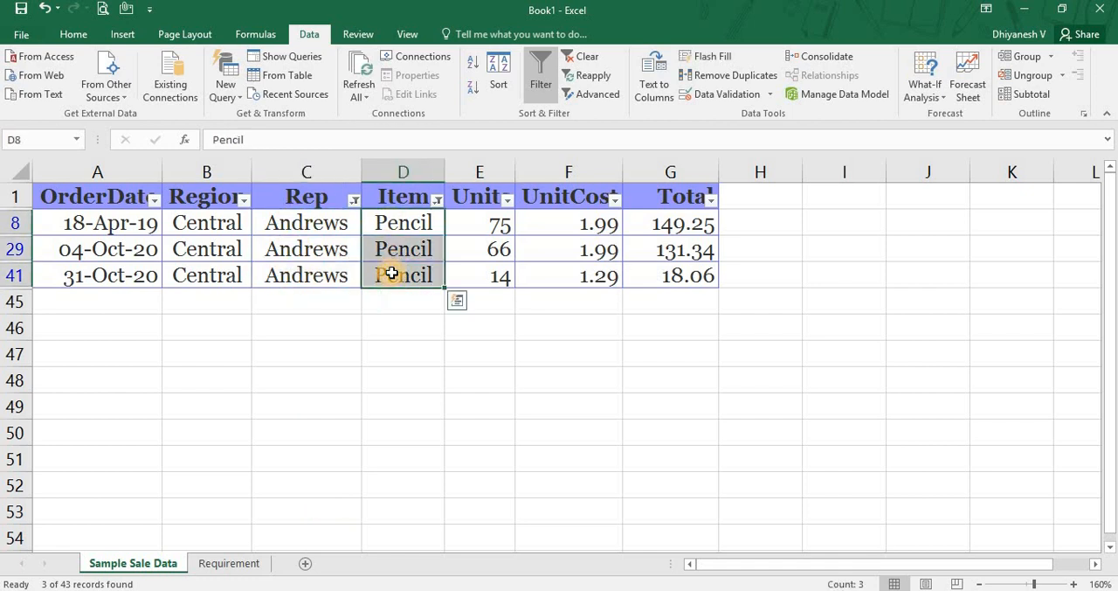
pyautogui.click(316, 200)
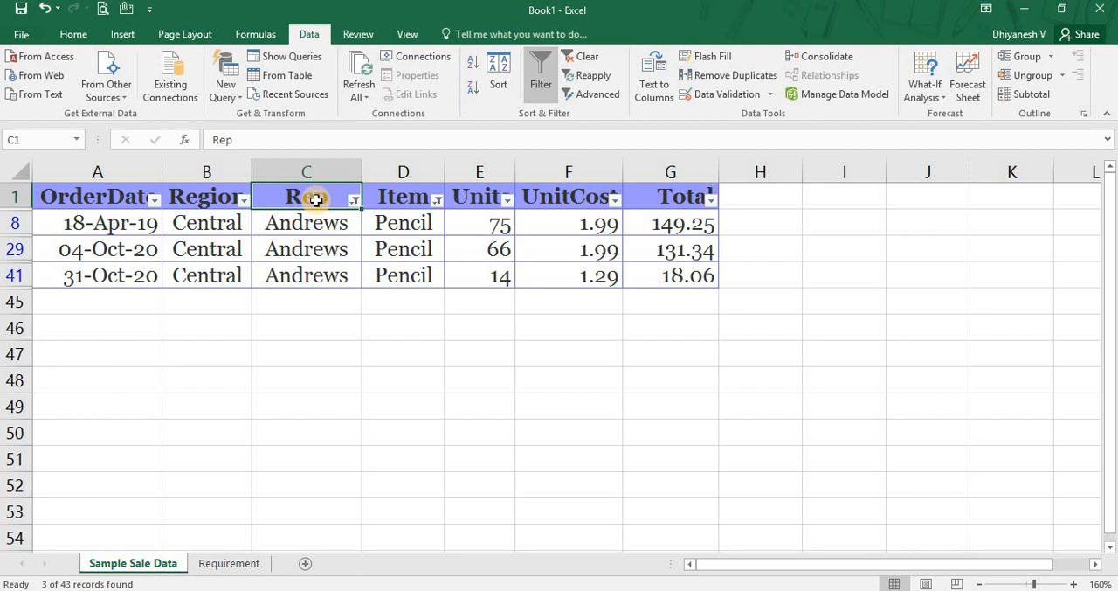
pyautogui.hotkey('alt', 'a')
pyautogui.press('c')
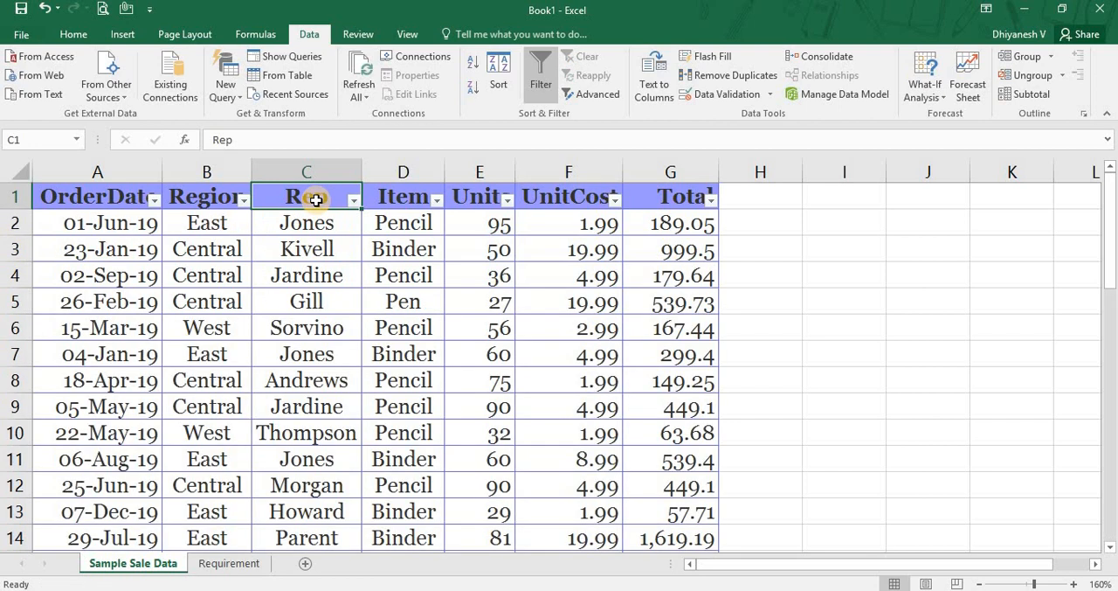
# Filter the Rep column again to show only the sales rep whose pencil sales are required.
pyautogui.hotkey('ctrl', 'Home')
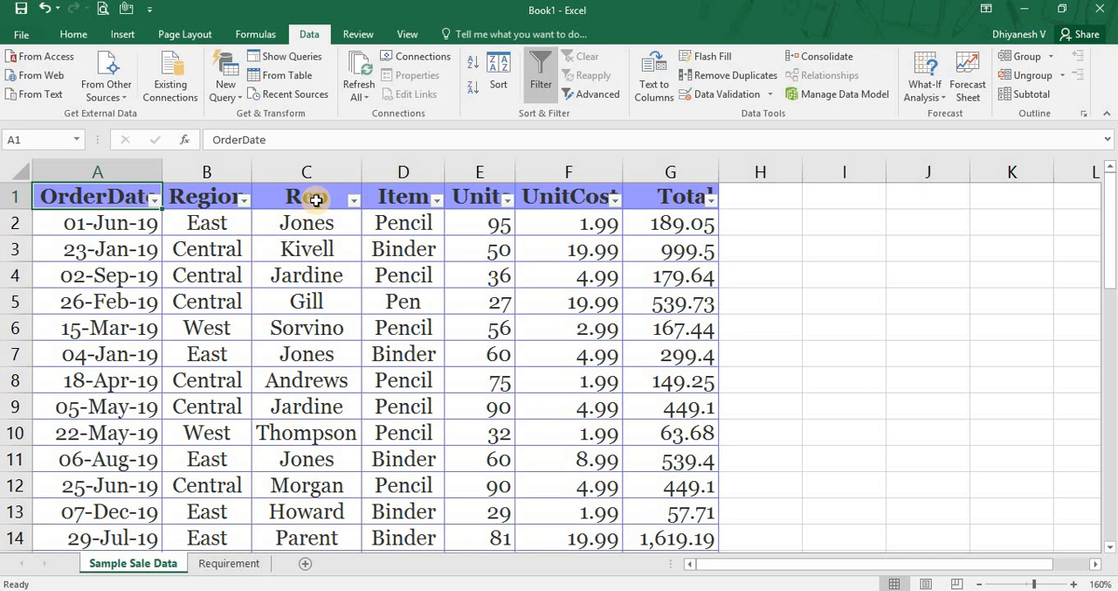
pyautogui.press('Right')
pyautogui.press('Right')
pyautogui.press('Right')
pyautogui.press('Left')
pyautogui.hotkey('alt', 'Down')
pyautogui.press('Down')
pyautogui.press('Down')
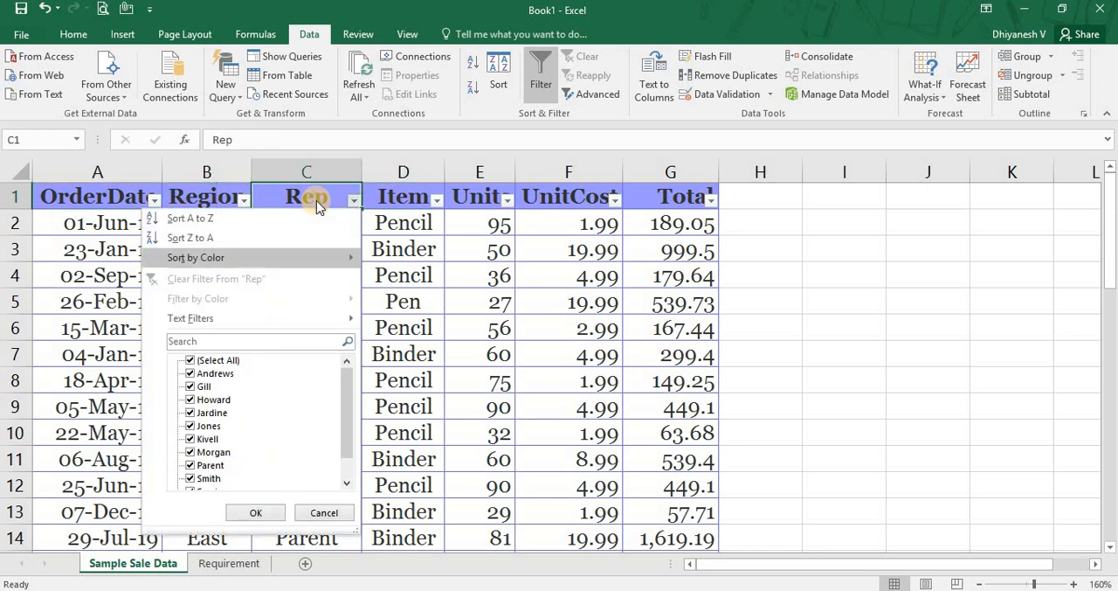
pyautogui.press('Down')
pyautogui.press('Down')
pyautogui.press('Down')
pyautogui.press('space')
pyautogui.press('Down')
pyautogui.press('space')
pyautogui.press('Return')
# Filter the Item column to exclude Binder and keep only Pencil.
pyautogui.press('Right')
pyautogui.press('Right')
pyautogui.press('Left')
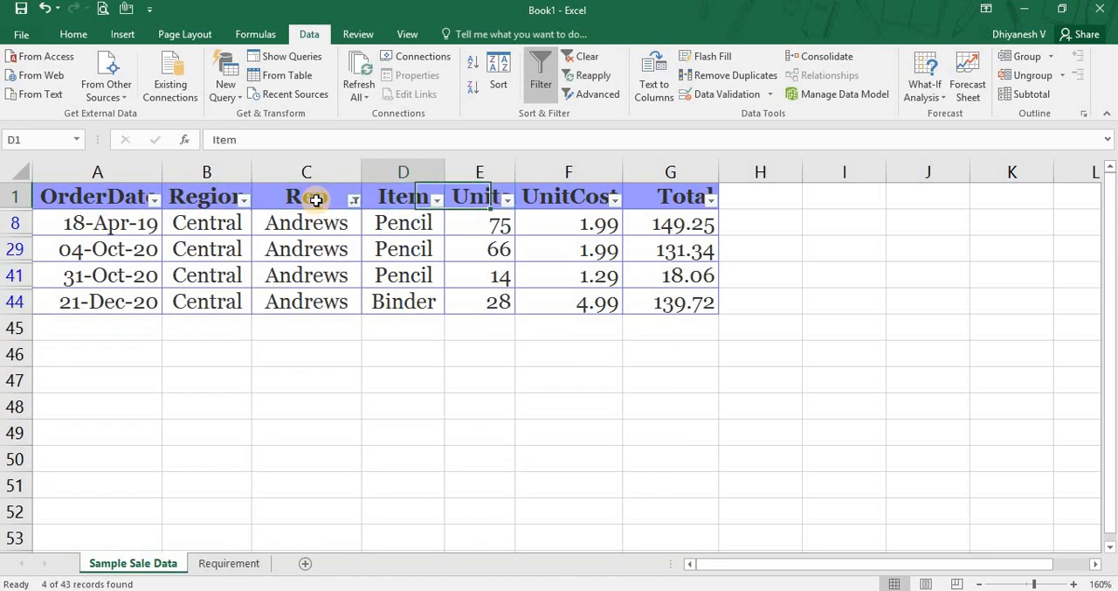
pyautogui.hotkey('alt', 'Down')
pyautogui.press('Down')
pyautogui.press('Down')
pyautogui.press('Down')
pyautogui.press('Down')
pyautogui.press('Down')
pyautogui.press('Down')
pyautogui.press('Down')
pyautogui.press('Down')
pyautogui.press('space')
pyautogui.press('Tab')
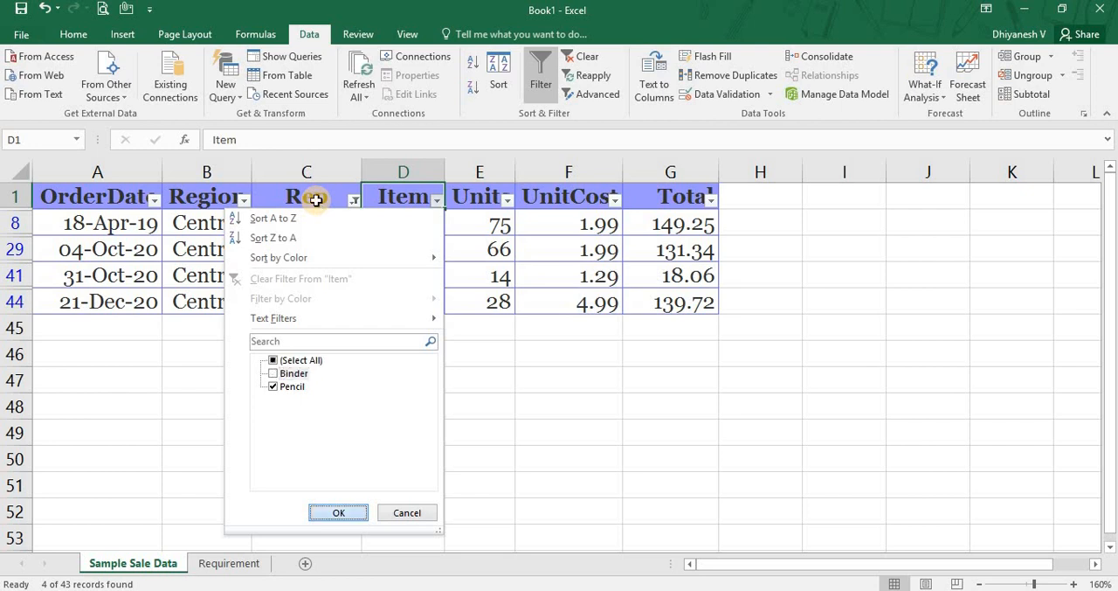
pyautogui.press('Return')
# Filter the UnitCost column to exclude the 1.29 value.
pyautogui.press('Right')
pyautogui.press('Right')
pyautogui.hotkey('alt', 'Down')
pyautogui.press('Down')
pyautogui.press('Down')
pyautogui.press('Down')
pyautogui.press('Down')
pyautogui.press('Down')
pyautogui.press('Down')
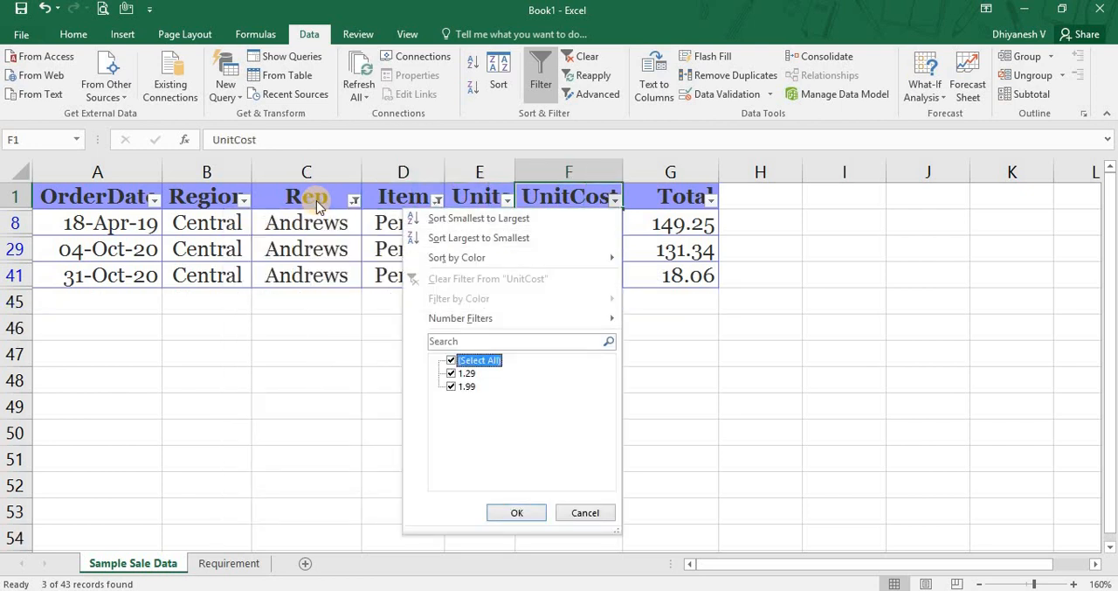
pyautogui.press('Down')
pyautogui.press('space')
pyautogui.press('Tab')
pyautogui.press('Return')
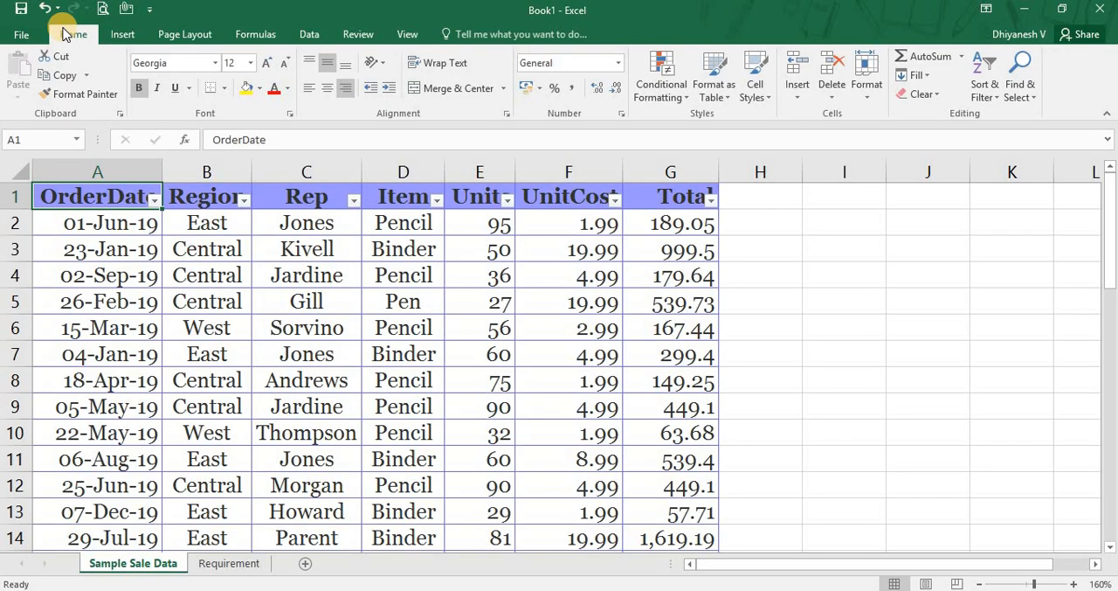
# Open the Advanced Filter settings for the sales data and set the list range to A1:G44.
pyautogui.click(306, 32)
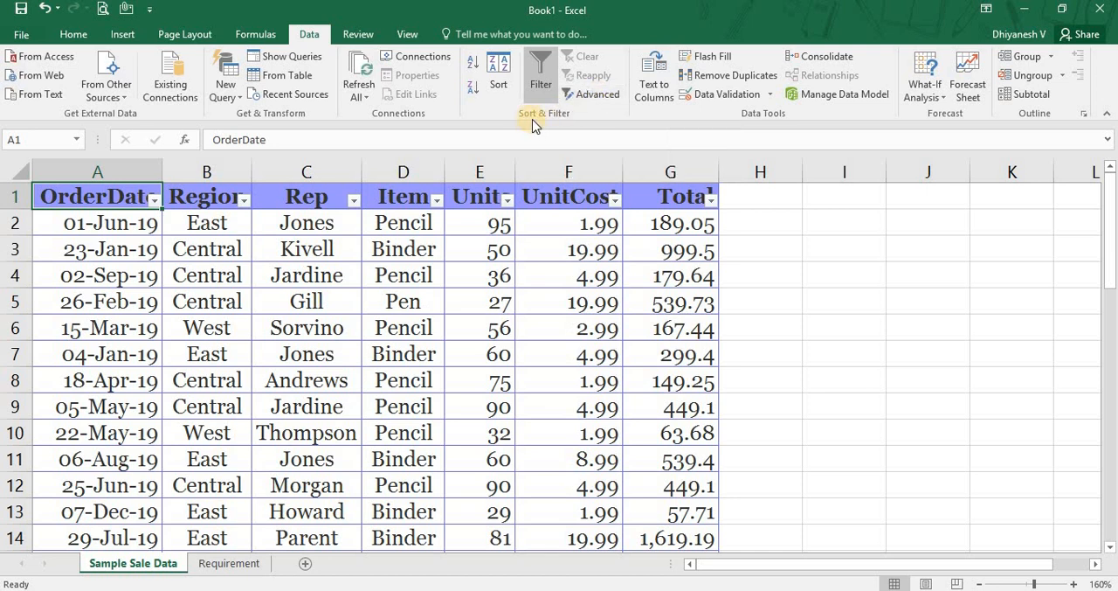
pyautogui.click(589, 96)
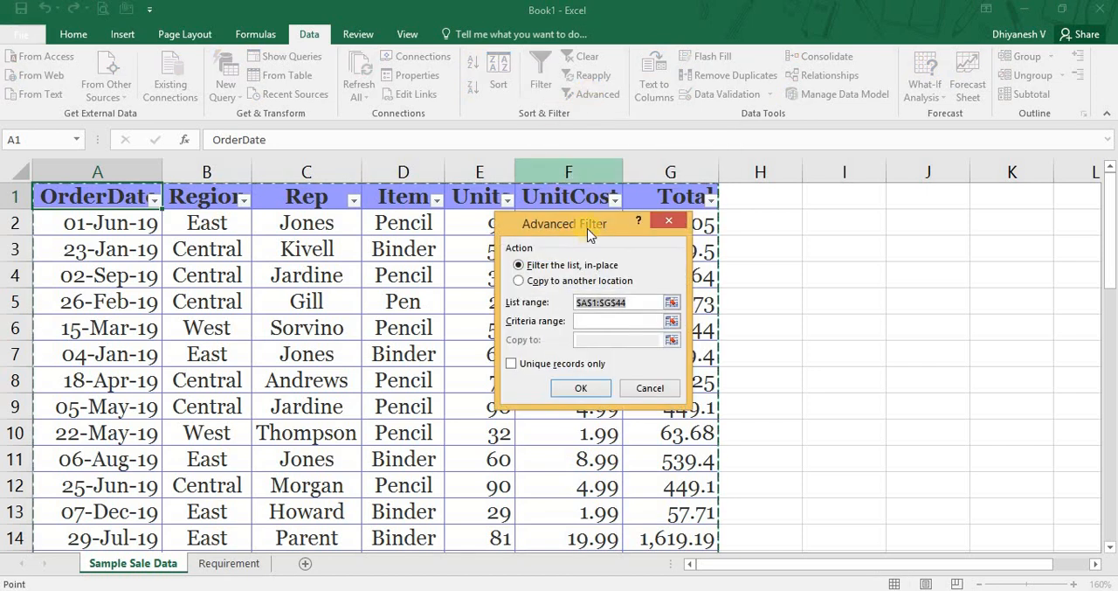
pyautogui.moveTo(576, 227); pyautogui.dragTo(607, 228)
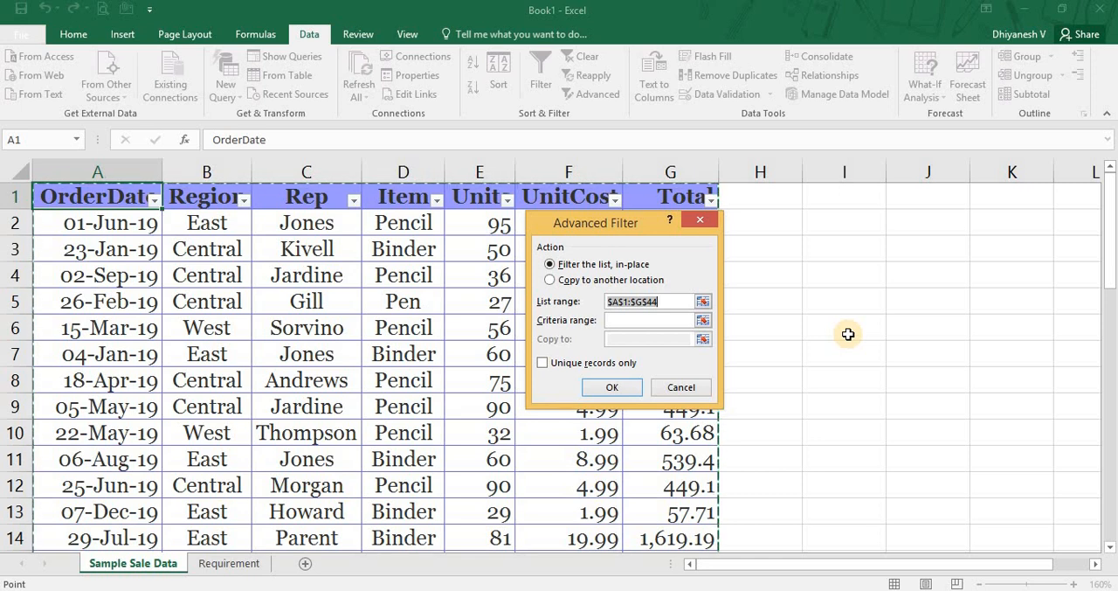
pyautogui.click(703, 301)
pyautogui.click(87, 196)
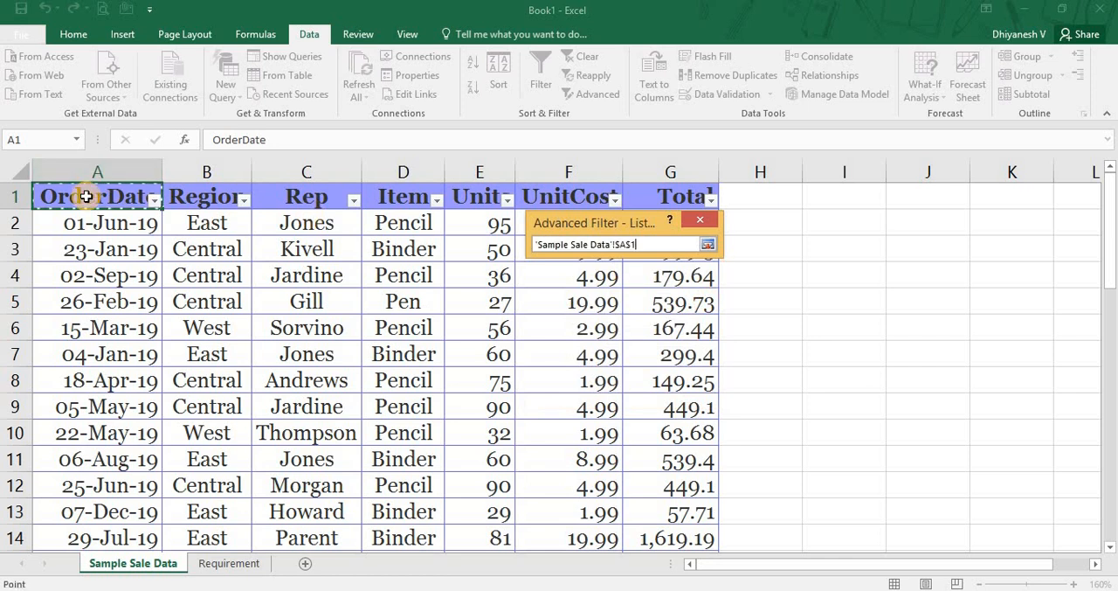
pyautogui.hotkey('ctrl', 'shift', 'Right')
pyautogui.hotkey('ctrl', 'shift', 'Down')
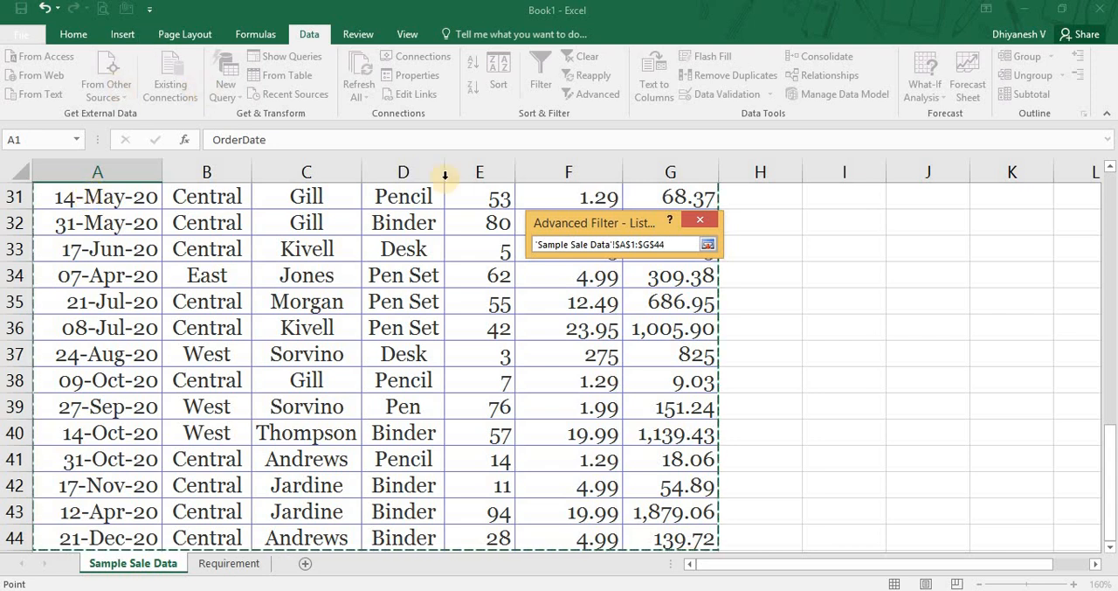
pyautogui.click(708, 247)
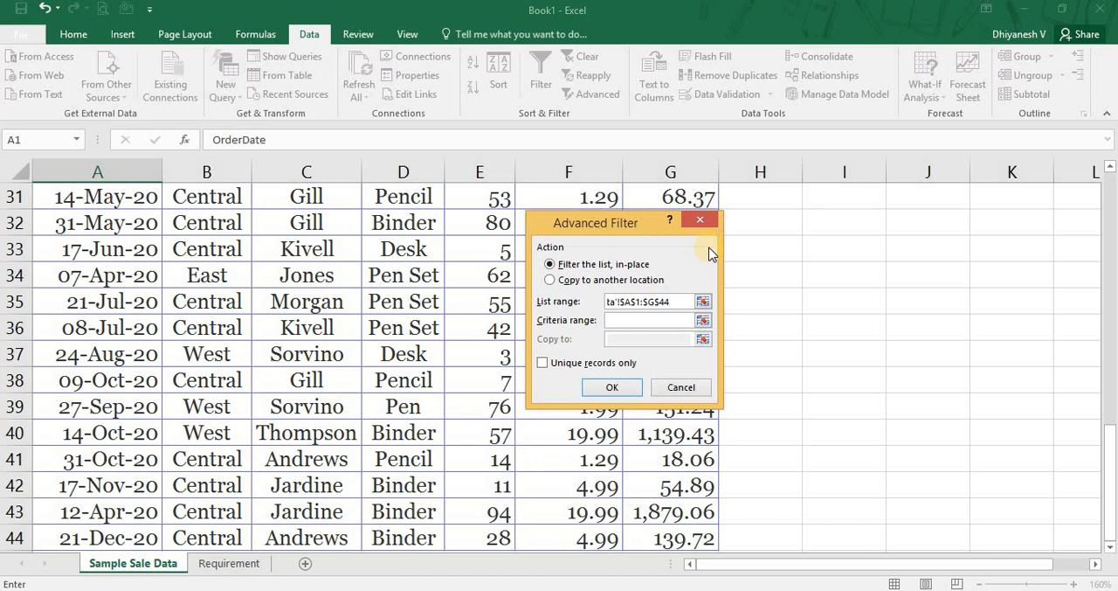
# Reselect A1:G44 as the Advanced Filter's list range and cancel the dialog without filtering.
pyautogui.click(13, 297)
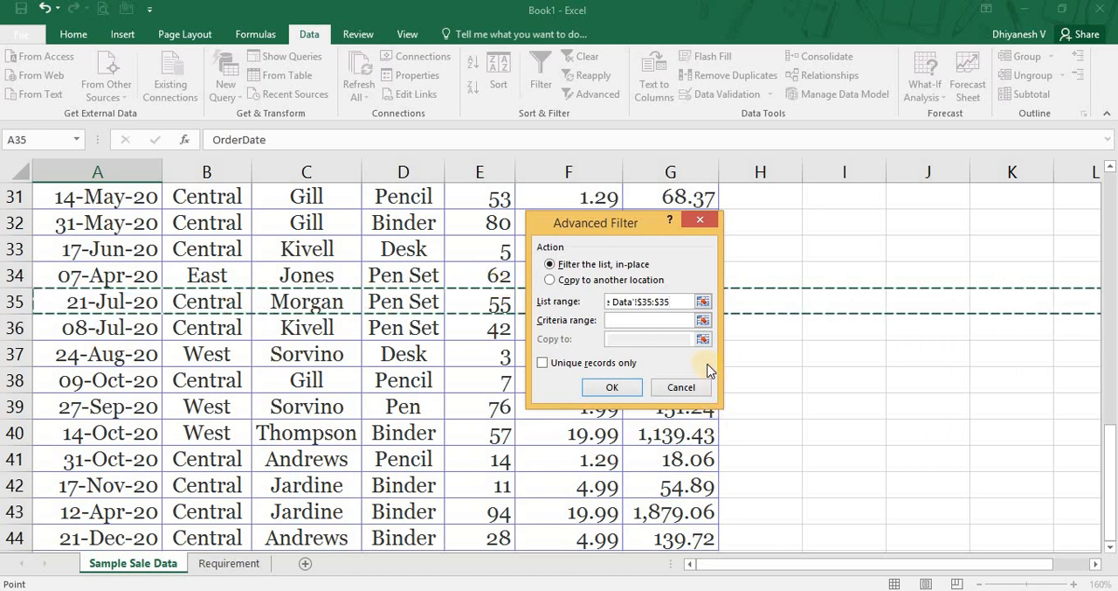
pyautogui.click(704, 301)
pyautogui.click(135, 236)
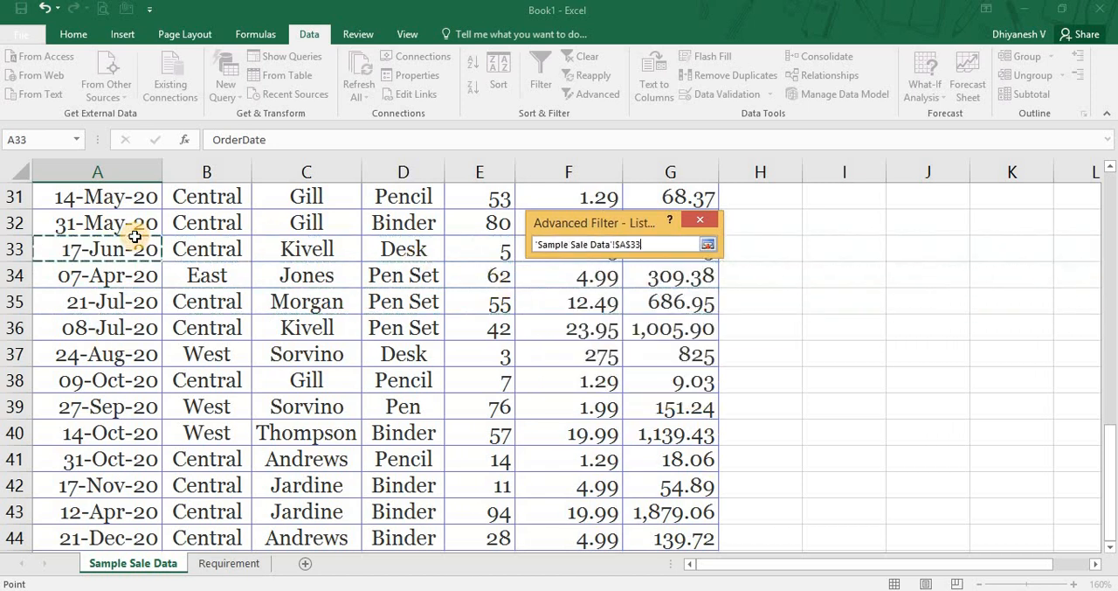
pyautogui.hotkey('ctrl', 'Home')
pyautogui.hotkey('ctrl', 'shift', 'Right')
pyautogui.hotkey('ctrl', 'shift', 'Down')
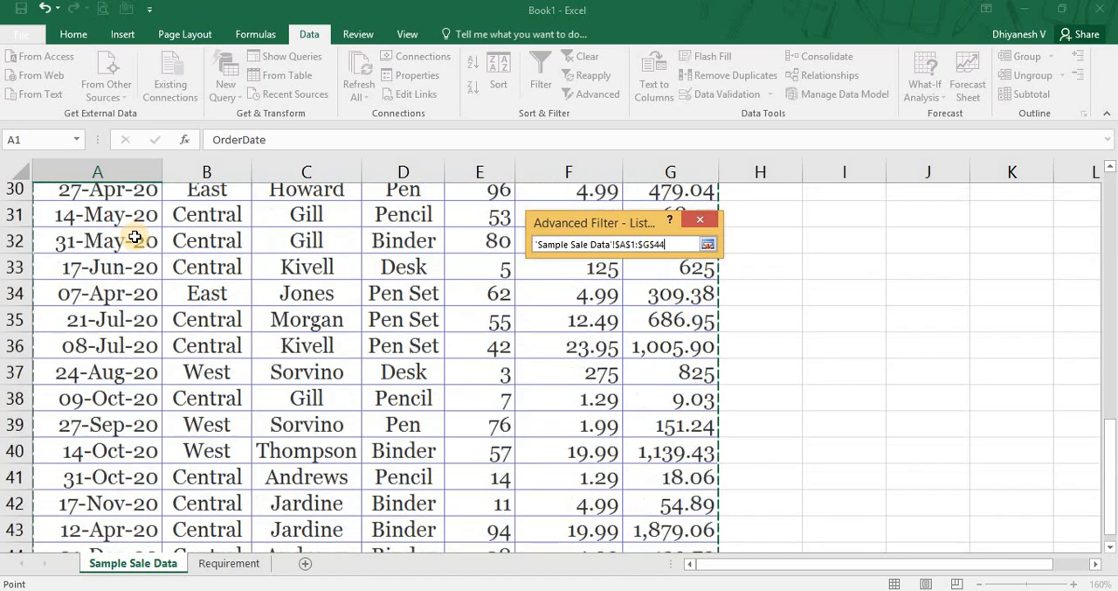
pyautogui.click(706, 247)
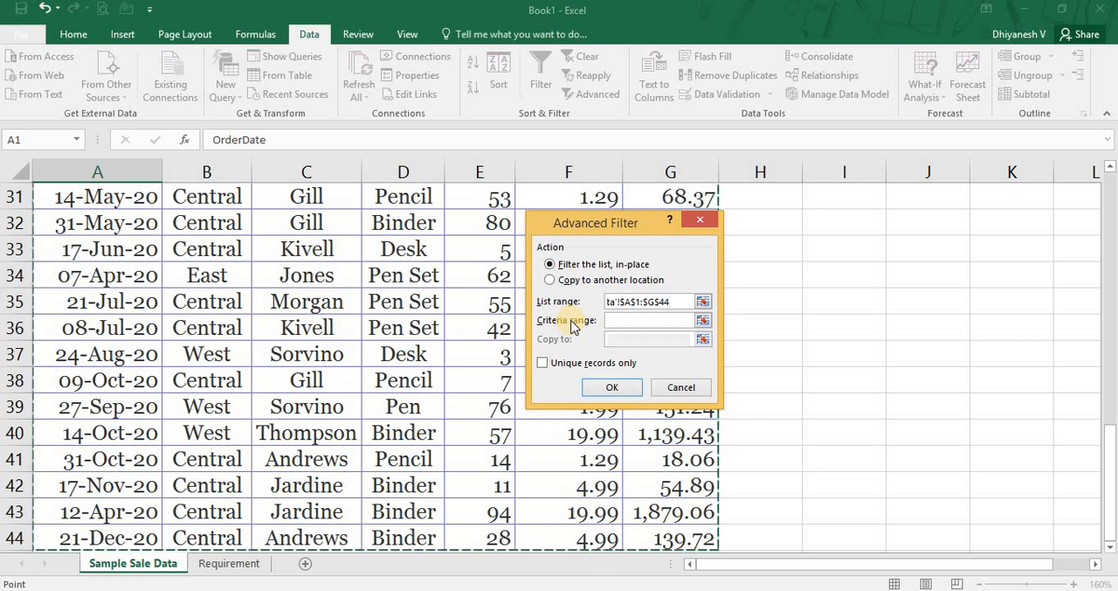
pyautogui.click(674, 388)
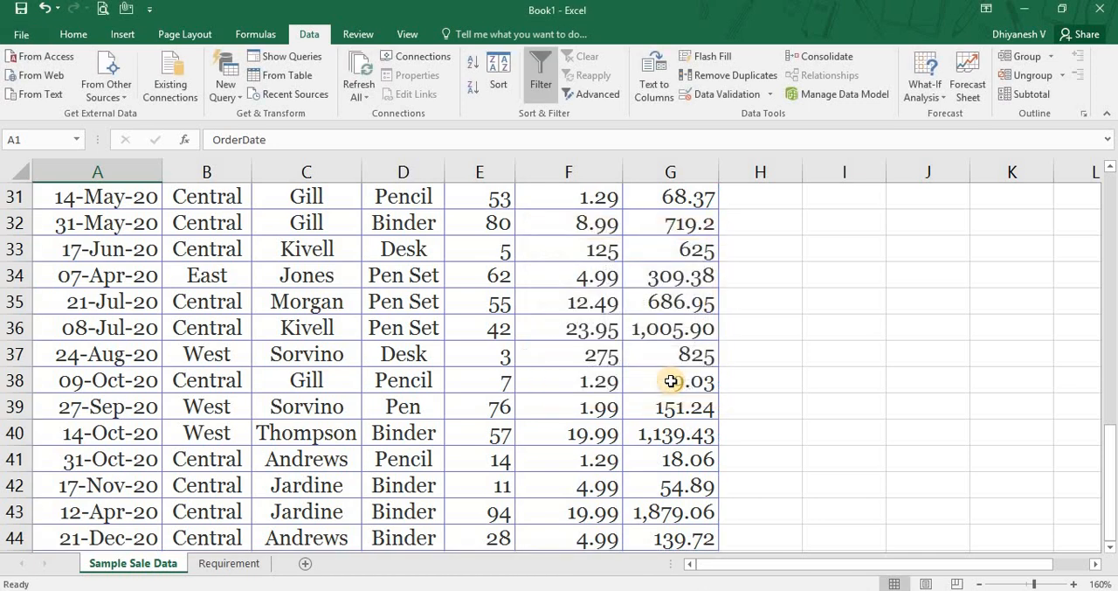
pyautogui.scroll(10, 670, 381)
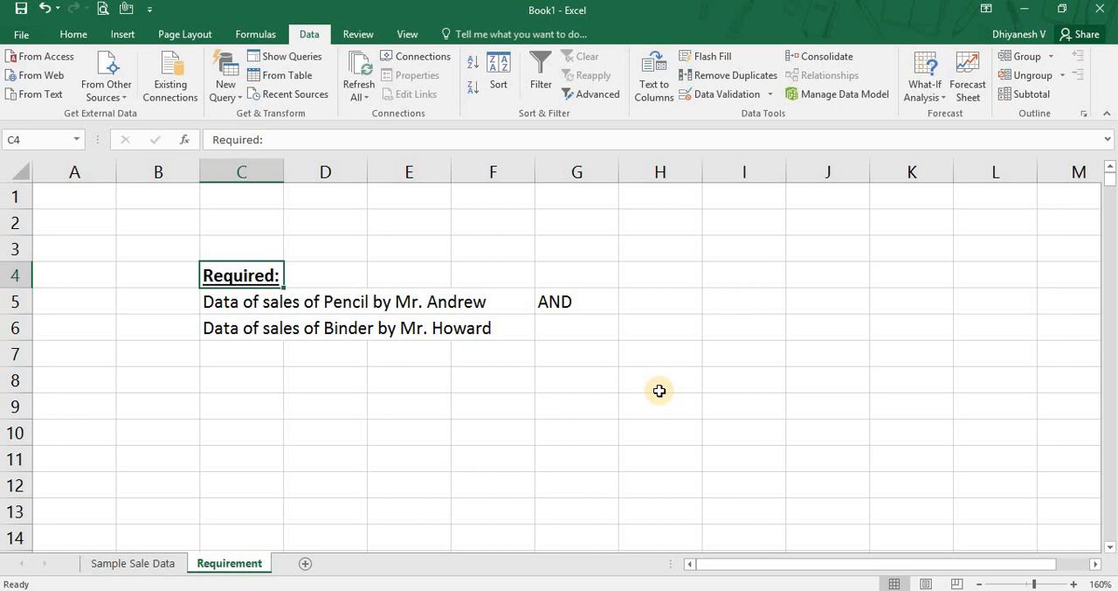
# Read the two required data sets in rows 5 and 6 of the Requirement sheet.
pyautogui.click(4, 300)
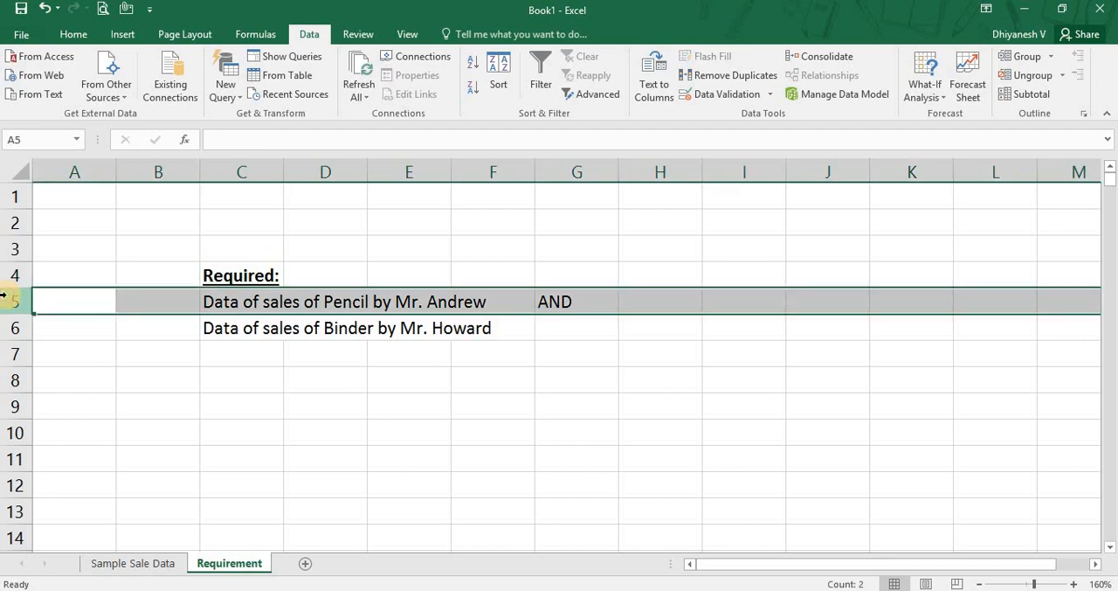
pyautogui.click(13, 325)
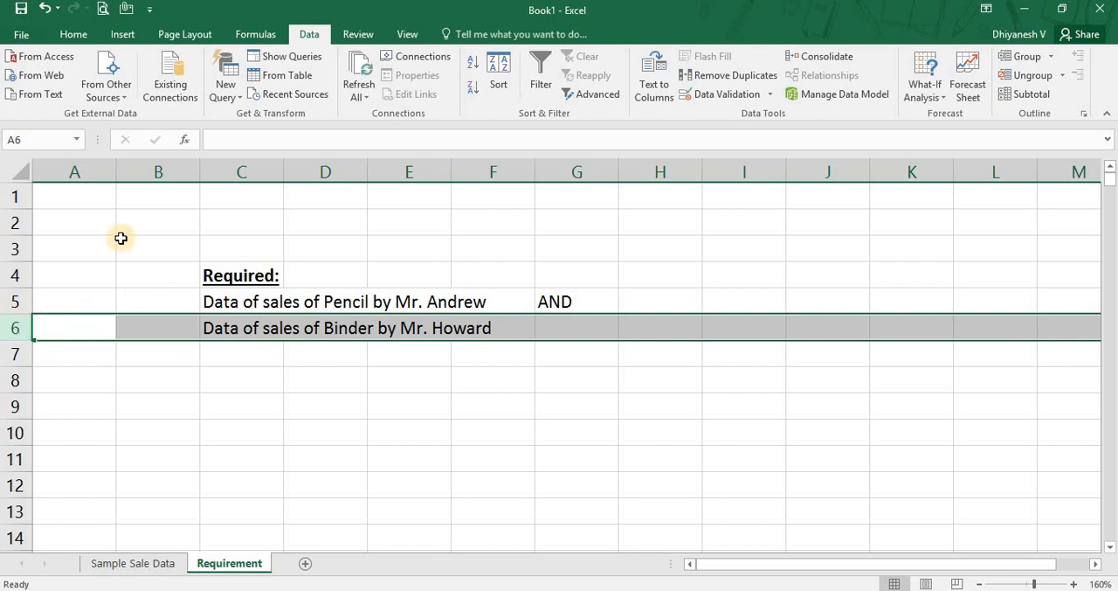
pyautogui.click(63, 200)
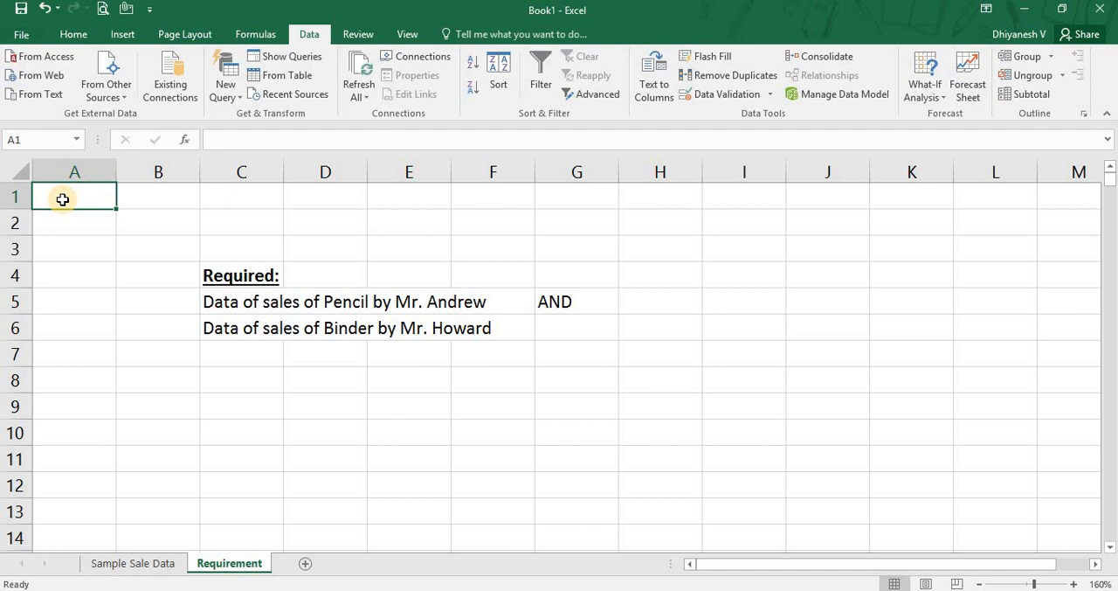
# Return to the Sample Sale Data sheet and examine the column headers in row 1 and the empty cells beside them.
pyautogui.hotkey('ctrl', 'pageup')
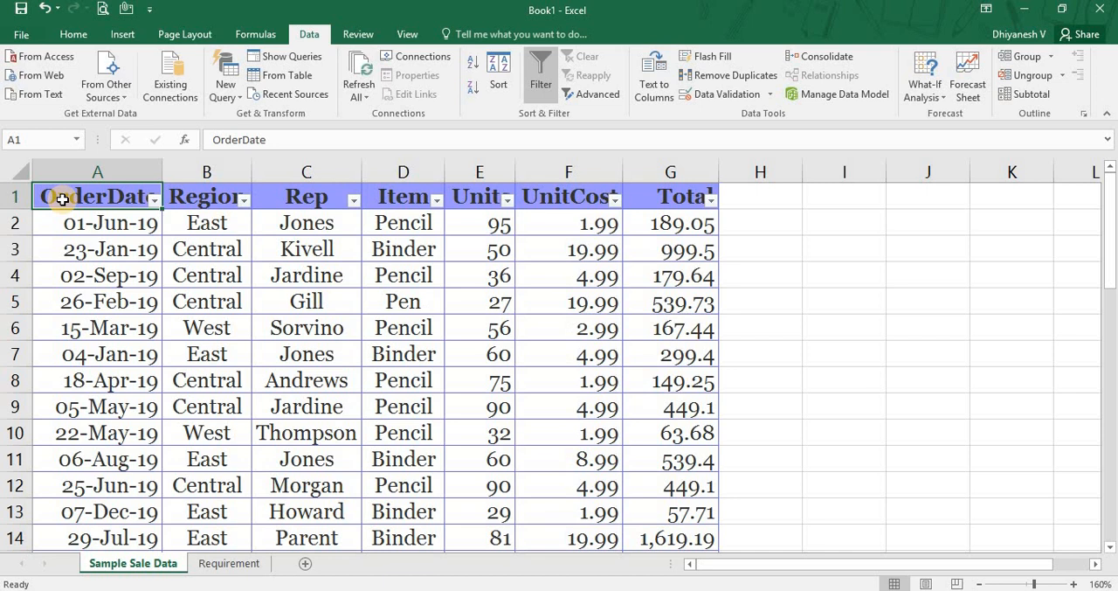
pyautogui.press('Right')
pyautogui.press('Right')
pyautogui.press('Right')
pyautogui.press('Right')
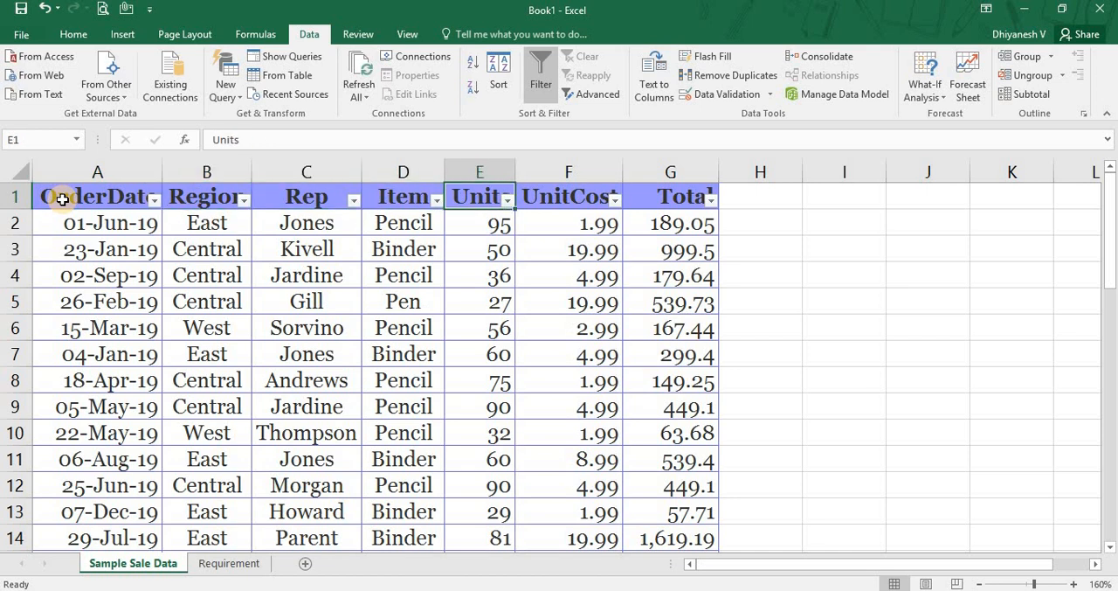
pyautogui.press('Right')
pyautogui.press('Right')
pyautogui.press('Right')
pyautogui.press('Right')
pyautogui.press('Right')
pyautogui.press('Right')
pyautogui.press('Right')
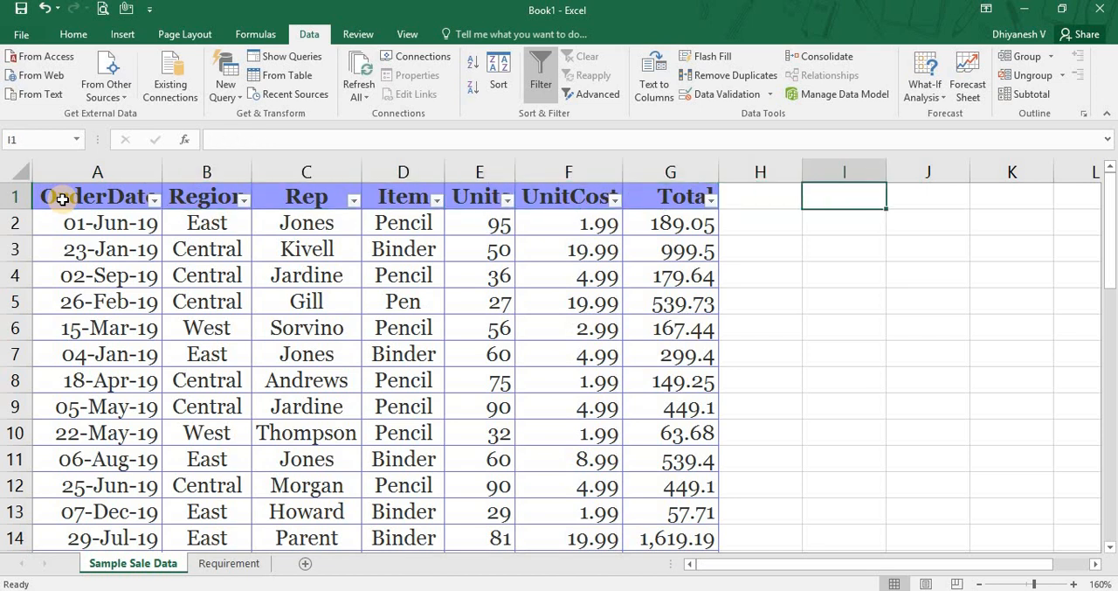
pyautogui.press('Right')
pyautogui.press('Right')
pyautogui.press('Right')
pyautogui.press('Right')
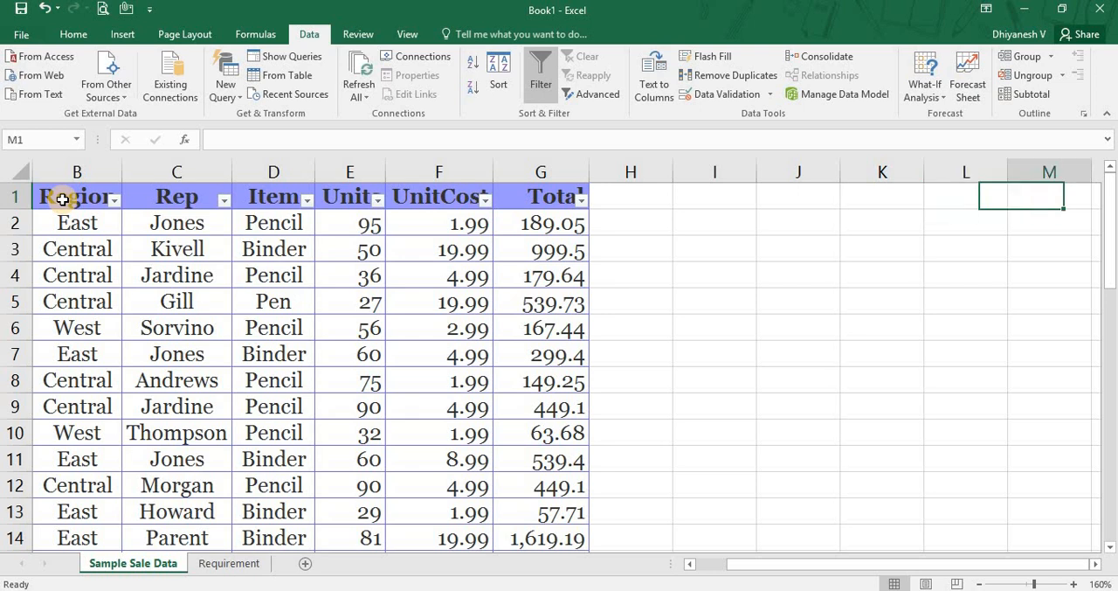
pyautogui.press('Left')
pyautogui.press('Left')
pyautogui.press('Left')
pyautogui.press('Left')
pyautogui.press('Left')
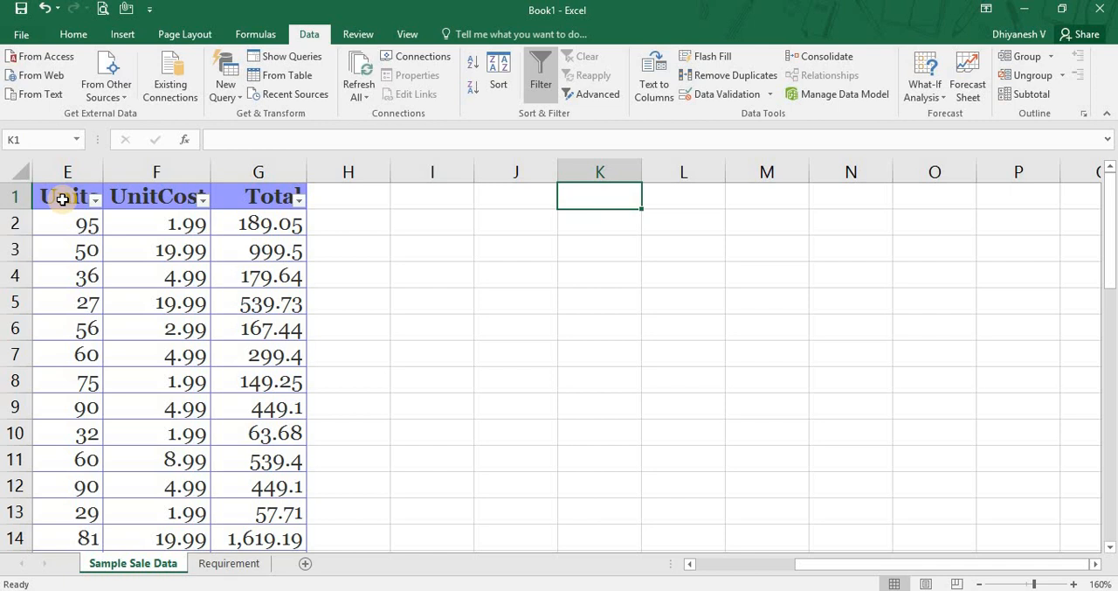
pyautogui.click(162, 202)
pyautogui.hotkey('ctrl', 'Left')
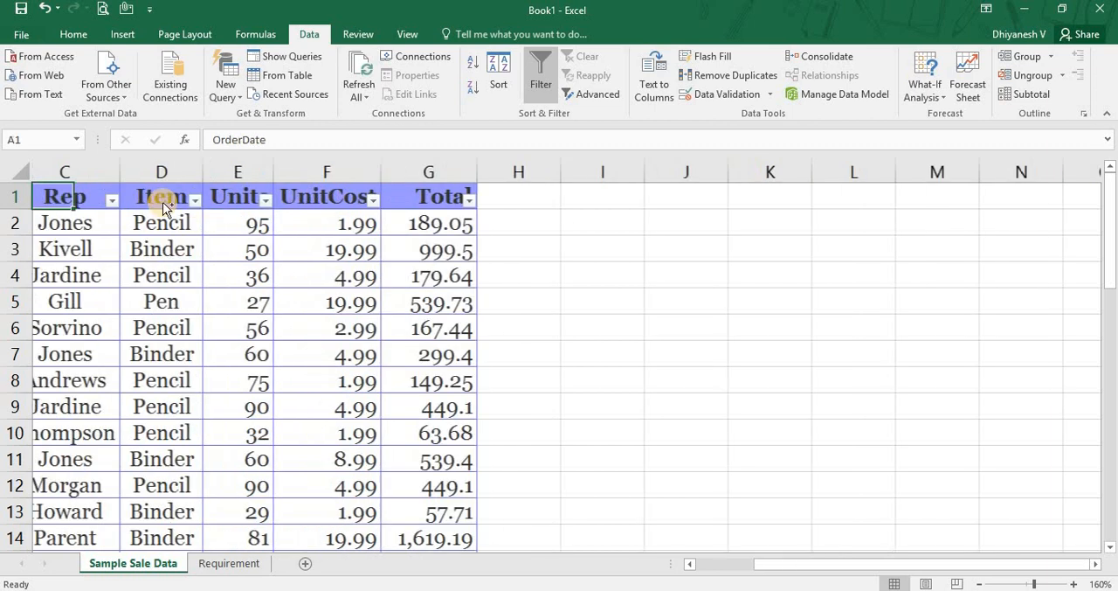
pyautogui.press('Right')
pyautogui.press('Right')
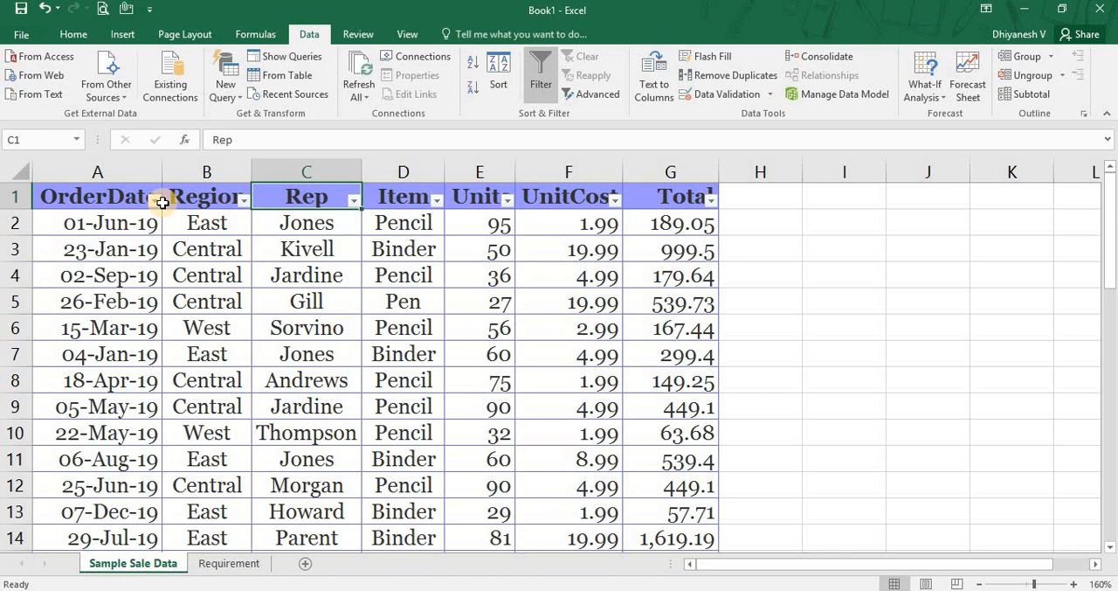
# Enter the criteria headers Rep in J1 and Item in K1 beside the sales data.
pyautogui.press('Right')
pyautogui.press('Right')
pyautogui.press('Right')
pyautogui.press('Right')
pyautogui.press('Right')
pyautogui.press('Right')
pyautogui.press('Right')
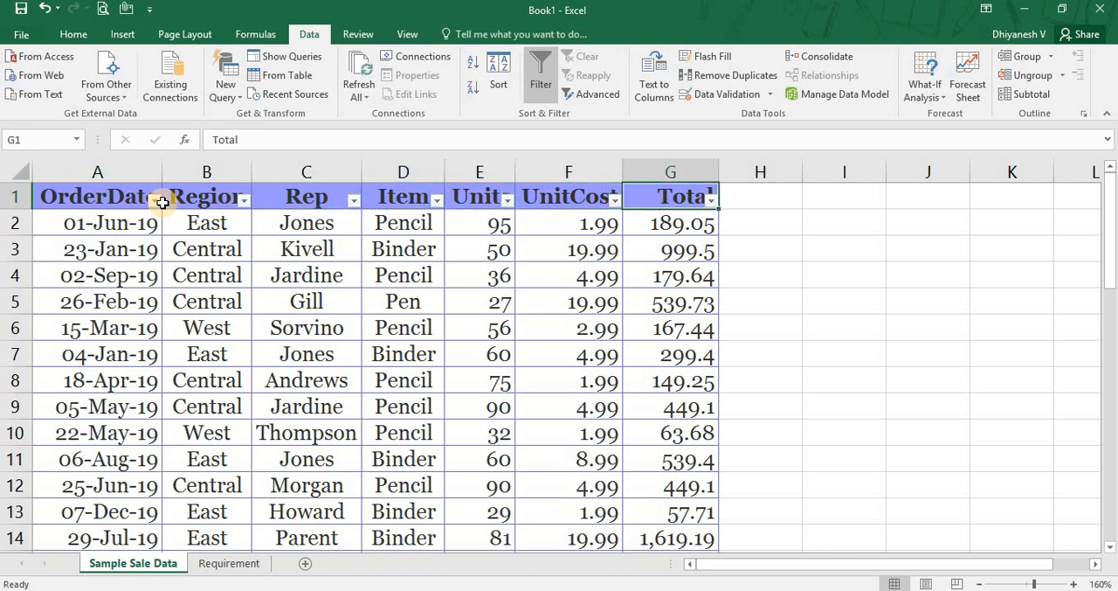
pyautogui.write('Rep')
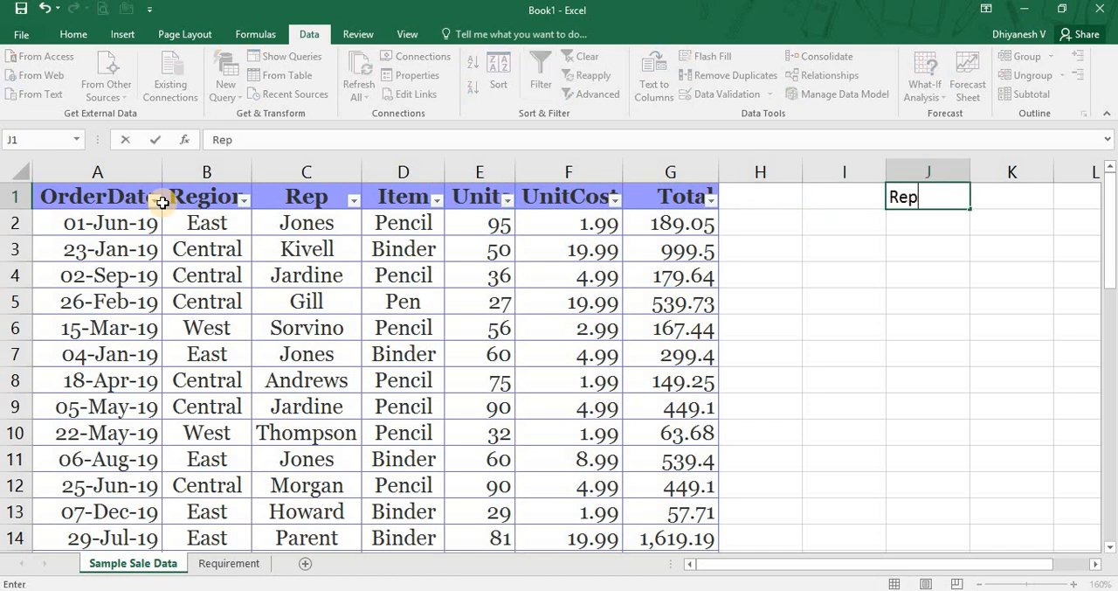
pyautogui.press('Tab')
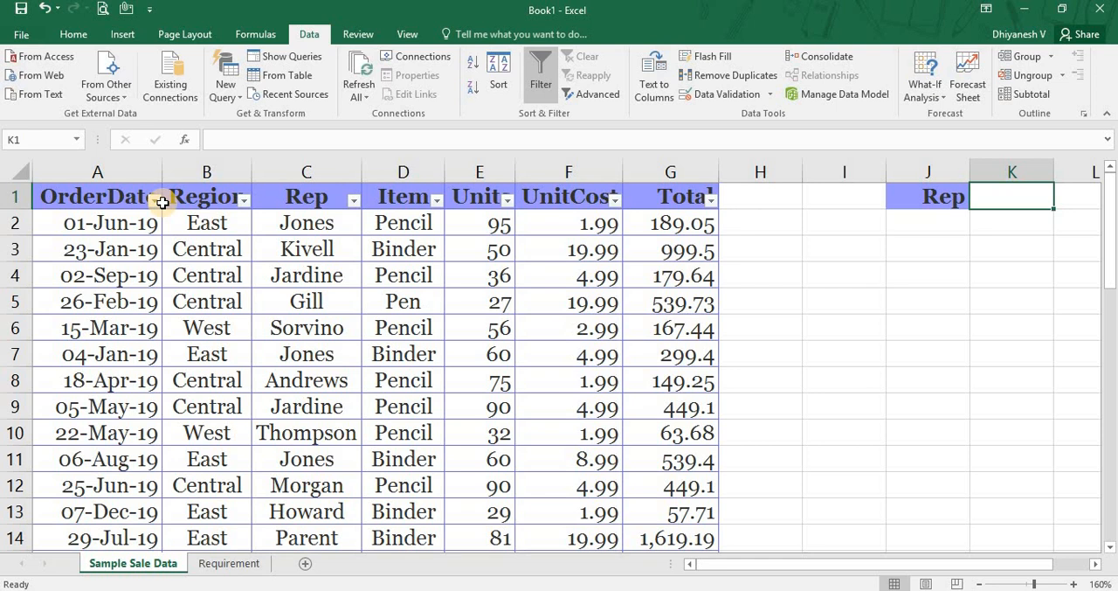
pyautogui.write('Item')
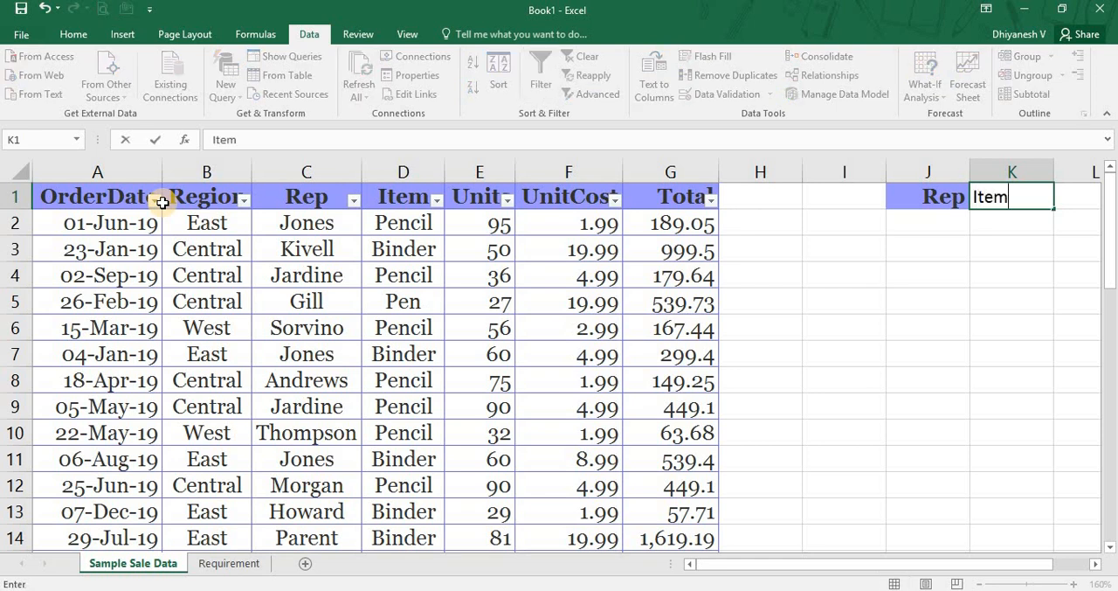
pyautogui.press('Return')
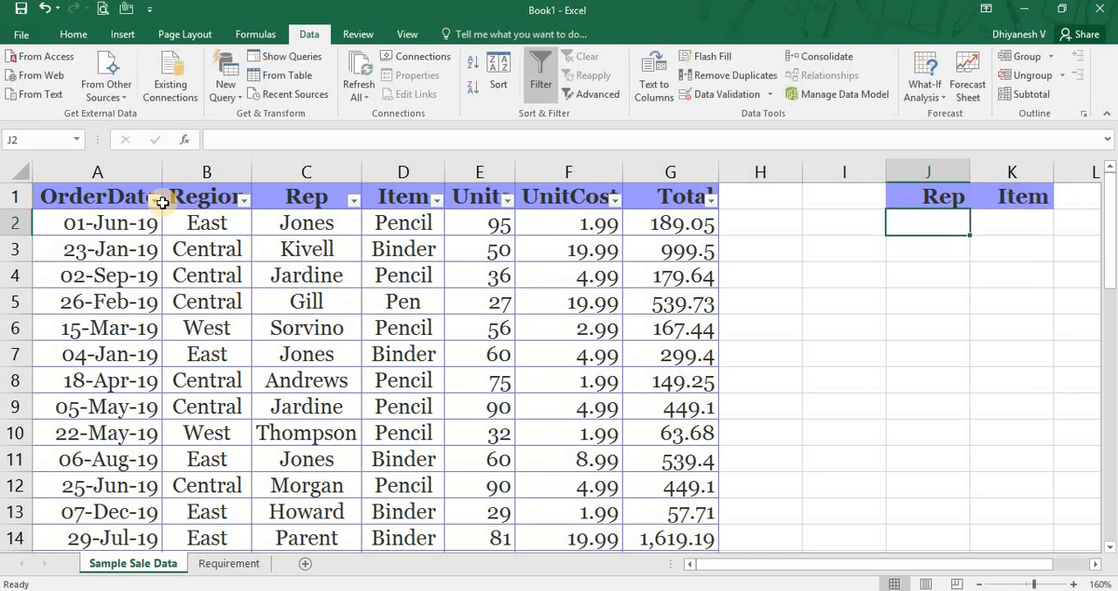
pyautogui.press('Up')
pyautogui.press('Right')
pyautogui.press('Right')
pyautogui.press('Left')
pyautogui.press('Left')
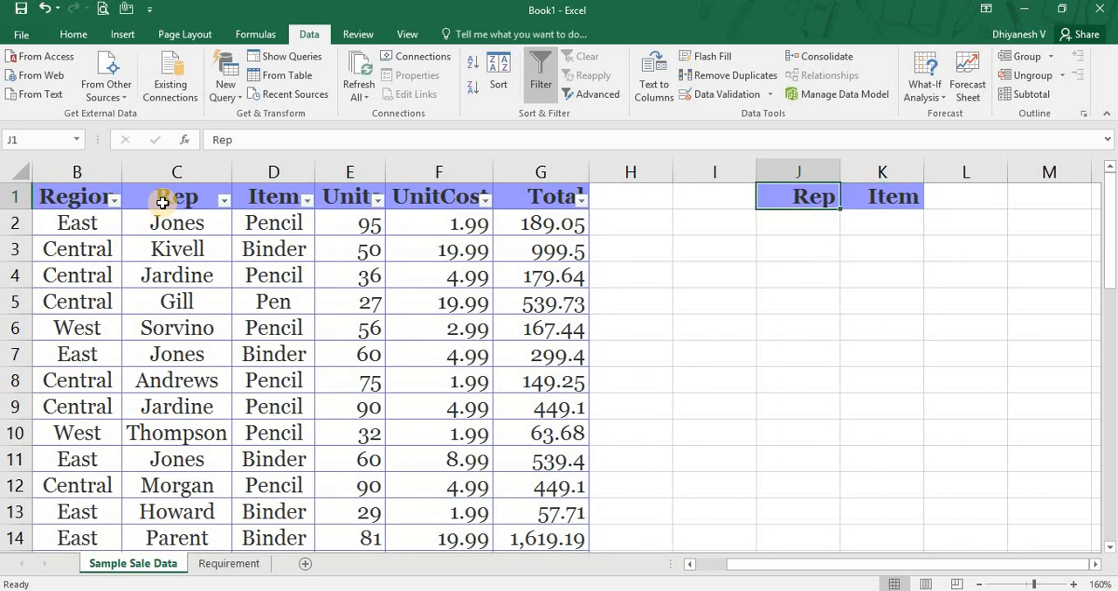
pyautogui.press('Right')
pyautogui.press('Left')
pyautogui.press('Left')
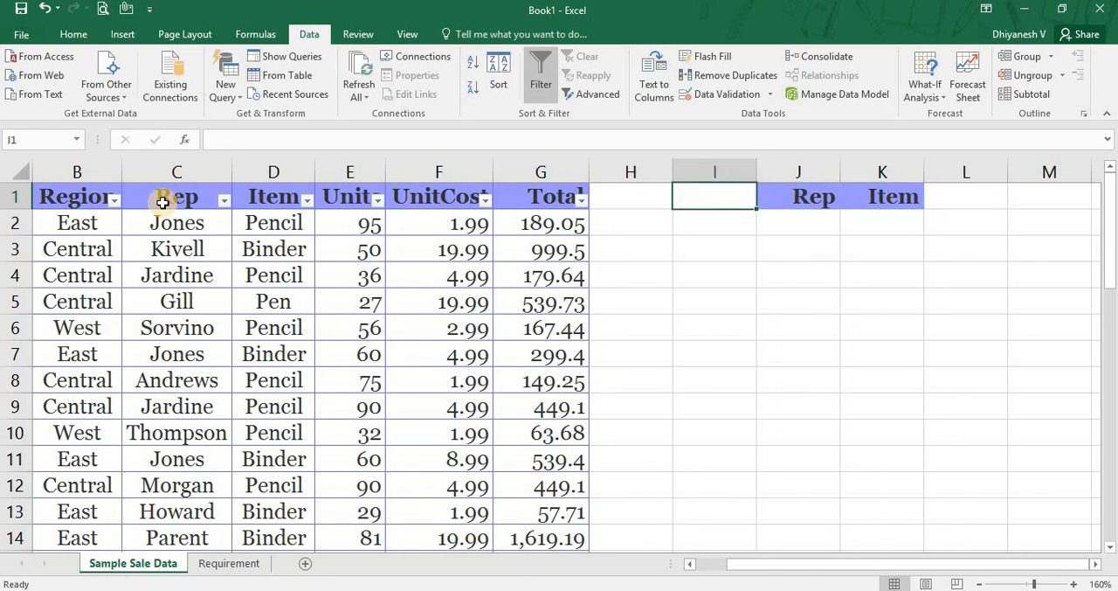
# Copy the sales table's header row A1:G1 and paste it as values starting at J1.
pyautogui.press('Home')
pyautogui.hotkey('ctrl', 'shift', 'Right')
pyautogui.hotkey('ctrl', 'c')
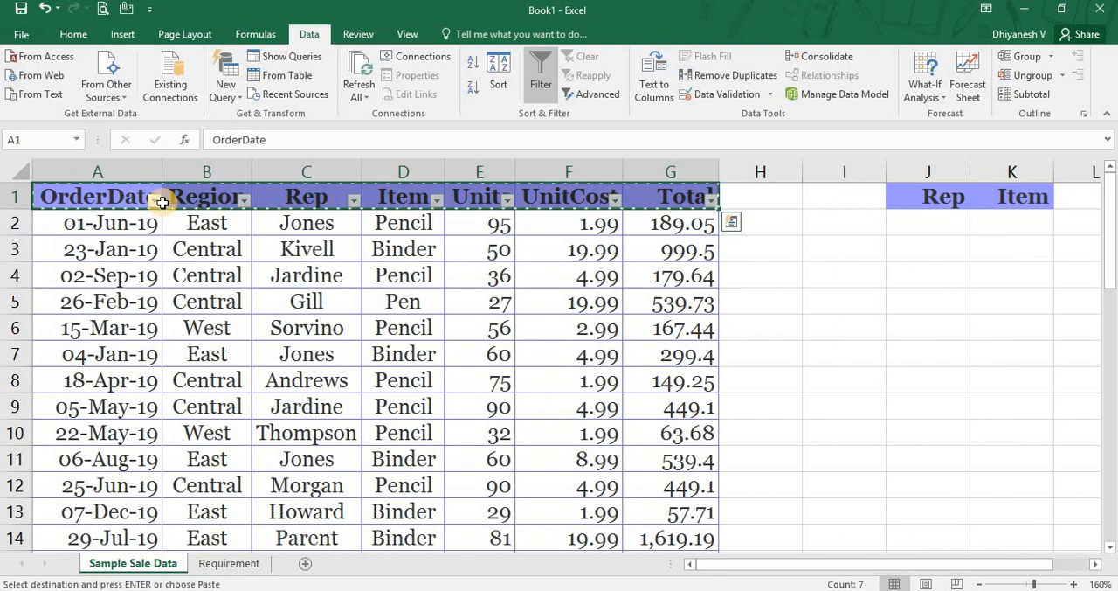
pyautogui.press('Right')
pyautogui.press('Right')
pyautogui.press('Right')
pyautogui.press('Right')
pyautogui.press('Right')
pyautogui.press('Right')
pyautogui.press('Right')
pyautogui.press('Right')
pyautogui.press('Right')
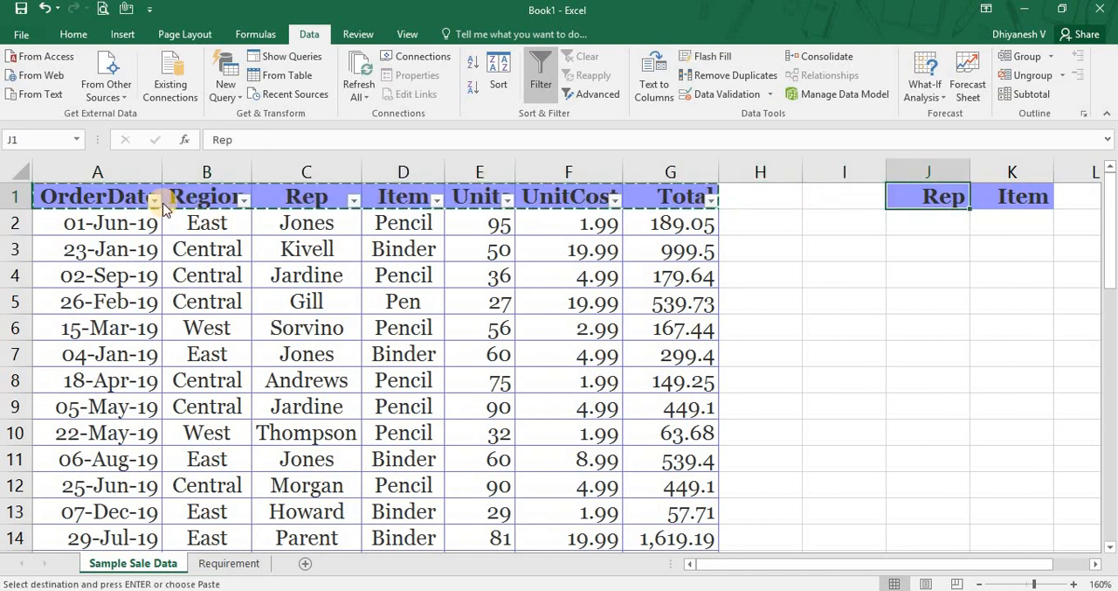
pyautogui.hotkey('ctrl', 'alt', 'v')
pyautogui.press('v')
pyautogui.press('Return')
pyautogui.press('Right')
pyautogui.press('Right')
pyautogui.press('Right')
pyautogui.press('Right')
pyautogui.press('Right')
pyautogui.press('Right')
pyautogui.press('Right')
pyautogui.press('Right')
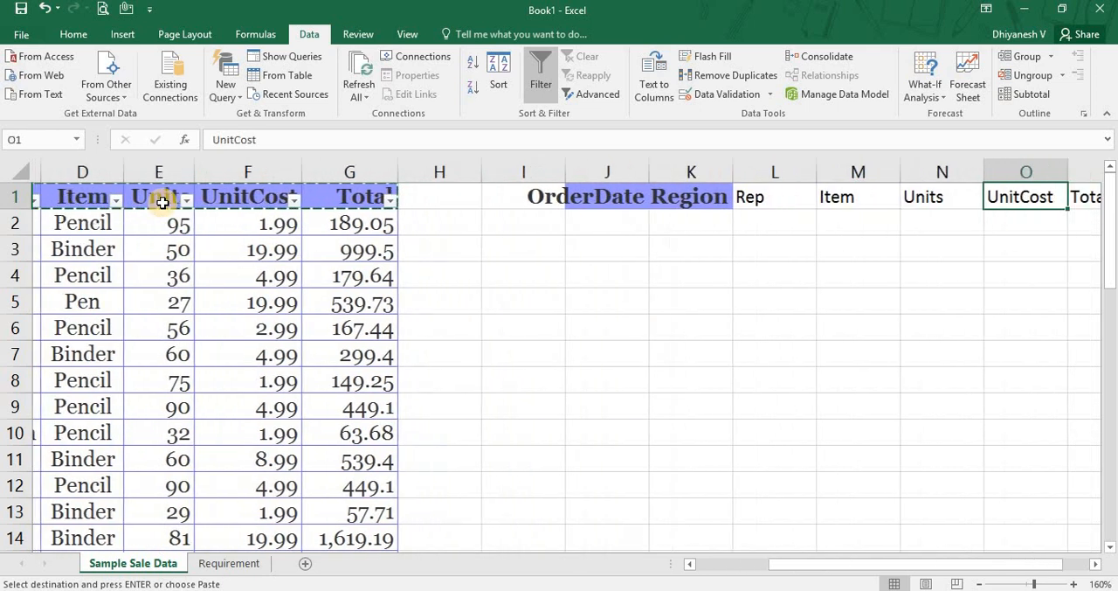
pyautogui.press('Left')
# Undo the header row paste, cancel the pending copy and select the criteria headers J1:K1.
pyautogui.press('Left')
pyautogui.press('Left')
pyautogui.press('Left')
pyautogui.press('Left')
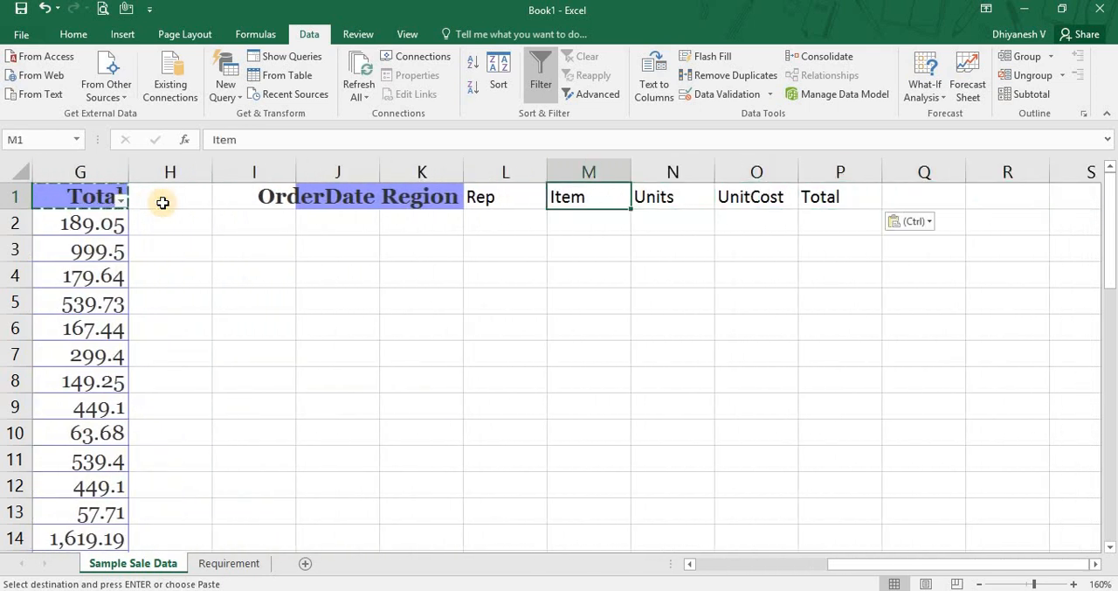
pyautogui.hotkey('ctrl', 'z')
pyautogui.press('Left')
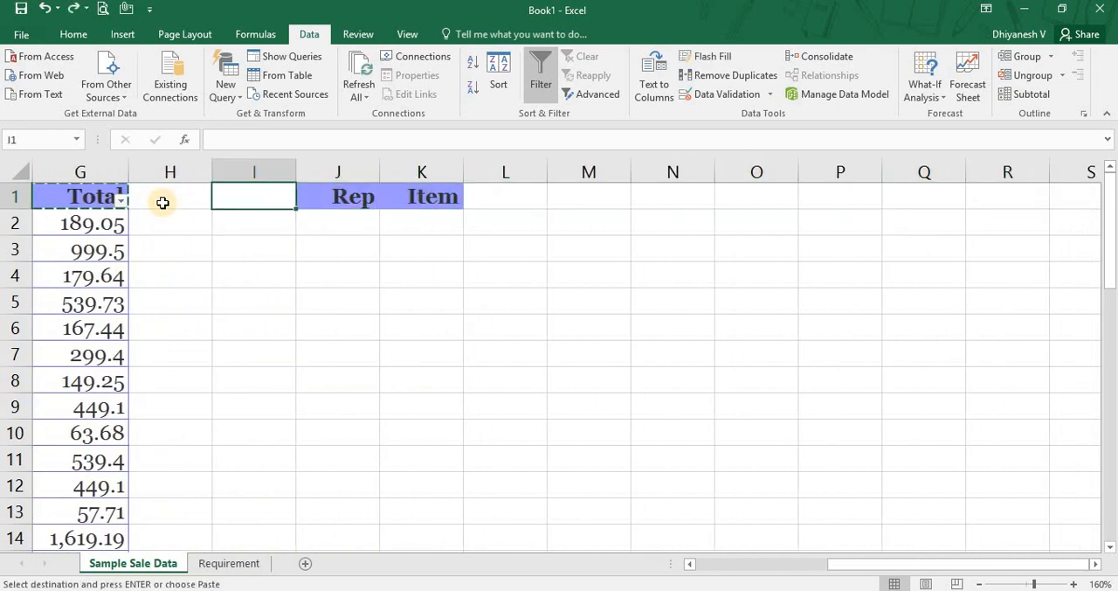
pyautogui.press('Right')
pyautogui.hotkey('shift', 'Right')
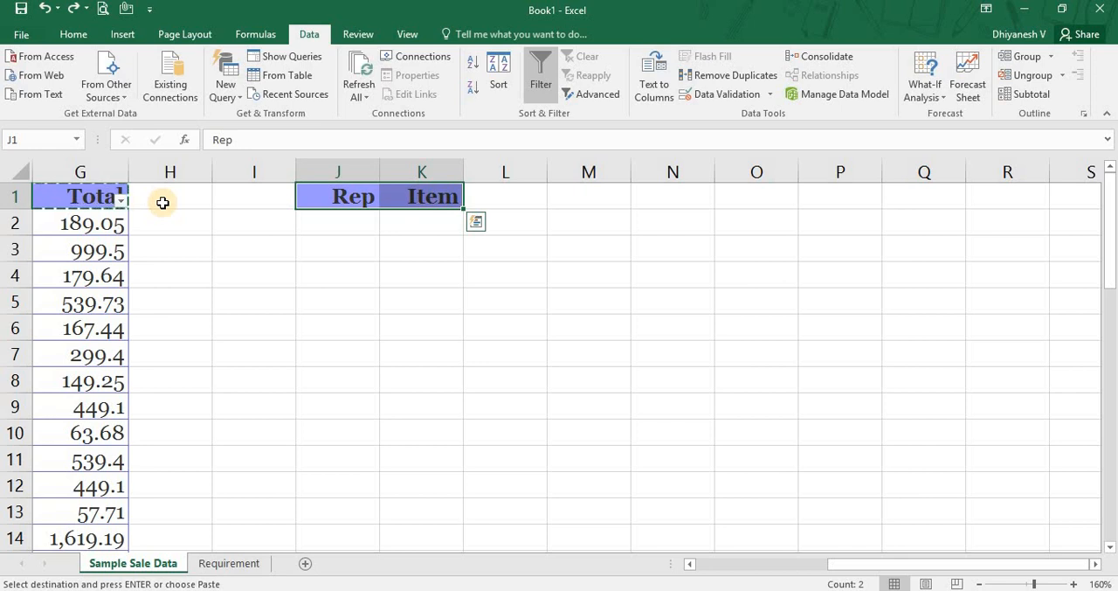
pyautogui.press('Down')
pyautogui.press('Up')
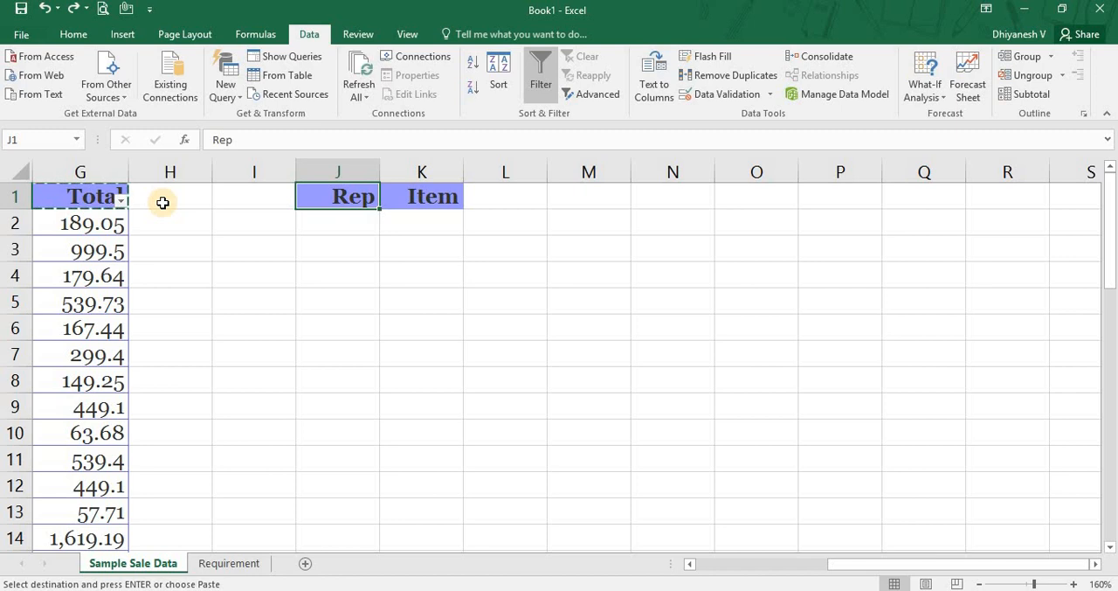
pyautogui.hotkey('shift', 'Right')
pyautogui.press('Escape')
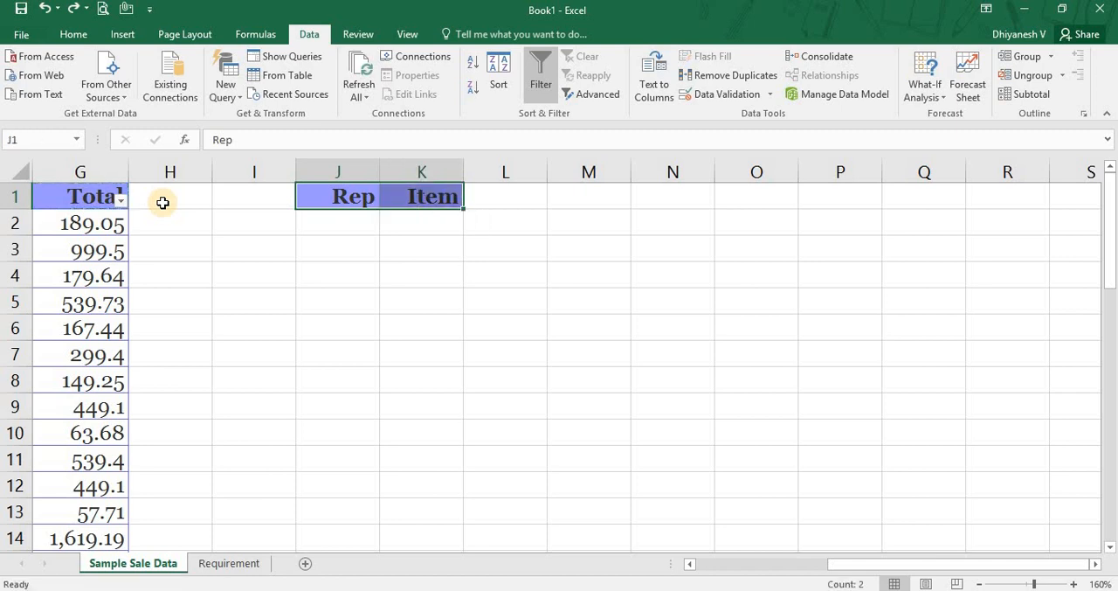
# Examine the empty criteria cells J2:K6 below the Rep and Item headers.
pyautogui.press('Left')
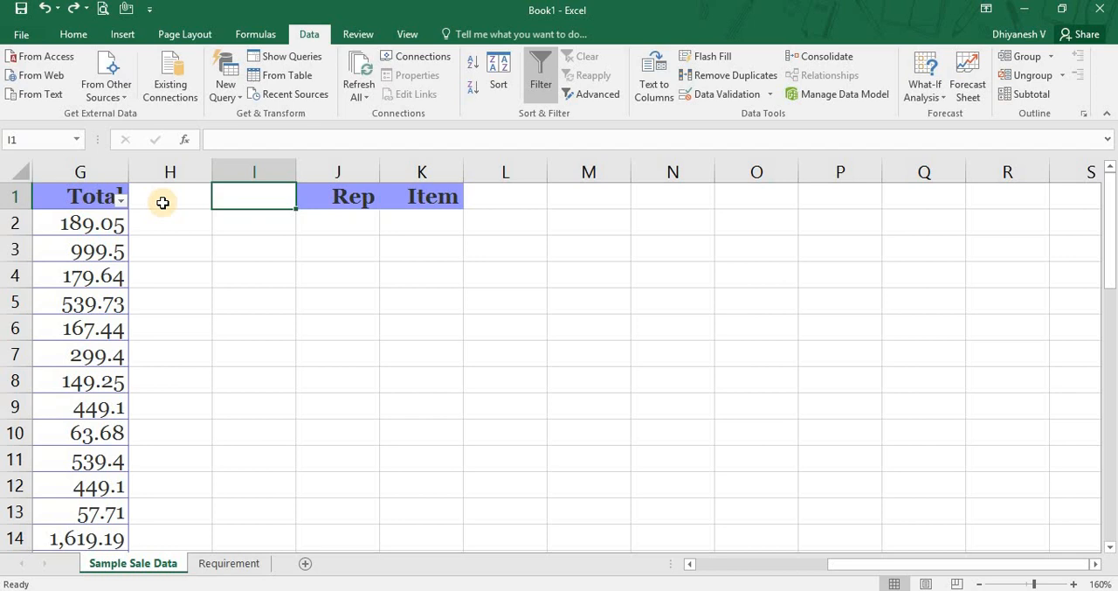
pyautogui.press('Down')
pyautogui.press('Right')
pyautogui.hotkey('shift', 'Down')
pyautogui.hotkey('shift', 'Down')
pyautogui.hotkey('shift', 'Down')
pyautogui.hotkey('shift', 'Down')
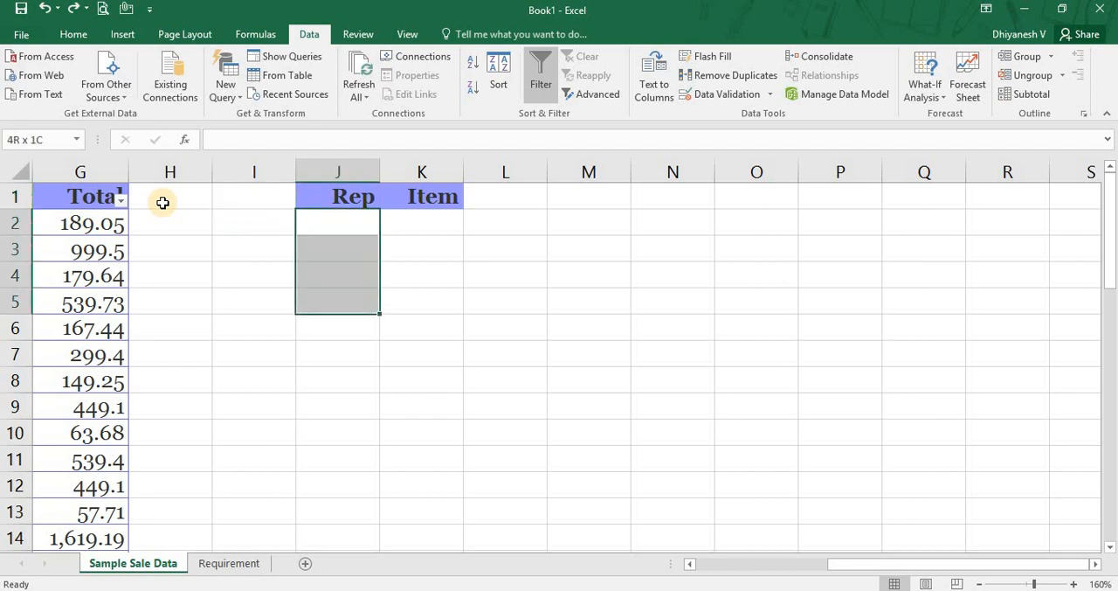
pyautogui.hotkey('shift', 'Right')
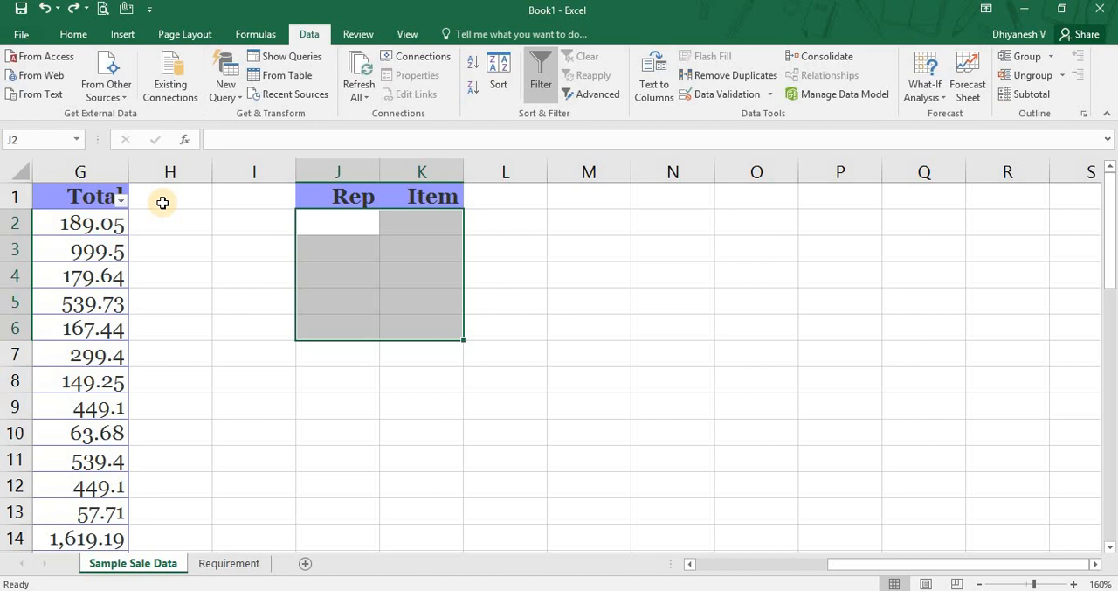
pyautogui.press('Up')
# Check the first required data set on the Requirement sheet and enter its rep's surname in J2 of Sample Sale Data.
pyautogui.hotkey('ctrl', 'pagedown')
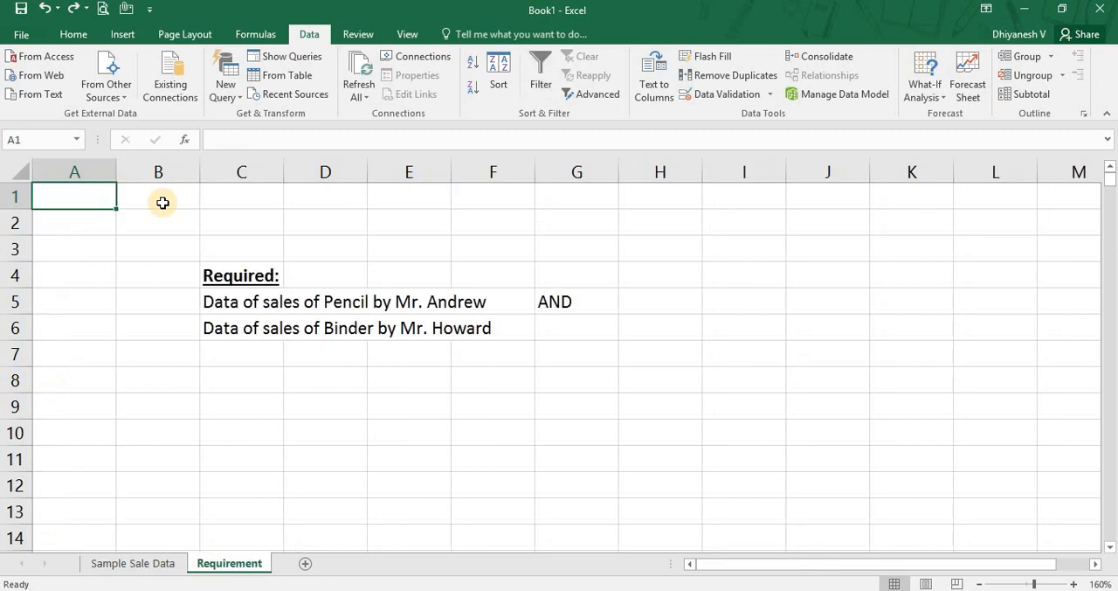
pyautogui.moveTo(220, 299); pyautogui.dragTo(472, 301)
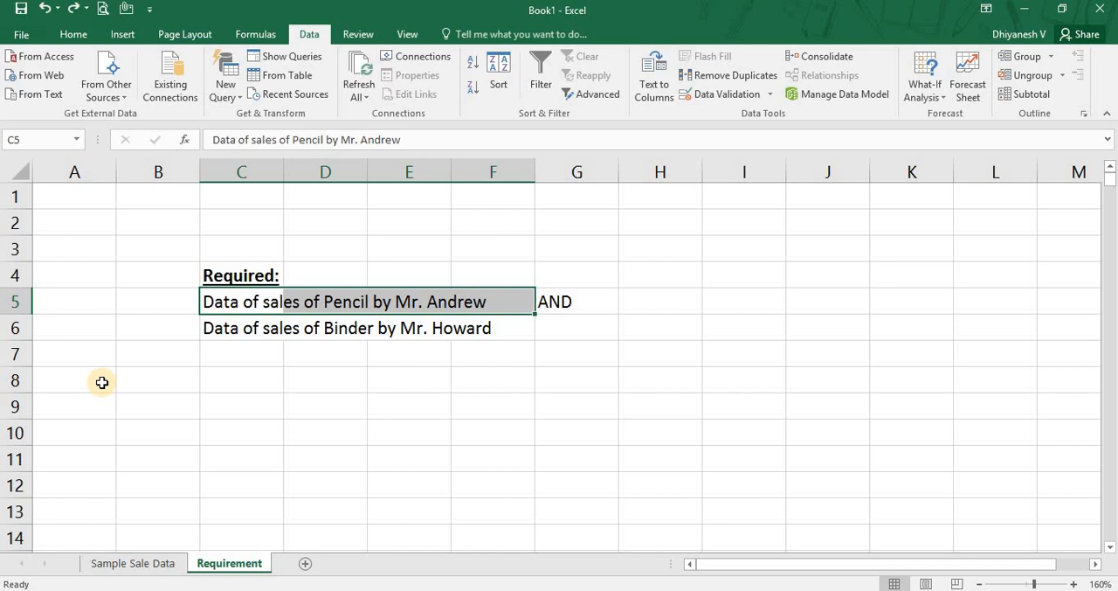
pyautogui.hotkey('ctrl', 'pageup')
pyautogui.press('Down')
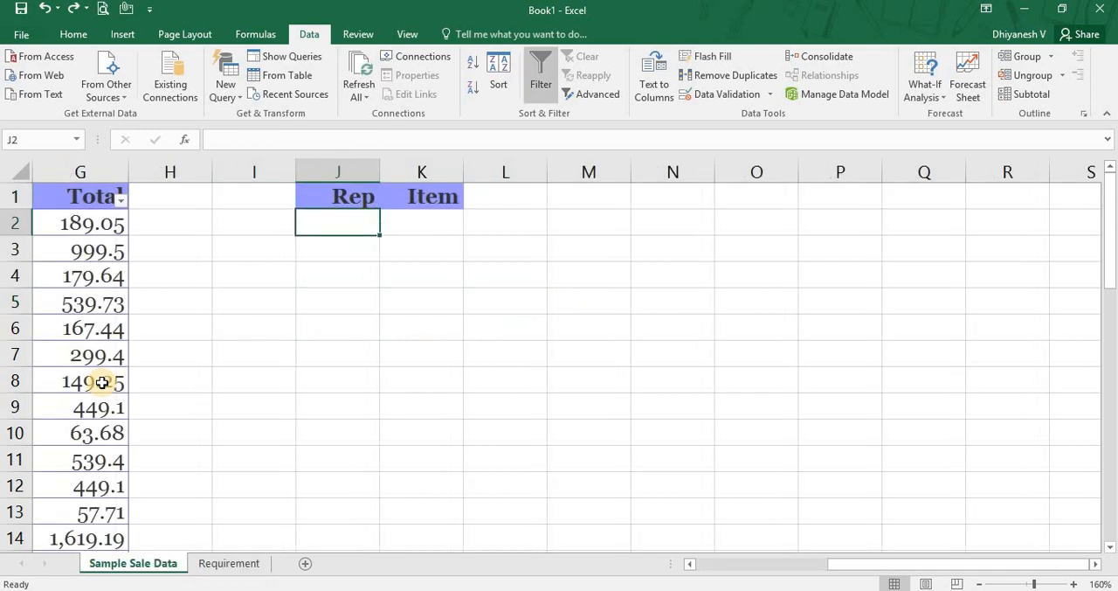
pyautogui.write('Andres')
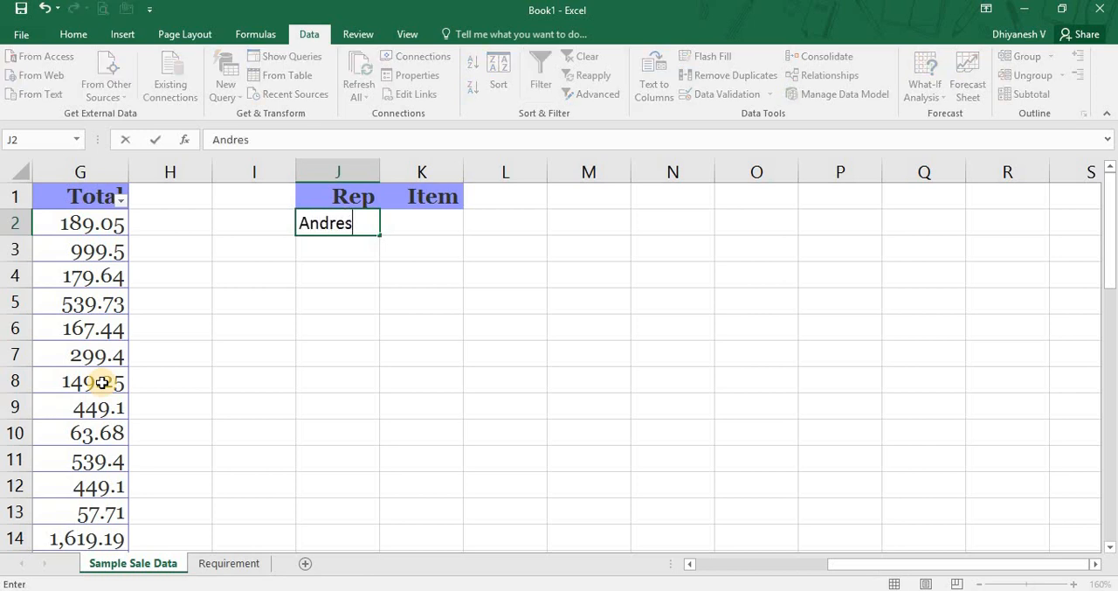
pyautogui.press('BackSpace')
pyautogui.write('ws')
pyautogui.press('Tab')
# Enter Pencil as the Item criterion in K2 and select the whole of row 2.
pyautogui.press('Left')
pyautogui.press('Left')
pyautogui.press('Left')
pyautogui.press('Left')
pyautogui.press('Left')
pyautogui.press('Left')
pyautogui.press('Left')
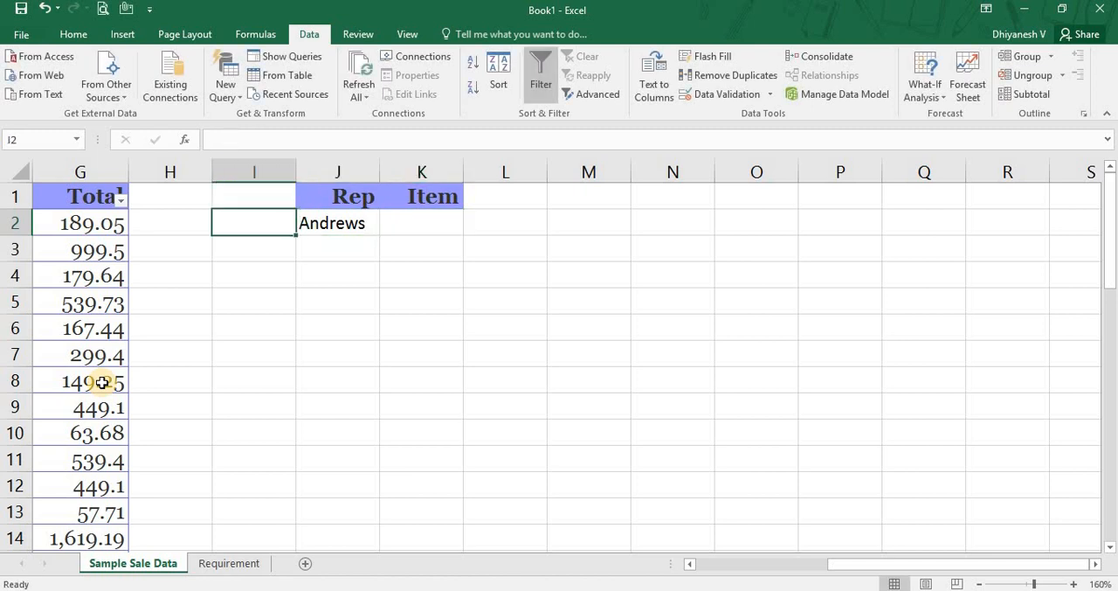
pyautogui.press('Right')
pyautogui.press('Right')
pyautogui.press('Right')
pyautogui.press('Right')
pyautogui.press('Right')
pyautogui.press('Right')
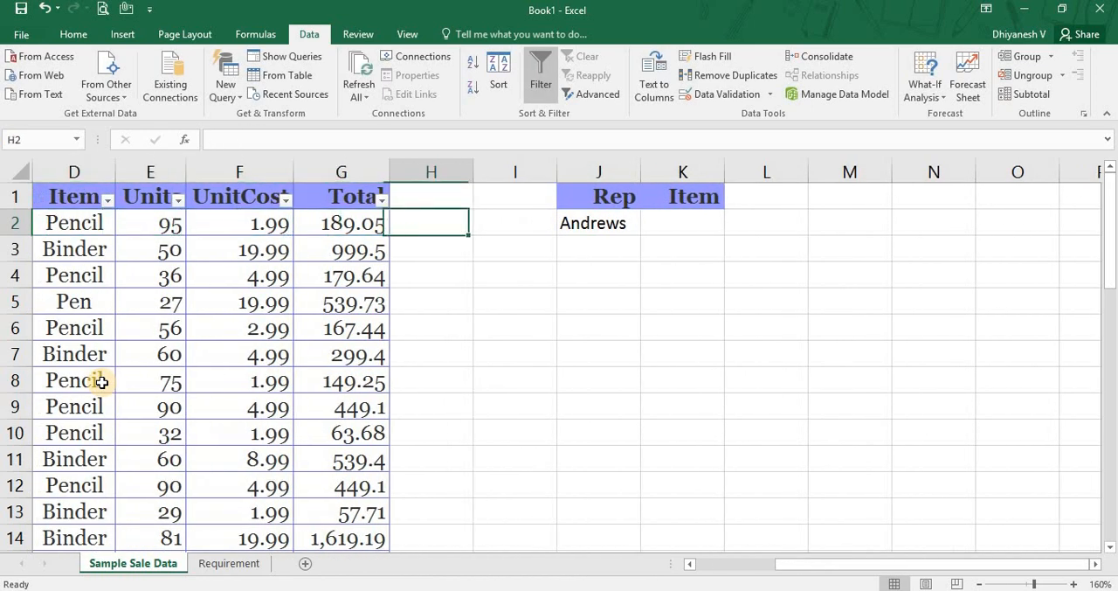
pyautogui.write('Pencil')
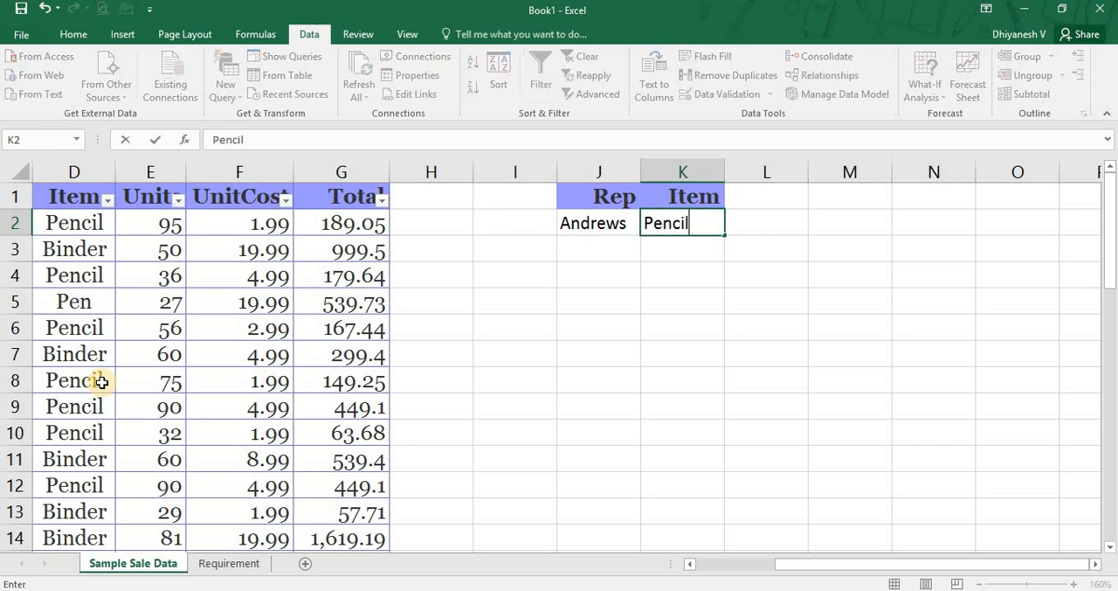
pyautogui.press('Tab')
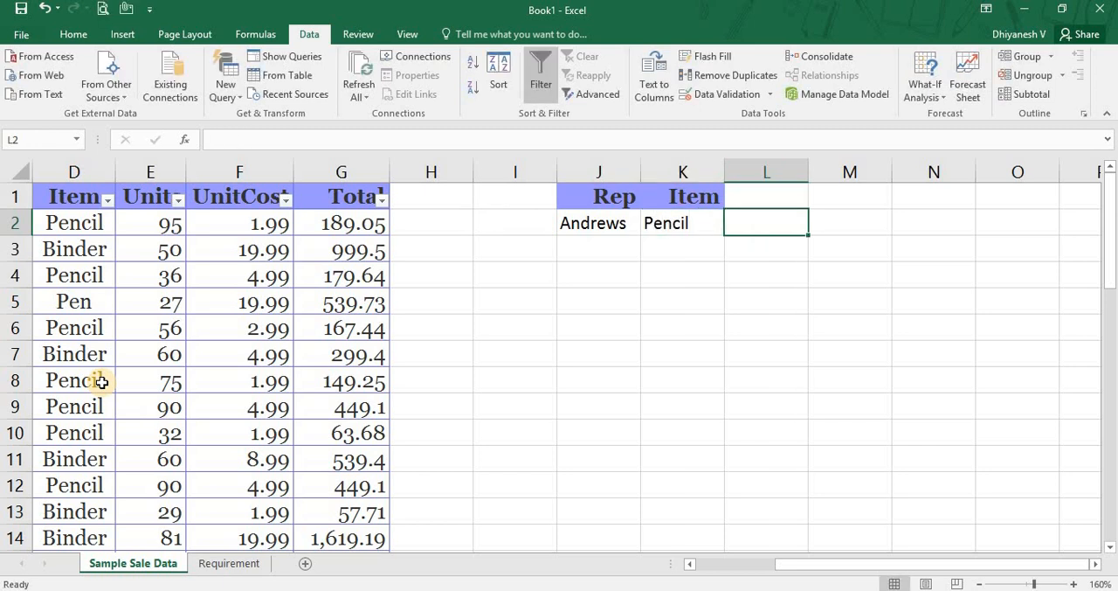
pyautogui.press('Left')
pyautogui.press('Left')
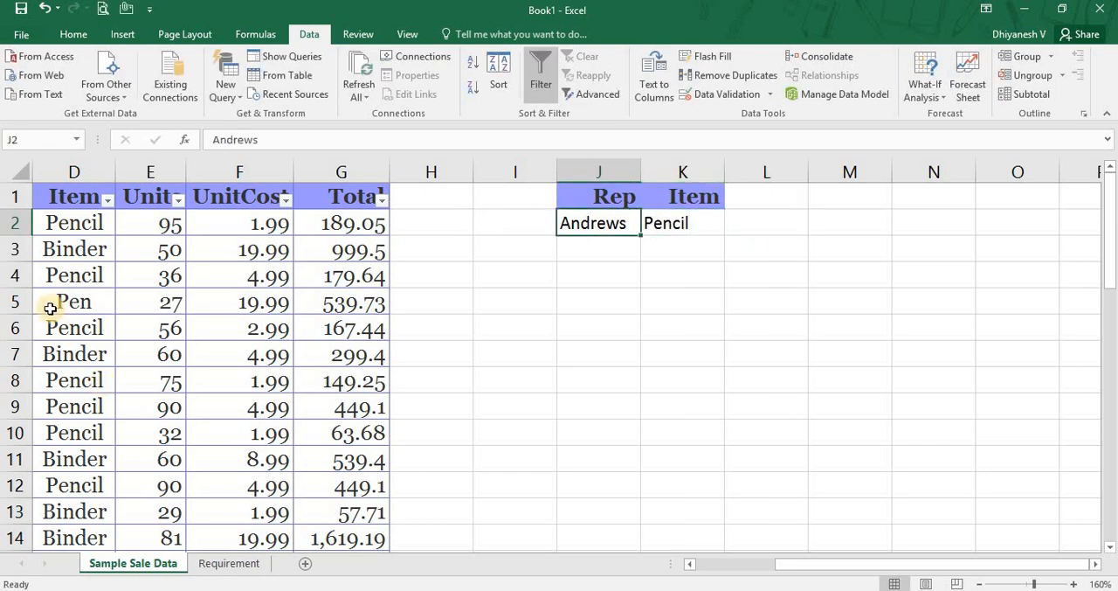
pyautogui.click(11, 224)
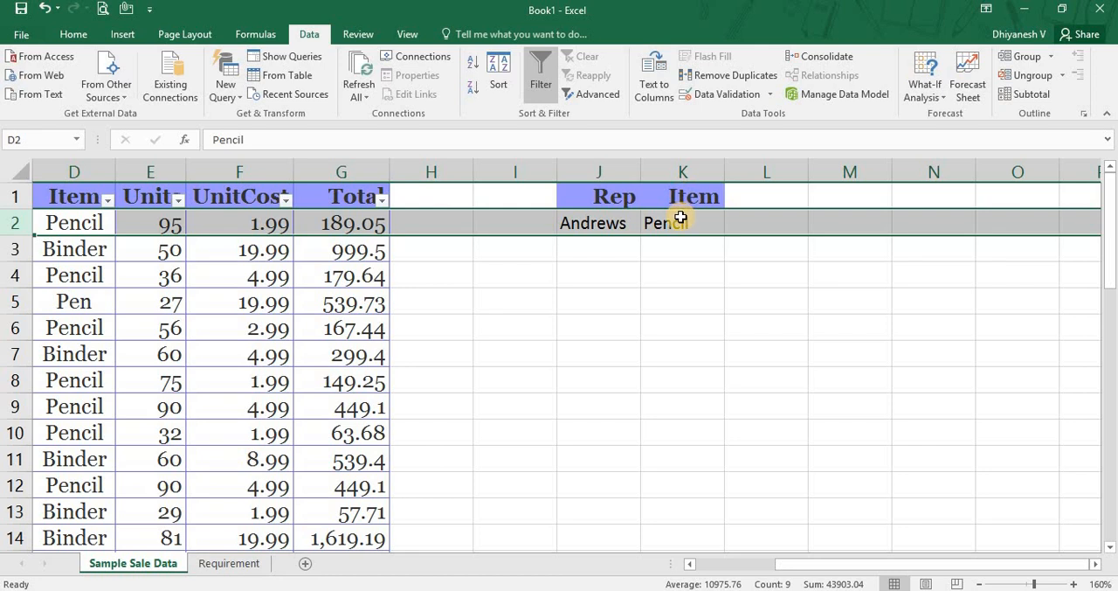
# Examine the rep and Item criteria pair in J2:K2.
pyautogui.click(763, 225)
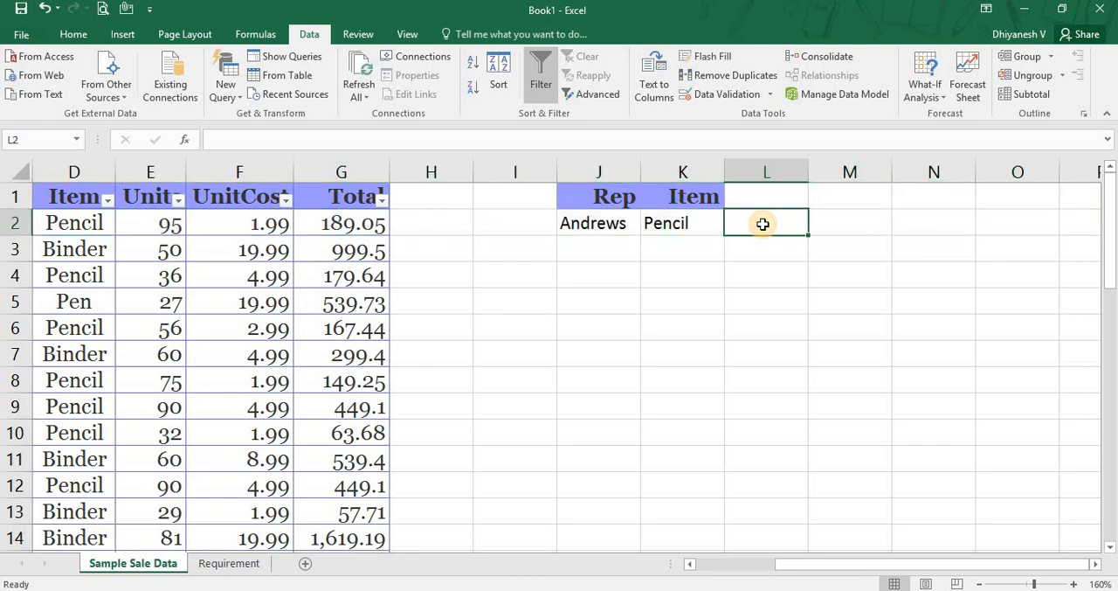
pyautogui.click(624, 225)
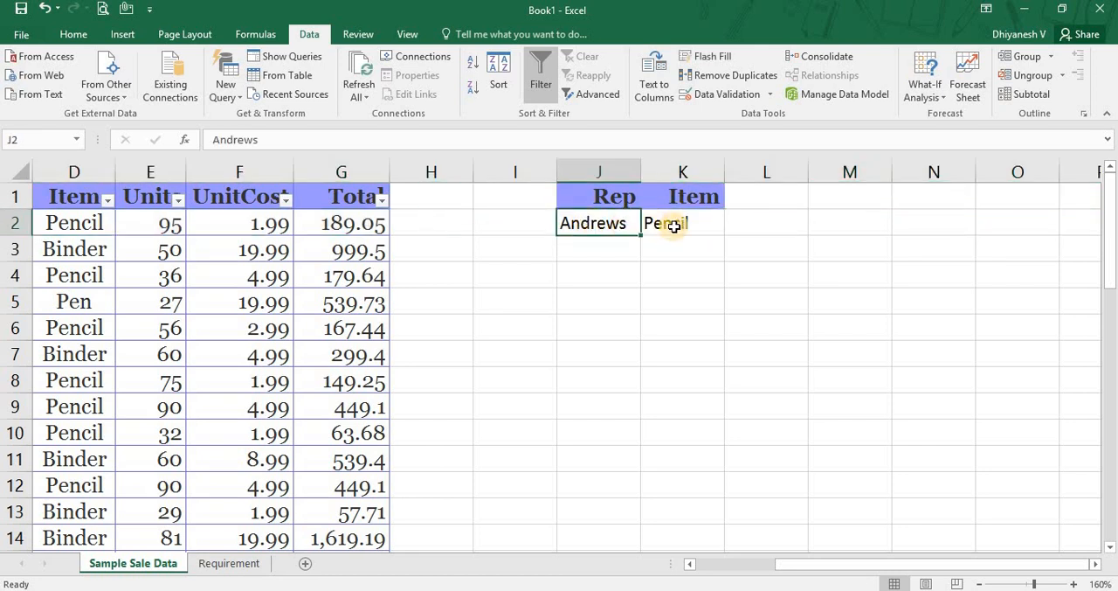
pyautogui.moveTo(673, 226); pyautogui.dragTo(608, 226)
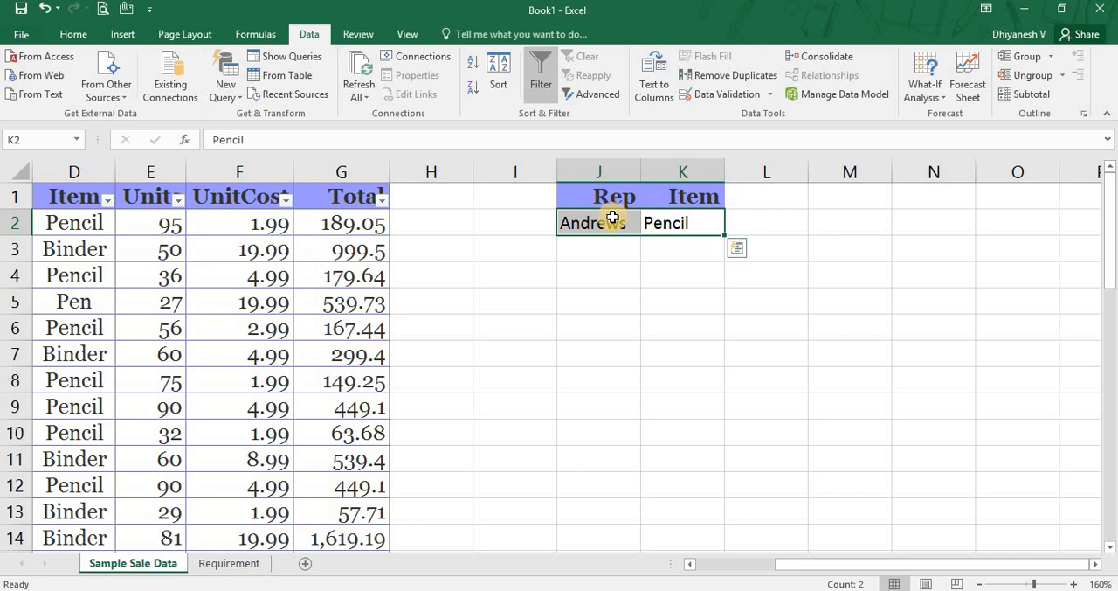
pyautogui.click(612, 217)
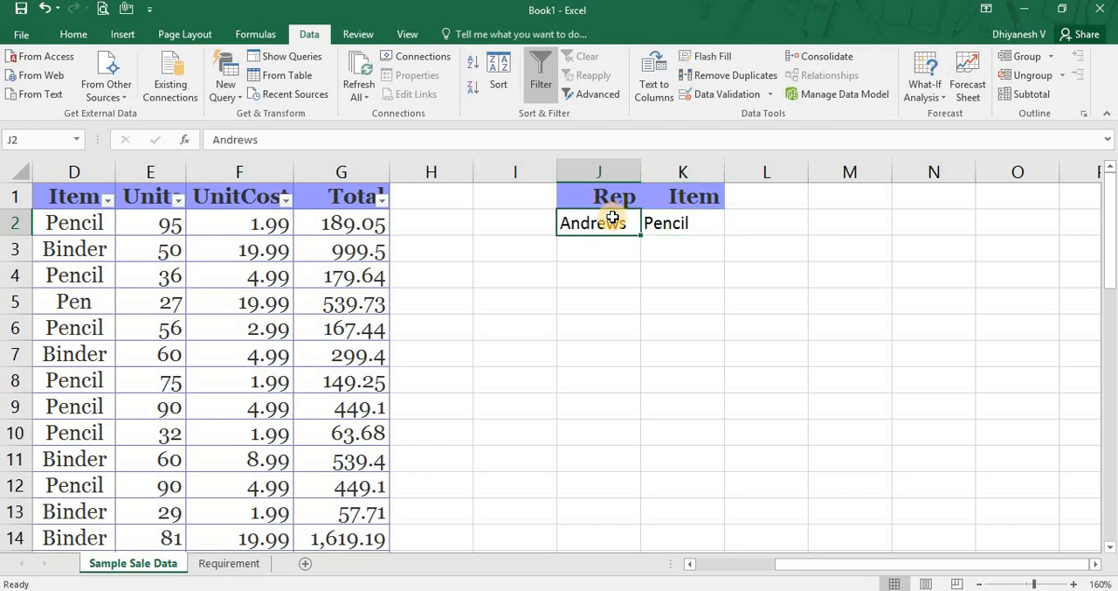
pyautogui.click(696, 225)
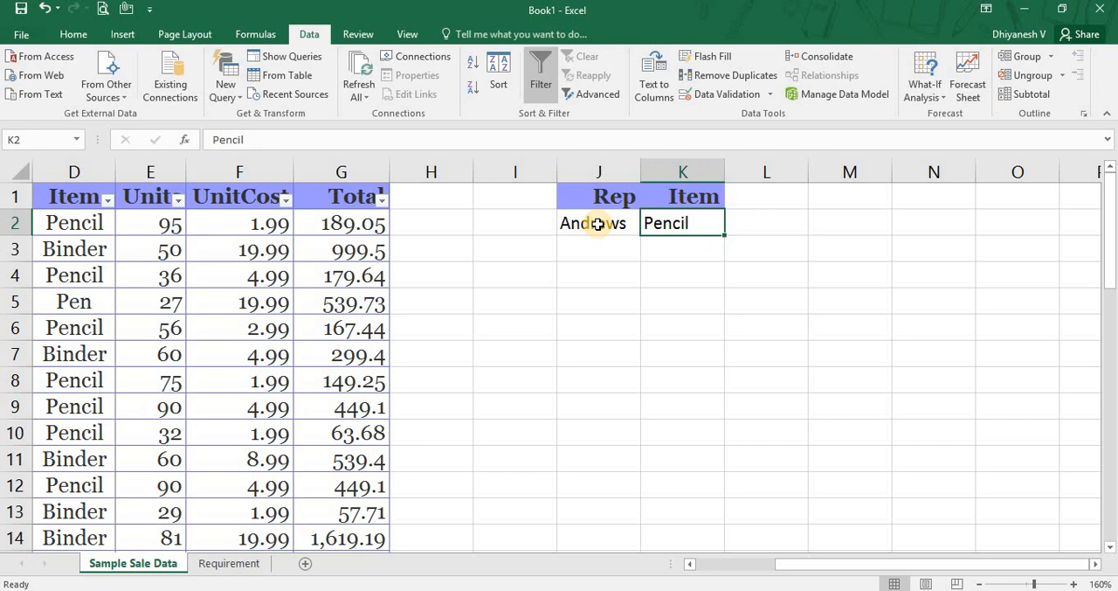
pyautogui.moveTo(598, 224); pyautogui.dragTo(680, 235)
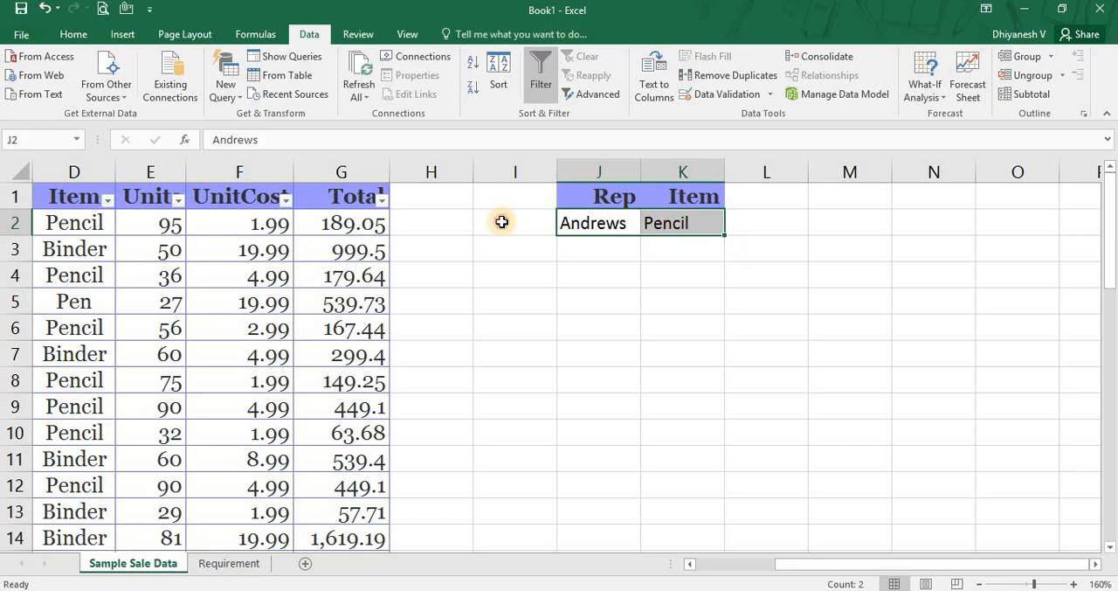
# Copy the UnitCost header from F1 into L1 beside the Rep and Item criteria headers.
pyautogui.click(503, 222)
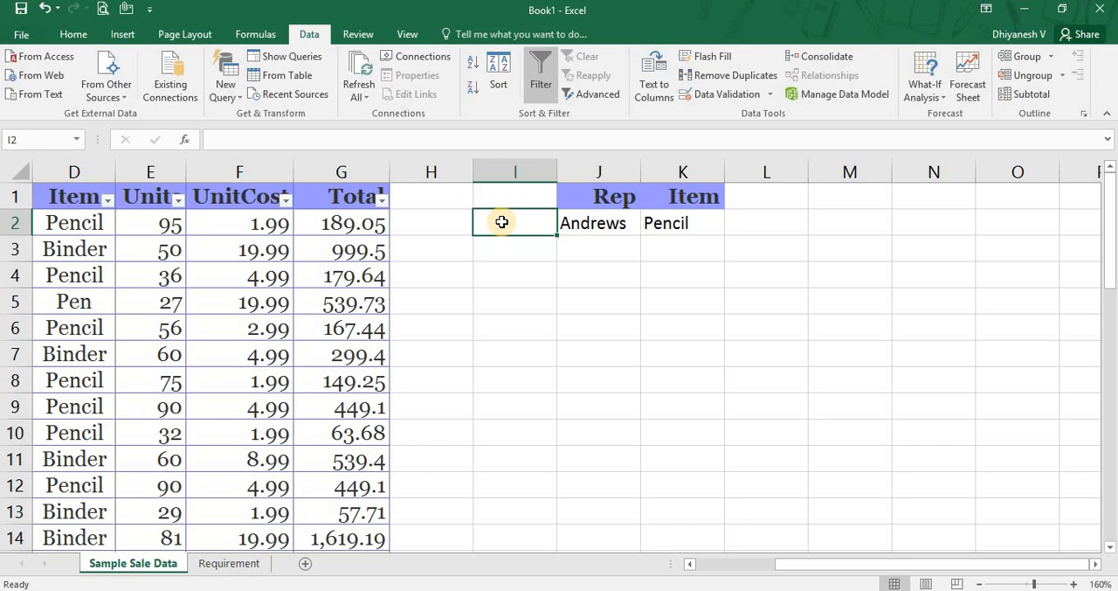
pyautogui.press('Up')
pyautogui.press('Left')
pyautogui.press('Left')
pyautogui.press('Left')
pyautogui.hotkey('ctrl', 'c')
pyautogui.press('Right')
pyautogui.press('Right')
pyautogui.press('Right')
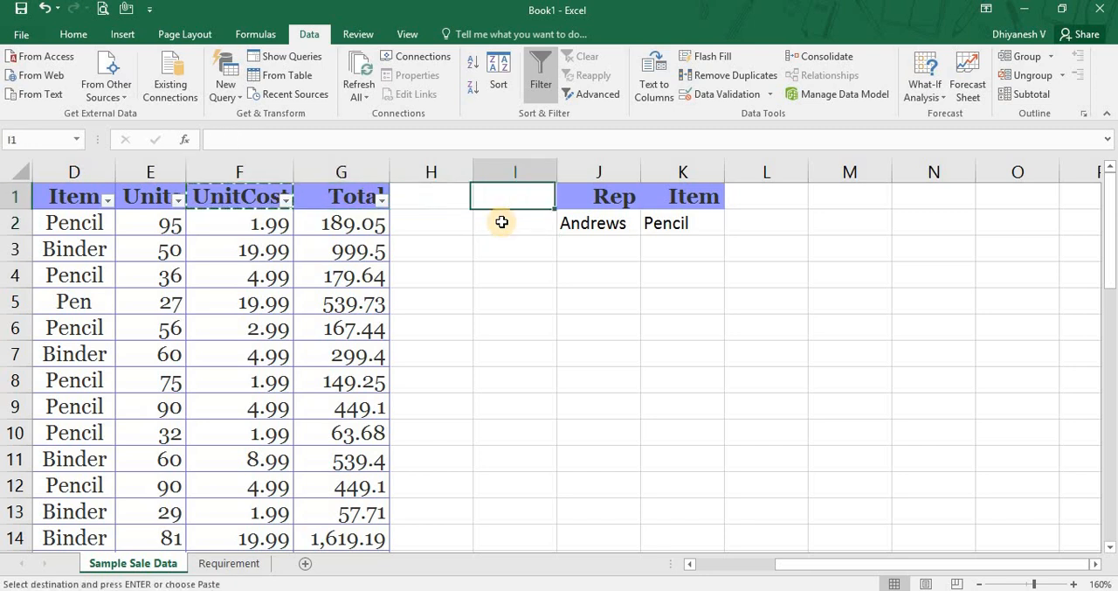
pyautogui.press('Right')
pyautogui.press('Right')
pyautogui.press('Right')
pyautogui.press('Return')
# Enter 1.99 as the UnitCost criterion in L2.
pyautogui.press('Down')
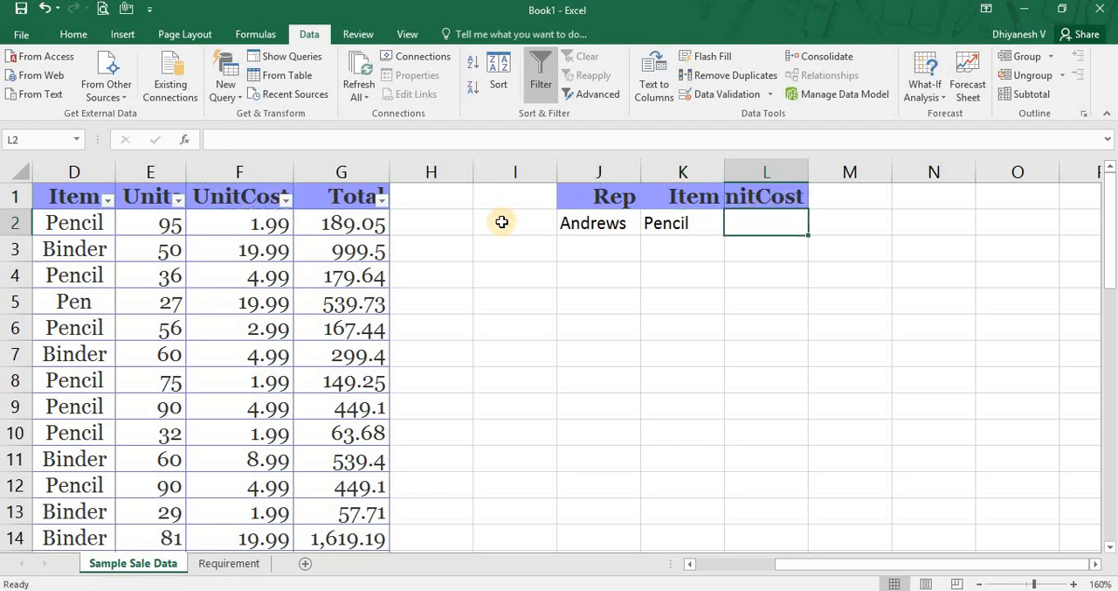
pyautogui.write('1.99')
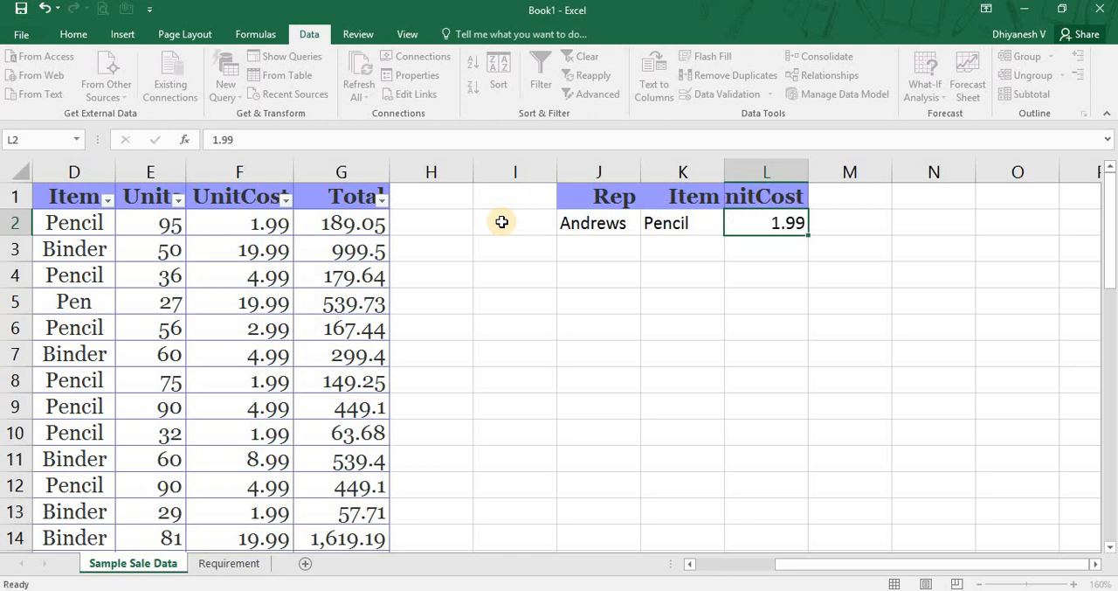
pyautogui.press('Return')
pyautogui.press('Up')
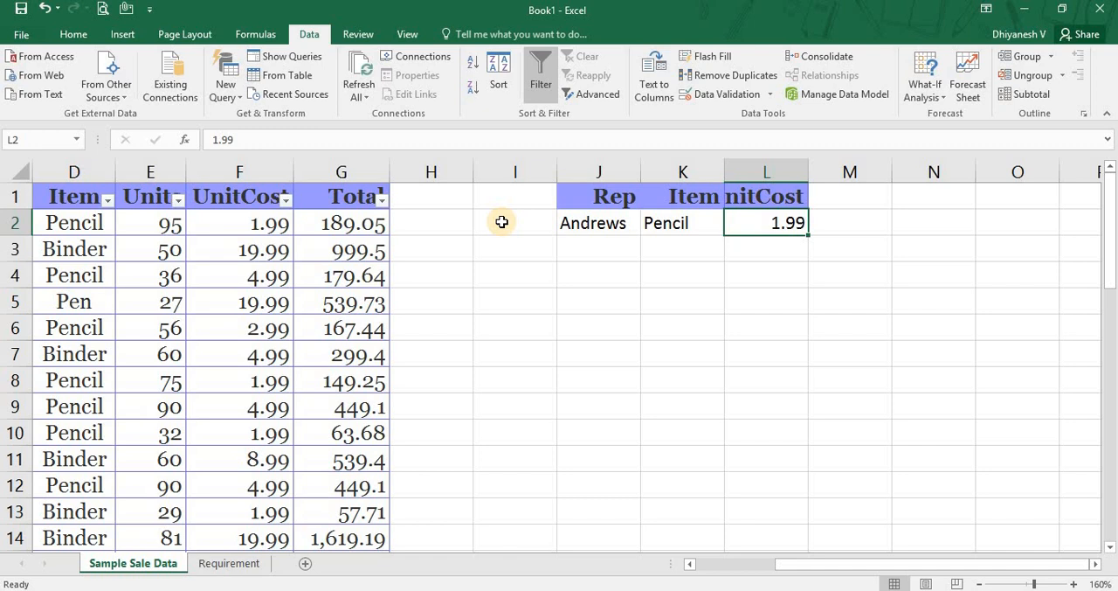
# Examine the three criteria in J2:L2 as one combined condition.
pyautogui.press('Left')
pyautogui.press('Left')
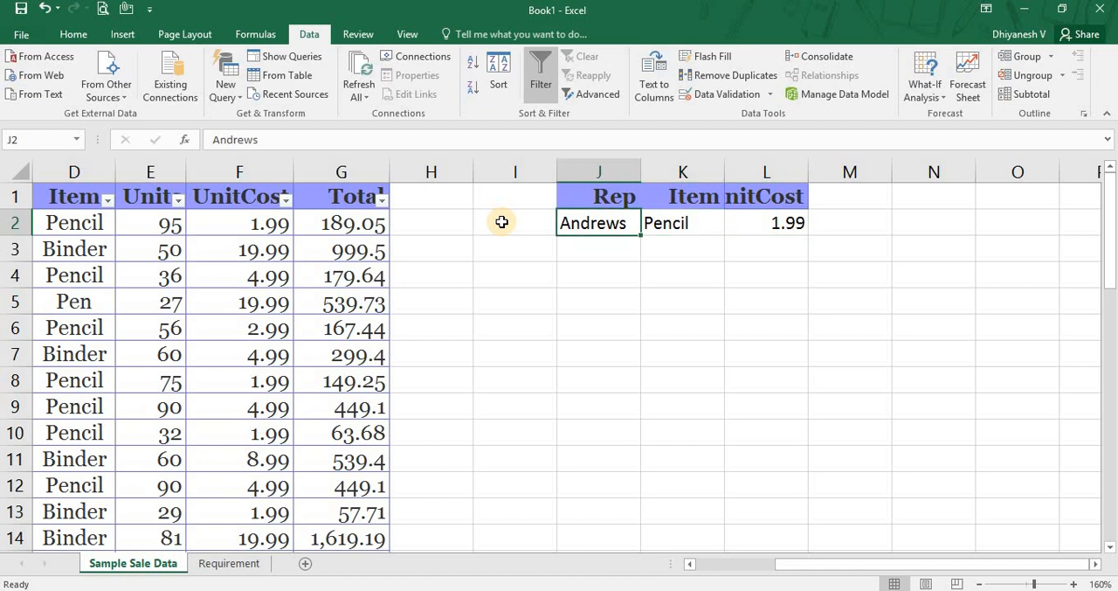
pyautogui.hotkey('shift', 'space')
pyautogui.press('Right')
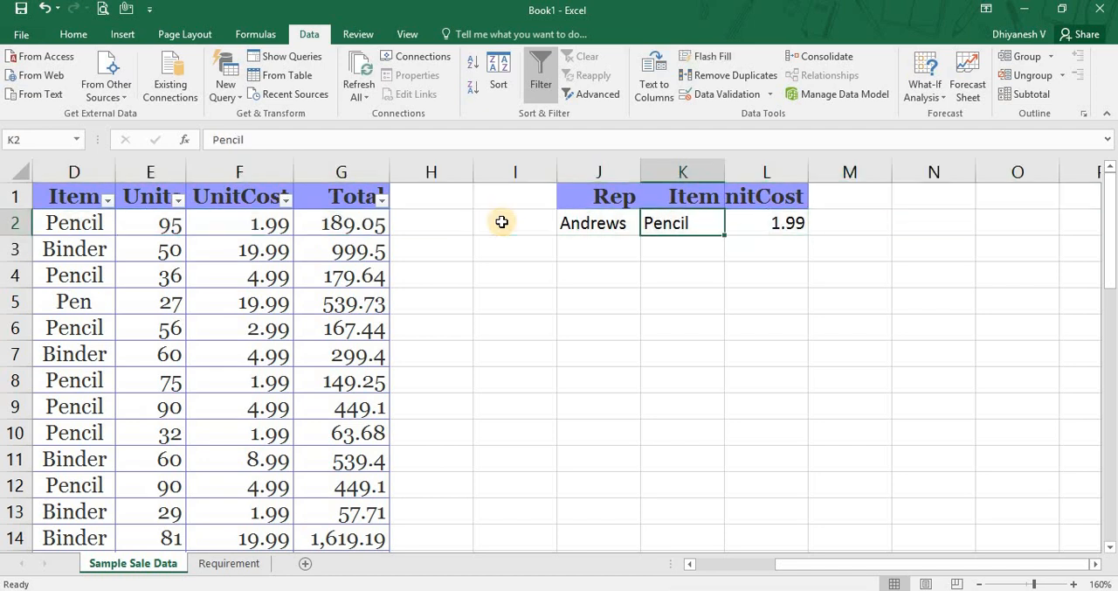
pyautogui.press('Left')
pyautogui.hotkey('shift', 'Right')
pyautogui.hotkey('shift', 'Right')
pyautogui.press('Right')
pyautogui.press('Right')
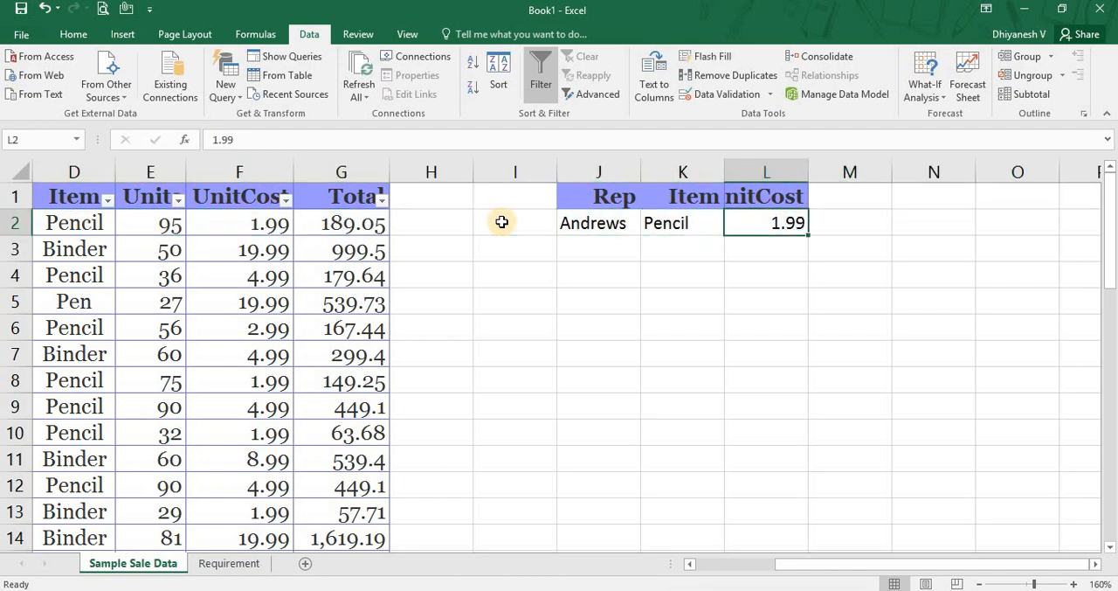
# Delete the whole UnitCost criteria column L and select the Item criterion in K2.
pyautogui.hotkey('ctrl', 'space')
pyautogui.hotkey('ctrl', '-')
pyautogui.press('Left')
pyautogui.press('Left')
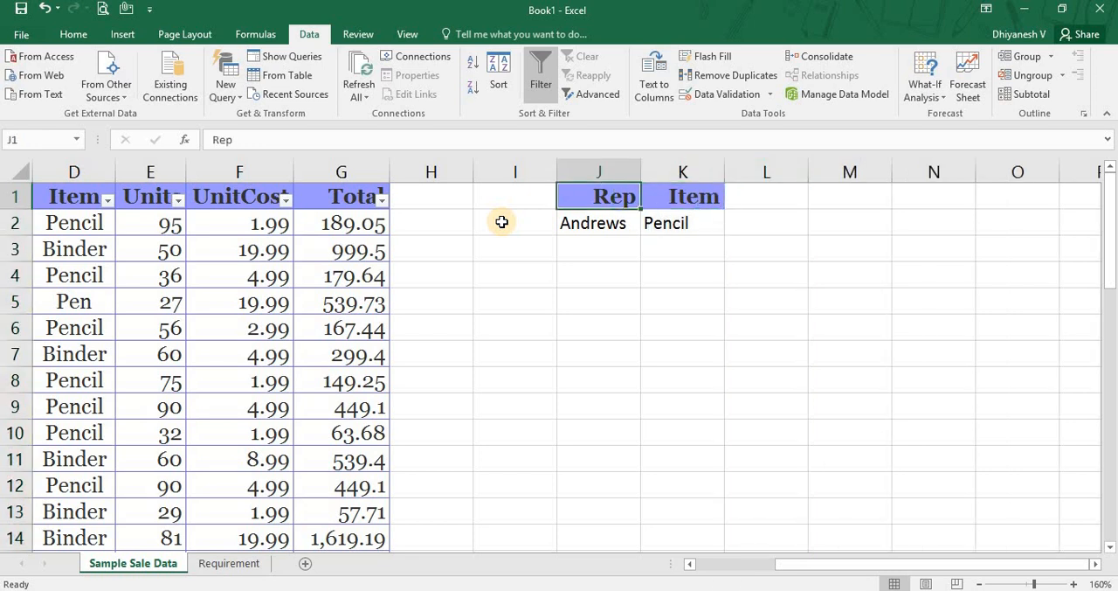
pyautogui.press('Down')
pyautogui.press('Right')
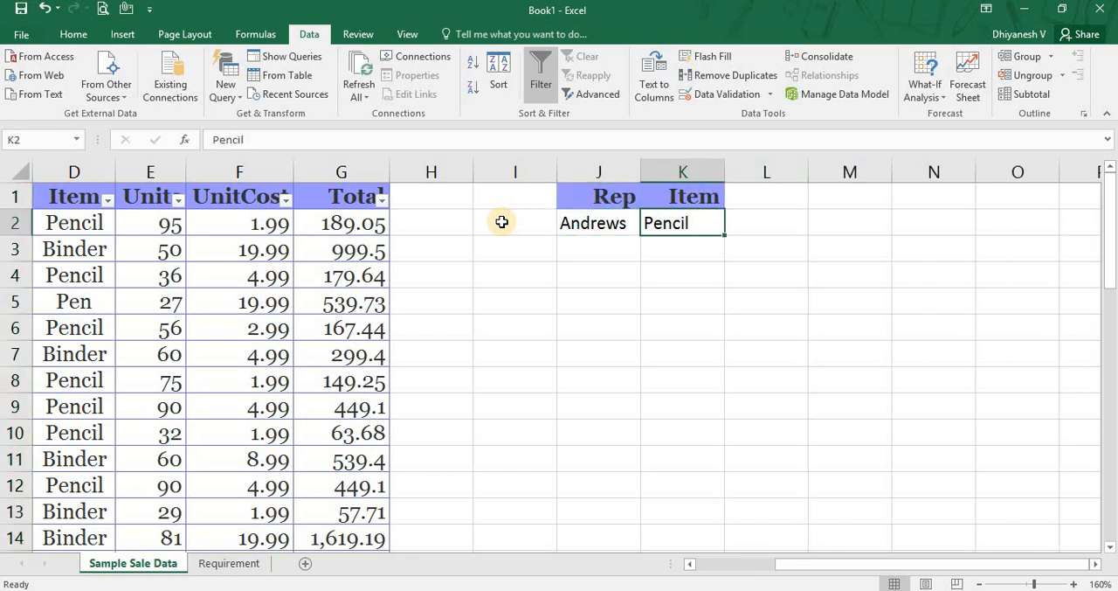
# Check the second required data set on the Requirement sheet and enter its rep's surname in J3 of Sample Sale Data.
pyautogui.hotkey('ctrl', 'pagedown')
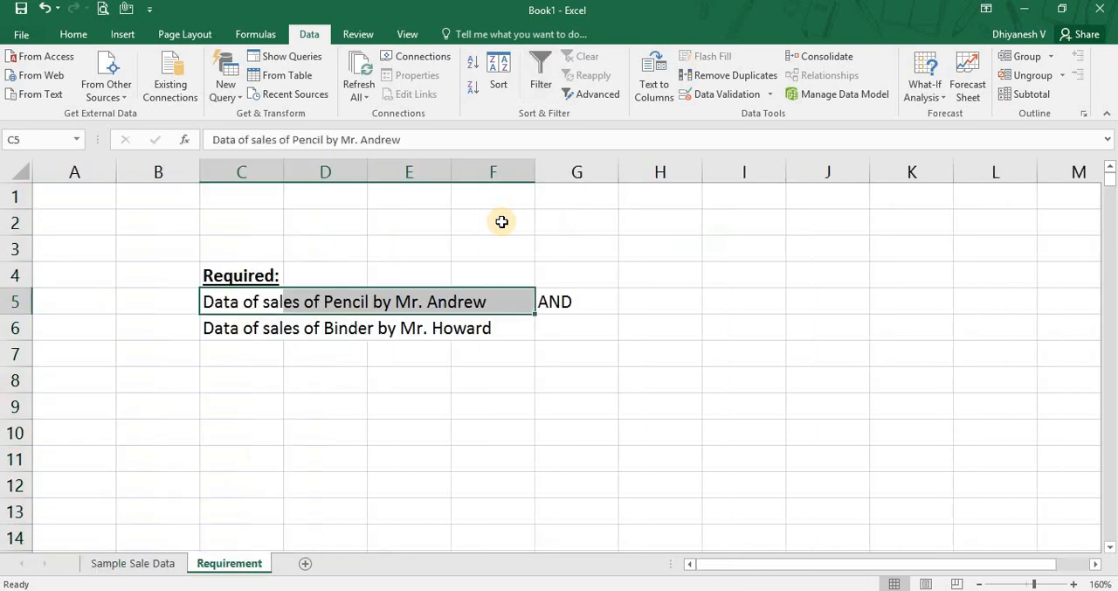
pyautogui.press('Down')
pyautogui.hotkey('shift', 'Right')
pyautogui.hotkey('shift', 'Right')
pyautogui.hotkey('shift', 'Right')
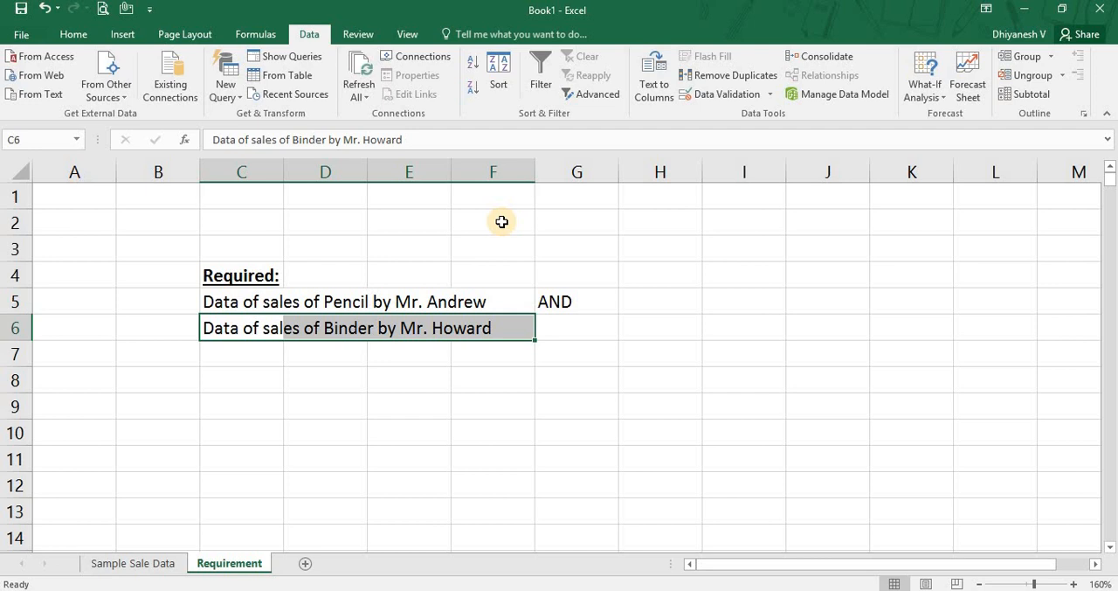
pyautogui.hotkey('ctrl', 'pageup')
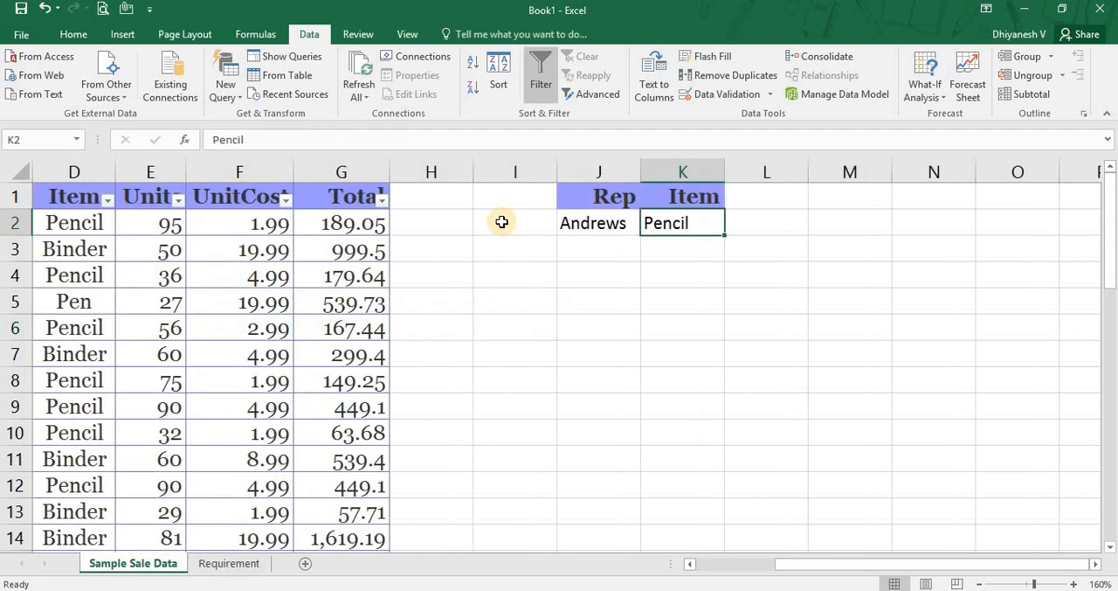
pyautogui.press('Left')
pyautogui.press('Up')
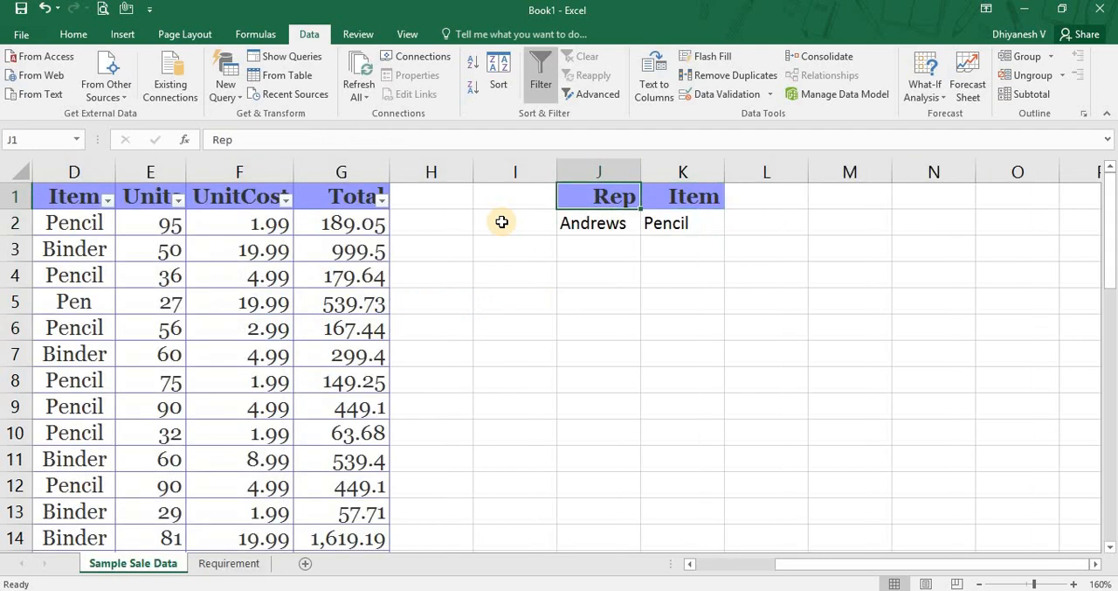
pyautogui.press('Down')
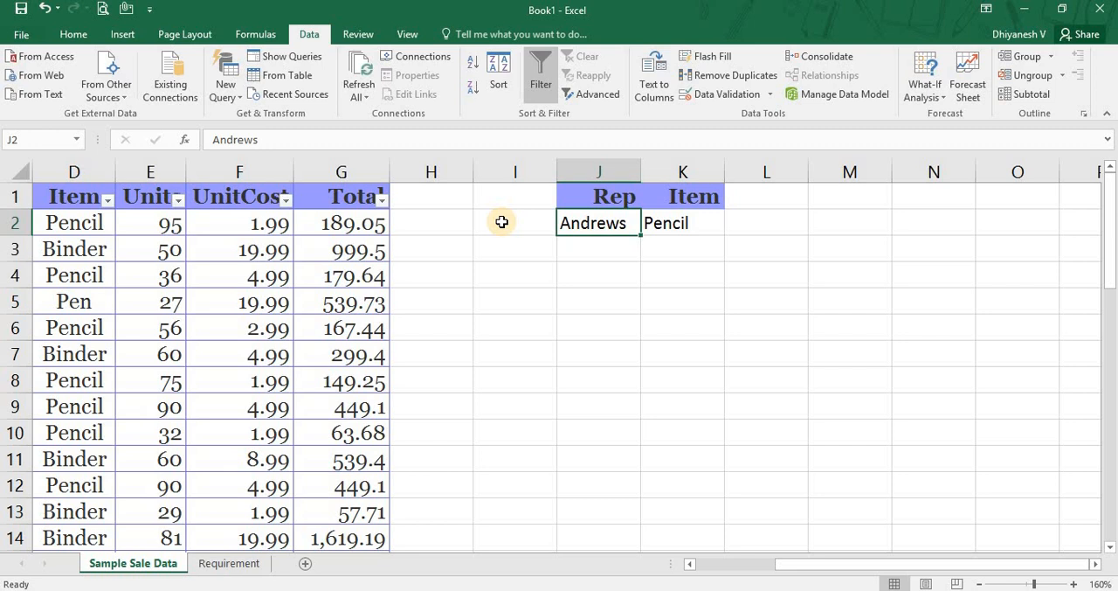
pyautogui.press('Down')
pyautogui.write('Howard')
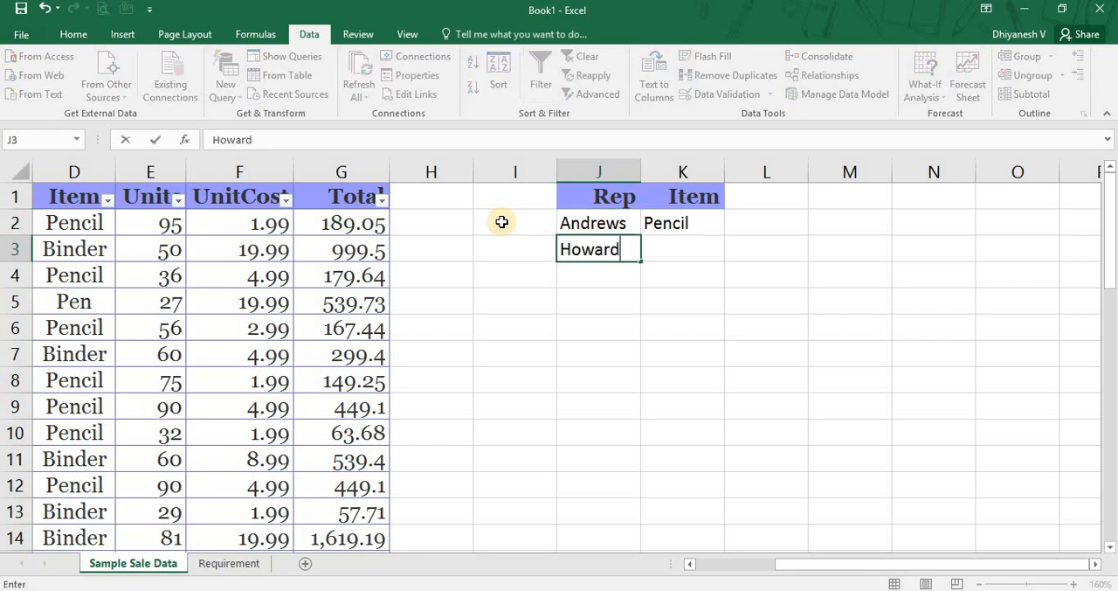
# Enter Binder as the Item criterion in K3 and select the whole of row 3.
pyautogui.press('Tab')
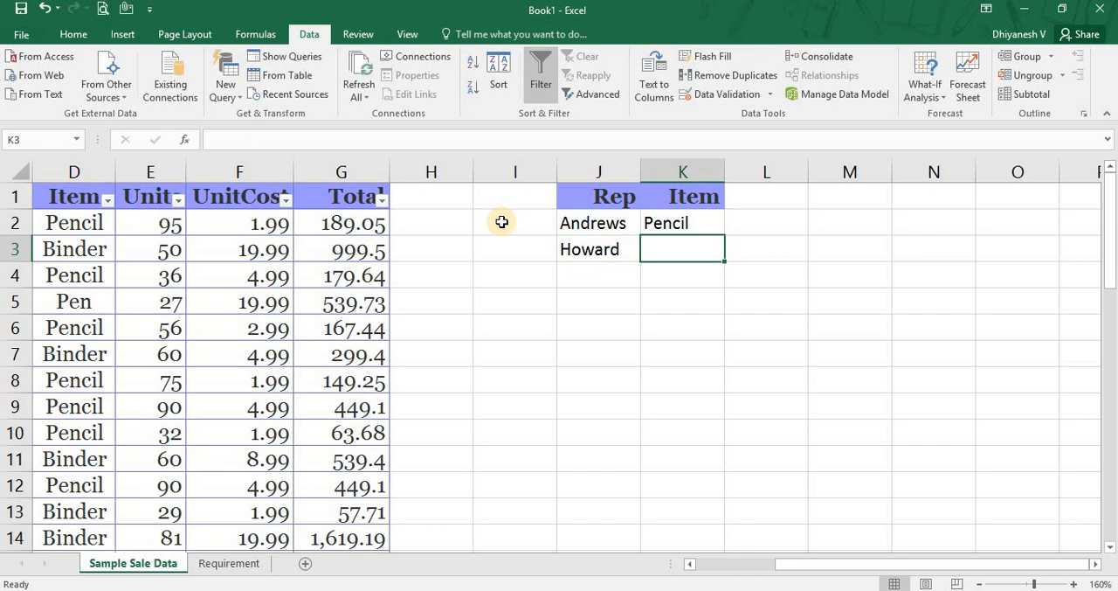
pyautogui.write('Binder')
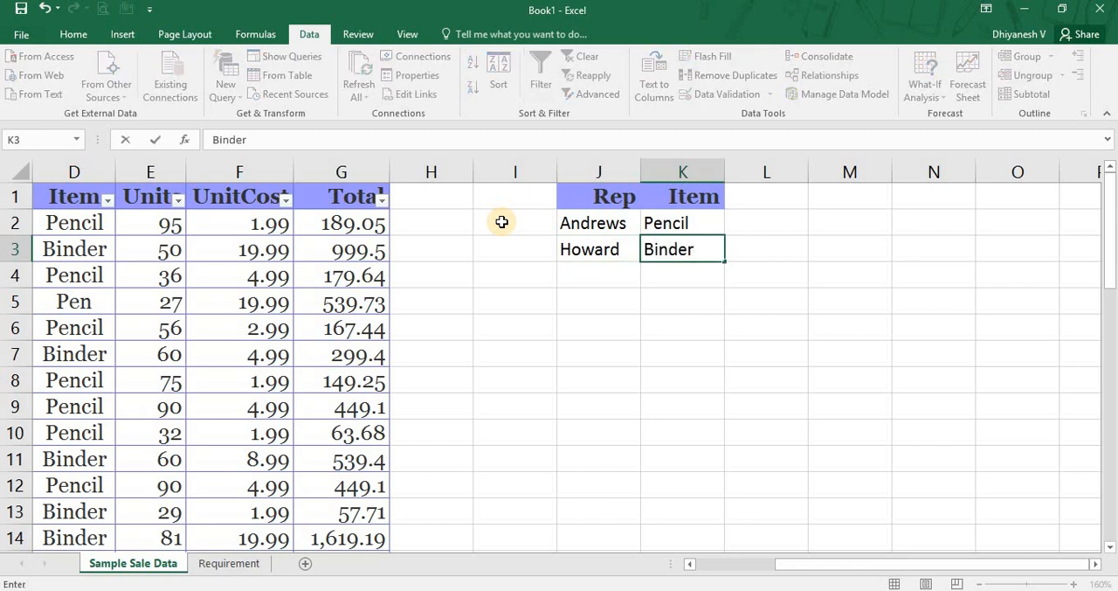
pyautogui.press('Return')
pyautogui.press('Up')
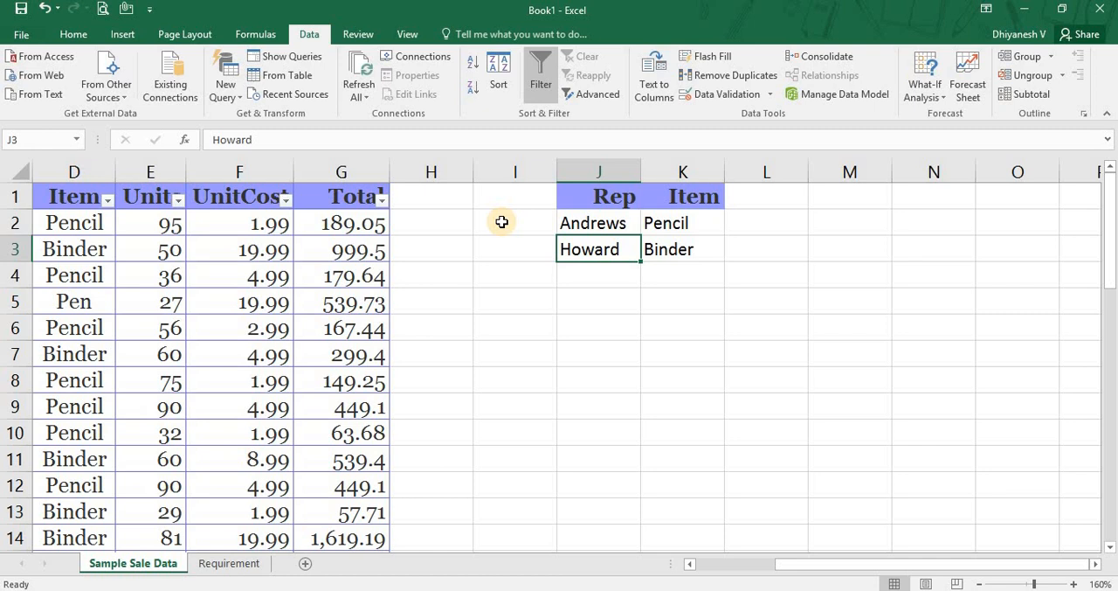
pyautogui.hotkey('shift', 'space')
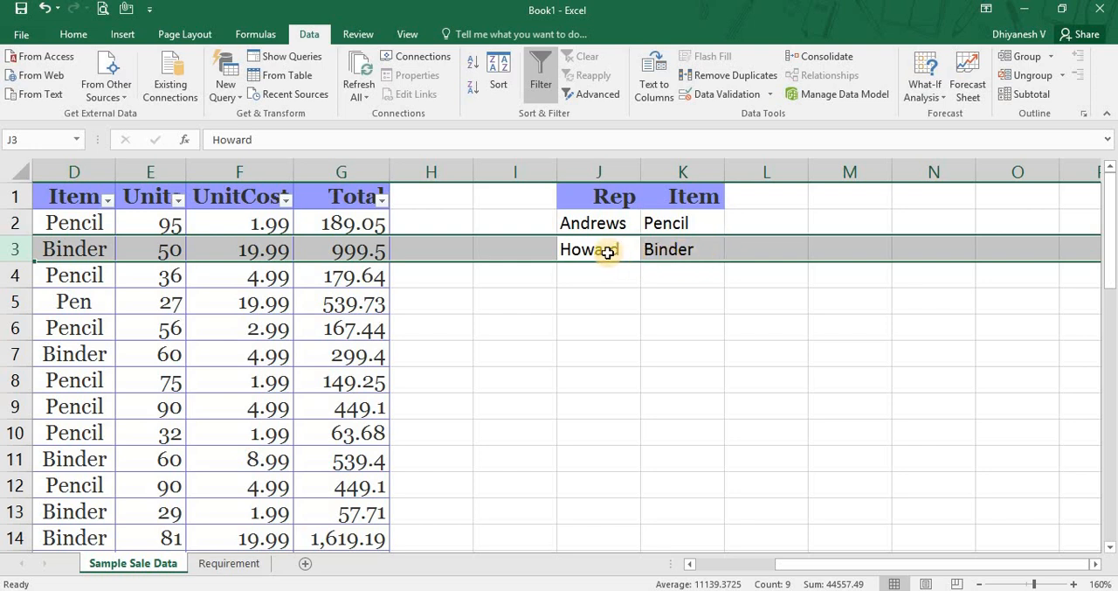
# Compare the two criteria rows, J2:K2 and J3:K3, and the sheet rows 2 and 3 they occupy.
pyautogui.click(674, 252)
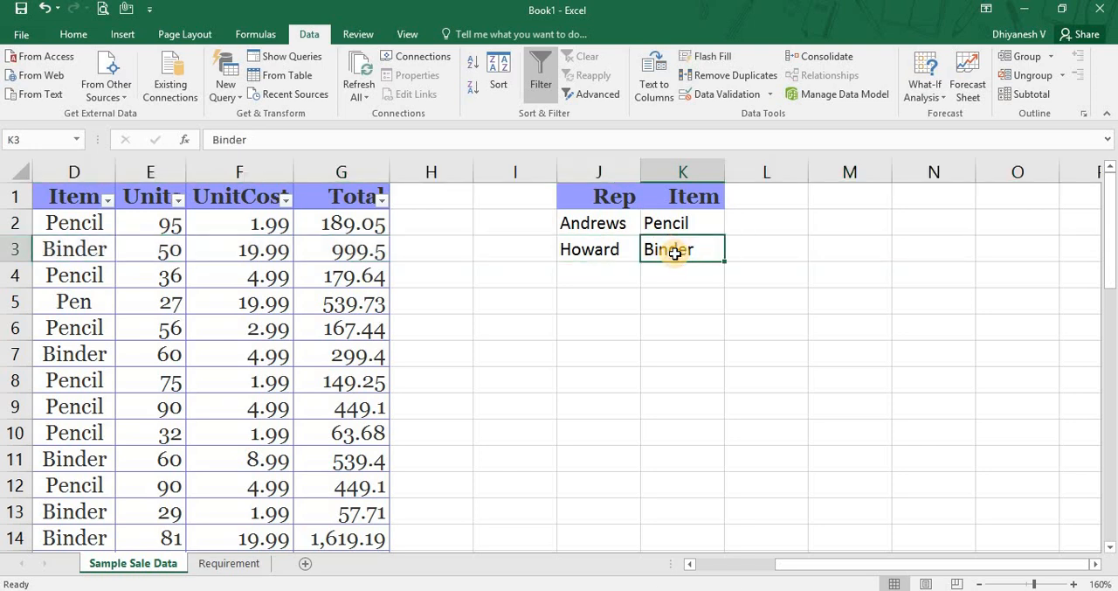
pyautogui.press('Left')
pyautogui.press('Up')
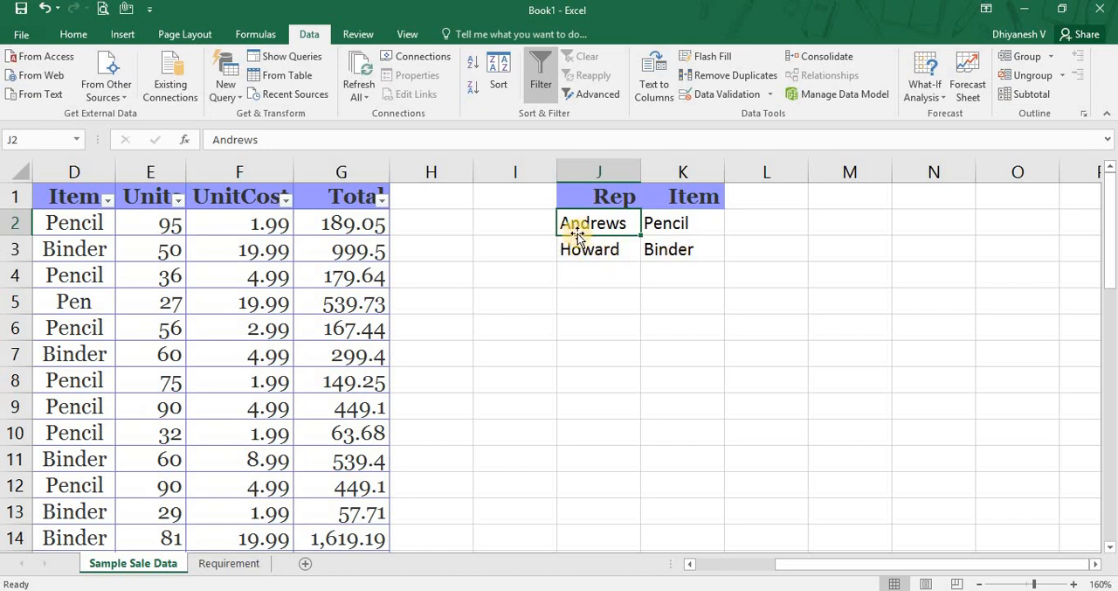
pyautogui.hotkey('shift', 'Right')
pyautogui.press('Down')
pyautogui.hotkey('shift', 'Right')
pyautogui.press('Up')
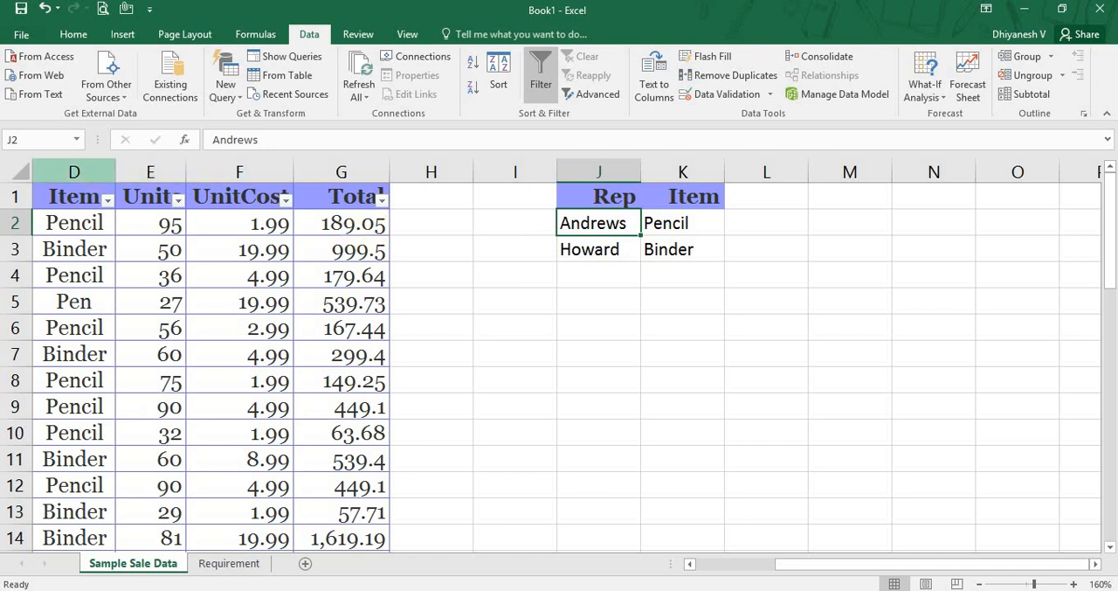
pyautogui.click(6, 226)
pyautogui.click(5, 249)
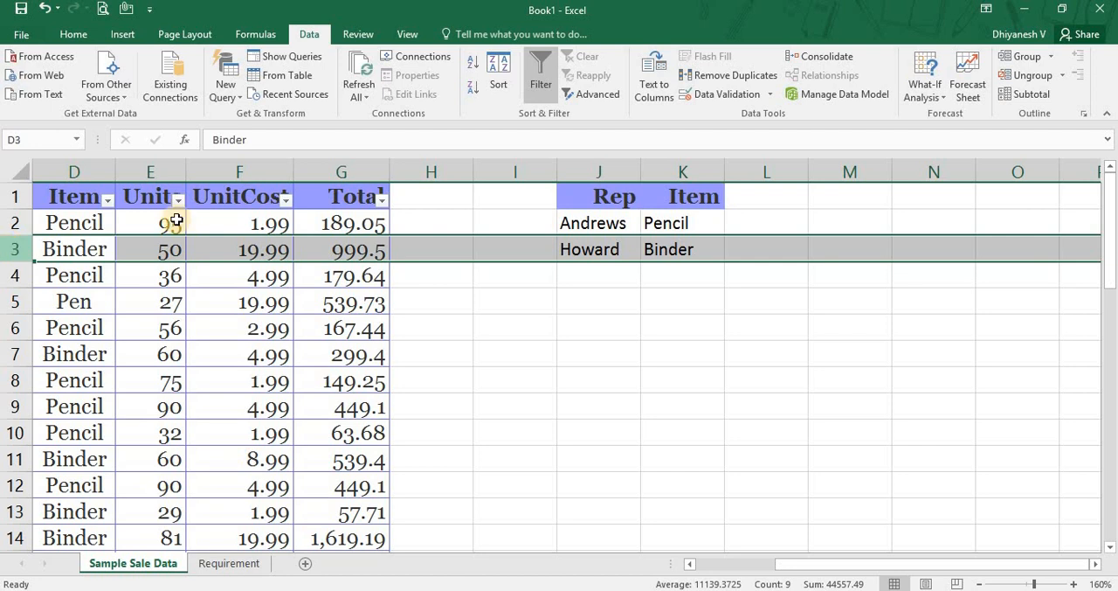
pyautogui.click(486, 228)
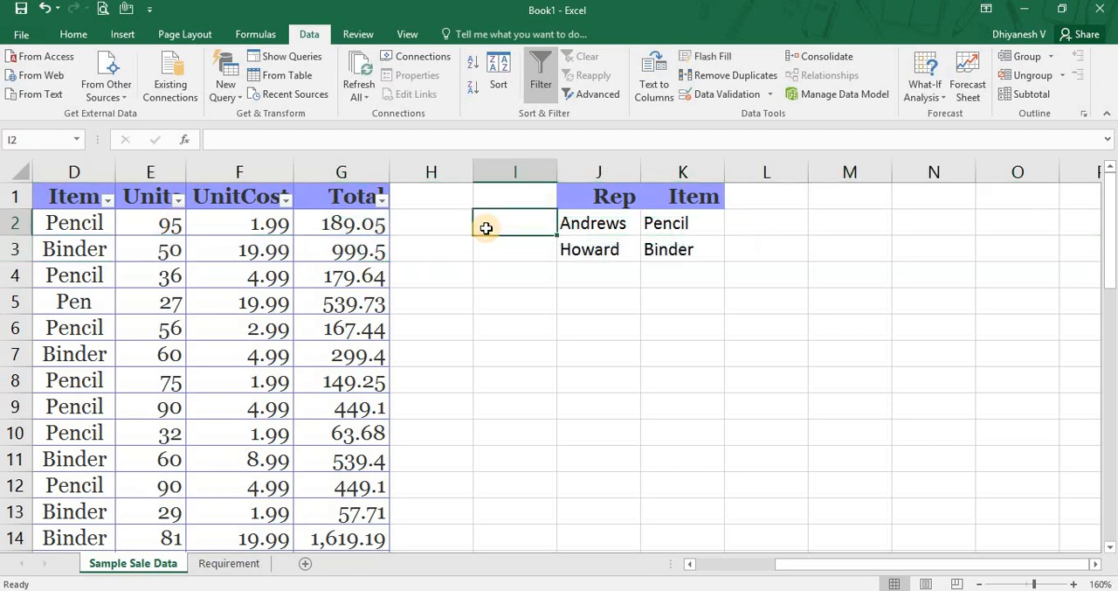
pyautogui.write('OR')
pyautogui.press('Escape')
# Enter a note in L2 reading "Pencil is sold by Mr." followed by that row's rep surname and "or".
pyautogui.press('Right')
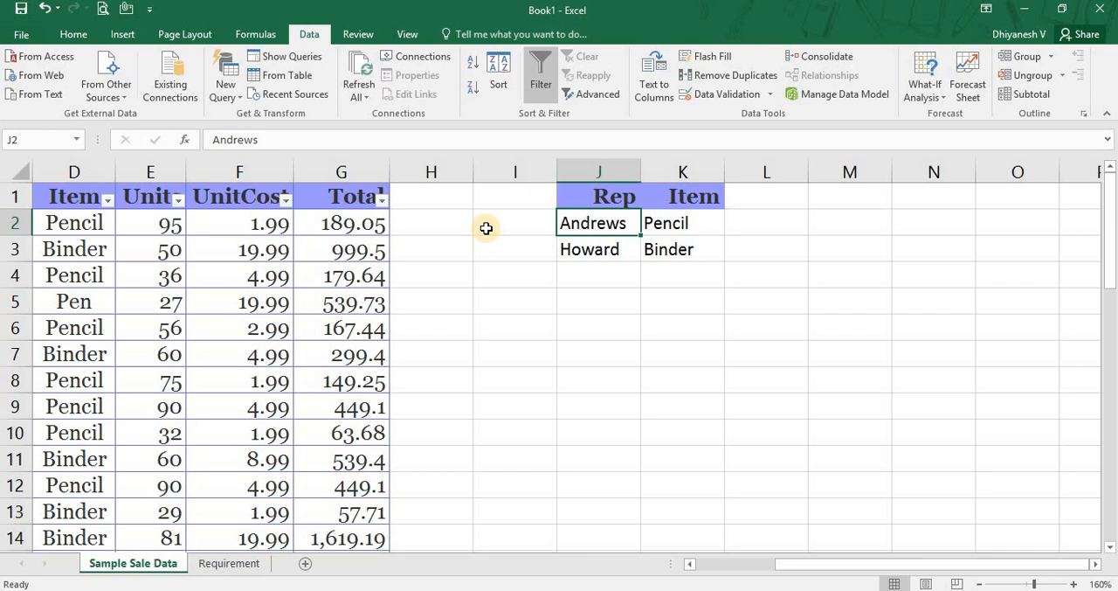
pyautogui.press('Right')
pyautogui.press('Right')
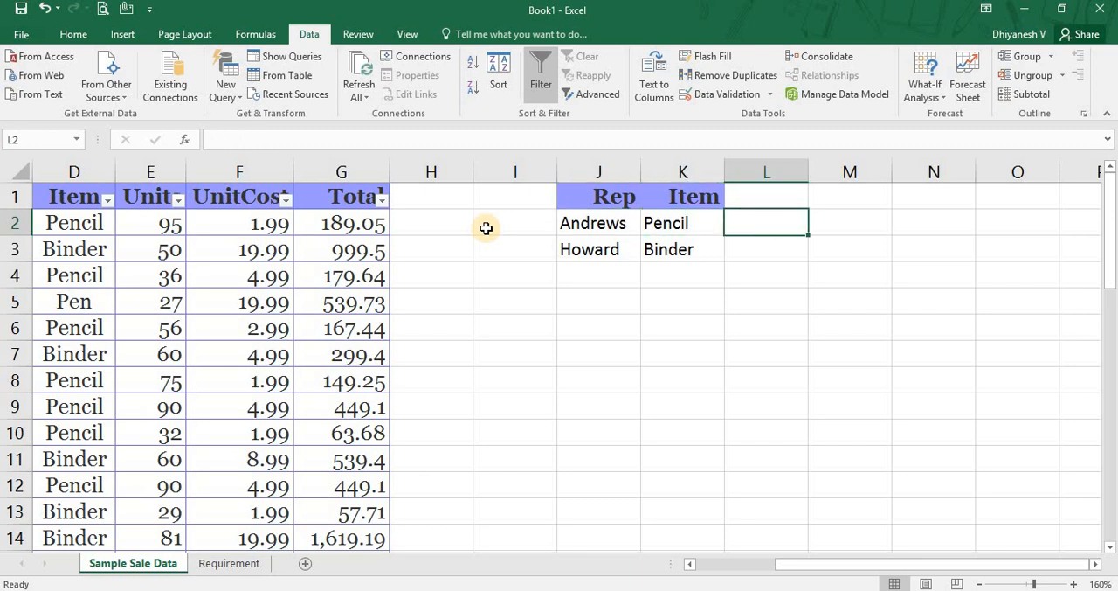
pyautogui.write('Pen')
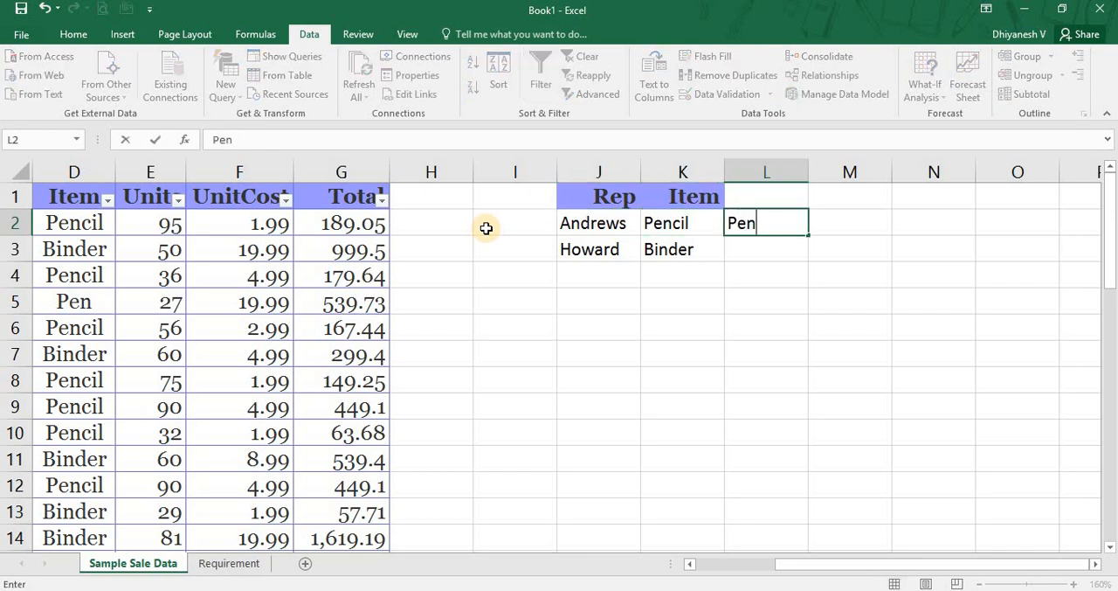
pyautogui.write('cil is sold')
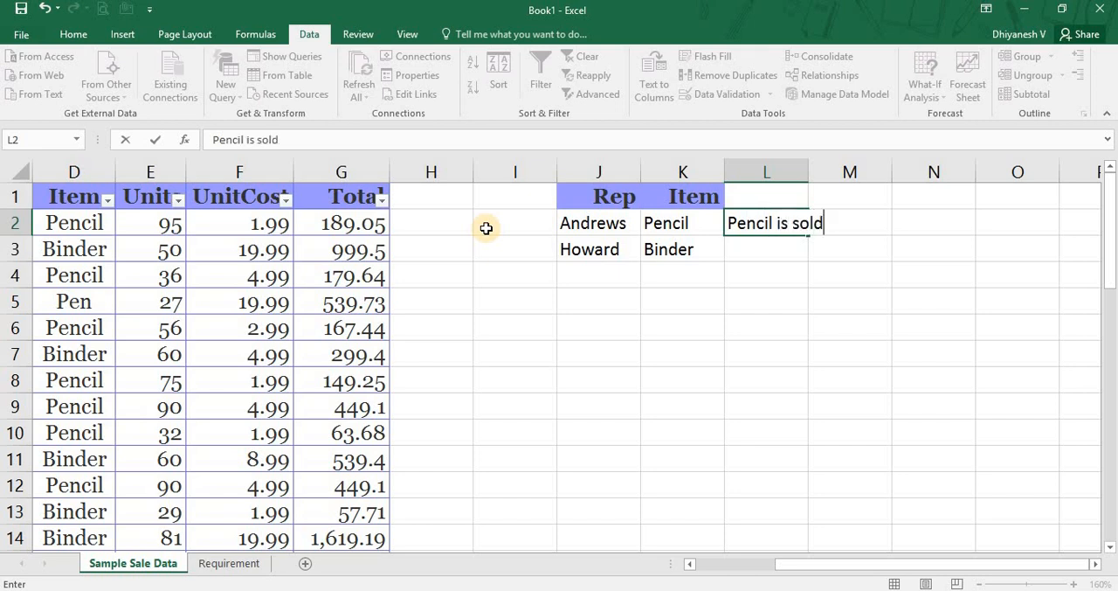
pyautogui.write(' by Mr. ANd')
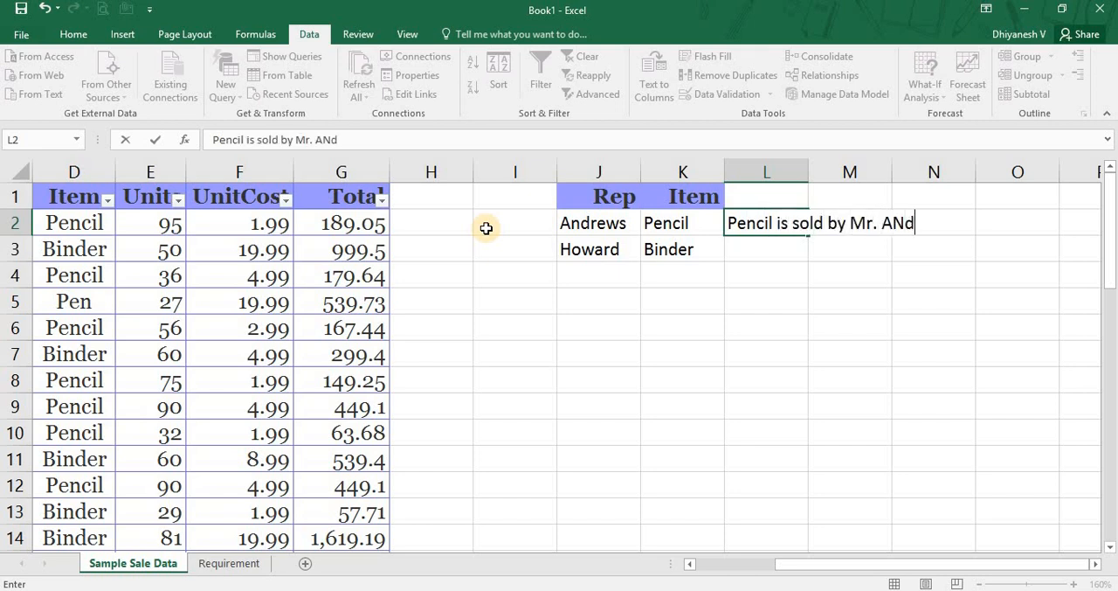
pyautogui.press('BackSpace')
pyautogui.press('BackSpace')
pyautogui.write('ndrews or')
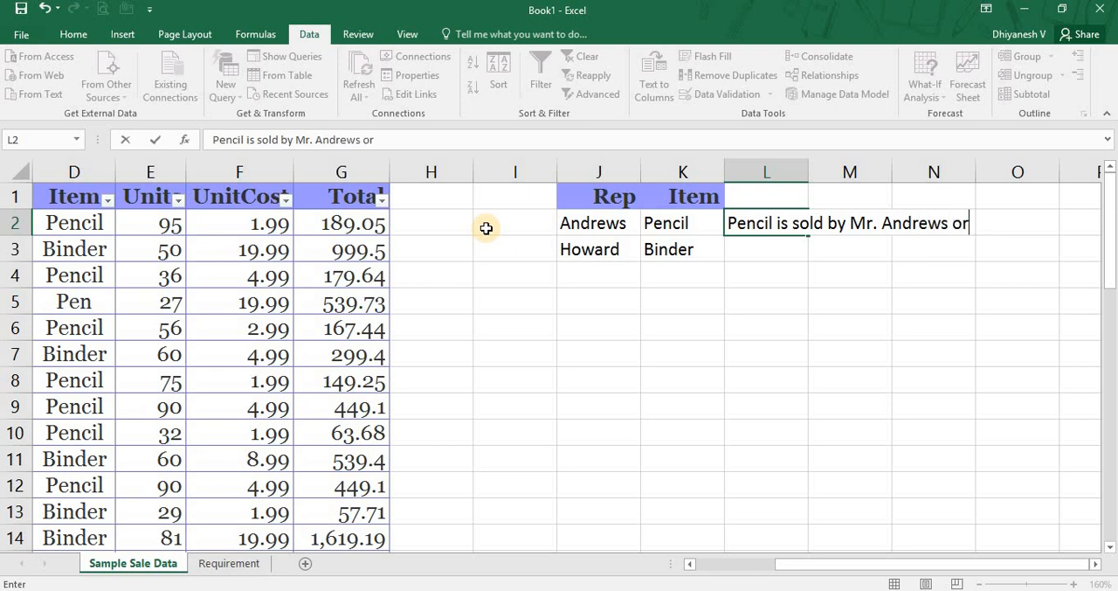
pyautogui.press('Return')
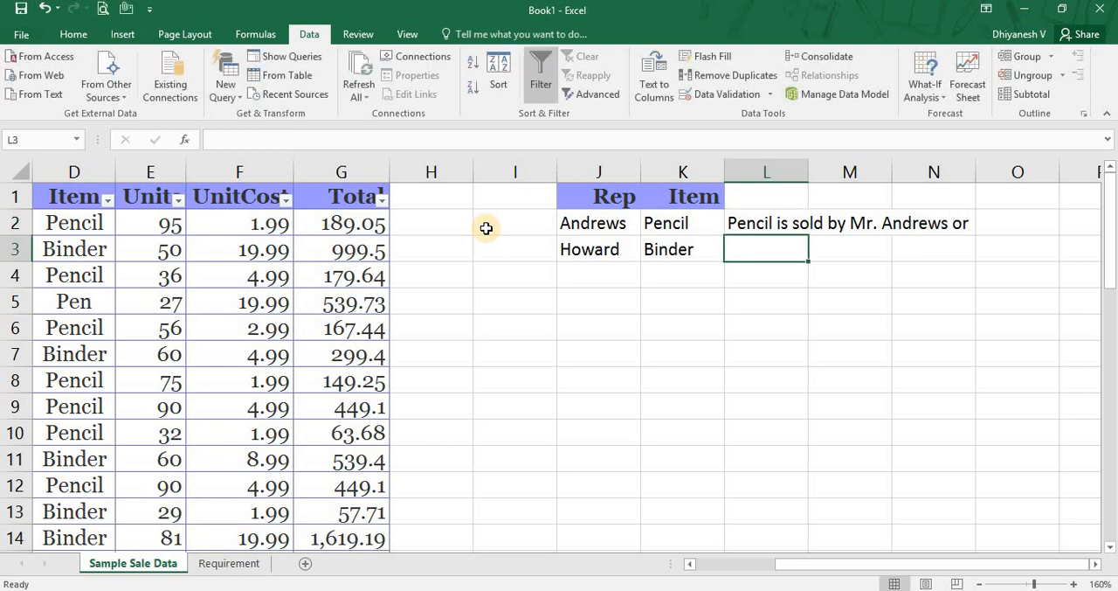
# Enter a note in L3 reading "Binder is sold by Mr." followed by the rep surname from J3.
pyautogui.write('Binder')
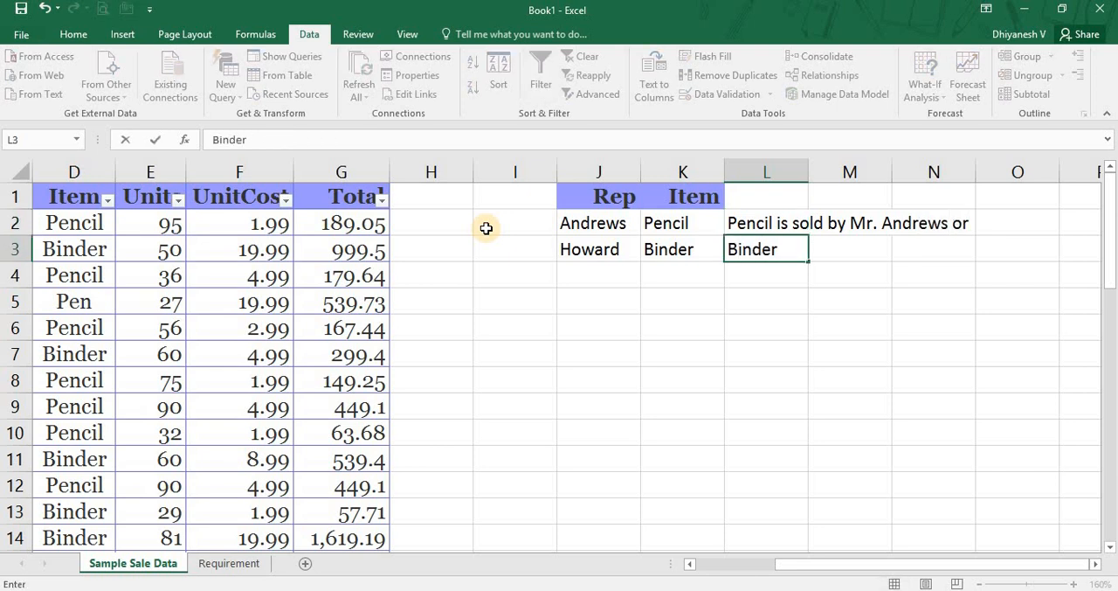
pyautogui.write(' is sold b')
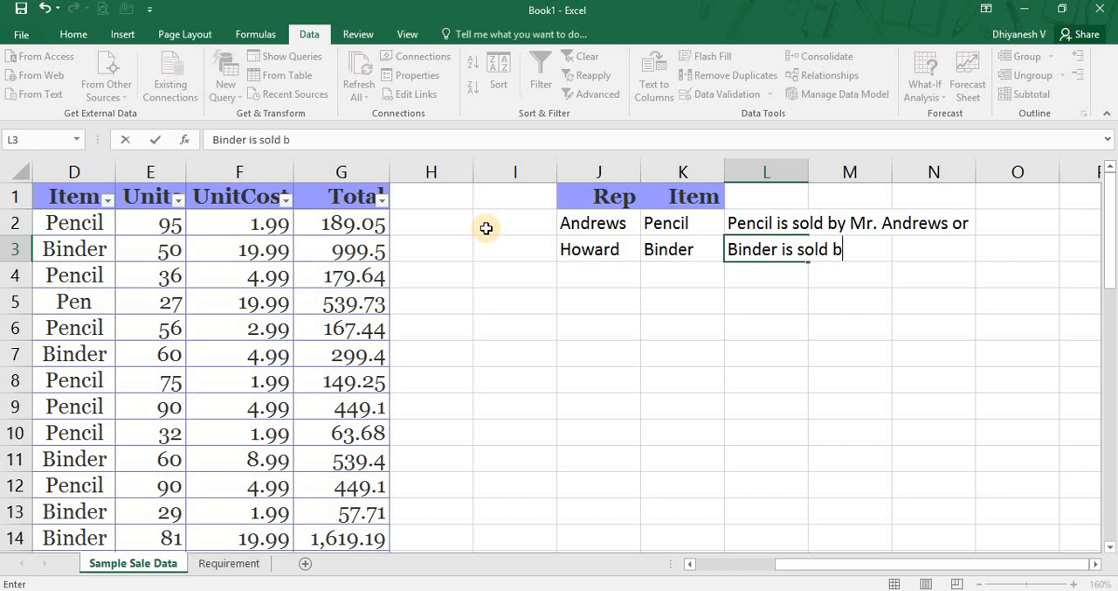
pyautogui.write('y Mr. Howar')
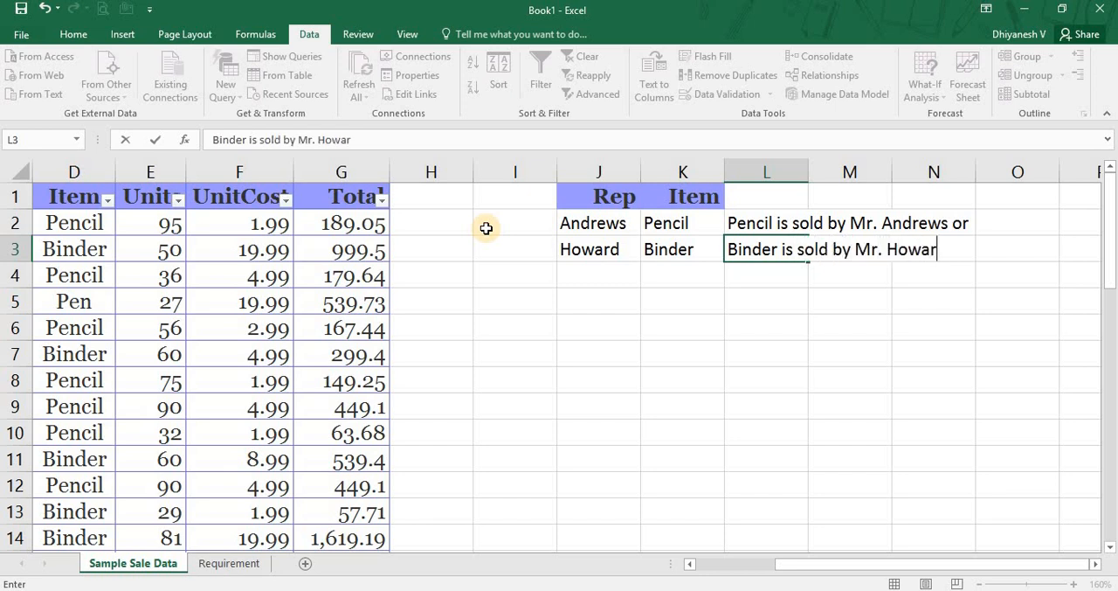
pyautogui.write('ds')
pyautogui.press('BackSpace')
pyautogui.press('Return')
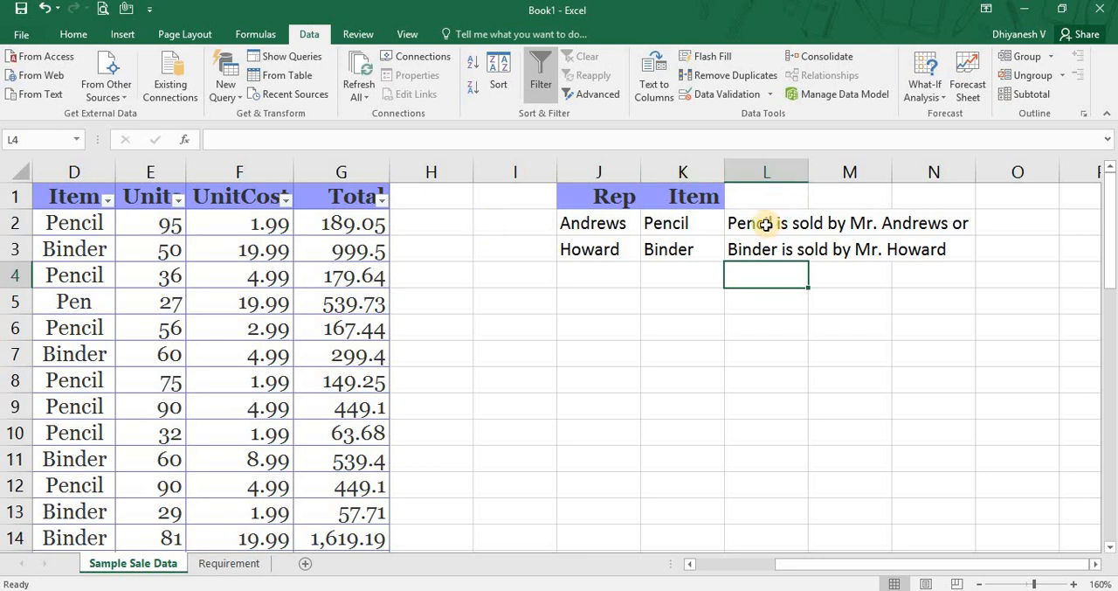
# Compare the Rep and Item criteria in J2:K3 and the separate sheet rows 2 and 3 they occupy.
pyautogui.click(657, 223)
pyautogui.click(594, 220)
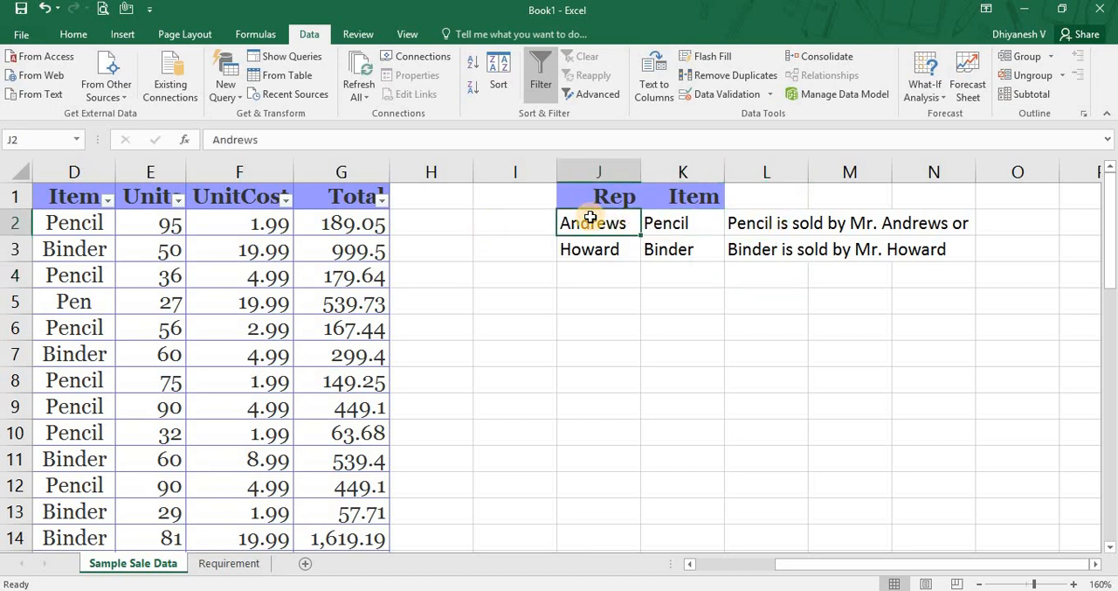
pyautogui.click(594, 251)
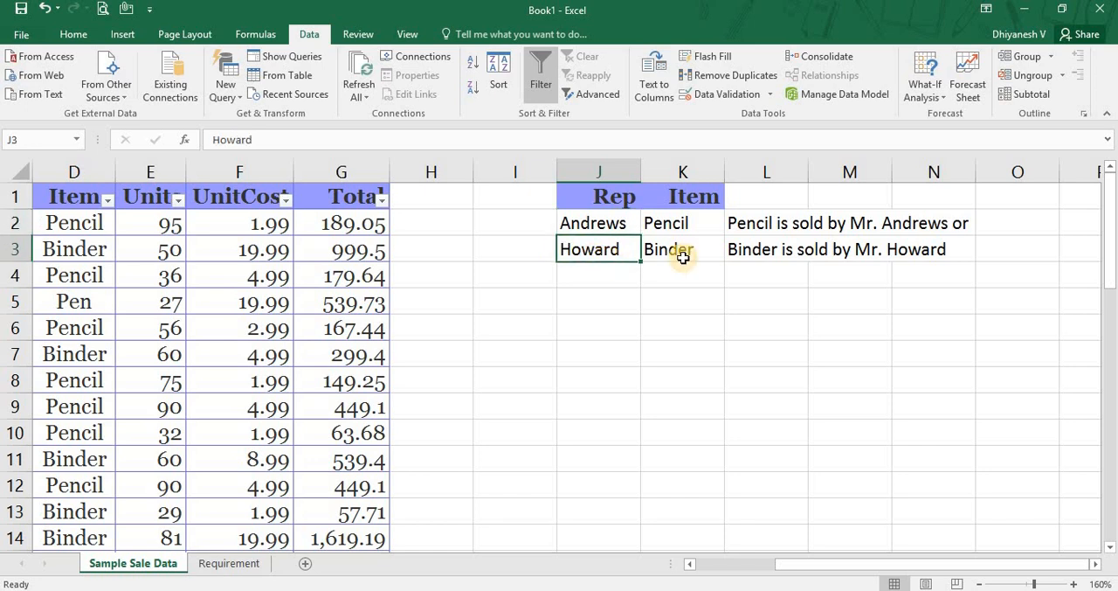
pyautogui.click(688, 258)
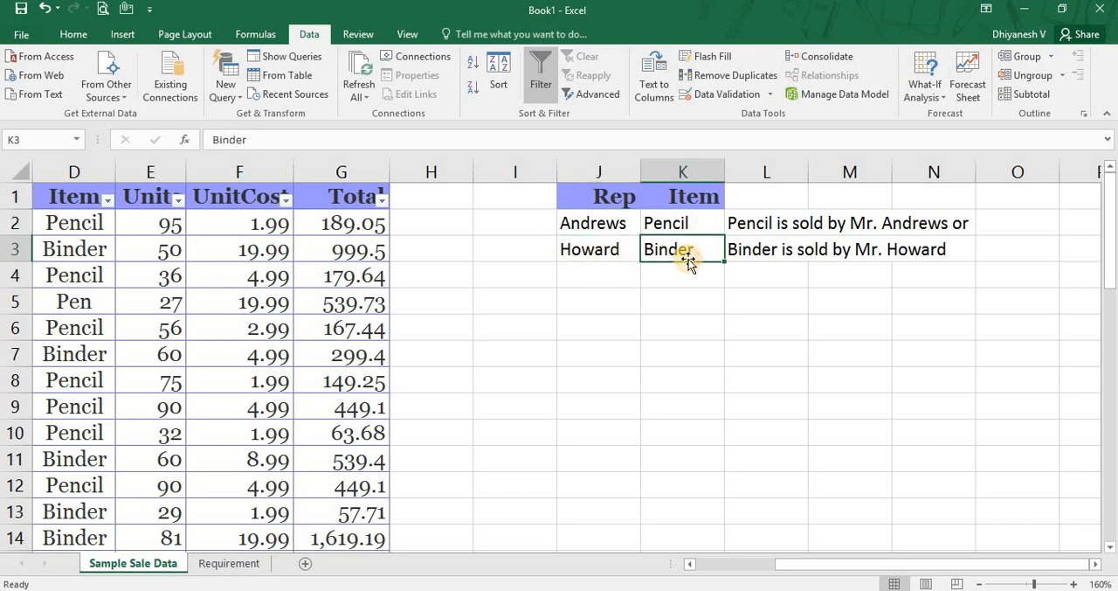
pyautogui.click(11, 222)
pyautogui.click(11, 249)
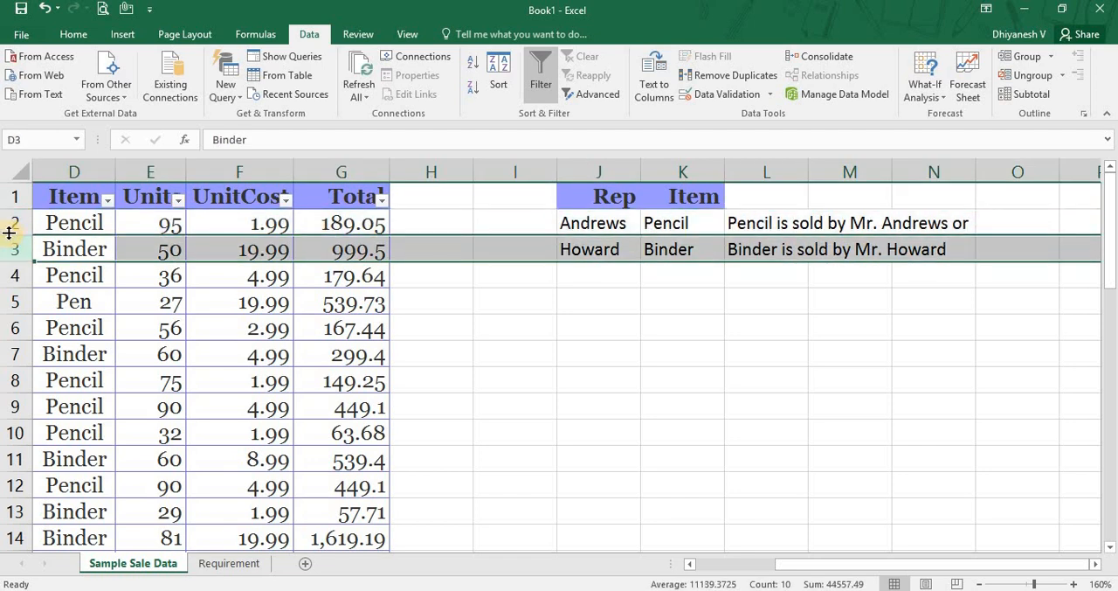
pyautogui.click(8, 226)
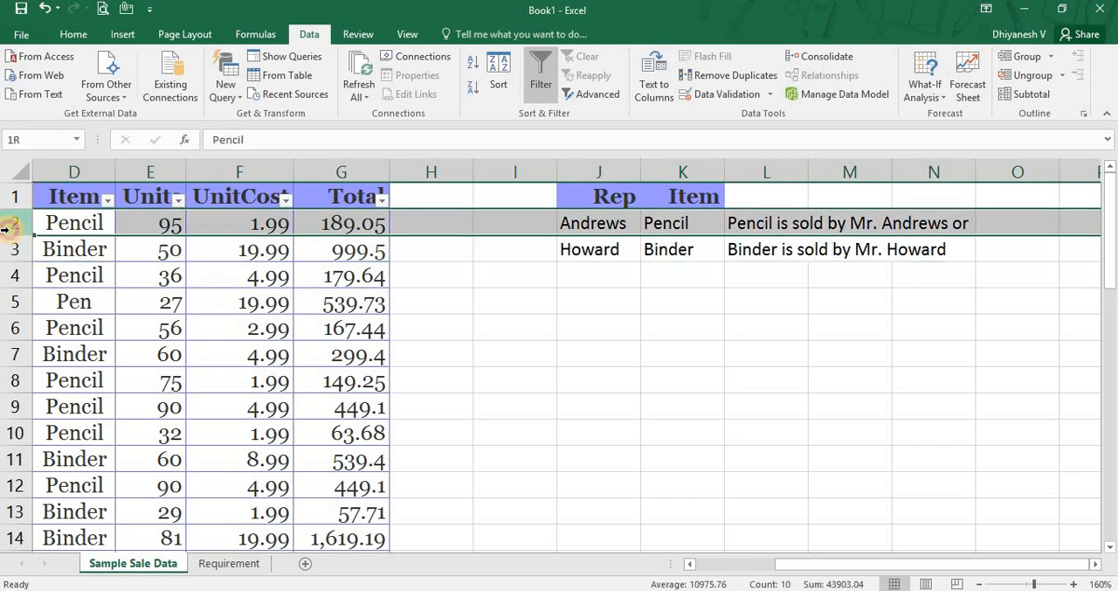
pyautogui.click(7, 247)
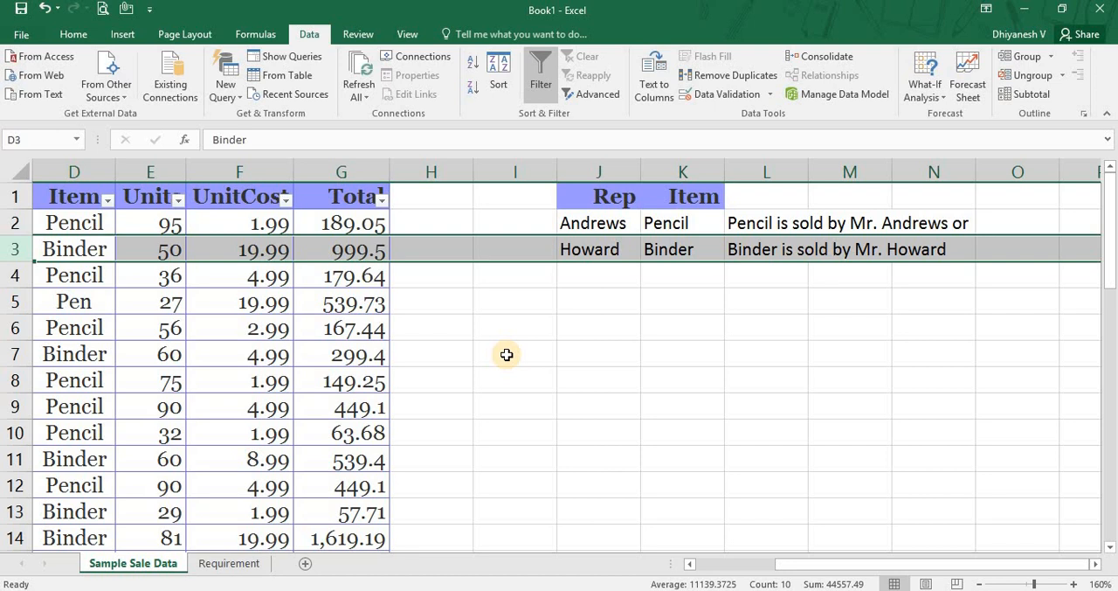
# Copy the rep surname from C5 and paste it as values only into J4 as a third Rep criterion.
pyautogui.press('Down')
pyautogui.press('Right')
pyautogui.press('Right')
pyautogui.press('Right')
pyautogui.press('Right')
pyautogui.press('Right')
pyautogui.press('Right')
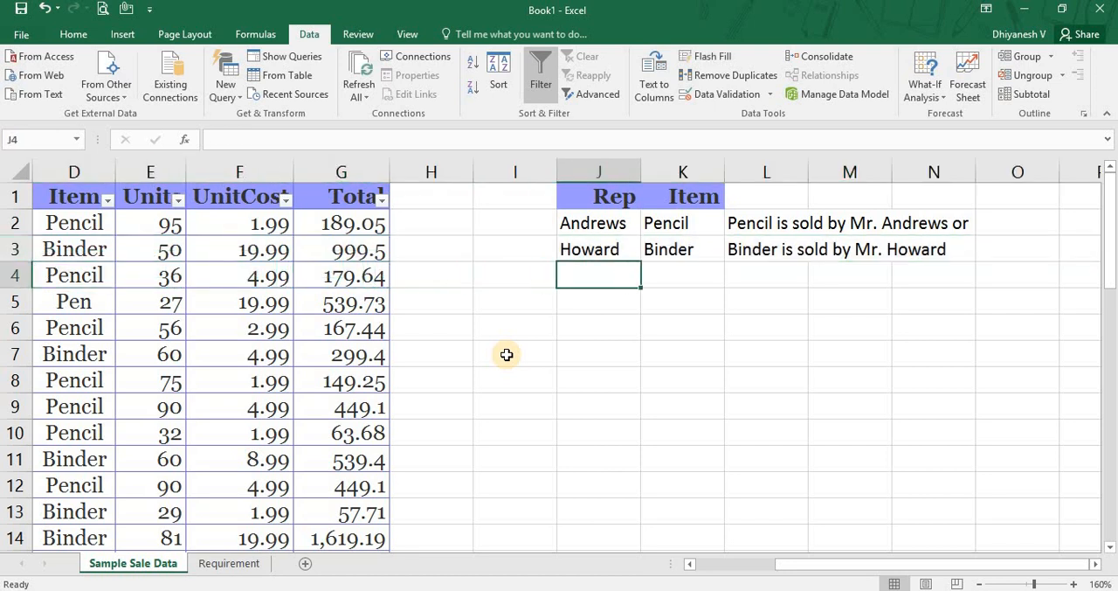
pyautogui.press('Left')
pyautogui.press('Left')
pyautogui.press('Left')
pyautogui.press('Left')
pyautogui.press('Left')
pyautogui.press('Left')
pyautogui.press('Left')
pyautogui.press('Left')
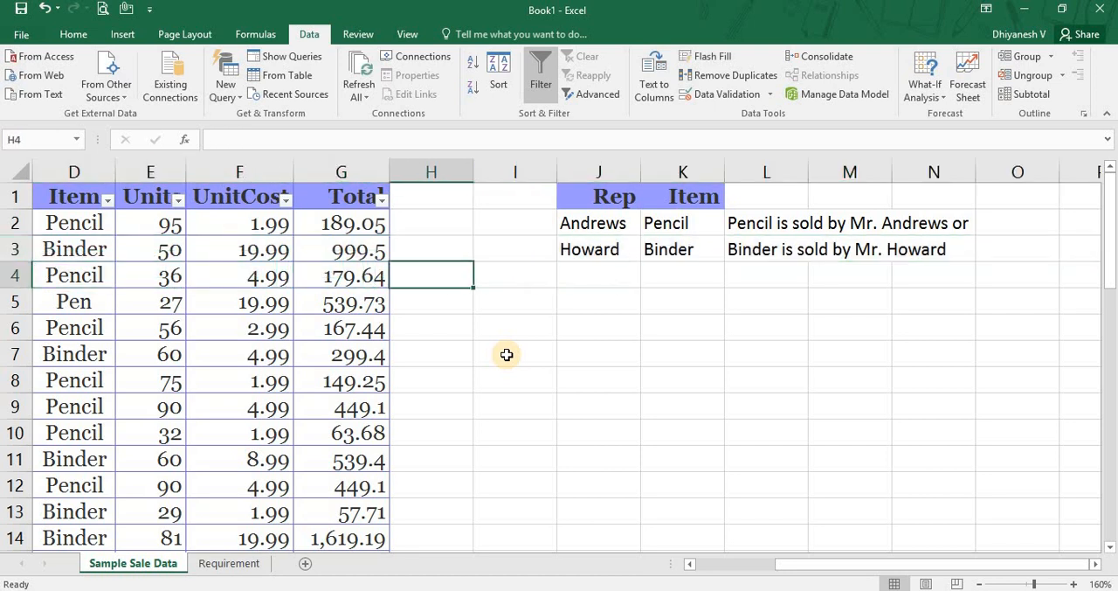
pyautogui.press('Right')
pyautogui.press('Down')
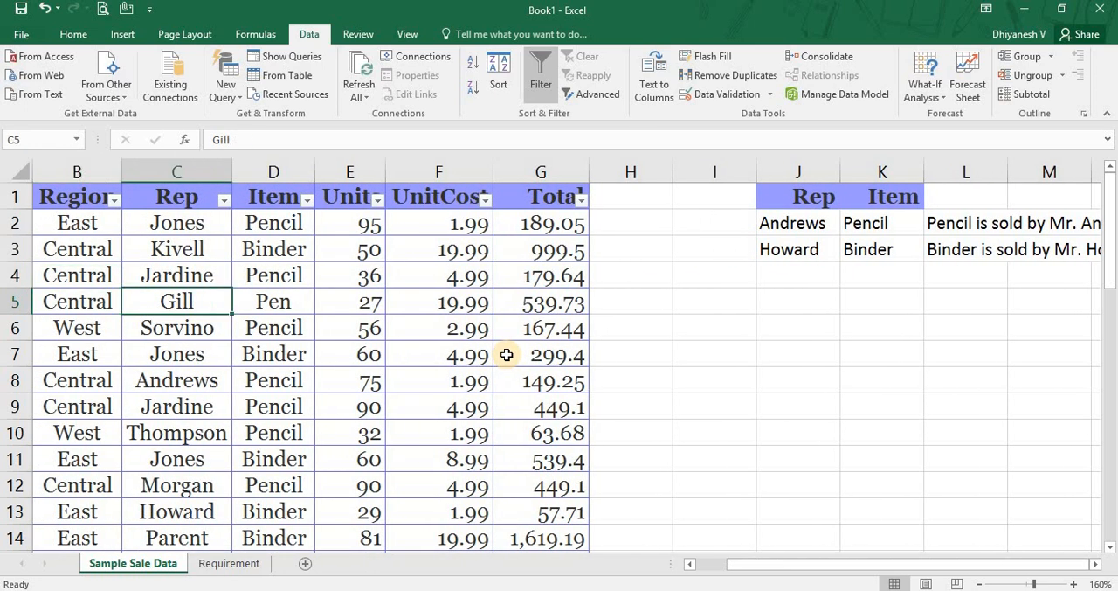
pyautogui.hotkey('ctrl', 'c')
pyautogui.click(757, 276)
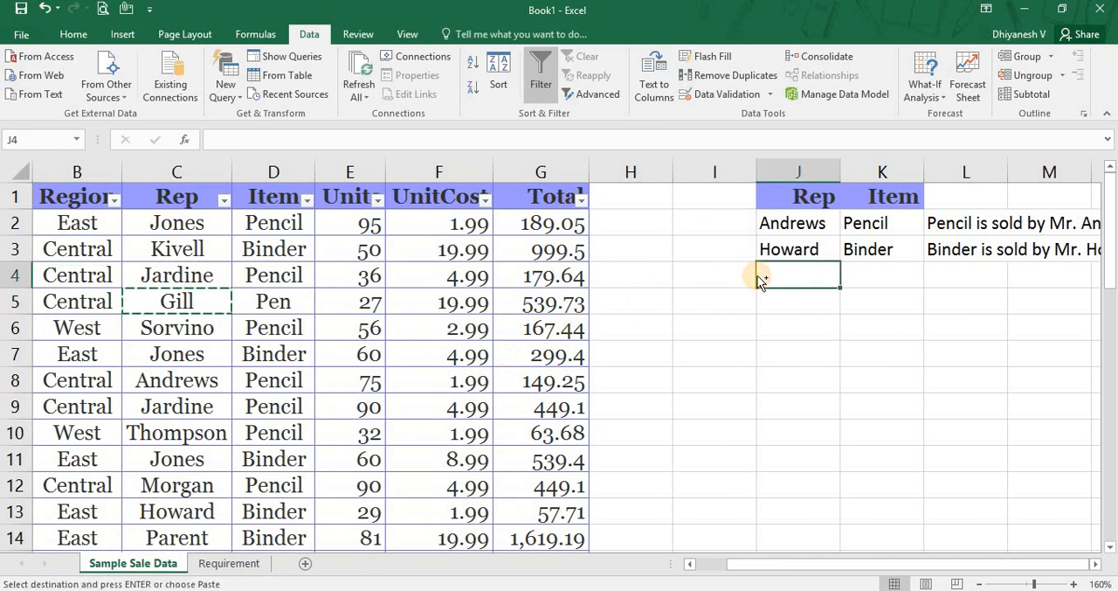
pyautogui.hotkey('ctrl', 'alt', 'v')
pyautogui.press('v')
pyautogui.press('Return')
# Enter a note in L4 reading "All the items sold by Mr." followed by the rep surname from J4.
pyautogui.press('Right')
pyautogui.press('Right')
pyautogui.press('Right')
pyautogui.press('Right')
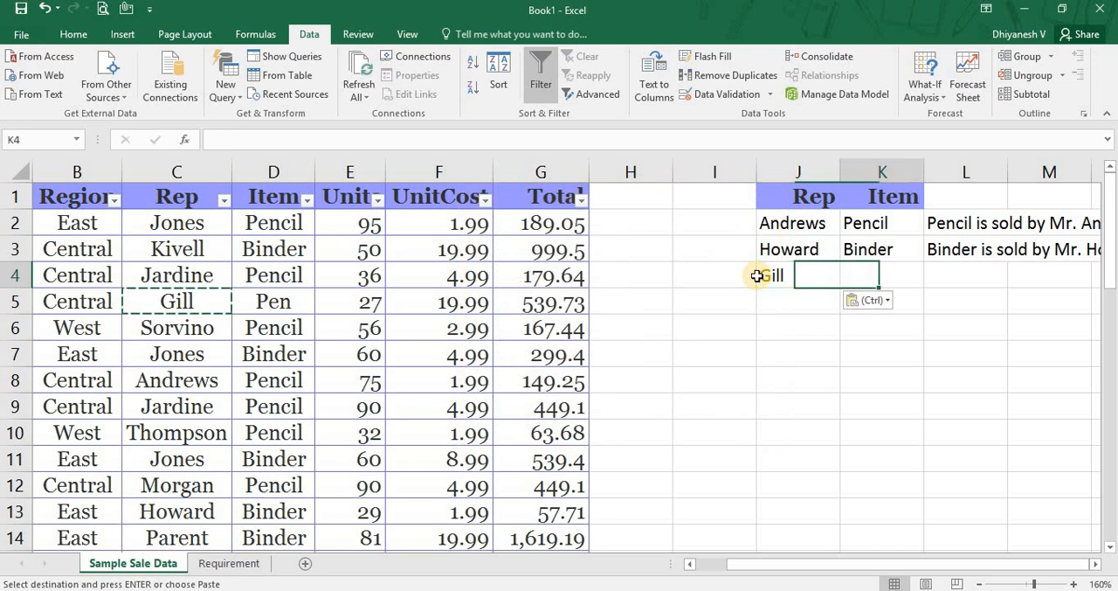
pyautogui.press('Left')
pyautogui.press('Left')
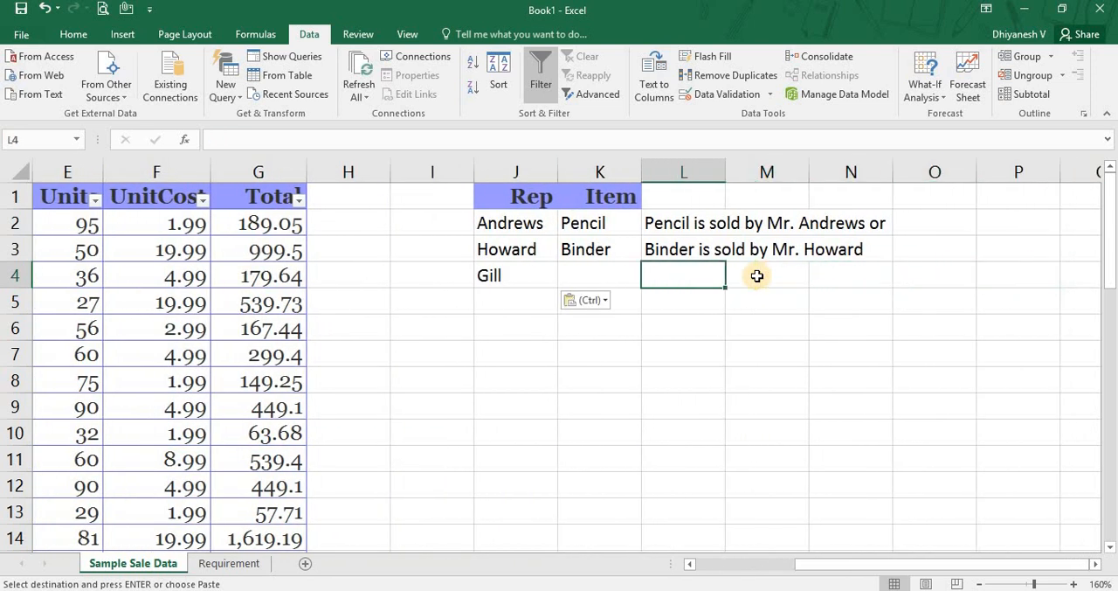
pyautogui.write('All the item')
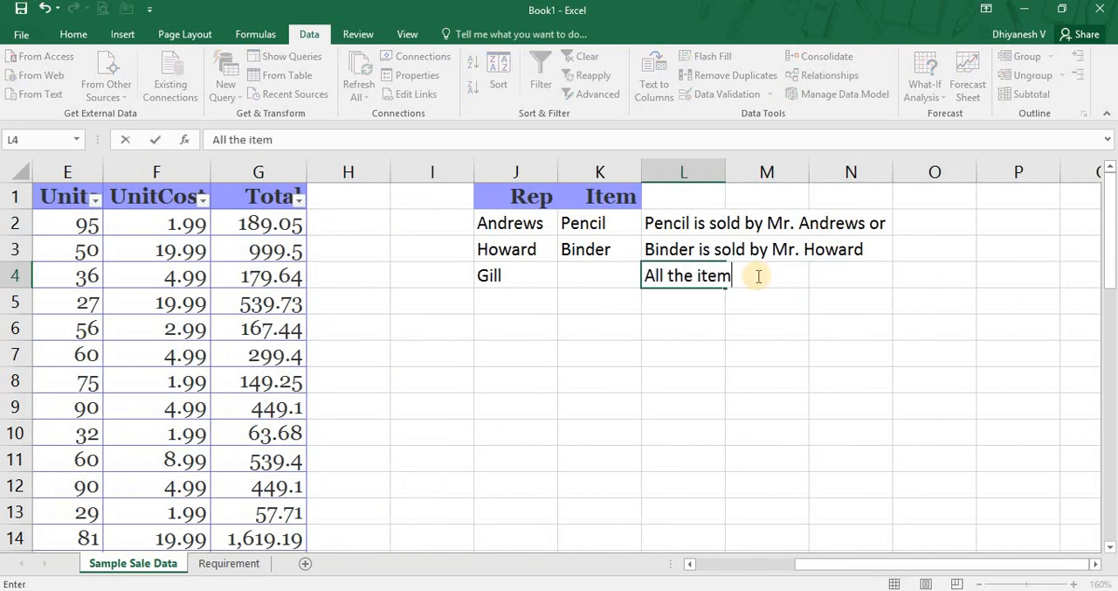
pyautogui.write('s sold by Mr. Gil')
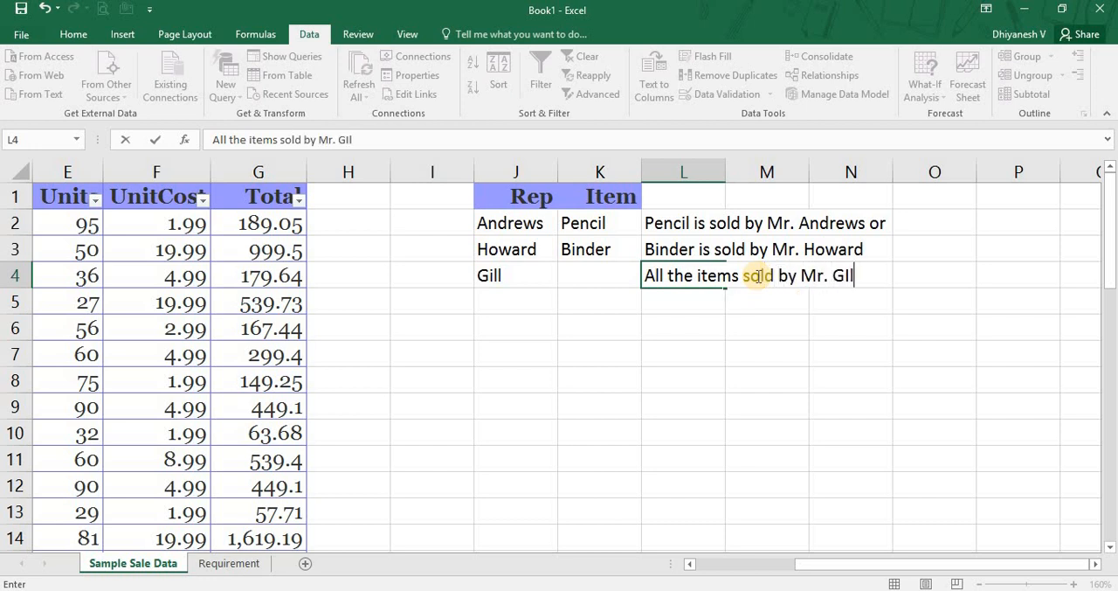
pyautogui.press('BackSpace')
pyautogui.press('BackSpace')
pyautogui.write('ill')
pyautogui.press('Return')
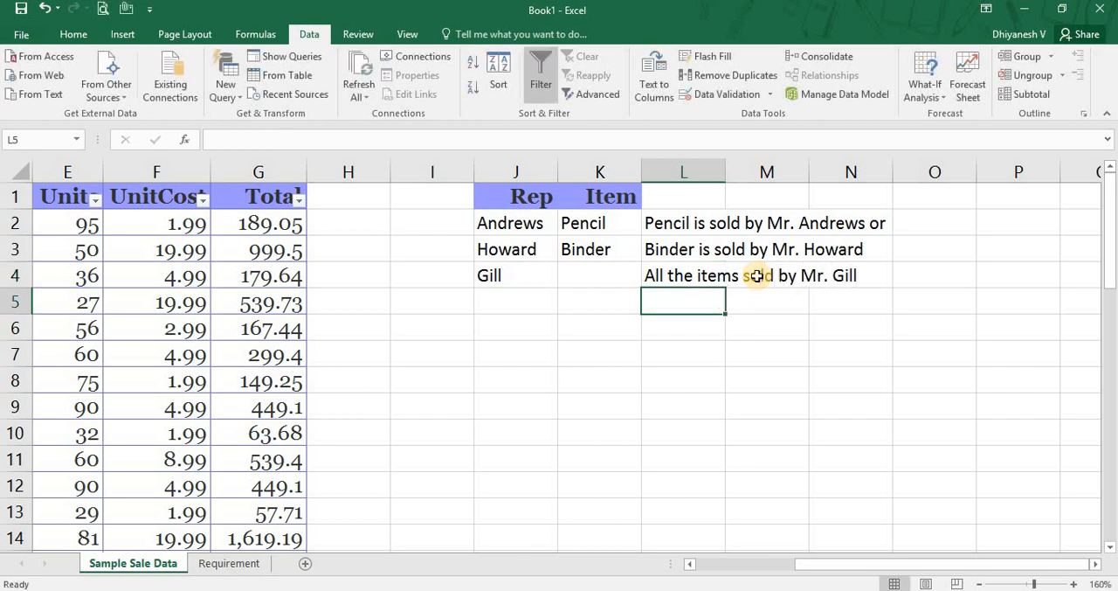
# Review the criteria range J1:K4 with its blank Item cell, and the explanatory notes in L2:L4.
pyautogui.press('Up')
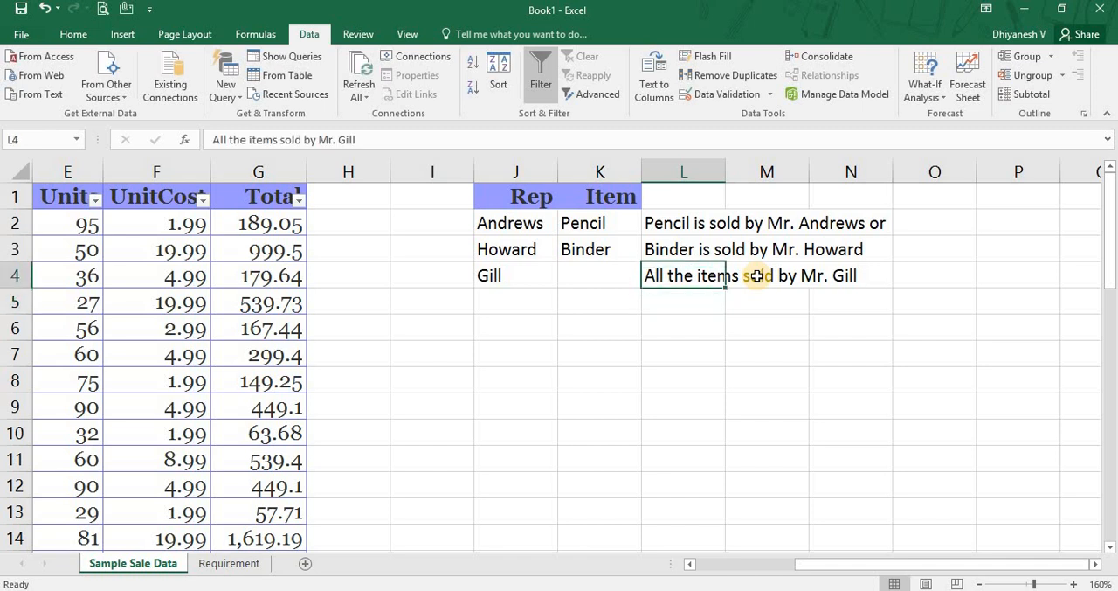
pyautogui.press('Up')
pyautogui.press('Left')
pyautogui.press('Up')
pyautogui.press('Left')
pyautogui.press('Up')
pyautogui.press('Left')
pyautogui.press('Right')
pyautogui.hotkey('shift', 'Right')
pyautogui.hotkey('shift', 'Down')
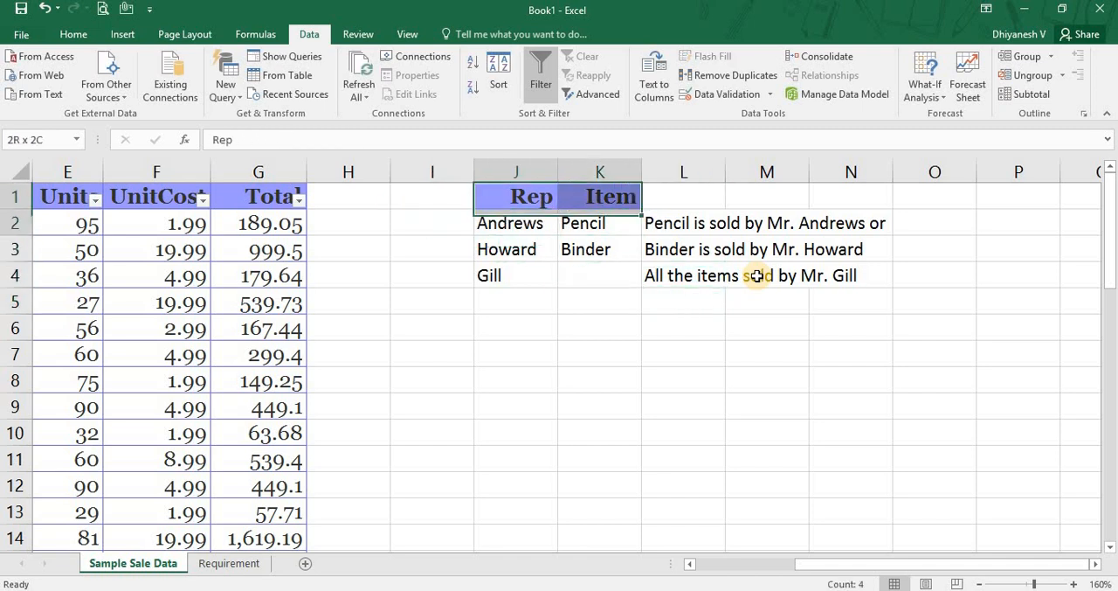
pyautogui.hotkey('shift', 'Down')
pyautogui.hotkey('shift', 'Down')
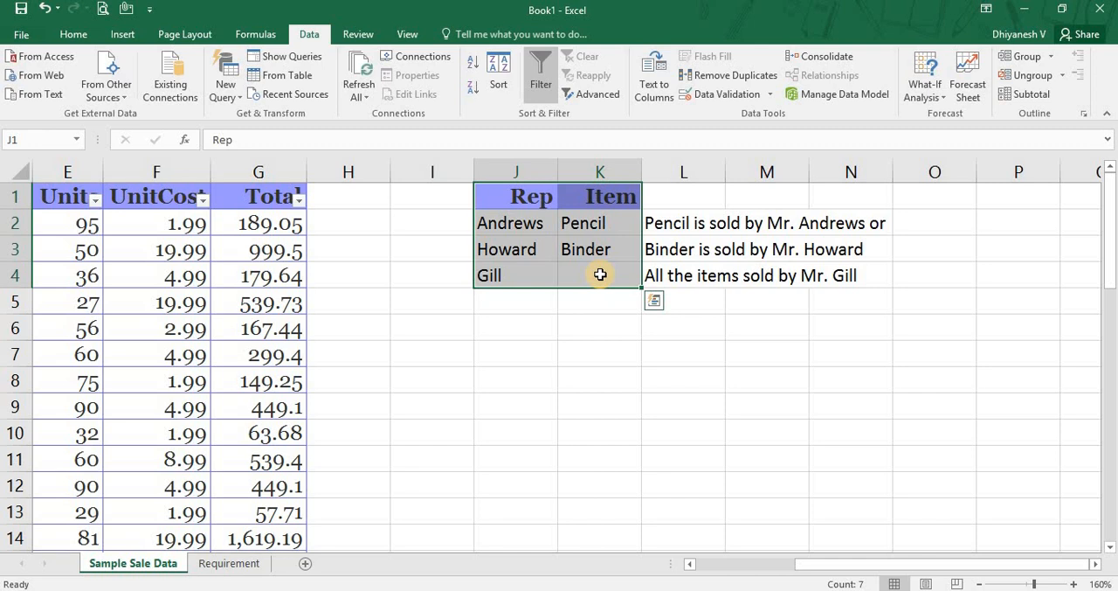
pyautogui.moveTo(666, 222); pyautogui.dragTo(675, 274)
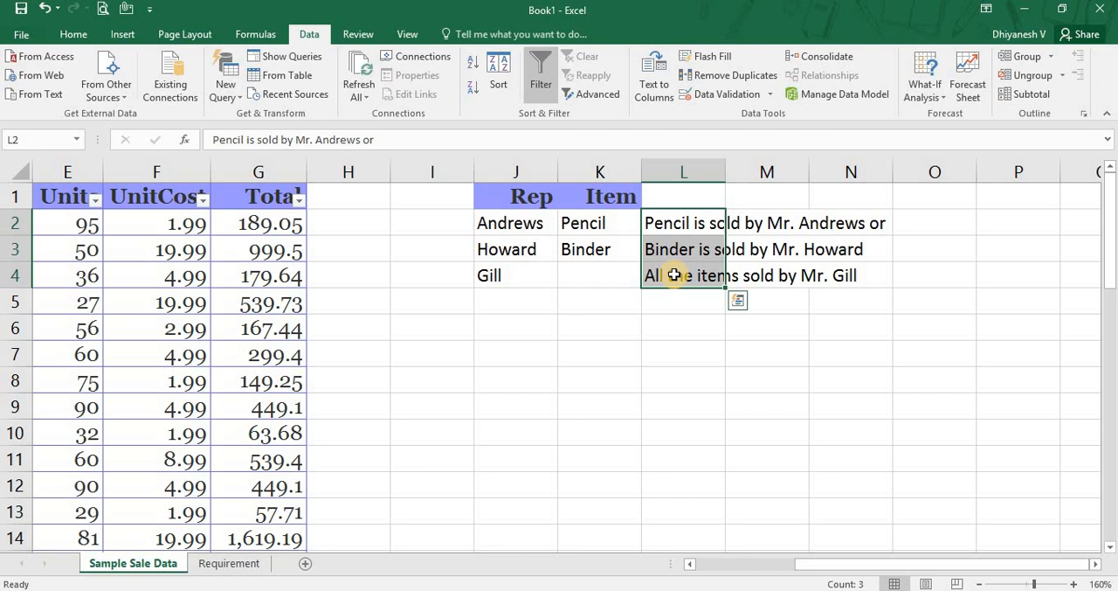
pyautogui.click(675, 274)
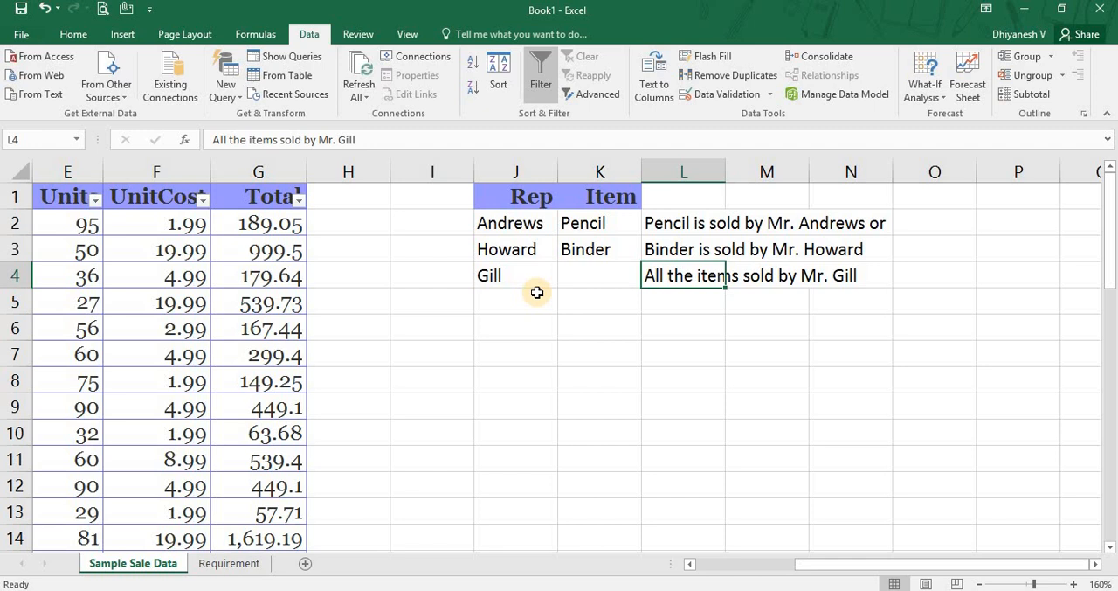
# Select the whole sales table A1:G44 and start an Advanced Filter with it as the list range.
pyautogui.press('Left')
pyautogui.press('Left')
pyautogui.press('Left')
pyautogui.press('Left')
pyautogui.press('Left')
pyautogui.press('Left')
pyautogui.press('Left')
pyautogui.press('Left')
pyautogui.press('Left')
pyautogui.press('Left')
pyautogui.press('Left')
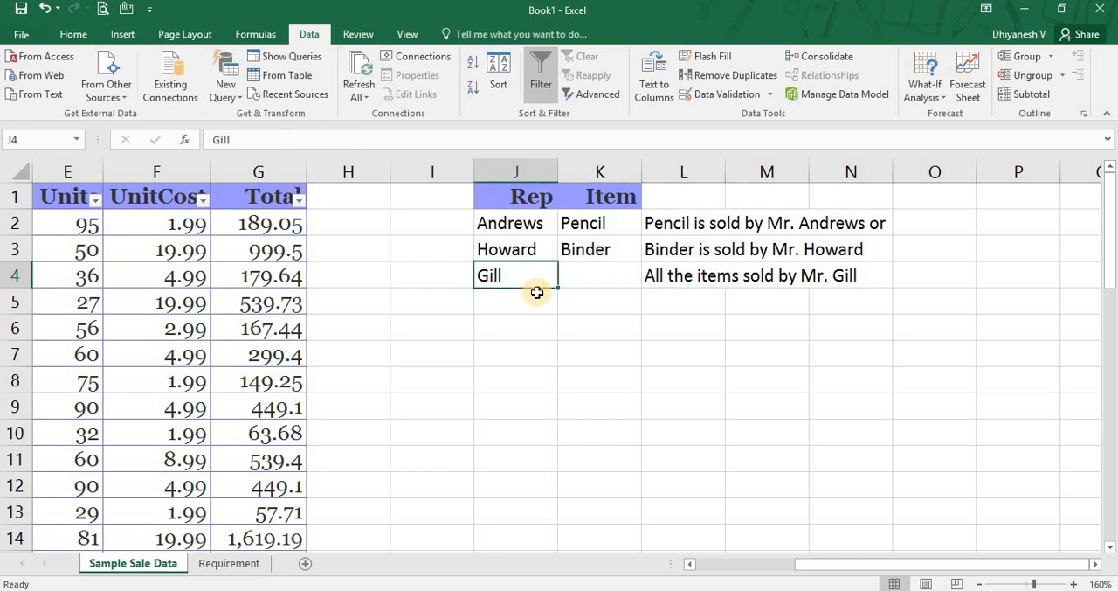
pyautogui.press('Up')
pyautogui.press('Up')
pyautogui.press('Up')
pyautogui.hotkey('ctrl', 'shift', 'Right')
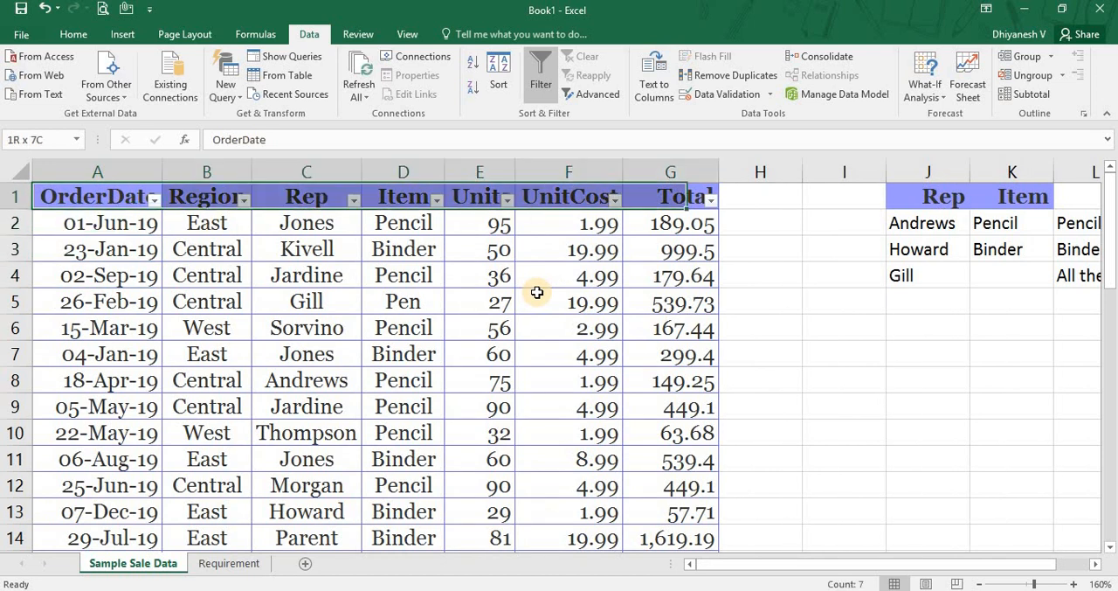
pyautogui.hotkey('ctrl', 'shift', 'Down')
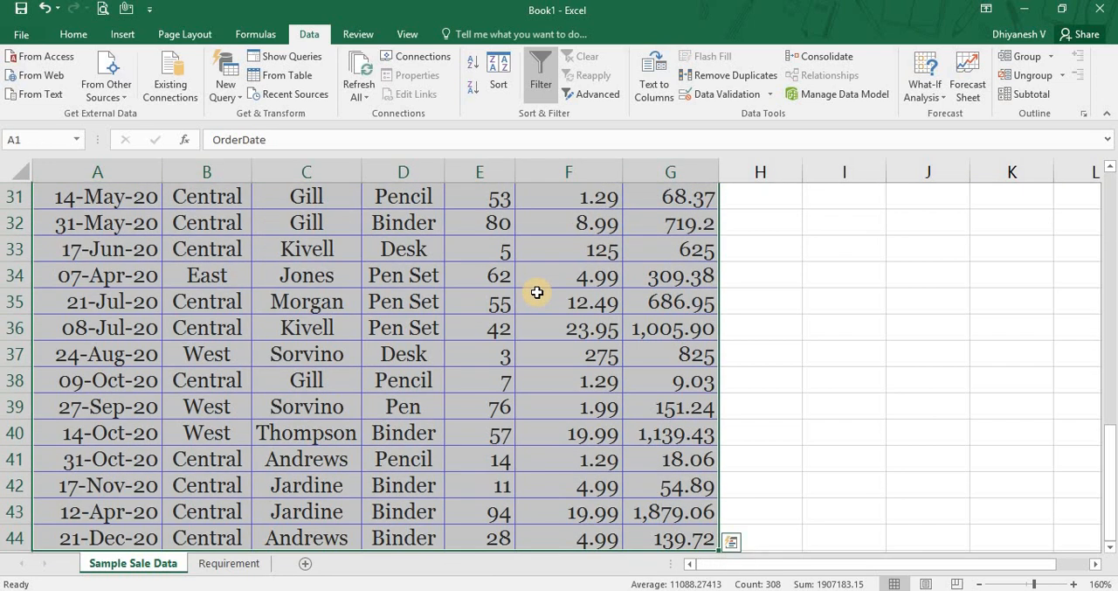
pyautogui.click(605, 96)
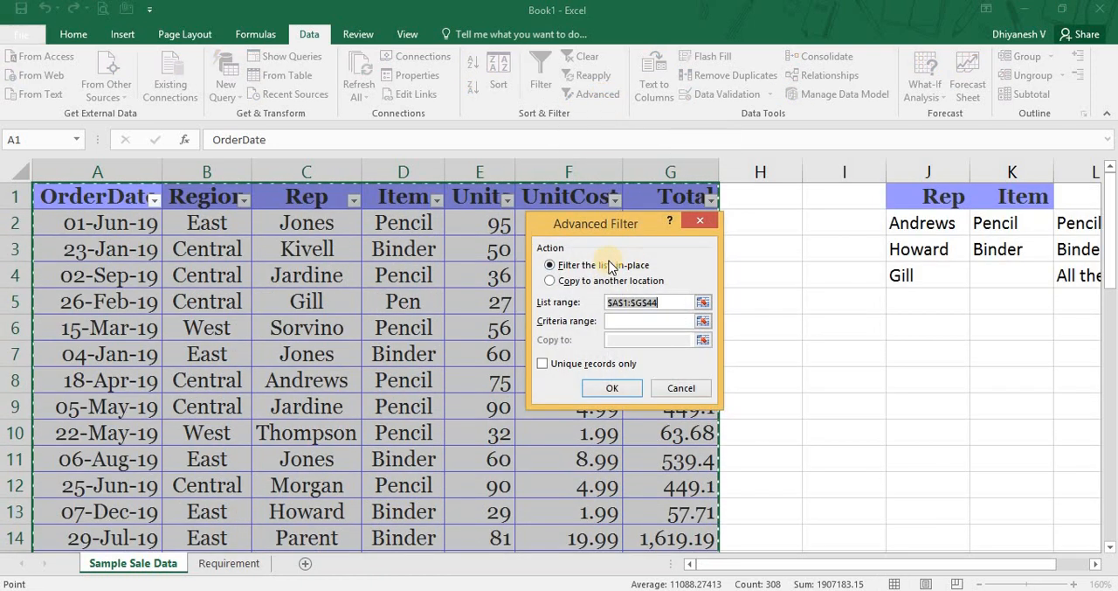
# Filter the sales list in place using J1:K4 as the criteria range, and apply the Advanced Filter.
pyautogui.click(583, 265)
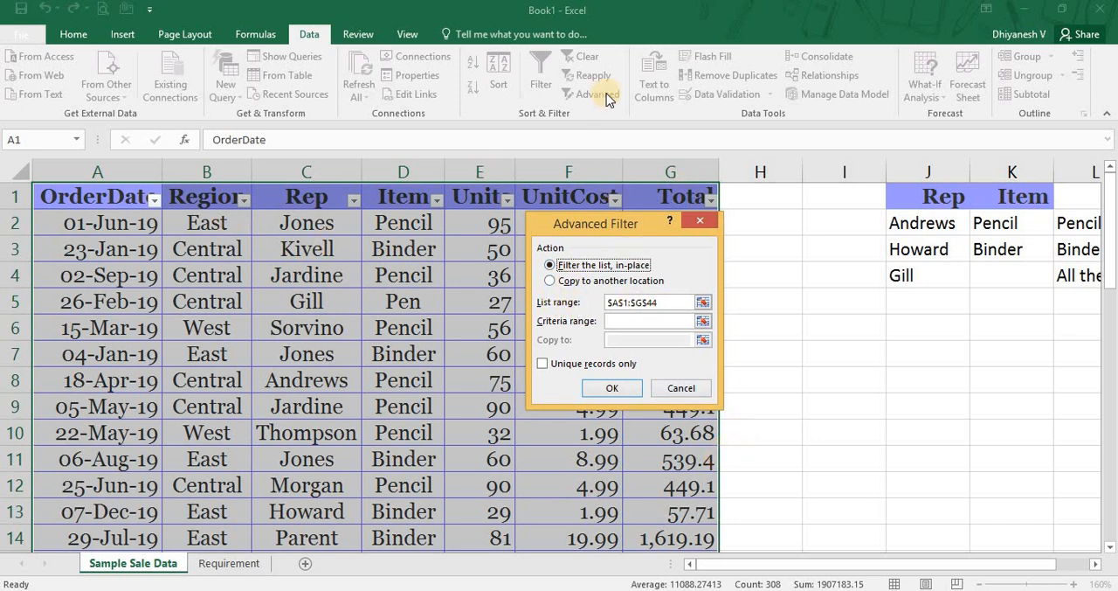
pyautogui.click(702, 324)
pyautogui.moveTo(928, 195); pyautogui.dragTo(1010, 266)
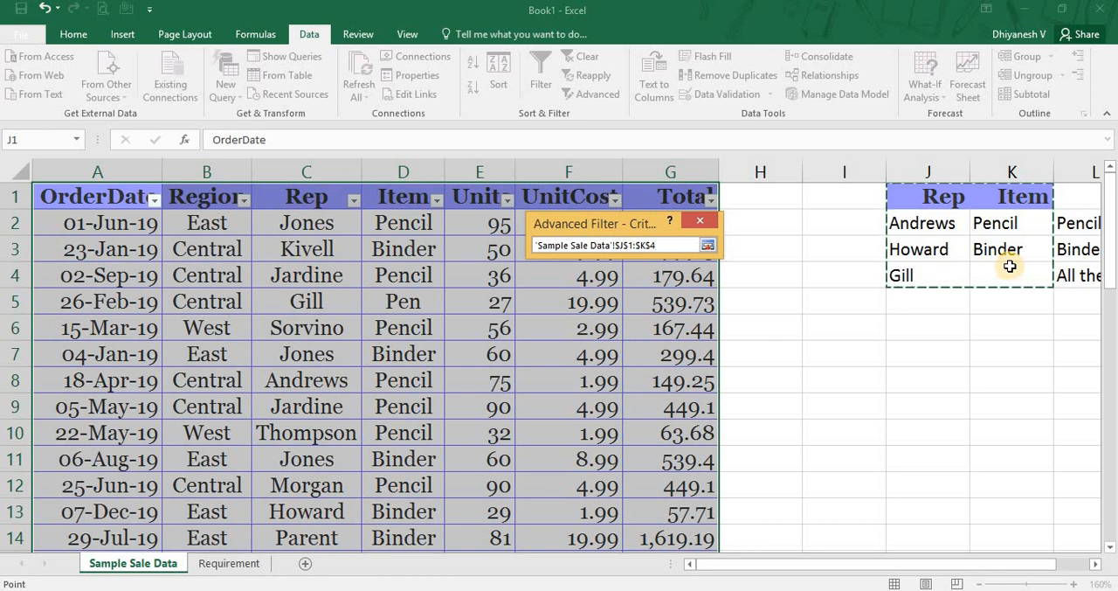
pyautogui.click(706, 244)
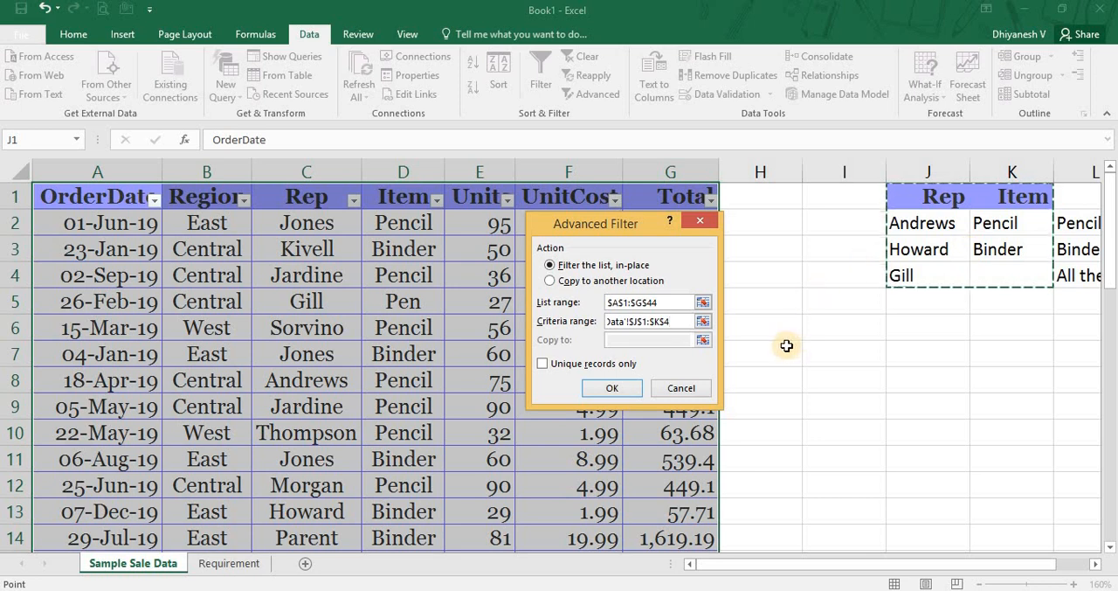
pyautogui.click(629, 388)
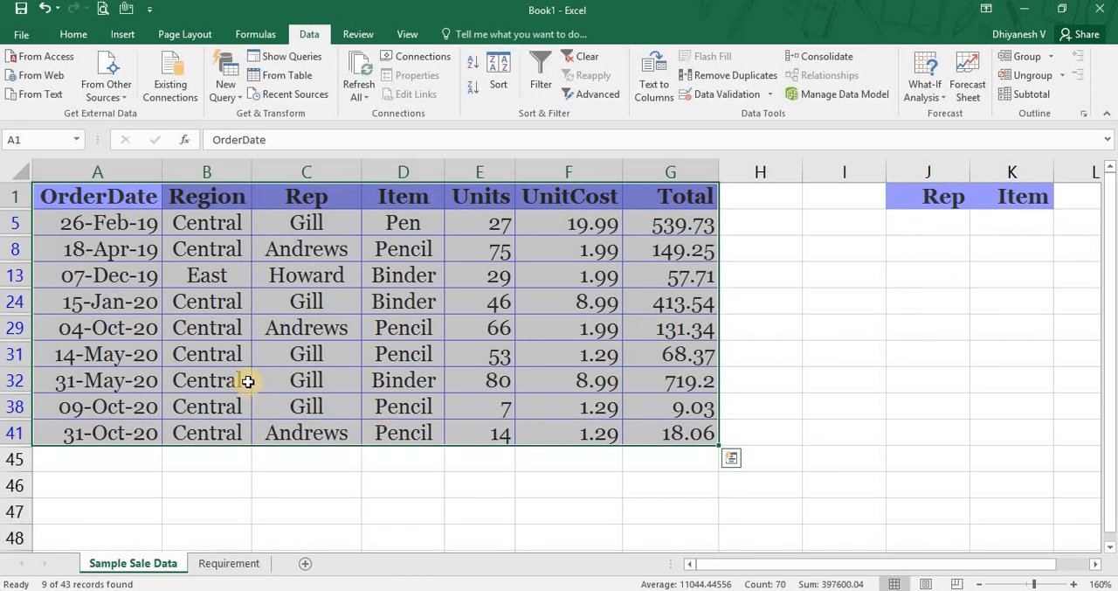
# Examine the filtered rows, checking the Rep and Item pairs against the three criteria.
pyautogui.click(325, 238)
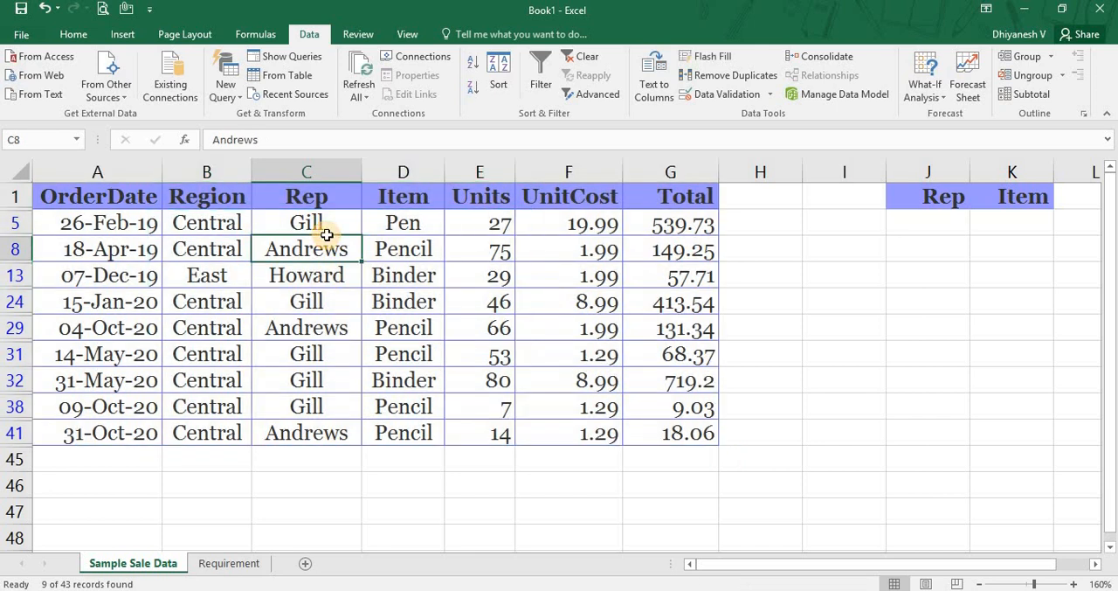
pyautogui.click(376, 229)
pyautogui.click(390, 303)
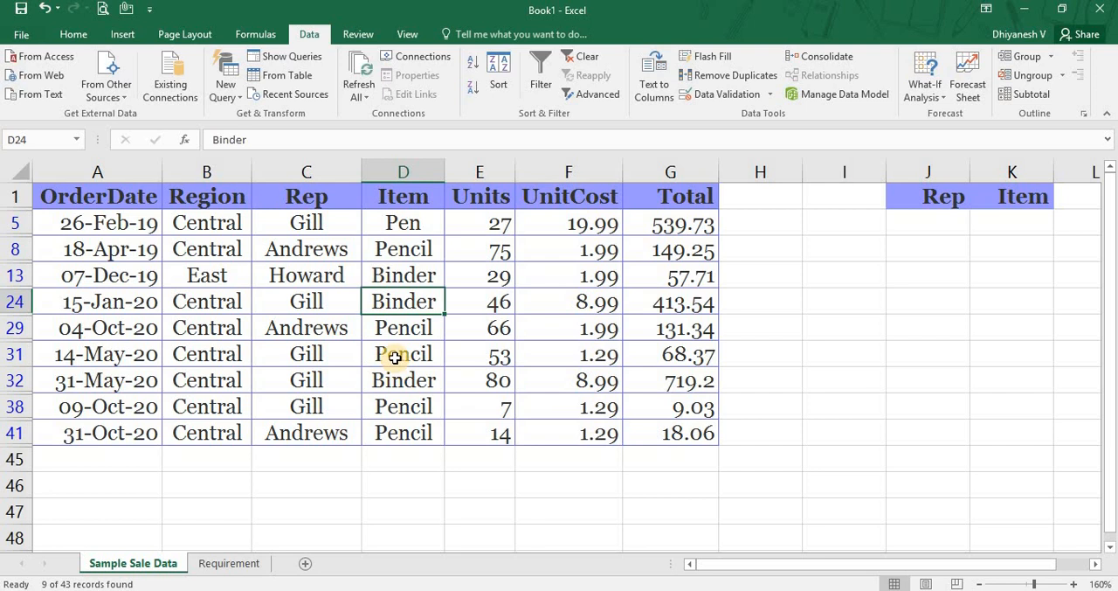
pyautogui.click(394, 363)
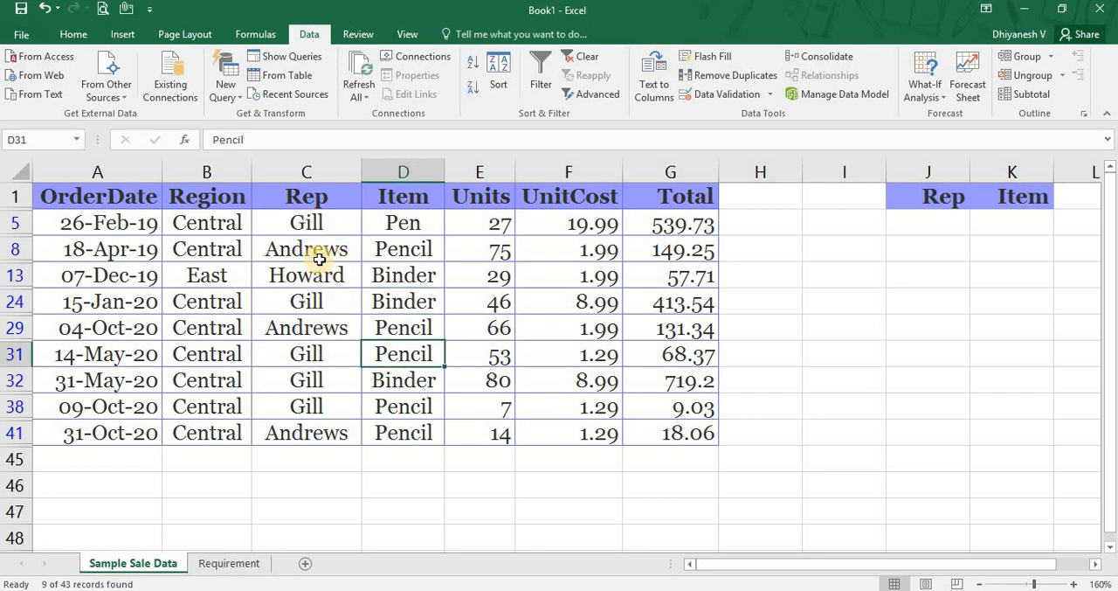
pyautogui.moveTo(324, 253); pyautogui.dragTo(416, 252)
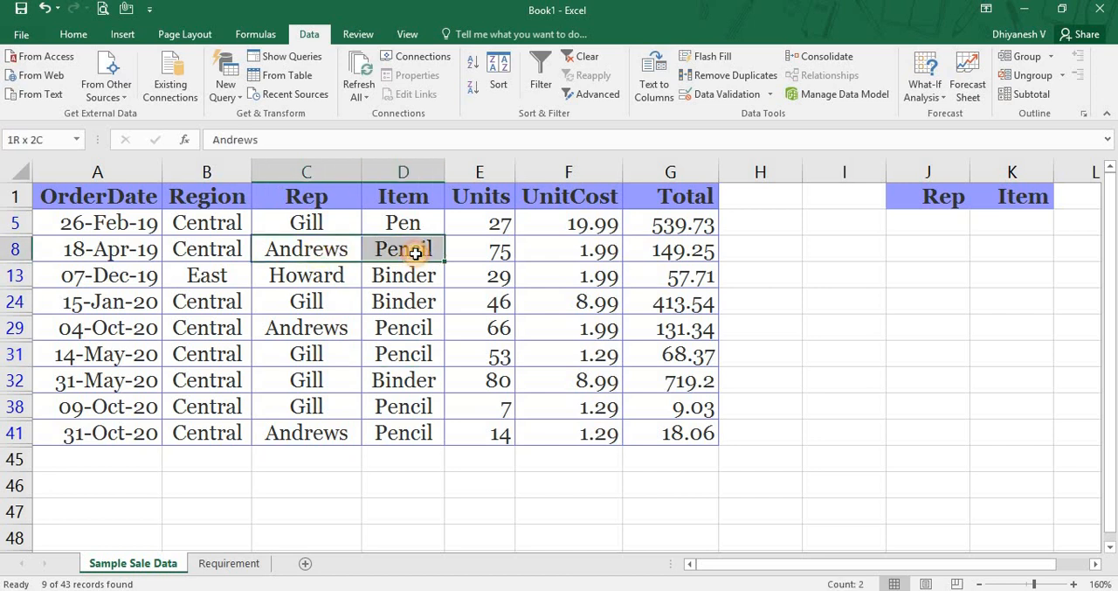
pyautogui.moveTo(287, 329); pyautogui.dragTo(397, 332)
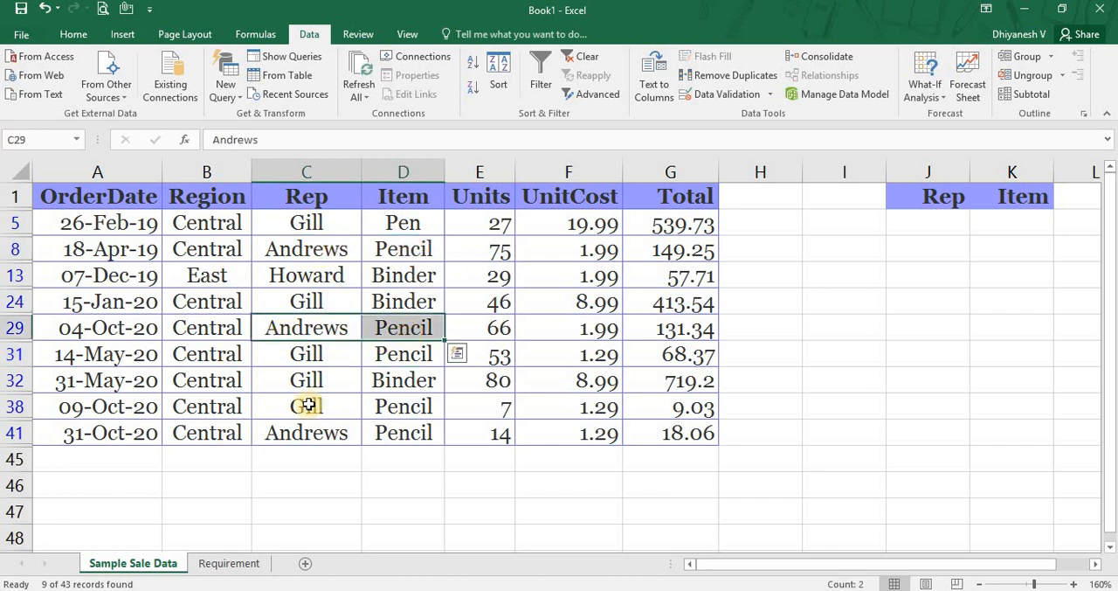
pyautogui.moveTo(296, 428); pyautogui.dragTo(451, 444)
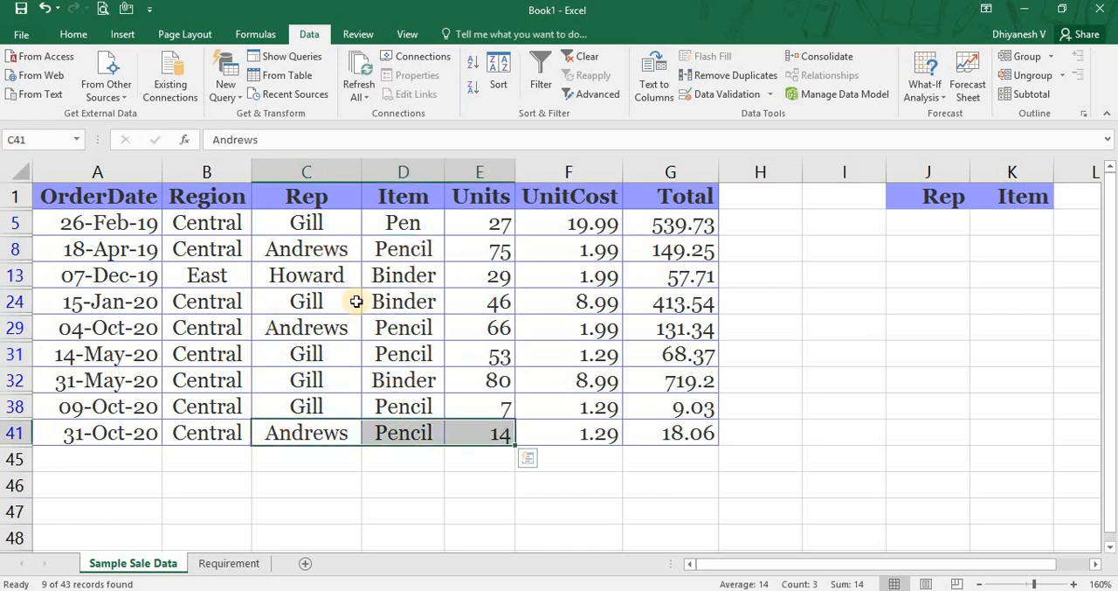
pyautogui.moveTo(325, 277); pyautogui.dragTo(394, 279)
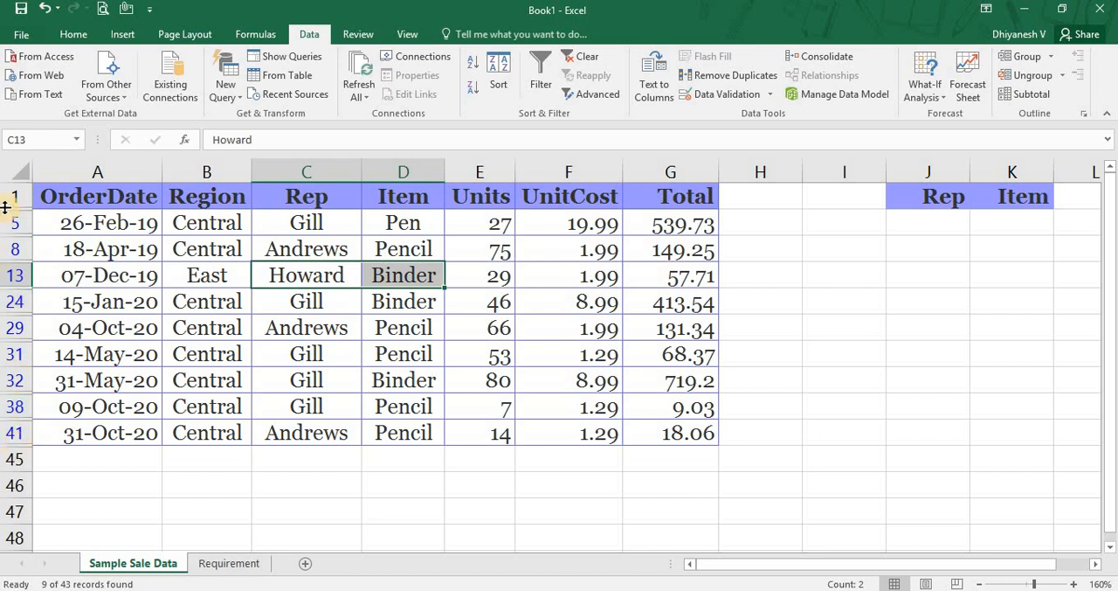
# Look over each column header of the filtered table, from OrderDate to Total, for filter arrows.
pyautogui.click(146, 197)
pyautogui.click(235, 200)
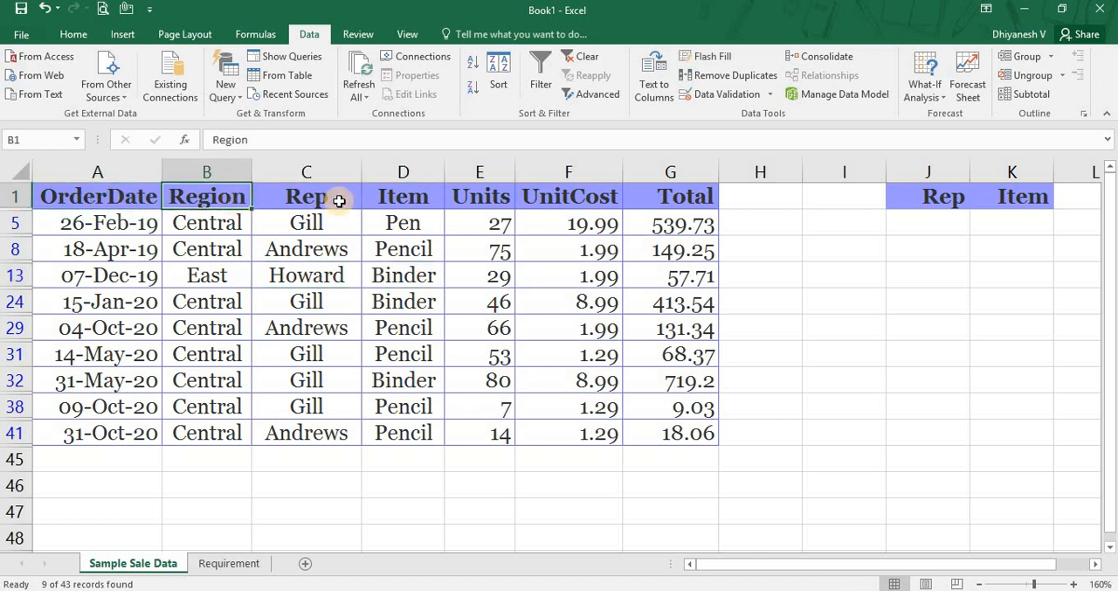
pyautogui.click(345, 200)
pyautogui.click(439, 198)
pyautogui.click(495, 195)
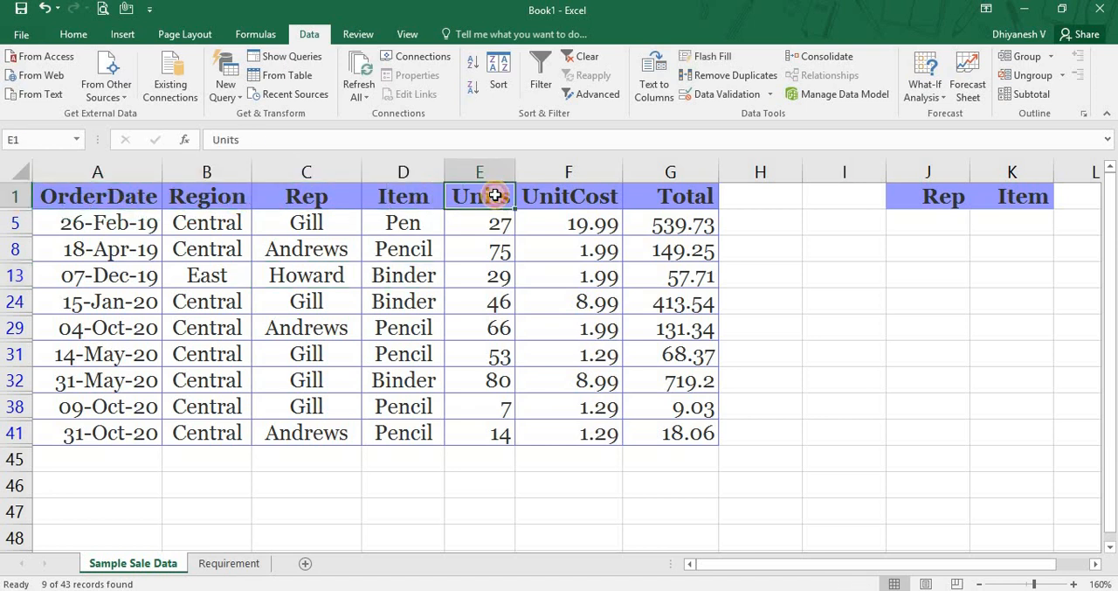
pyautogui.click(567, 195)
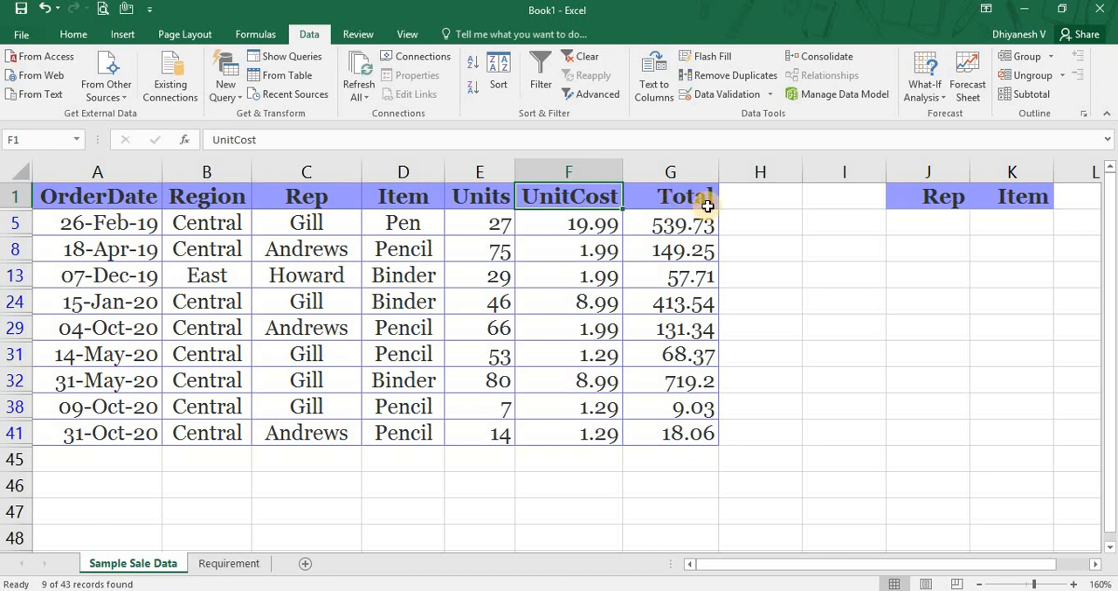
pyautogui.click(703, 201)
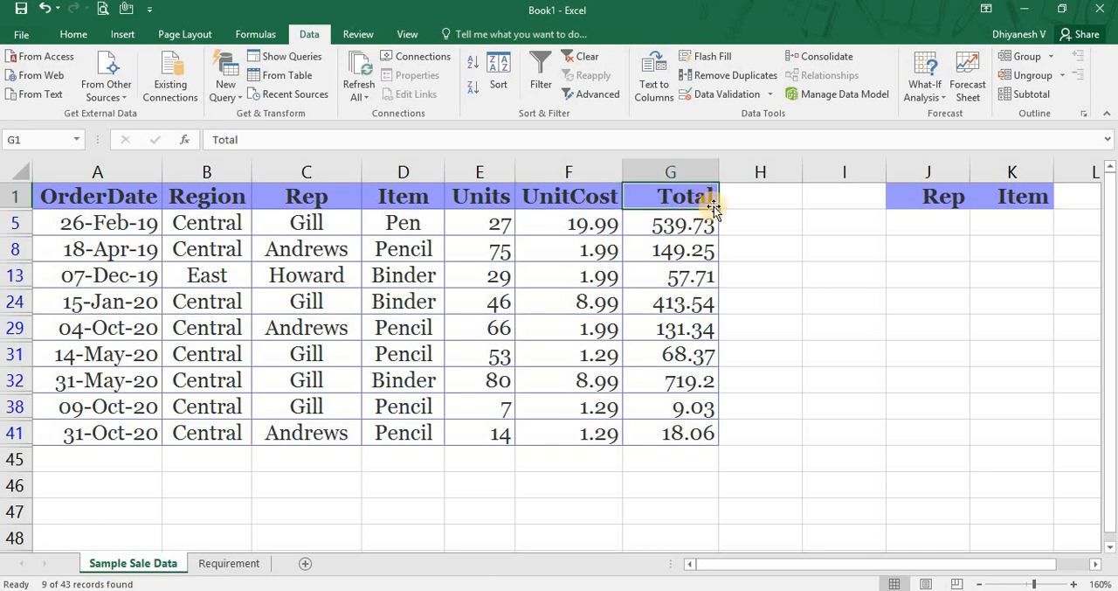
pyautogui.click(79, 194)
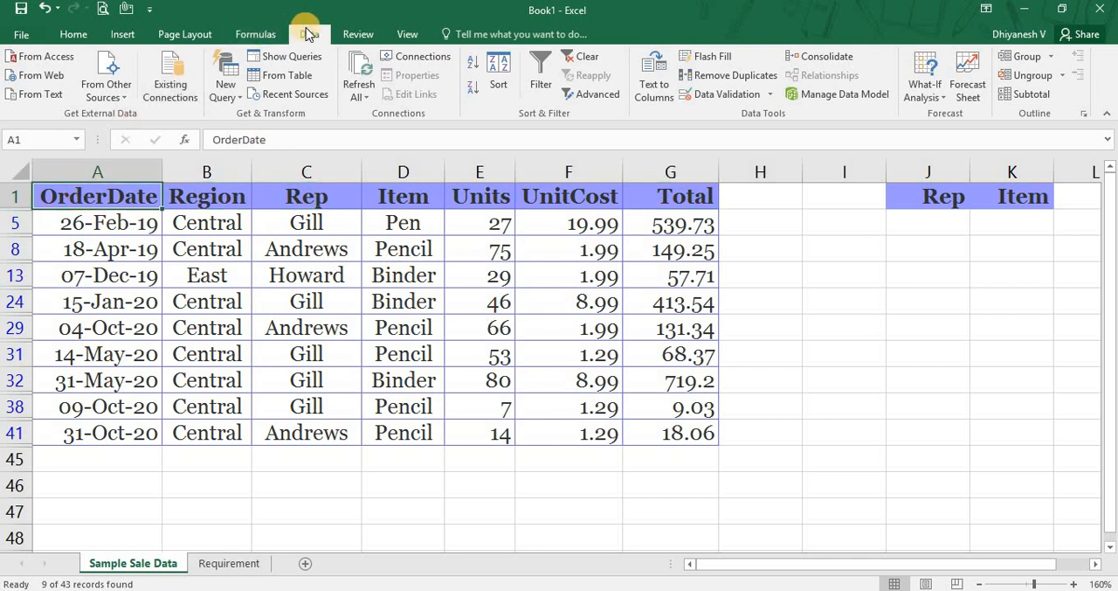
# Clear the advanced filter from the sales table and undo the clearing.
pyautogui.click(587, 61)
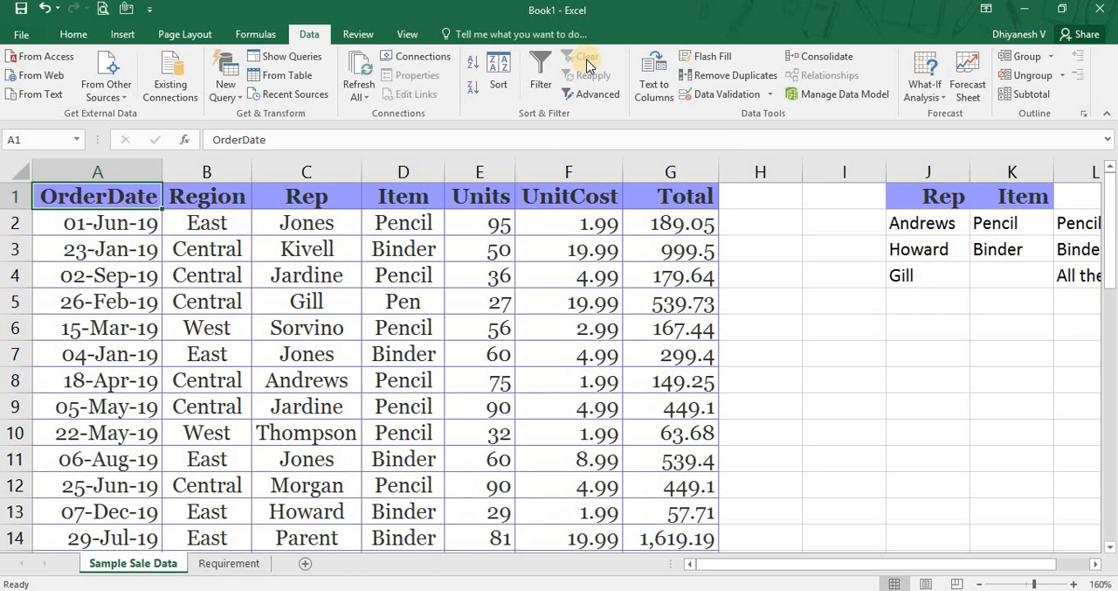
pyautogui.hotkey('ctrl', 'z')
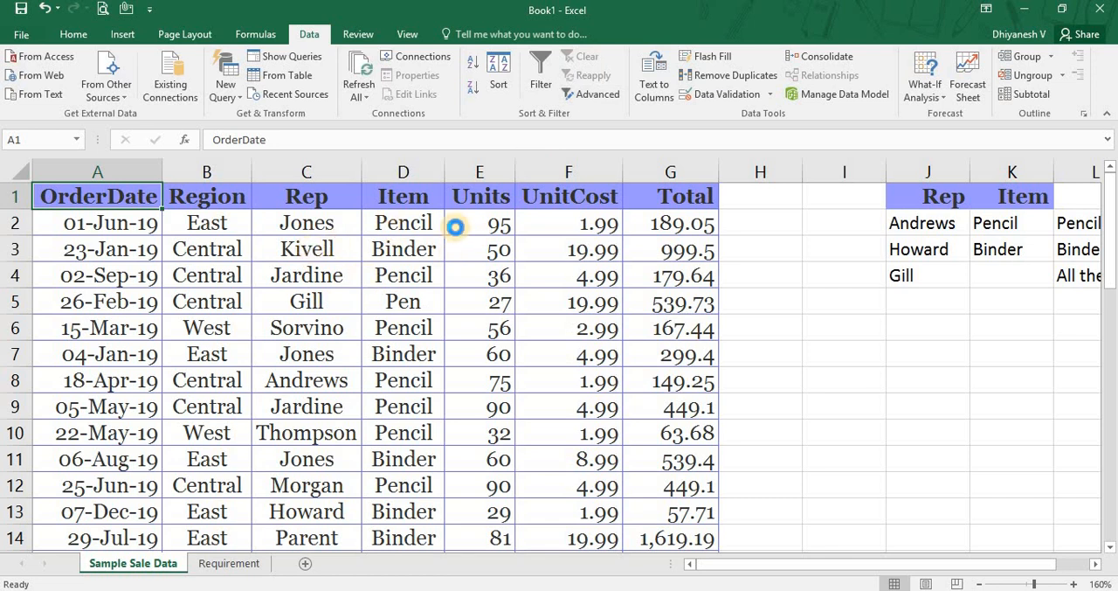
# Recheck the filtered Rep and Item entries for each of the three reps, and clear the advanced filter.
pyautogui.click(329, 225)
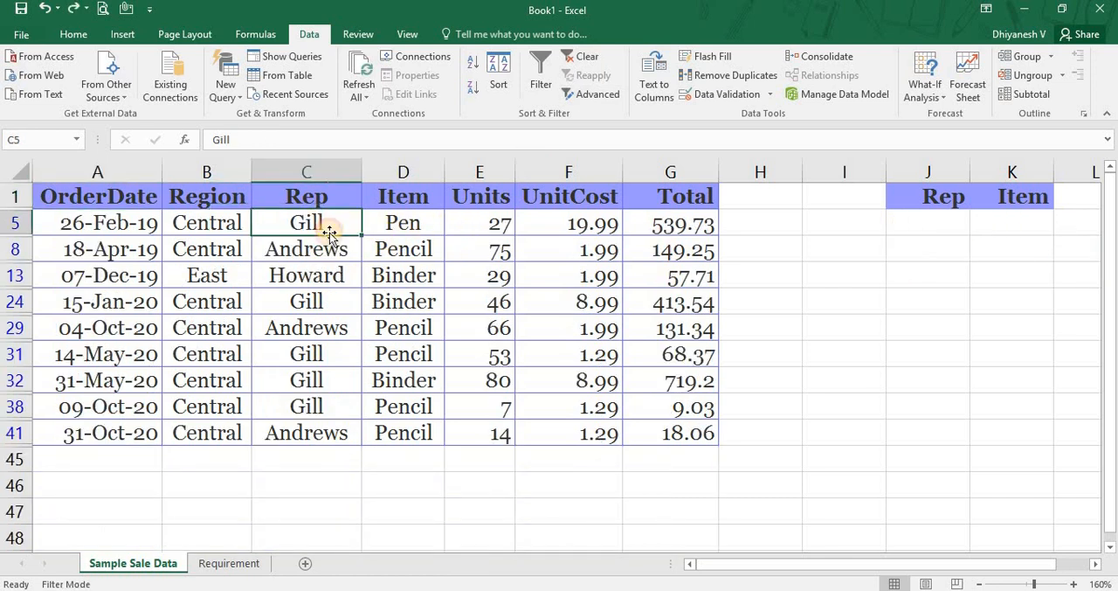
pyautogui.keyDown('ctrl'); pyautogui.click(310, 301); pyautogui.keyUp('ctrl')
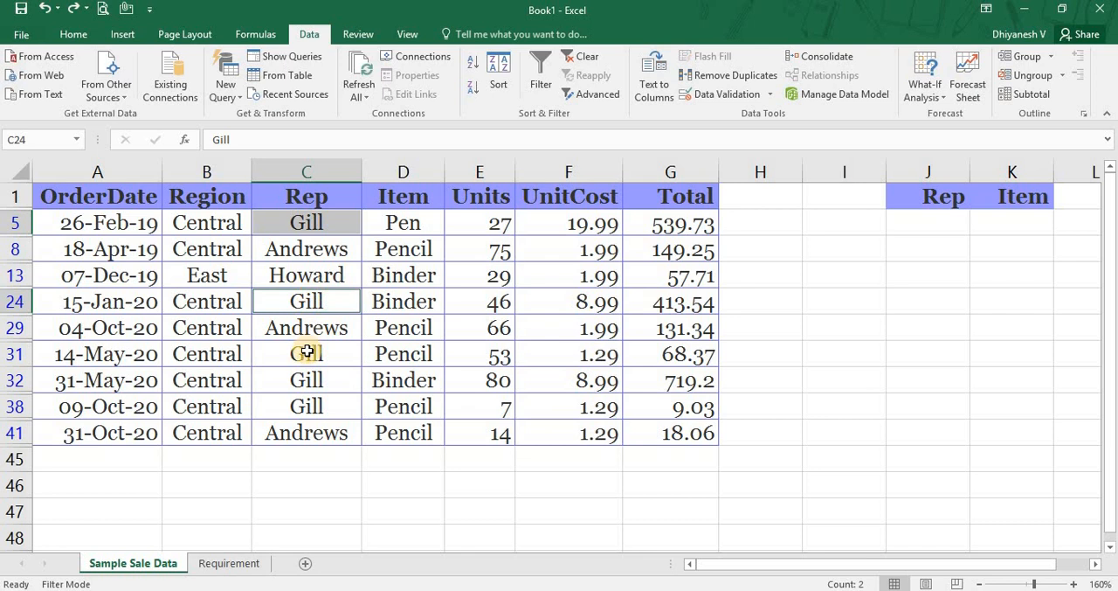
pyautogui.keyDown('ctrl'); pyautogui.click(306, 354); pyautogui.keyUp('ctrl')
pyautogui.keyDown('ctrl'); pyautogui.click(306, 380); pyautogui.keyUp('ctrl')
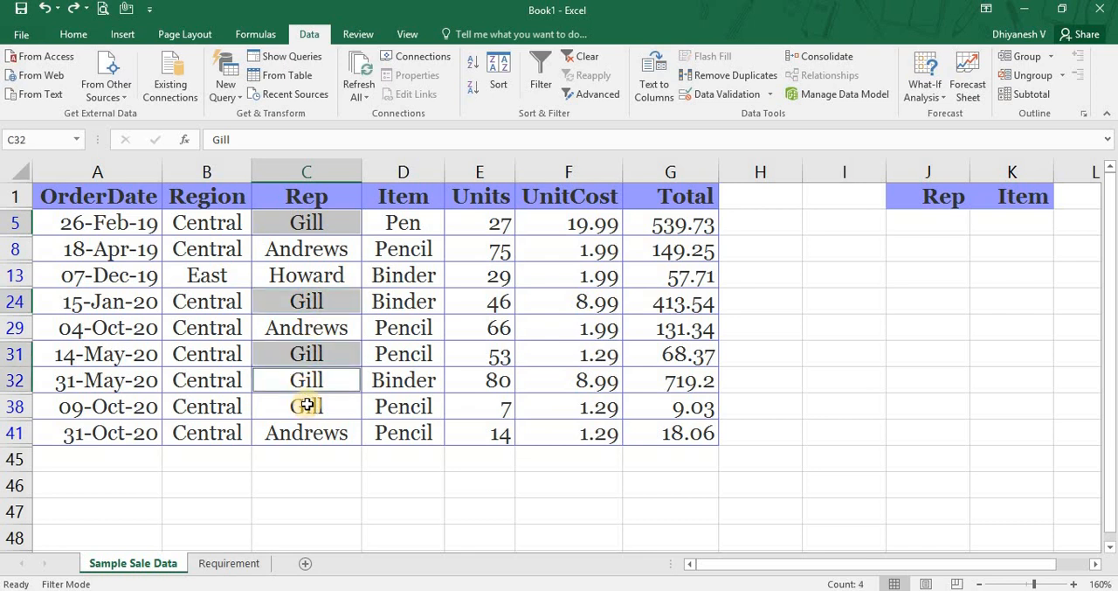
pyautogui.keyDown('ctrl'); pyautogui.click(306, 406); pyautogui.keyUp('ctrl')
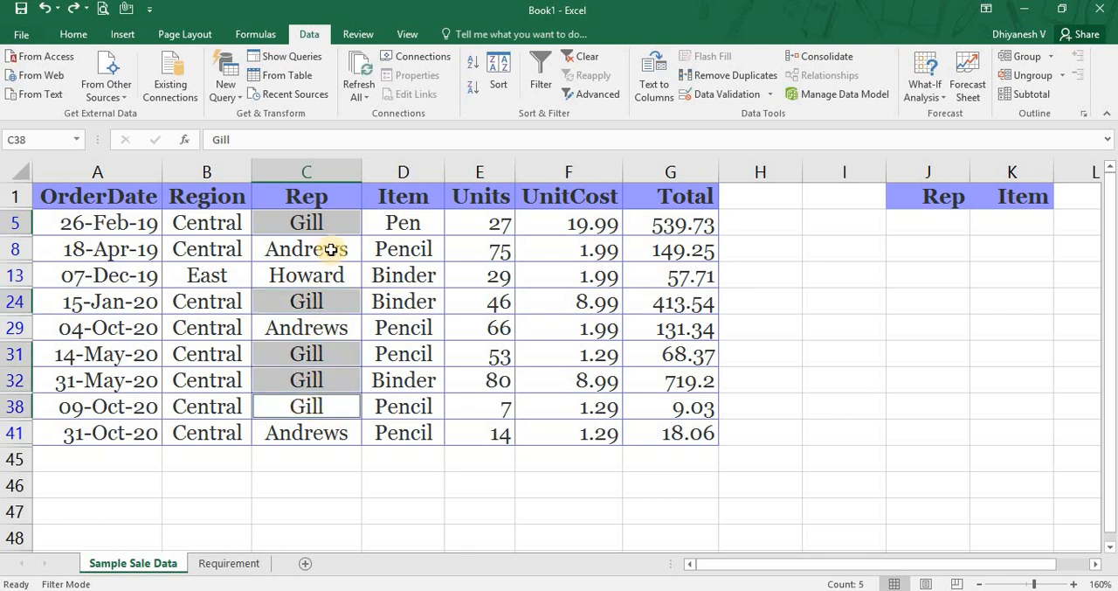
pyautogui.moveTo(332, 249); pyautogui.dragTo(400, 252)
pyautogui.moveTo(318, 330); pyautogui.dragTo(392, 329)
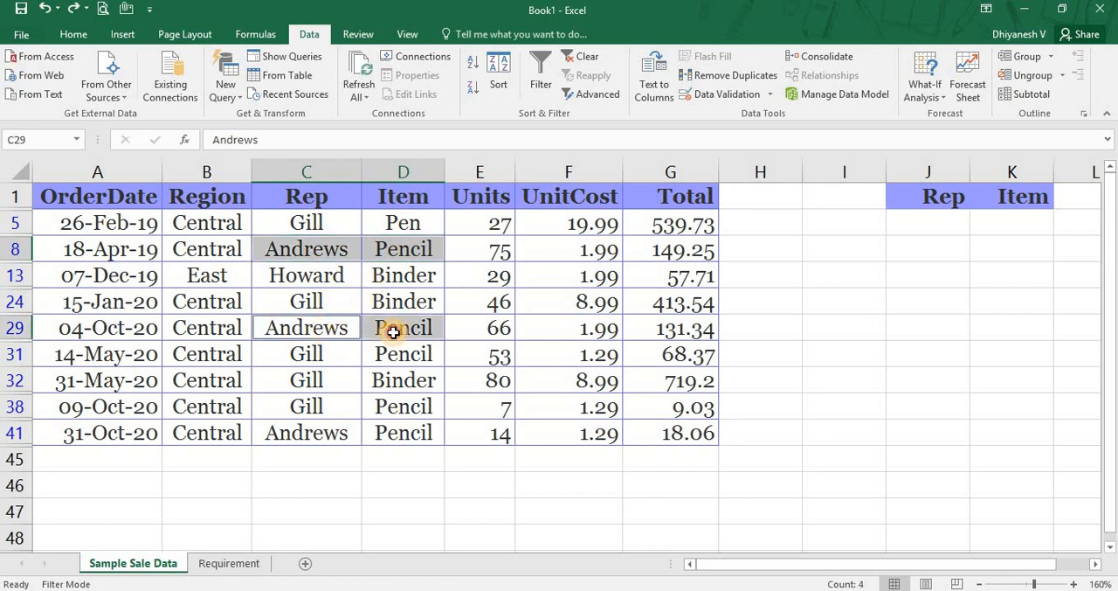
pyautogui.keyDown('ctrl'); pyautogui.click(319, 431); pyautogui.keyUp('ctrl')
pyautogui.moveTo(368, 438); pyautogui.dragTo(382, 434)
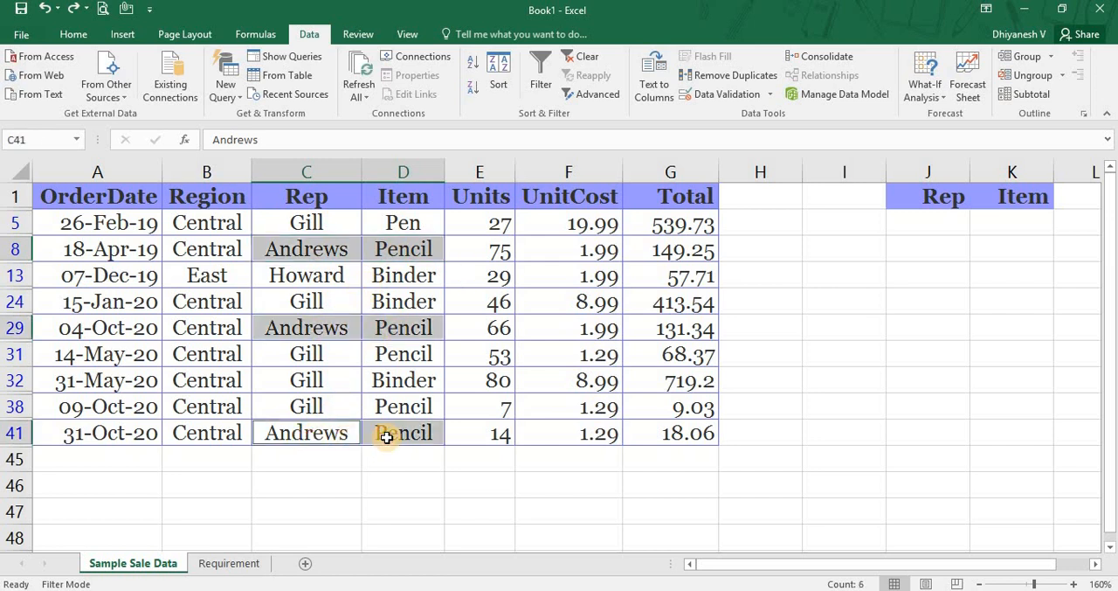
pyautogui.click(394, 278)
pyautogui.keyDown('ctrl'); pyautogui.click(318, 276); pyautogui.keyUp('ctrl')
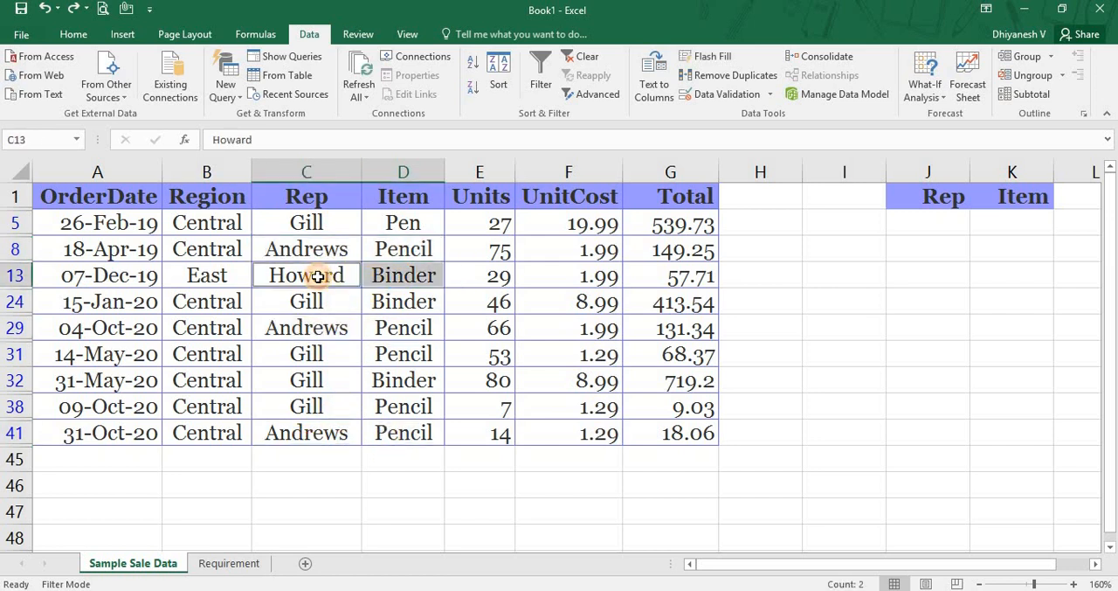
pyautogui.click(431, 214)
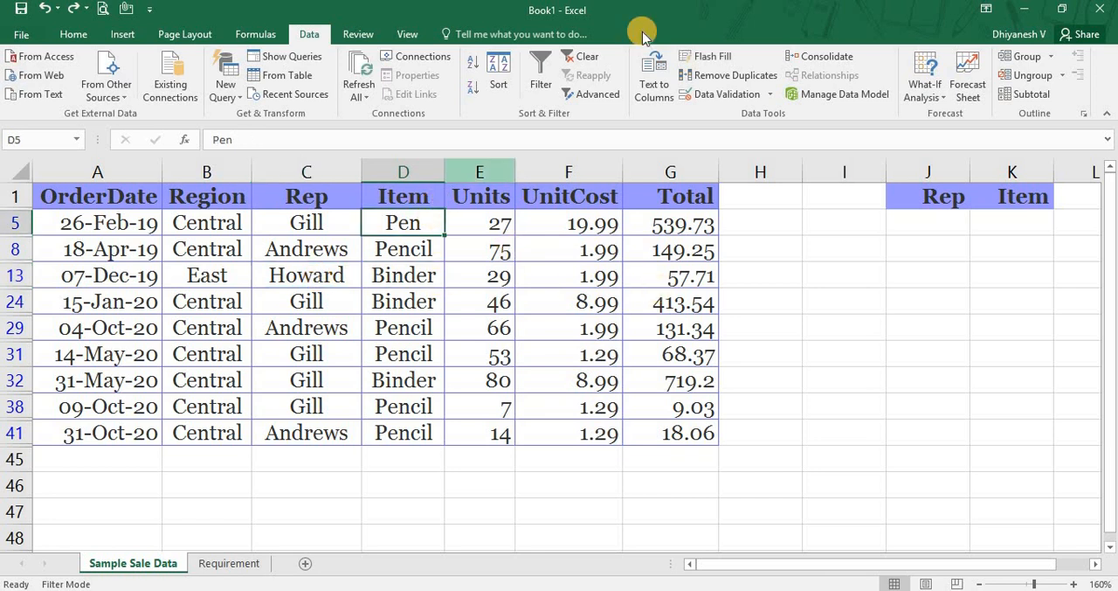
pyautogui.click(593, 59)
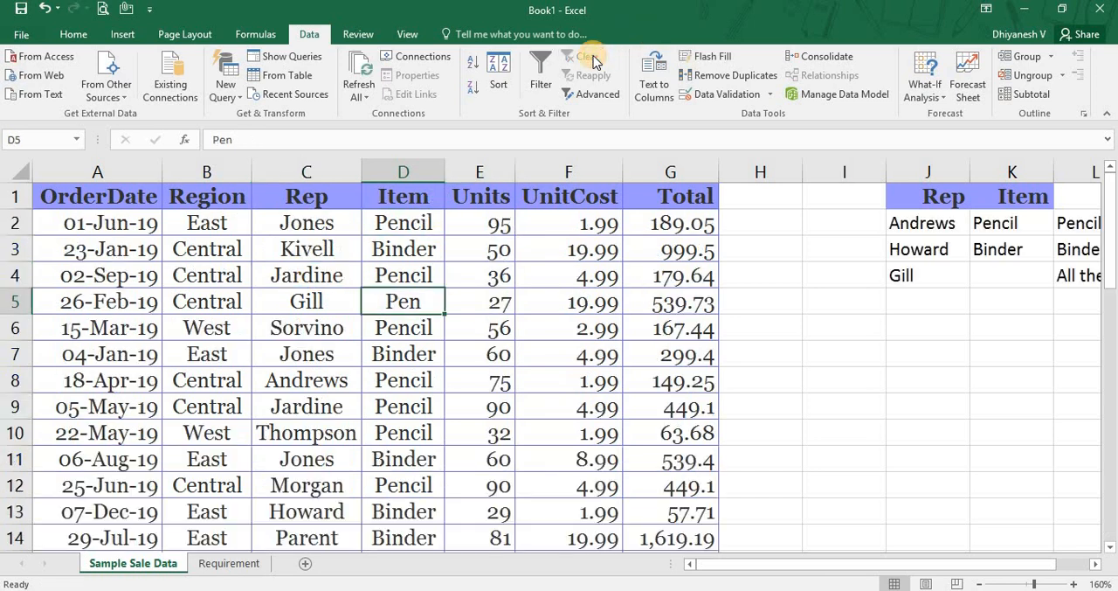
# Review the Rep and Item criteria in J2:K3, and read the new pencil sales requirement on the Requirement sheet.
pyautogui.click(897, 227)
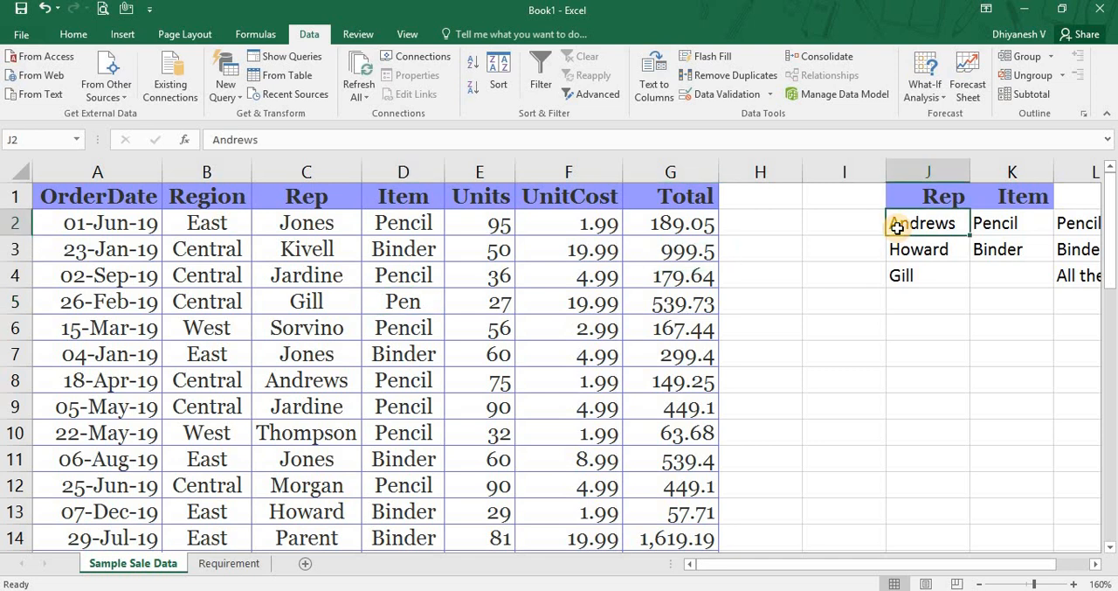
pyautogui.hotkey('shift', 'Right')
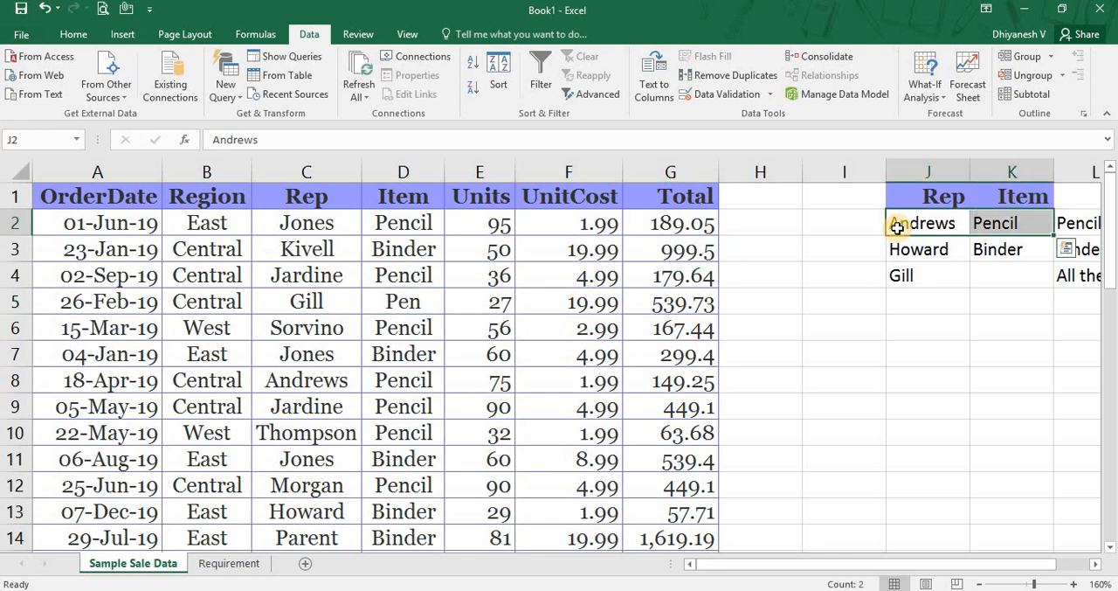
pyautogui.press('Left')
pyautogui.press('Down')
pyautogui.click(898, 227)
pyautogui.press('Down')
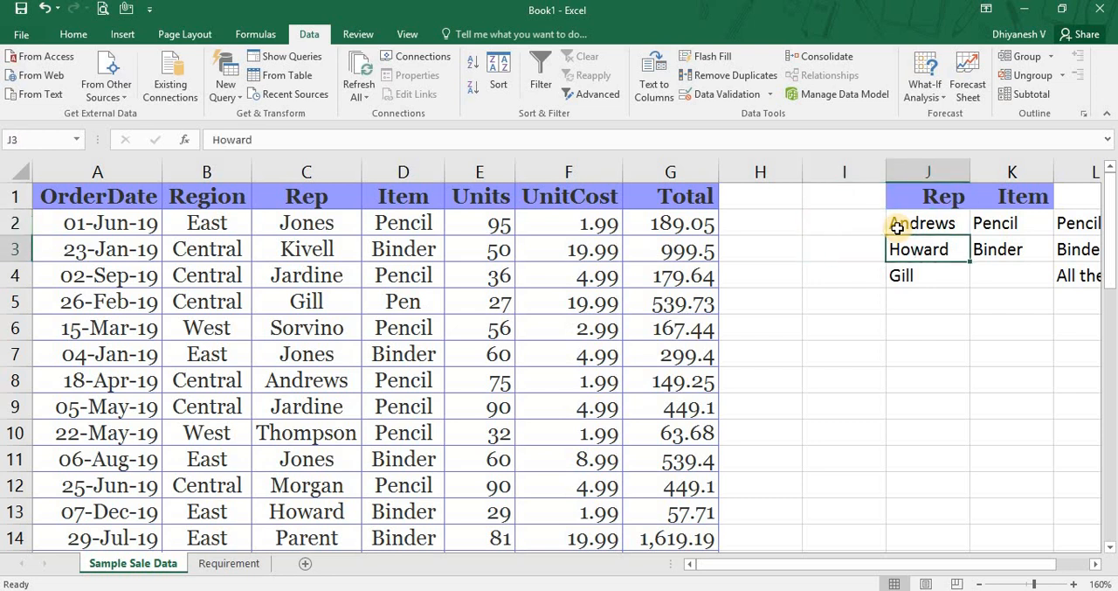
pyautogui.press('Up')
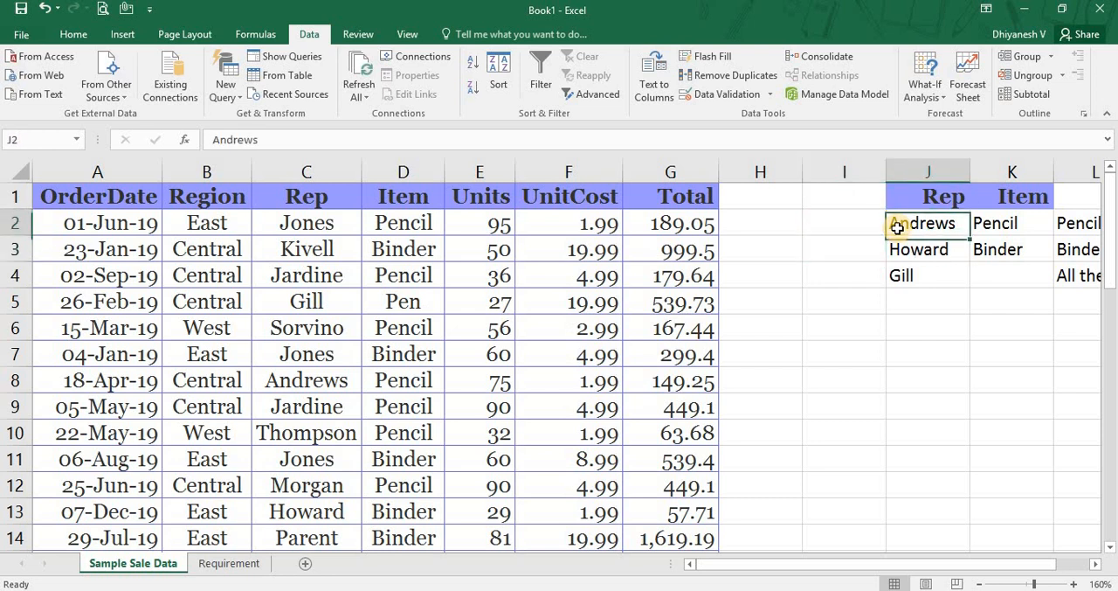
pyautogui.press('Right')
pyautogui.hotkey('ctrl', 'pagedown')
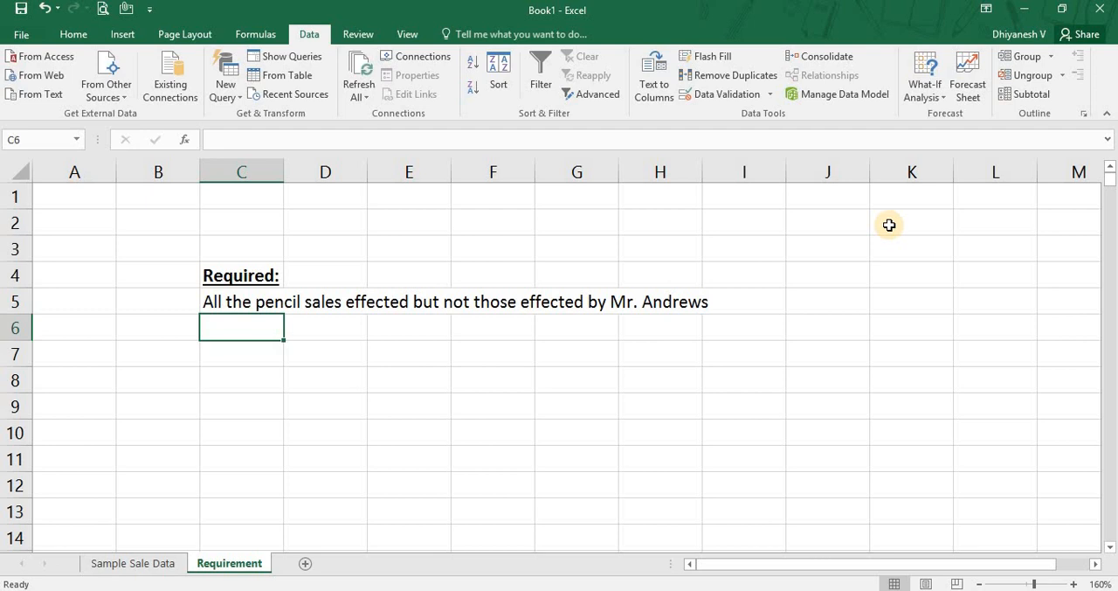
pyautogui.hotkey('ctrl', 'pageup')
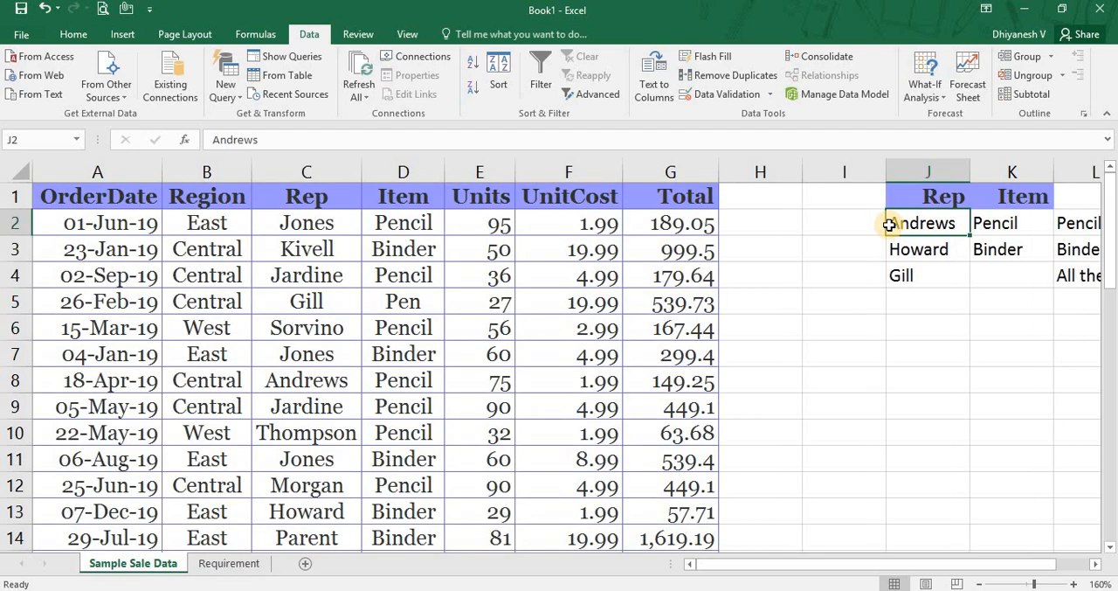
# Turn on AutoFilter for the whole sales table A1:G44 and select the Rep header in C1.
pyautogui.click(69, 192)
pyautogui.hotkey('ctrl', 'shift', 'Right')
pyautogui.hotkey('ctrl', 'shift', 'Down')
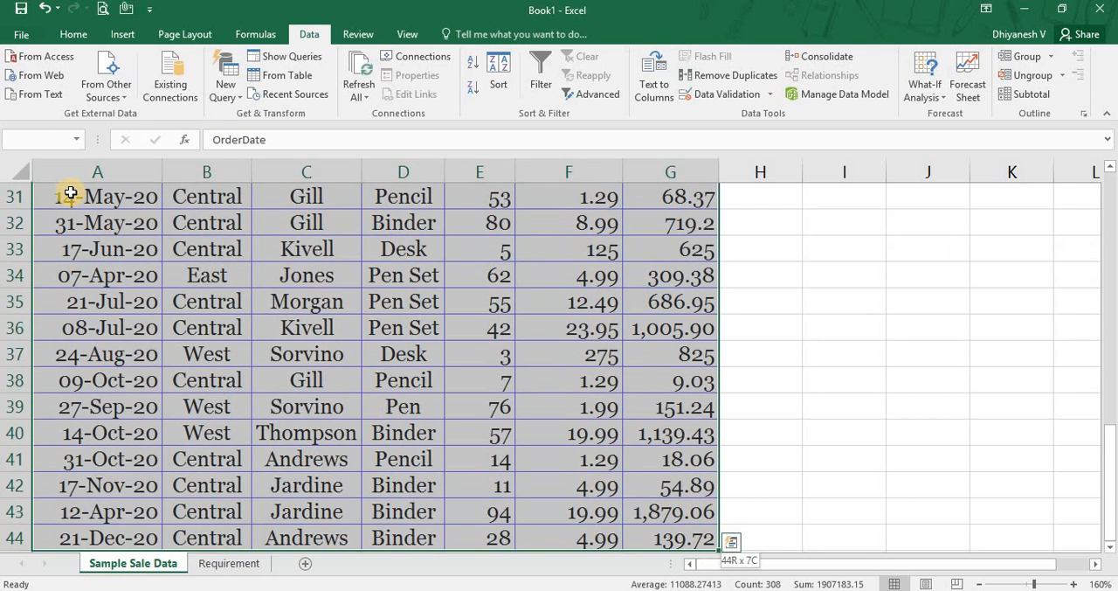
pyautogui.hotkey('ctrl', 'shift', 'l')
pyautogui.click(70, 192)
pyautogui.press('Right')
pyautogui.press('Right')
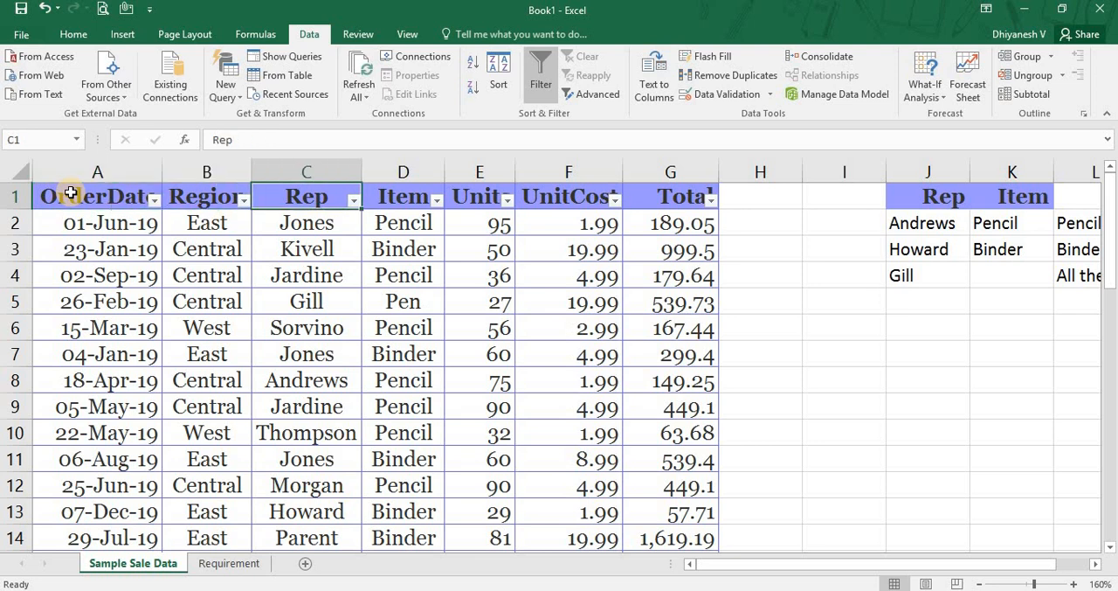
# Filter the Item column to show only Pencil.
pyautogui.press('Right')
pyautogui.hotkey('alt', 'Down')
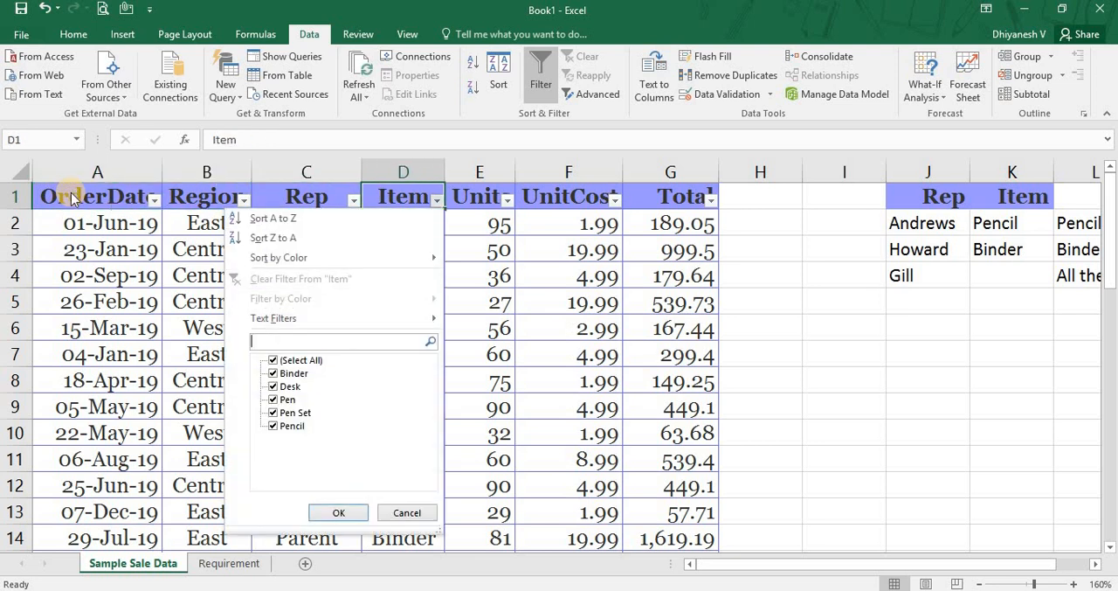
pyautogui.press('Tab')
pyautogui.press('space')
pyautogui.press('Down')
pyautogui.press('Down')
pyautogui.press('Down')
pyautogui.press('Down')
pyautogui.press('Down')
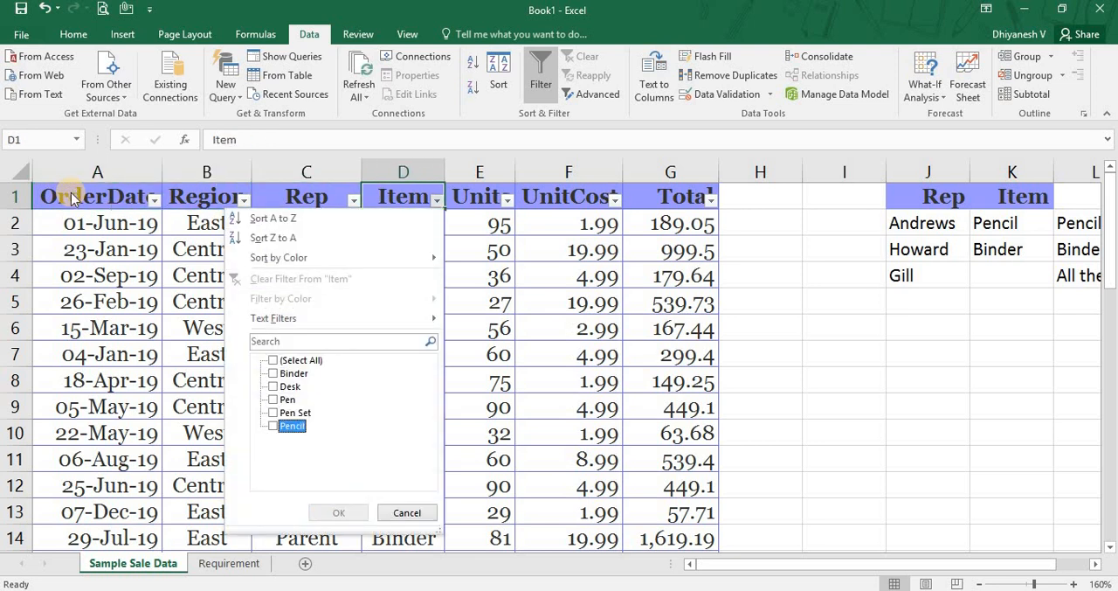
pyautogui.press('space')
pyautogui.press('Return')
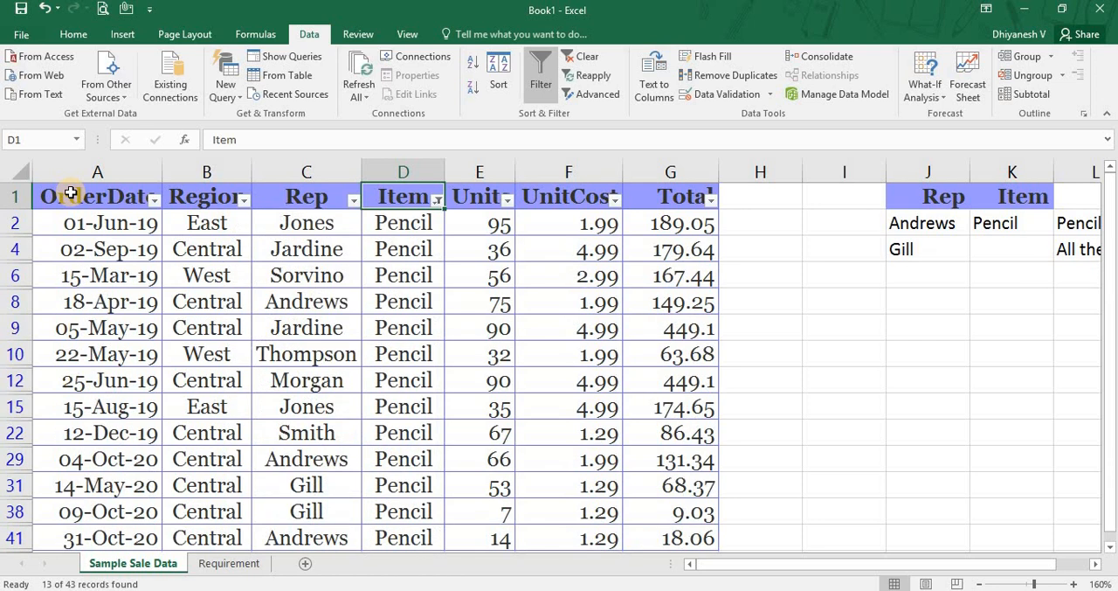
# Exclude the first listed rep with the Rep column filter, and clear all filters from the sales table.
pyautogui.press('Left')
pyautogui.hotkey('alt', 'Down')
pyautogui.press('Down')
pyautogui.press('Tab')
pyautogui.press('Down')
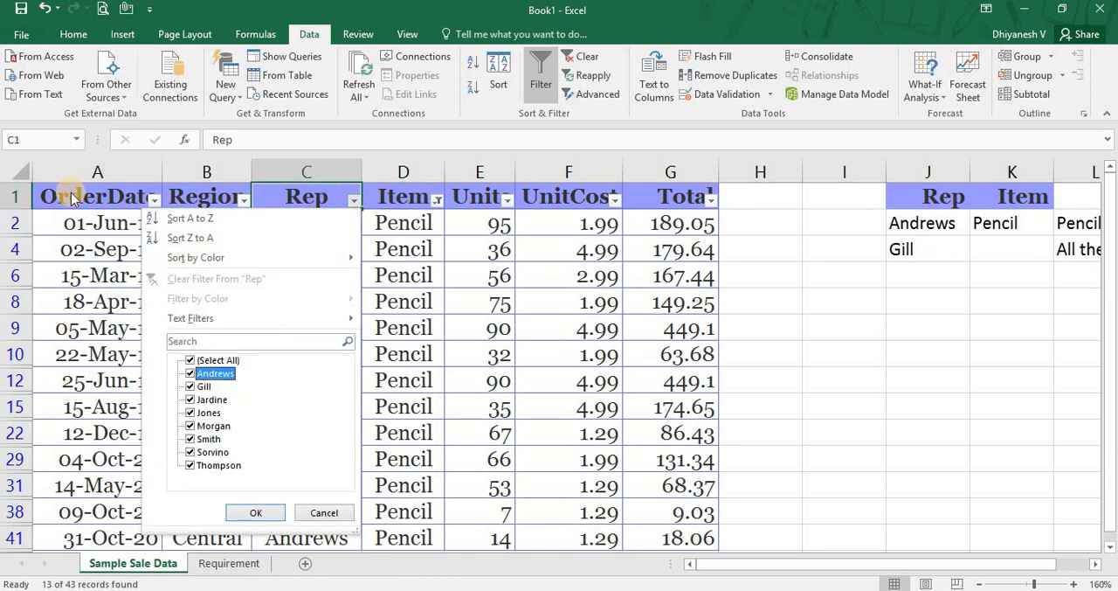
pyautogui.press('space')
pyautogui.press('Return')
pyautogui.press('Down')
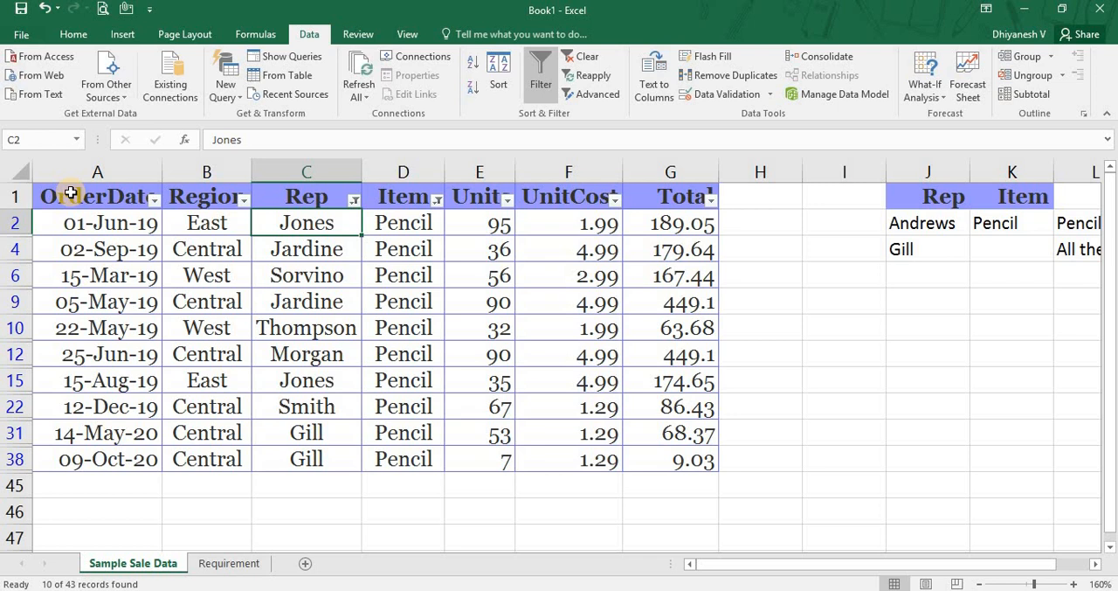
pyautogui.press('Up')
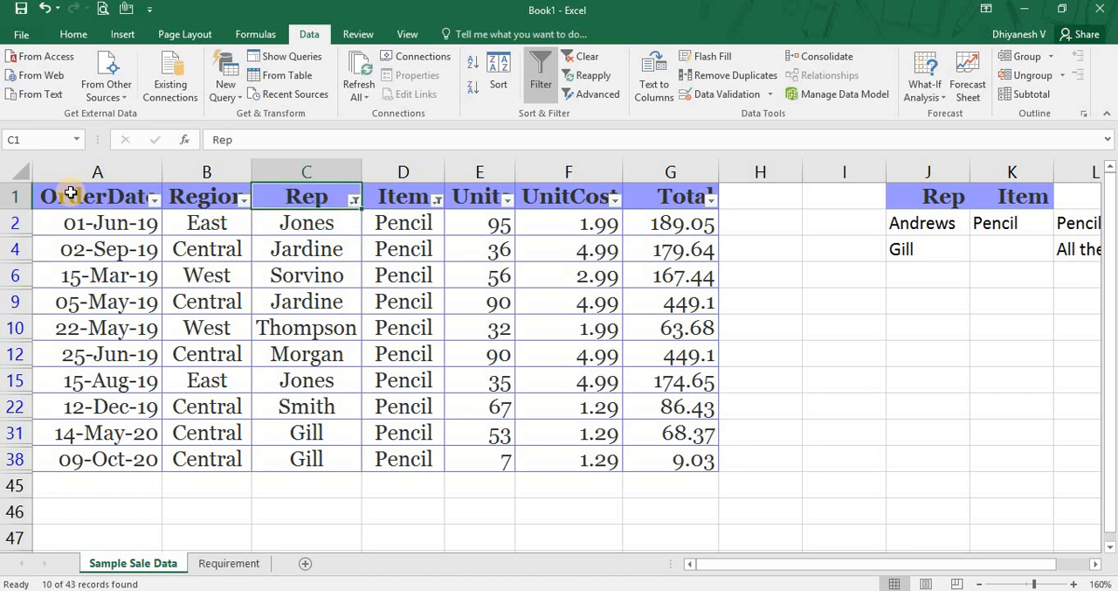
pyautogui.hotkey('alt', 'a')
pyautogui.press('c')
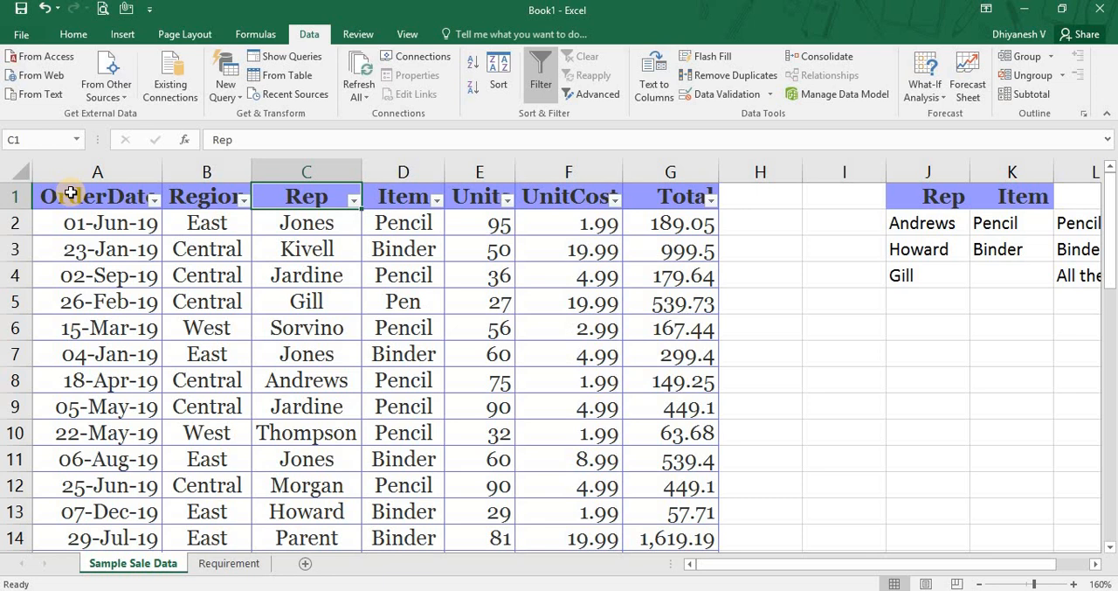
# Delete the old Rep and Item criteria and their notes in J2:L4, keeping the headers in row 1.
pyautogui.press('Right')
pyautogui.press('Right')
pyautogui.press('Right')
pyautogui.press('Right')
pyautogui.press('Right')
pyautogui.press('Right')
pyautogui.press('Right')
pyautogui.press('Right')
pyautogui.press('Right')
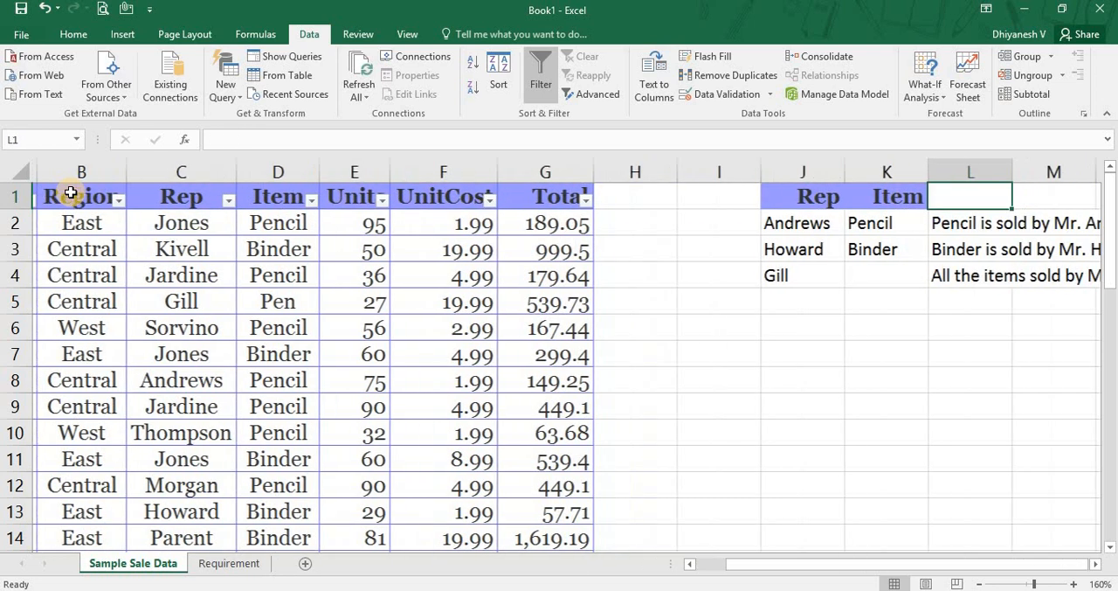
pyautogui.press('Right')
pyautogui.press('Right')
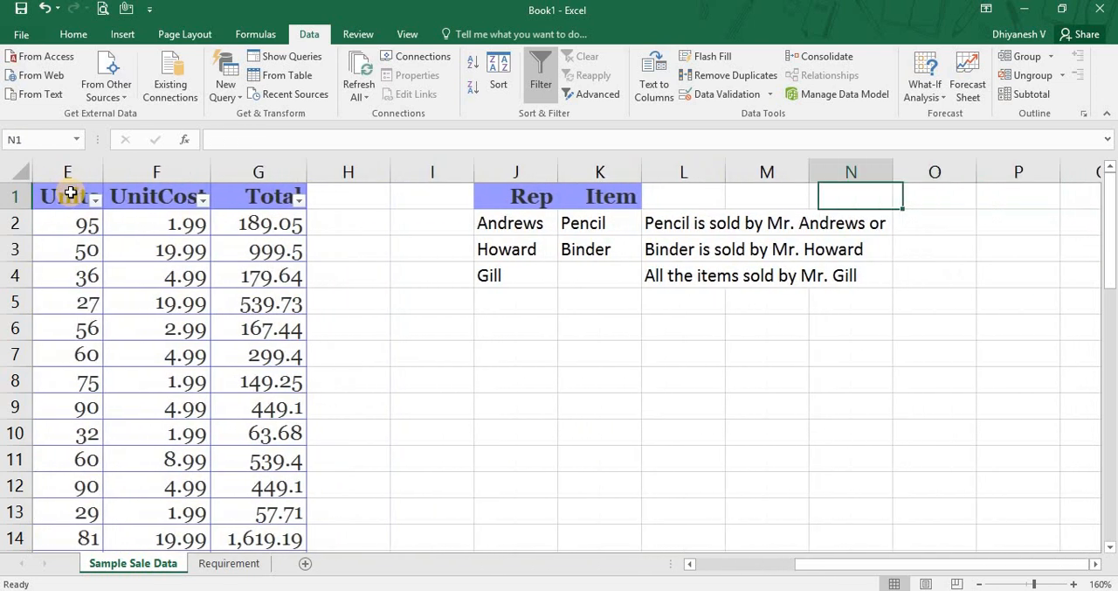
pyautogui.press('Left')
pyautogui.press('Left')
pyautogui.press('Left')
pyautogui.press('Down')
pyautogui.press('Right')
pyautogui.hotkey('shift', 'Down')
pyautogui.hotkey('shift', 'Down')
pyautogui.press('pagedown')
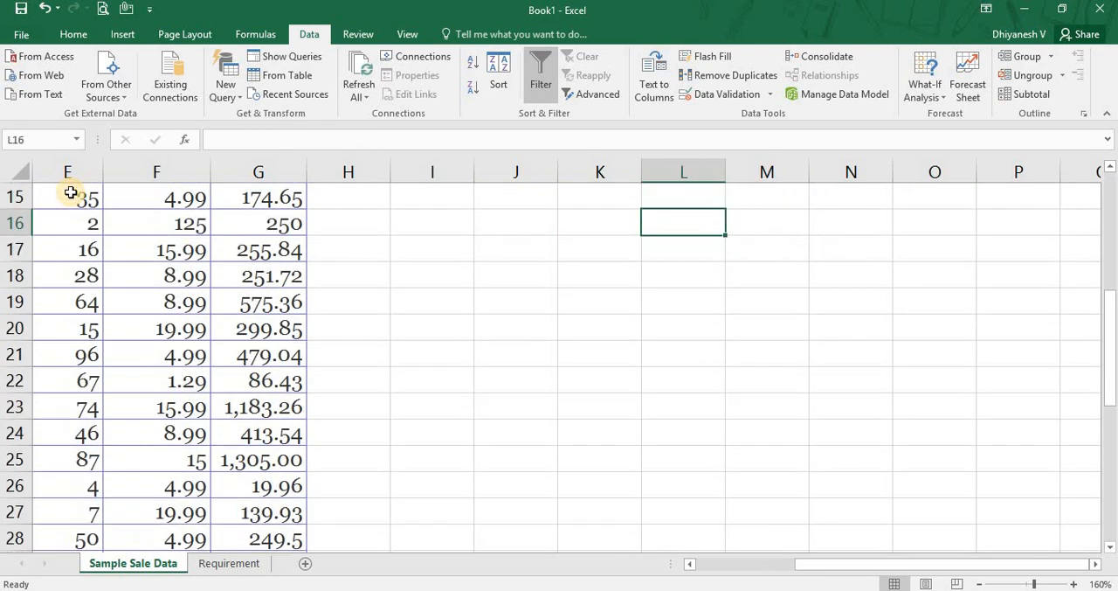
pyautogui.hotkey('ctrl', 'Up')
pyautogui.press('Up')
pyautogui.press('Up')
pyautogui.press('Up')
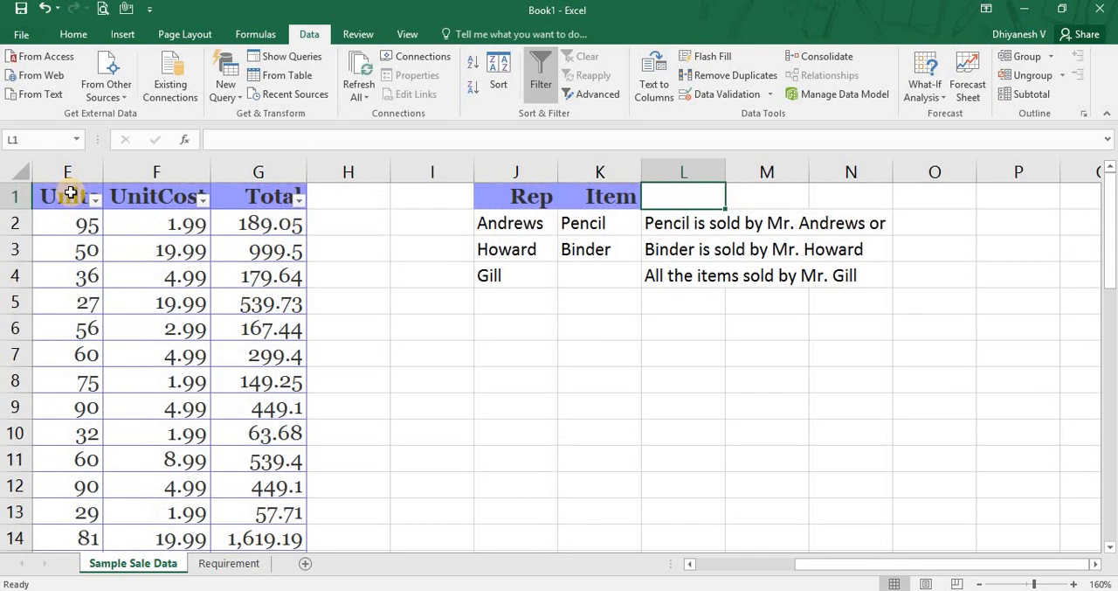
pyautogui.press('Down')
pyautogui.hotkey('shift', 'Down')
pyautogui.hotkey('shift', 'Down')
pyautogui.hotkey('shift', 'Left')
pyautogui.hotkey('shift', 'Left')
pyautogui.press('Delete')
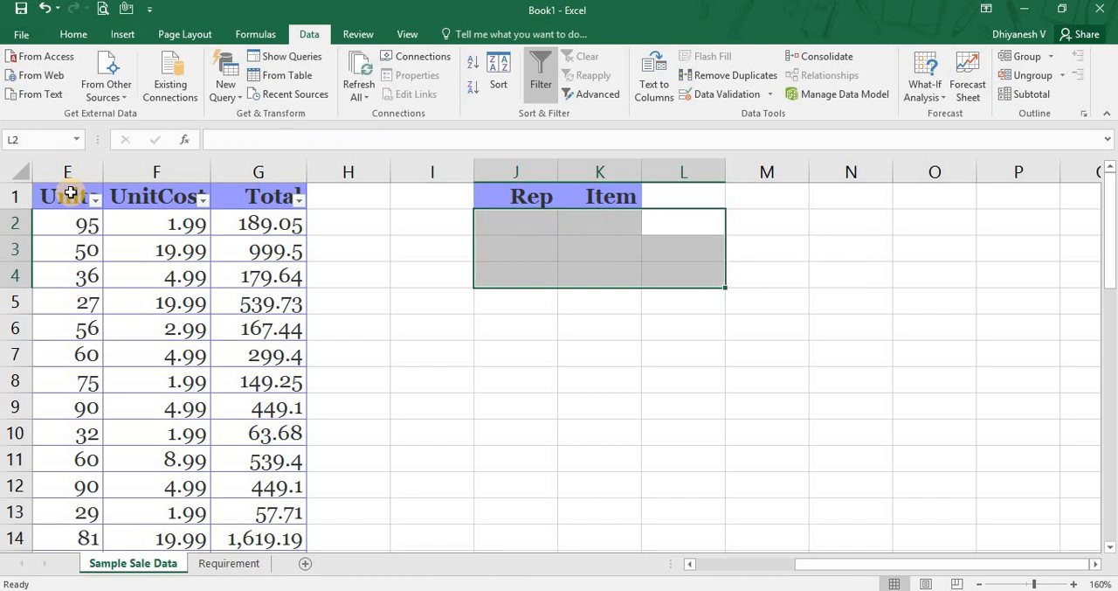
# Enter Pencil as the Item criterion in K2, leaving the Rep criterion in J2 empty.
pyautogui.press('Left')
pyautogui.press('Left')
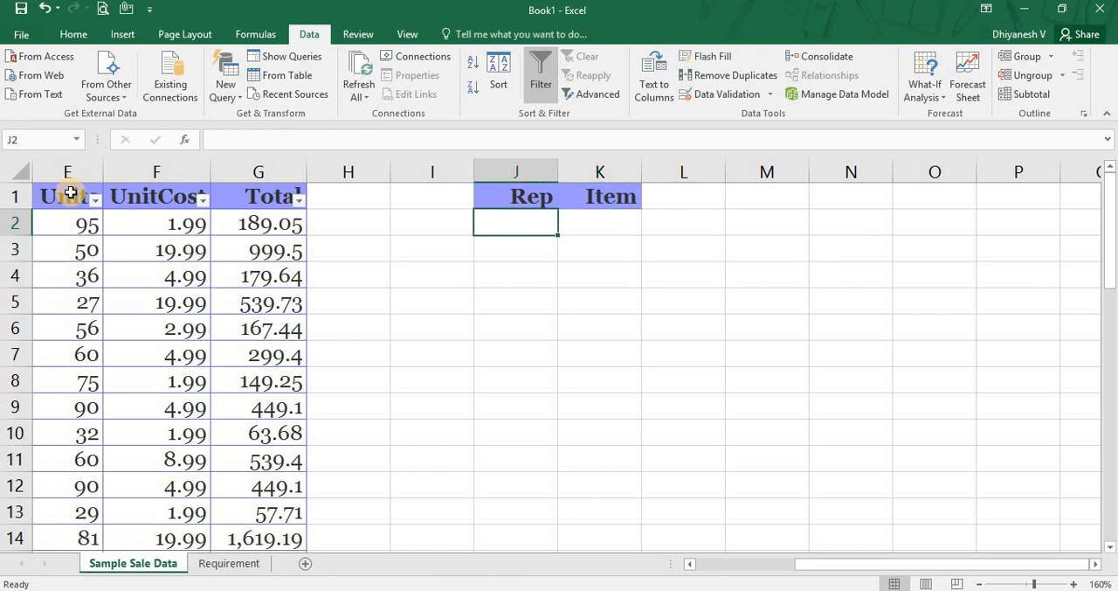
pyautogui.press('Right')
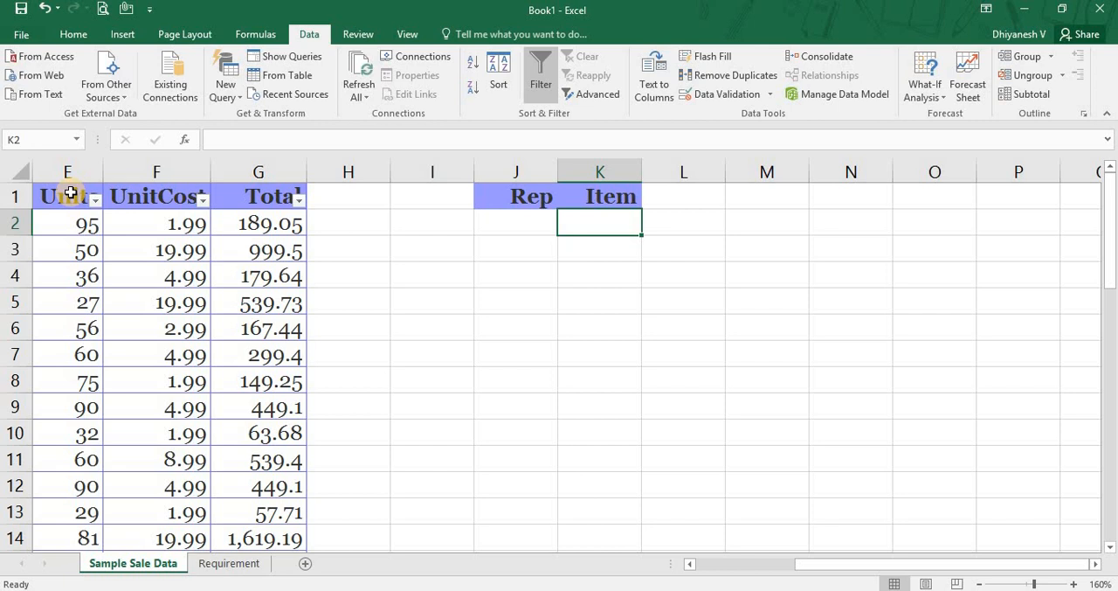
pyautogui.write('Pencil')
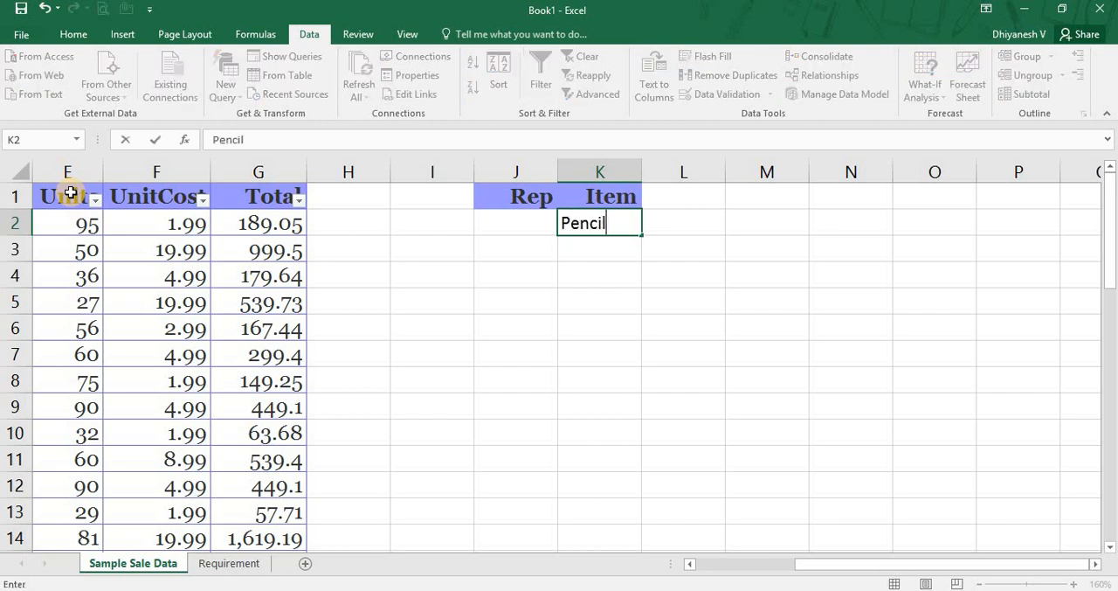
pyautogui.press('Return')
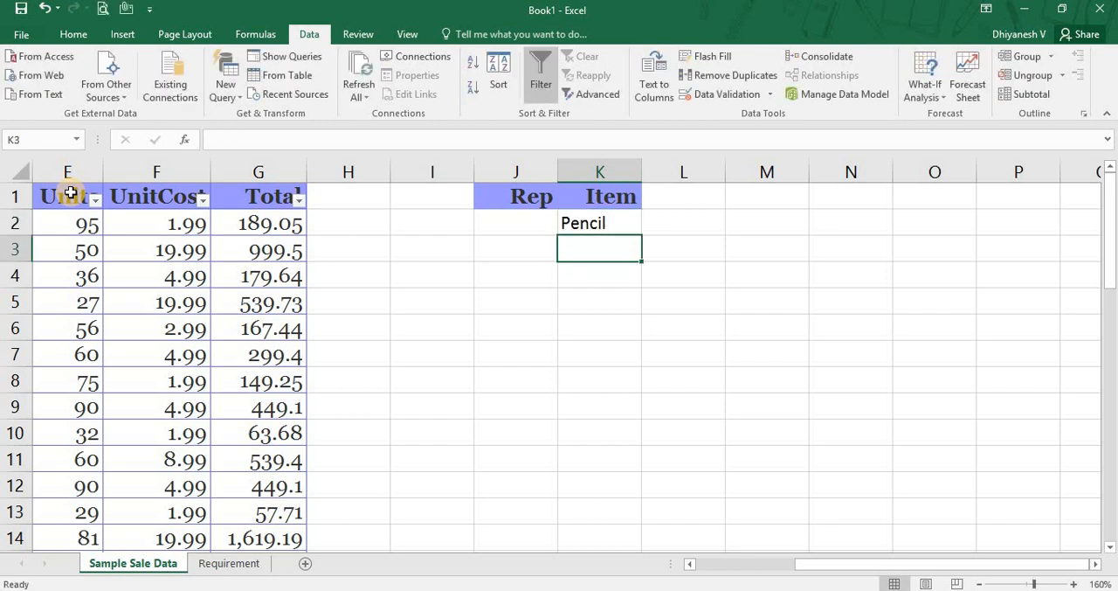
# Try adding a trailing space to the Rep criteria header in J1 and undo the change.
pyautogui.press('Up')
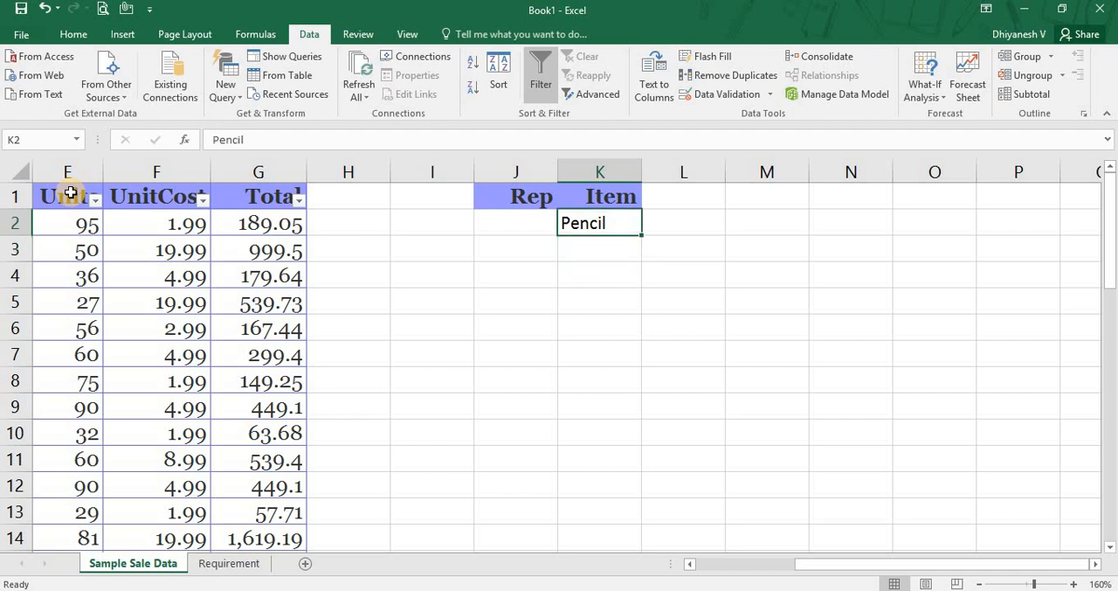
pyautogui.press('Up')
pyautogui.hotkey('shift', 'Left')
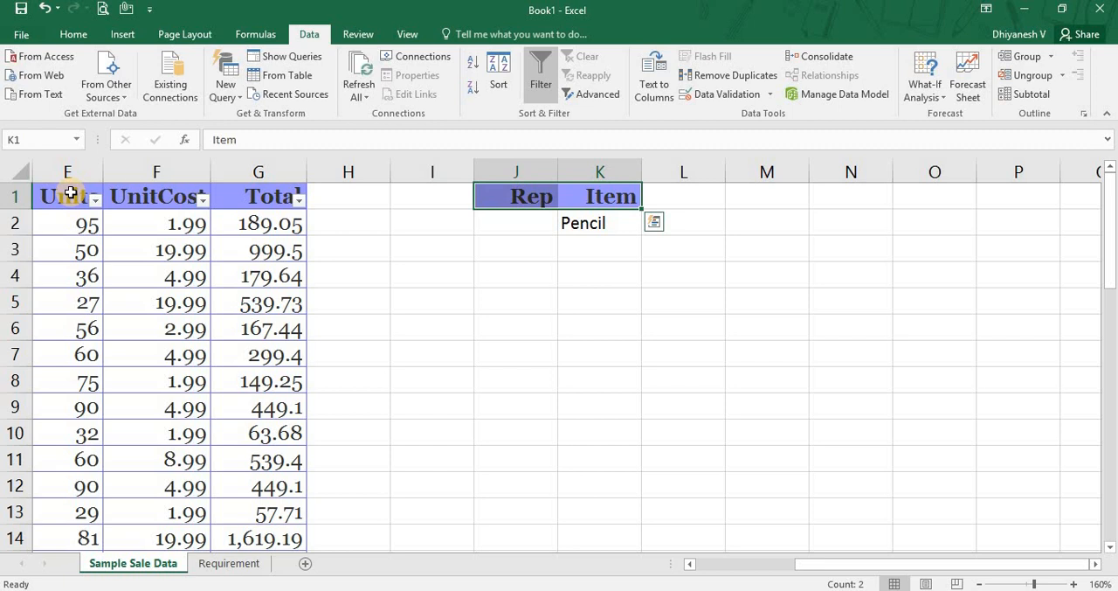
pyautogui.press('Left')
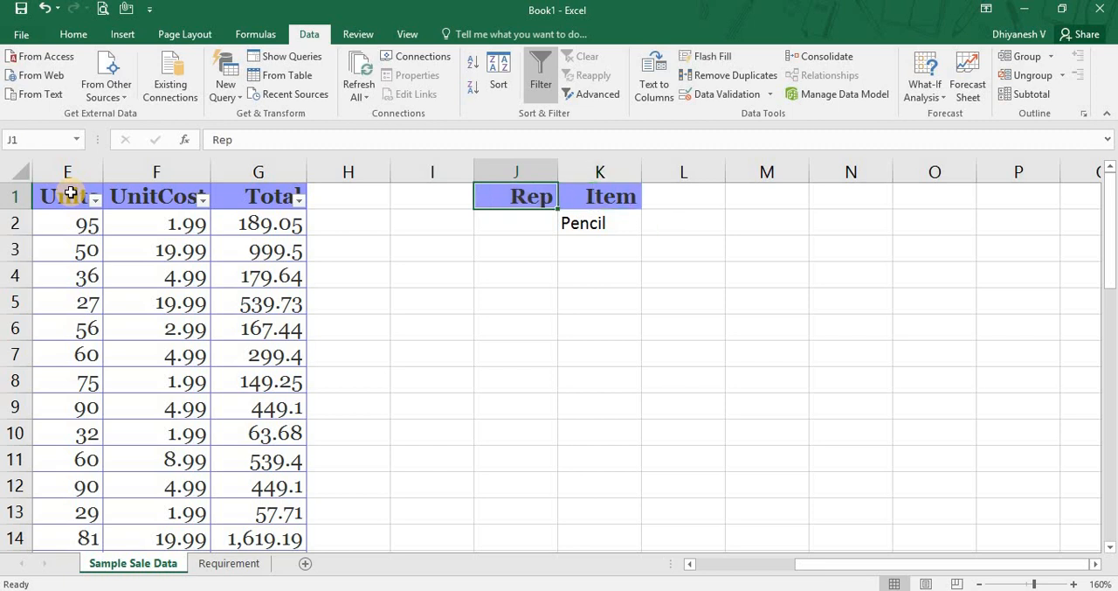
pyautogui.press('F2')
pyautogui.press('Return')
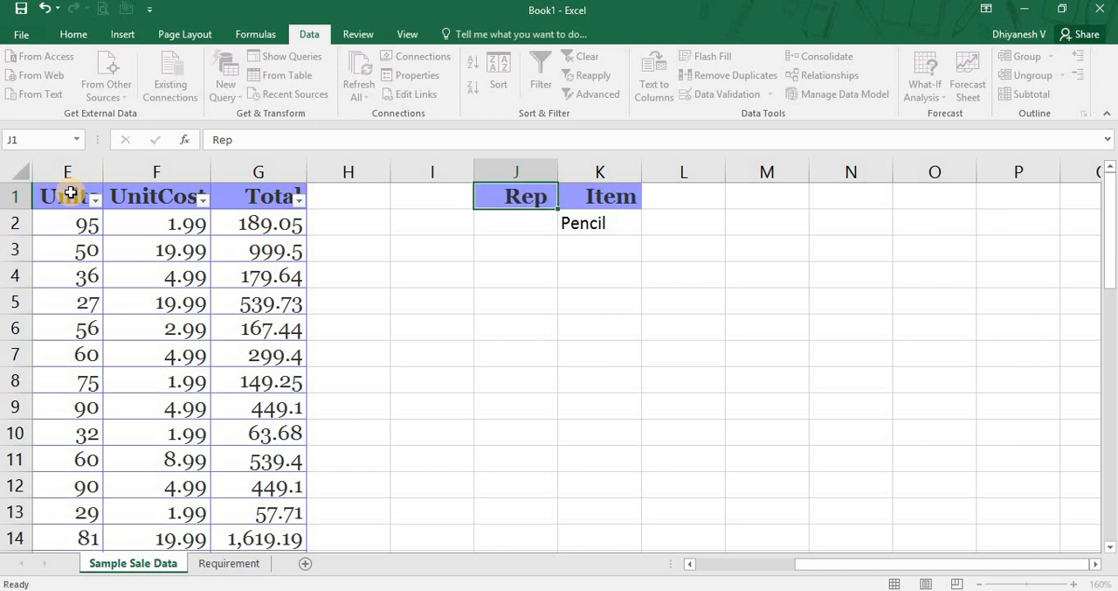
pyautogui.press('Up')
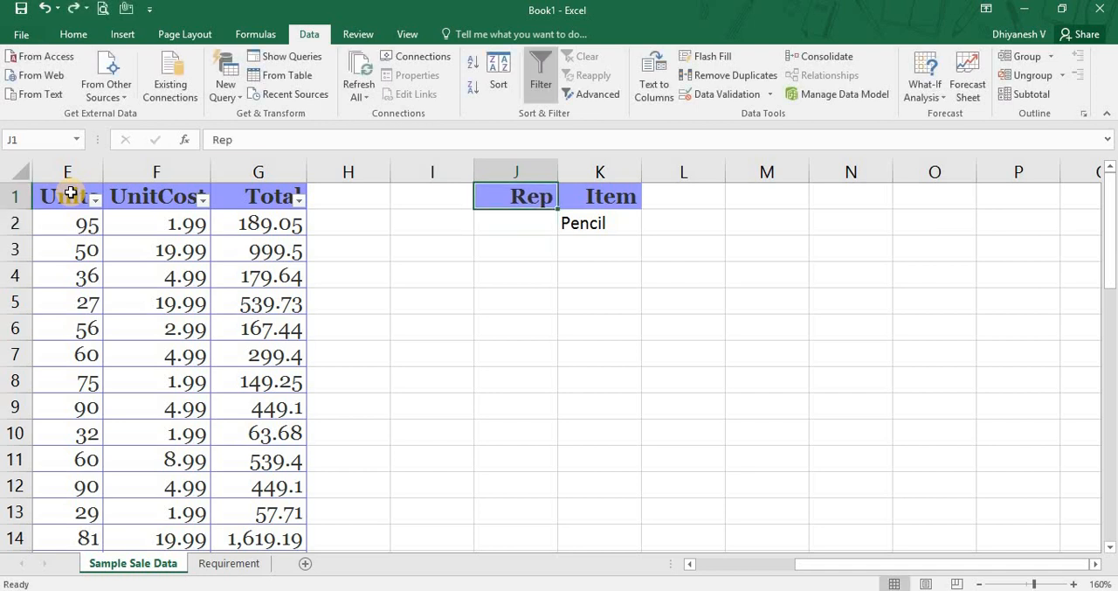
# Add a trailing space to the Item criteria header in K1.
pyautogui.press('Right')
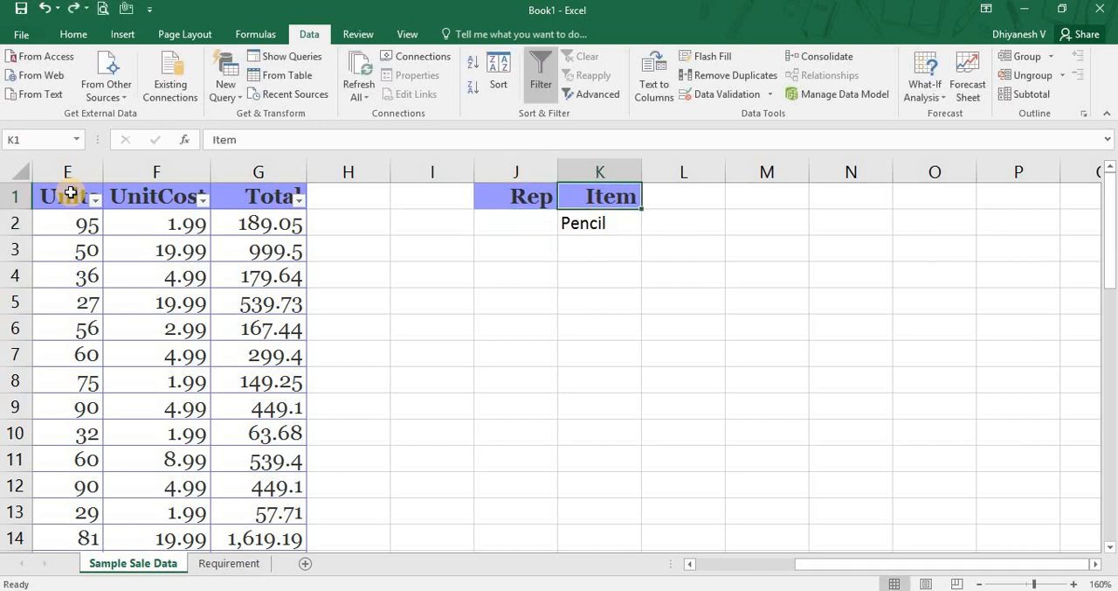
pyautogui.press('F2')
pyautogui.press('Return')
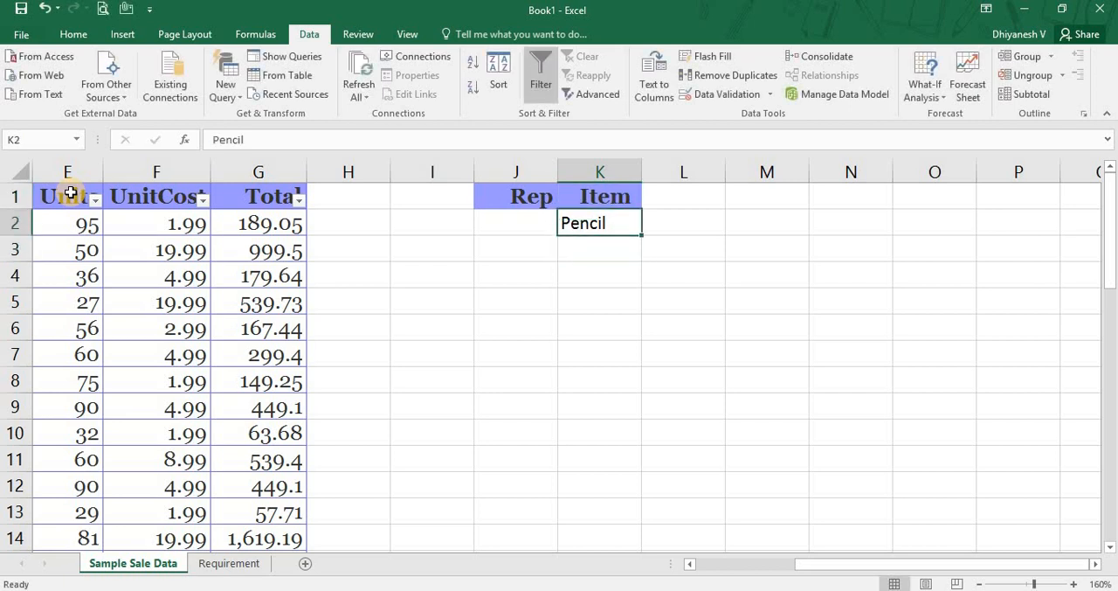
pyautogui.press('Up')
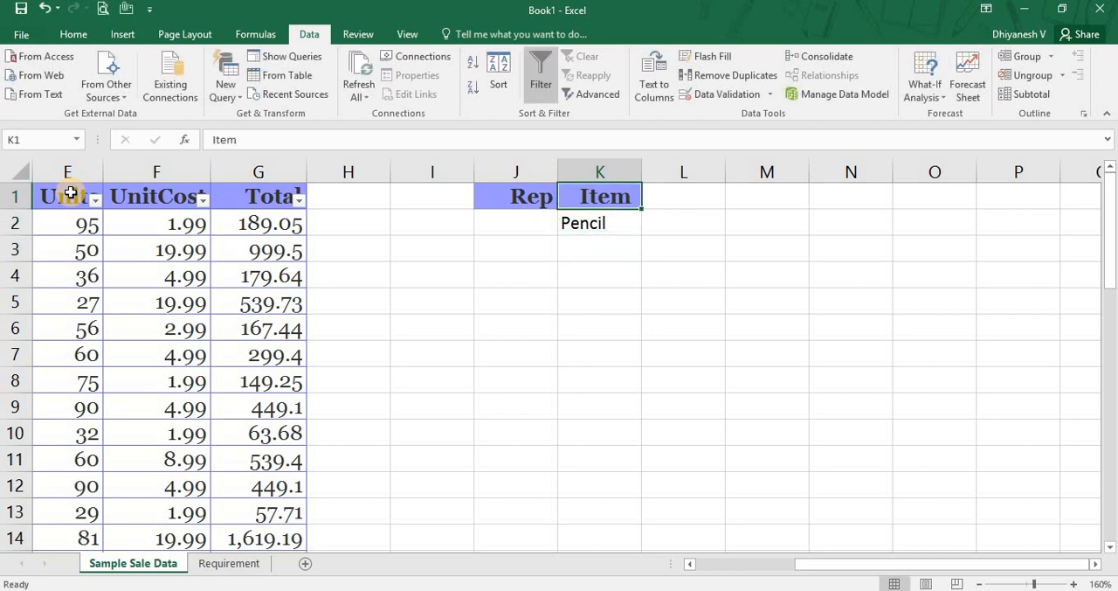
# Apply an in-place Advanced Filter to the sales table A1:G44 with K1:K2 as the criteria range.
pyautogui.click(125, 252)
pyautogui.hotkey('ctrl', 'Home')
pyautogui.hotkey('ctrl', 'shift', 'Right')
pyautogui.hotkey('ctrl', 'shift', 'Down')
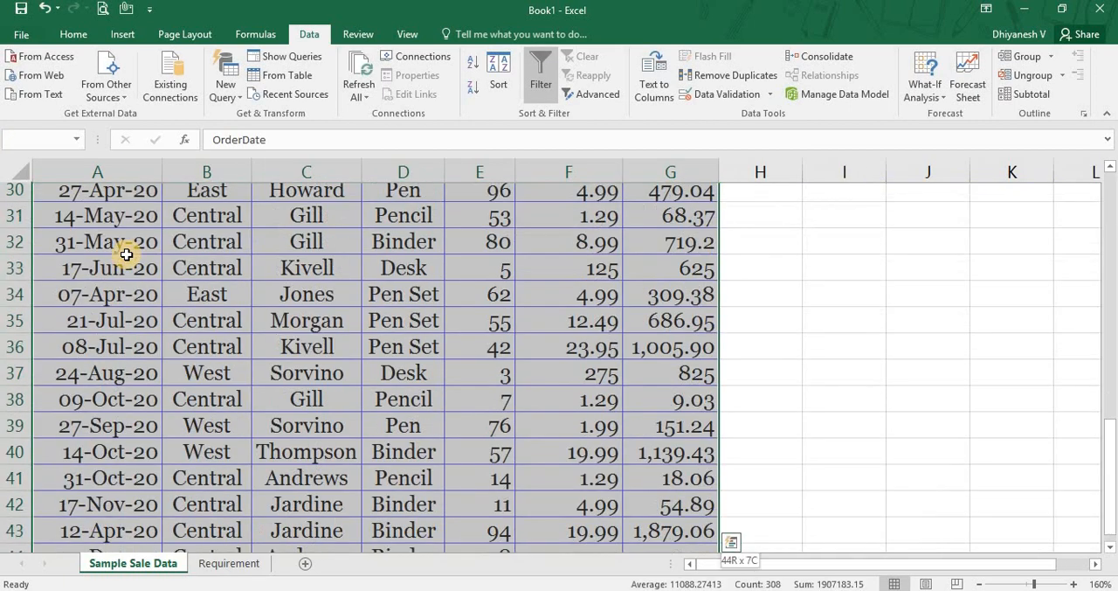
pyautogui.click(580, 101)
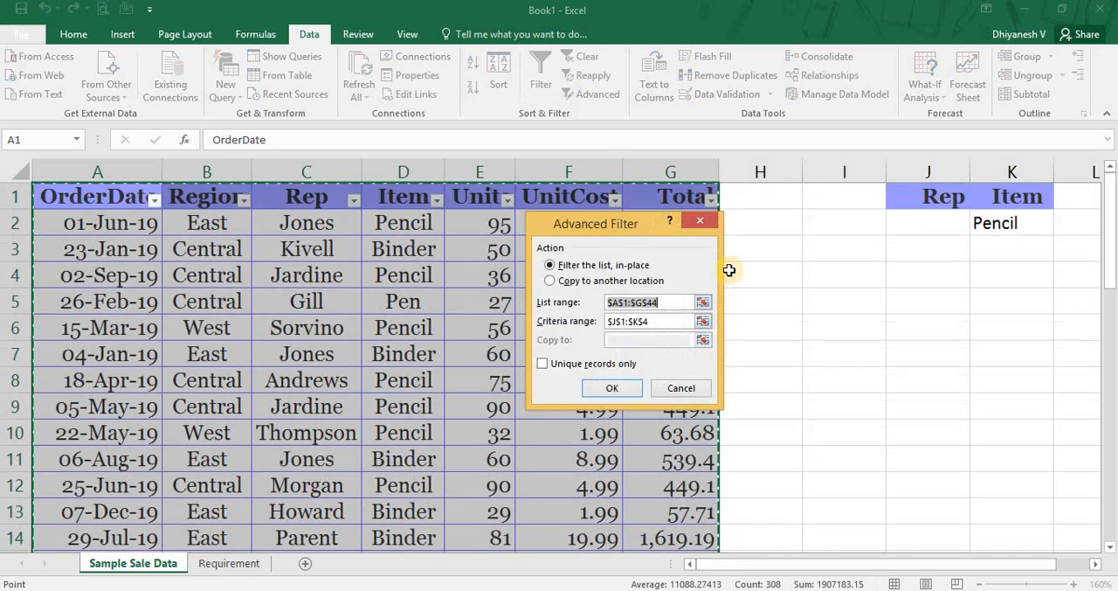
pyautogui.click(703, 323)
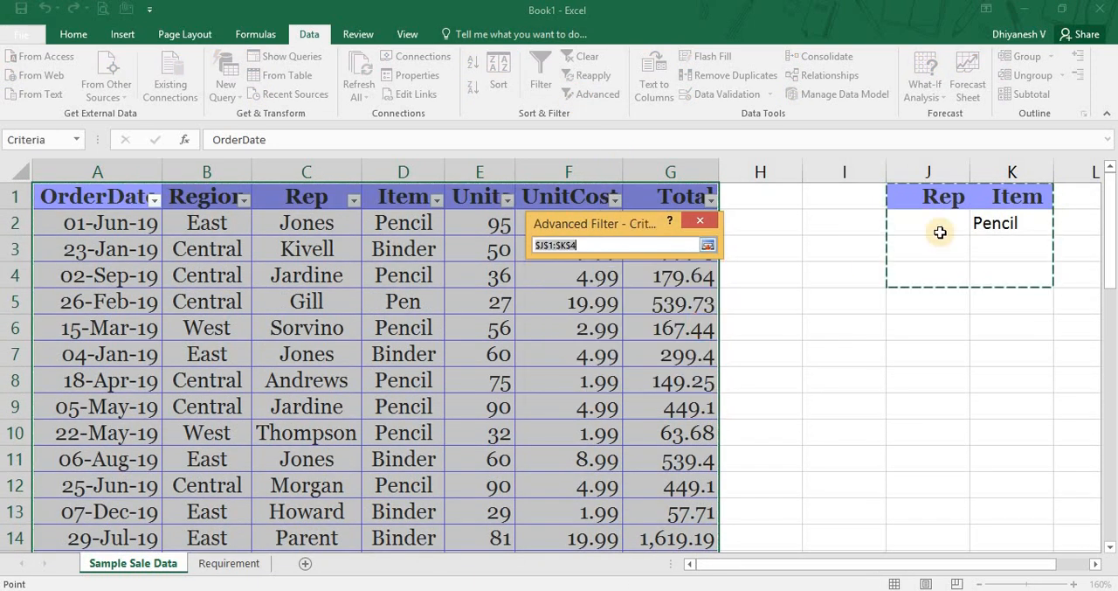
pyautogui.moveTo(1023, 205); pyautogui.dragTo(1028, 221)
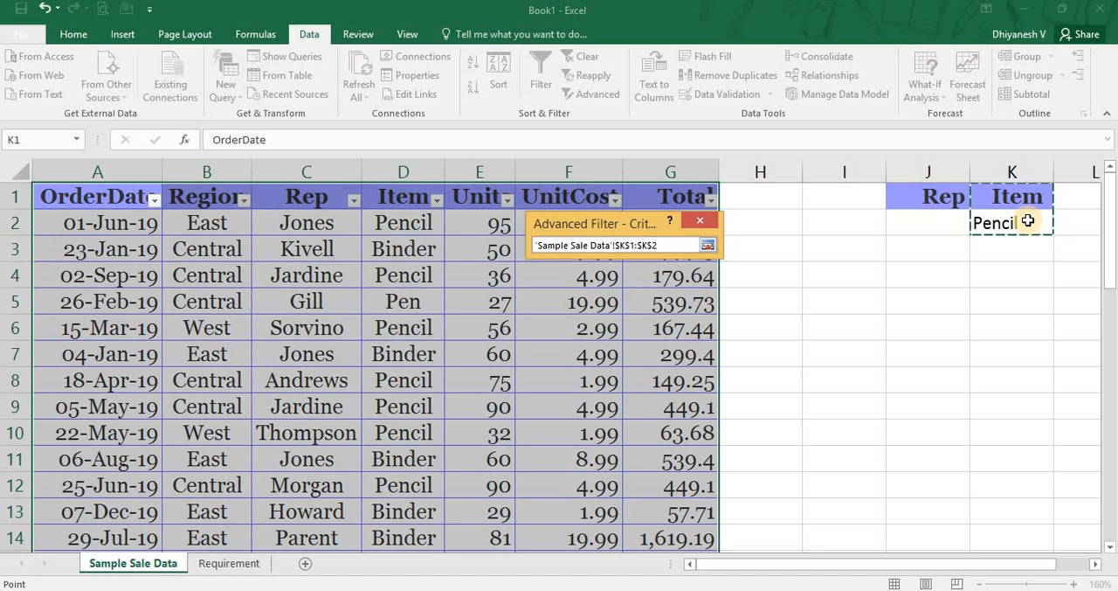
pyautogui.press('Return')
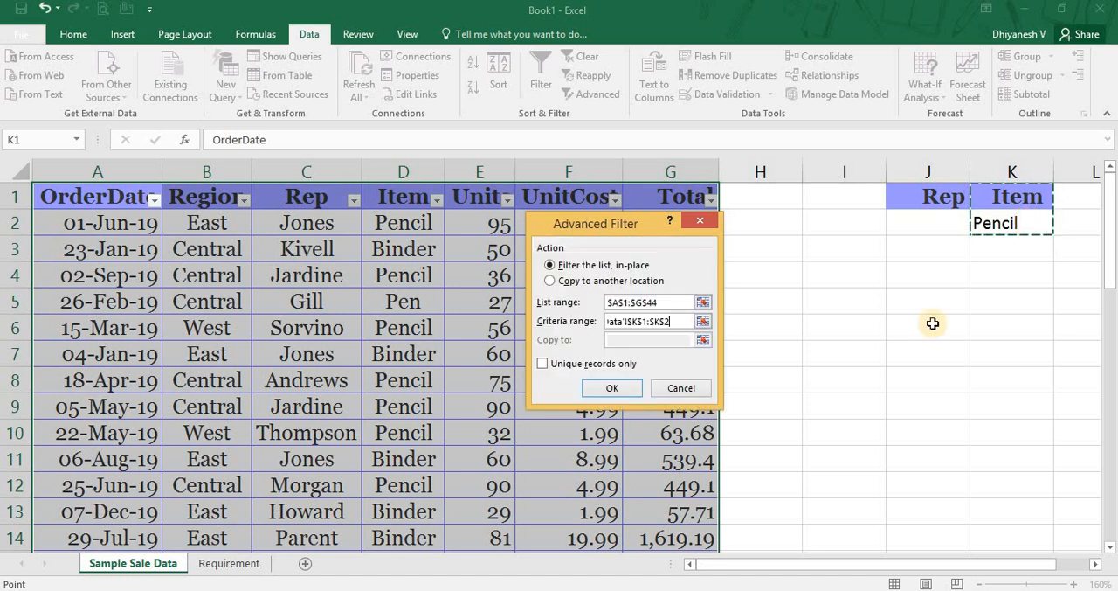
pyautogui.click(600, 388)
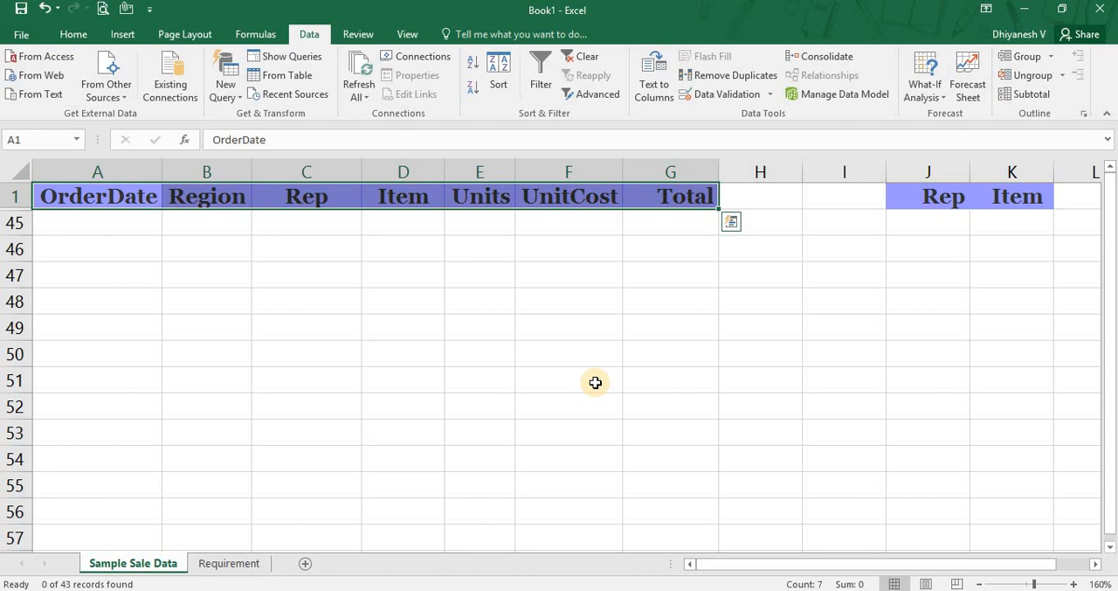
# Compare the Item criteria header in K1 with the table header in D1, and clear the advanced filter.
pyautogui.click(1021, 194)
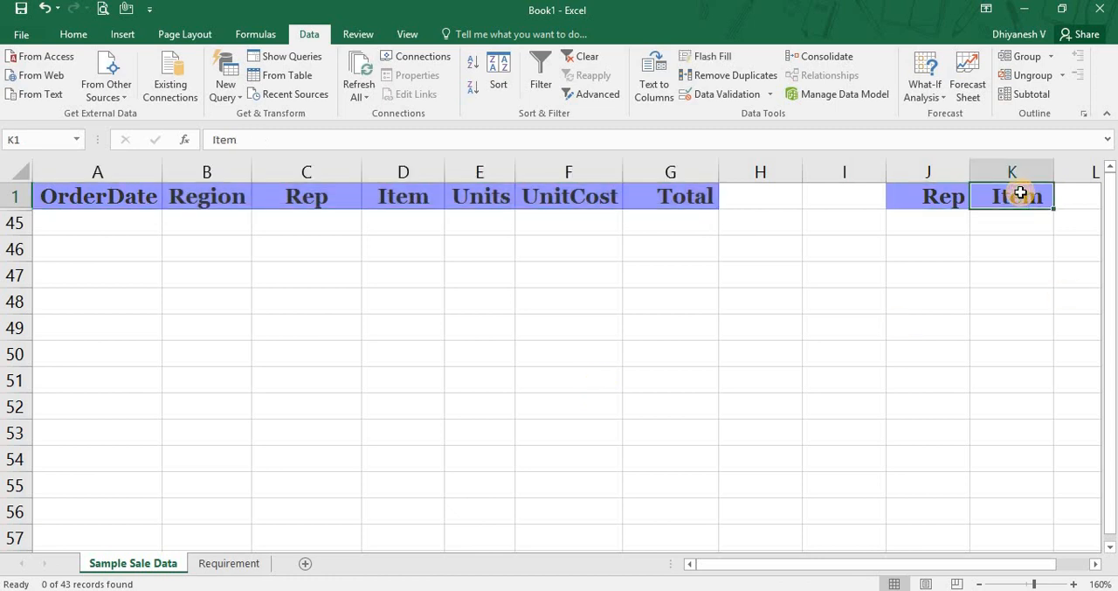
pyautogui.click(429, 193)
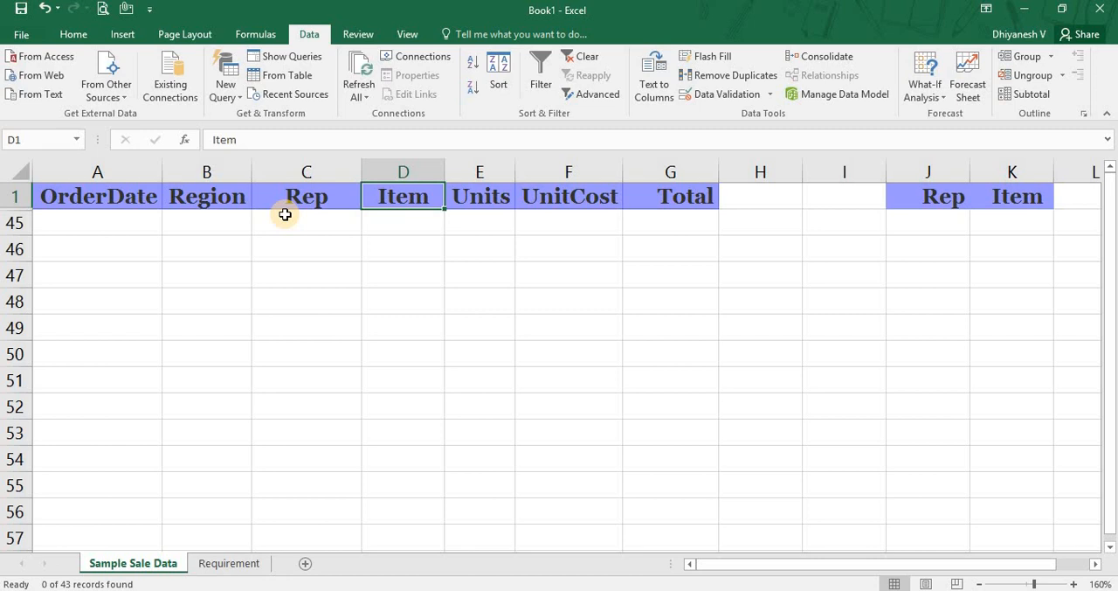
pyautogui.press('Down')
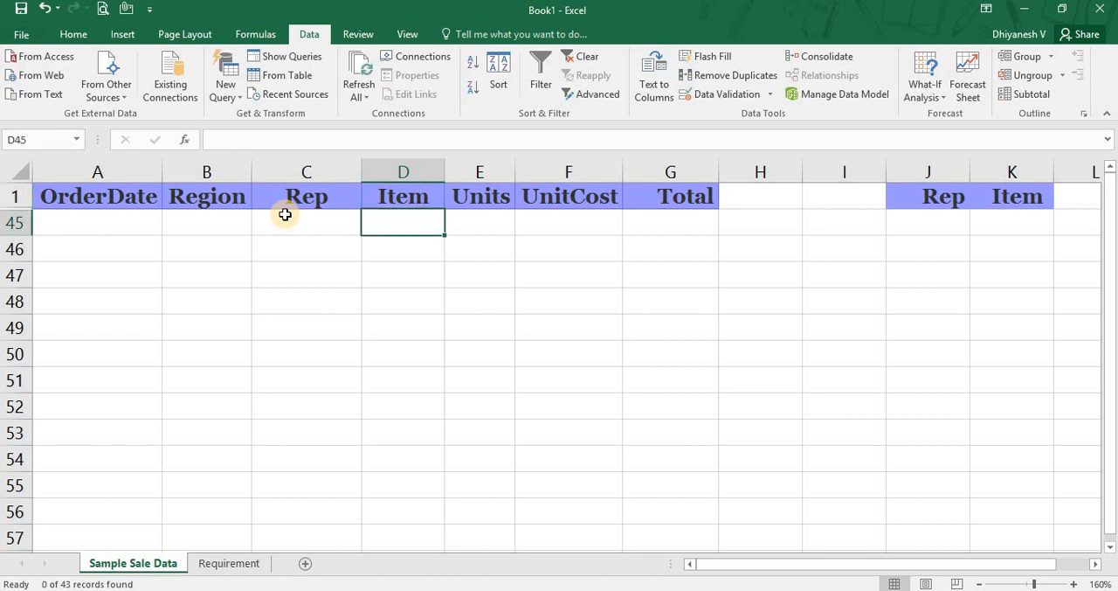
pyautogui.click(569, 56)
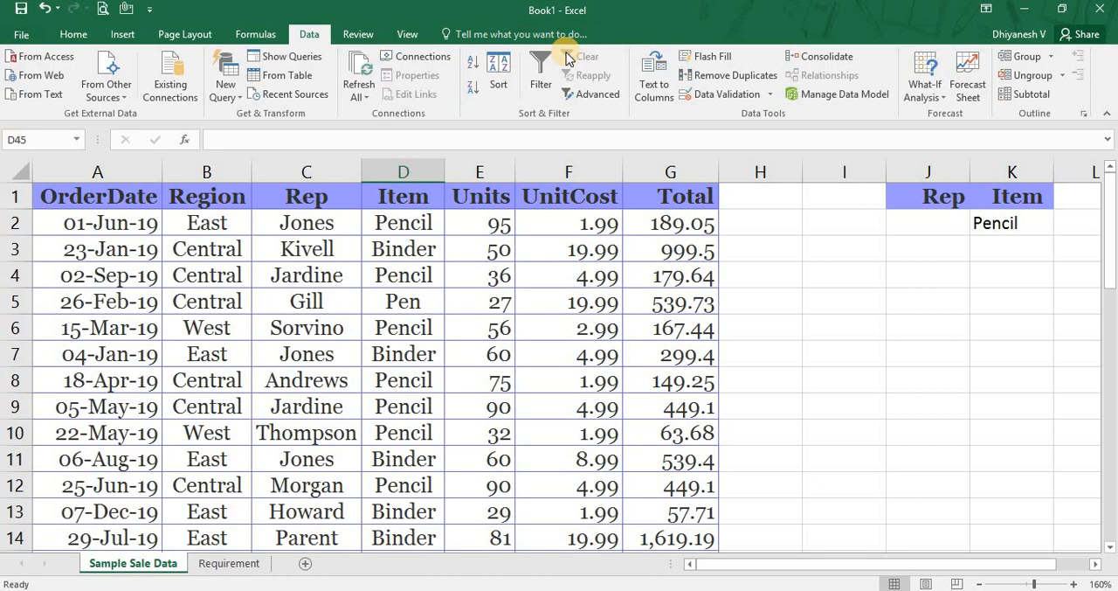
# Copy the Item header from D1 and paste it as values only into the criteria header cell K1.
pyautogui.click(387, 192)
pyautogui.hotkey('ctrl', 'c')
pyautogui.press('Right')
pyautogui.press('Right')
pyautogui.press('Right')
pyautogui.press('Right')
pyautogui.press('Right')
pyautogui.press('Right')
pyautogui.press('Right')
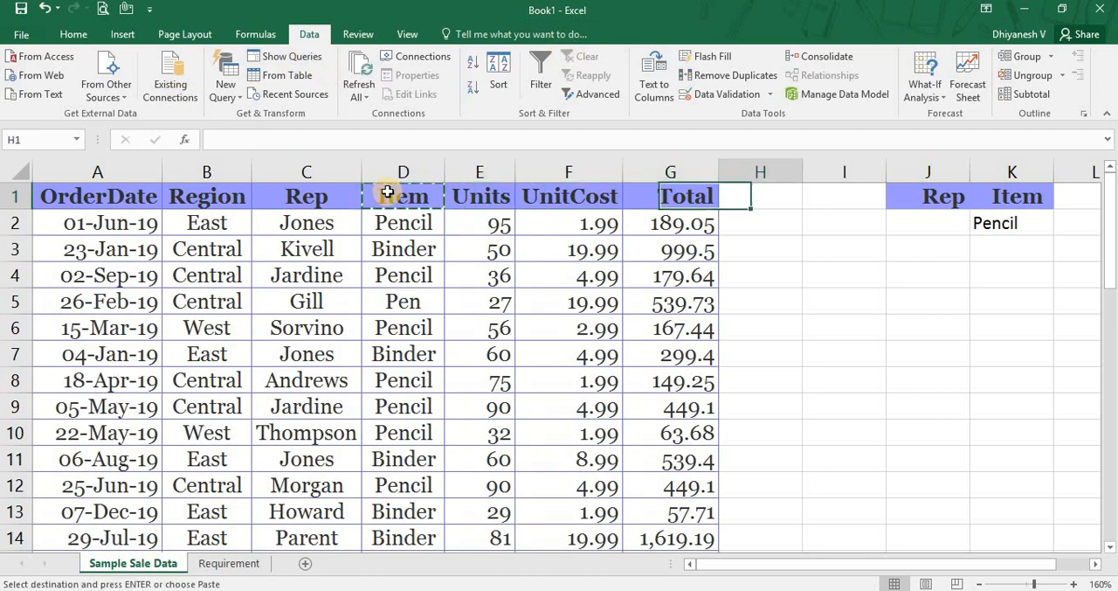
pyautogui.hotkey('ctrl', 'alt', 'v')
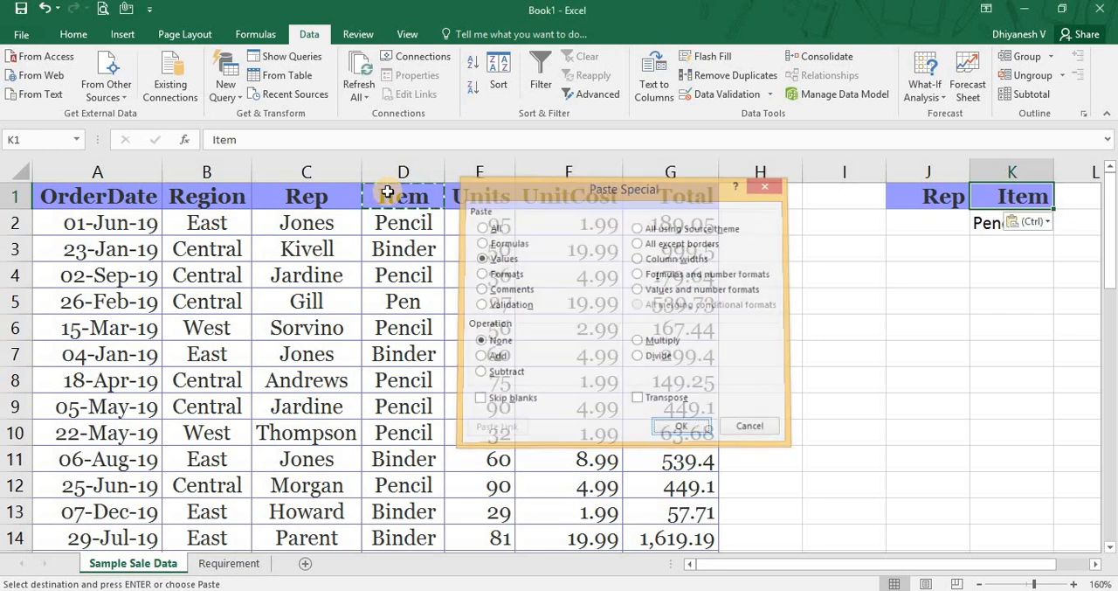
pyautogui.press('Return')
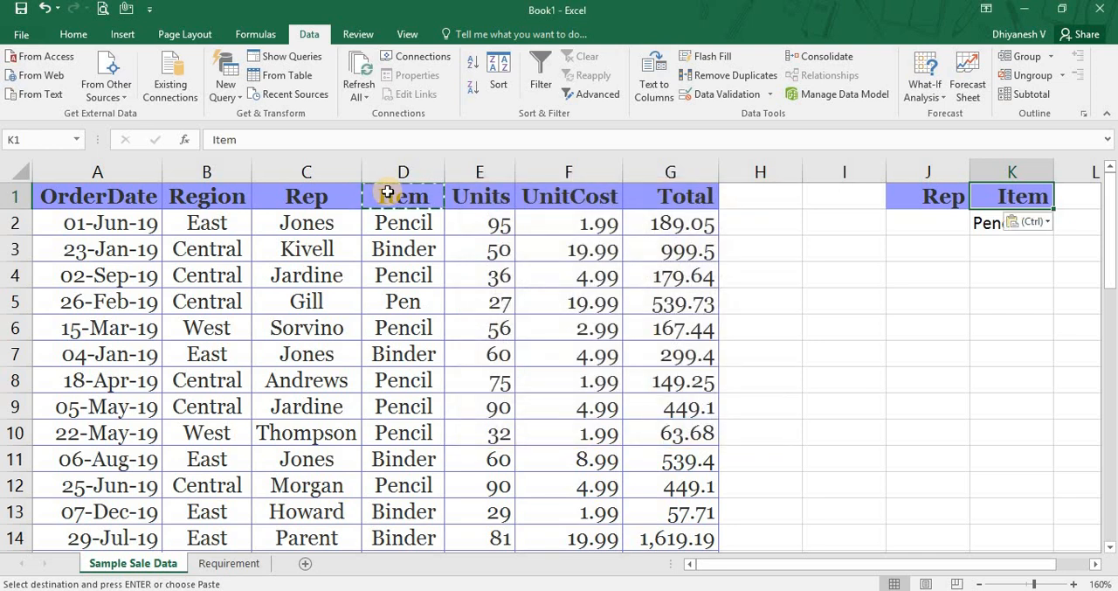
pyautogui.press('Escape')
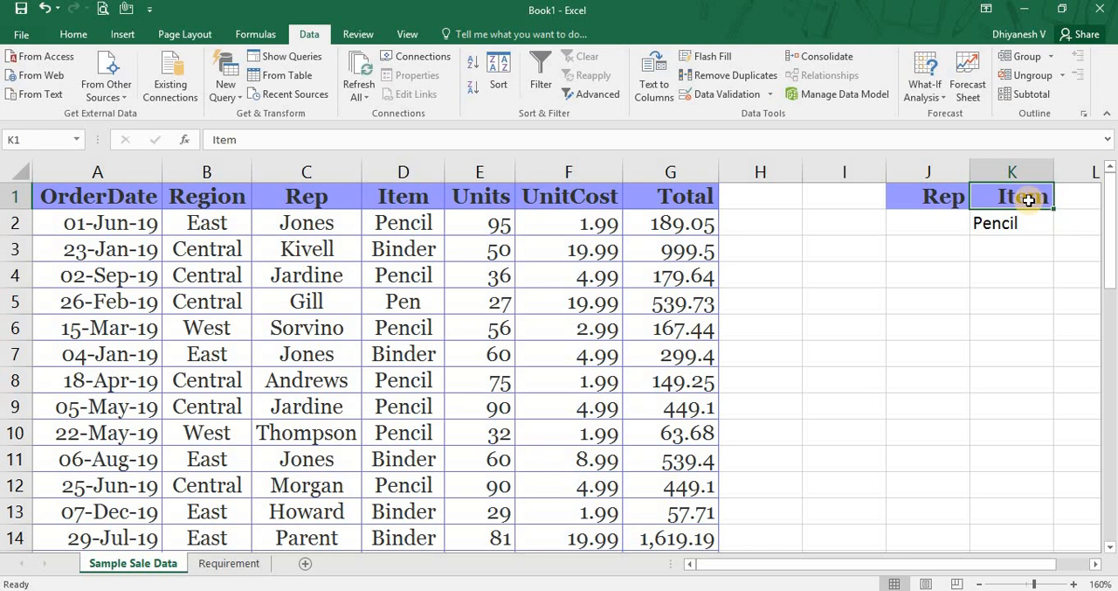
# Enter an equals sign (=) in cell J4, below the criteria headers, to start a list of operators.
pyautogui.hscroll(5, 1029, 200)
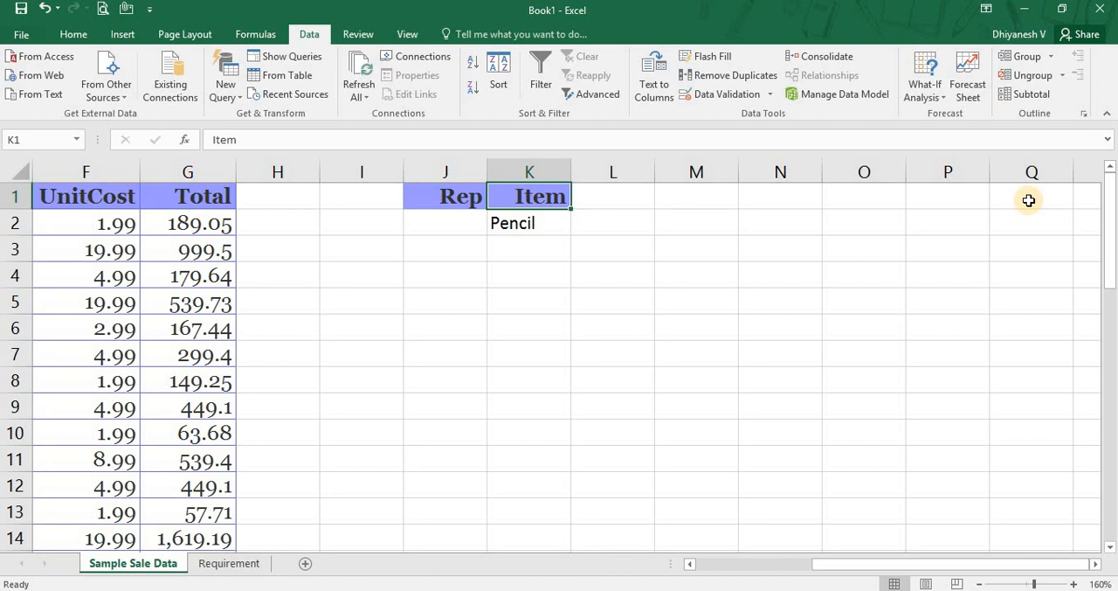
pyautogui.press('Down')
pyautogui.press('Down')
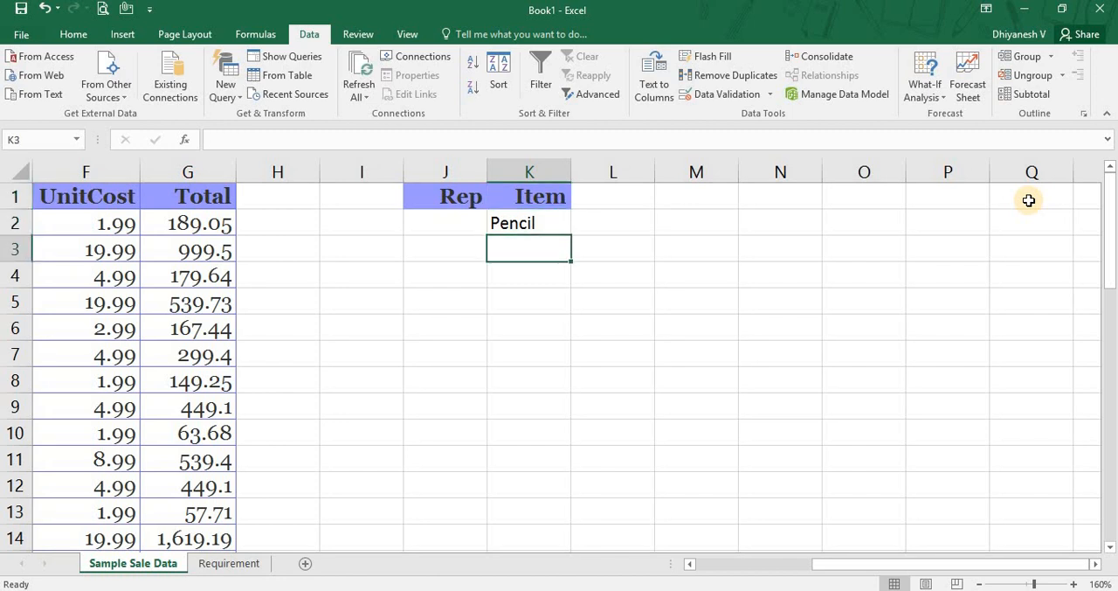
pyautogui.press('Left')
pyautogui.press('Down')
pyautogui.write('=')
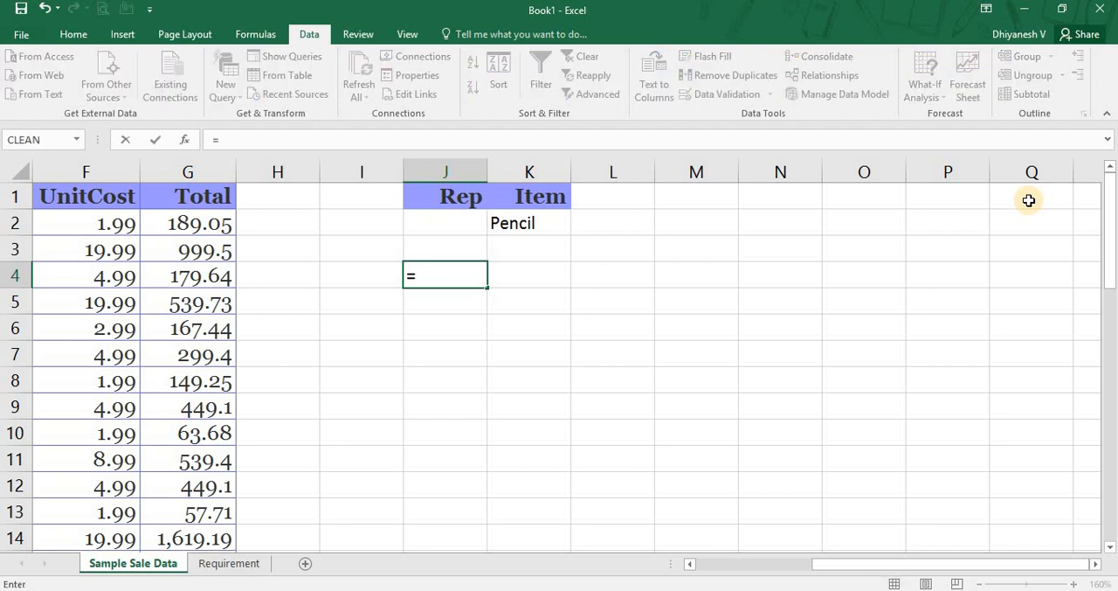
pyautogui.press('Return')
pyautogui.press('Up')
pyautogui.press('Left')
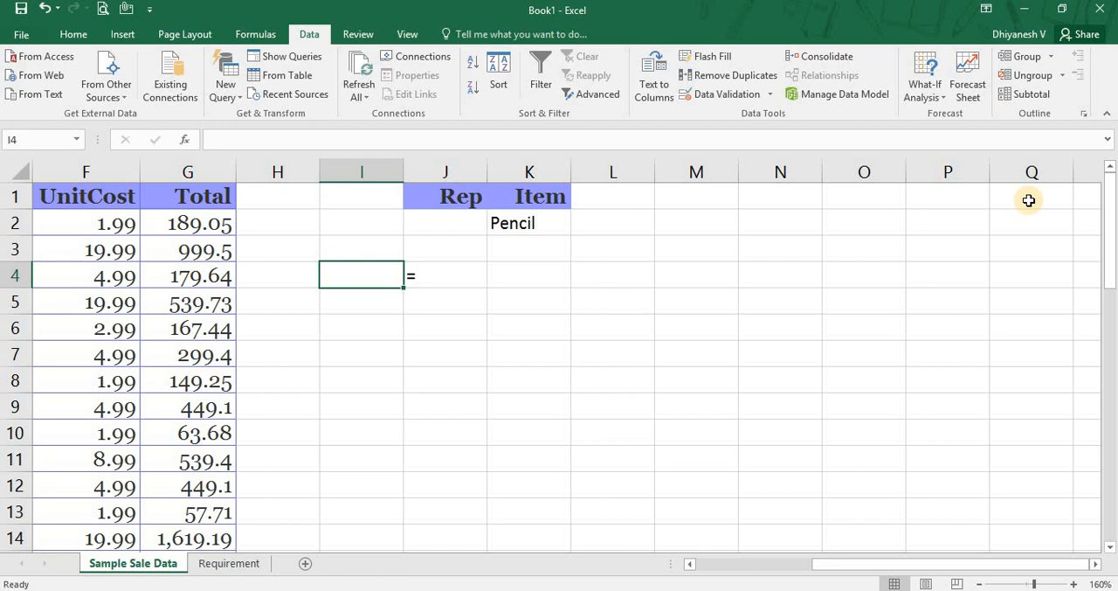
pyautogui.write('A')
pyautogui.press('pagedown')
pyautogui.press('pageup')
pyautogui.press('Delete')
pyautogui.press('Down')
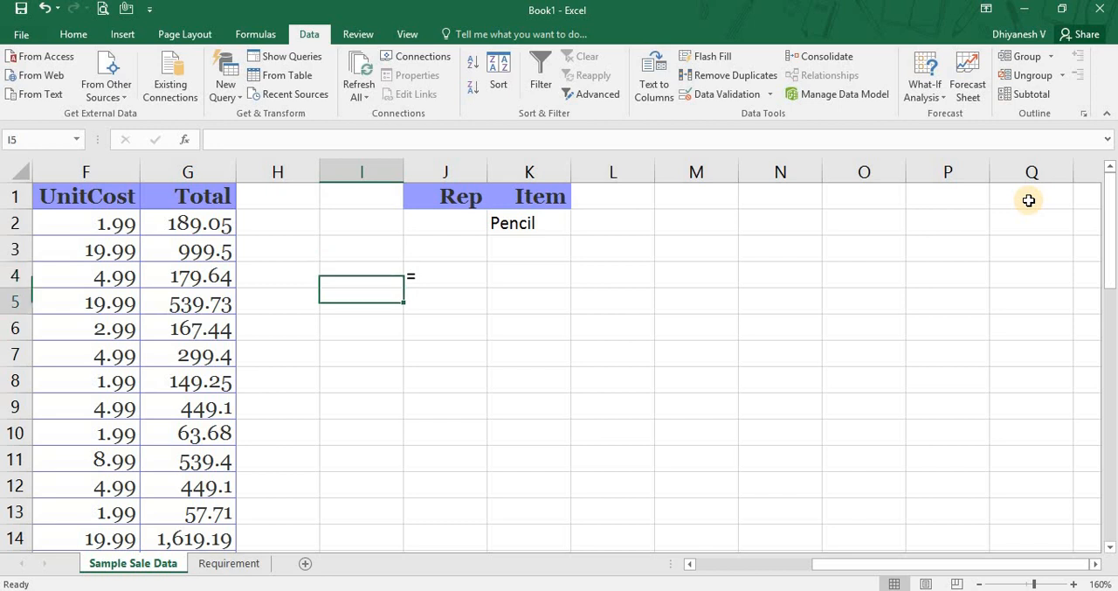
pyautogui.press('Right')
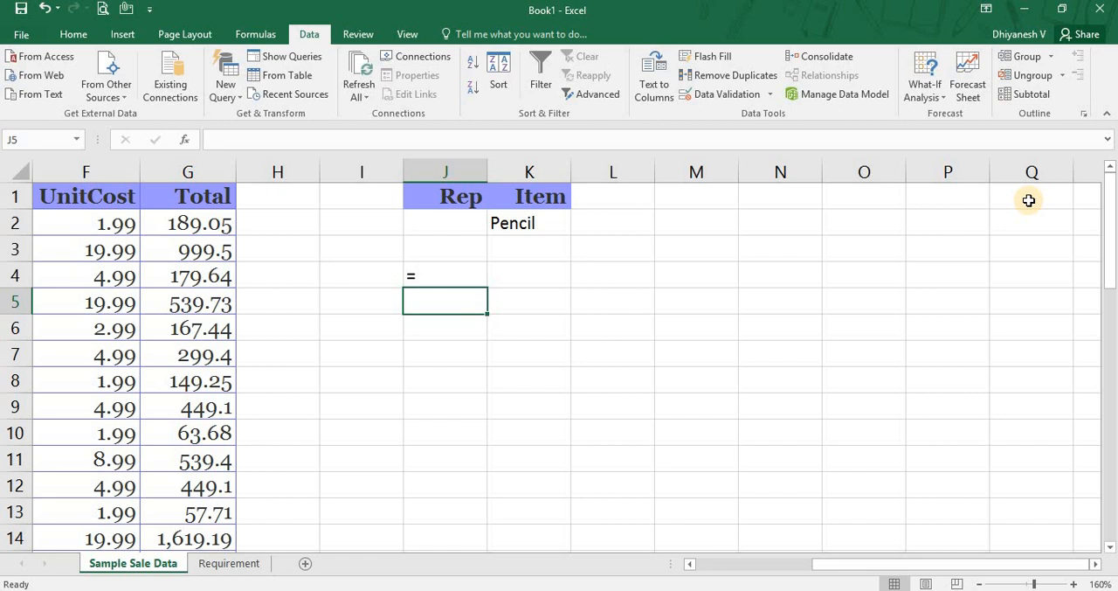
# Enter the not-equal operator (<>) in cell J5, directly below the equals sign.
pyautogui.write('<>')
pyautogui.press('Return')
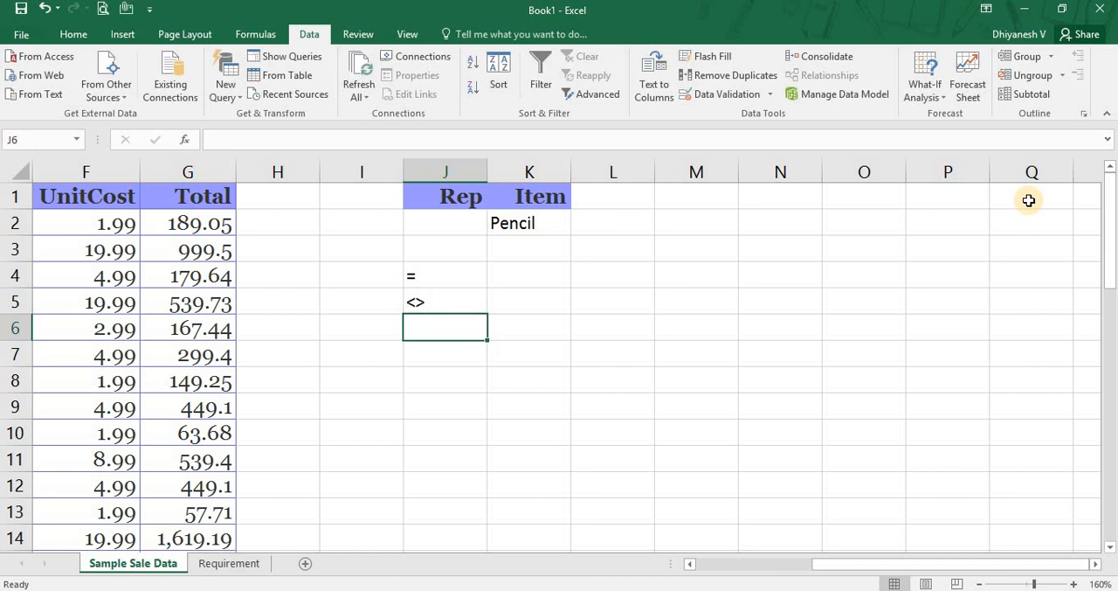
pyautogui.press('Up')
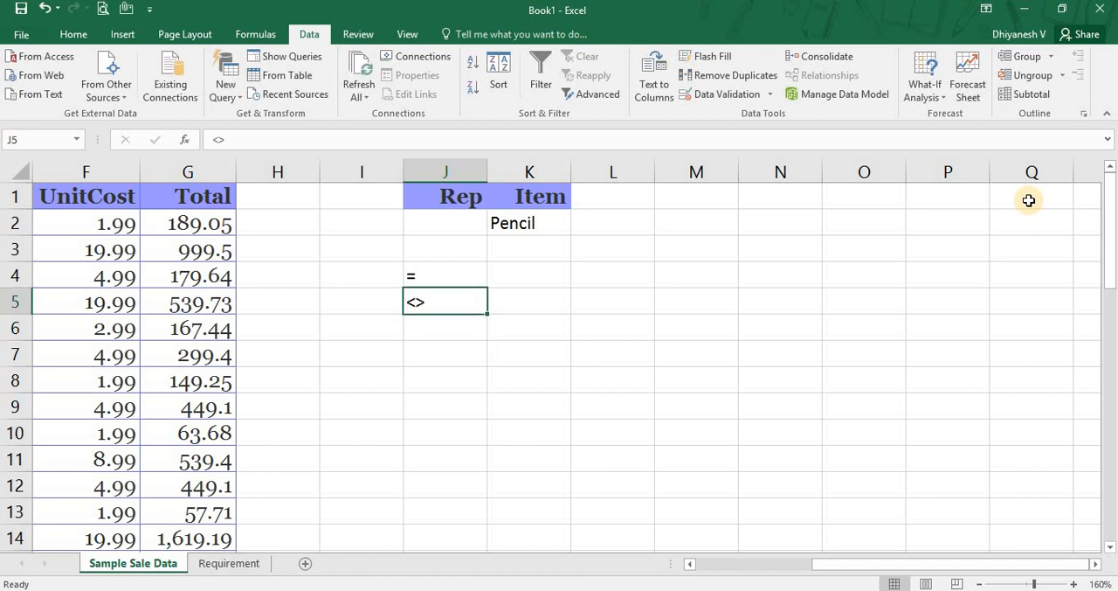
# Enter the test number 3 in cell J7 and the comparison formula =J7=3 in the adjacent cell K7.
pyautogui.press('Down')
pyautogui.press('Down')
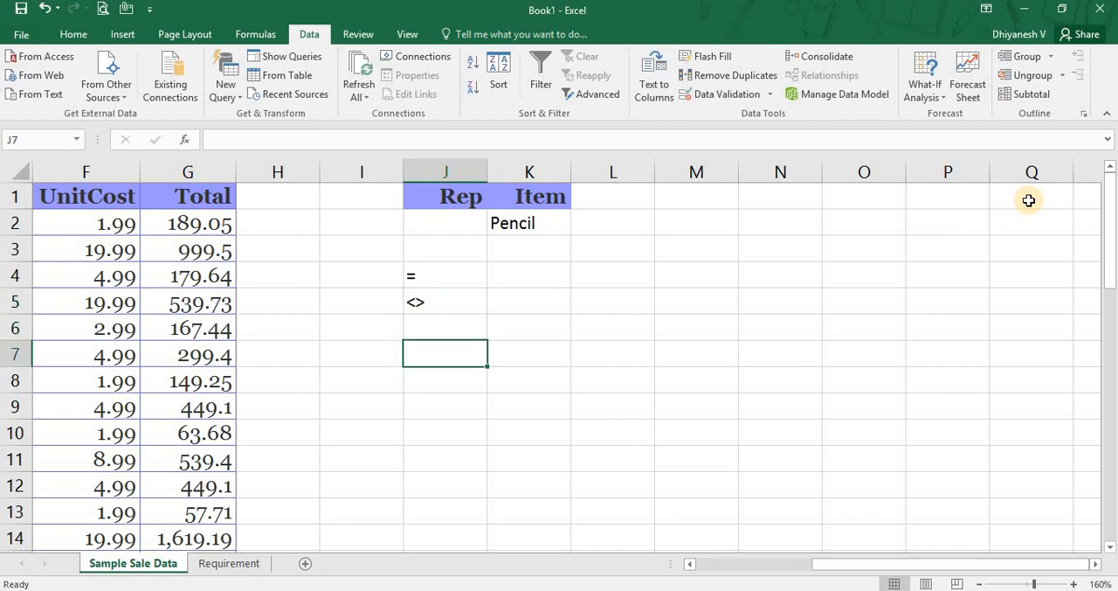
pyautogui.write('3')
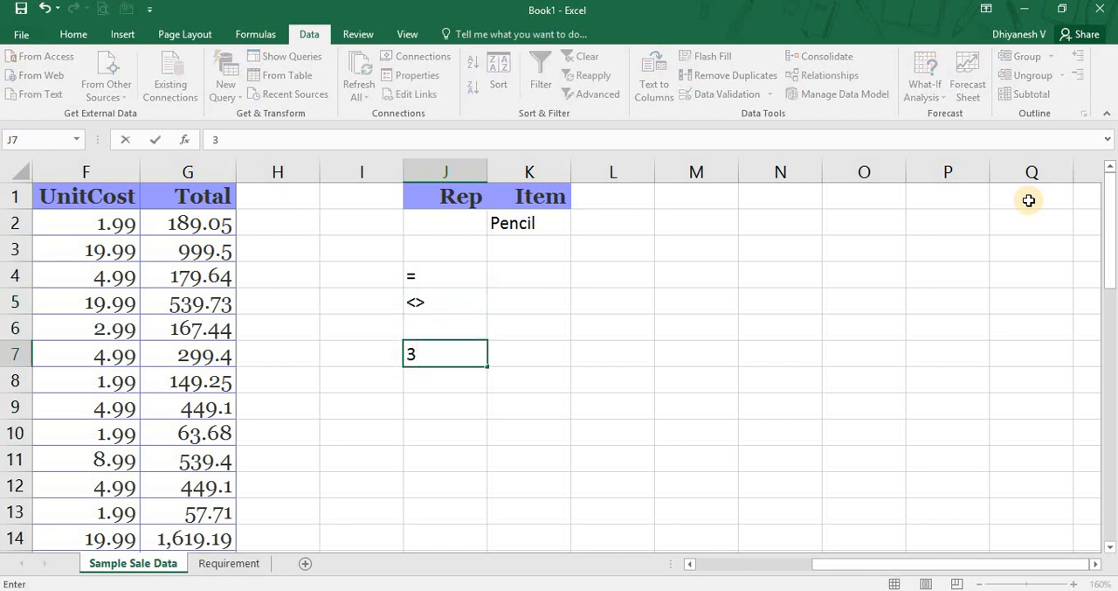
pyautogui.hotkey('ctrl', 'Return')
pyautogui.press('Right')
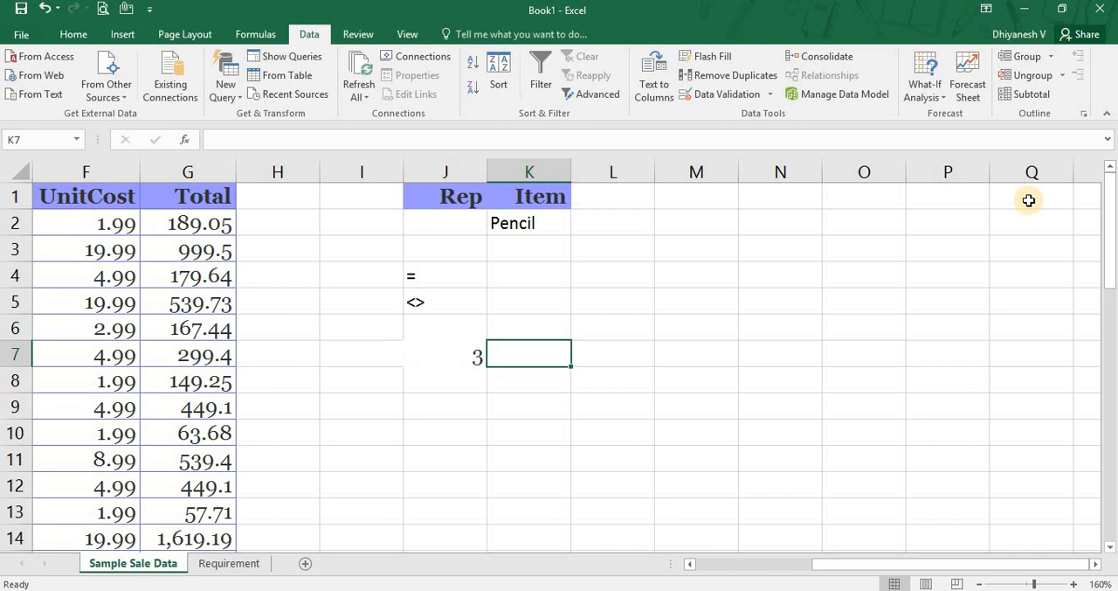
pyautogui.write('=')
pyautogui.press('Left')
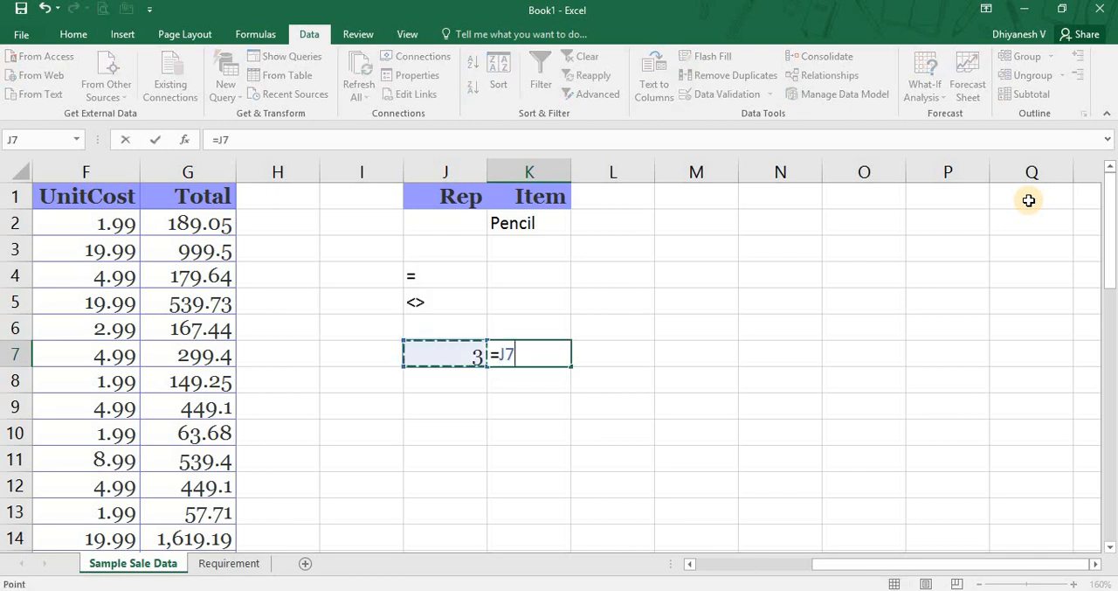
pyautogui.write('=')
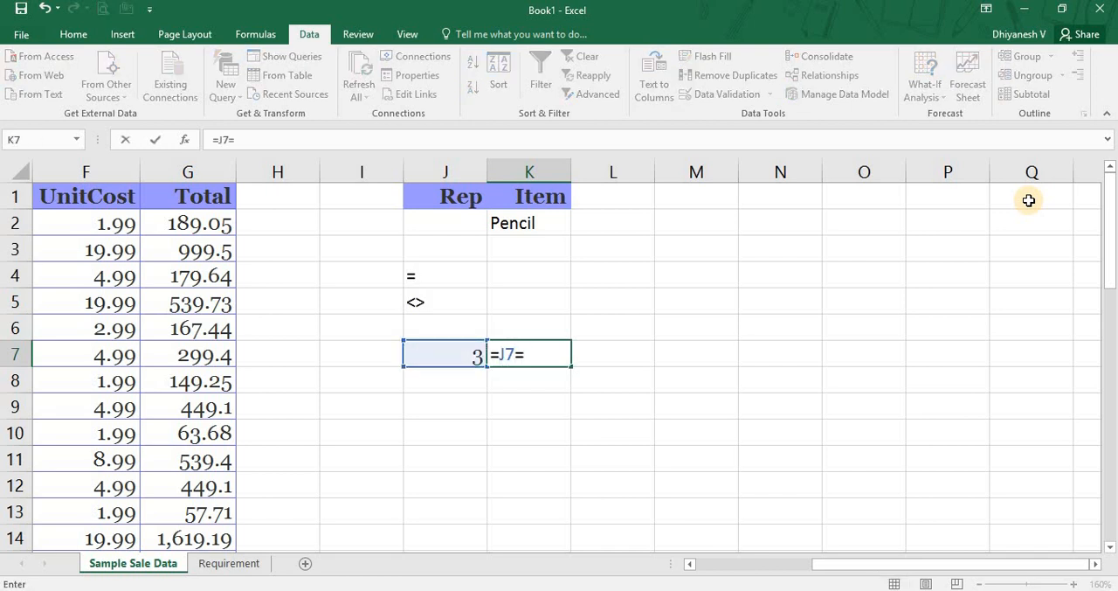
pyautogui.write('3')
pyautogui.press('Return')
pyautogui.press('Up')
pyautogui.press('Right')
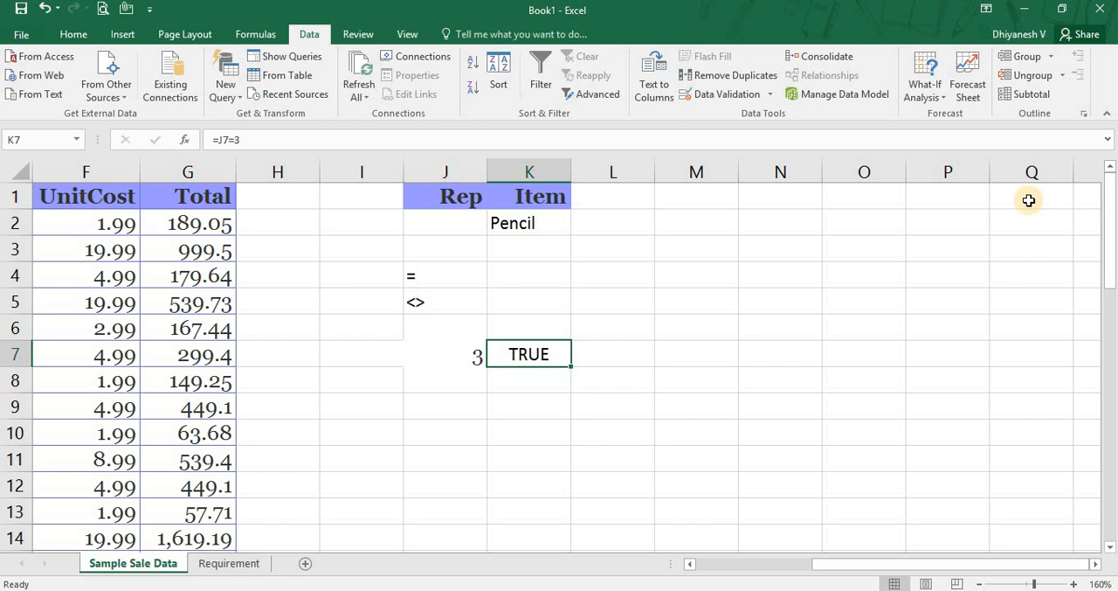
# Replace the equality operator in K7's formula with the not-equal operator, making it =J7<>3.
pyautogui.press('F2')
pyautogui.press('Left')
pyautogui.hotkey('shift', 'Left')
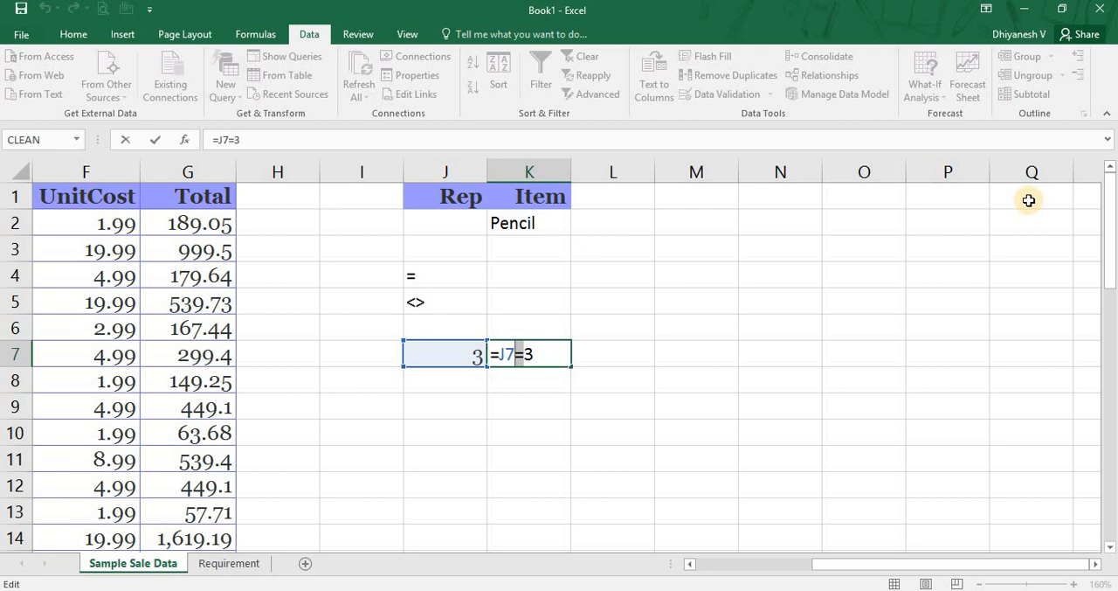
pyautogui.write('<>')
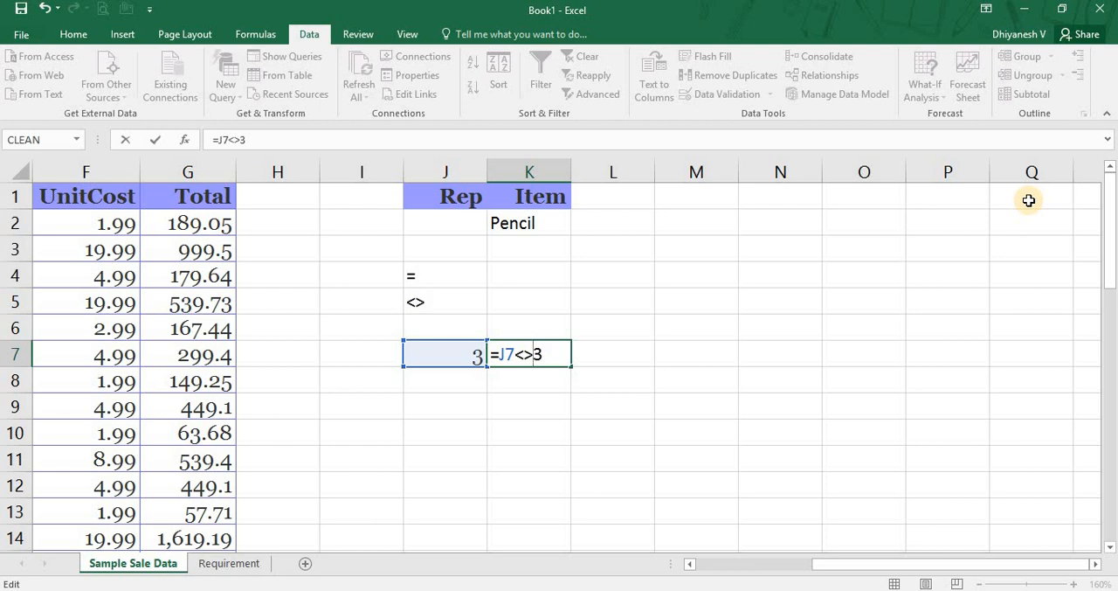
pyautogui.press('Return')
pyautogui.press('Up')
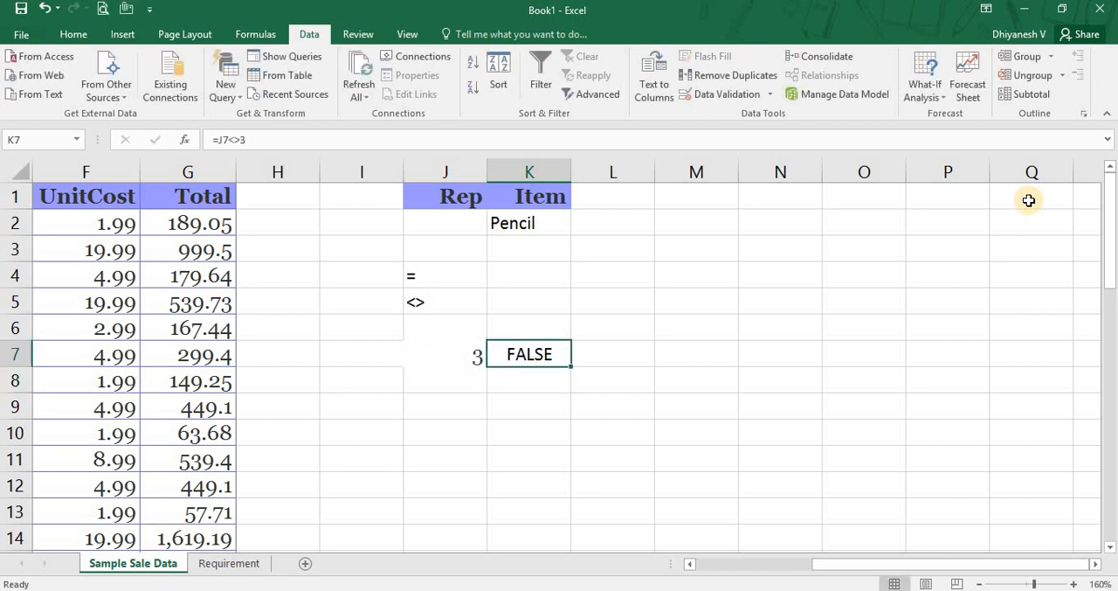
pyautogui.press('Left')
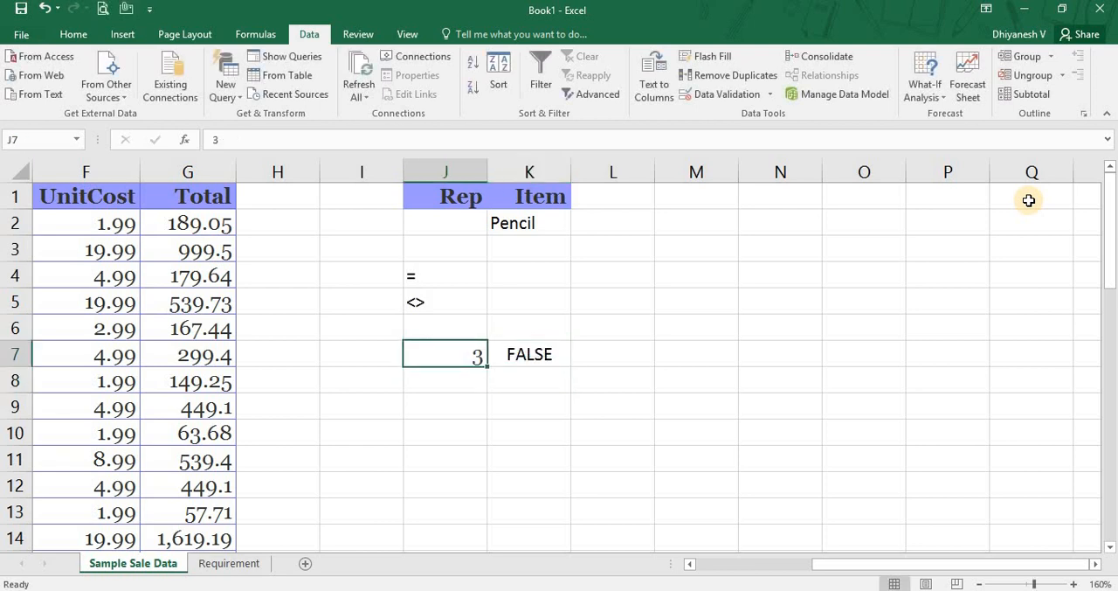
pyautogui.press('Right')
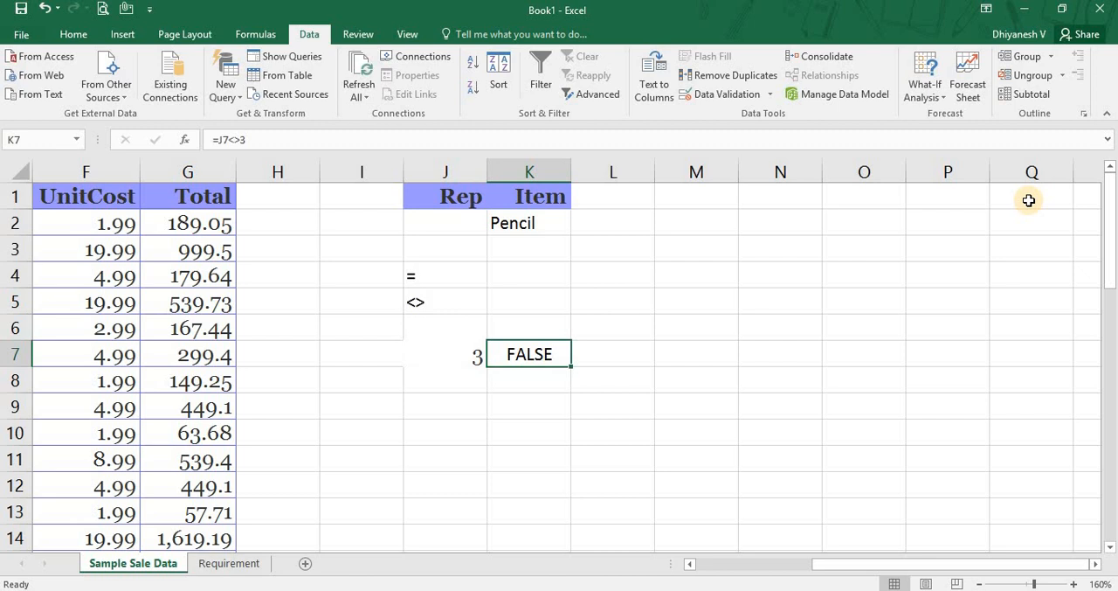
pyautogui.press('F2')
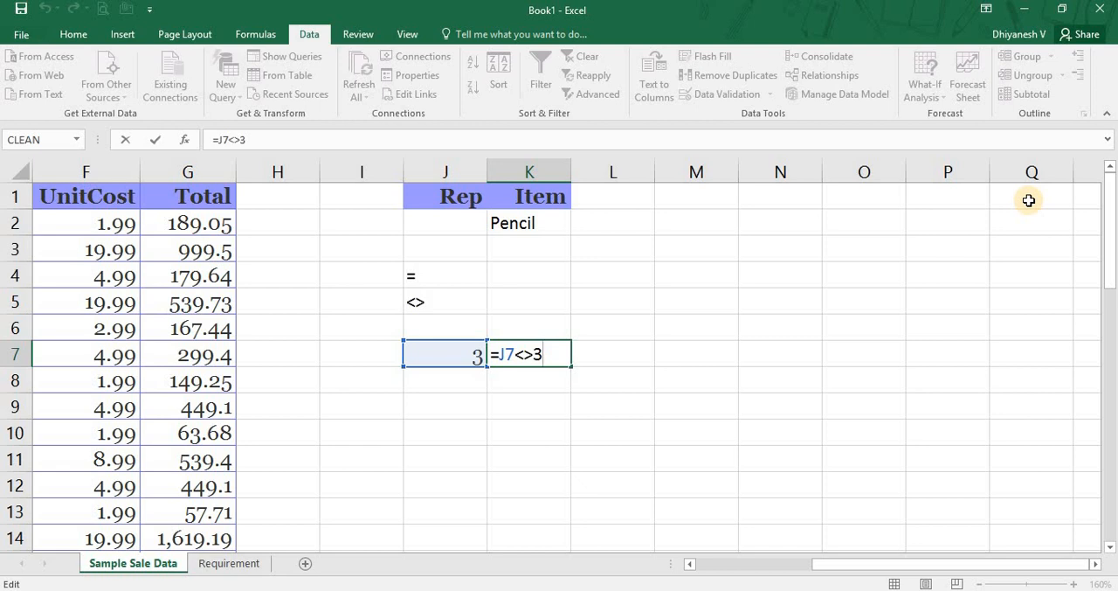
pyautogui.hotkey('ctrl', 'Return')
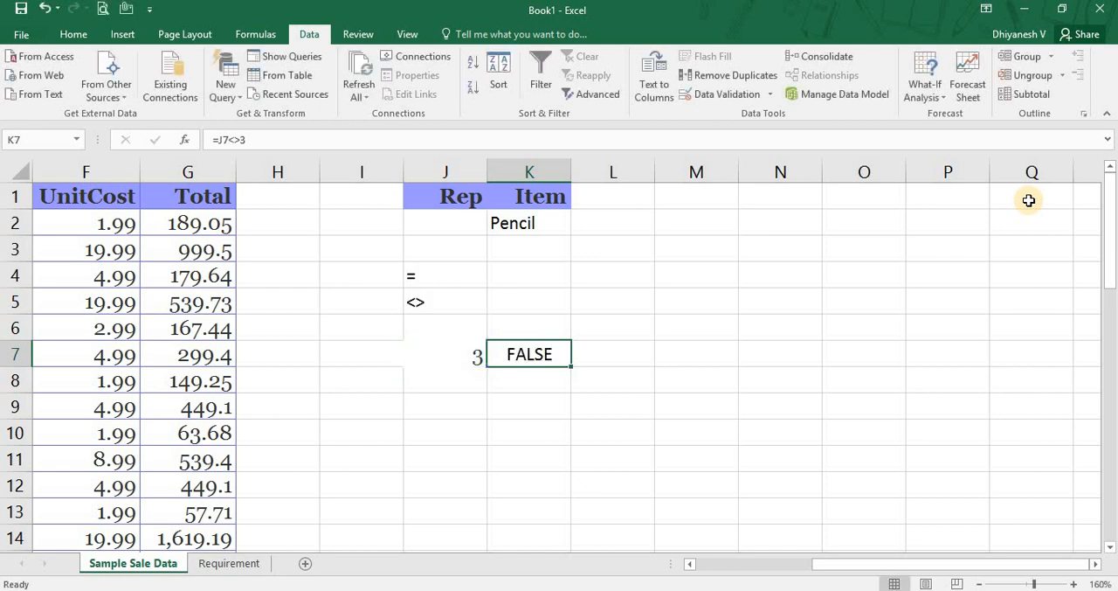
# Change the test number in J7 to 4 and check the result of the not-equal comparison in K7.
pyautogui.press('Left')
pyautogui.write('4')
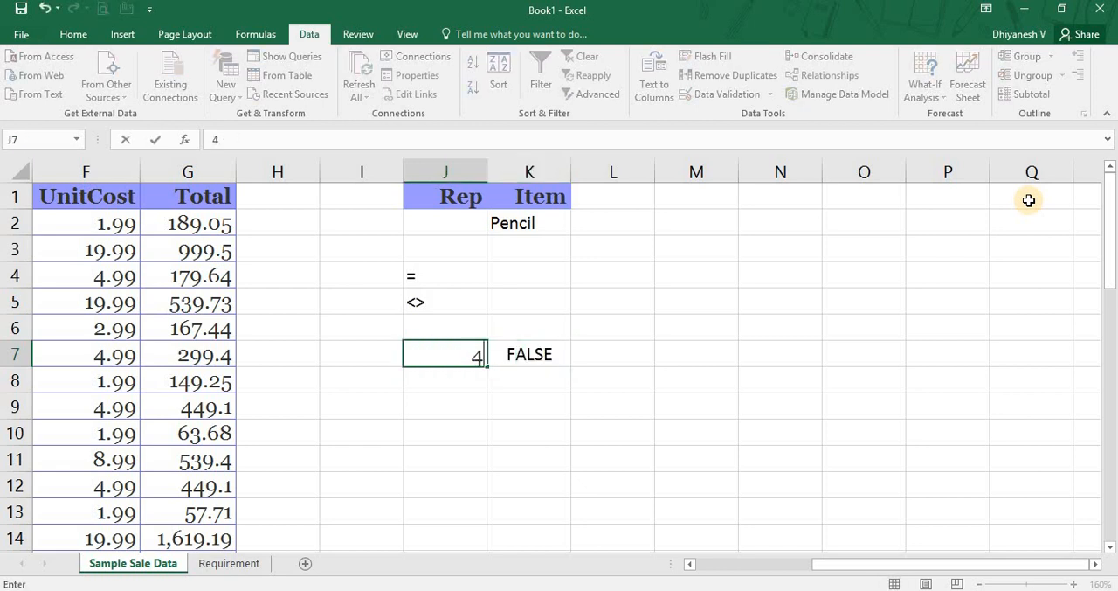
pyautogui.press('Return')
pyautogui.press('Up')
pyautogui.press('Right')
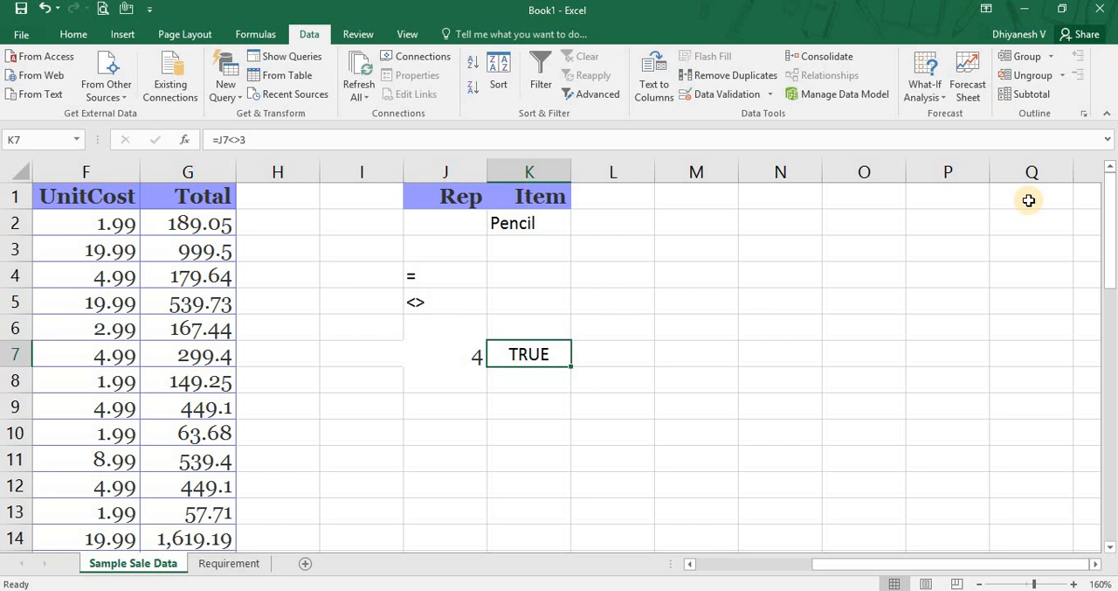
# Replace K7's formula with =IF(J7<>3,"the number is different","It is three") and review its value-if-true text.
pyautogui.write('=IF(')
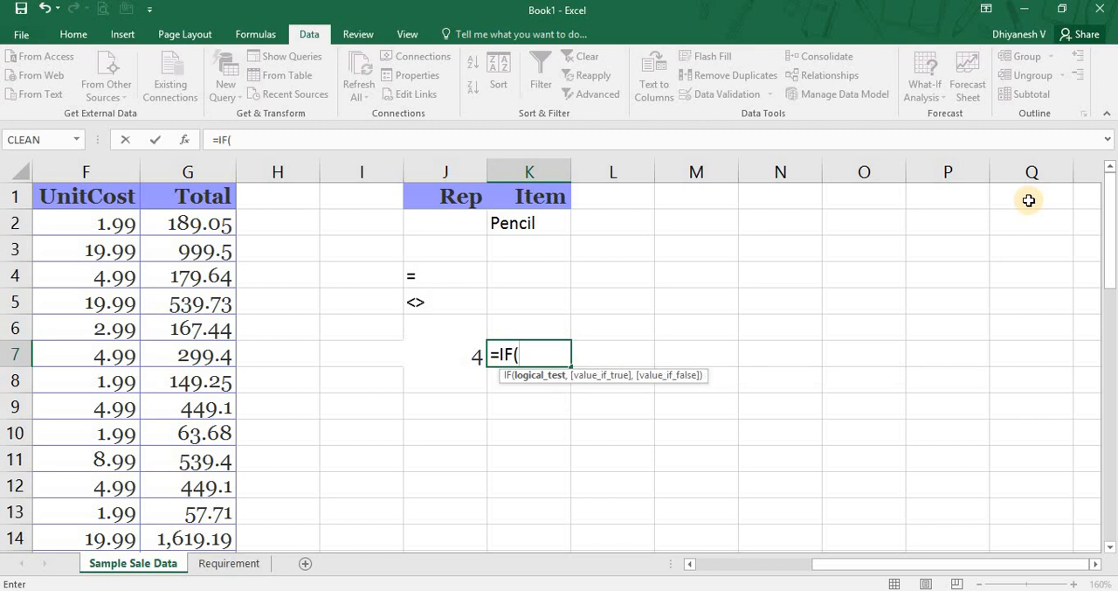
pyautogui.press('Left')
pyautogui.write('<>')
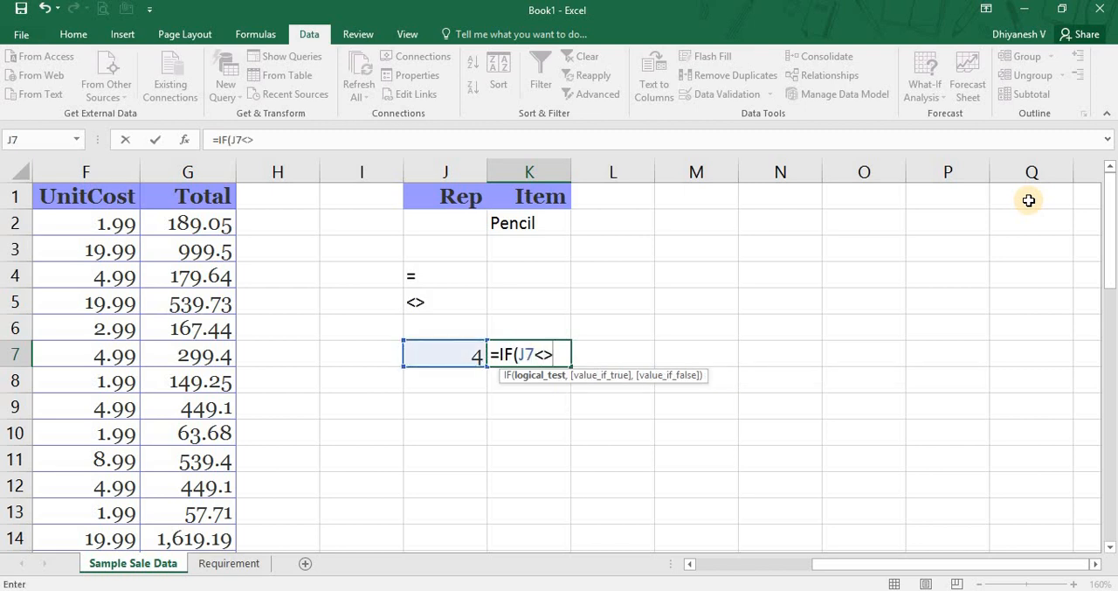
pyautogui.write('3,"')
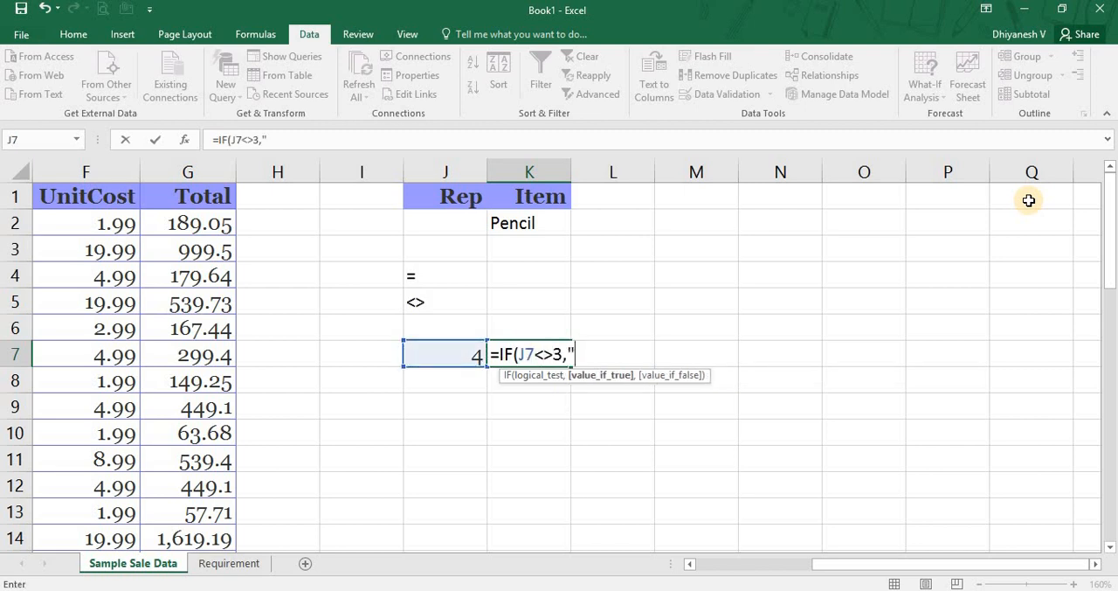
pyautogui.write('the num')
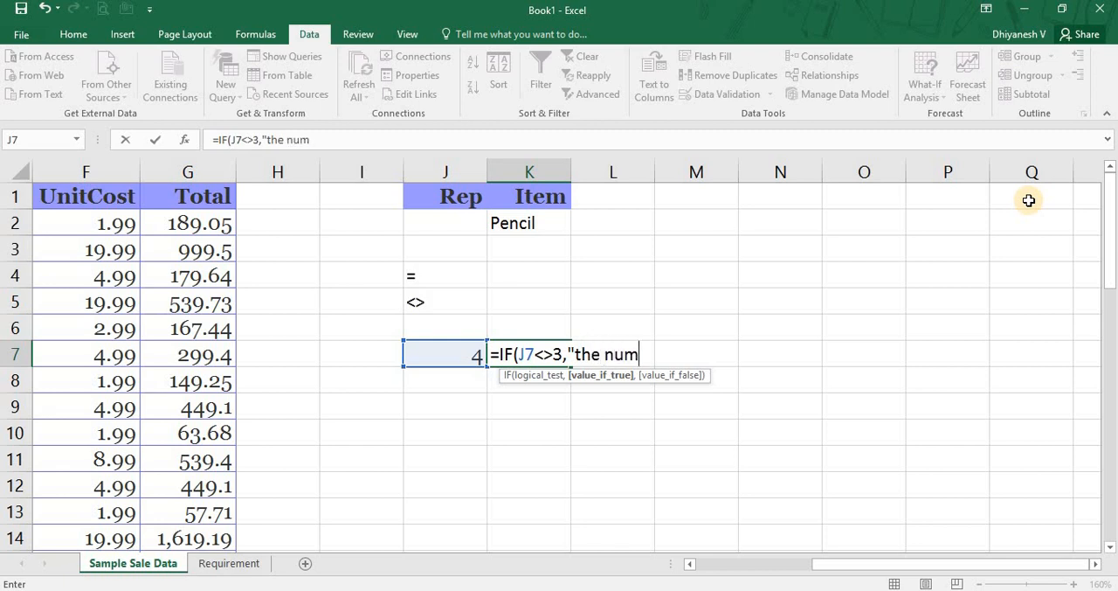
pyautogui.write('ber is differ')
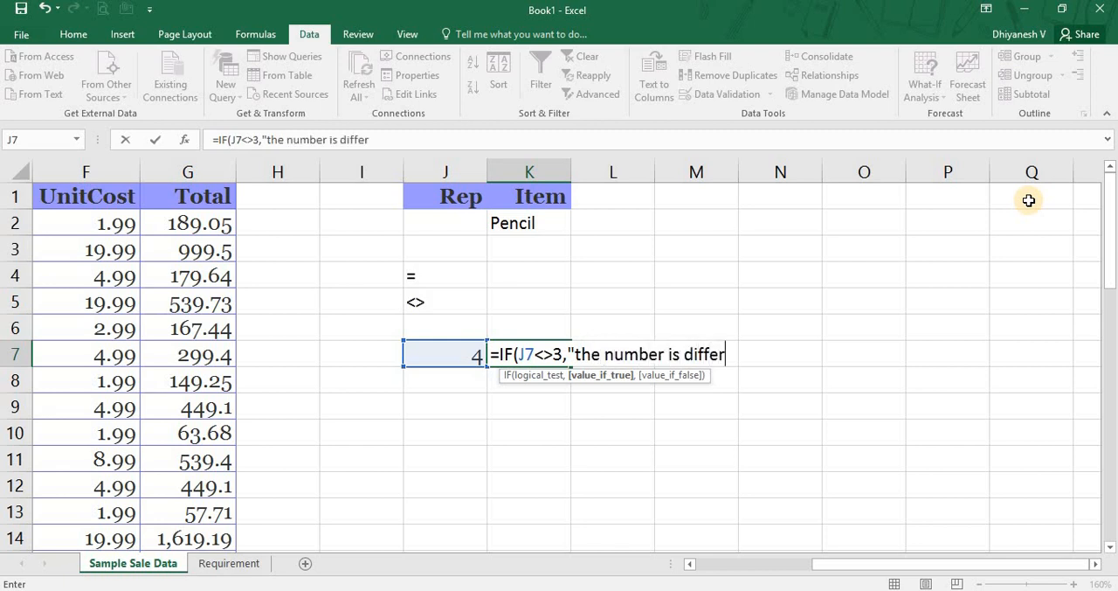
pyautogui.write('ent",')
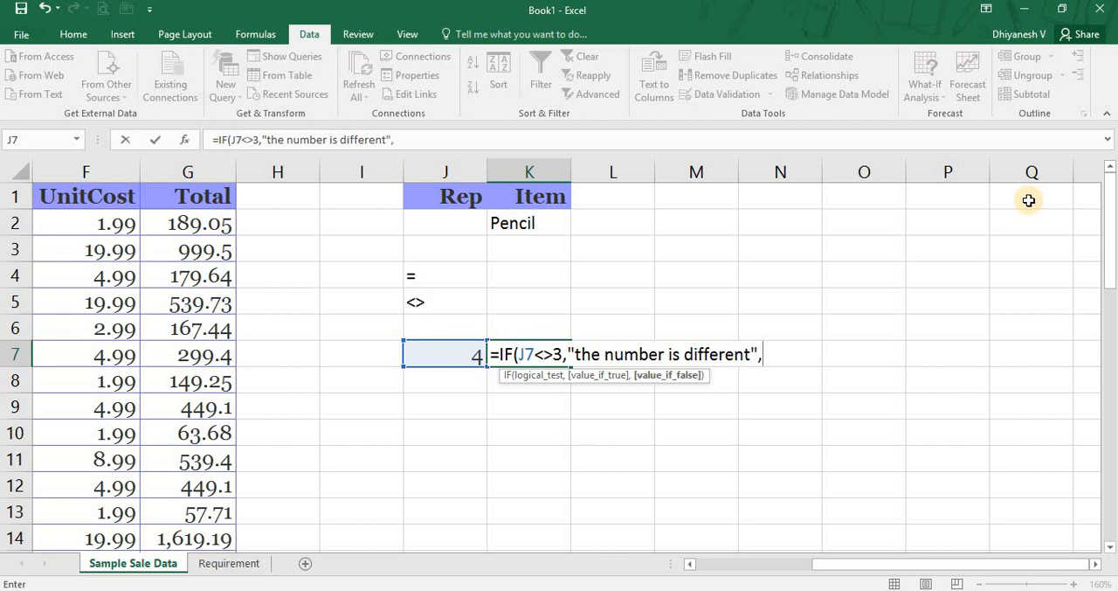
pyautogui.write('"It is three"')
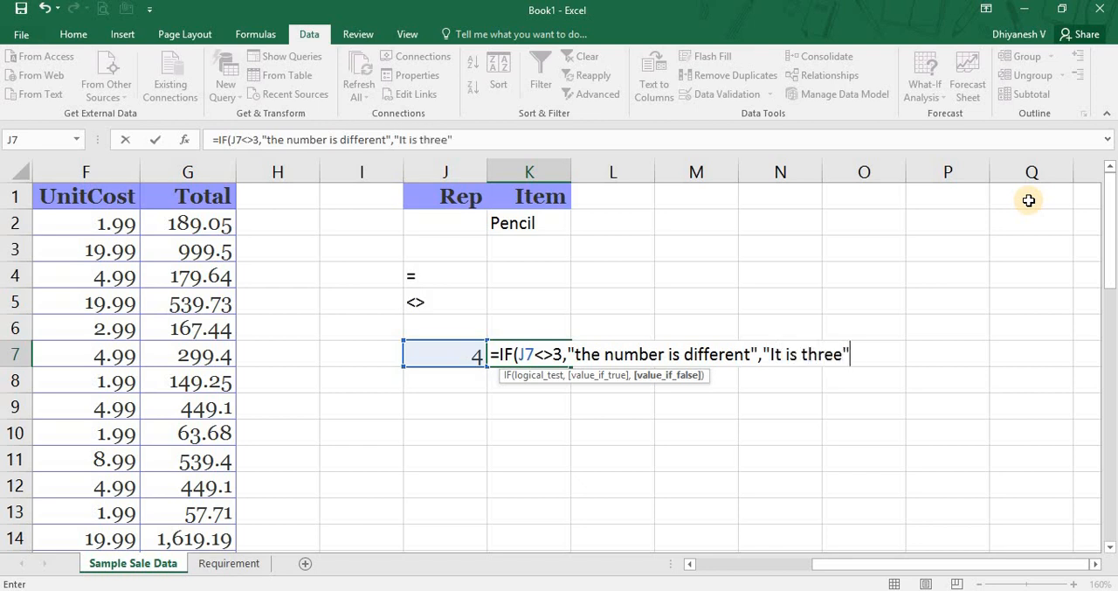
pyautogui.write(')')
pyautogui.press('Return')
pyautogui.press('Up')
pyautogui.press('Left')
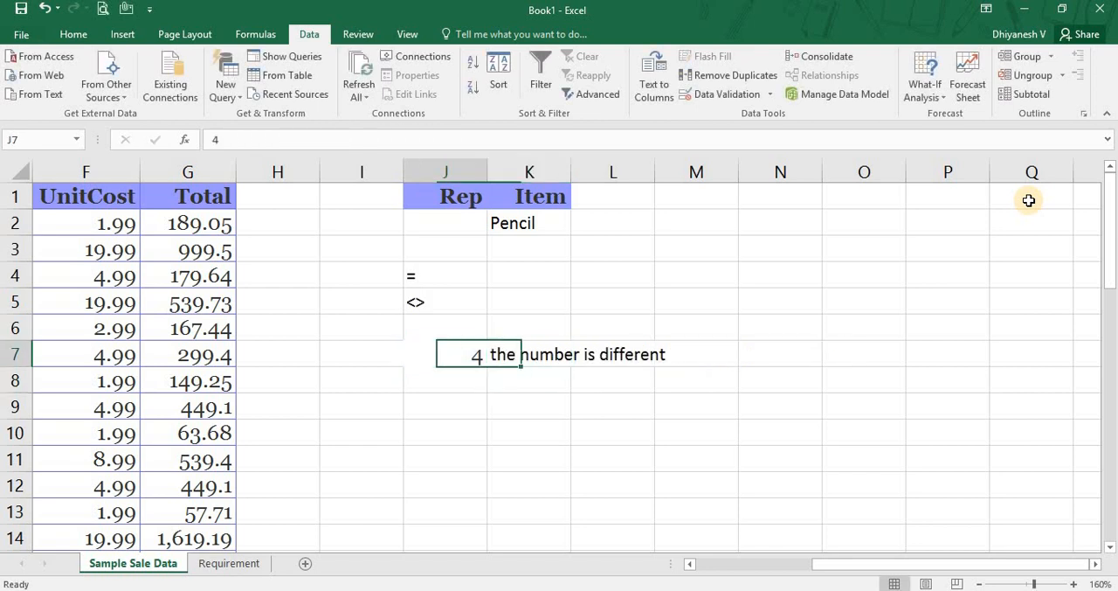
pyautogui.press('Right')
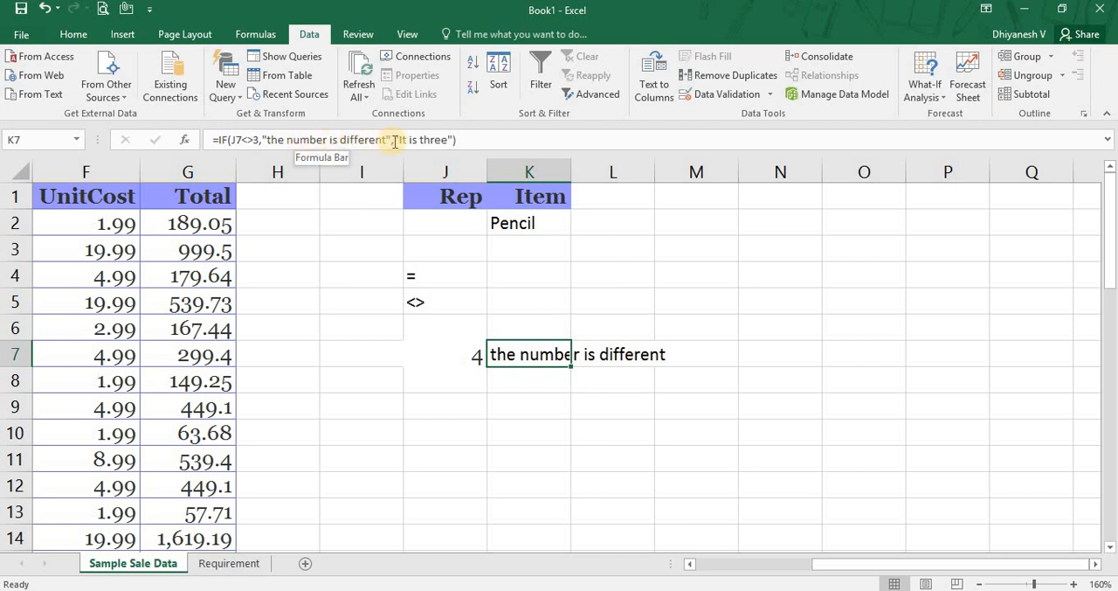
pyautogui.moveTo(391, 140); pyautogui.dragTo(262, 140)
pyautogui.hotkey('ctrl', 'Return')
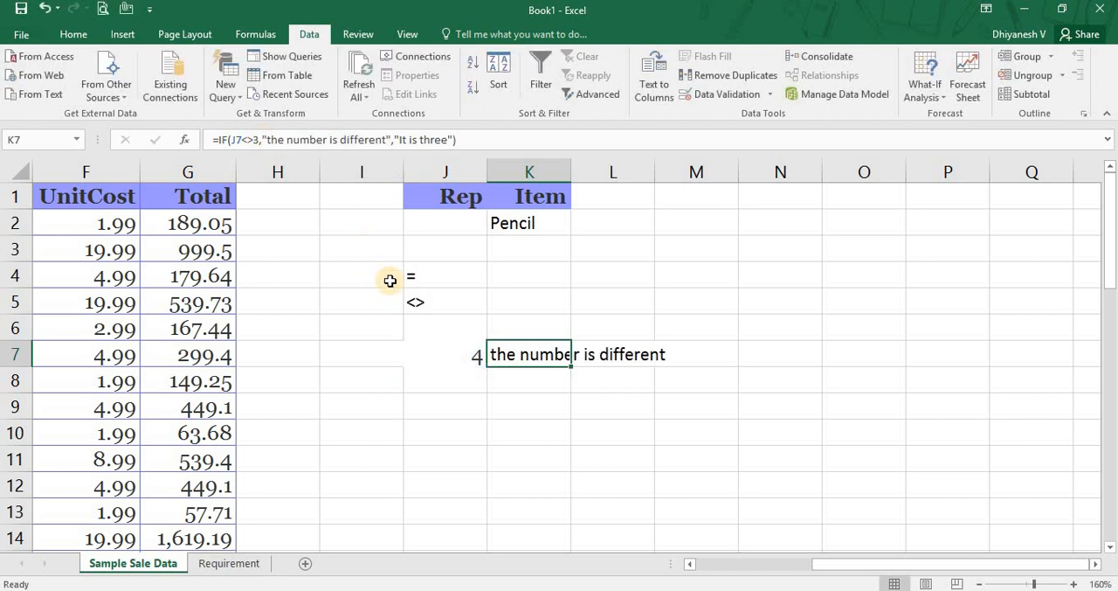
# Set the test number in J7 back to 3 and check the output of the IF formula in K7.
pyautogui.press('Left')
pyautogui.write('3')
pyautogui.press('Return')
pyautogui.press('Up')
pyautogui.press('Right')
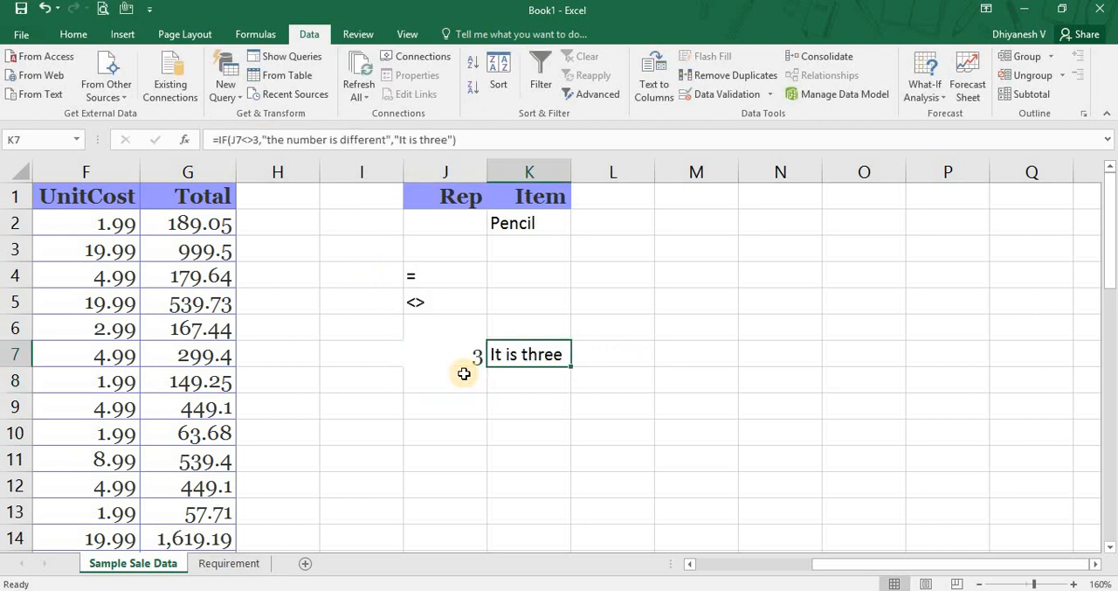
# Clear the example operators, test number and formula from the range J4:K7.
pyautogui.press('Left')
pyautogui.press('Up')
pyautogui.press('Up')
pyautogui.press('Up')
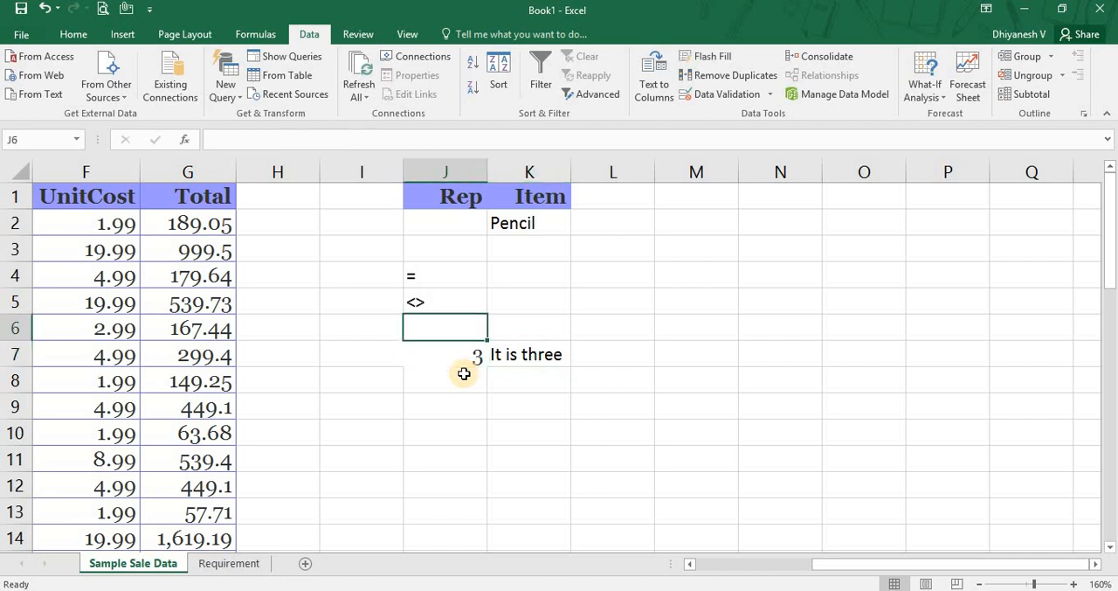
pyautogui.press('Down')
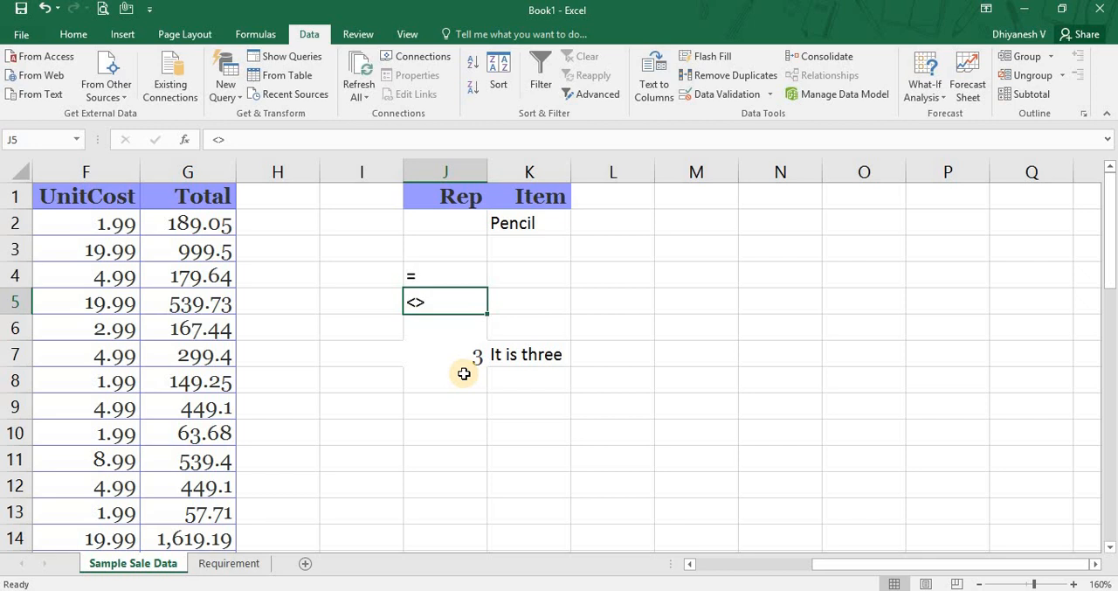
pyautogui.press('Up')
pyautogui.hotkey('shift', 'Down')
pyautogui.hotkey('shift', 'Down')
pyautogui.hotkey('shift', 'Down')
pyautogui.hotkey('shift', 'Right')
pyautogui.press('Delete')
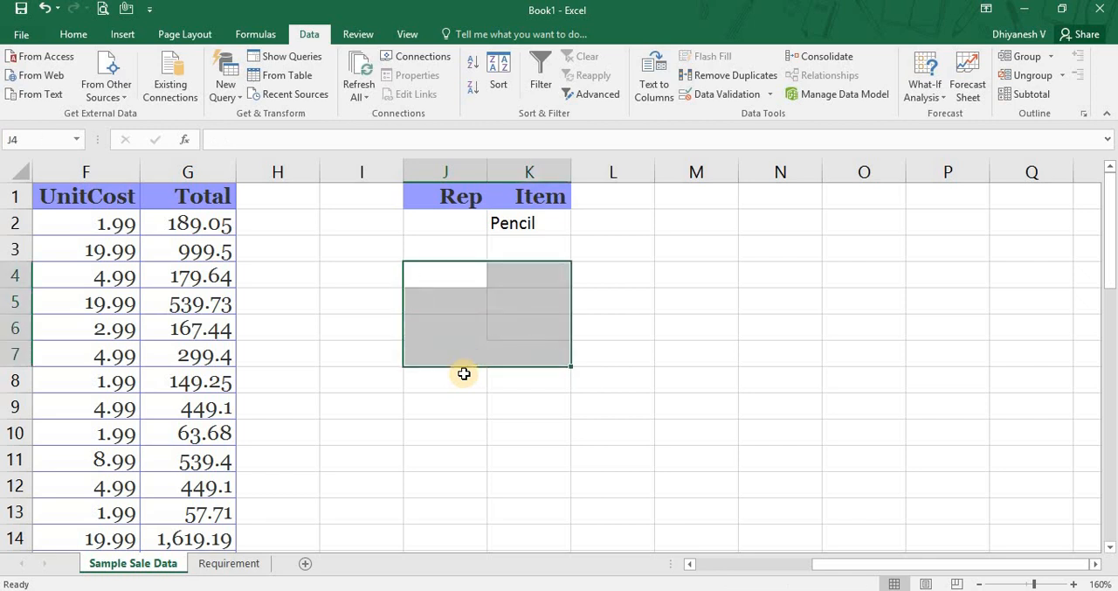
# Review the condition on the Requirement sheet and enter <> followed by the excluded rep's name as the Rep criterion in J2.
pyautogui.press('Up')
pyautogui.press('Up')
pyautogui.hotkey('ctrl', 'pagedown')
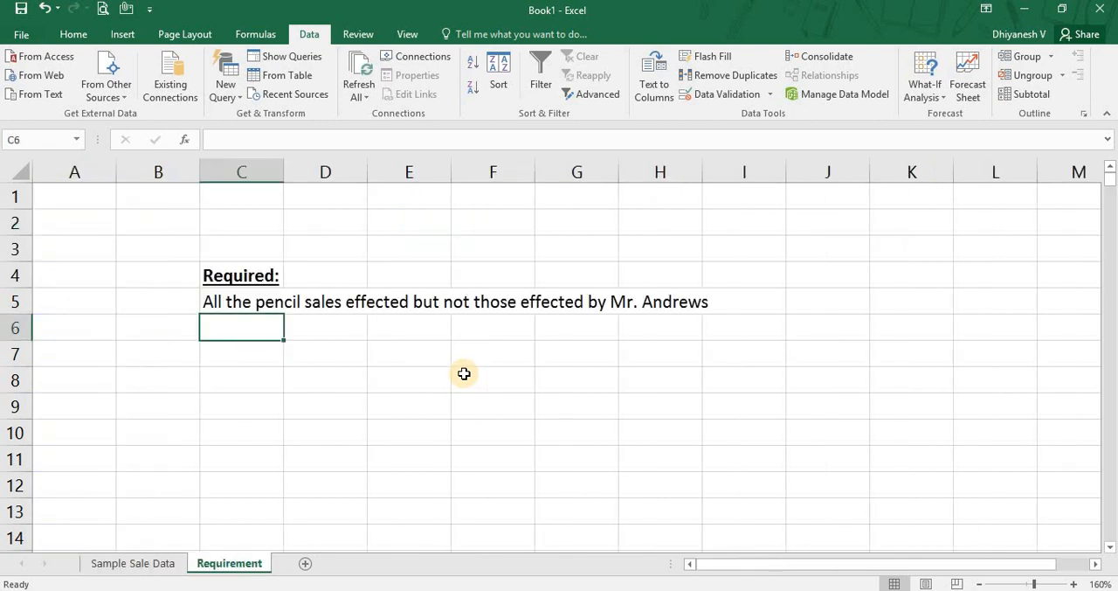
pyautogui.hotkey('ctrl', 'pageup')
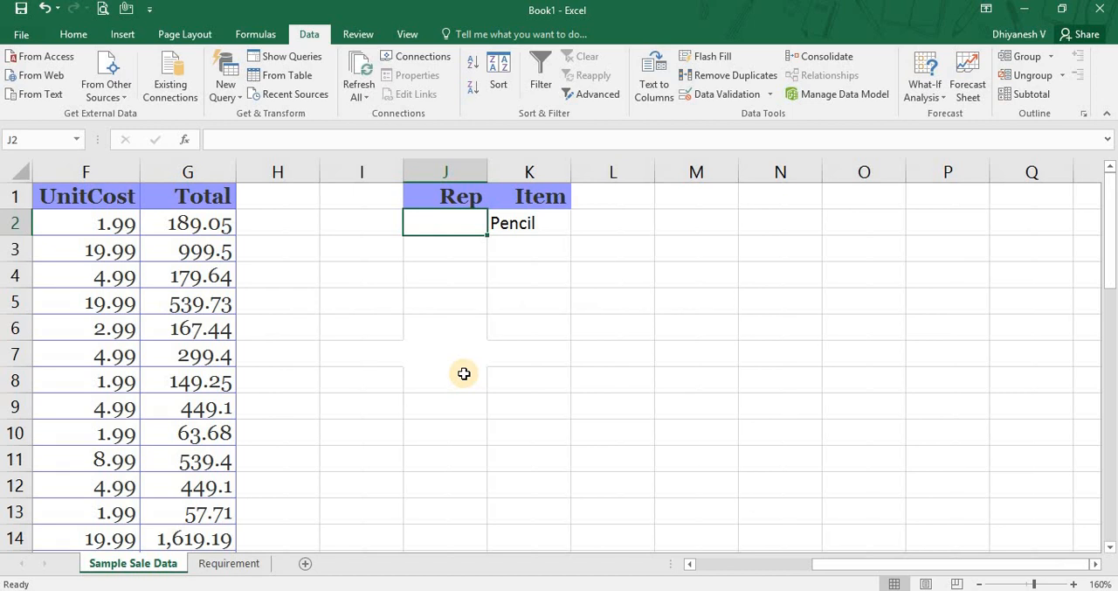
pyautogui.write('<>')
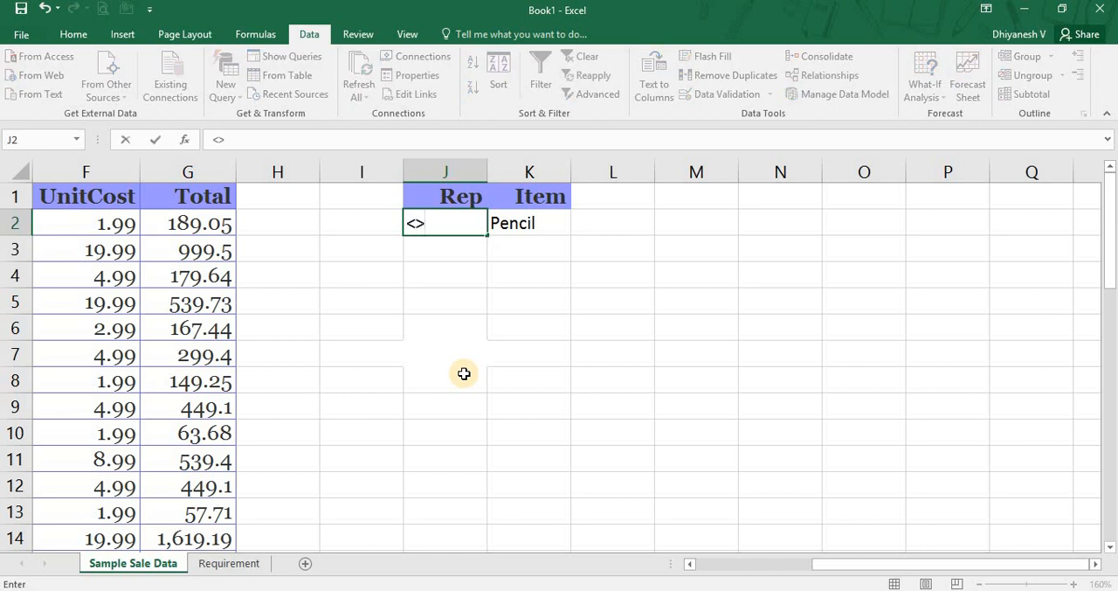
pyautogui.write('Andrews')
pyautogui.press('Return')
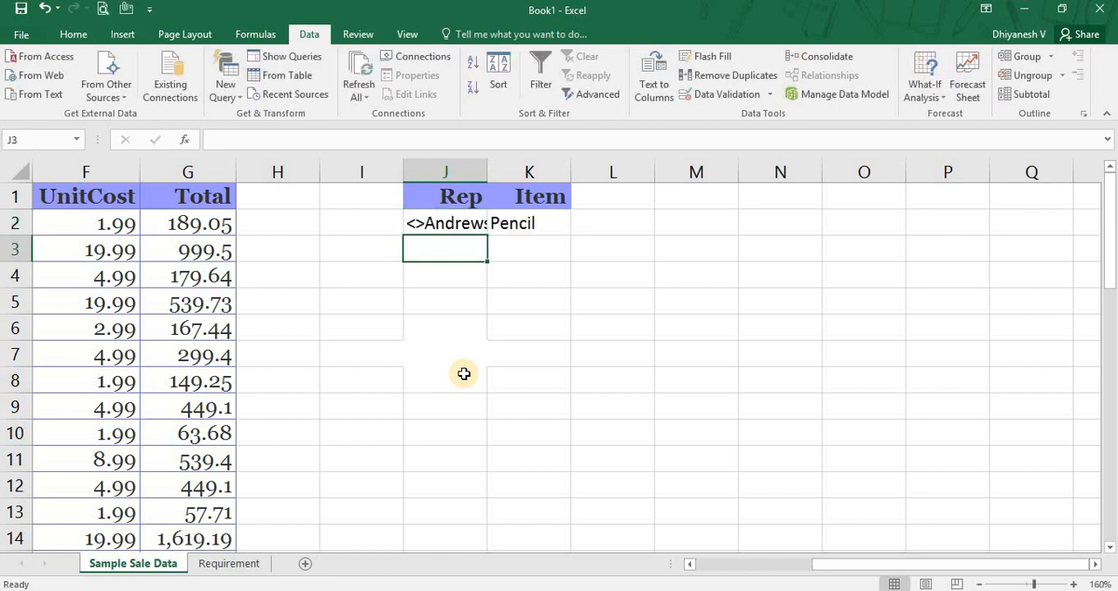
# Filter the sales list A1:G44 in place with Advanced Filter, using J1:K2 as the criteria range.
pyautogui.press('Up')
pyautogui.press('Right')
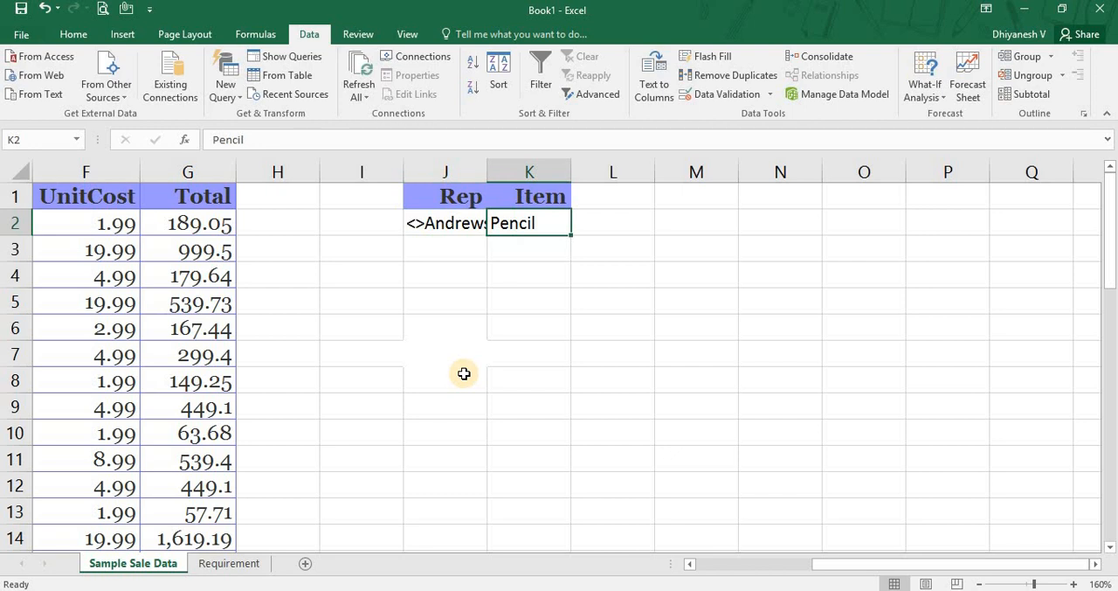
pyautogui.press('Left')
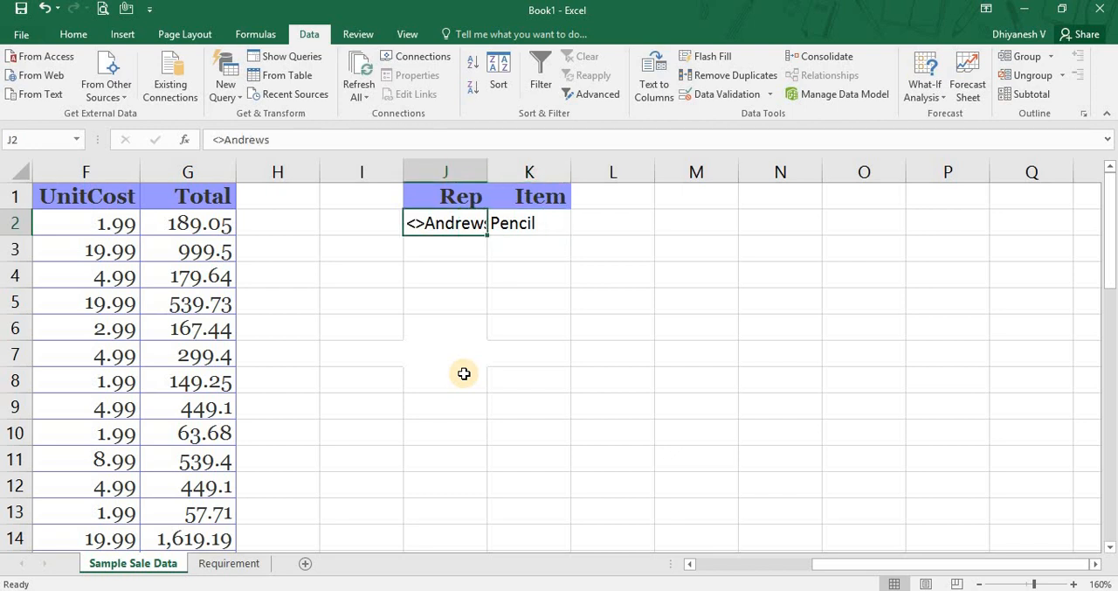
pyautogui.hotkey('ctrl', 'Left')
pyautogui.hotkey('ctrl', 'Left')
pyautogui.press('Up')
pyautogui.hotkey('ctrl', 'shift', 'Right')
pyautogui.hotkey('ctrl', 'shift', 'Down')
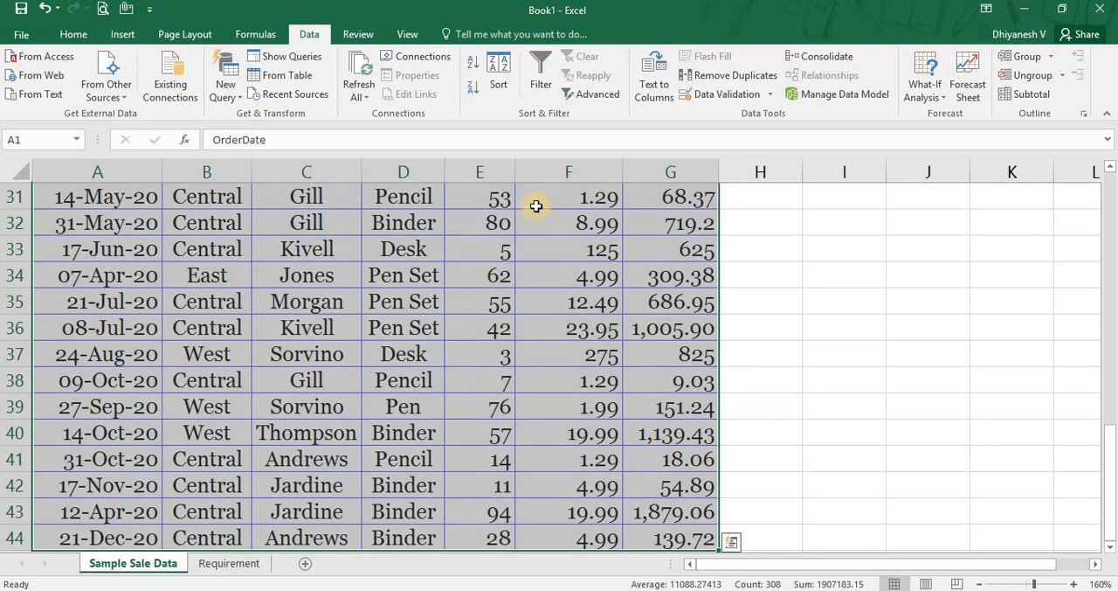
pyautogui.click(599, 94)
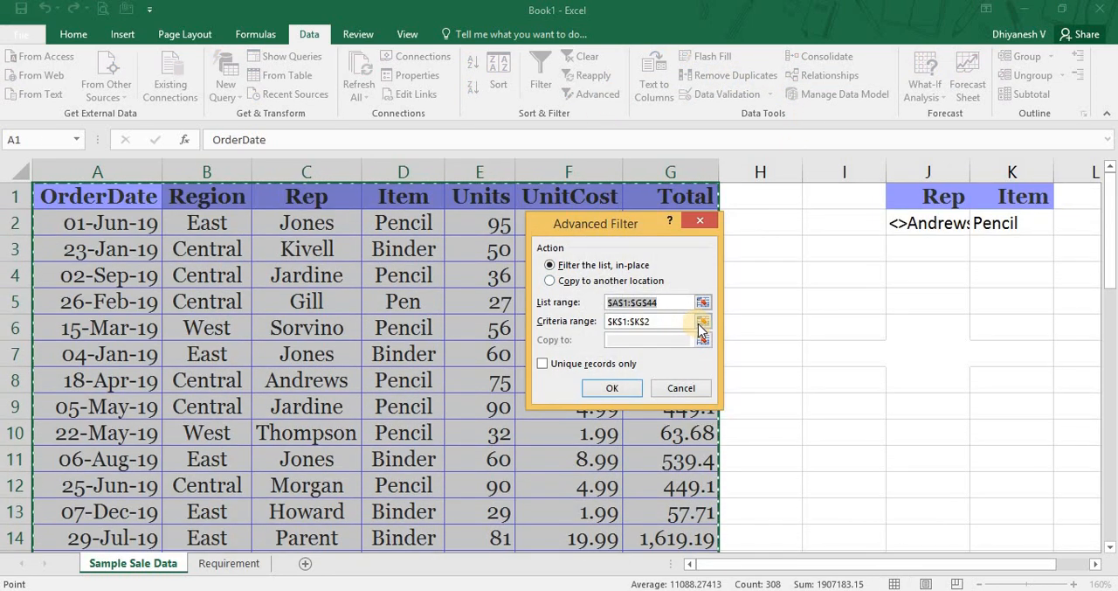
pyautogui.click(701, 322)
pyautogui.moveTo(921, 200); pyautogui.dragTo(1033, 218)
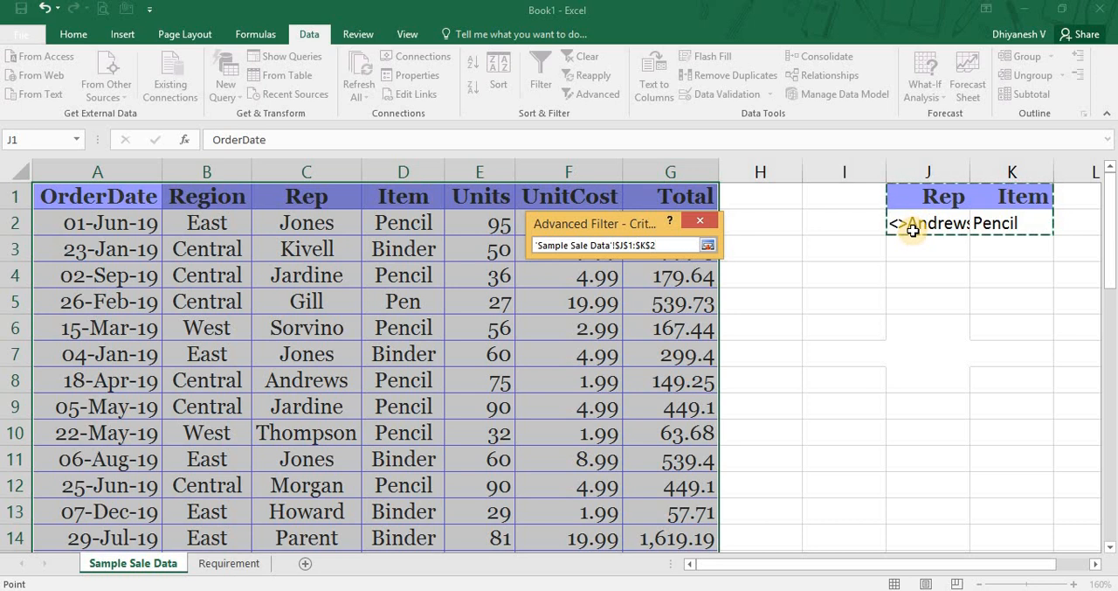
pyautogui.click(708, 245)
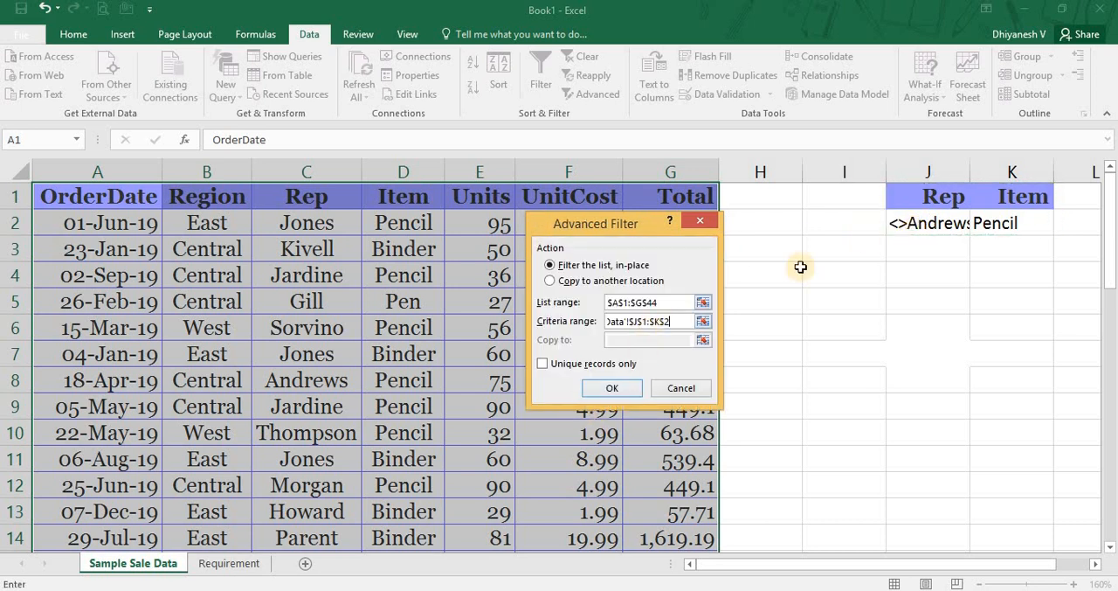
pyautogui.click(612, 388)
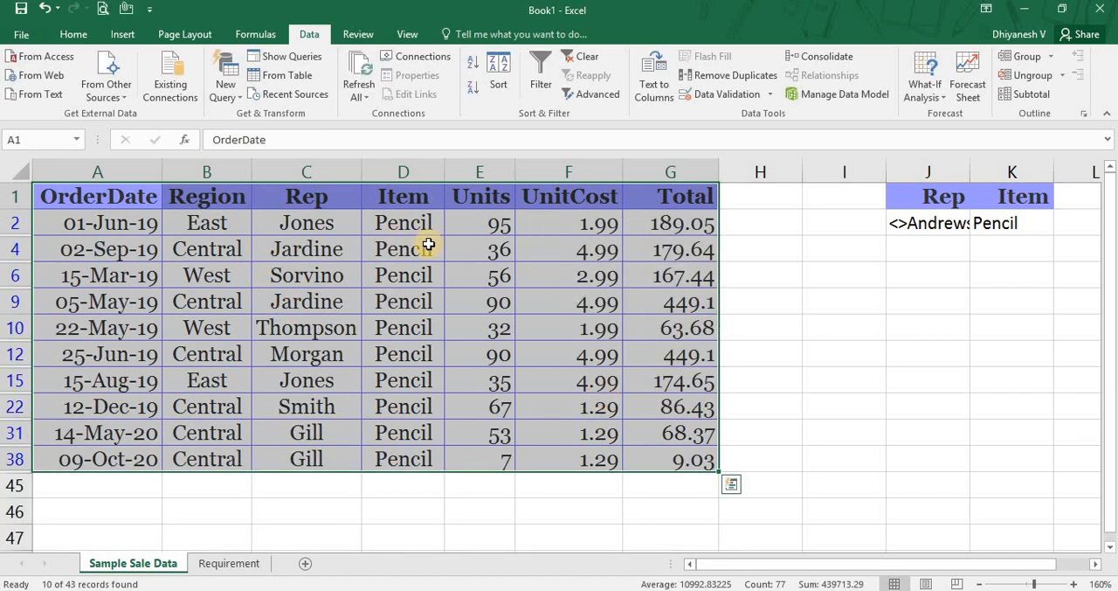
# Check the Item and Rep columns of the filtered rows and clear the filter from the sales list.
pyautogui.click(408, 228)
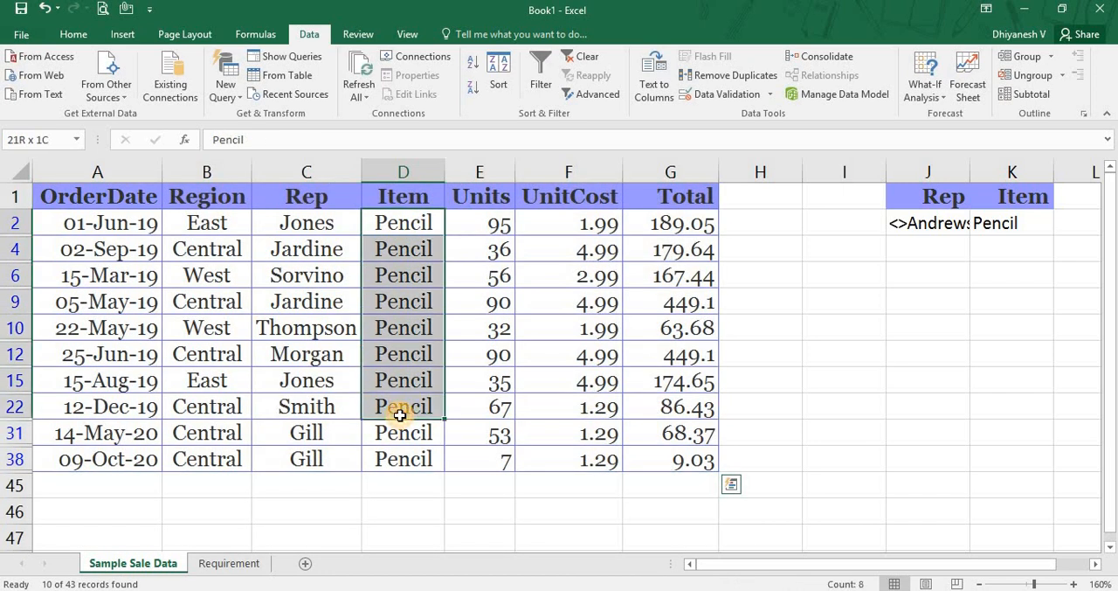
pyautogui.moveTo(301, 226); pyautogui.dragTo(292, 452)
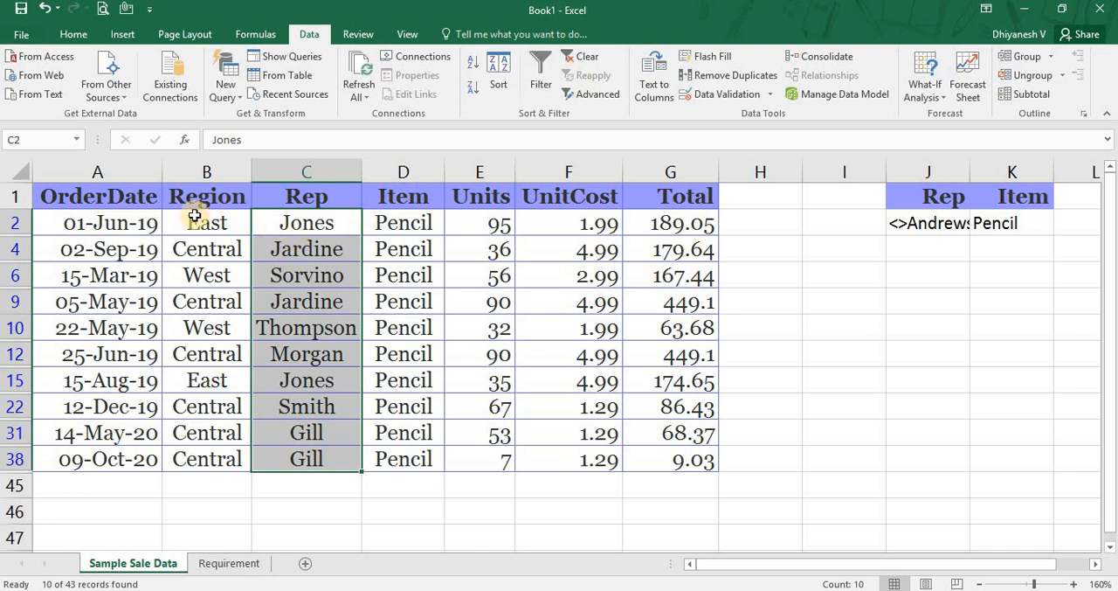
pyautogui.click(119, 194)
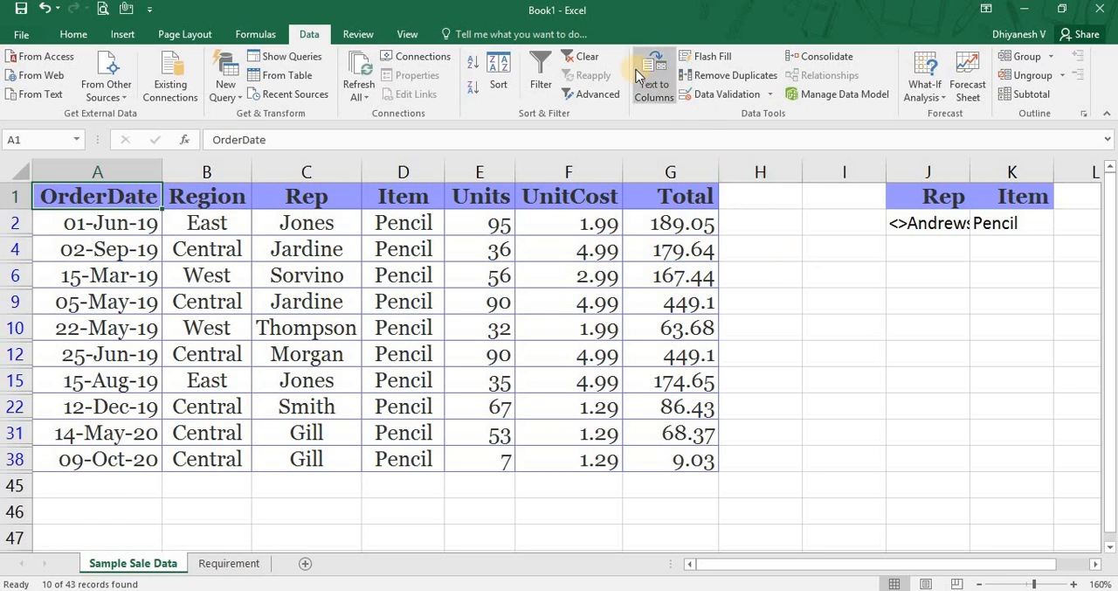
pyautogui.click(587, 59)
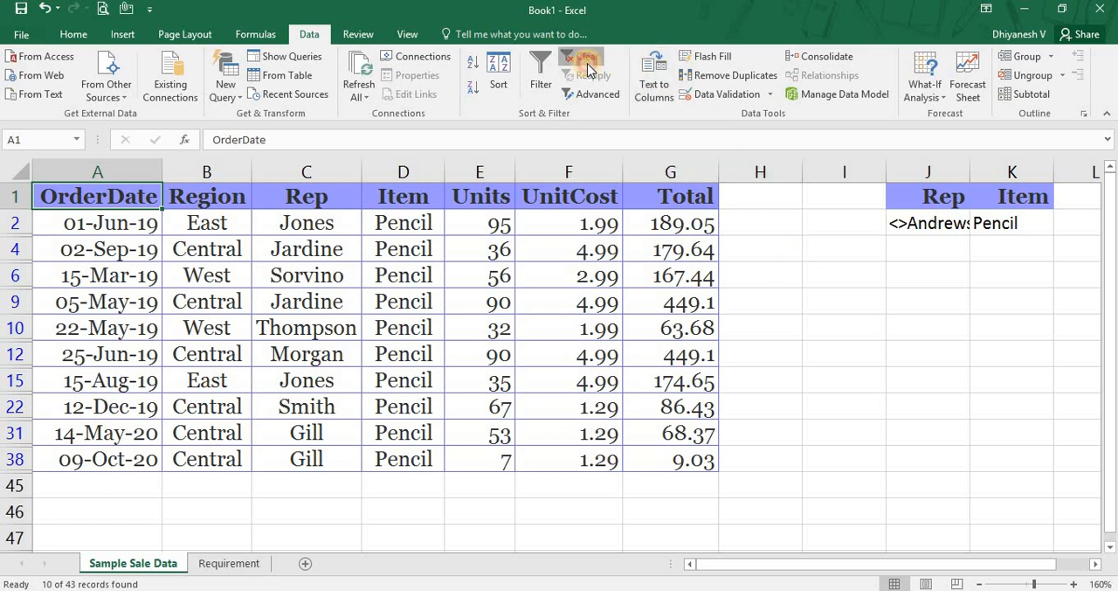
# Add a second criteria row with the name of the rep shown in C5 in J3 and <>Pen in K3.
pyautogui.click(937, 248)
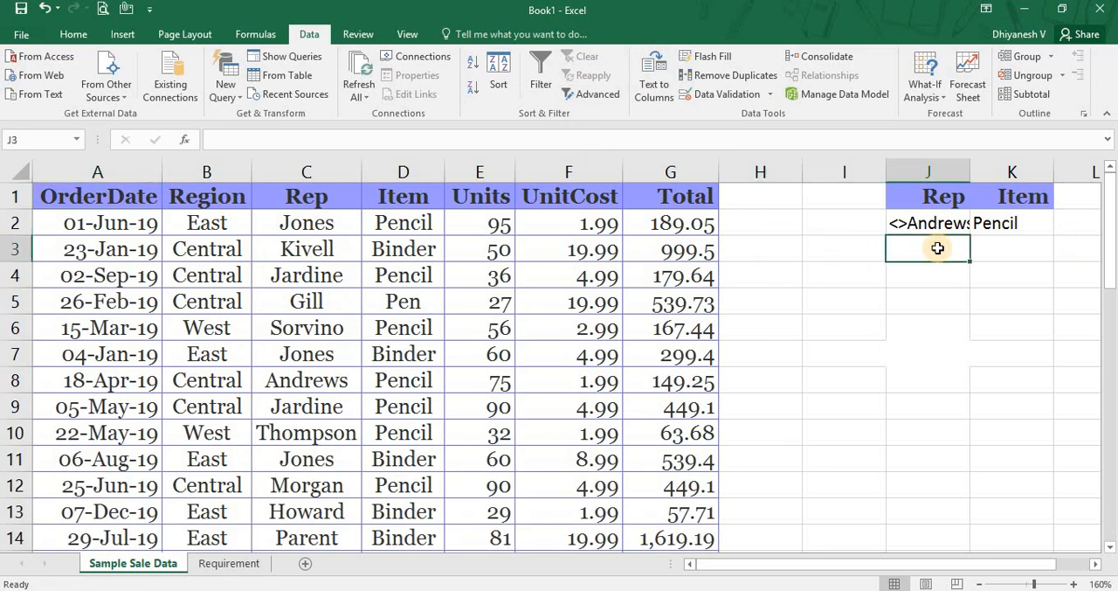
pyautogui.press('Up')
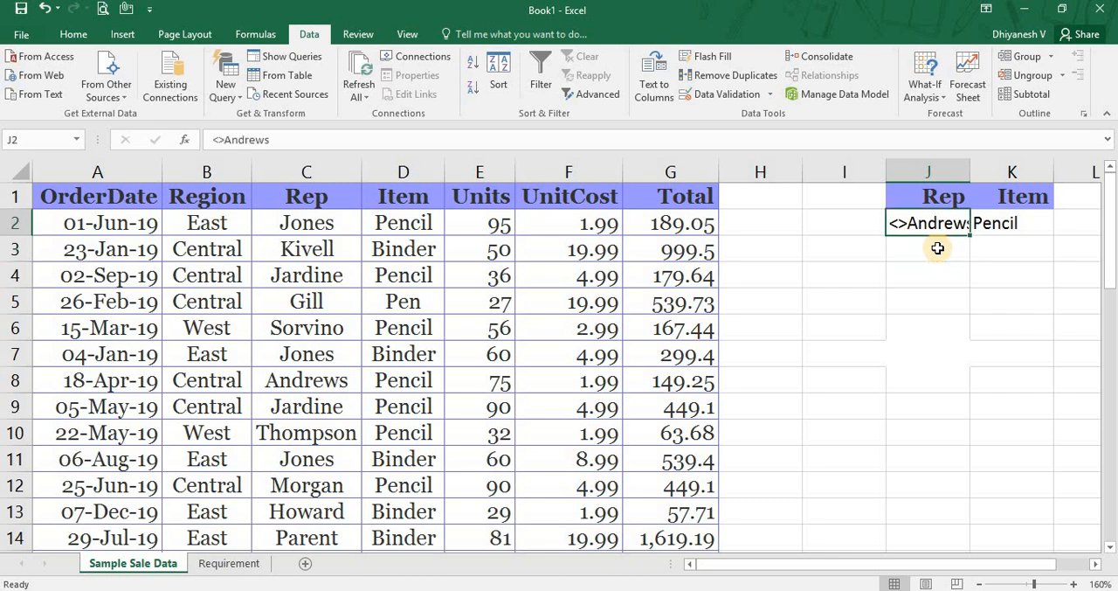
pyautogui.press('Right')
pyautogui.press('Left')
pyautogui.press('Down')
pyautogui.press('Right')
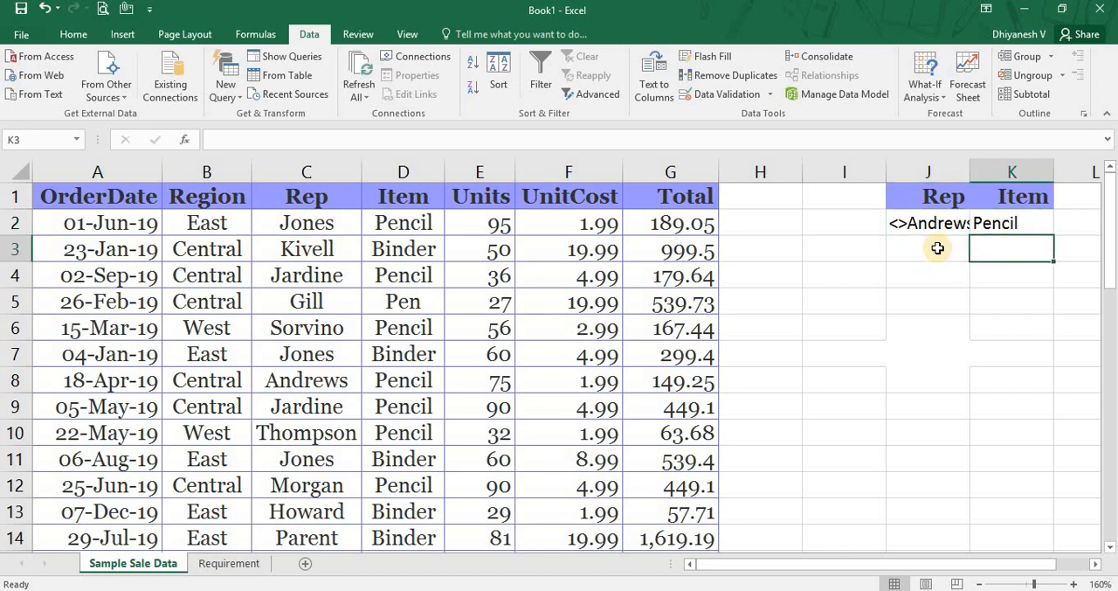
pyautogui.press('Left')
pyautogui.write('Gill')
pyautogui.press('Right')
pyautogui.write('<>Pen')
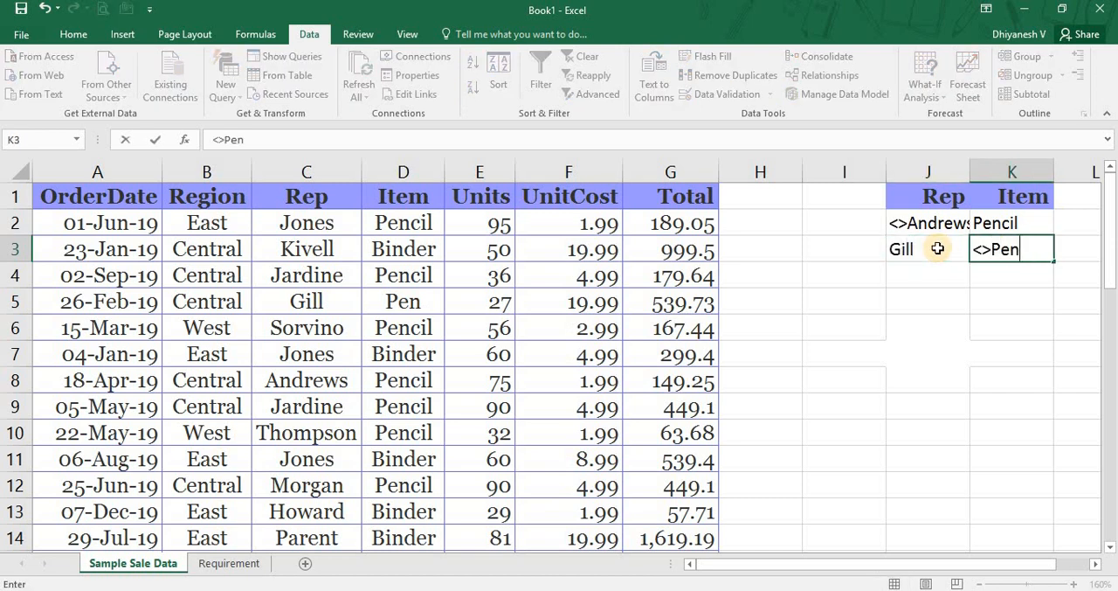
pyautogui.press('Return')
# Go through the Rep column of the sales list and examine which items belong to the rep named in J3.
pyautogui.press('Up')
pyautogui.press('Up')
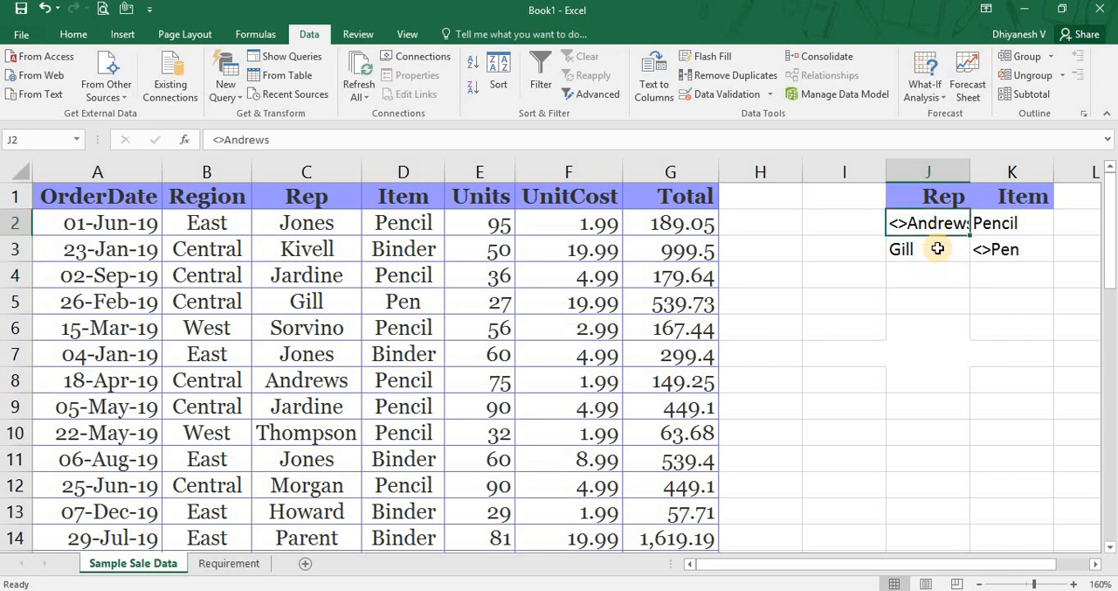
pyautogui.press('Down')
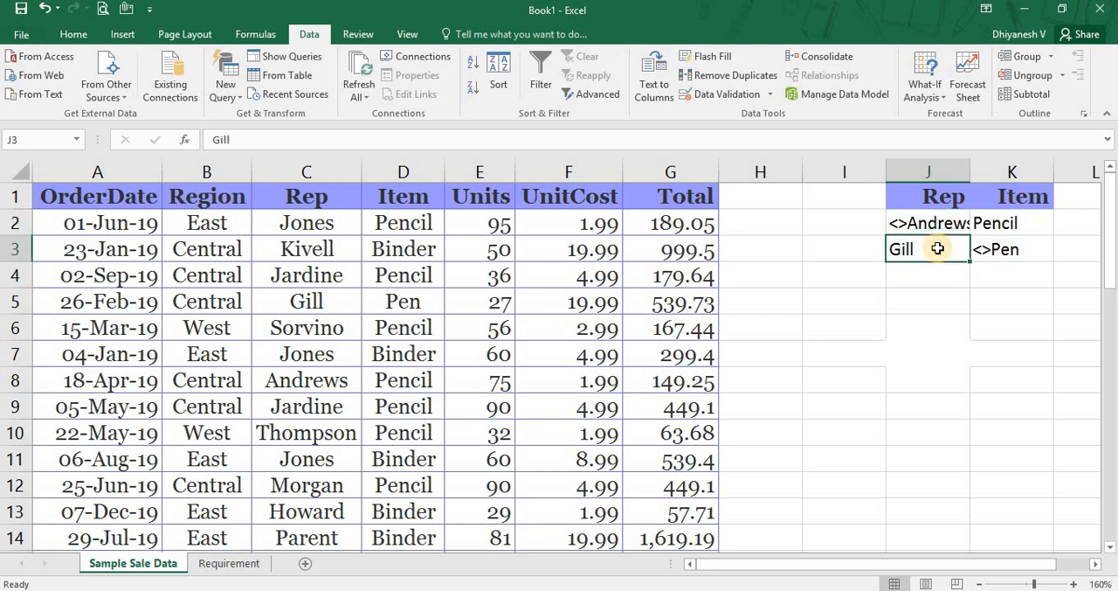
pyautogui.press('Left')
pyautogui.press('Left')
pyautogui.press('Left')
pyautogui.press('Left')
pyautogui.press('Left')
pyautogui.press('Left')
pyautogui.press('Up')
pyautogui.press('Left')
pyautogui.press('Down')
pyautogui.press('Down')
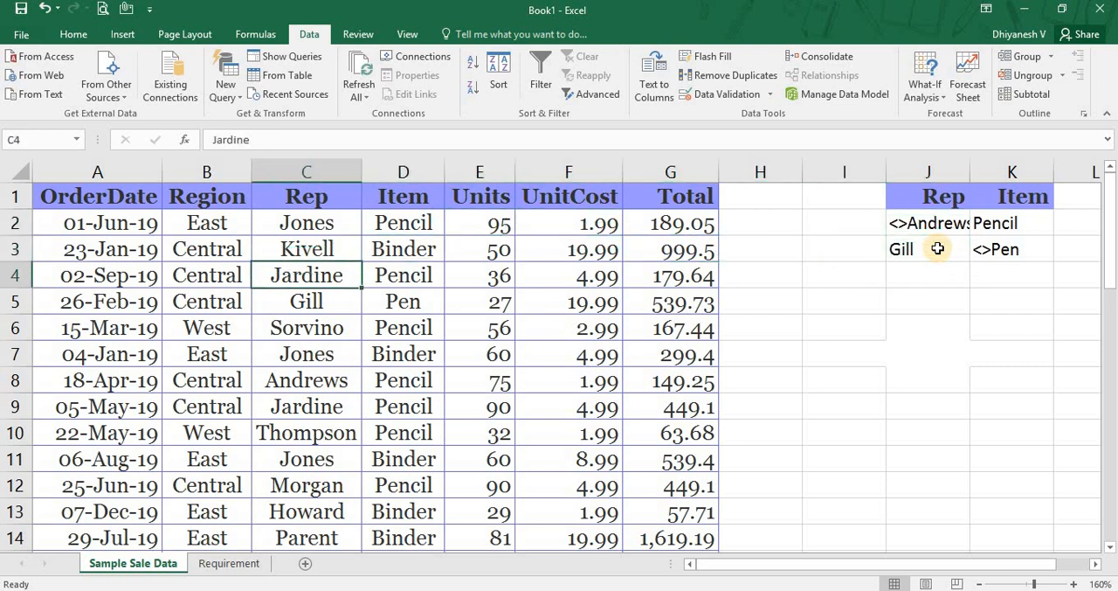
pyautogui.press('Down')
pyautogui.press('Right')
pyautogui.press('Left')
pyautogui.press('Down')
pyautogui.press('Down')
pyautogui.press('Down')
pyautogui.press('Down')
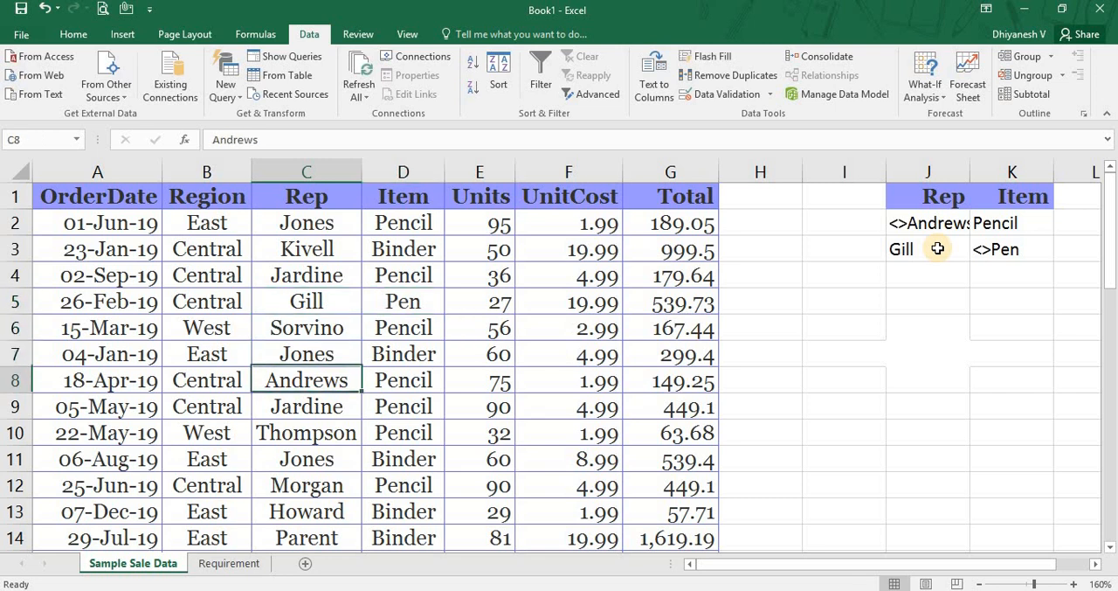
pyautogui.press('Down')
pyautogui.press('Down')
pyautogui.press('Down')
pyautogui.press('Down')
pyautogui.press('Down')
pyautogui.press('Down')
pyautogui.press('Down')
pyautogui.press('Down')
pyautogui.press('Down')
pyautogui.press('Down')
pyautogui.press('Down')
pyautogui.press('Down')
pyautogui.press('Down')
pyautogui.press('Down')
pyautogui.press('Down')
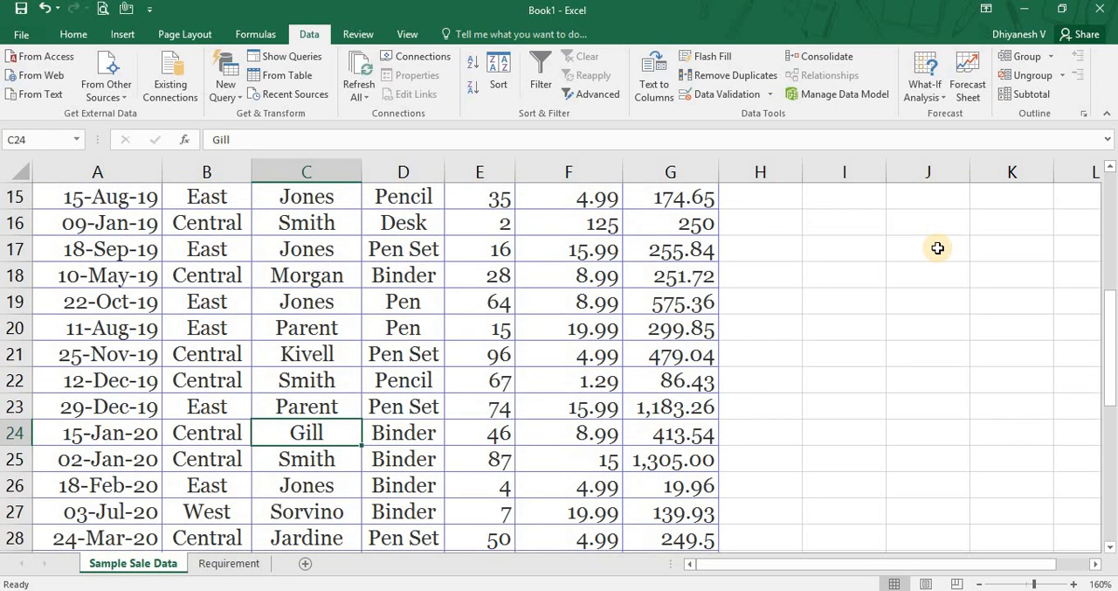
pyautogui.hotkey('shift', 'Right')
pyautogui.press('Down')
pyautogui.press('Down')
pyautogui.press('Down')
pyautogui.press('Down')
pyautogui.press('Down')
pyautogui.press('Down')
pyautogui.press('Down')
pyautogui.press('Down')
pyautogui.press('Down')
pyautogui.press('Down')
pyautogui.press('Down')
pyautogui.press('Down')
pyautogui.press('Down')
pyautogui.press('Down')
pyautogui.press('Down')
pyautogui.press('Down')
pyautogui.press('Down')
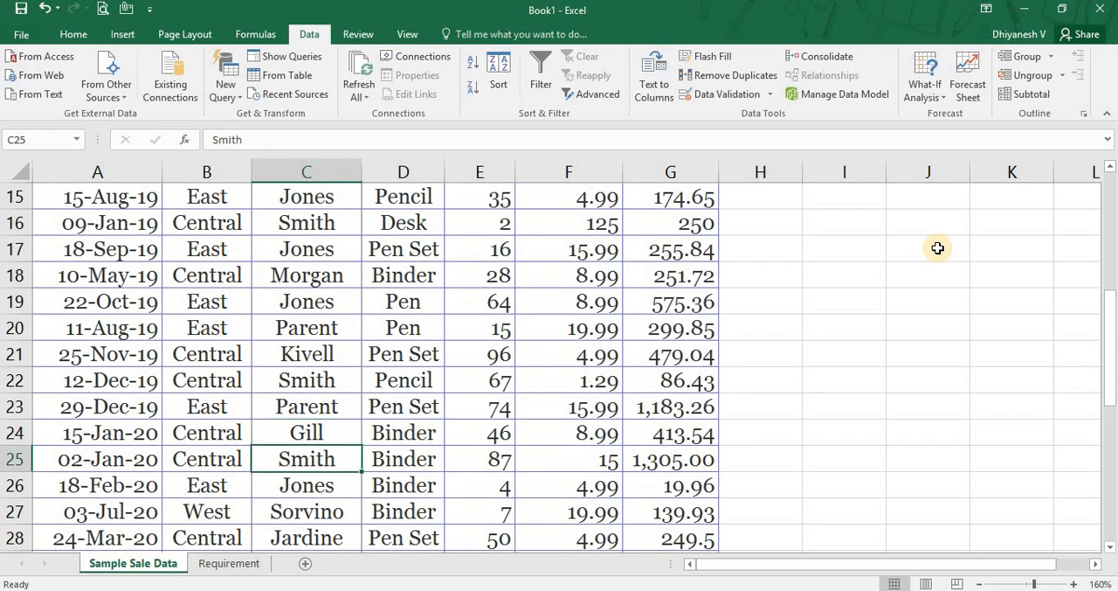
pyautogui.press('Up')
pyautogui.press('Up')
pyautogui.press('Up')
pyautogui.press('Up')
pyautogui.press('Up')
pyautogui.press('Up')
pyautogui.press('Up')
pyautogui.press('Up')
pyautogui.press('Up')
pyautogui.press('Up')
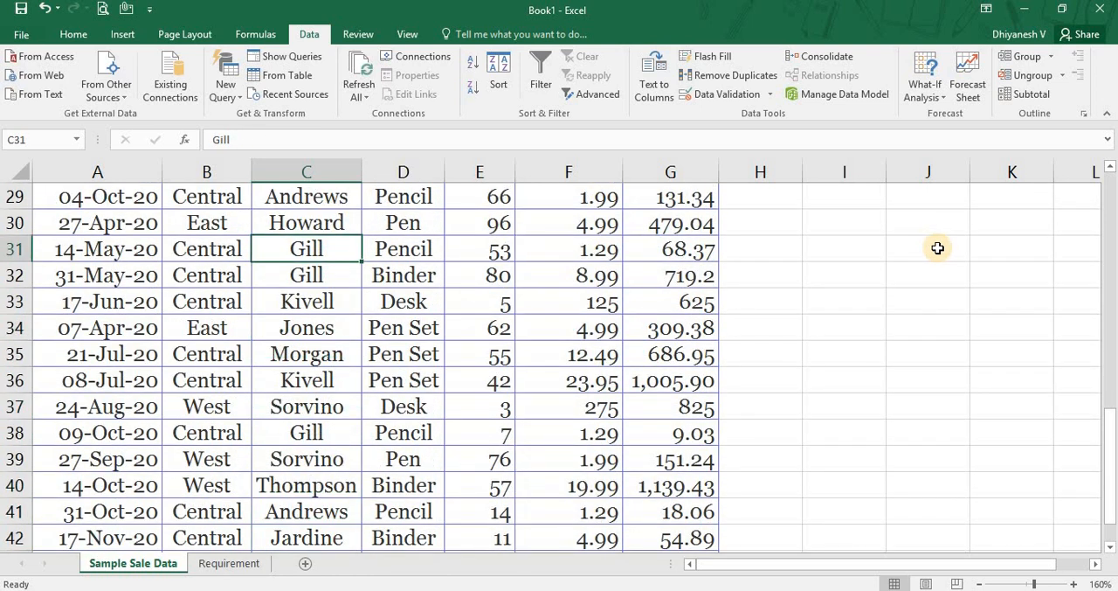
pyautogui.hotkey('shift', 'Right')
pyautogui.press('Down')
pyautogui.hotkey('shift', 'Right')
pyautogui.press('Down')
pyautogui.press('Down')
pyautogui.press('Down')
pyautogui.press('Down')
pyautogui.press('Down')
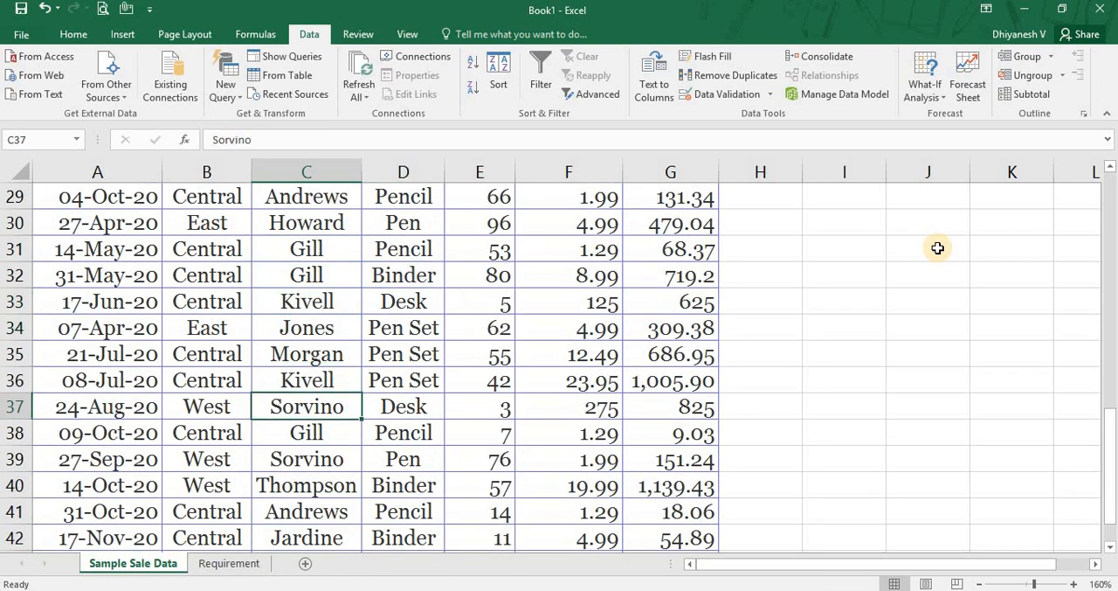
pyautogui.press('Down')
pyautogui.hotkey('shift', 'Right')
pyautogui.hotkey('ctrl', 'Home')
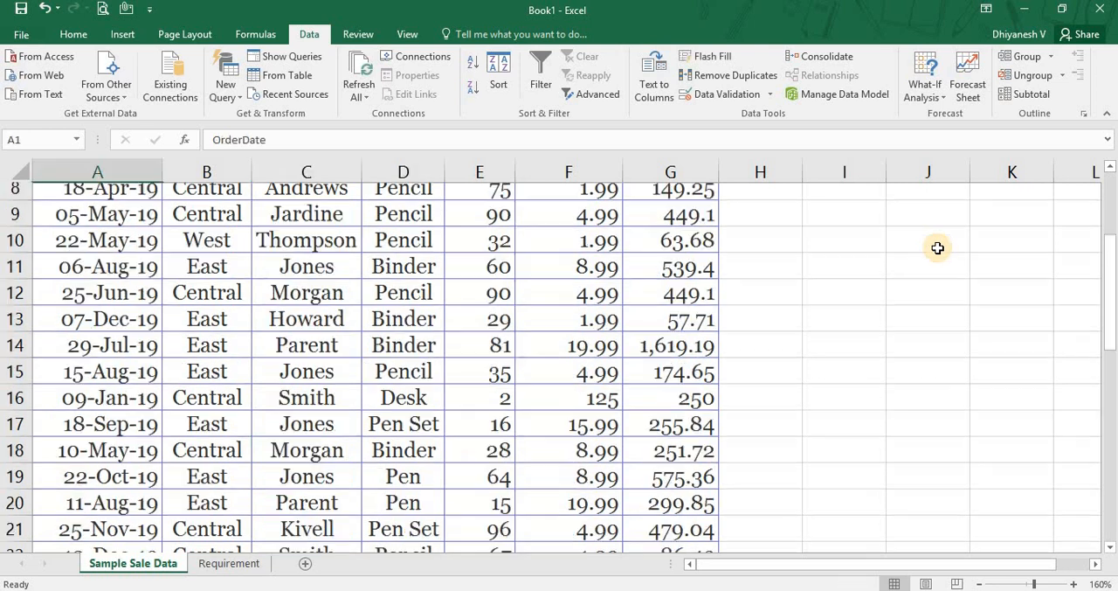
# Review the Rep and Item conditions in both criteria rows, J2:K2 and J3:K3.
pyautogui.press('Right')
pyautogui.press('Right')
pyautogui.press('Right')
pyautogui.press('Right')
pyautogui.press('Right')
pyautogui.press('Right')
pyautogui.press('Right')
pyautogui.press('Right')
pyautogui.press('Right')
pyautogui.press('Down')
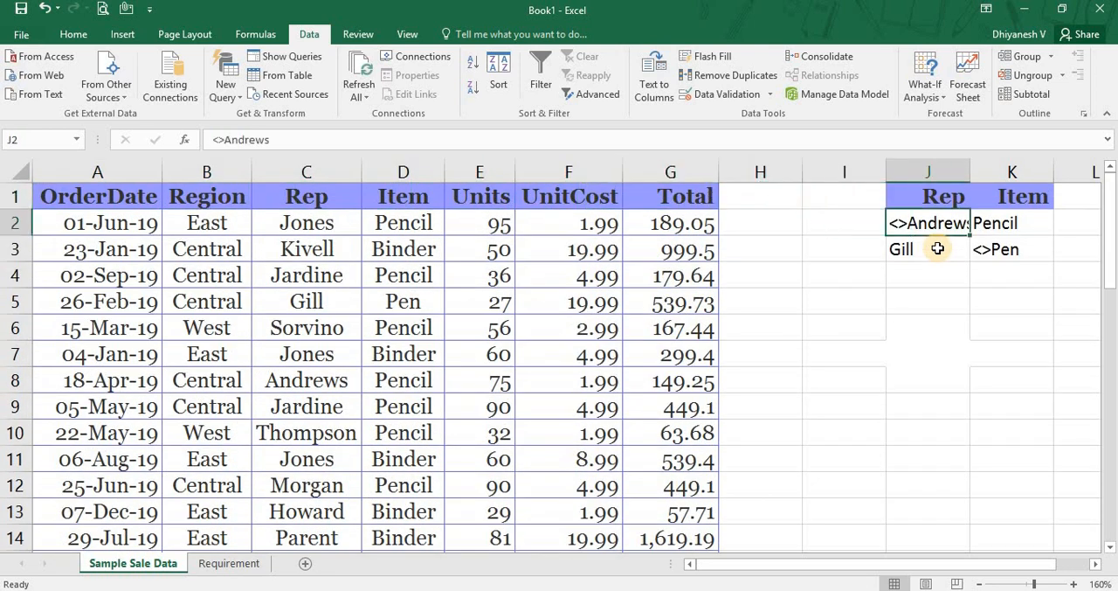
pyautogui.press('Down')
pyautogui.press('Right')
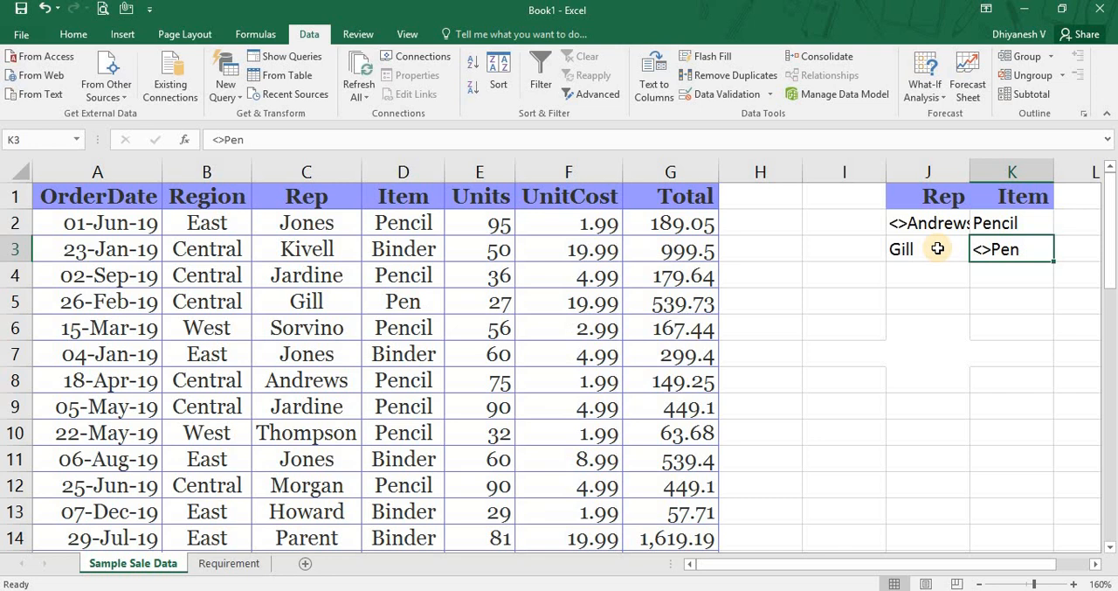
pyautogui.press('Up')
pyautogui.press('Left')
pyautogui.press('Right')
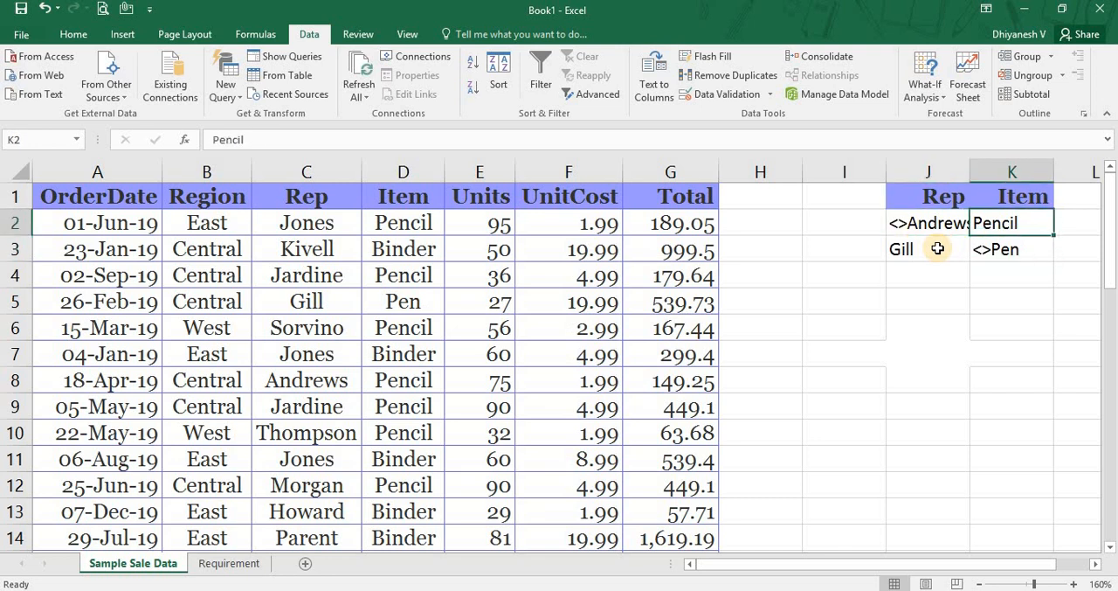
# Filter the sales list A1:G44 in place with Advanced Filter, extending the criteria range to J1:K3.
pyautogui.press('Left')
pyautogui.press('Up')
pyautogui.press('Left')
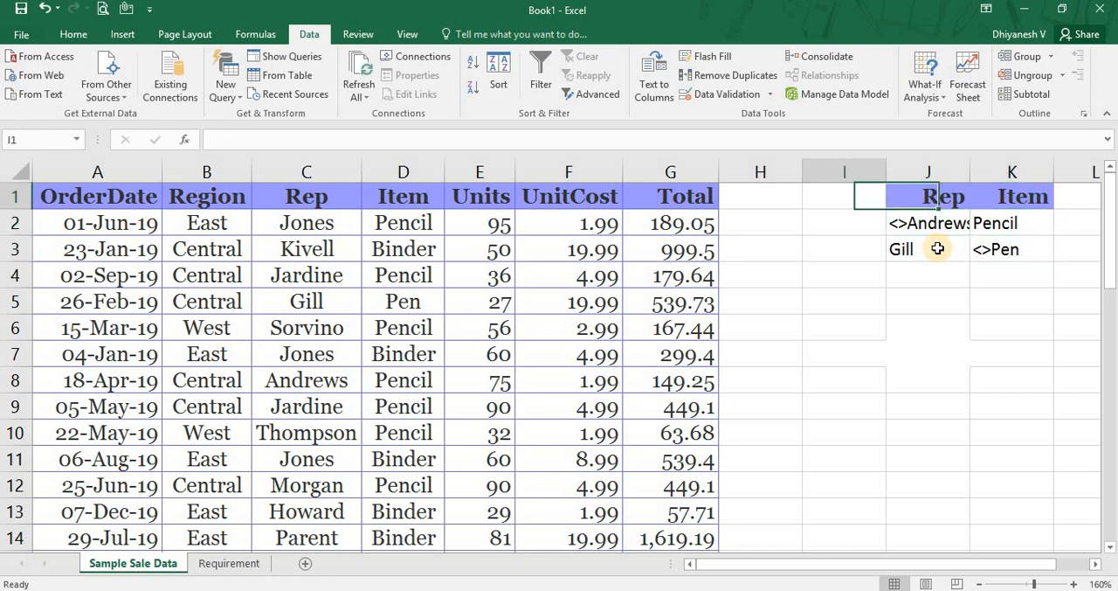
pyautogui.hotkey('ctrl', 'Left')
pyautogui.hotkey('ctrl', 'Left')
pyautogui.hotkey('ctrl', 'shift', 'Right')
pyautogui.hotkey('ctrl', 'shift', 'Down')
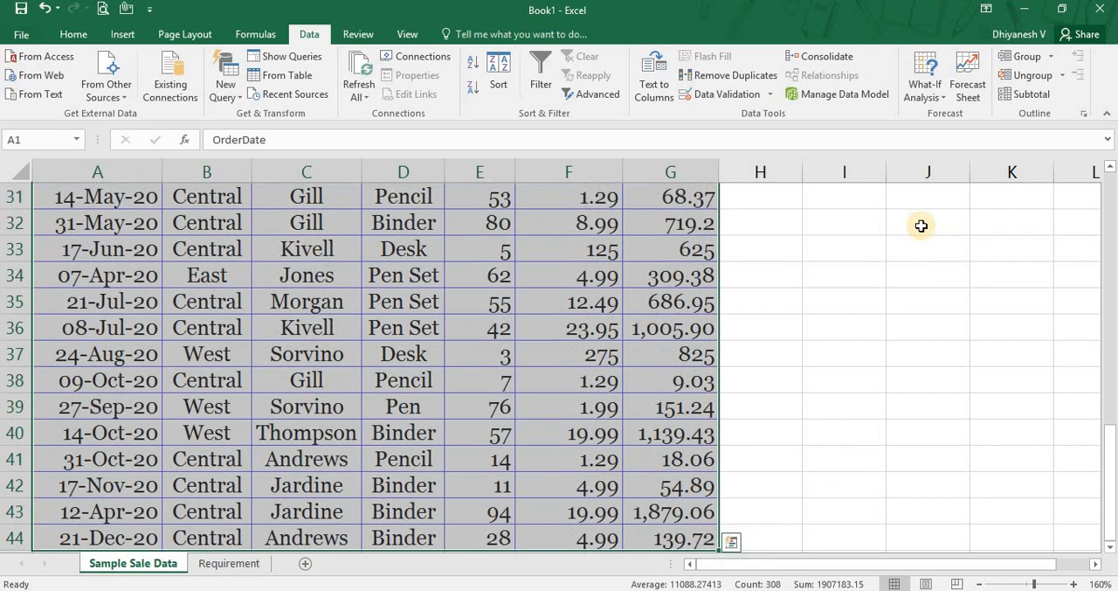
pyautogui.click(594, 94)
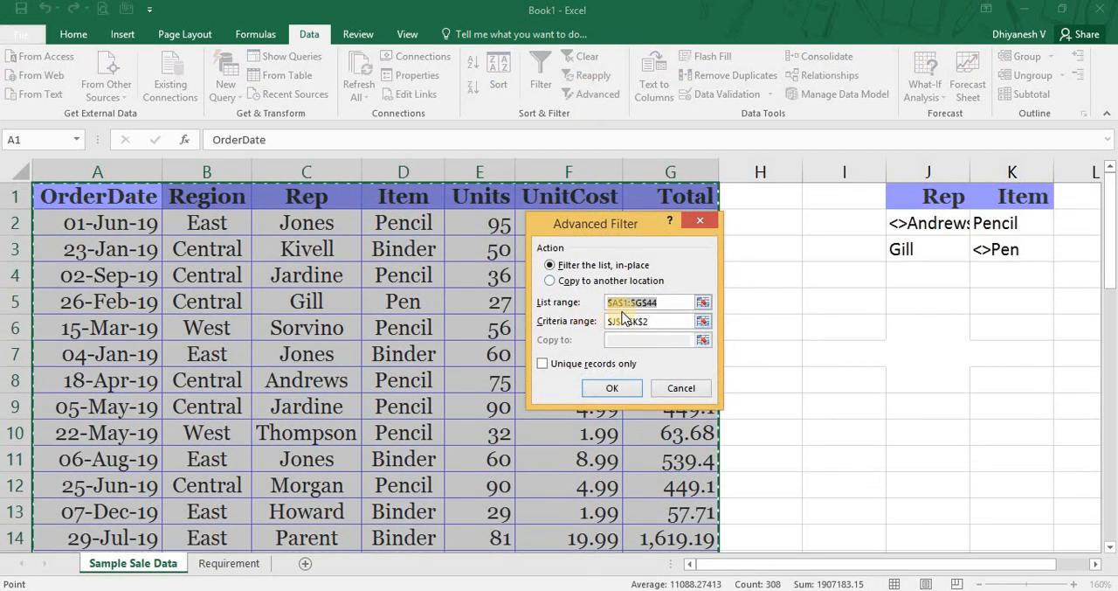
pyautogui.click(703, 320)
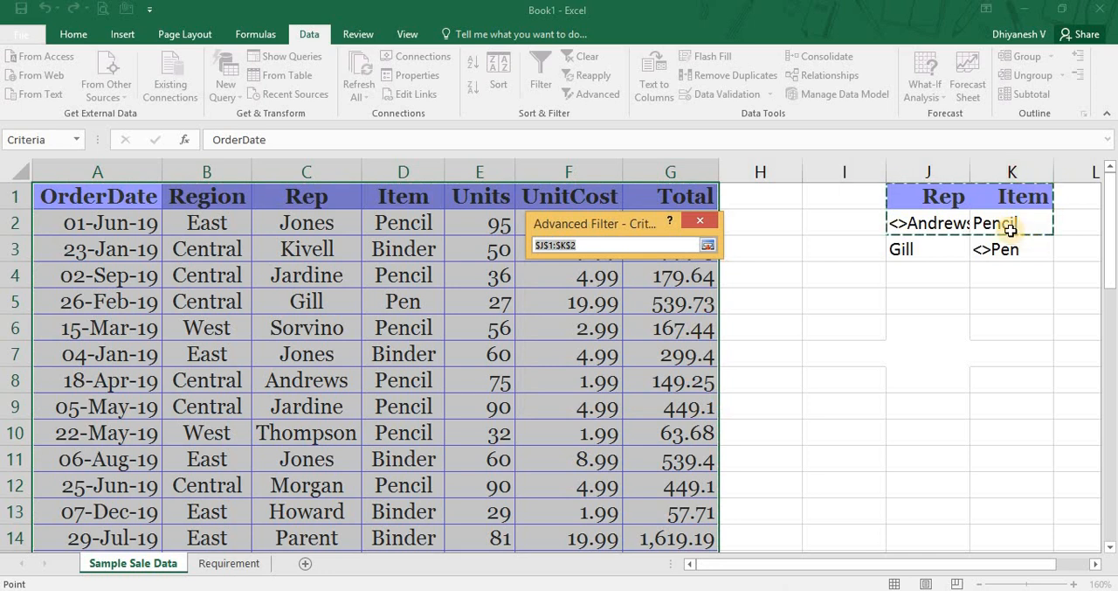
pyautogui.moveTo(941, 202); pyautogui.dragTo(999, 252)
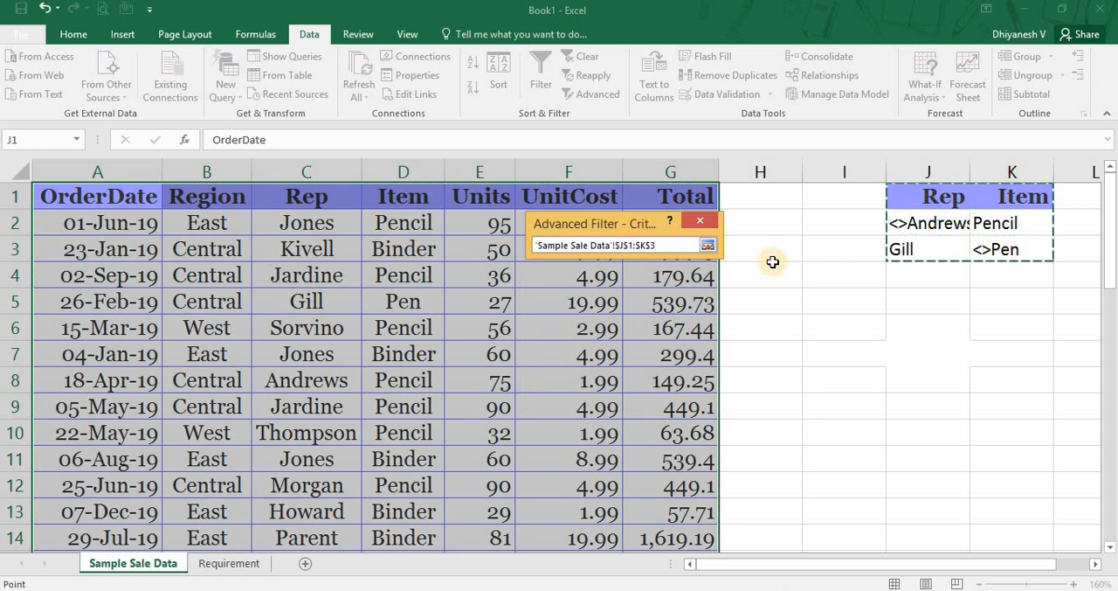
pyautogui.click(707, 245)
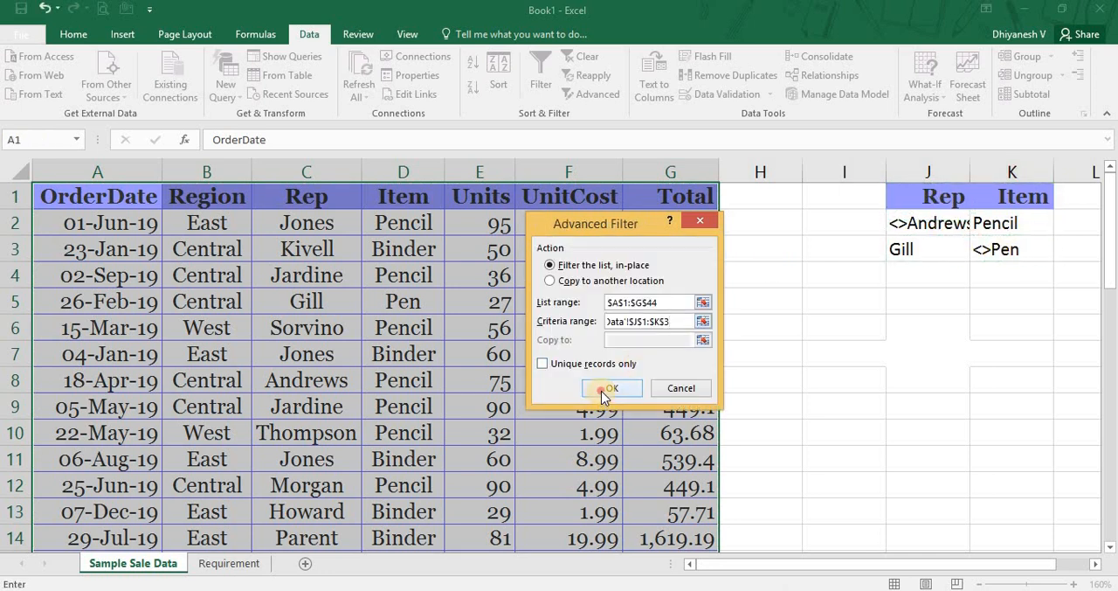
pyautogui.click(607, 389)
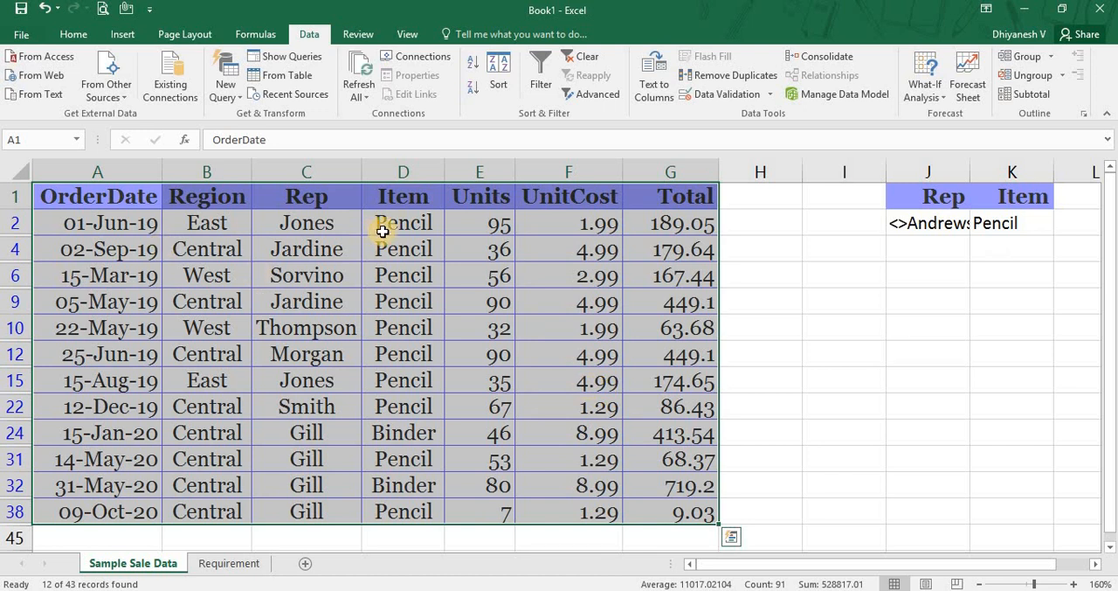
# Examine the Rep and Item columns of the filtered sales list against both criteria rows.
pyautogui.moveTo(392, 223); pyautogui.dragTo(400, 404)
pyautogui.moveTo(326, 234); pyautogui.dragTo(324, 406)
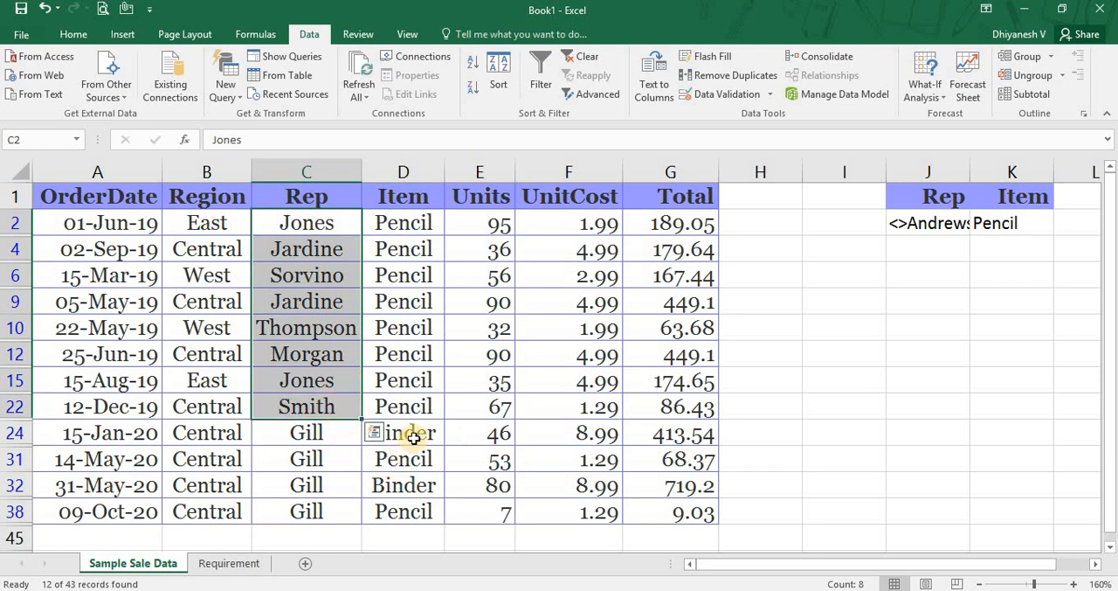
pyautogui.moveTo(407, 433); pyautogui.dragTo(418, 507)
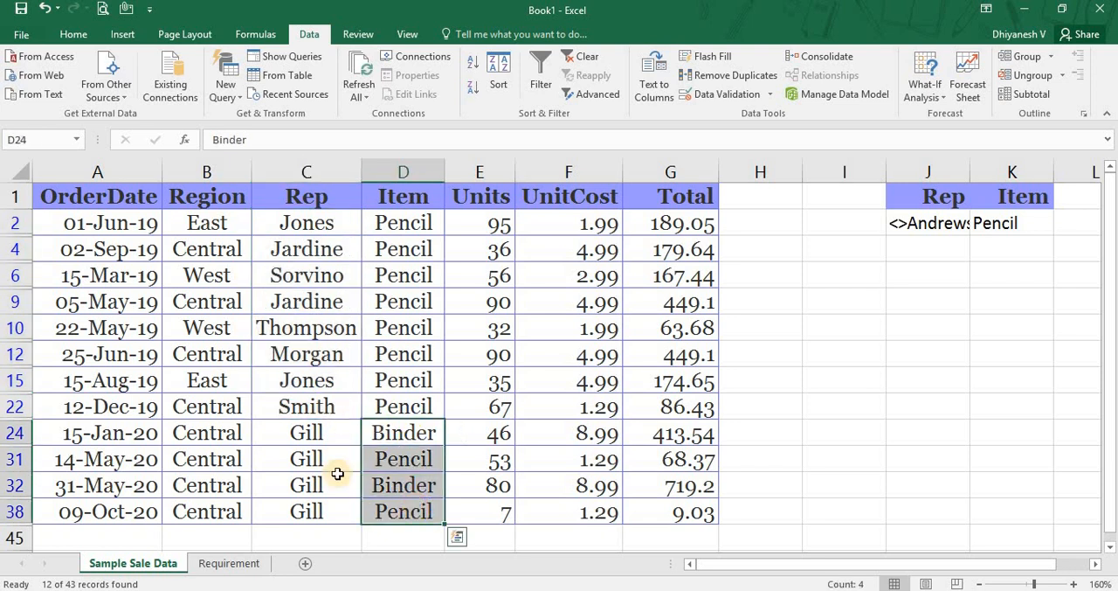
pyautogui.moveTo(317, 429); pyautogui.dragTo(320, 509)
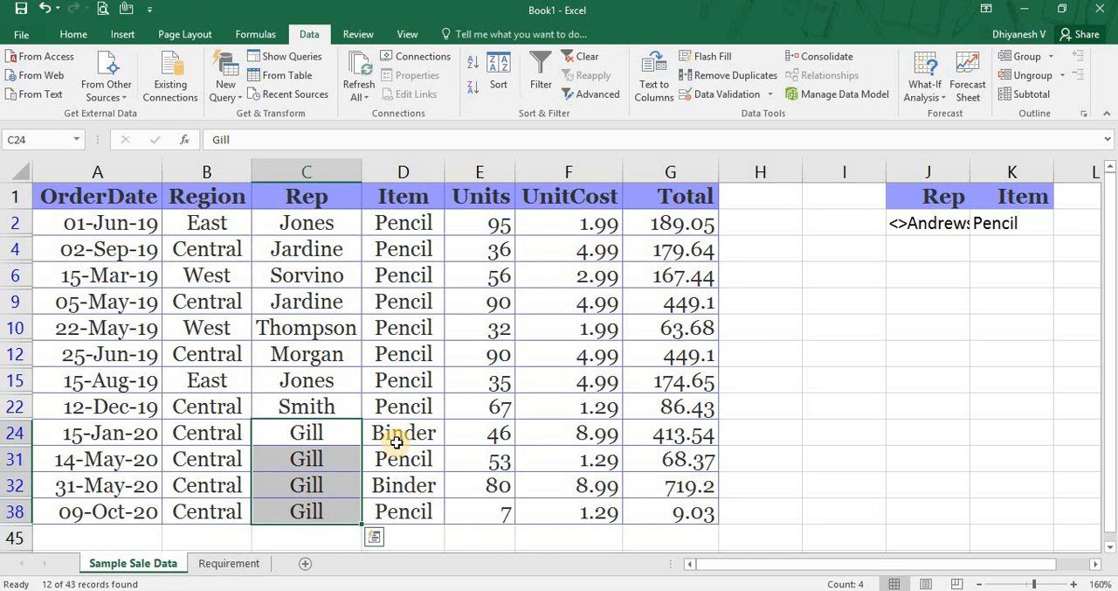
pyautogui.moveTo(394, 434); pyautogui.dragTo(397, 511)
pyautogui.press('Up')
pyautogui.press('Up')
pyautogui.press('Up')
pyautogui.press('Up')
pyautogui.press('Up')
pyautogui.press('Up')
pyautogui.press('Up')
pyautogui.press('Up')
pyautogui.press('Up')
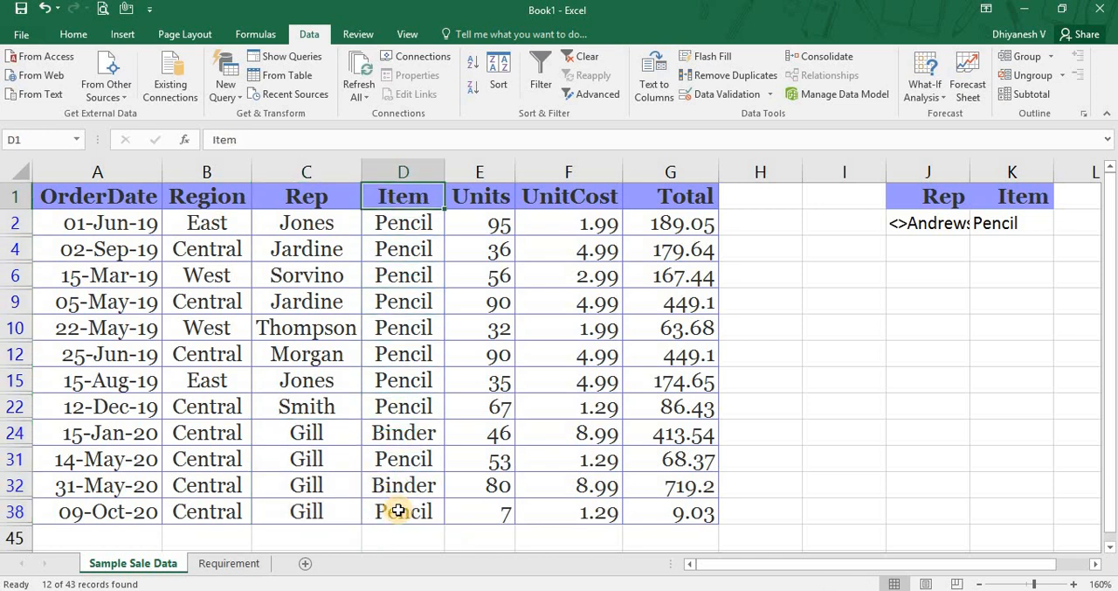
pyautogui.press('Right')
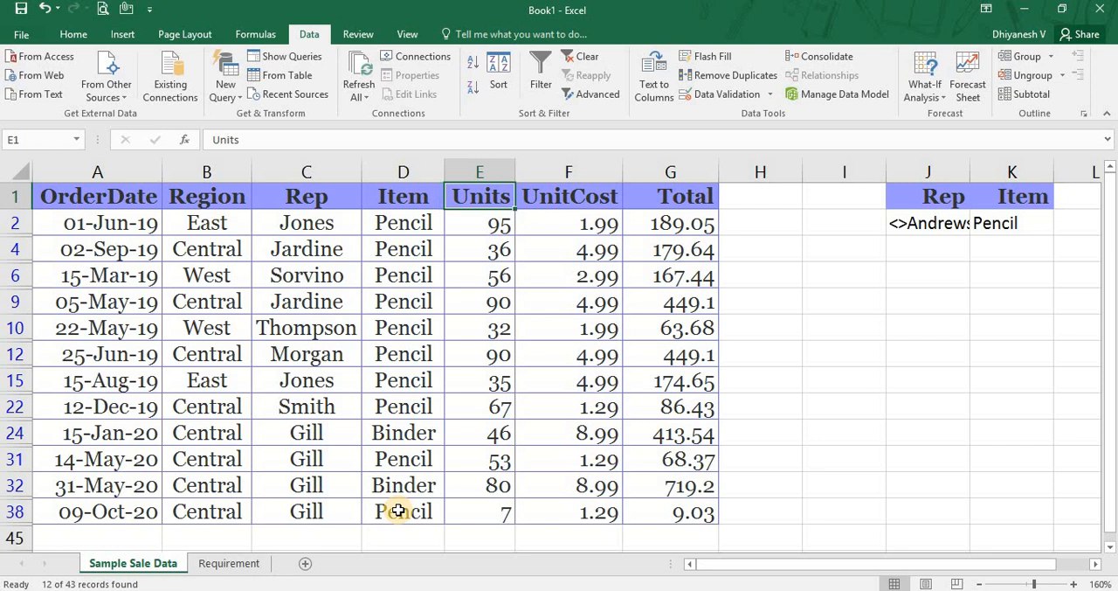
# Clear the filter from the sales list and return to cell A1.
pyautogui.click(583, 56)
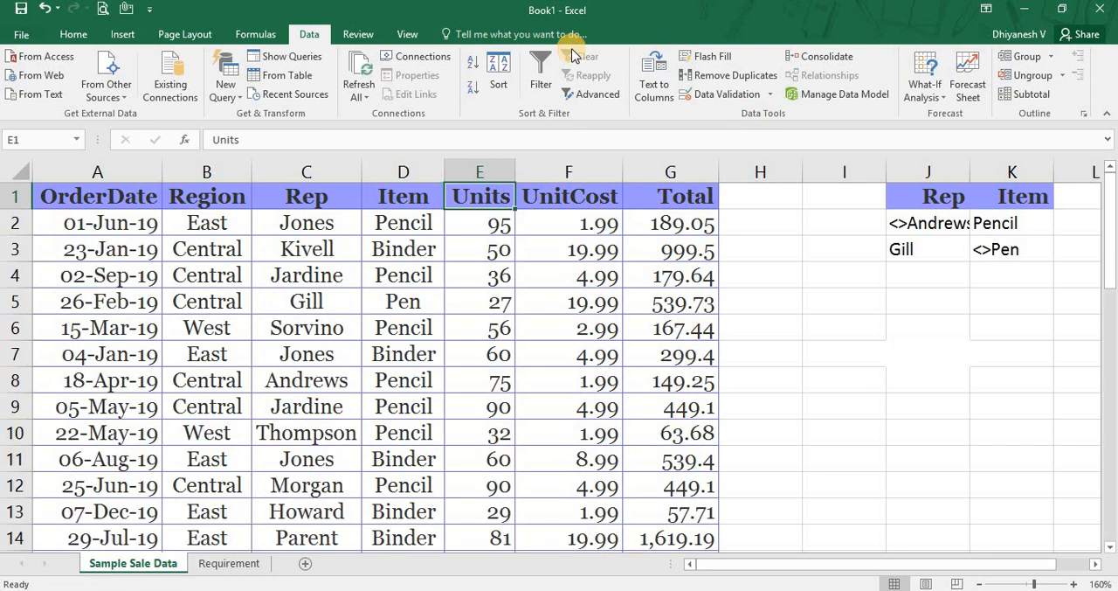
pyautogui.hotkey('ctrl', 'Home')
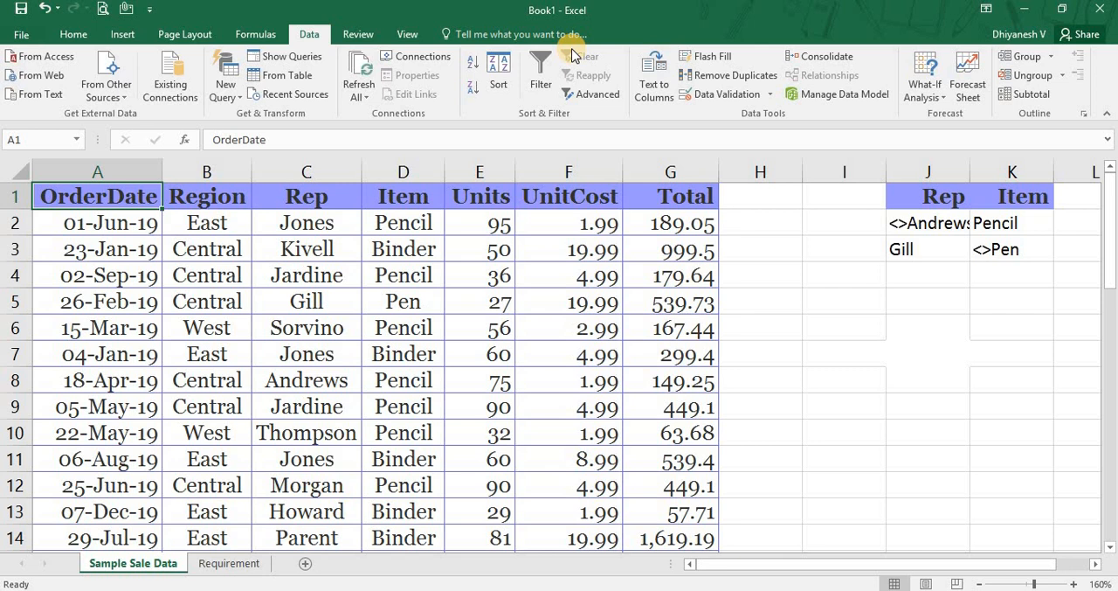
# Set up an Advanced Filter on A1:G44 with criteria J1:K3 that copies to another location.
pyautogui.hotkey('ctrl', 'shift', 'Right')
pyautogui.hotkey('ctrl', 'shift', 'Down')
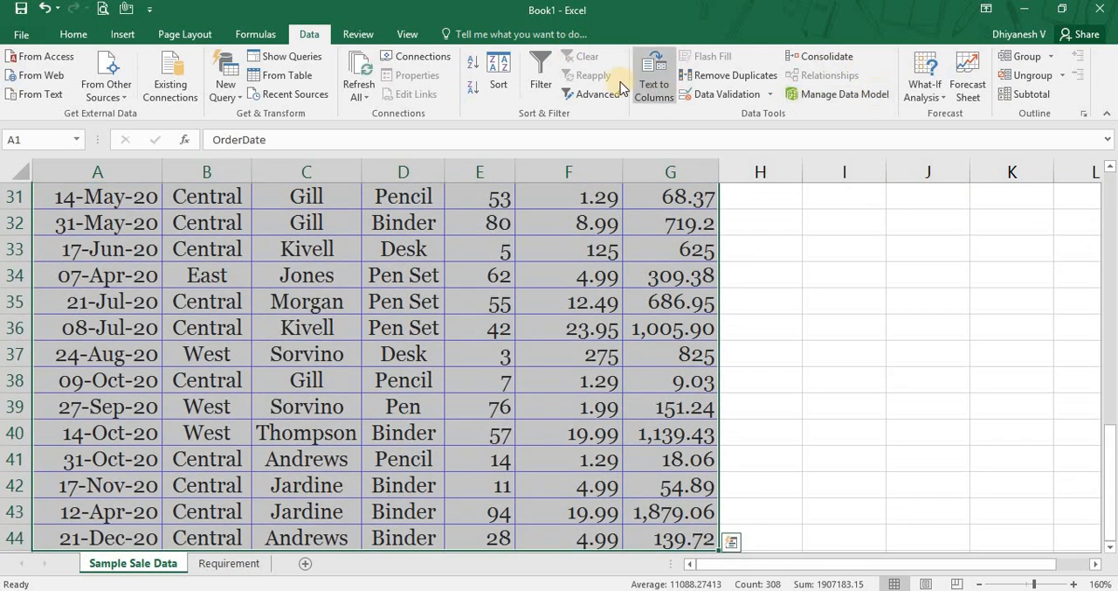
pyautogui.click(614, 94)
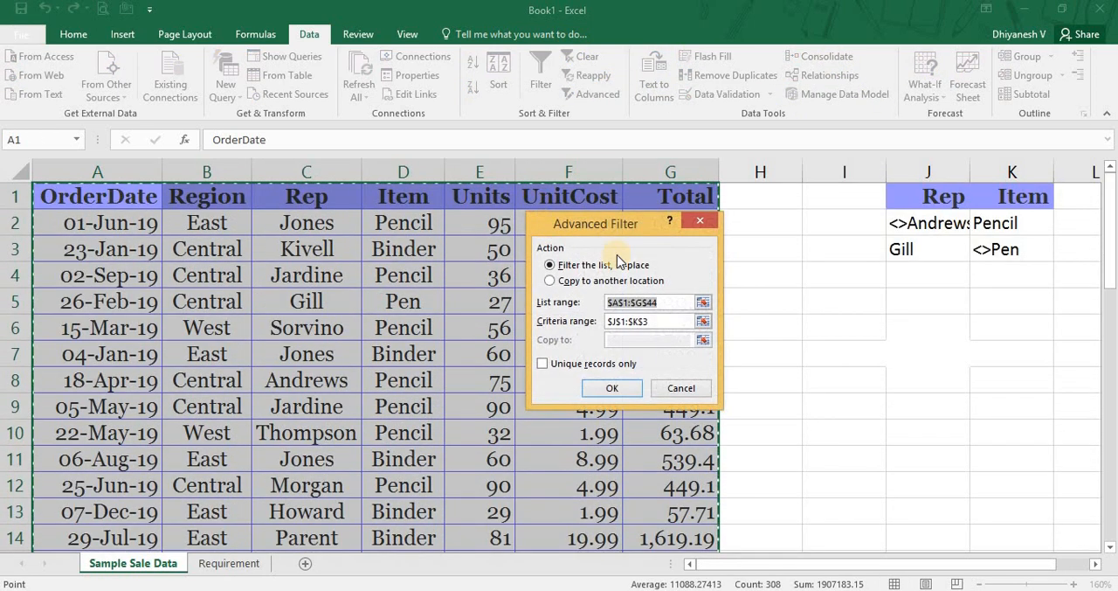
pyautogui.click(552, 281)
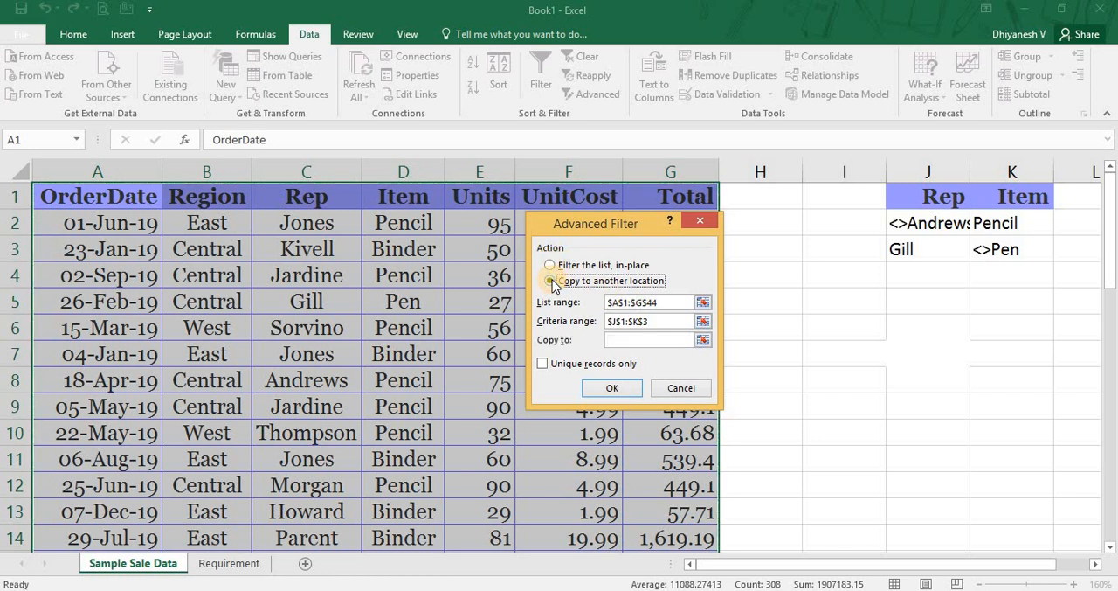
pyautogui.click(644, 302)
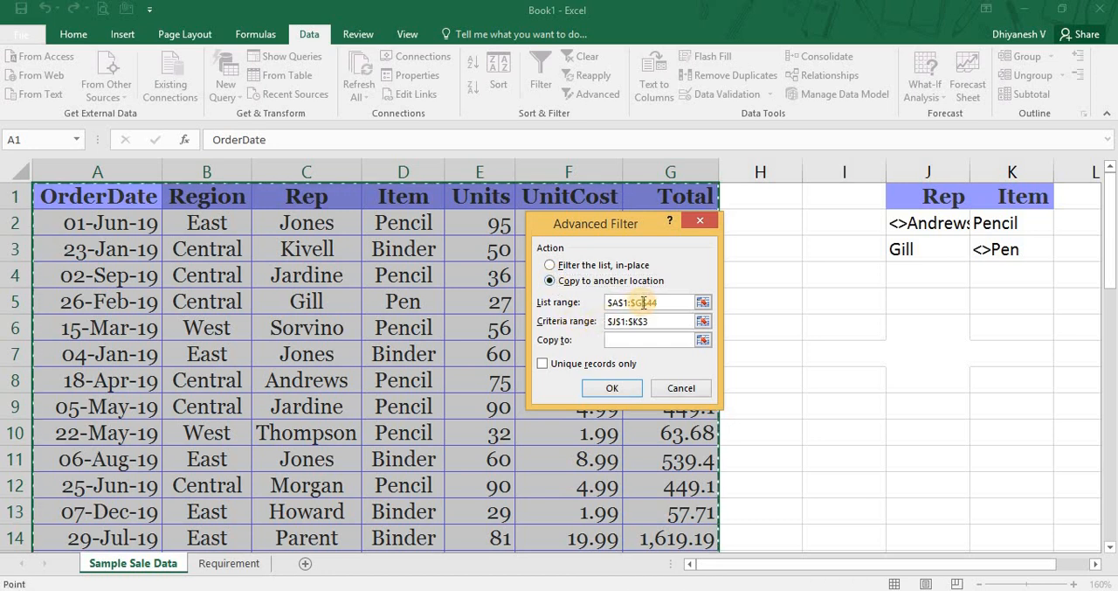
pyautogui.click(655, 322)
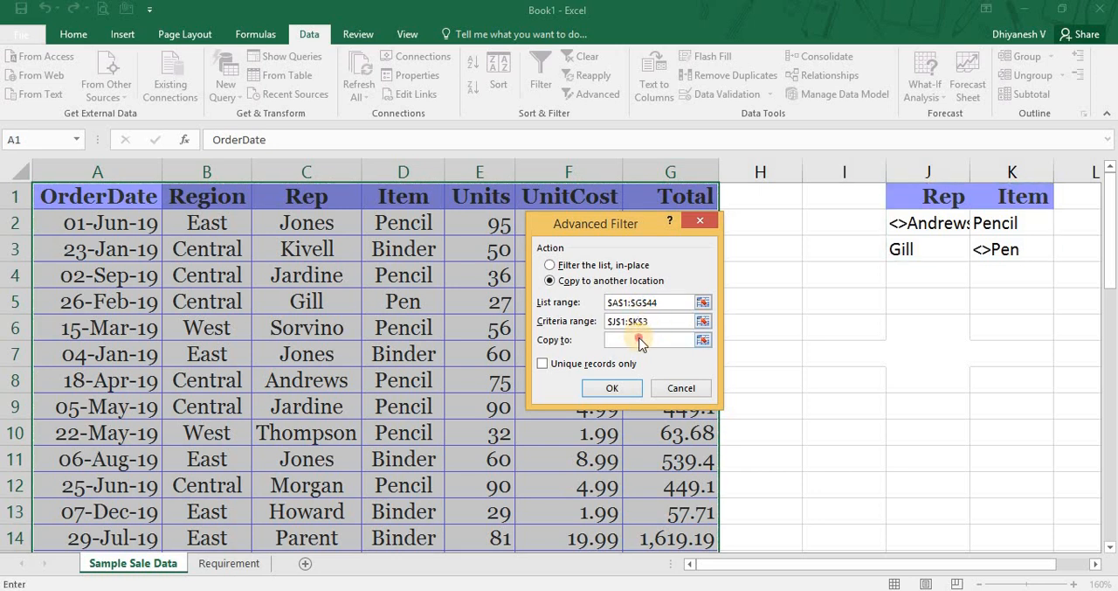
# Try to extract the filtered records from the sales data sheet to cell C7 of the Requirement sheet.
pyautogui.click(640, 339)
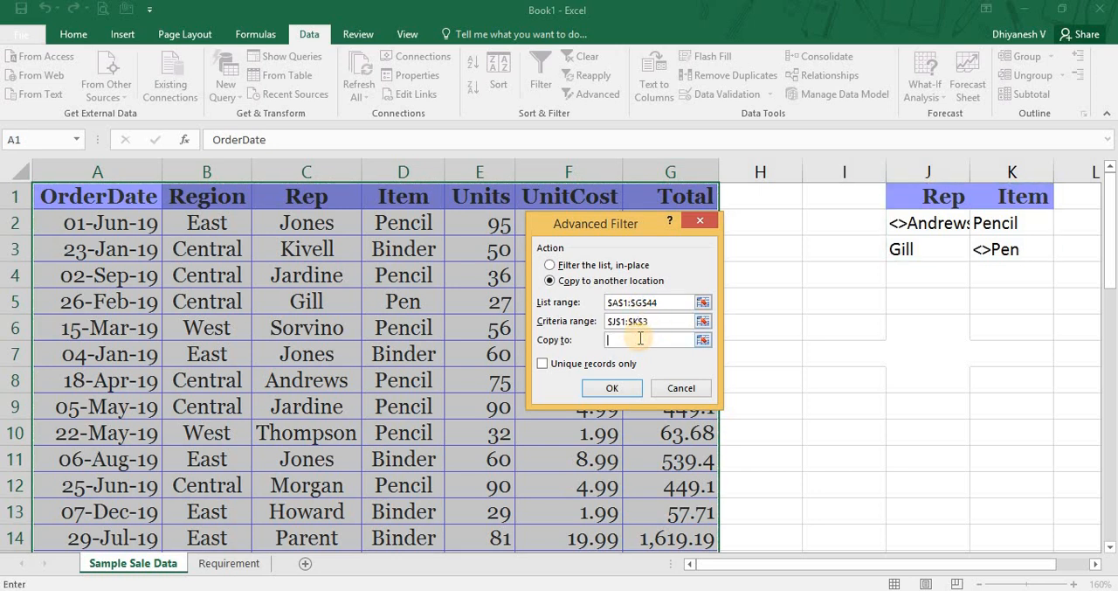
pyautogui.click(702, 341)
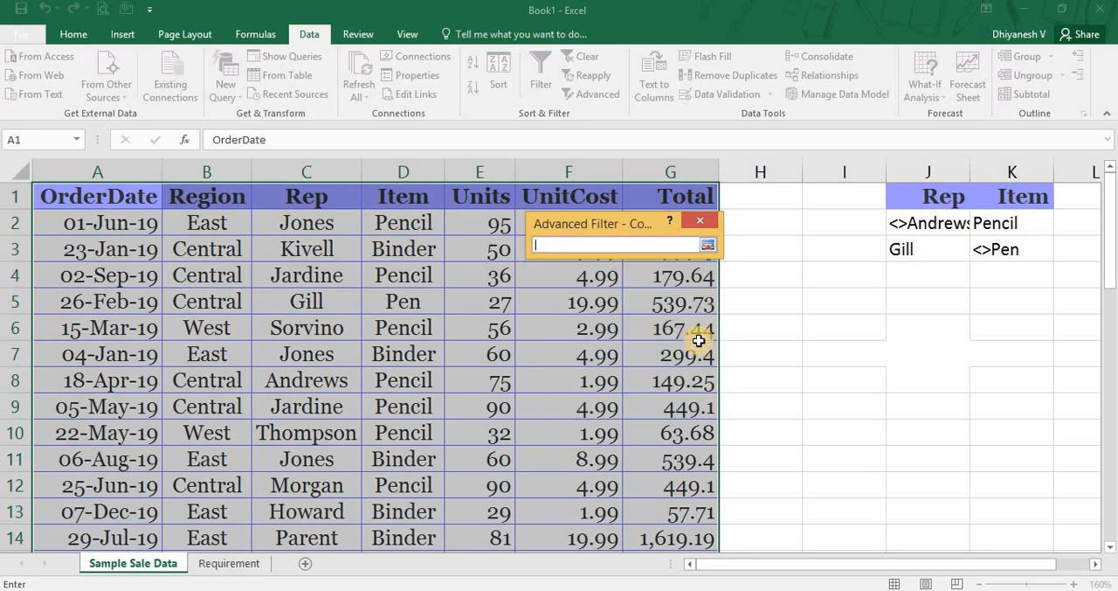
pyautogui.click(254, 566)
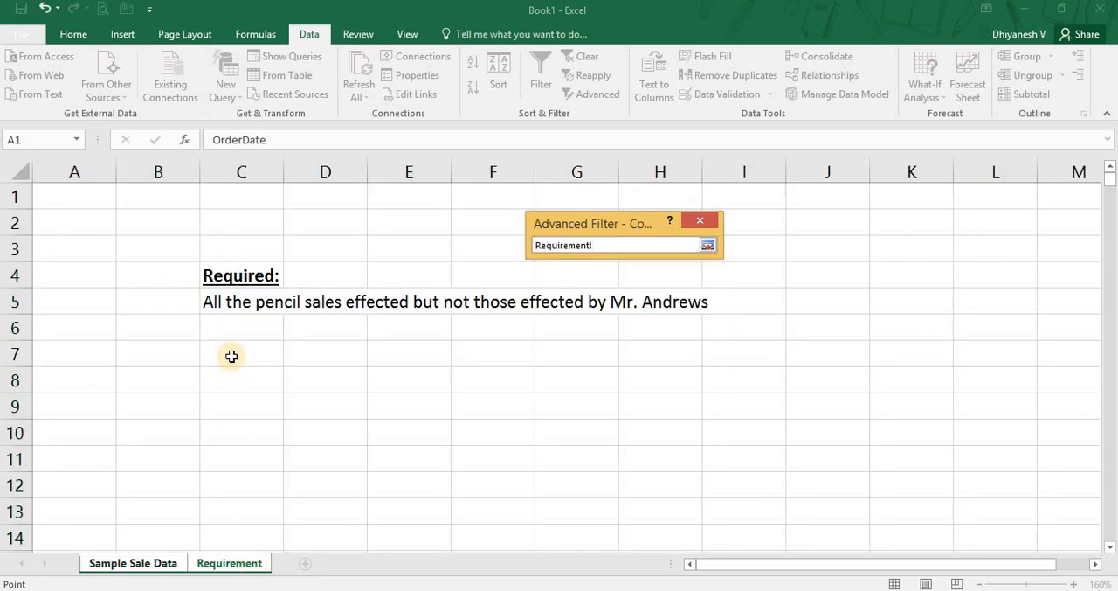
pyautogui.click(230, 356)
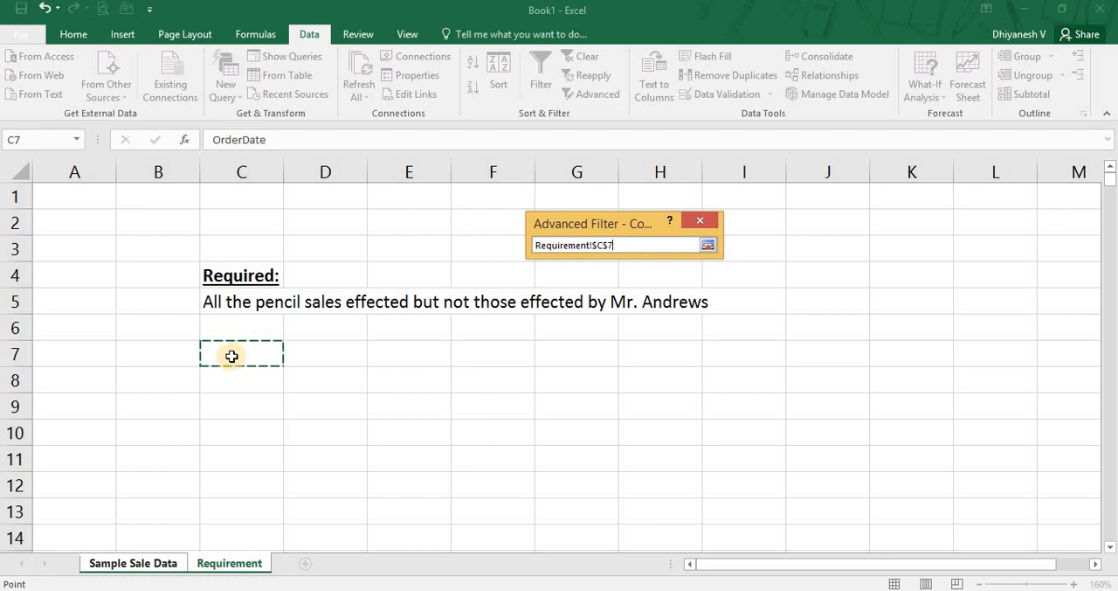
pyautogui.press('Return')
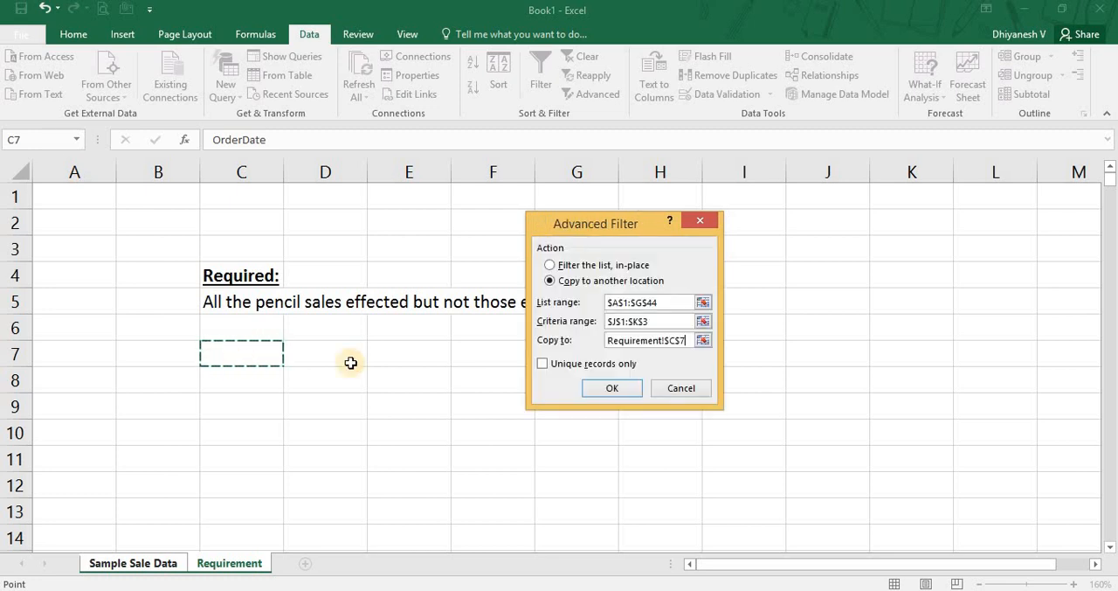
pyautogui.click(633, 386)
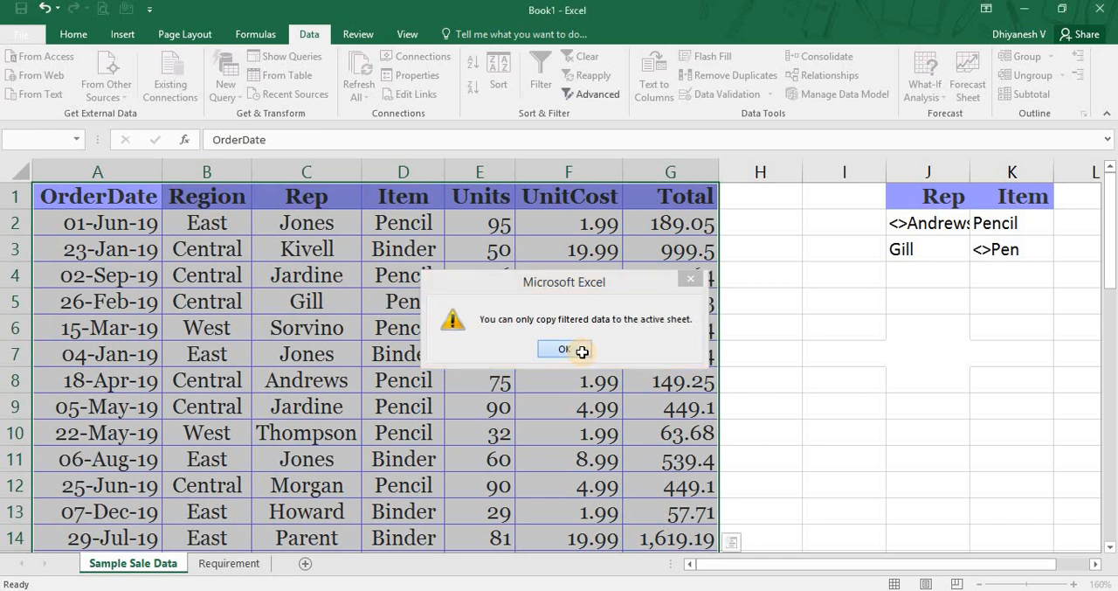
pyautogui.click(564, 349)
# From cell C7 of the Requirement sheet, start an Advanced Filter that copies to another location, with list range 'Sample Sale Data'!A1:G44.
pyautogui.hotkey('ctrl', 'pagedown')
pyautogui.press('Down')
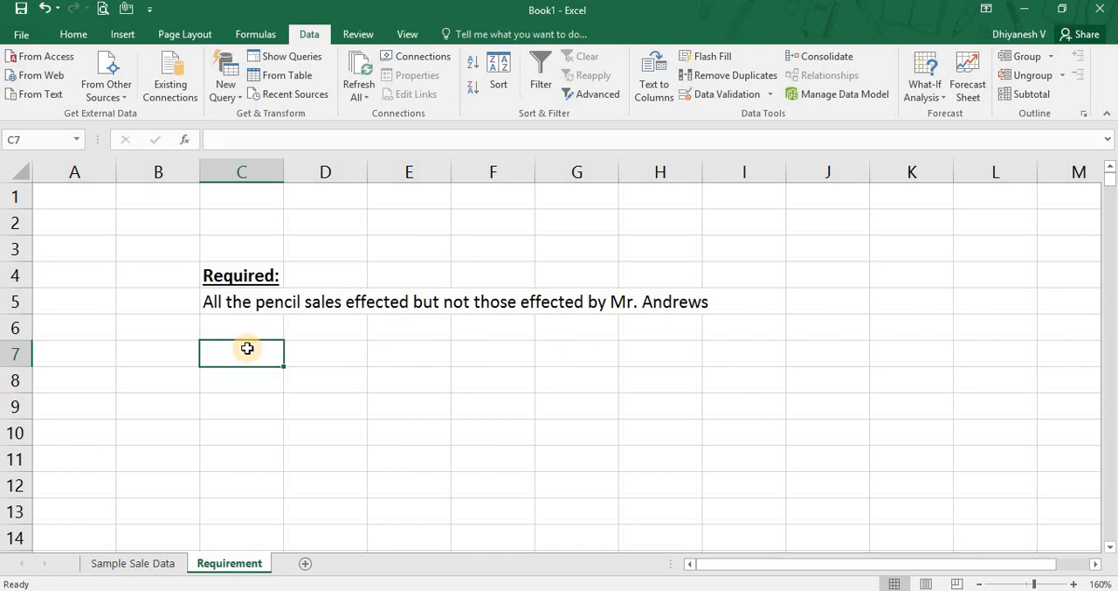
pyautogui.click(595, 96)
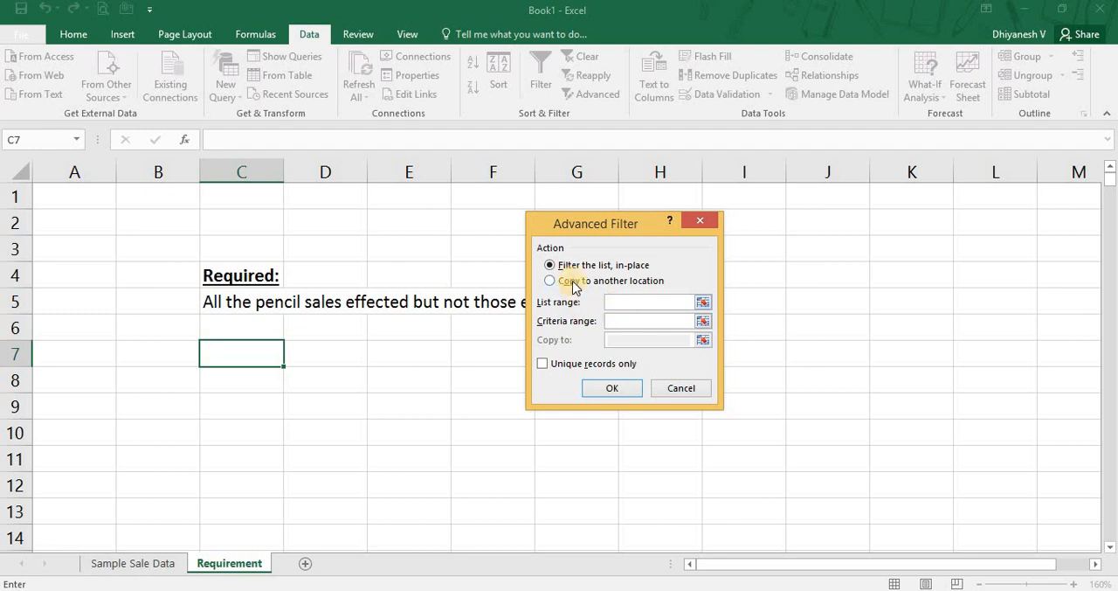
pyautogui.click(569, 280)
pyautogui.click(667, 303)
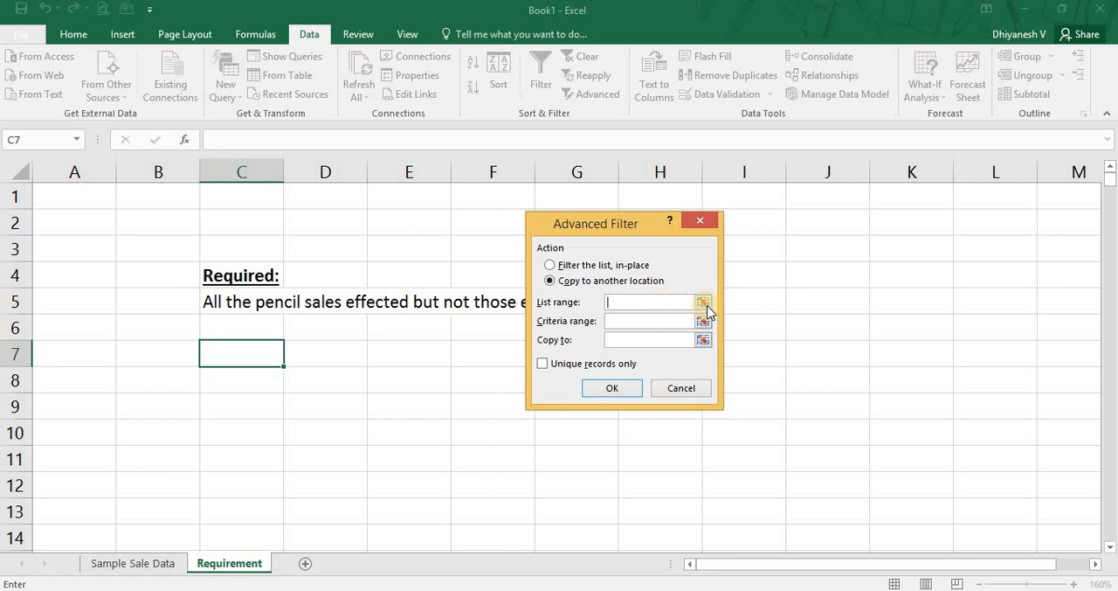
pyautogui.click(704, 303)
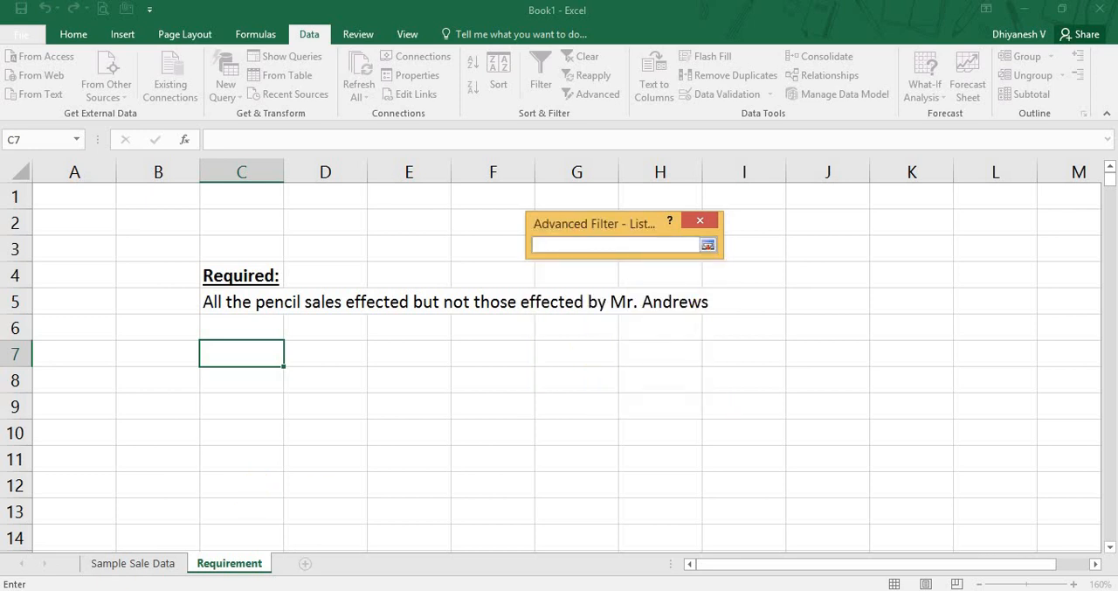
pyautogui.click(118, 565)
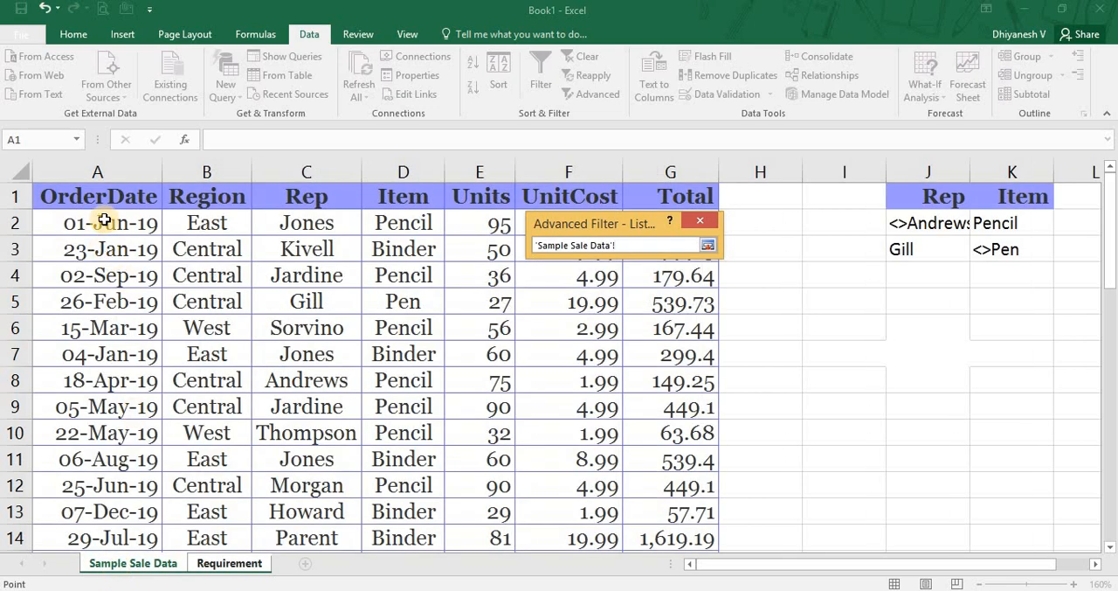
pyautogui.click(87, 199)
pyautogui.hotkey('ctrl', 'shift', 'Right')
pyautogui.hotkey('ctrl', 'shift', 'Down')
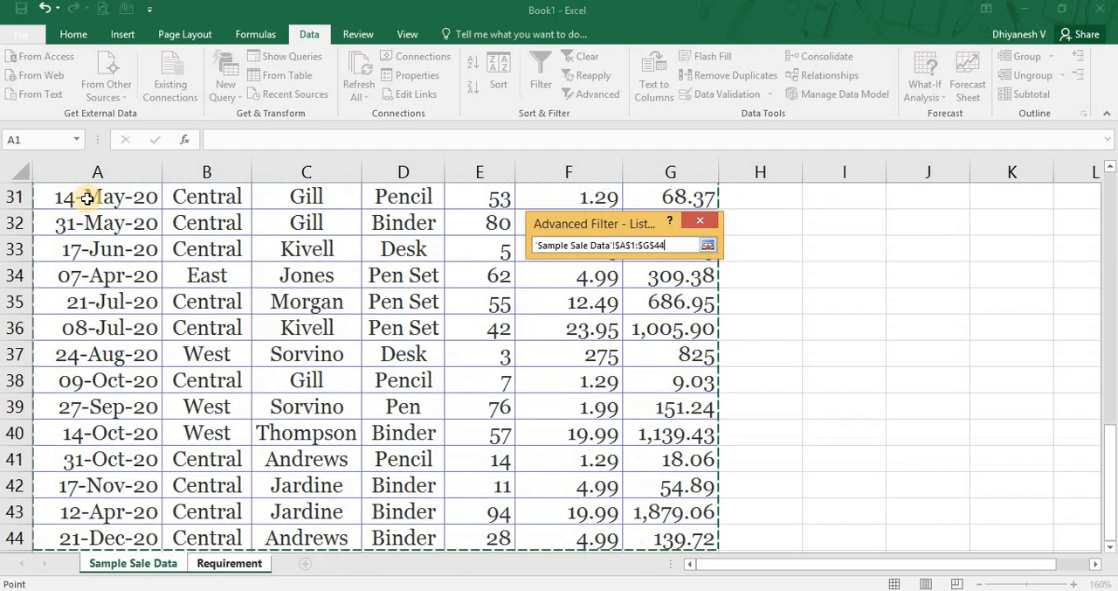
pyautogui.click(707, 246)
# Set the Advanced Filter's criteria range to J1:K3 on the Sample Sale Data sheet.
pyautogui.click(704, 320)
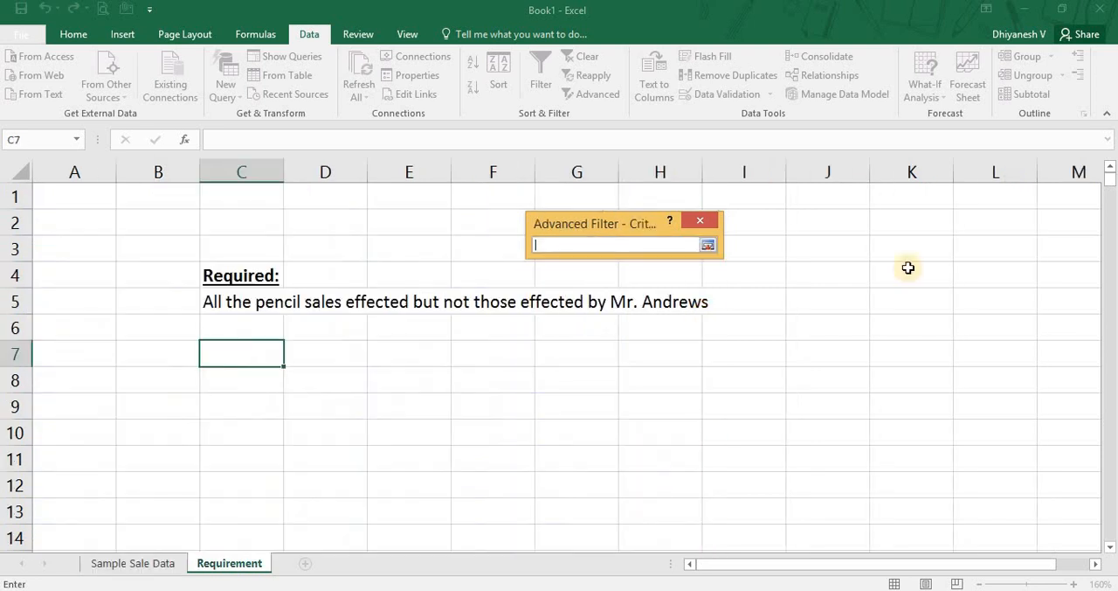
pyautogui.click(120, 566)
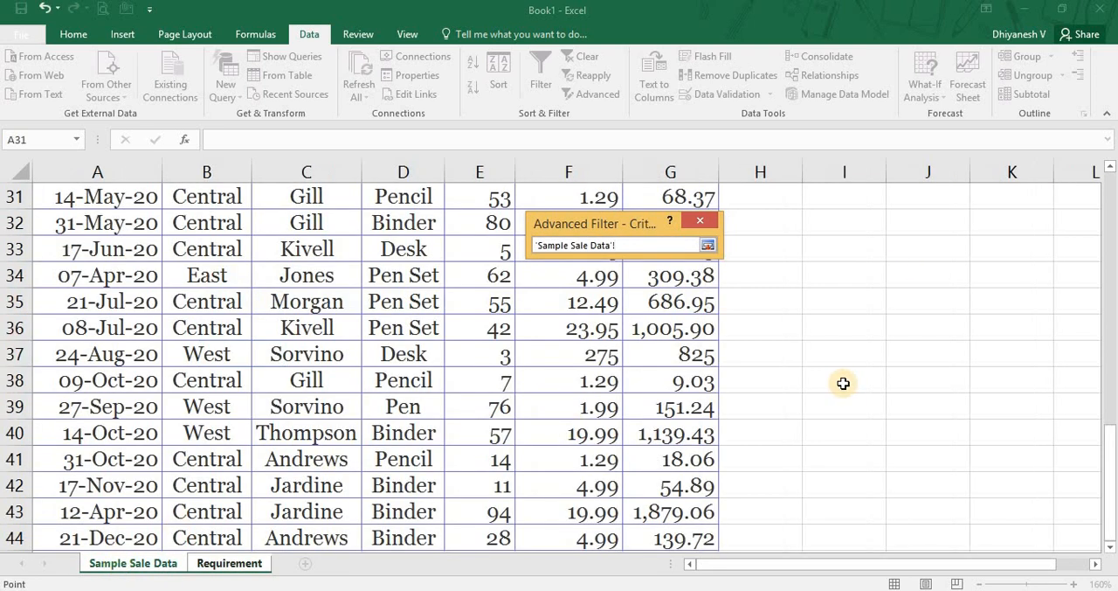
pyautogui.click(843, 381)
pyautogui.hotkey('ctrl', 'Up')
pyautogui.press('Right')
pyautogui.hotkey('shift', 'Right')
pyautogui.hotkey('shift', 'Down')
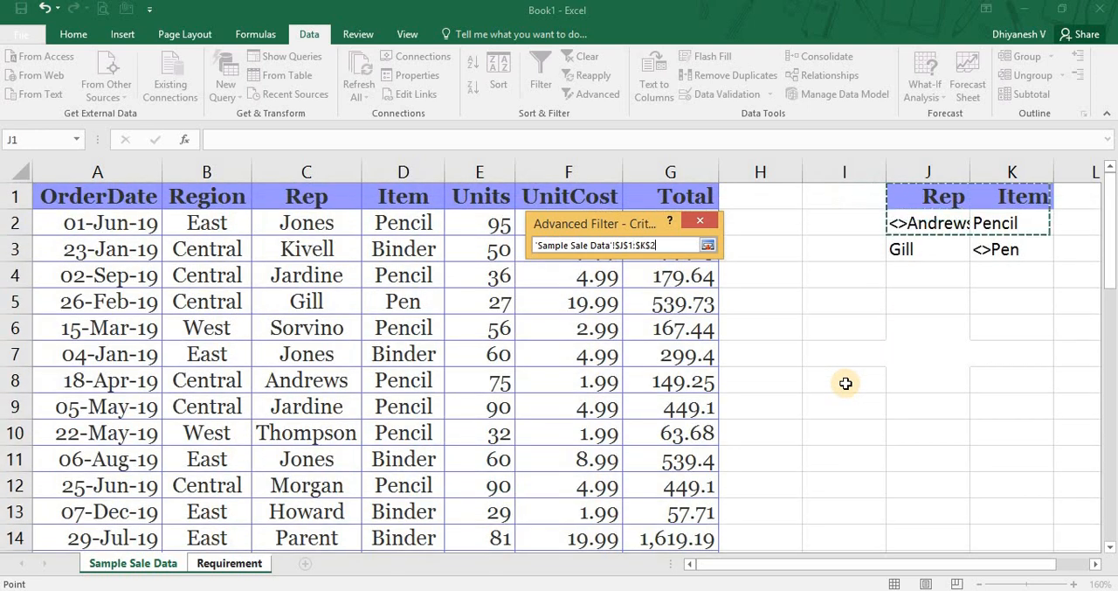
pyautogui.hotkey('shift', 'Down')
pyautogui.click(712, 245)
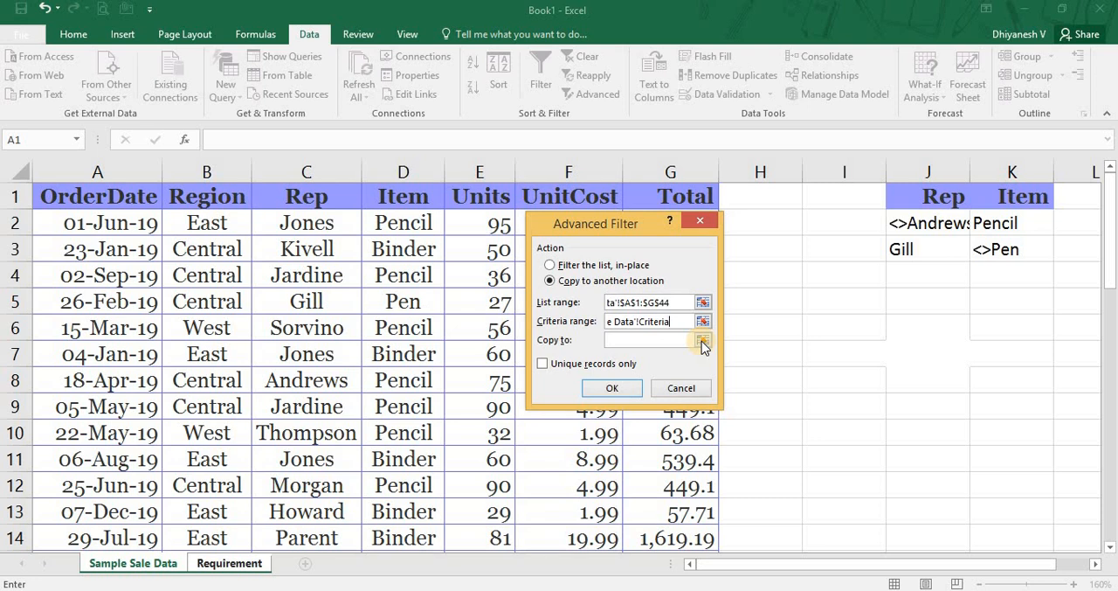
# Set the copy destination to cell C7 of the Requirement sheet and run the Advanced Filter.
pyautogui.click(703, 340)
pyautogui.hotkey('ctrl', 'pagedown')
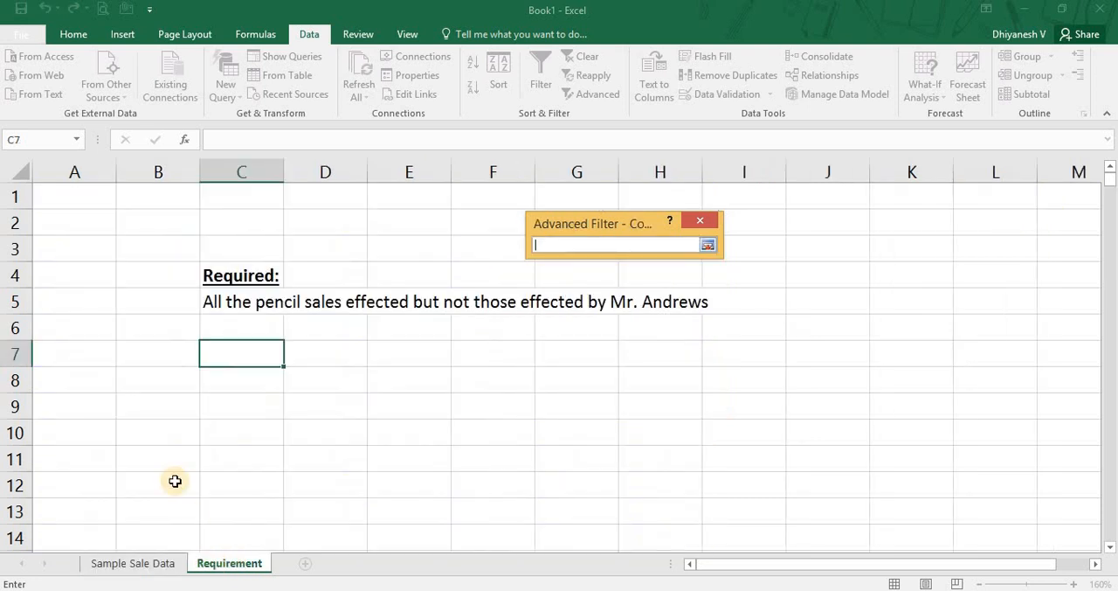
pyautogui.click(230, 345)
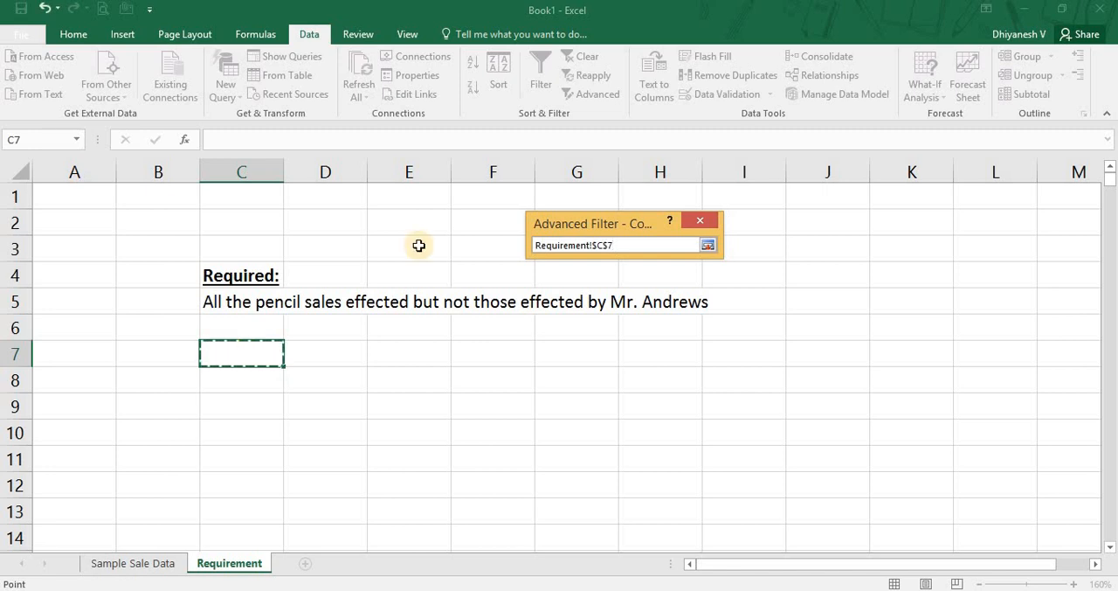
pyautogui.click(712, 244)
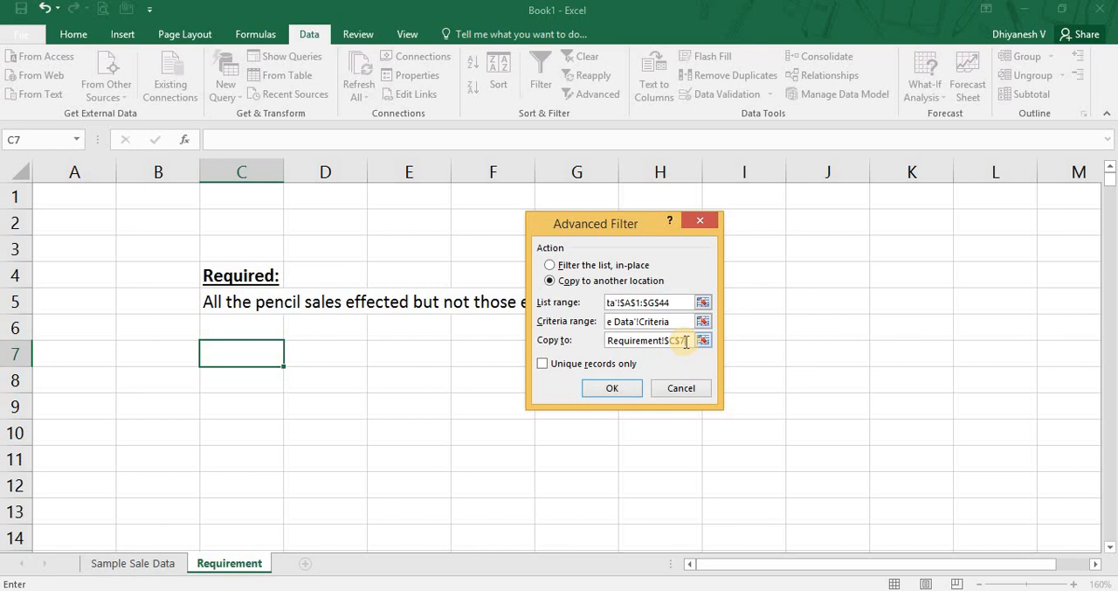
pyautogui.moveTo(266, 350); pyautogui.dragTo(757, 526)
pyautogui.click(231, 360)
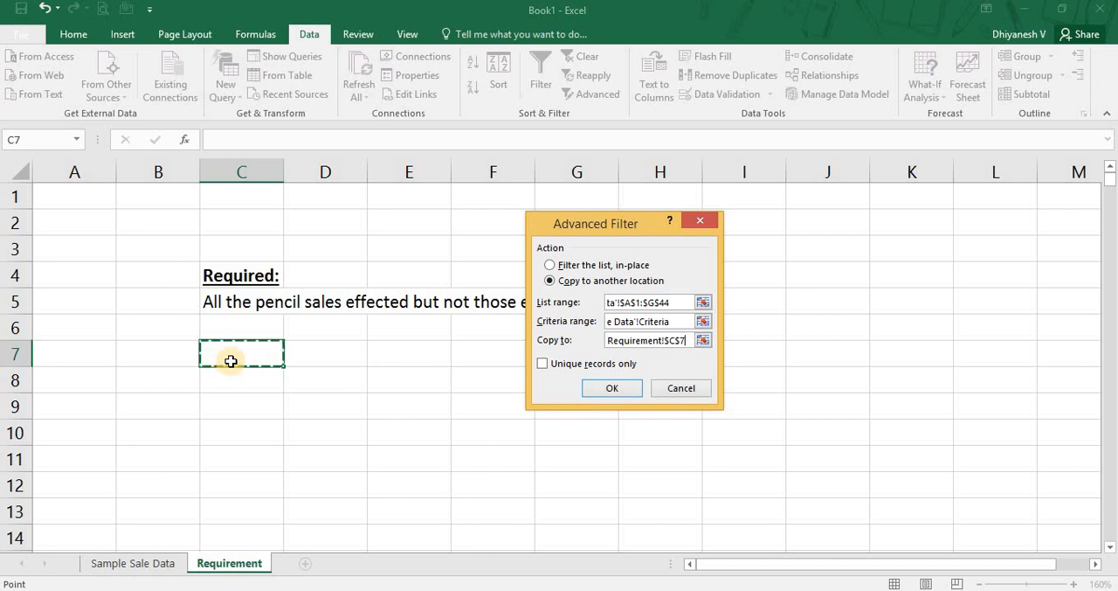
pyautogui.click(601, 393)
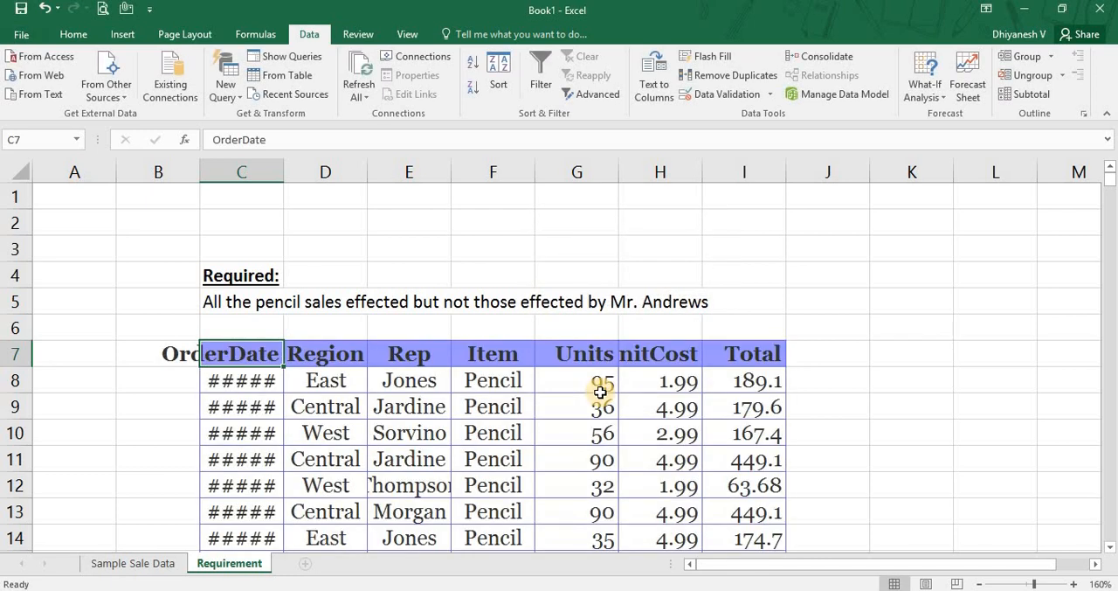
# AutoFit the column widths of the extracted table C7:I19 on the Requirement sheet.
pyautogui.hotkey('ctrl', 'shift', 'End')
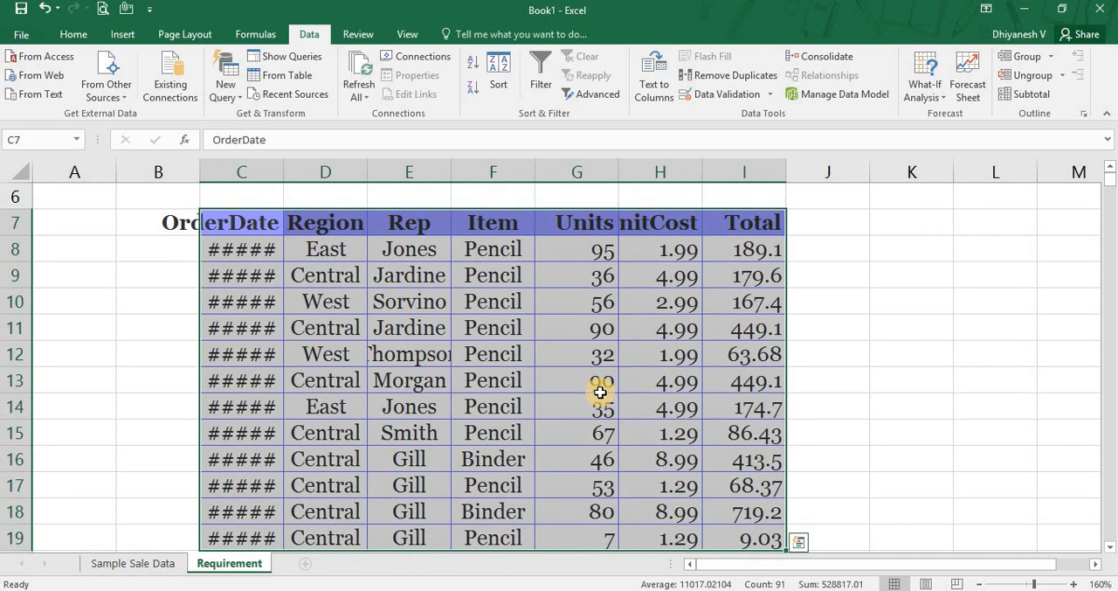
pyautogui.hotkey('alt', 'h')
pyautogui.press('o')
pyautogui.press('i')
pyautogui.press('Up')
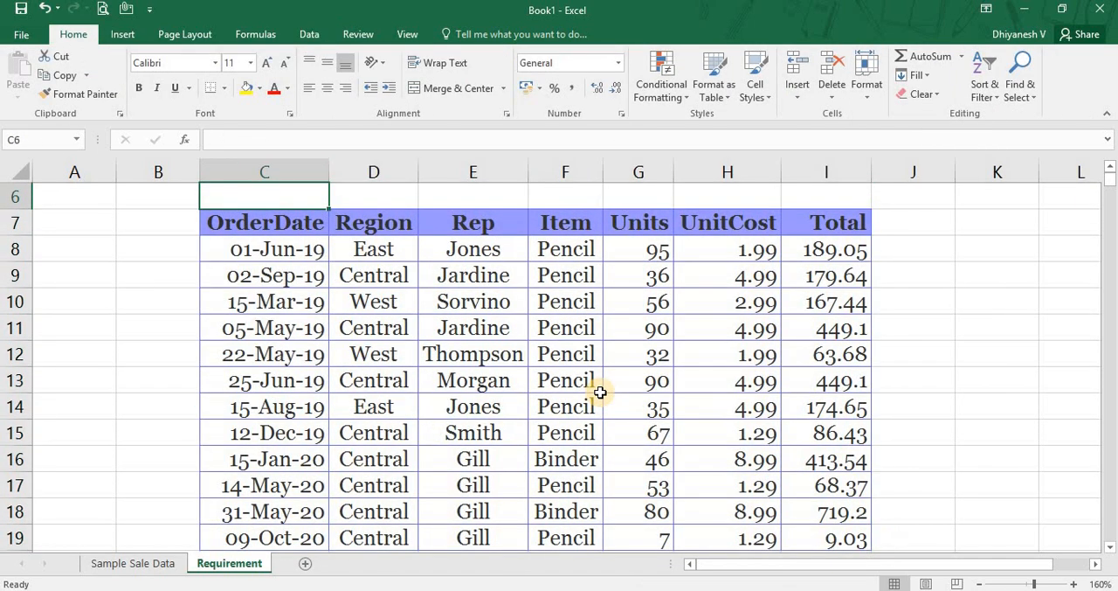
# Review the Item entries in F8:F15 of the extracted table on the Requirement sheet.
pyautogui.press('Down')
pyautogui.press('Down')
pyautogui.press('Down')
pyautogui.press('Right')
pyautogui.press('Right')
pyautogui.press('Up')
pyautogui.press('Right')
pyautogui.hotkey('shift', 'Down')
pyautogui.hotkey('shift', 'Down')
pyautogui.hotkey('shift', 'Down')
pyautogui.hotkey('shift', 'Down')
pyautogui.hotkey('shift', 'Down')
pyautogui.hotkey('shift', 'Down')
pyautogui.hotkey('shift', 'Down')
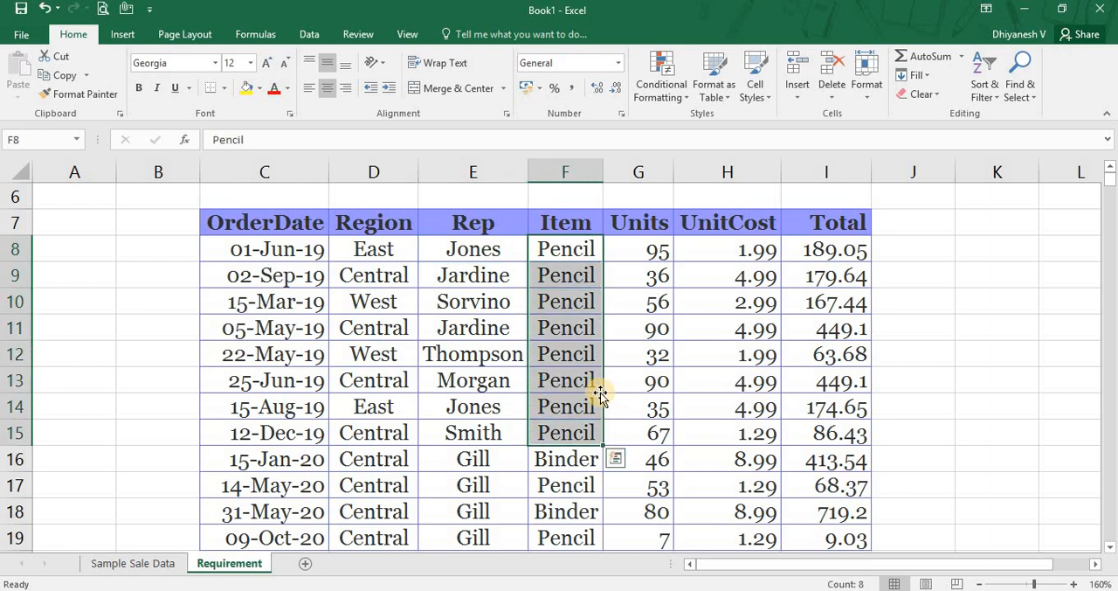
# Review the Rep entries in E16:E19 of the extracted table.
pyautogui.press('Down')
pyautogui.press('Down')
pyautogui.press('Down')
pyautogui.press('Down')
pyautogui.press('Down')
pyautogui.press('Down')
pyautogui.press('Down')
pyautogui.press('Down')
pyautogui.press('Left')
pyautogui.press('Down')
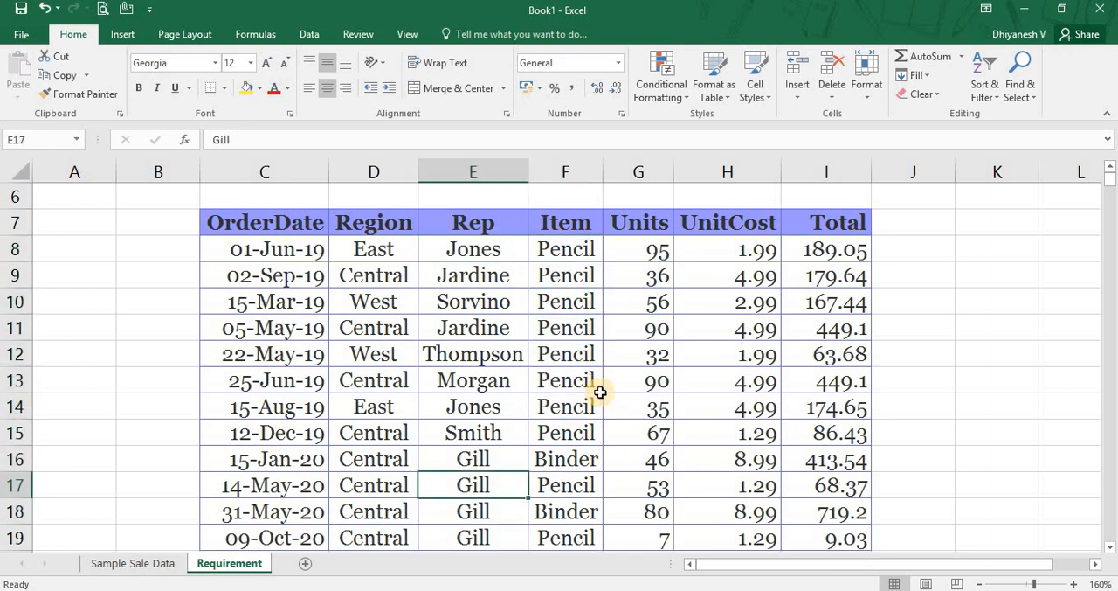
pyautogui.press('Up')
pyautogui.hotkey('shift', 'Down')
pyautogui.hotkey('shift', 'Down')
pyautogui.hotkey('shift', 'Down')
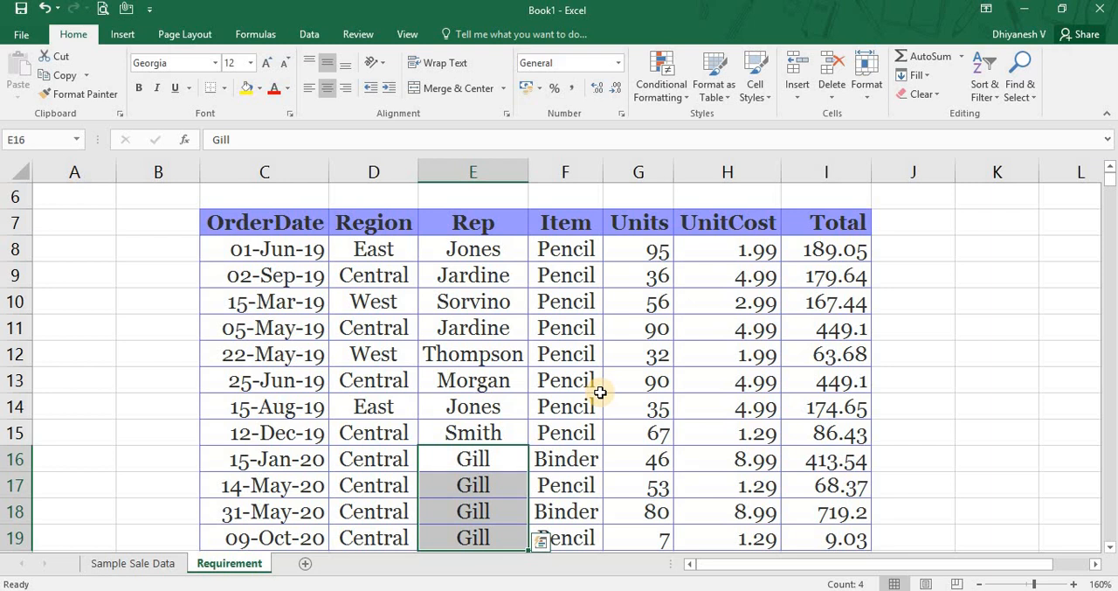
# Compare the extracted table starting at C7 with the source table and criteria on the Sample Sale Data sheet.
pyautogui.press('Up')
pyautogui.press('Up')
pyautogui.press('Up')
pyautogui.press('Up')
pyautogui.press('Up')
pyautogui.press('Up')
pyautogui.press('Up')
pyautogui.press('Up')
pyautogui.press('Up')
pyautogui.press('Left')
pyautogui.press('Left')
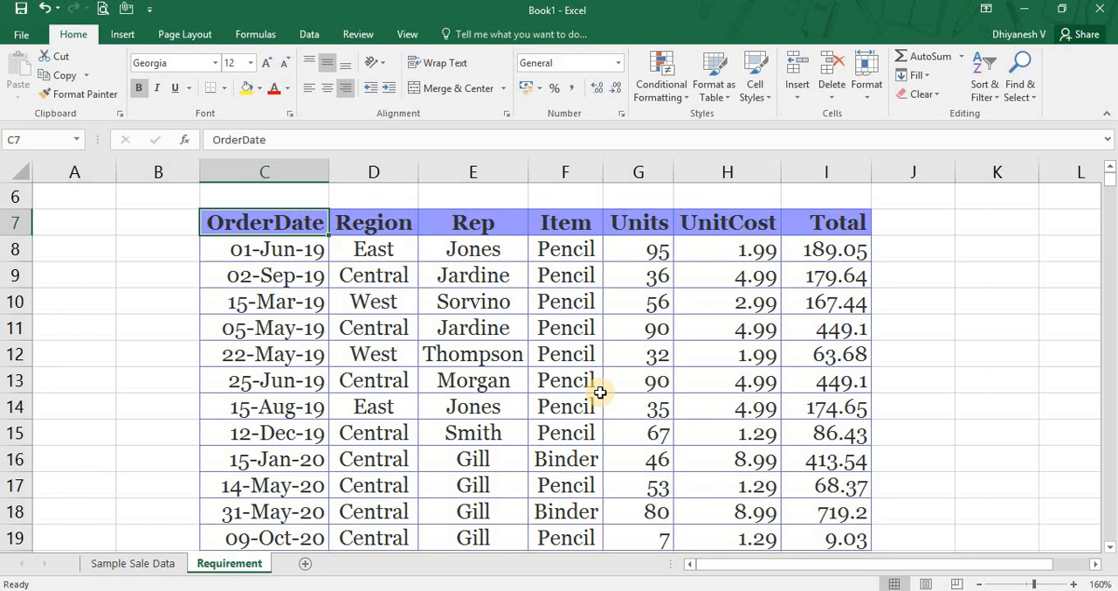
pyautogui.hotkey('ctrl', 'pageup')
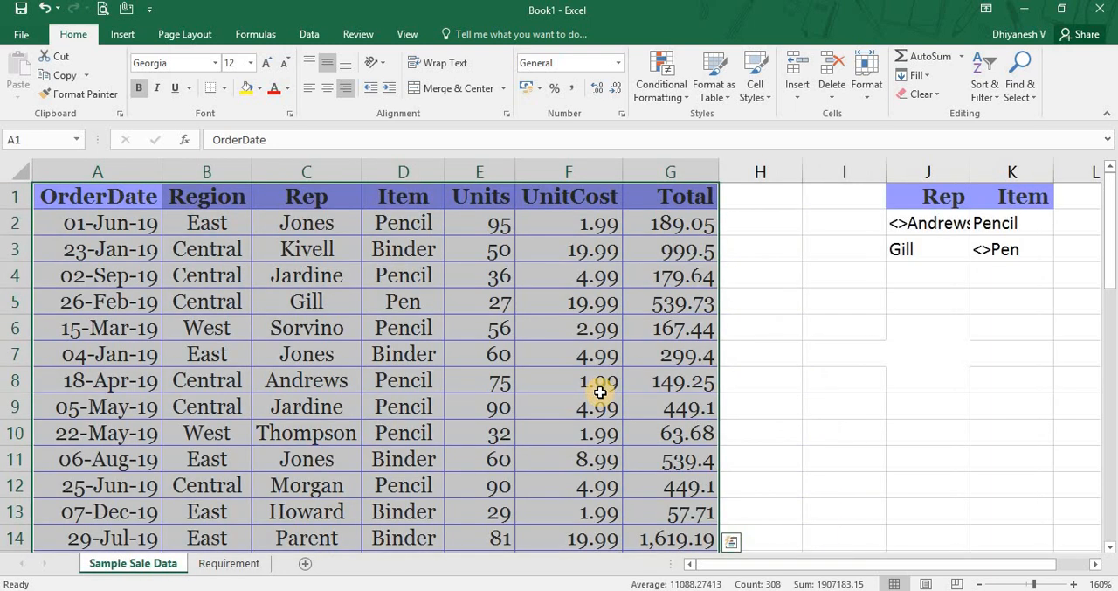
pyautogui.hotkey('ctrl', 'pagedown')
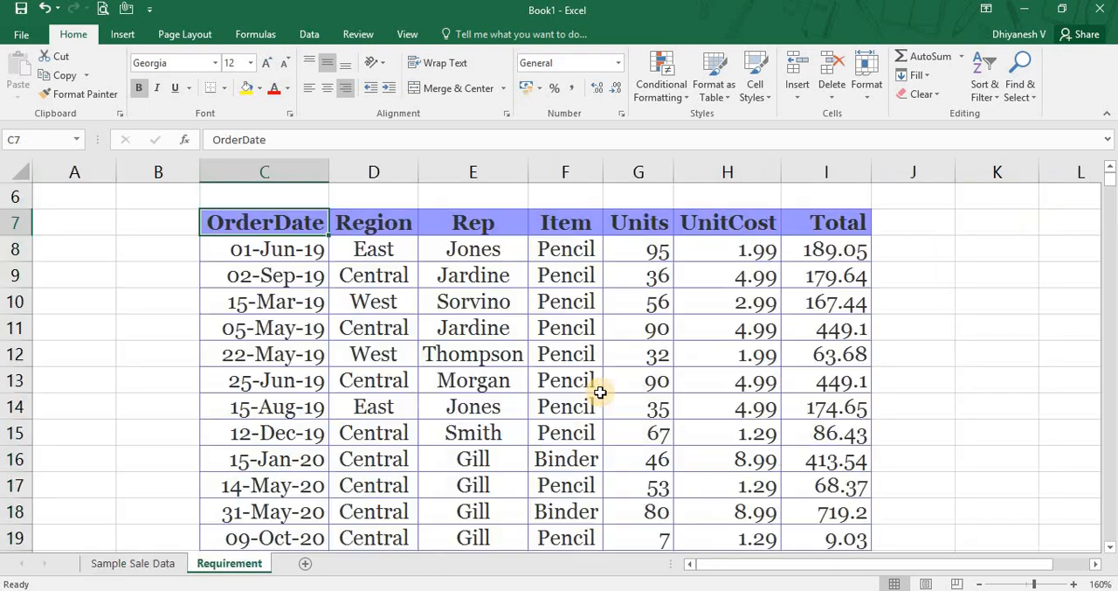
# Set the Units value in cell E2 of the Sample Sale Data sheet to 96.
pyautogui.hotkey('ctrl', 'pageup')
pyautogui.press('Down')
pyautogui.press('Down')
pyautogui.press('Right')
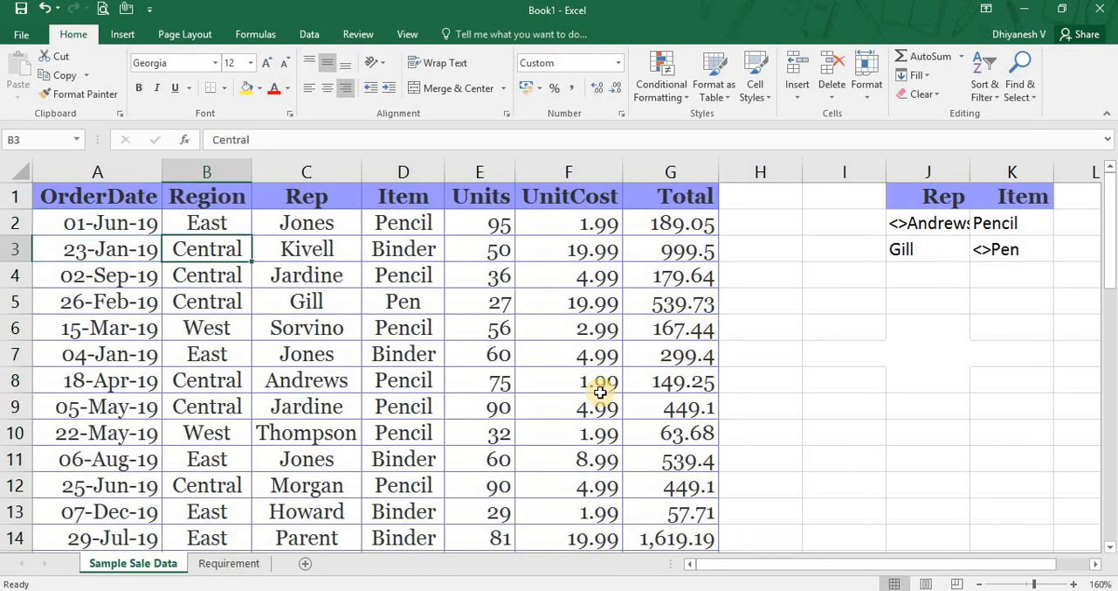
pyautogui.press('Right')
pyautogui.press('Right')
pyautogui.press('Right')
pyautogui.press('Up')
pyautogui.write('96')
pyautogui.press('Return')
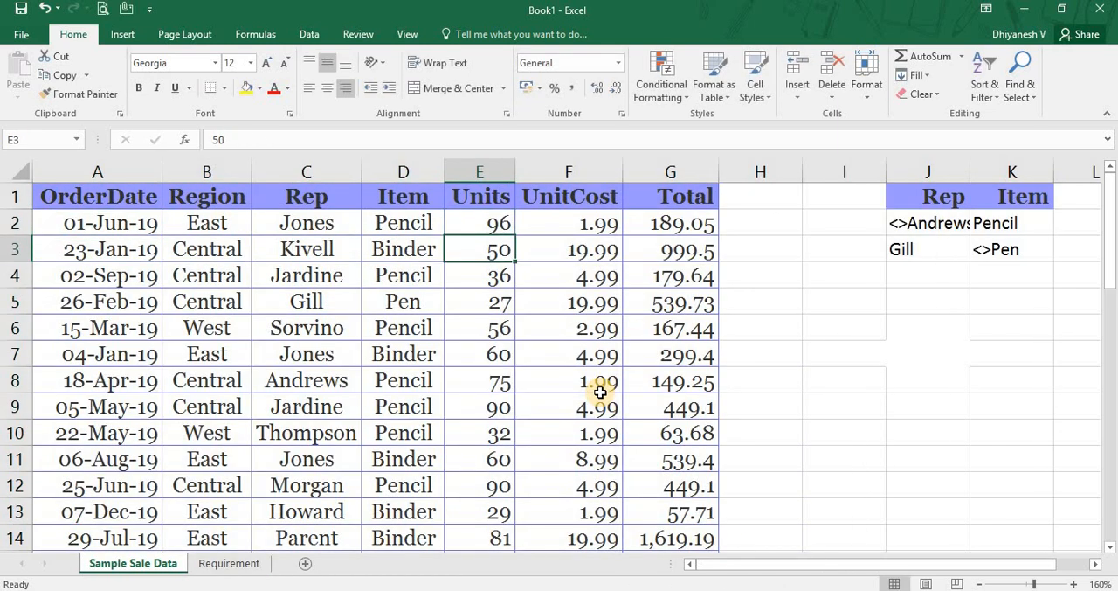
# Compare the Units value of the first extracted record in G8 on the Requirement sheet with the edited source cell E2.
pyautogui.hotkey('ctrl', 'pagedown')
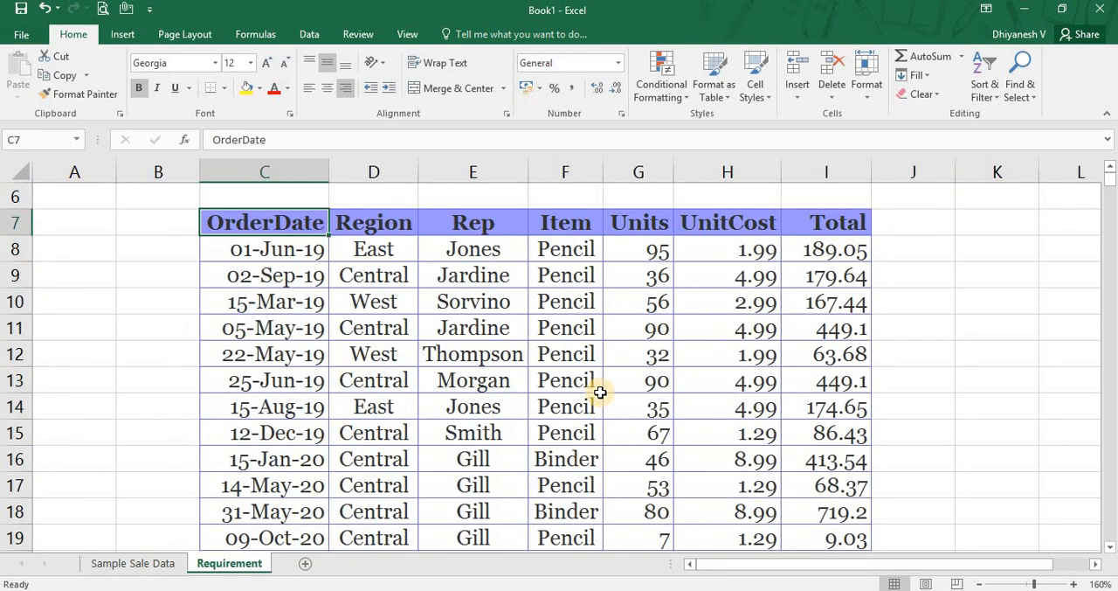
pyautogui.hotkey('ctrl', 'a')
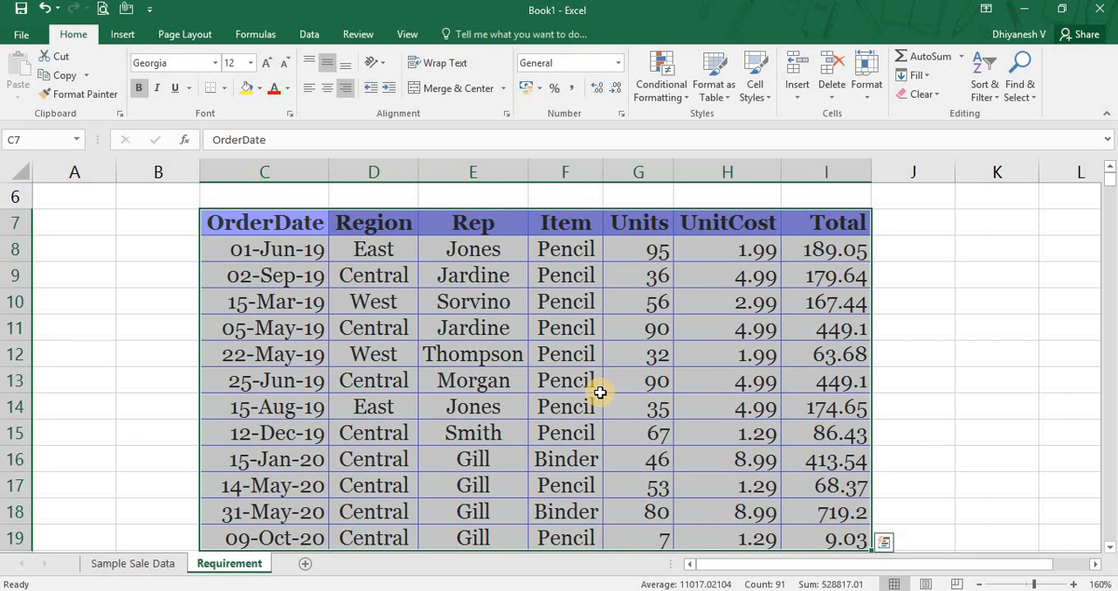
pyautogui.hotkey('ctrl', 'pageup')
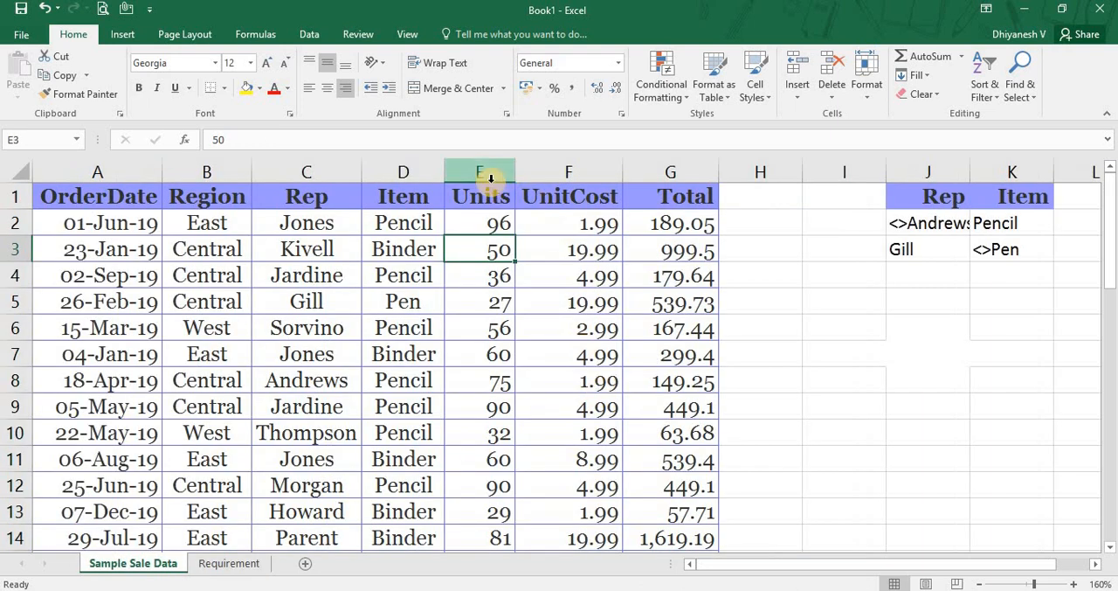
pyautogui.click(491, 218)
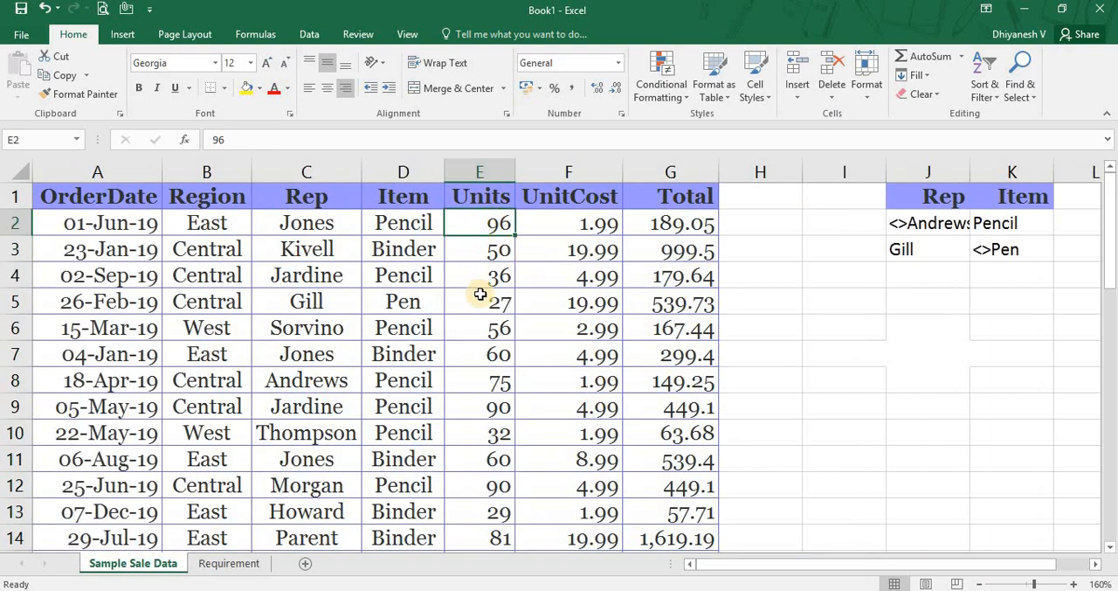
pyautogui.hotkey('ctrl', '-')
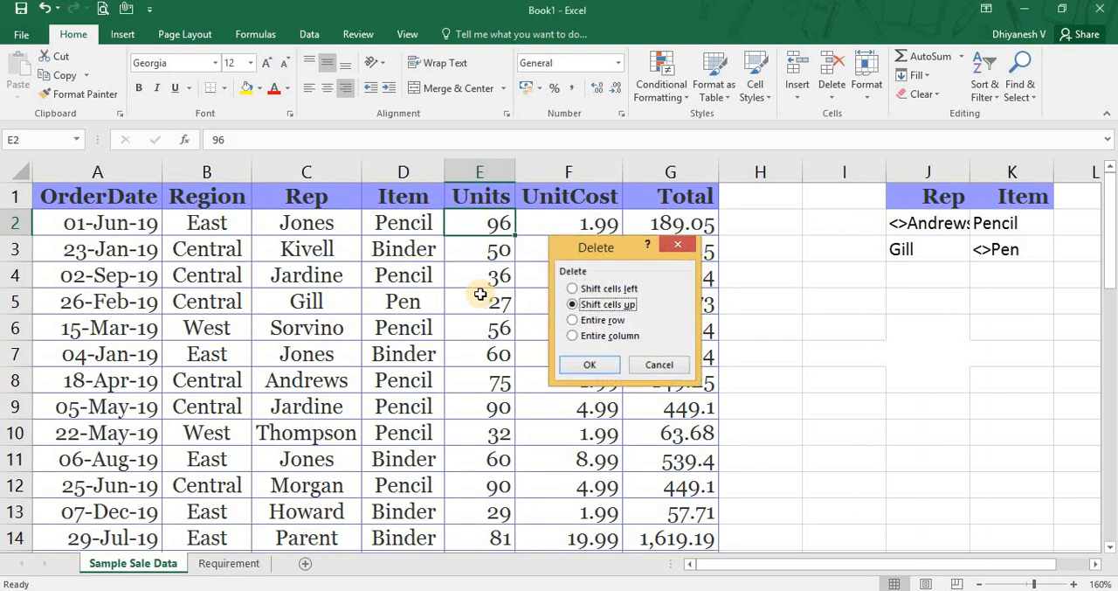
pyautogui.press('Escape')
pyautogui.hotkey('ctrl', 'pagedown')
pyautogui.click(666, 257)
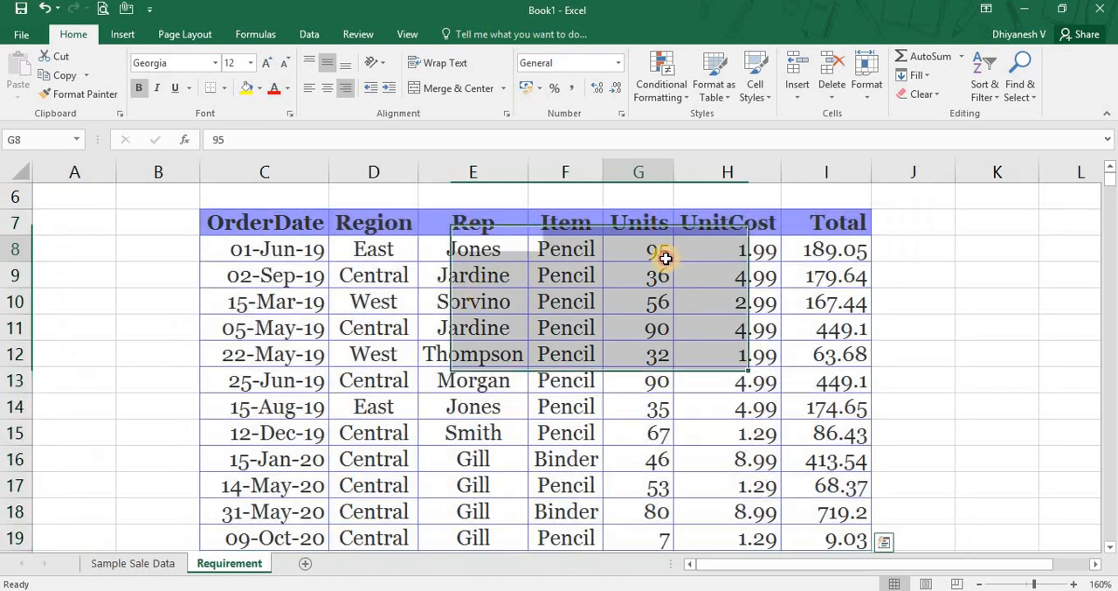
# Restore the Units value in cell E2 of the Sample Sale Data sheet to 95.
pyautogui.hotkey('ctrl', 'pageup')
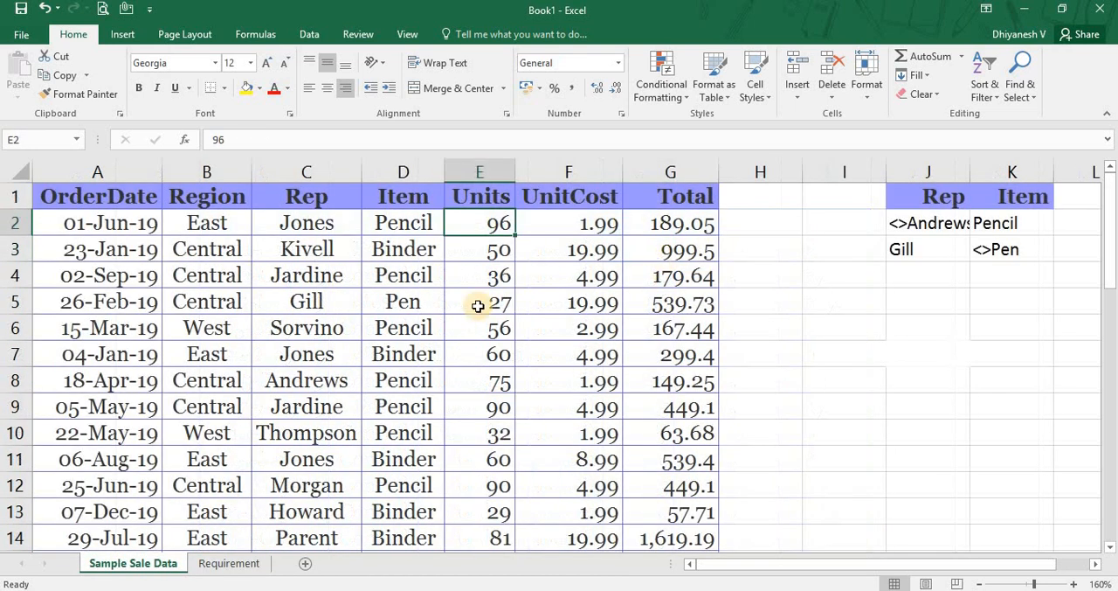
pyautogui.click(207, 224)
pyautogui.moveTo(292, 234); pyautogui.dragTo(482, 223)
pyautogui.press('Right')
pyautogui.press('Right')
pyautogui.press('Right')
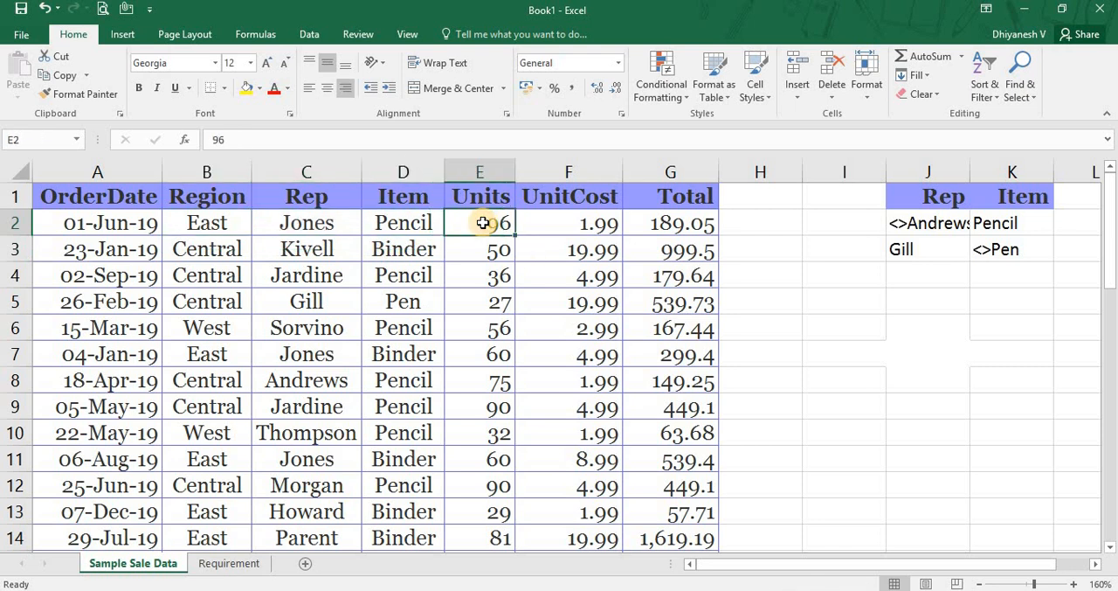
pyautogui.write('95')
pyautogui.press('Return')
# Read the Required statement above the extracted table on the Requirement sheet.
pyautogui.hotkey('ctrl', 'pagedown')
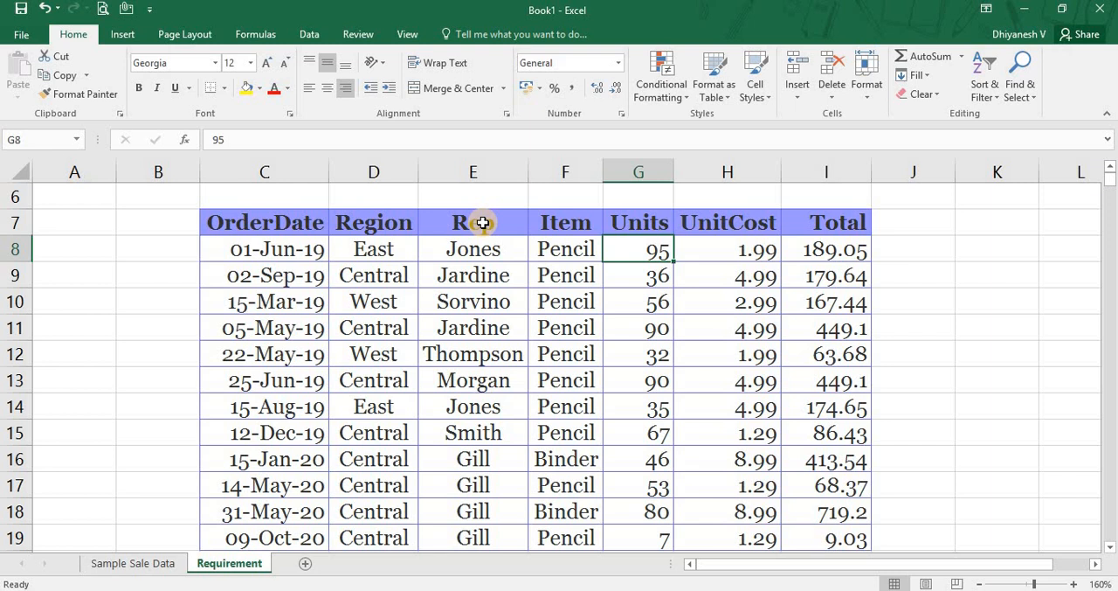
pyautogui.press('Up')
pyautogui.press('Left')
pyautogui.press('Left')
pyautogui.press('Left')
pyautogui.press('Up')
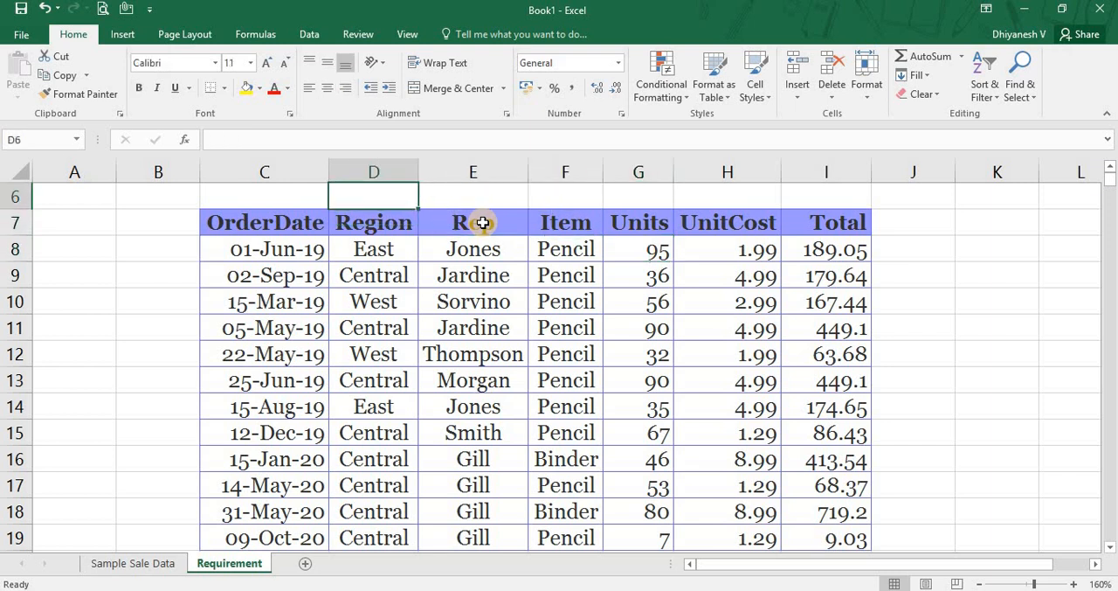
pyautogui.press('Up')
pyautogui.press('Up')
pyautogui.press('Up')
pyautogui.press('Up')
pyautogui.press('Up')
pyautogui.press('Left')
pyautogui.press('Down')
pyautogui.press('Down')
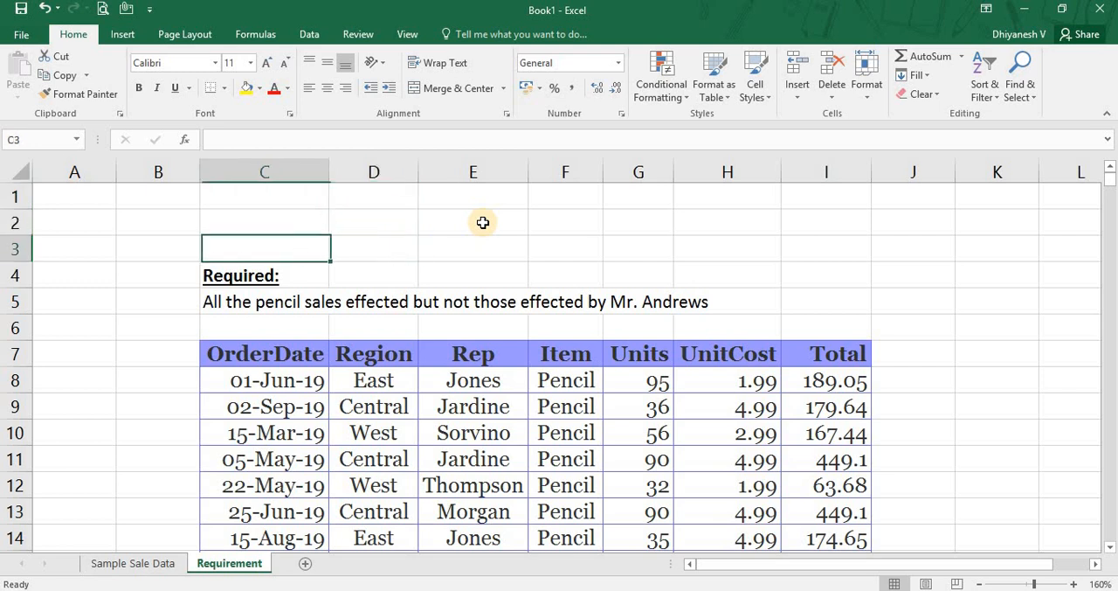
# Look through the rows of the extracted table from its header down to the last record.
pyautogui.press('Down')
pyautogui.press('Down')
pyautogui.press('Down')
pyautogui.press('Down')
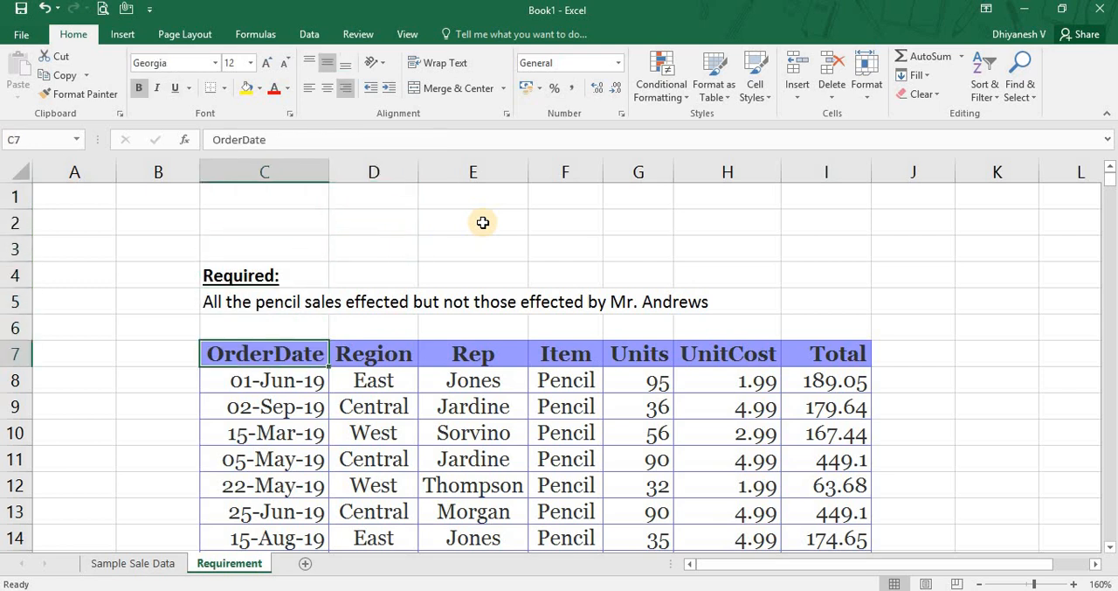
pyautogui.press('Down')
pyautogui.press('Down')
pyautogui.press('Down')
pyautogui.press('Down')
pyautogui.press('Down')
pyautogui.press('Down')
pyautogui.press('Down')
pyautogui.press('Down')
pyautogui.press('Down')
pyautogui.press('Down')
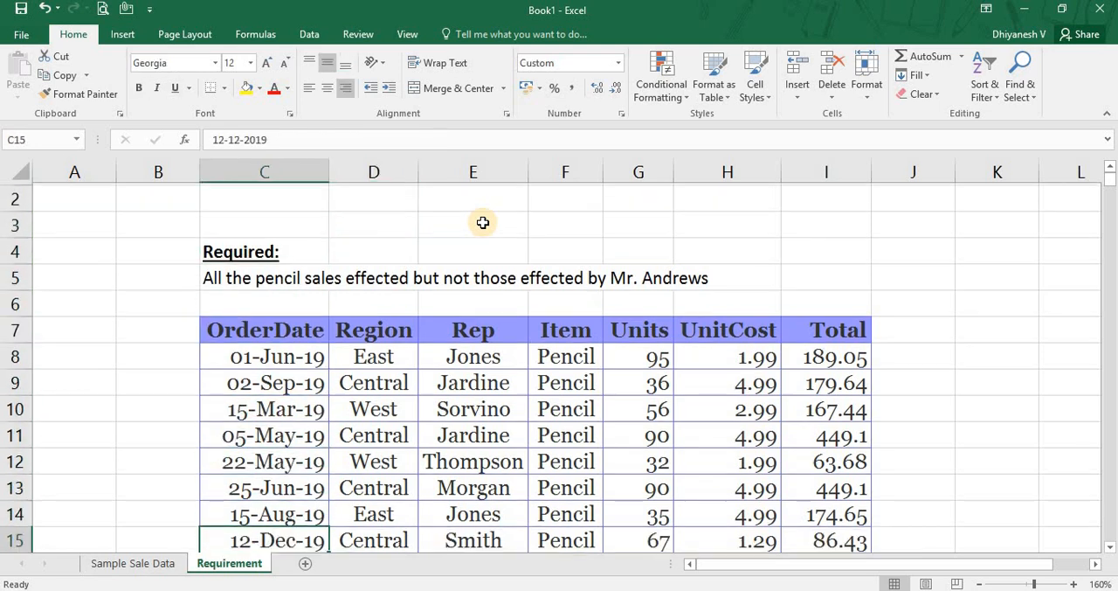
pyautogui.press('Down')
pyautogui.press('Down')
pyautogui.press('Down')
pyautogui.press('Up')
pyautogui.press('Up')
pyautogui.press('Up')
pyautogui.press('Up')
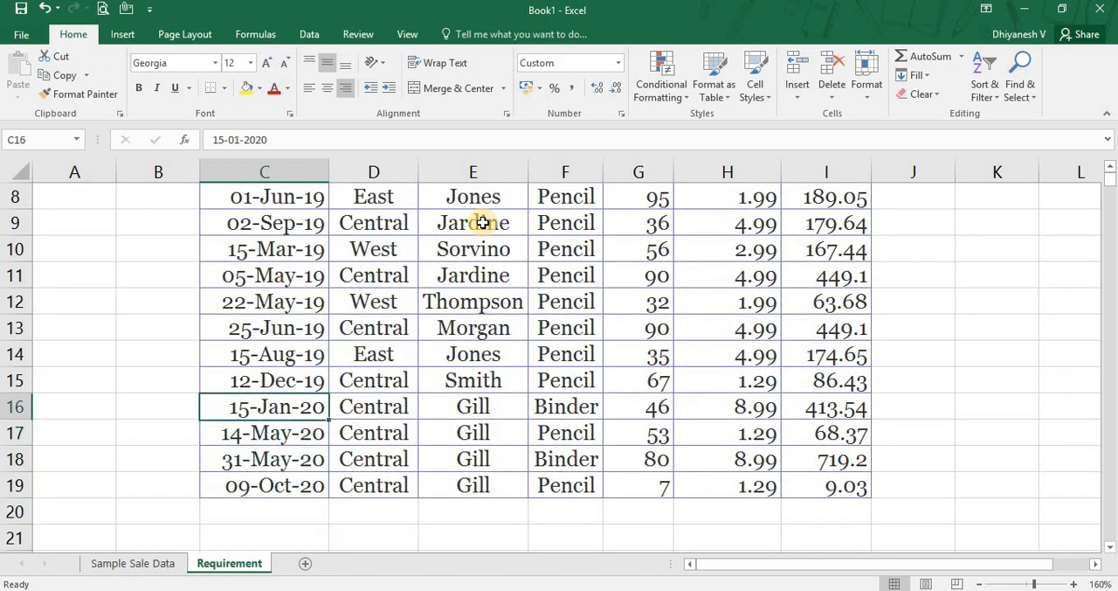
pyautogui.hotkey('ctrl', 'pageup')
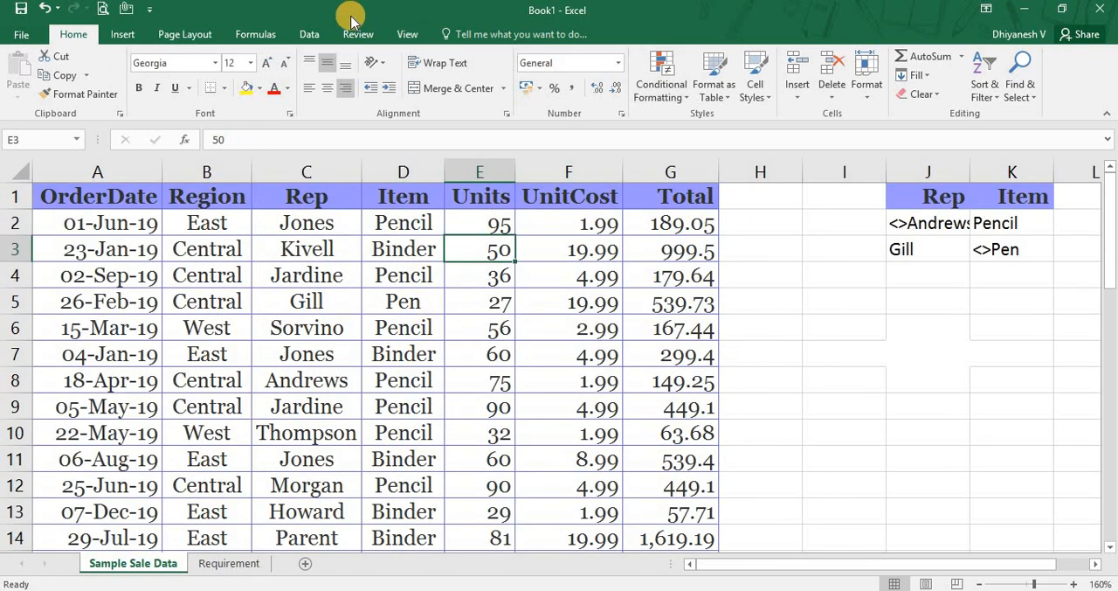
pyautogui.click(307, 37)
pyautogui.click(592, 94)
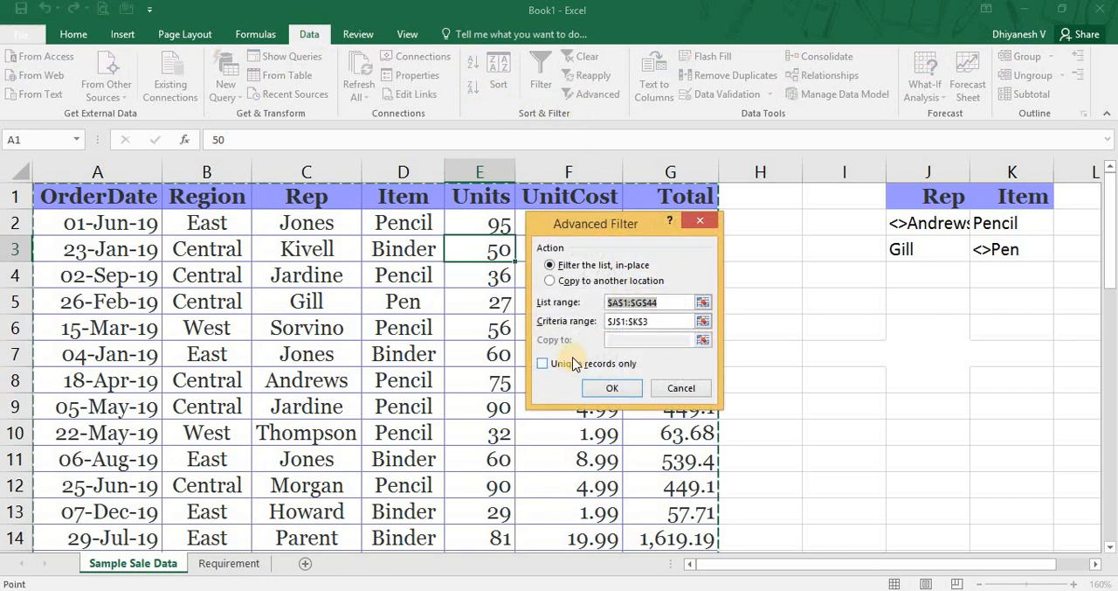
pyautogui.press('Escape')
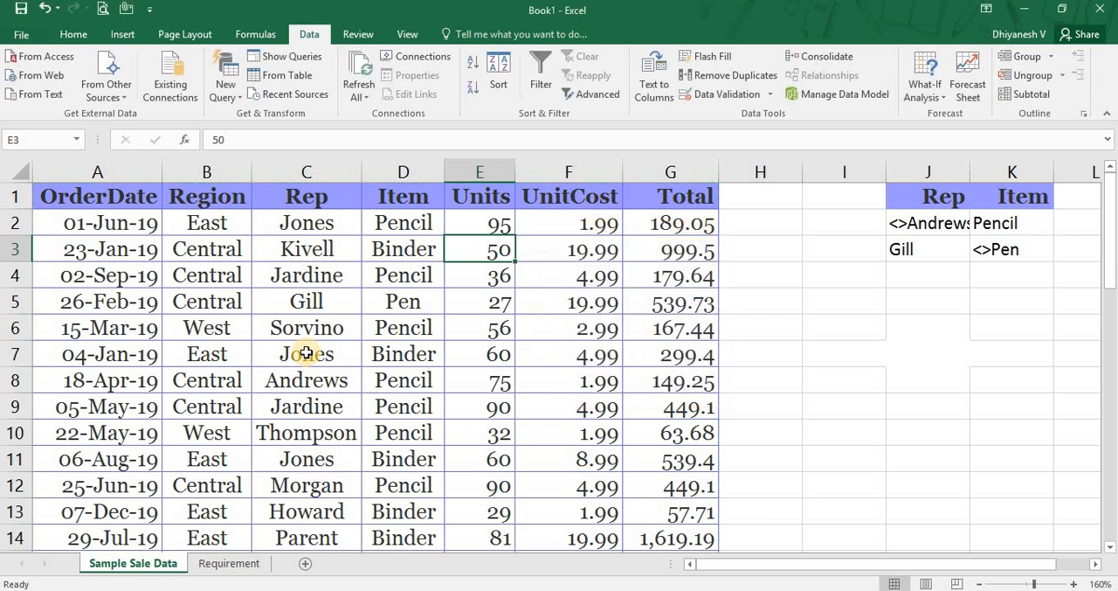
# Examine the Item entries from F8 downward in the extracted table on the Requirement sheet.
pyautogui.hotkey('ctrl', 'pagedown')
pyautogui.press('Up')
pyautogui.press('Up')
pyautogui.press('Up')
pyautogui.press('Up')
pyautogui.press('Up')
pyautogui.press('Up')
pyautogui.press('Up')
pyautogui.press('Up')
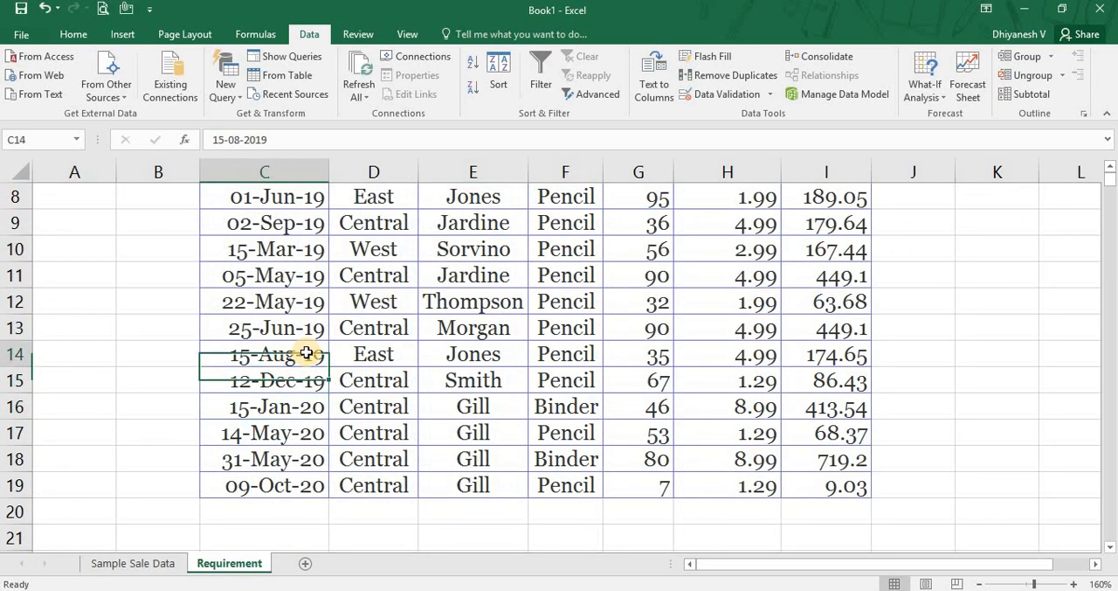
pyautogui.press('Up')
pyautogui.press('Up')
pyautogui.press('Down')
pyautogui.press('Right')
pyautogui.press('Right')
pyautogui.press('Right')
pyautogui.press('Down')
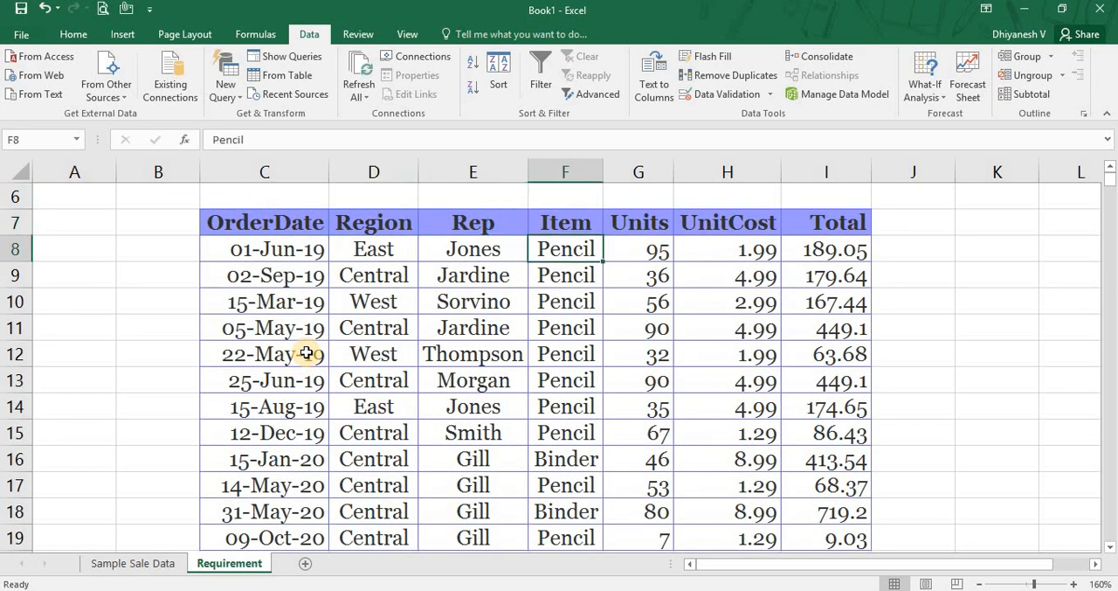
pyautogui.hotkey('shift', 'Down')
pyautogui.hotkey('shift', 'Down')
pyautogui.hotkey('shift', 'Down')
pyautogui.hotkey('shift', 'Down')
pyautogui.hotkey('shift', 'Down')
pyautogui.hotkey('shift', 'Down')
pyautogui.hotkey('shift', 'Down')
pyautogui.press('Left')
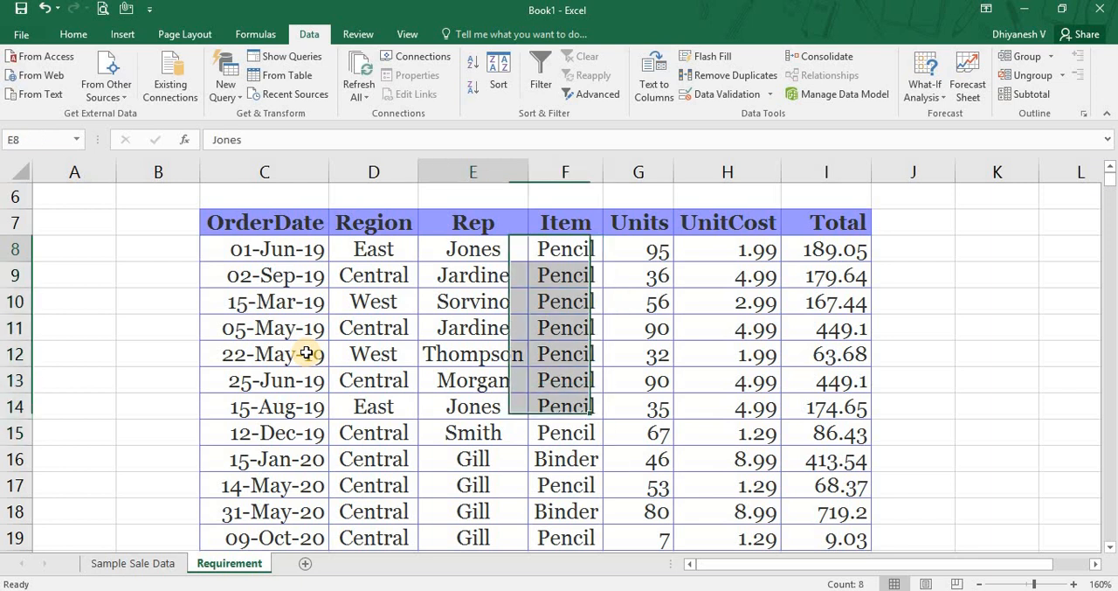
# Highlight the Rep and Item pairs in rows 8 to 15 of the extracted table to check for repeated combinations.
pyautogui.hotkey('shift', 'Right')
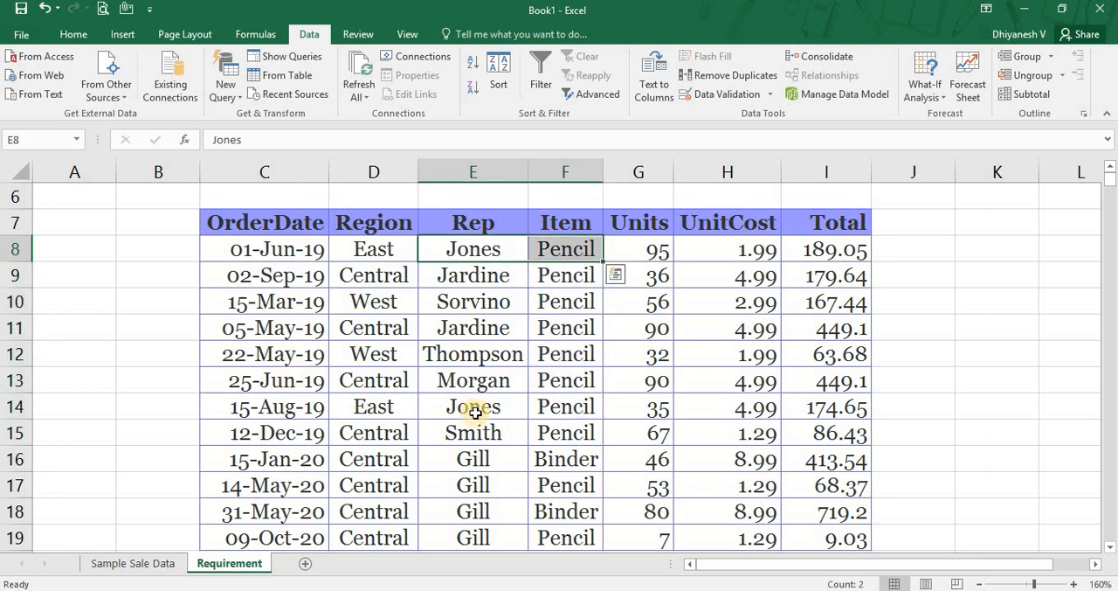
pyautogui.moveTo(474, 409); pyautogui.dragTo(546, 415)
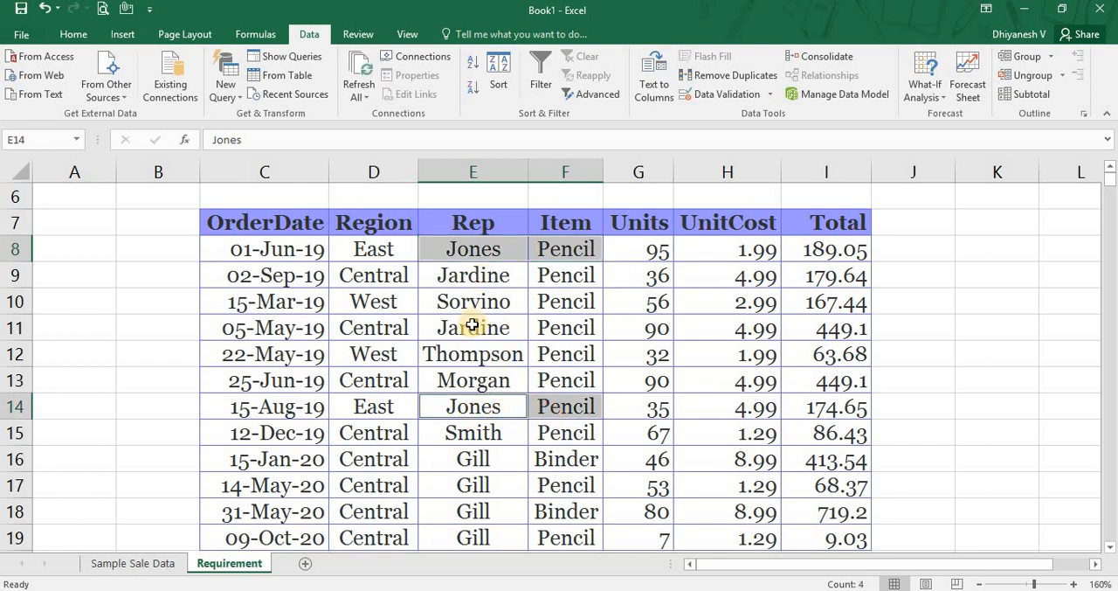
pyautogui.moveTo(469, 326); pyautogui.dragTo(565, 327)
pyautogui.moveTo(491, 280); pyautogui.dragTo(559, 281)
pyautogui.moveTo(476, 434); pyautogui.dragTo(570, 441)
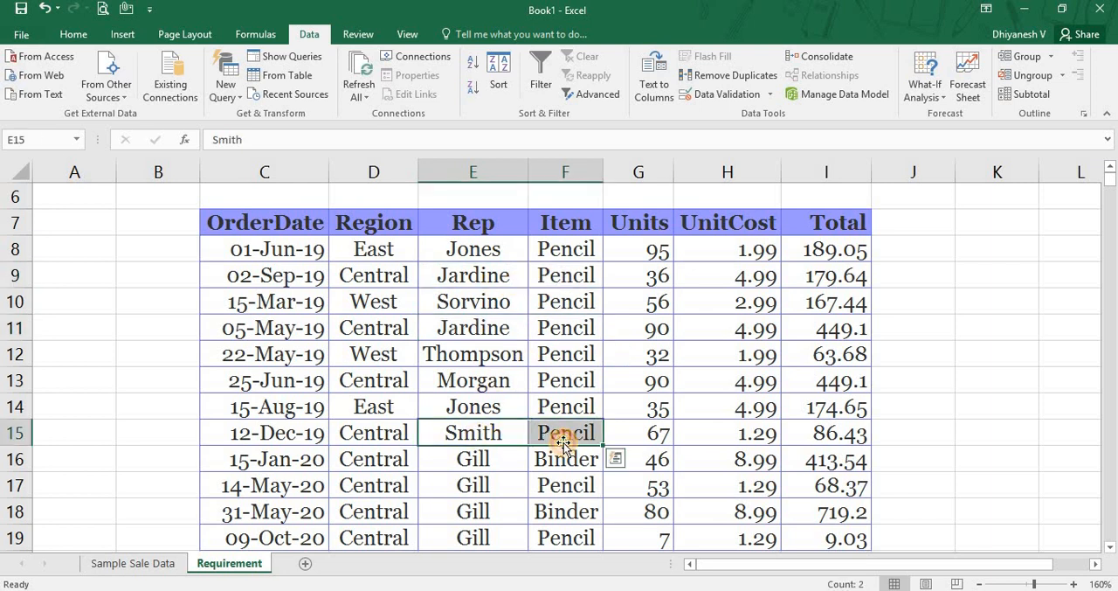
pyautogui.click(494, 384)
pyautogui.moveTo(567, 390); pyautogui.dragTo(568, 391)
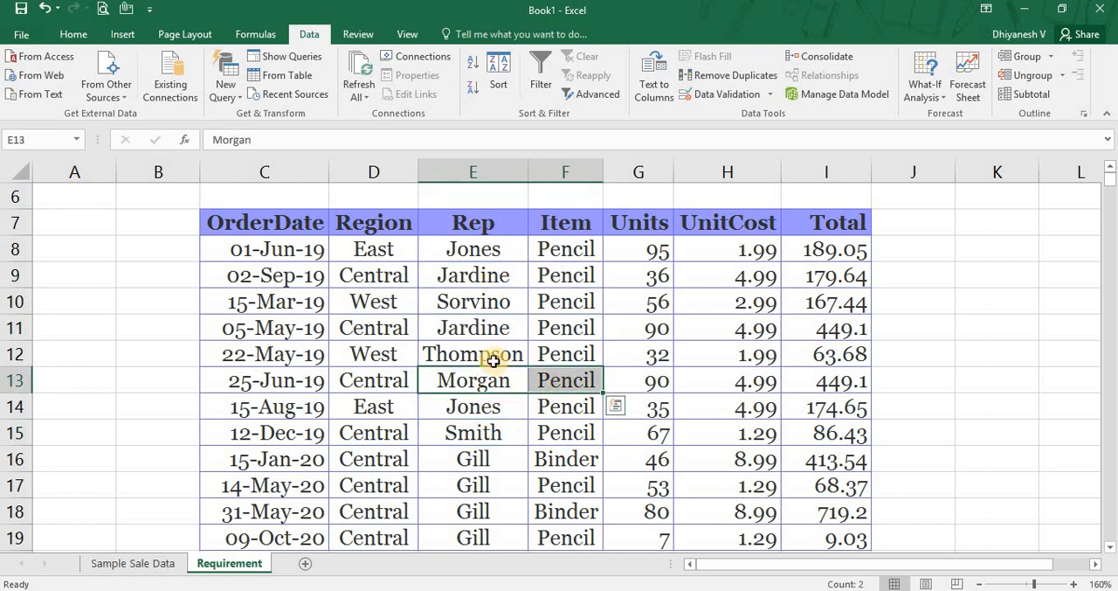
pyautogui.moveTo(491, 356); pyautogui.dragTo(561, 356)
pyautogui.moveTo(482, 301); pyautogui.dragTo(565, 309)
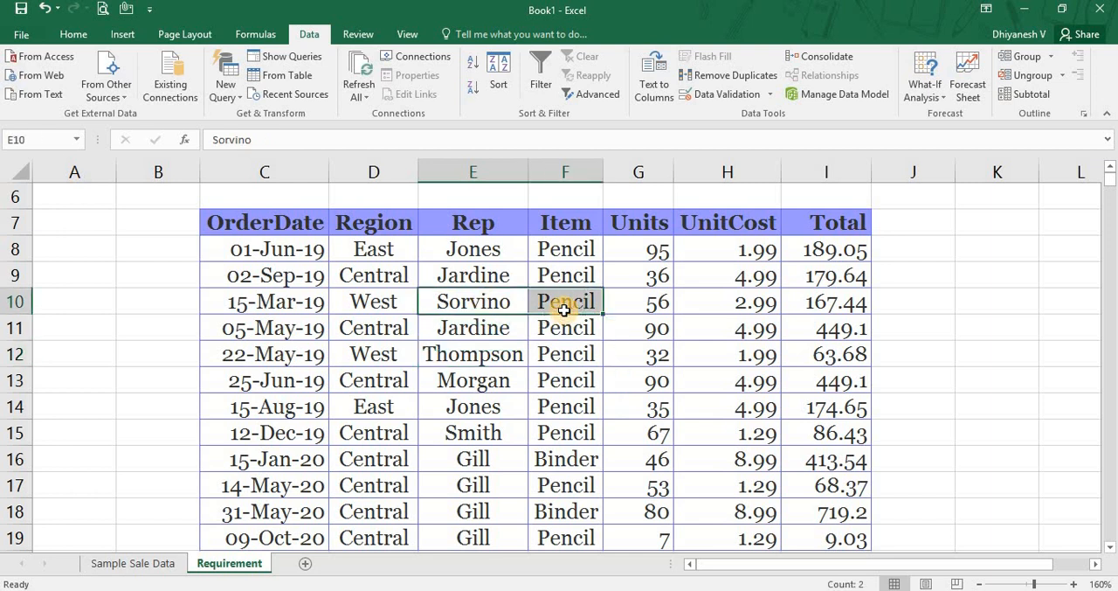
# Filter the Sample Sale Data list A1:G44 in place with Advanced Filter, using criteria range J1:K2 and unique records only.
pyautogui.hotkey('ctrl', 'pageup')
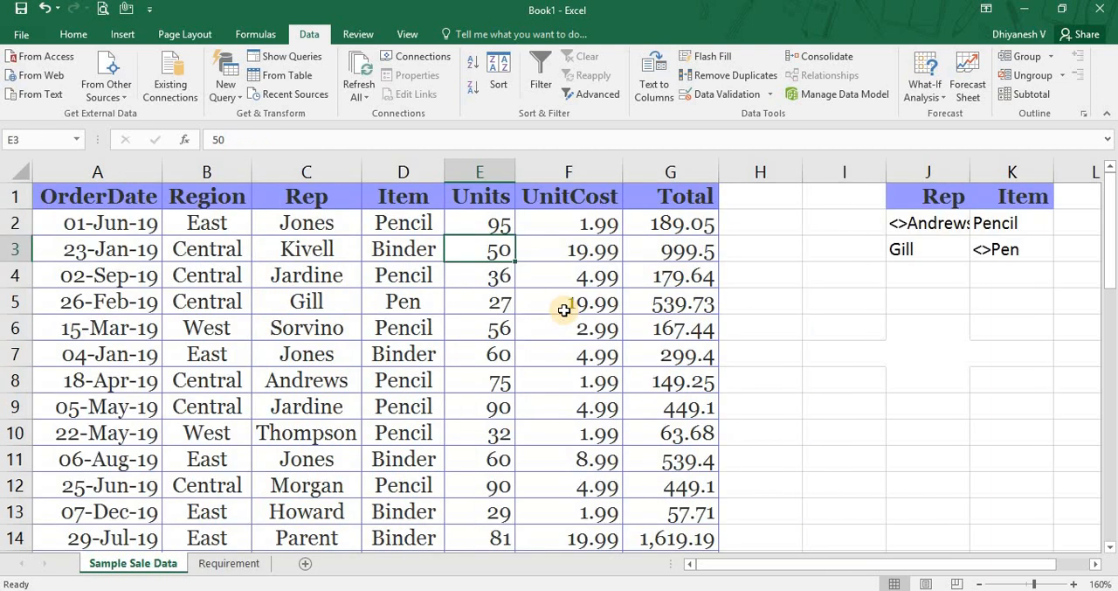
pyautogui.click(597, 94)
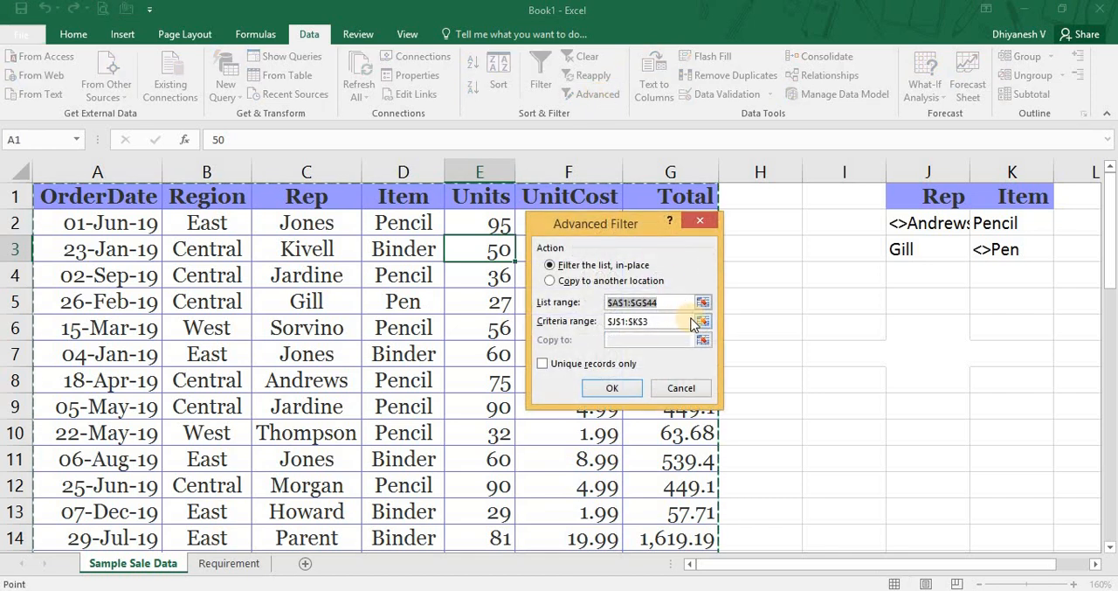
pyautogui.click(703, 320)
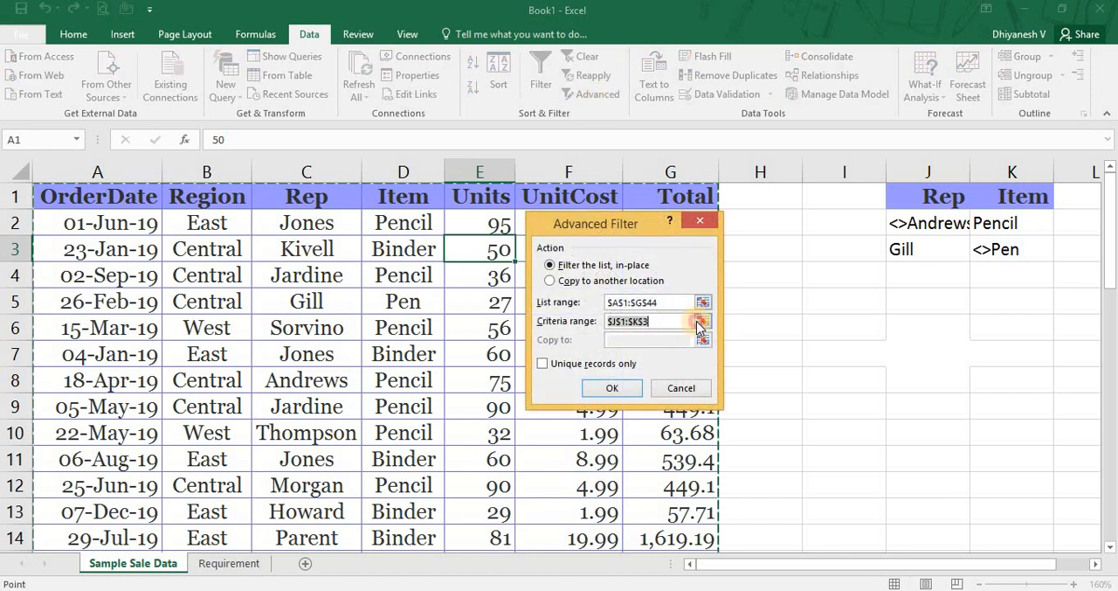
pyautogui.moveTo(920, 197); pyautogui.dragTo(993, 222)
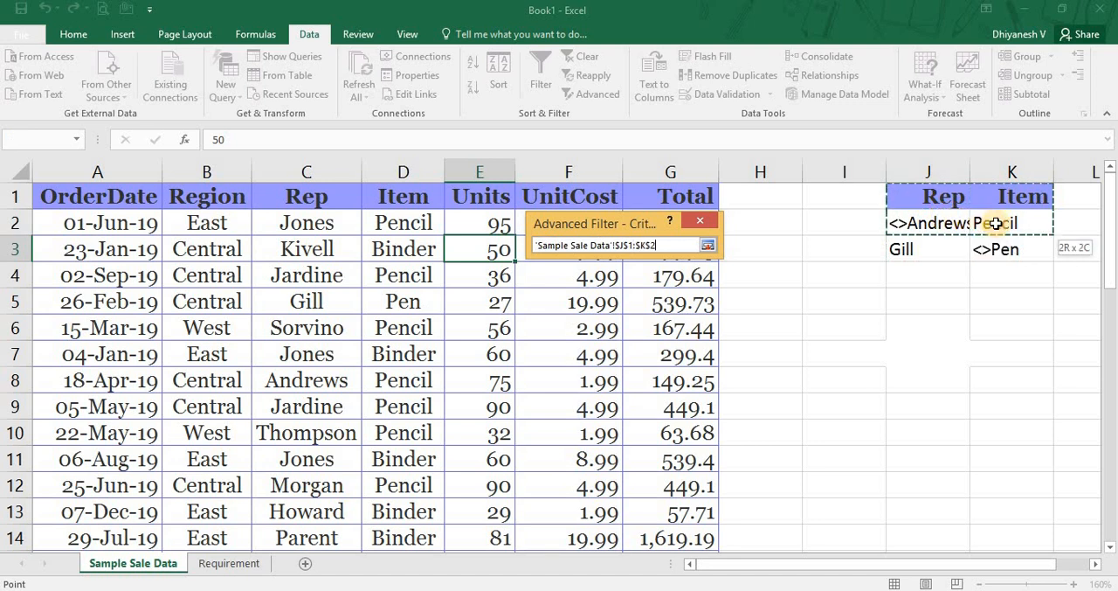
pyautogui.click(707, 245)
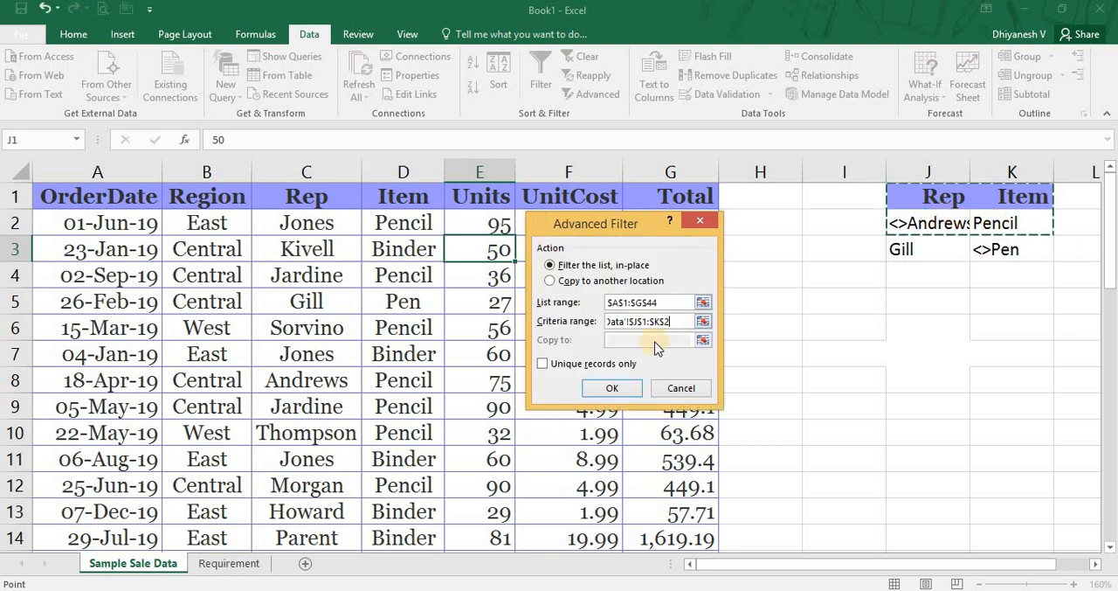
pyautogui.click(543, 364)
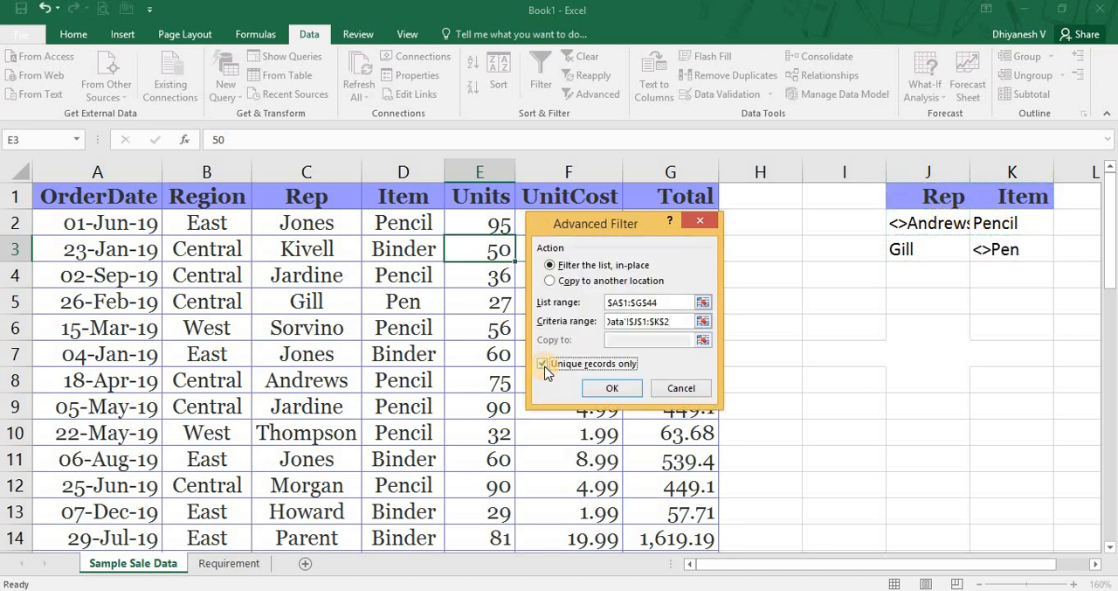
pyautogui.click(593, 392)
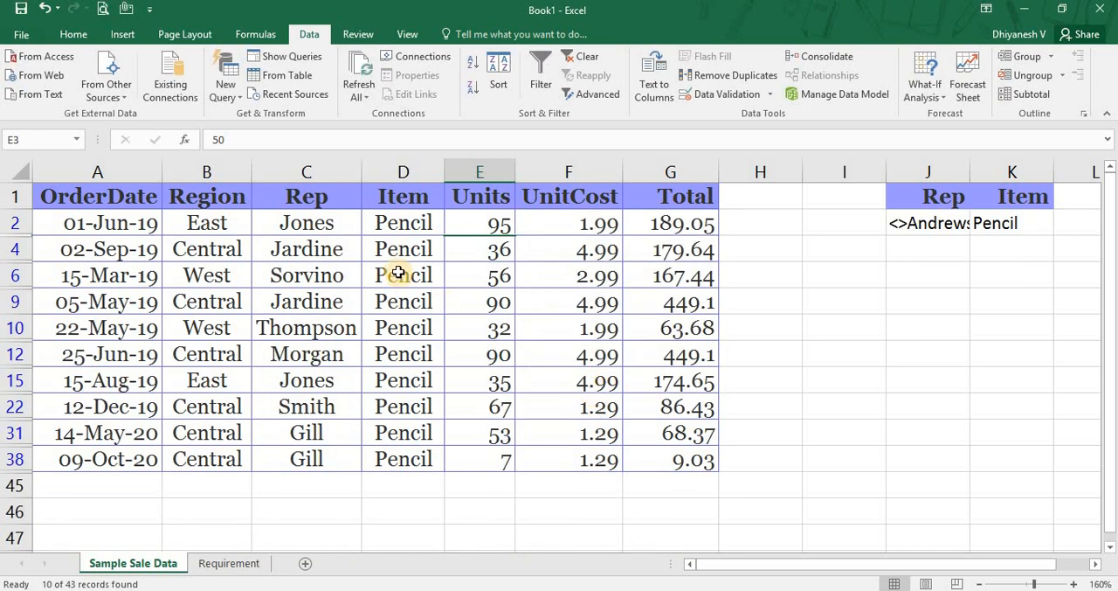
# Highlight the UnitCost and Units values of the filtered sales records to compare them for differences.
pyautogui.click(486, 296)
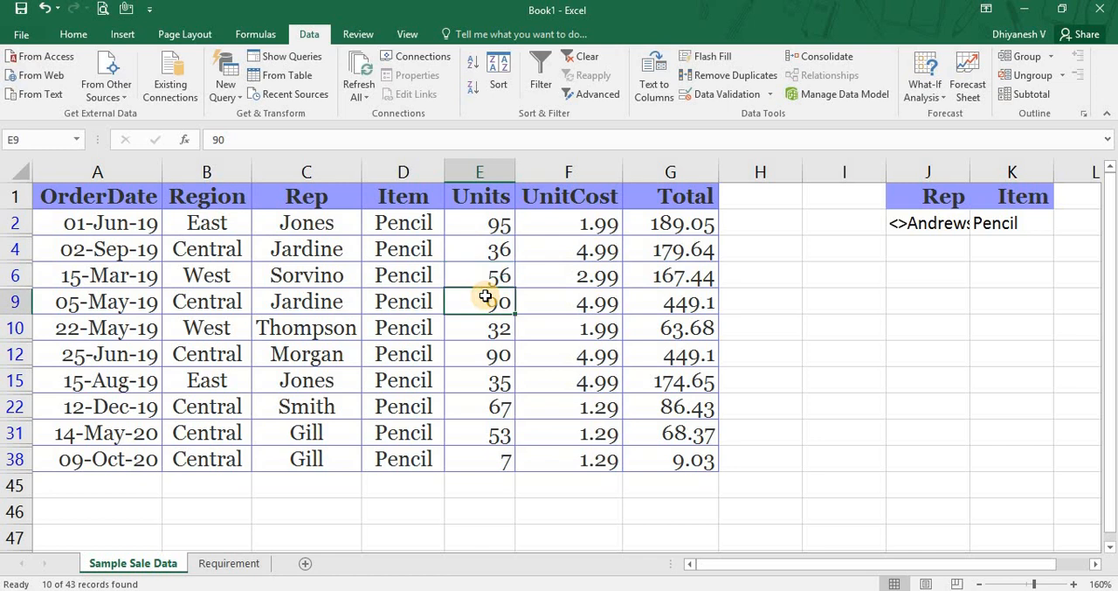
pyautogui.click(114, 222)
pyautogui.press('Right')
pyautogui.press('Right')
pyautogui.press('Right')
pyautogui.press('Right')
pyautogui.press('Right')
pyautogui.press('Right')
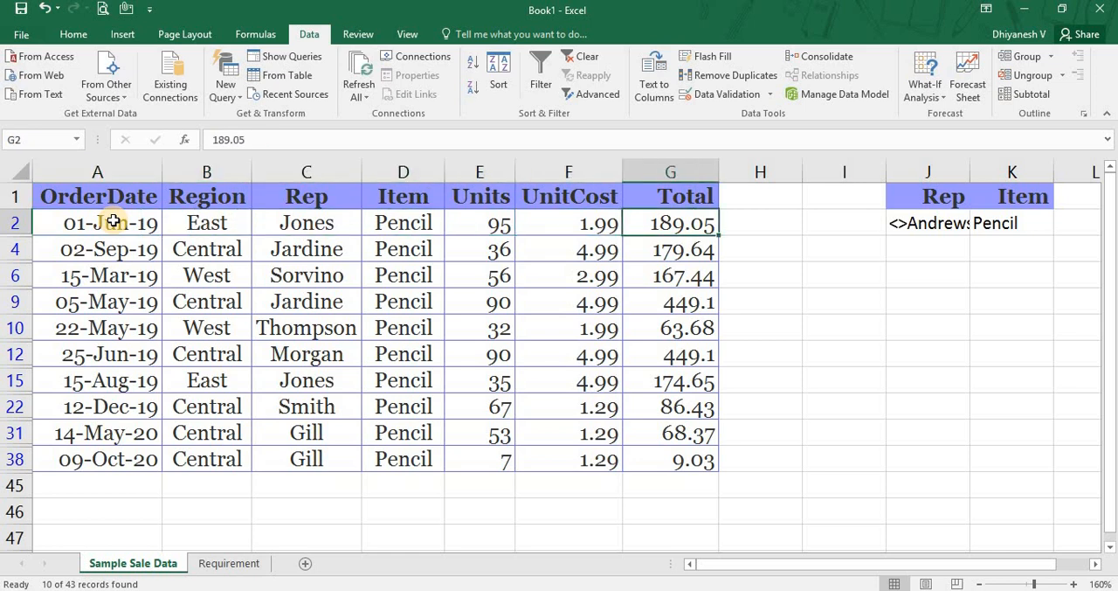
pyautogui.hotkey('ctrl', 'shift', 'Down')
pyautogui.press('Left')
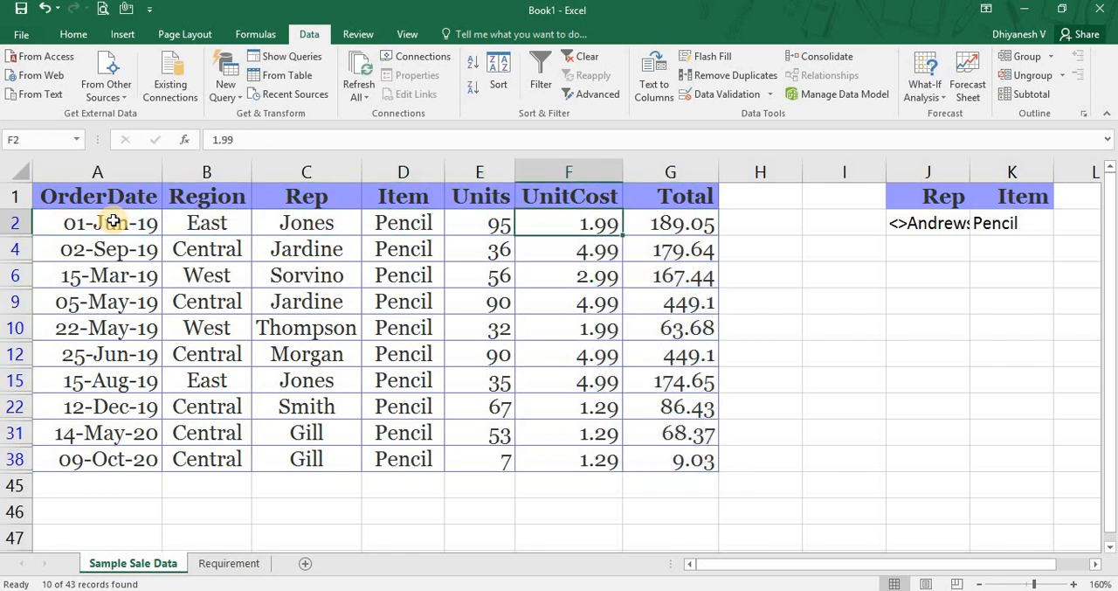
pyautogui.hotkey('ctrl', 'shift', 'Down')
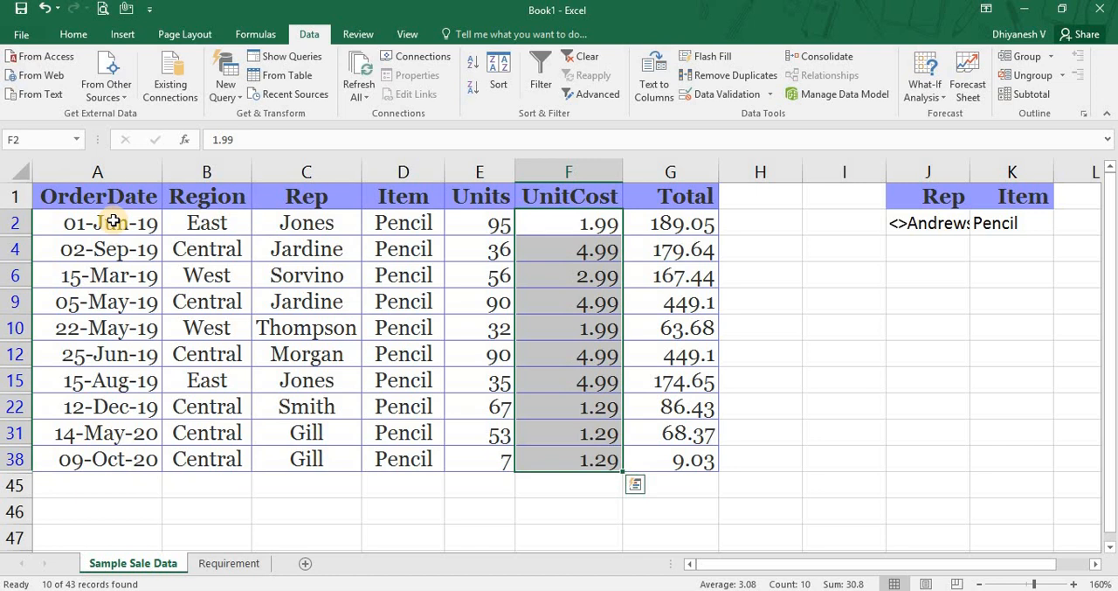
pyautogui.press('Left')
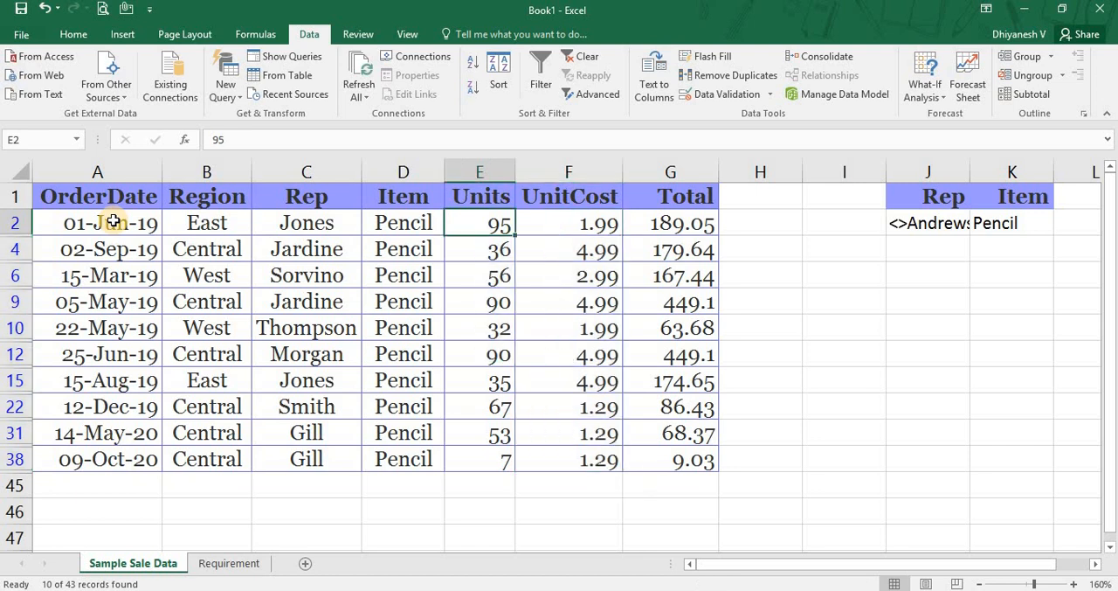
pyautogui.hotkey('ctrl', 'shift', 'Down')
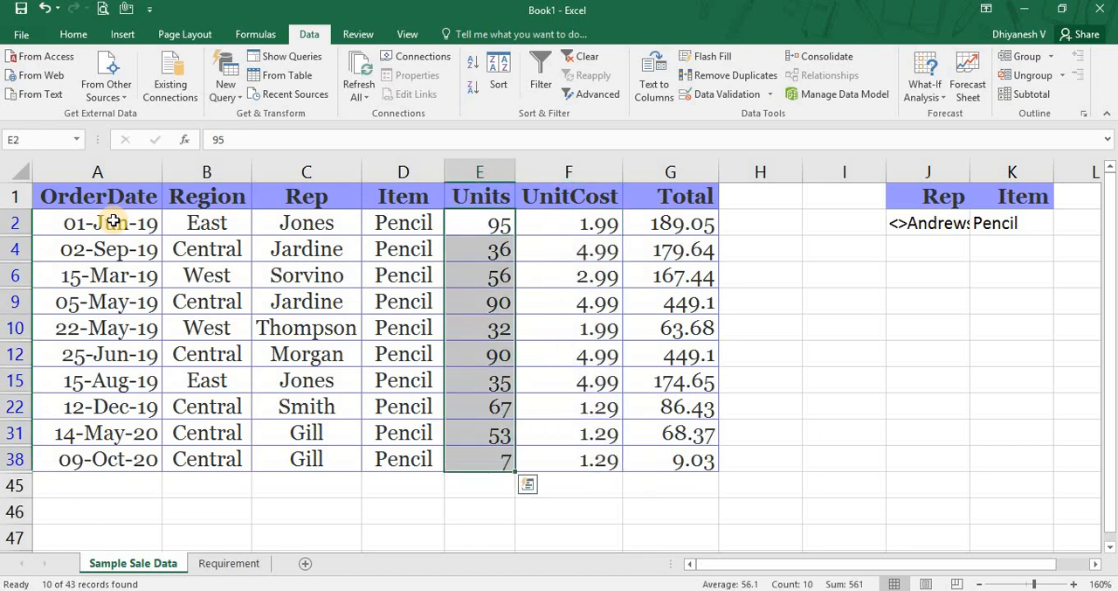
pyautogui.press('Right')
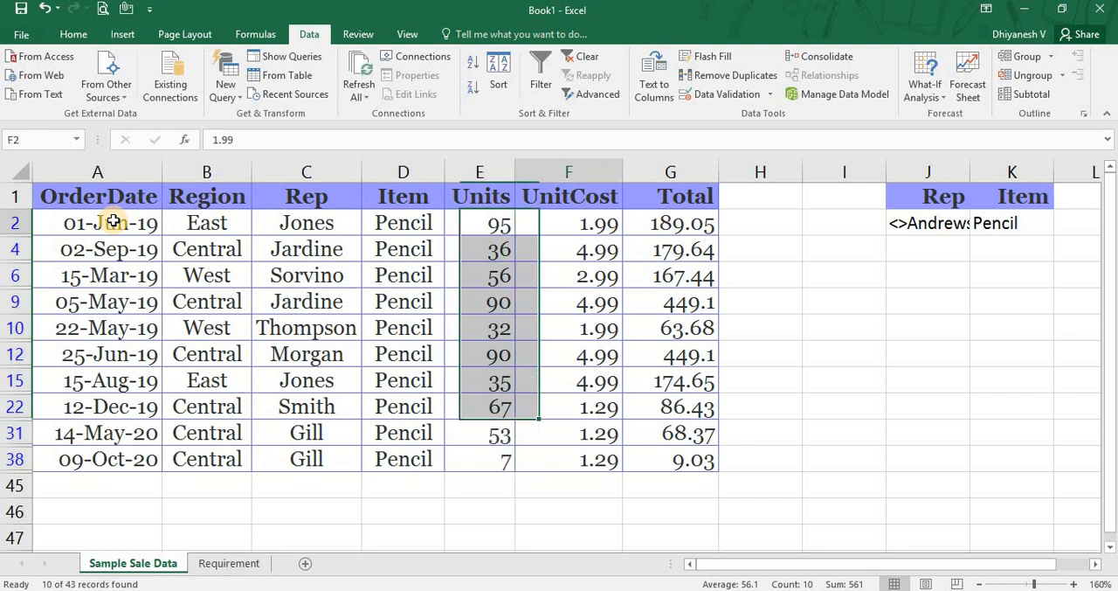
# Highlight the entire first filtered record in row 2 to examine it as one complete row.
pyautogui.press('Left')
pyautogui.press('Left')
pyautogui.press('Left')
pyautogui.press('Left')
pyautogui.press('Left')
pyautogui.hotkey('shift', 'space')
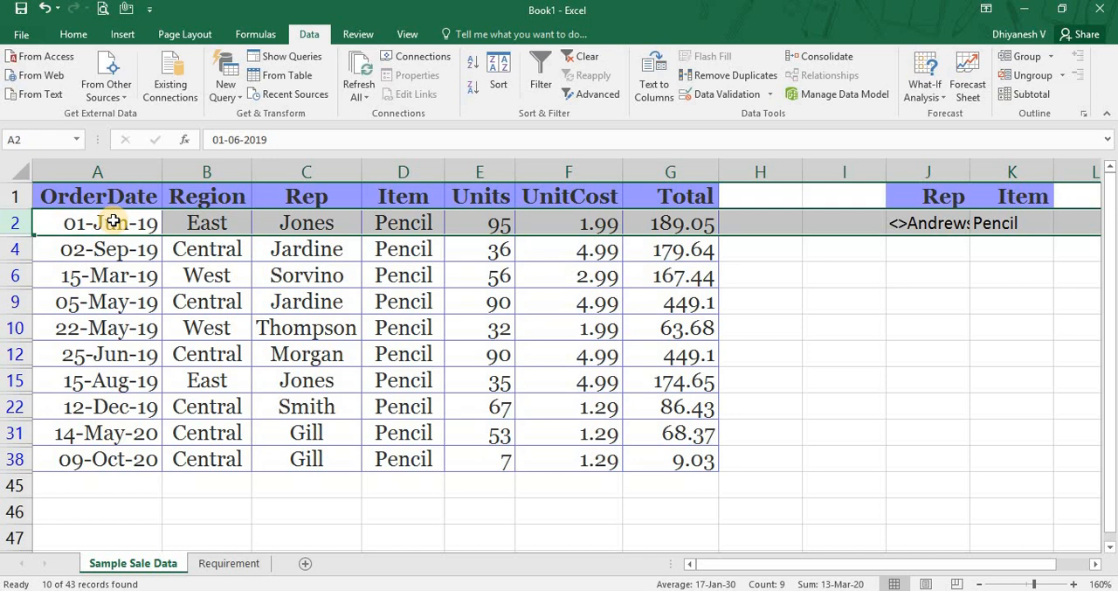
pyautogui.press('Down')
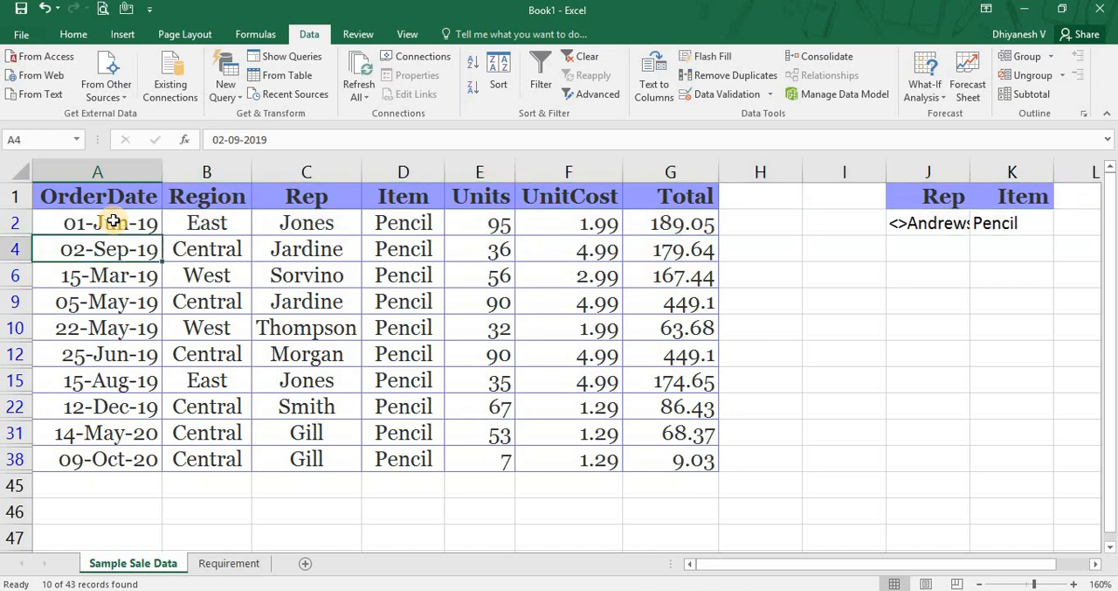
# Clear the filter from the sales list and copy its Rep and Item columns, C1:D44.
pyautogui.click(579, 56)
pyautogui.click(327, 203)
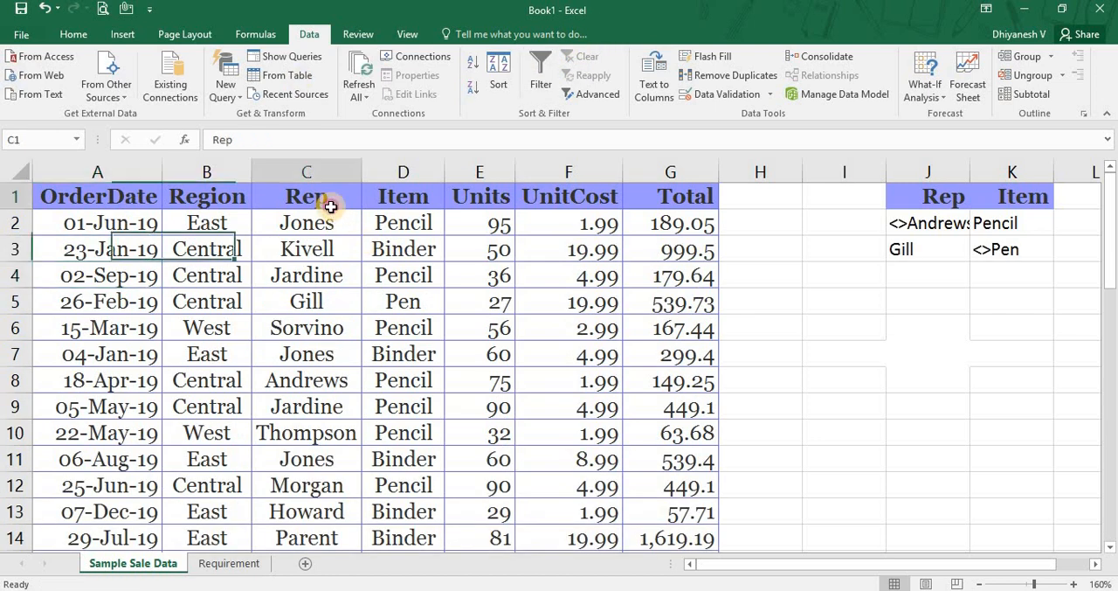
pyautogui.hotkey('shift', 'Right')
pyautogui.hotkey('ctrl', 'shift', 'Down')
pyautogui.hotkey('ctrl', 'c')
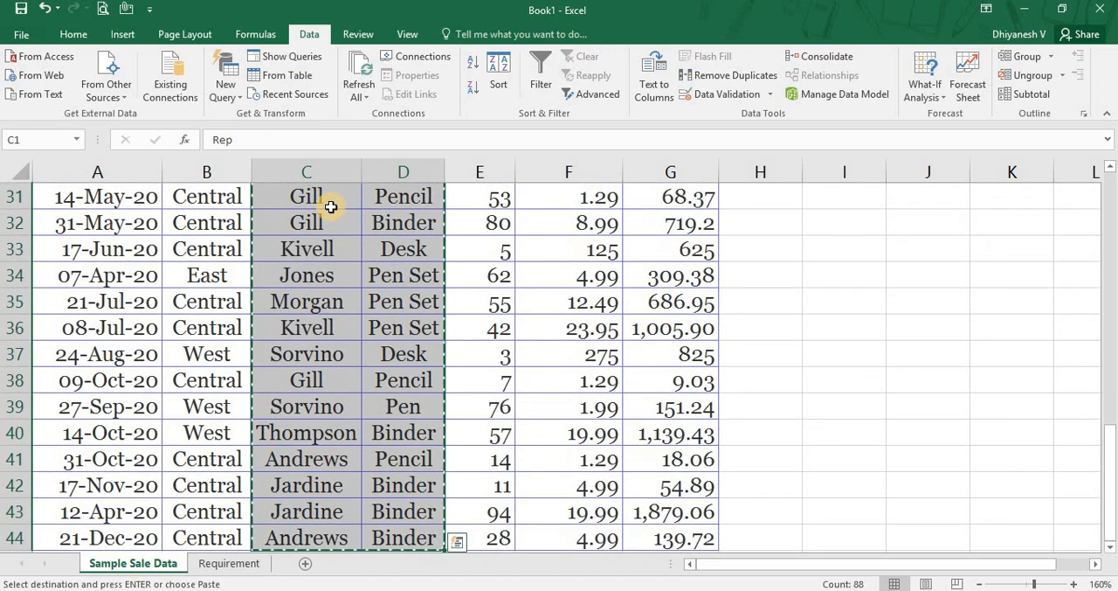
# Paste the copied Rep and Item columns into the Sample Sale Data sheet starting at M1.
pyautogui.press('Right')
pyautogui.press('Right')
pyautogui.press('Right')
pyautogui.press('Right')
pyautogui.press('Right')
pyautogui.press('Right')
pyautogui.press('Right')
pyautogui.press('Right')
pyautogui.press('Right')
pyautogui.press('Right')
pyautogui.press('Right')
pyautogui.press('Right')
pyautogui.press('Right')
pyautogui.press('Right')
pyautogui.press('Right')
pyautogui.press('Right')
pyautogui.press('Right')
pyautogui.press('Right')
pyautogui.press('Right')
pyautogui.press('Right')
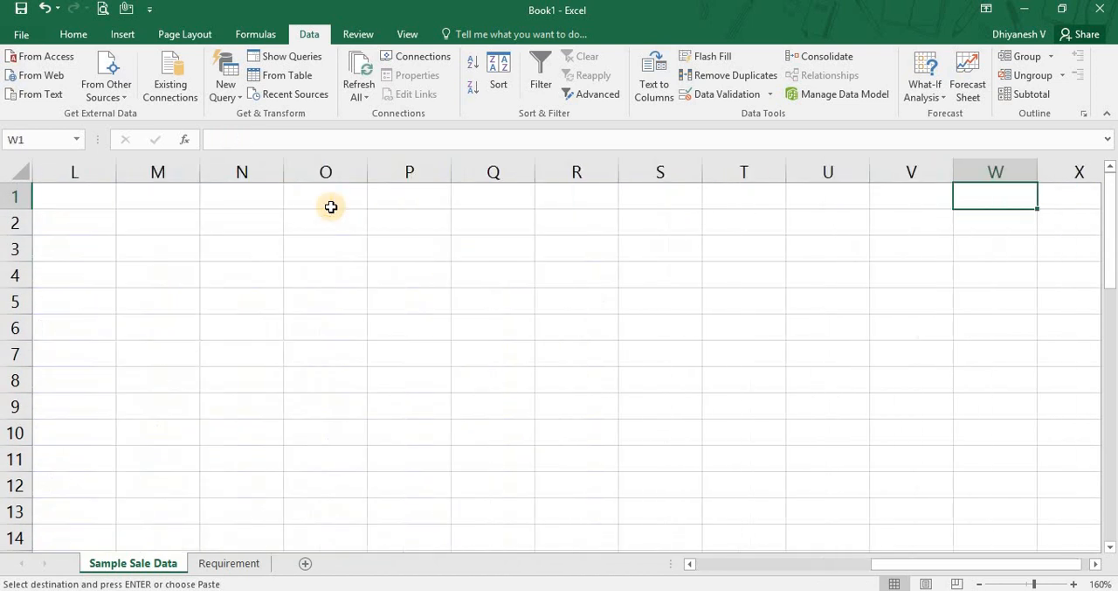
pyautogui.press('Left')
pyautogui.press('Left')
pyautogui.press('Left')
pyautogui.press('Left')
pyautogui.press('Left')
pyautogui.press('Left')
pyautogui.press('Left')
pyautogui.press('Left')
pyautogui.press('Left')
pyautogui.press('Left')
pyautogui.press('Left')
pyautogui.press('Left')
pyautogui.press('Right')
pyautogui.press('Right')
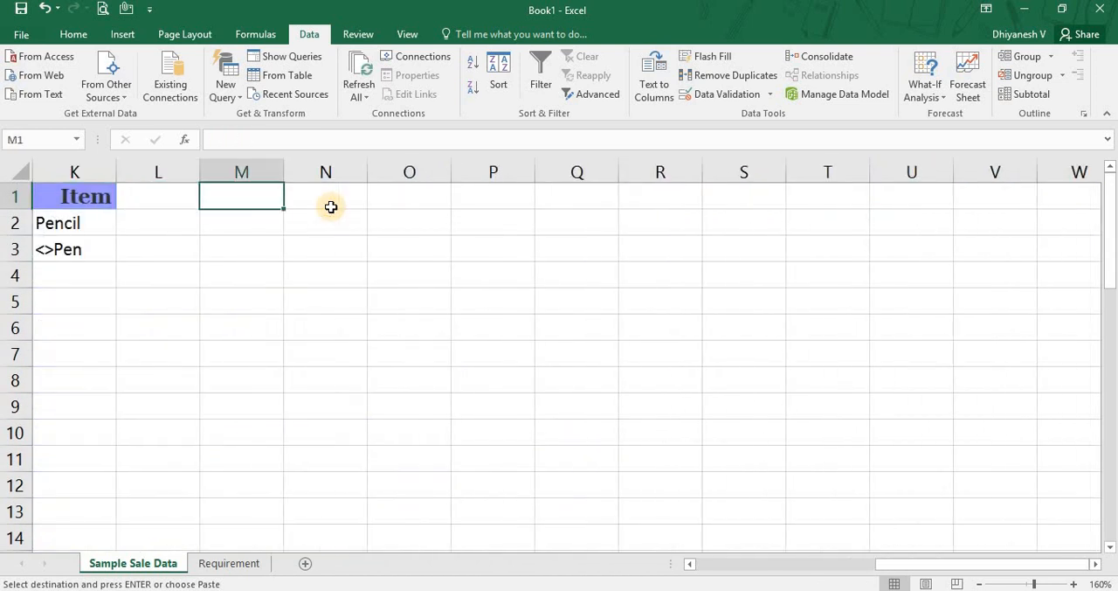
pyautogui.press('Return')
pyautogui.press('Left')
pyautogui.press('Left')
pyautogui.press('Left')
pyautogui.press('Left')
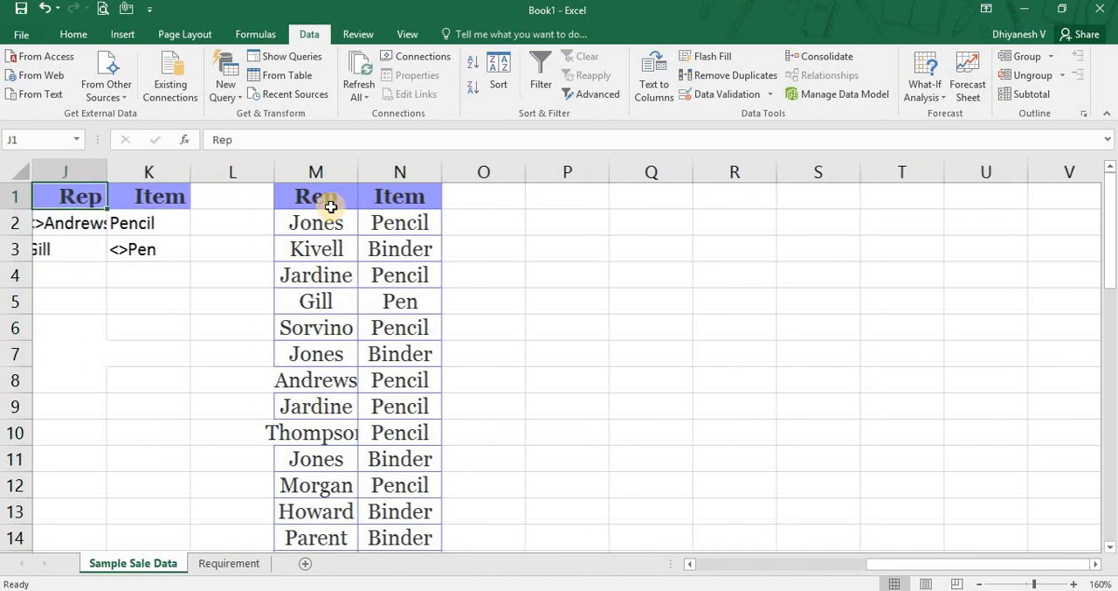
# Filter the Rep and Item list M1:N44 in place with Advanced Filter, using criteria range J1:K2 and unique records only.
pyautogui.press('Right')
pyautogui.press('Right')
pyautogui.press('Right')
pyautogui.press('Right')
pyautogui.hotkey('shift', 'Right')
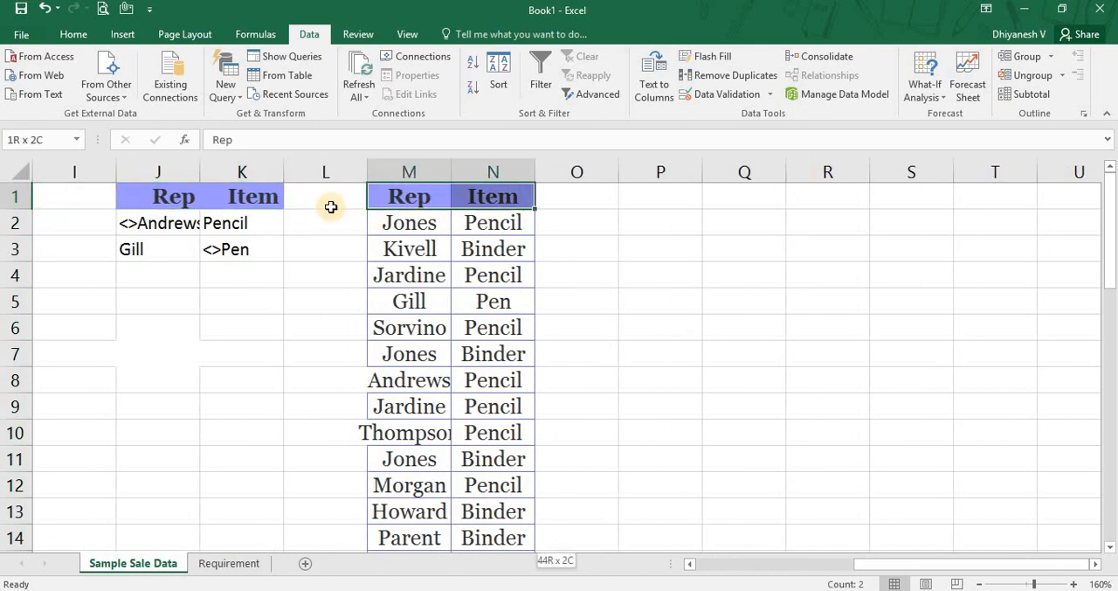
pyautogui.hotkey('ctrl', 'shift', 'Down')
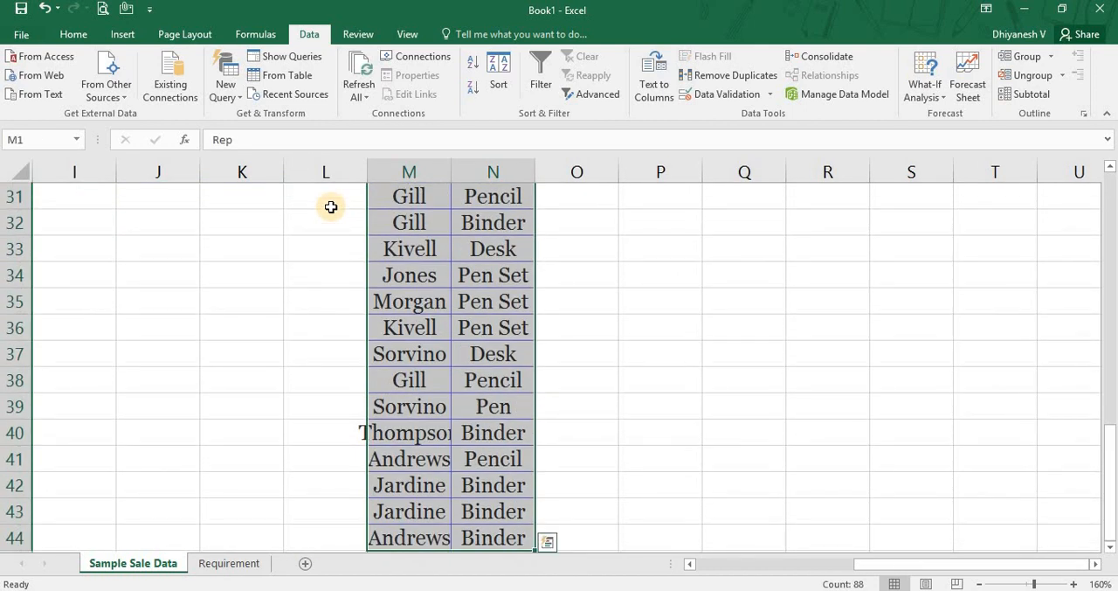
pyautogui.hotkey('ctrl', 'Up')
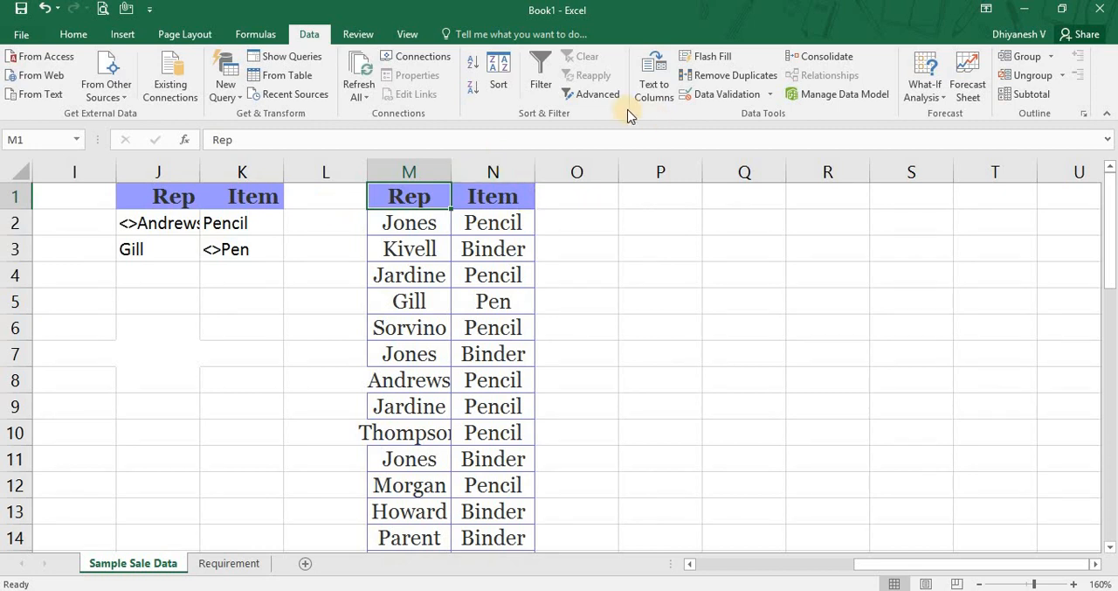
pyautogui.click(603, 94)
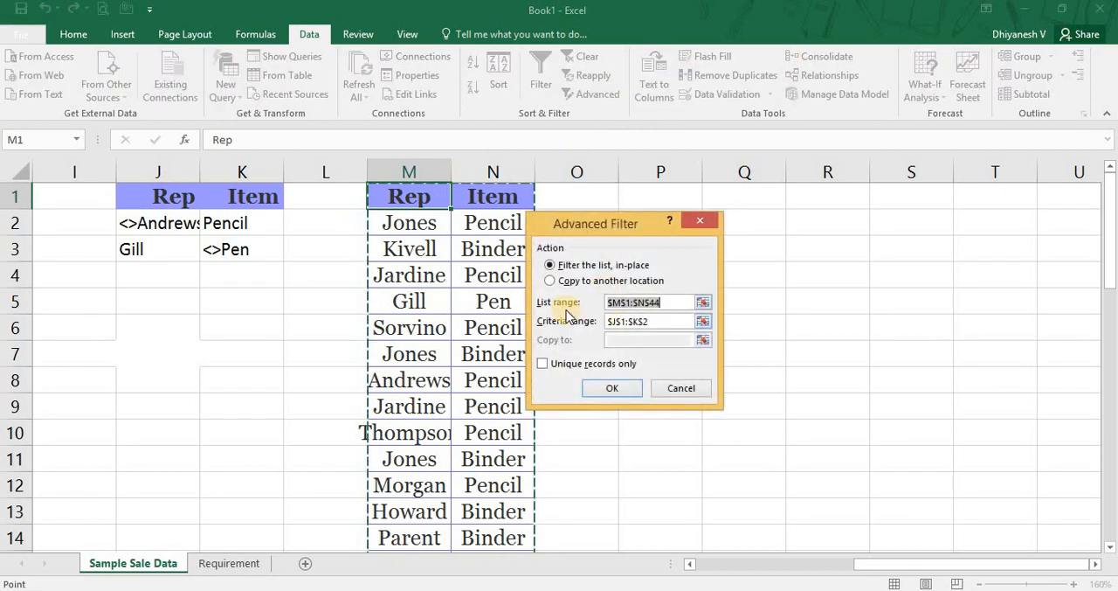
pyautogui.click(682, 321)
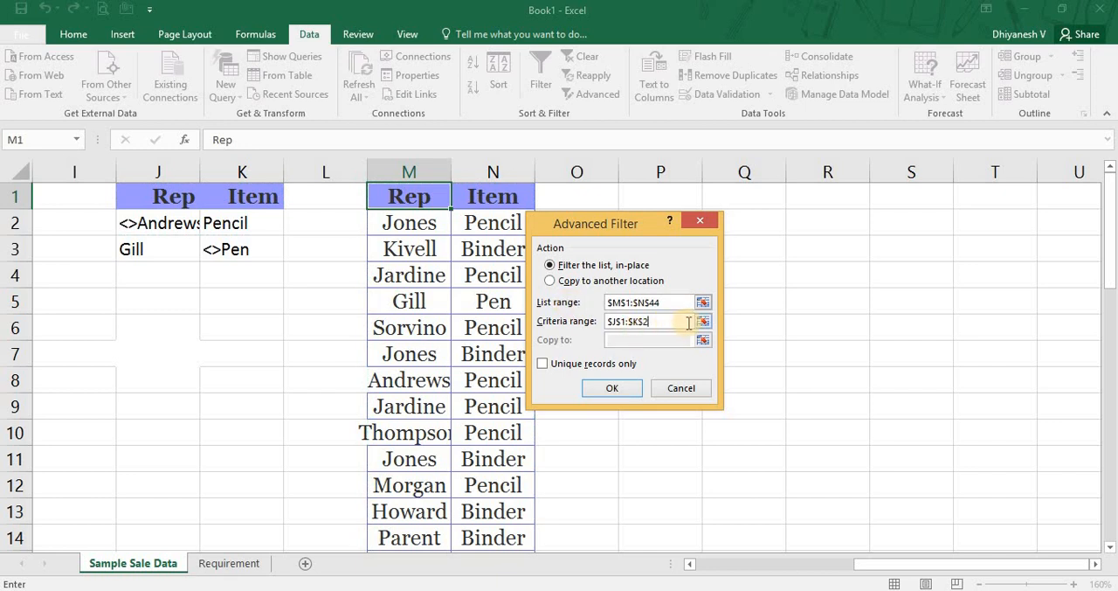
pyautogui.click(703, 320)
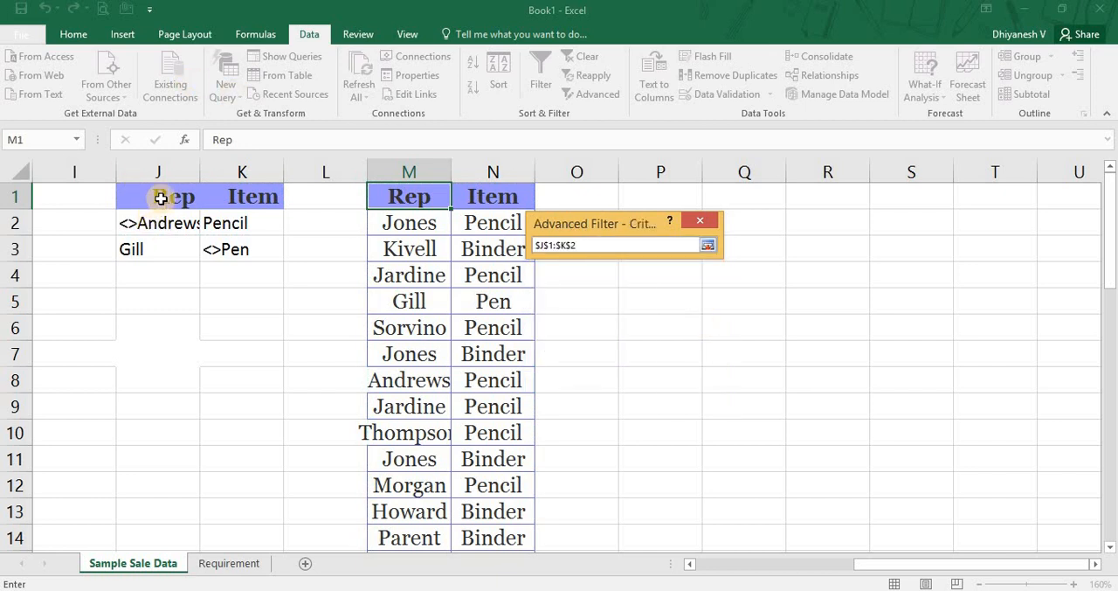
pyautogui.moveTo(159, 197); pyautogui.dragTo(220, 224)
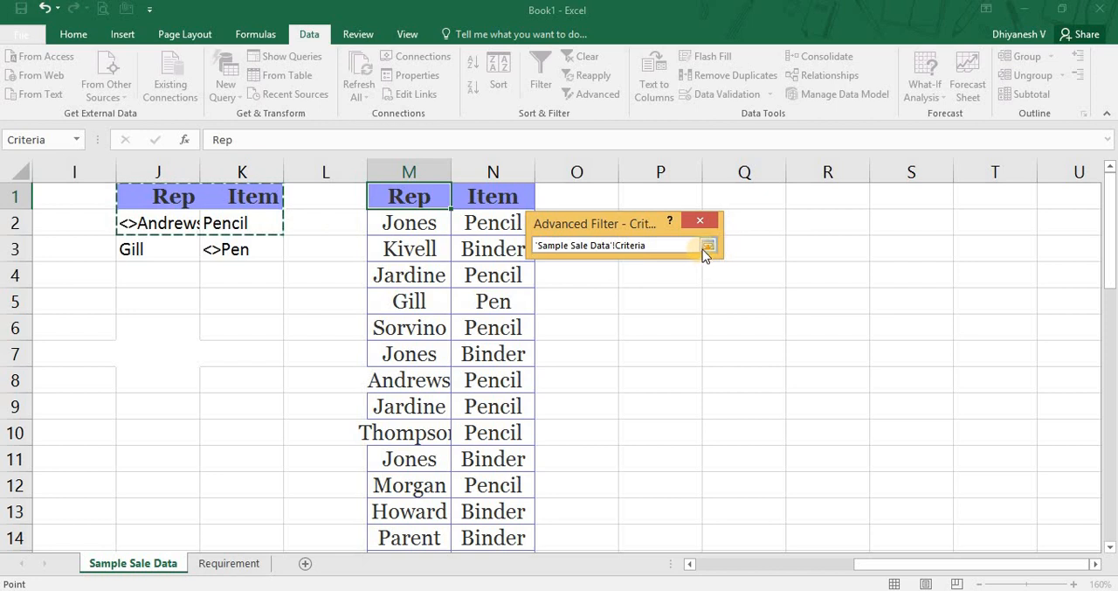
pyautogui.click(708, 247)
pyautogui.click(542, 364)
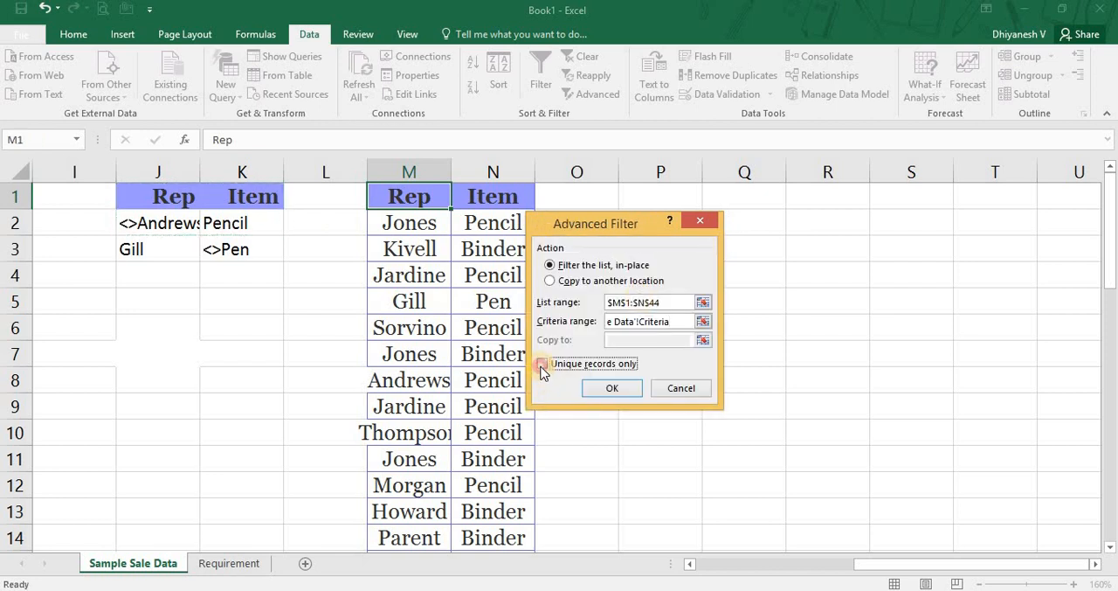
pyautogui.click(609, 390)
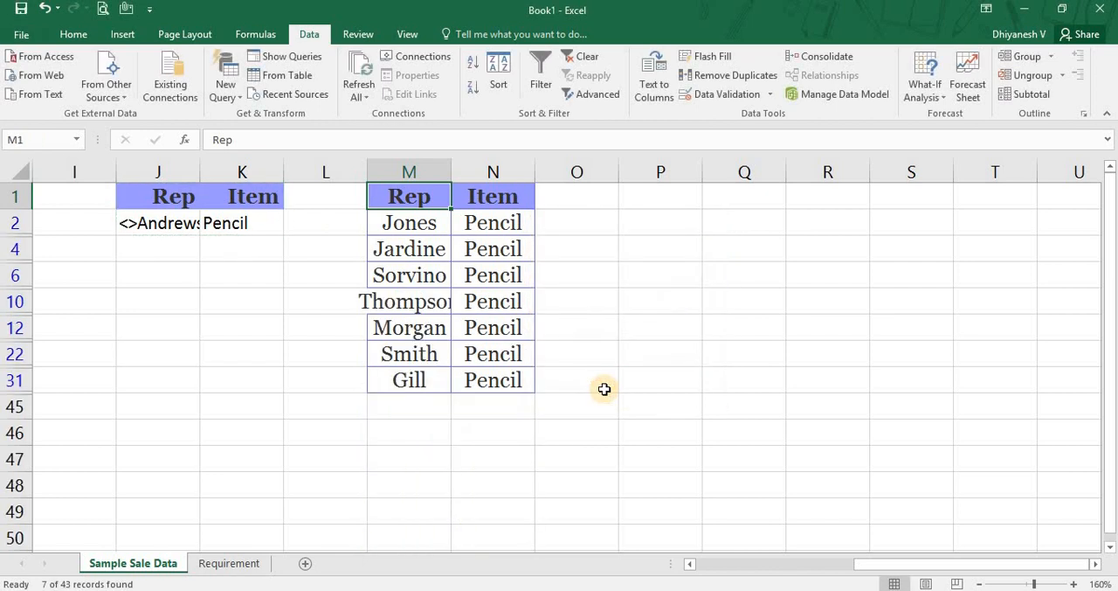
# Go through the filtered Rep and Item pairs in columns M and N to check for repeated combinations.
pyautogui.press('Down')
pyautogui.hotkey('shift', 'Right')
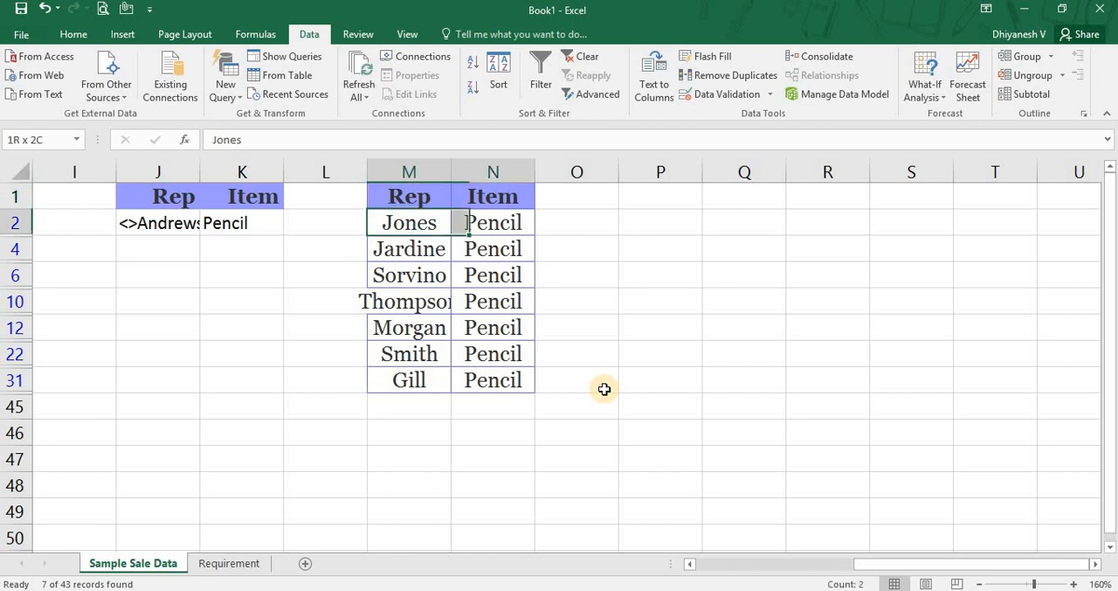
pyautogui.press('Down')
pyautogui.hotkey('shift', 'Right')
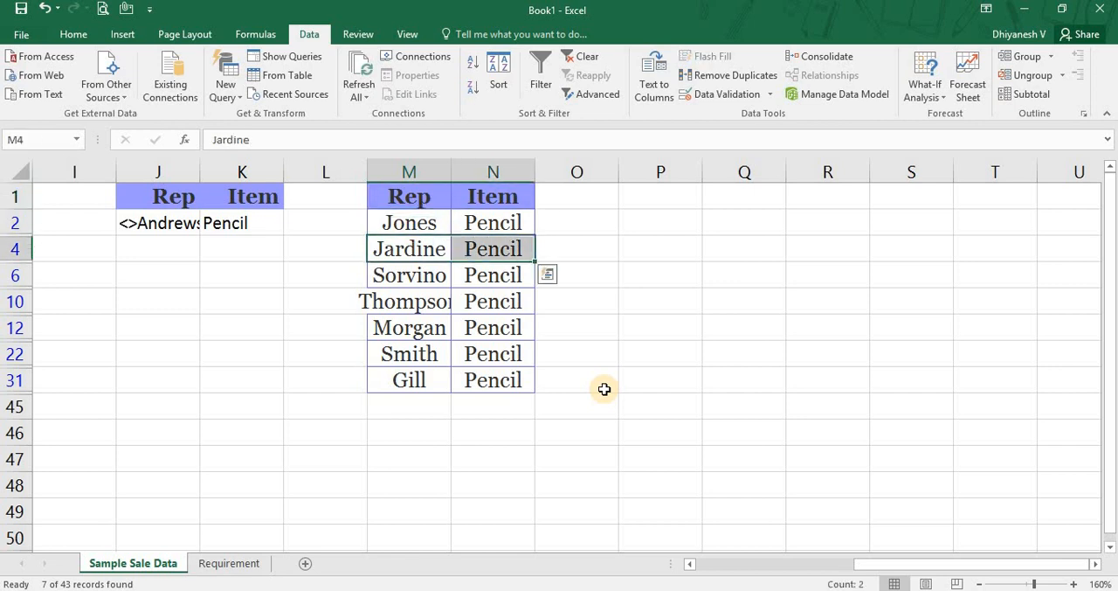
pyautogui.press('Down')
pyautogui.press('Down')
pyautogui.press('Down')
pyautogui.press('Down')
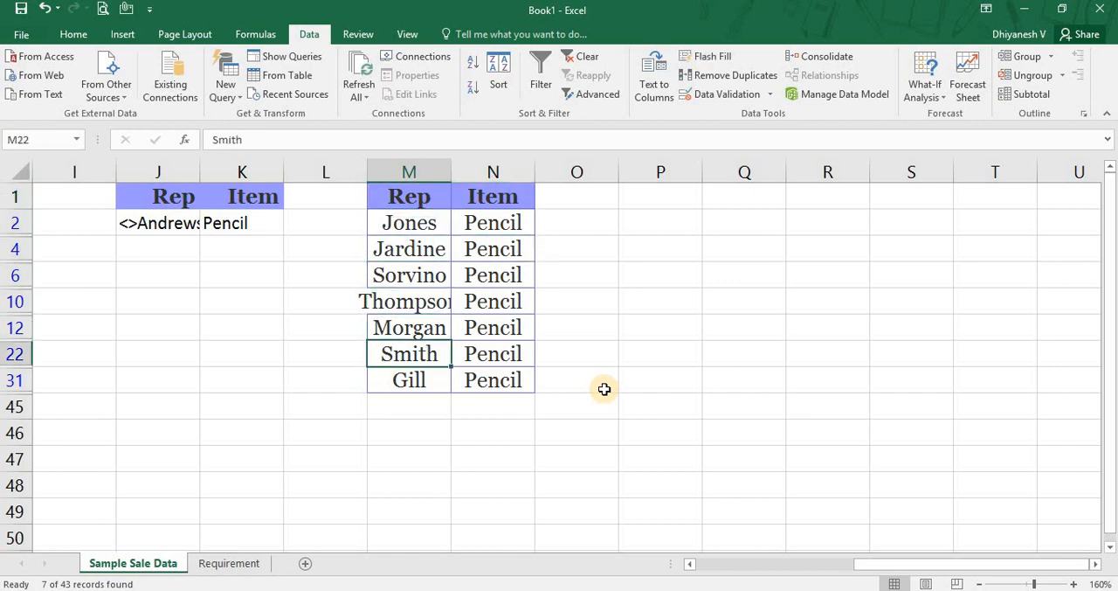
pyautogui.press('Down')
pyautogui.hotkey('shift', 'Right')
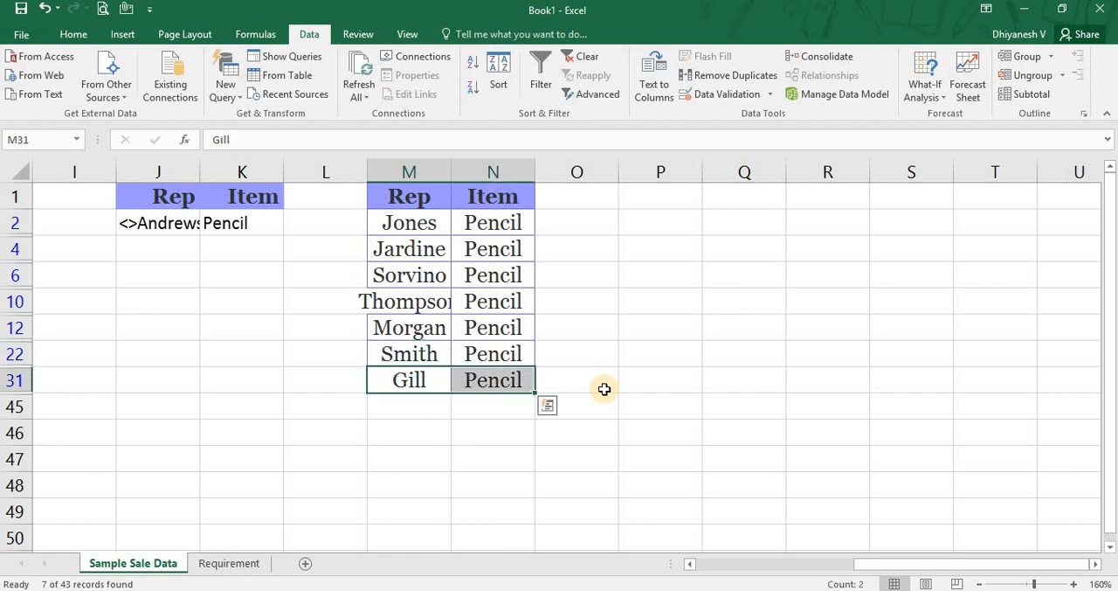
pyautogui.press('Up')
pyautogui.press('Up')
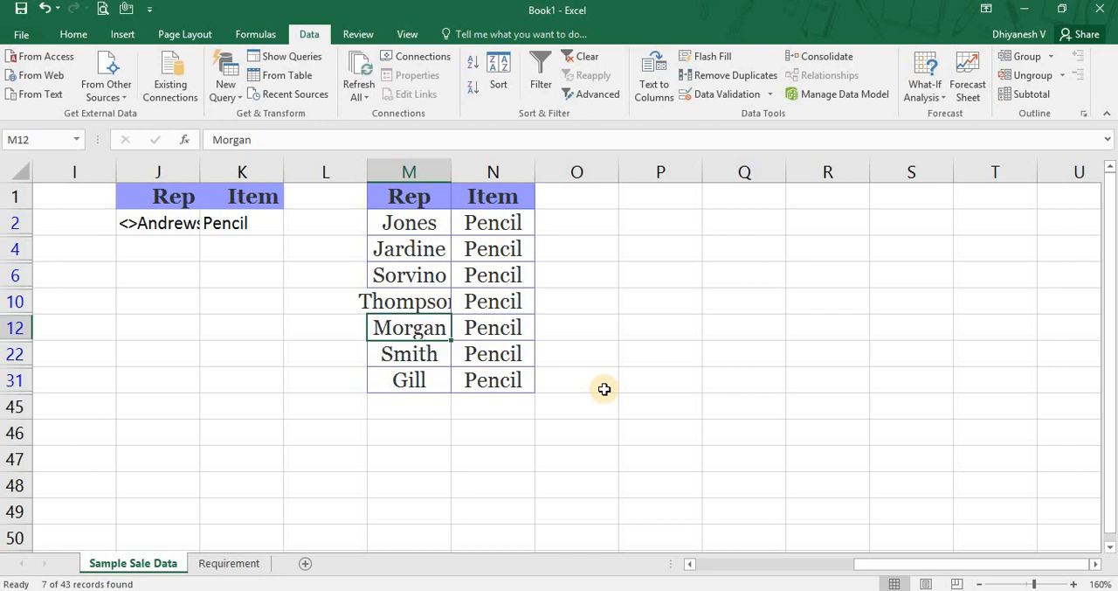
# Clear the filter to show all rows of the sales list again.
pyautogui.press('Up')
pyautogui.press('Up')
pyautogui.press('Up')
pyautogui.press('Up')
pyautogui.press('Up')
pyautogui.press('Left')
pyautogui.press('Left')
pyautogui.press('Left')
pyautogui.press('Left')
pyautogui.press('Left')
pyautogui.press('Left')
pyautogui.press('Left')
pyautogui.press('Left')
pyautogui.press('Left')
pyautogui.press('Left')
pyautogui.press('Left')
pyautogui.press('Left')
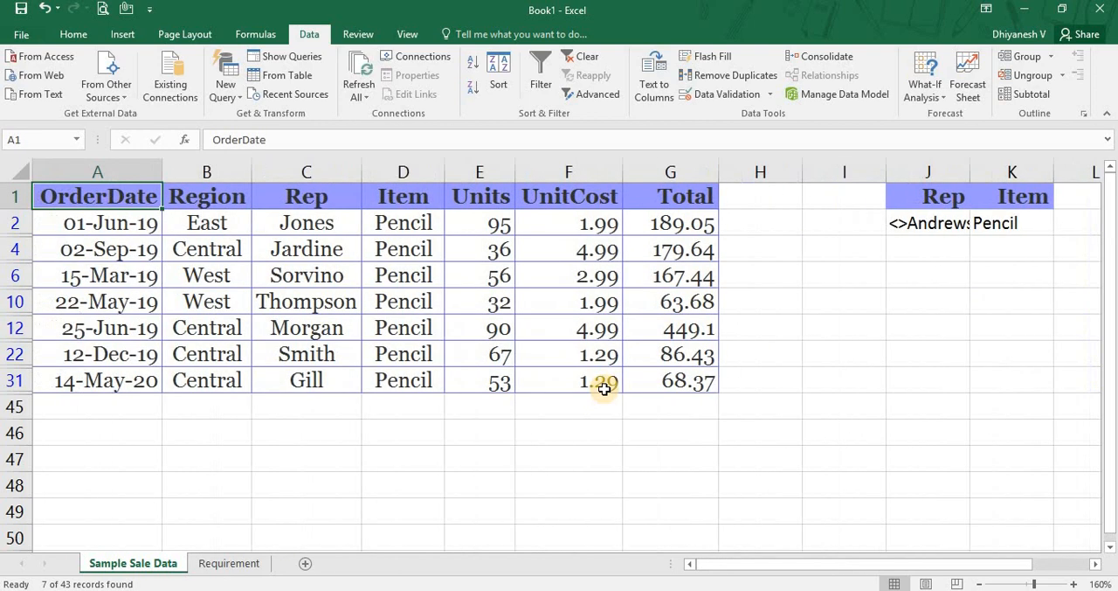
pyautogui.hotkey('alt', 'a')
pyautogui.press('c')
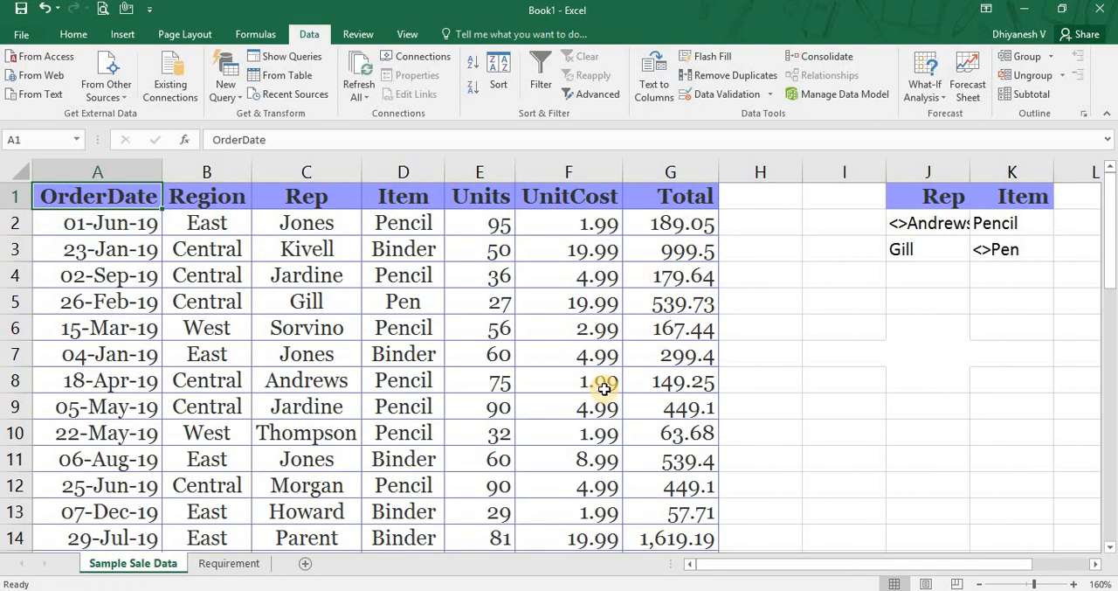
# Go through the Rep and Item pairs in columns C and D of the full sales list.
pyautogui.press('Right')
pyautogui.press('Down')
pyautogui.press('Right')
pyautogui.hotkey('shift', 'Right')
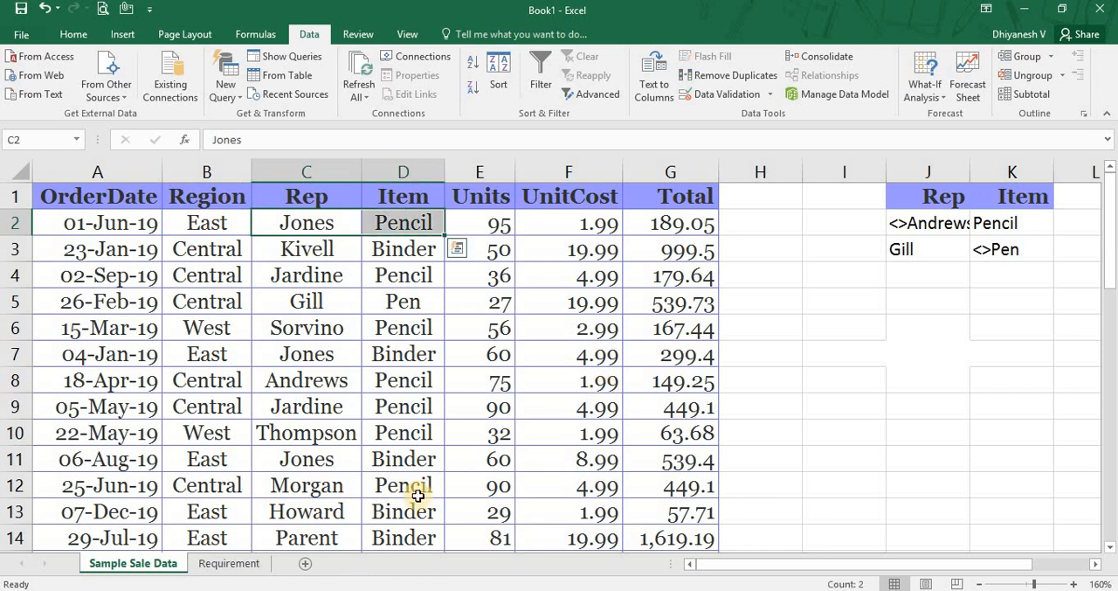
pyautogui.press('Down')
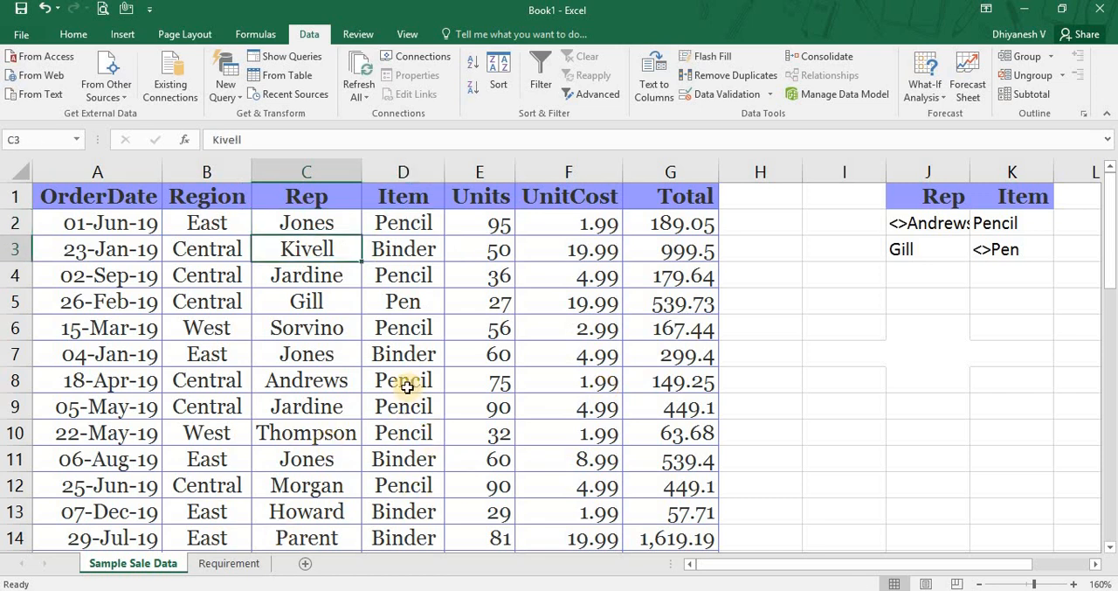
pyautogui.press('Up')
pyautogui.press('Down')
pyautogui.press('Up')
pyautogui.press('Down')
pyautogui.press('Down')
pyautogui.press('Down')
pyautogui.press('Down')
pyautogui.press('Down')
pyautogui.press('Down')
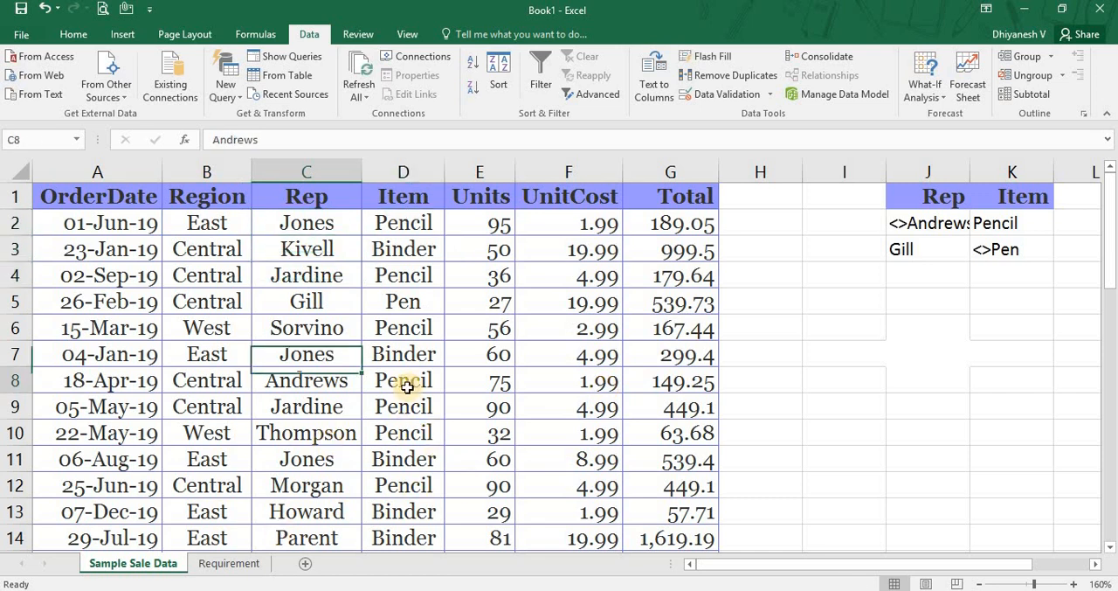
pyautogui.press('Down')
pyautogui.press('Down')
pyautogui.press('Down')
pyautogui.press('Down')
pyautogui.press('Down')
# Compare the Rep and Item values of rows 8 and 14 on the Requirement sheet.
pyautogui.hotkey('ctrl', 'pagedown')
pyautogui.press('Down')
pyautogui.press('Down')
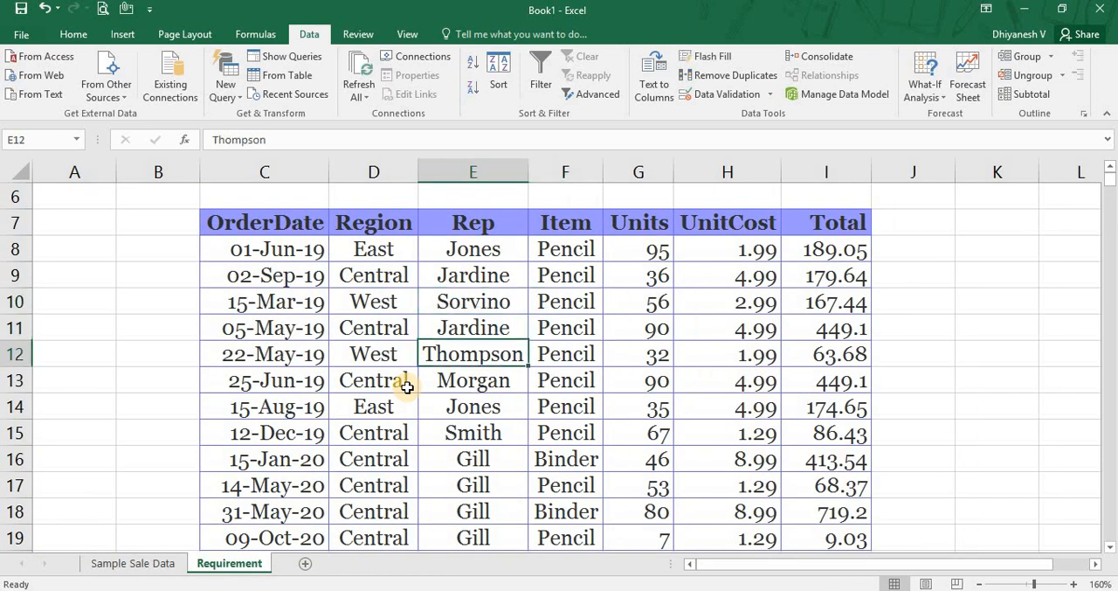
pyautogui.press('Up')
pyautogui.press('Up')
pyautogui.press('Up')
pyautogui.press('Up')
pyautogui.hotkey('shift', 'Right')
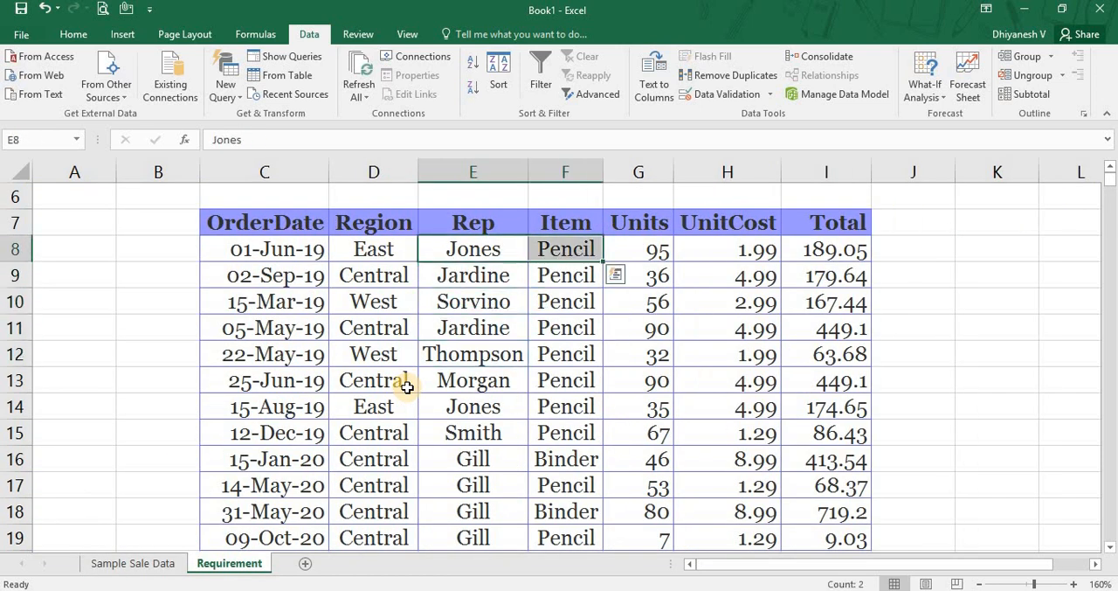
pyautogui.keyDown('ctrl'); pyautogui.click(481, 406); pyautogui.keyUp('ctrl')
pyautogui.keyDown('ctrl'); pyautogui.click(542, 409); pyautogui.keyUp('ctrl')
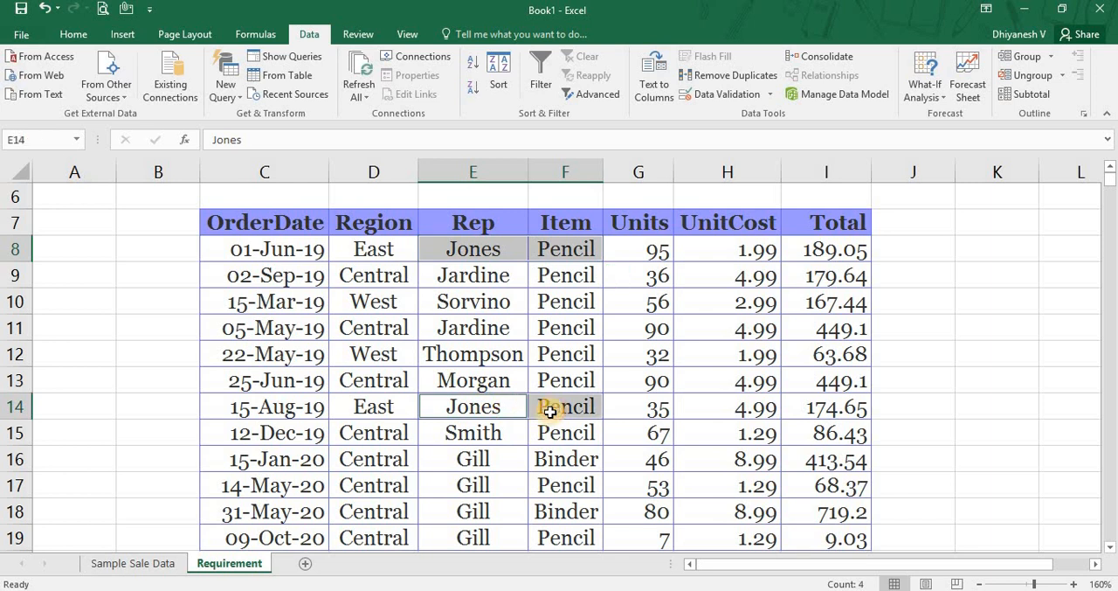
# Compare the Region, UnitCost and Total values of rows 8 and 14 on the Requirement sheet.
pyautogui.moveTo(367, 406); pyautogui.dragTo(382, 282)
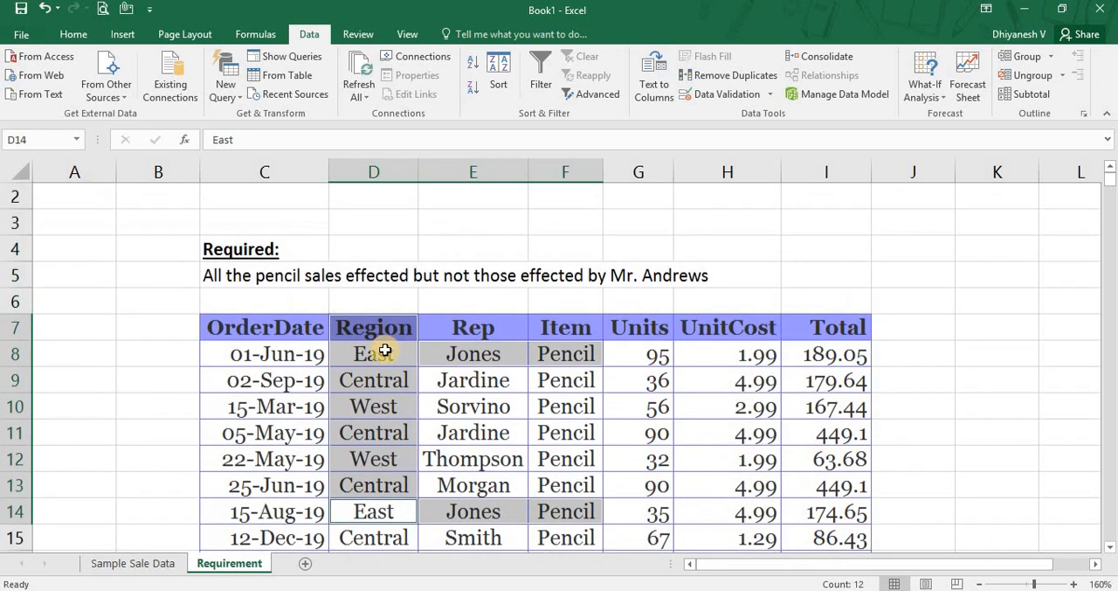
pyautogui.click(439, 522)
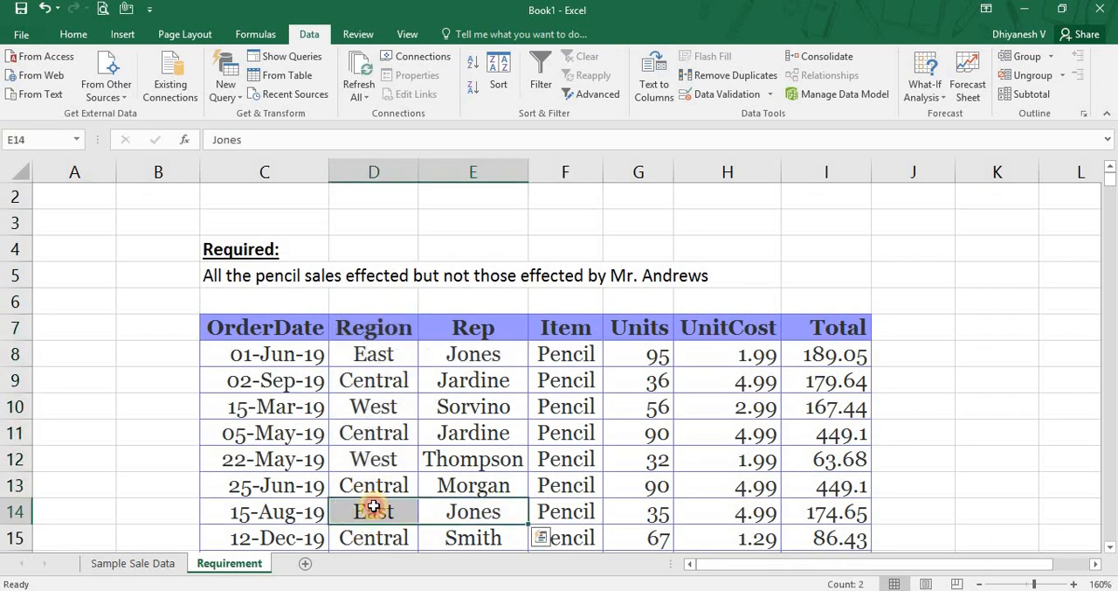
pyautogui.click(371, 513)
pyautogui.click(373, 361)
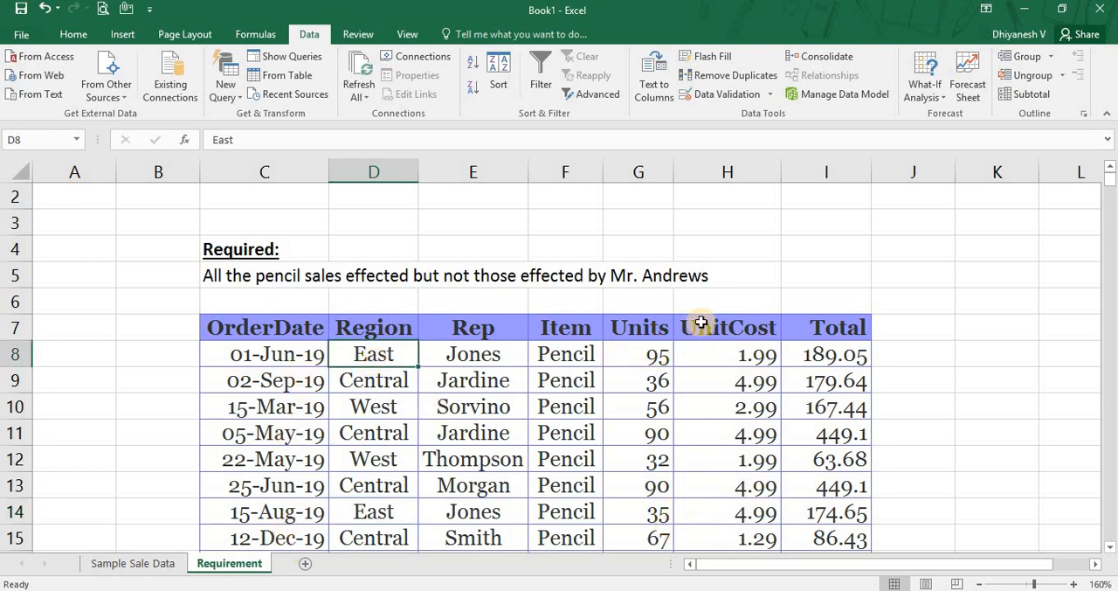
pyautogui.moveTo(703, 328); pyautogui.dragTo(765, 479)
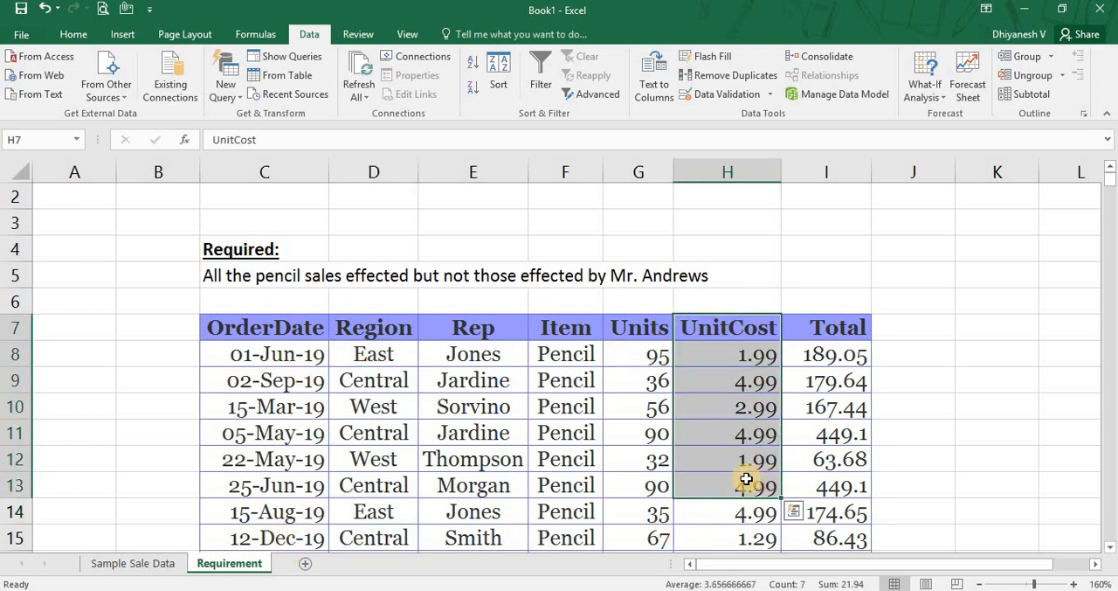
pyautogui.click(751, 480)
pyautogui.click(856, 358)
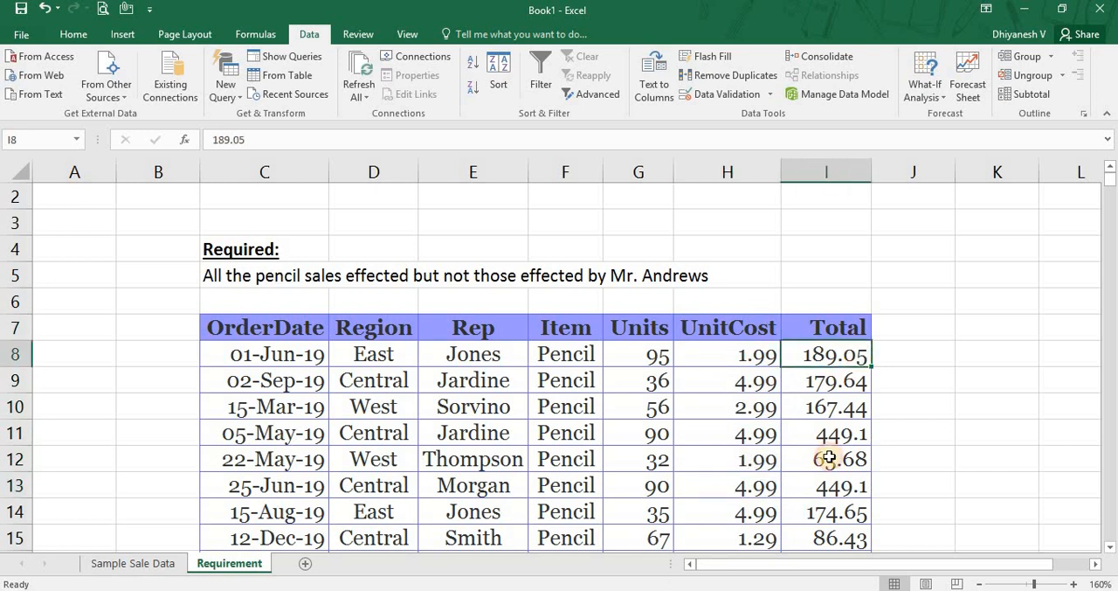
pyautogui.click(830, 517)
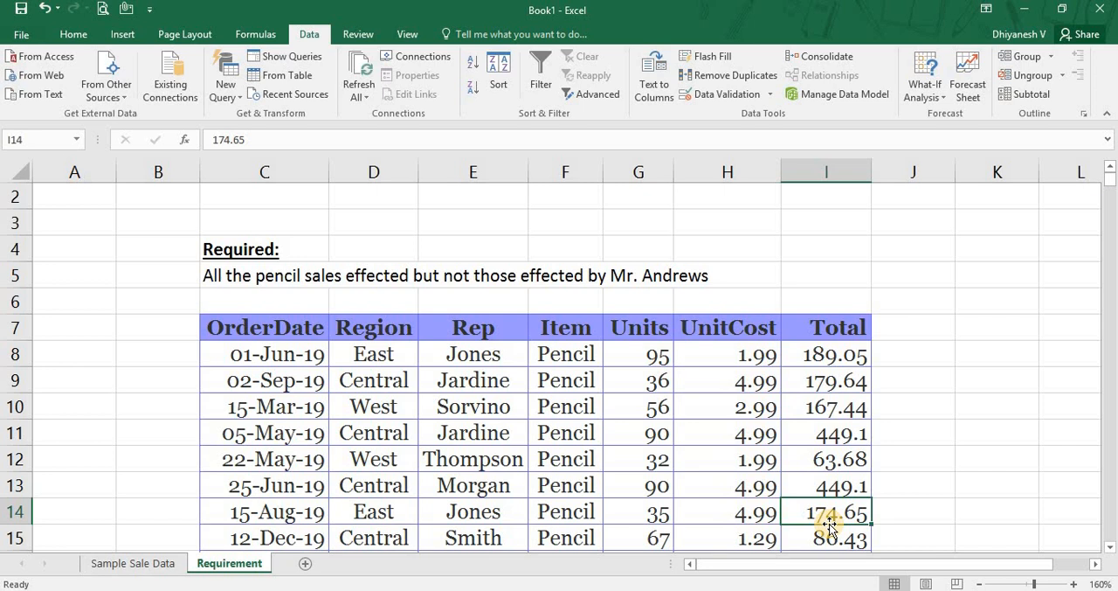
# Check the partial Rep criterion in J2 of the Sample Sale Data sheet and look through the sales rows.
pyautogui.hotkey('ctrl', 'pageup')
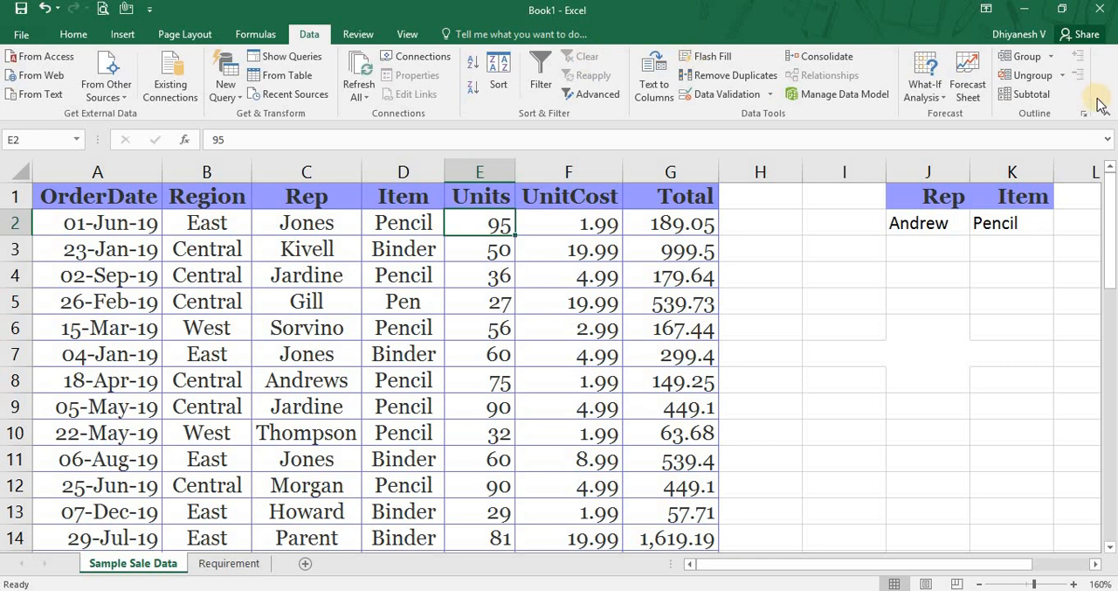
pyautogui.click(912, 245)
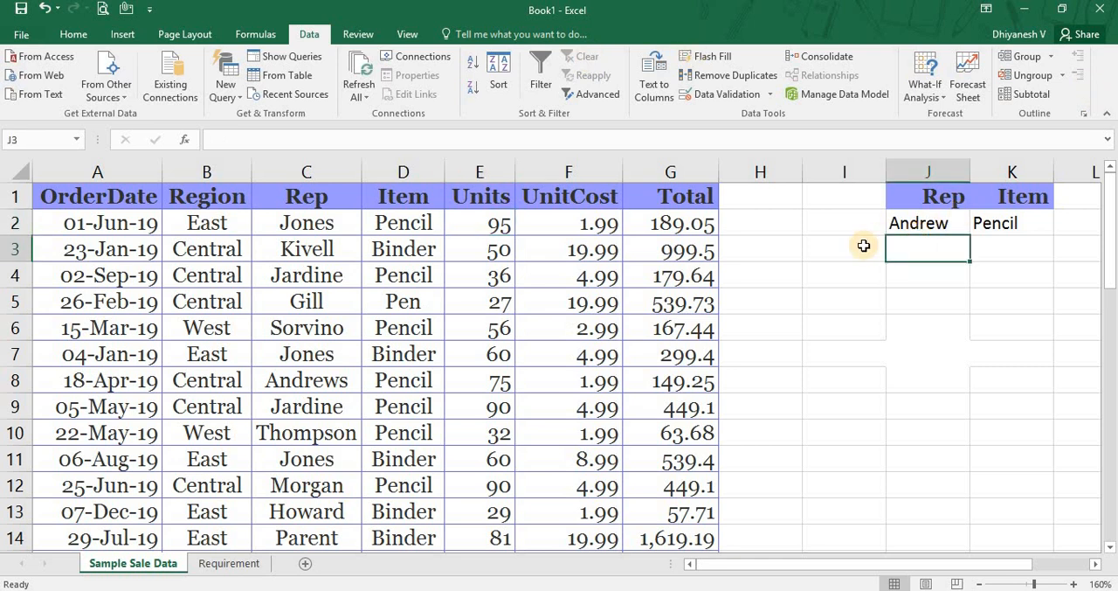
pyautogui.press('Up')
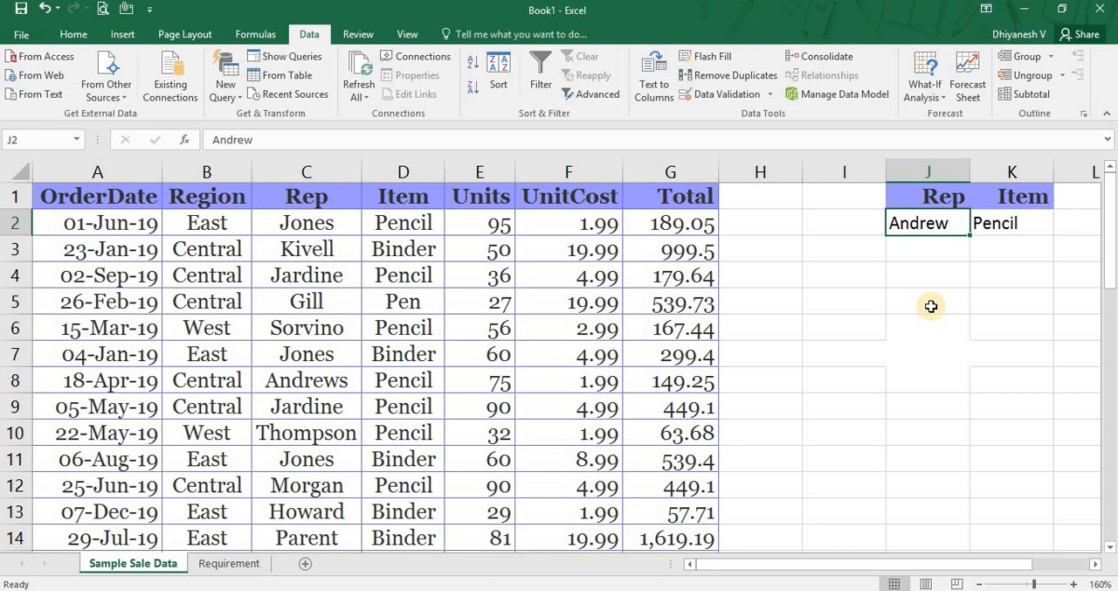
pyautogui.press('Down')
pyautogui.press('Down')
pyautogui.press('Down')
pyautogui.press('Down')
pyautogui.press('Down')
pyautogui.press('Down')
pyautogui.press('Down')
pyautogui.press('Down')
pyautogui.press('Down')
pyautogui.press('Down')
pyautogui.press('Down')
pyautogui.press('Down')
pyautogui.press('Down')
pyautogui.press('Down')
pyautogui.press('Down')
pyautogui.press('Down')
pyautogui.press('Down')
pyautogui.press('Down')
pyautogui.press('Down')
pyautogui.press('Down')
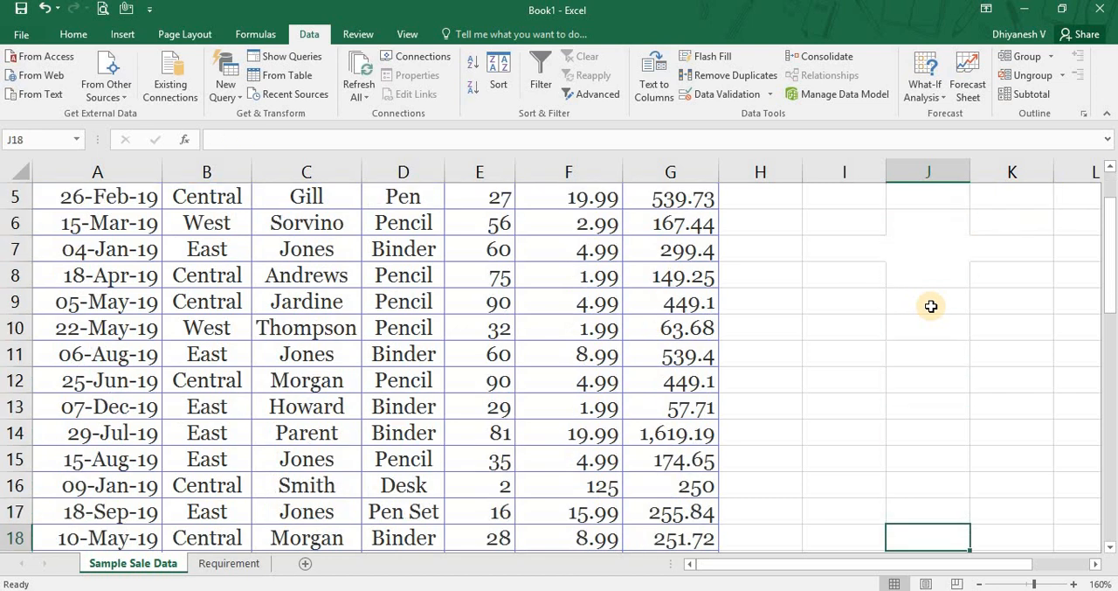
pyautogui.press('Down')
pyautogui.press('Down')
pyautogui.press('Down')
pyautogui.press('Down')
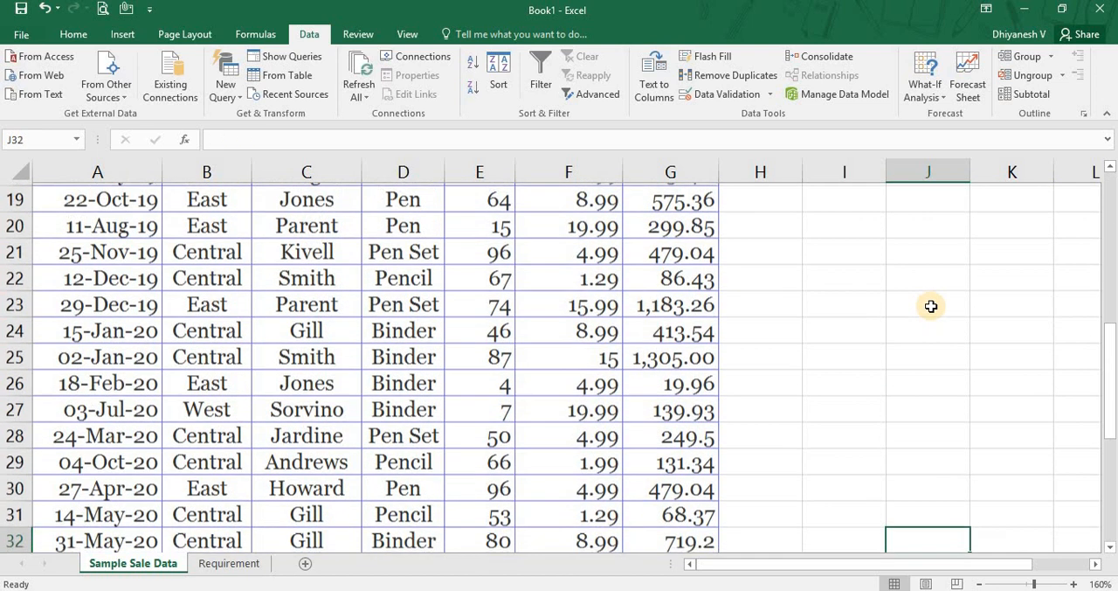
pyautogui.press('Down')
pyautogui.press('Down')
pyautogui.press('Down')
pyautogui.press('Down')
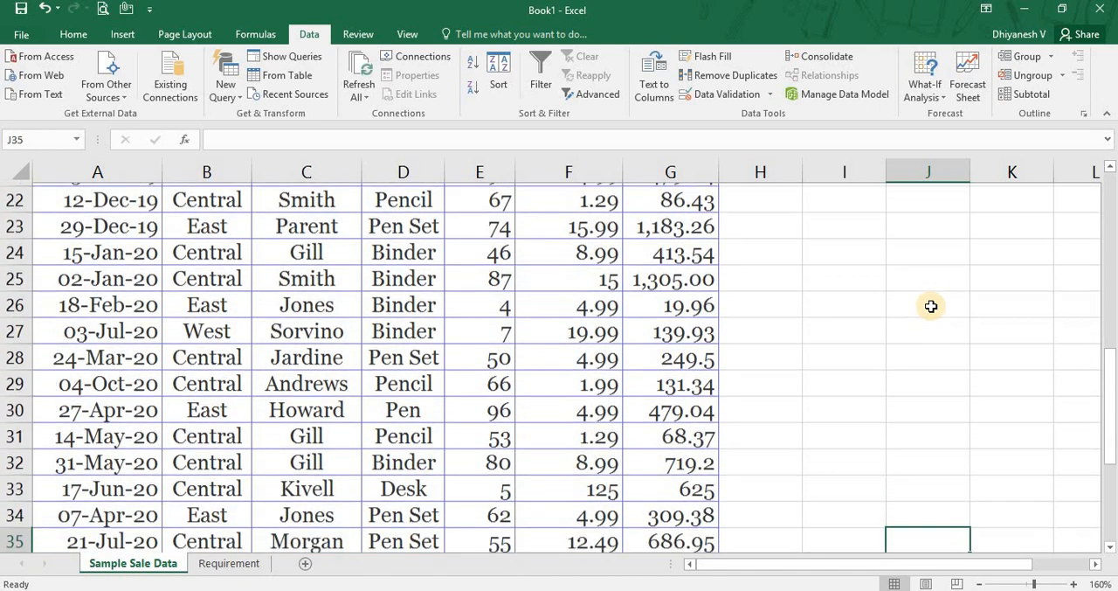
pyautogui.hotkey('ctrl', 'Up')
pyautogui.scroll(1, 931, 305)
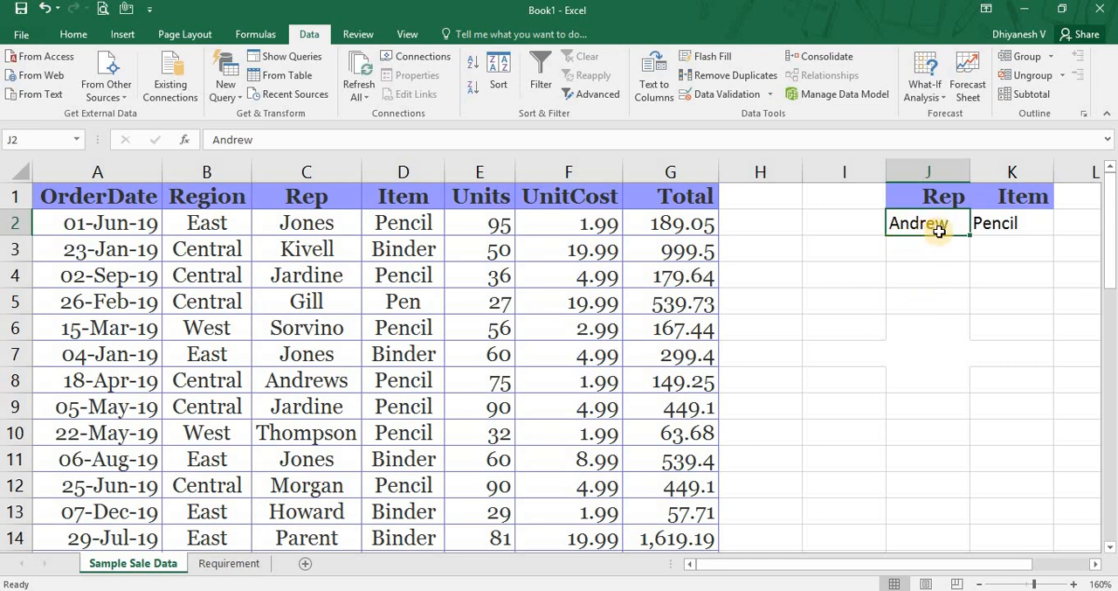
# Filter the sales list A1:G44 in place with Advanced Filter, using criteria range J1:K2.
pyautogui.hotkey('ctrl', 'Left')
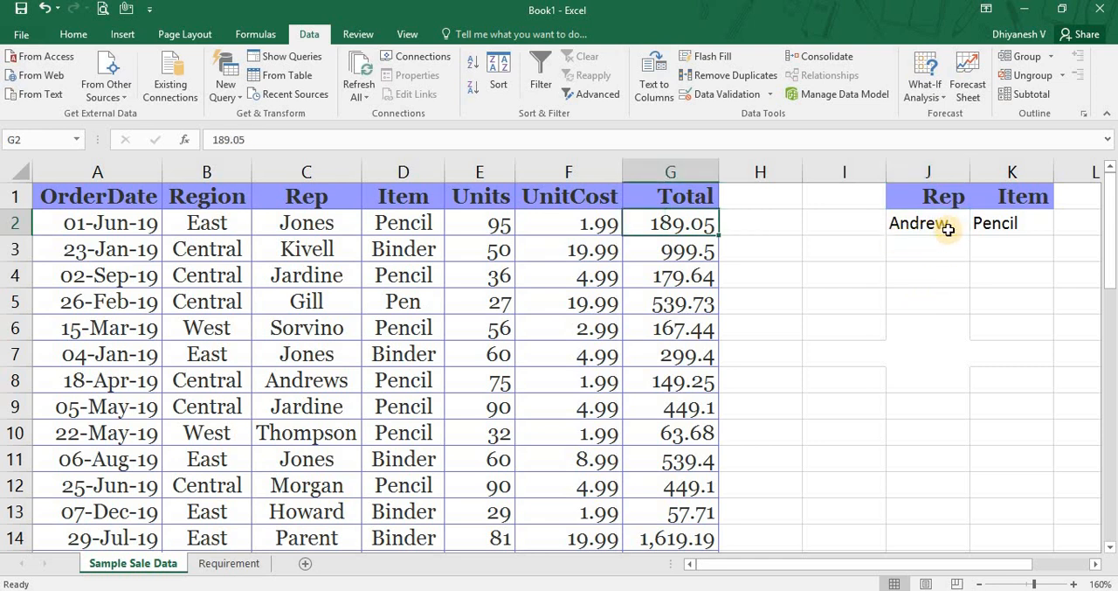
pyautogui.click(590, 94)
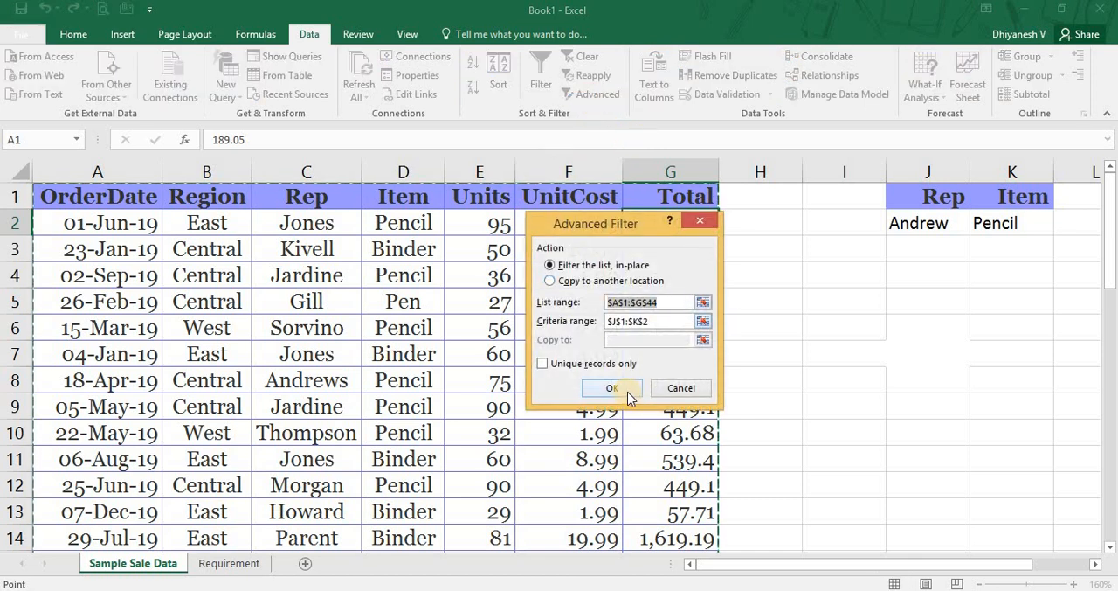
pyautogui.click(654, 321)
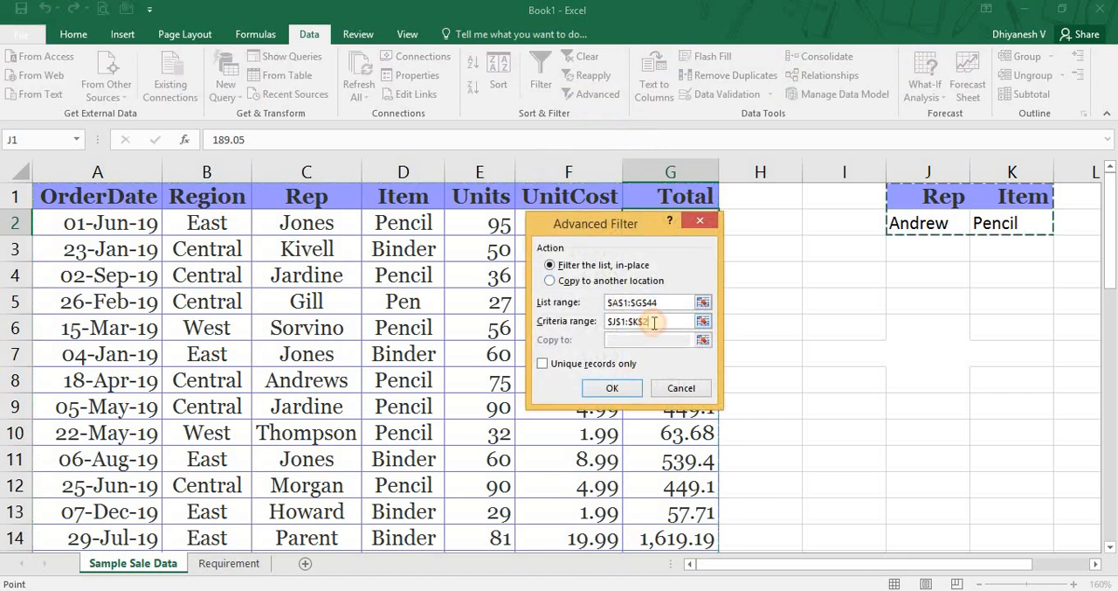
pyautogui.click(664, 322)
pyautogui.click(616, 387)
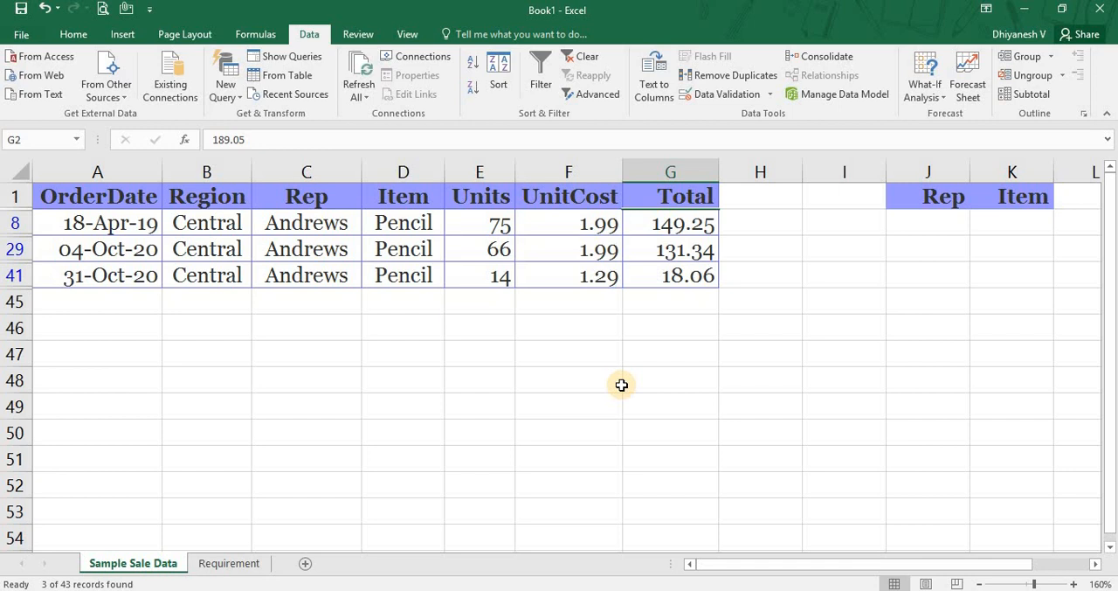
# Clear the filter and set the Rep criterion in J2 to Ardine.
pyautogui.hotkey('alt', 'a')
pyautogui.press('c')
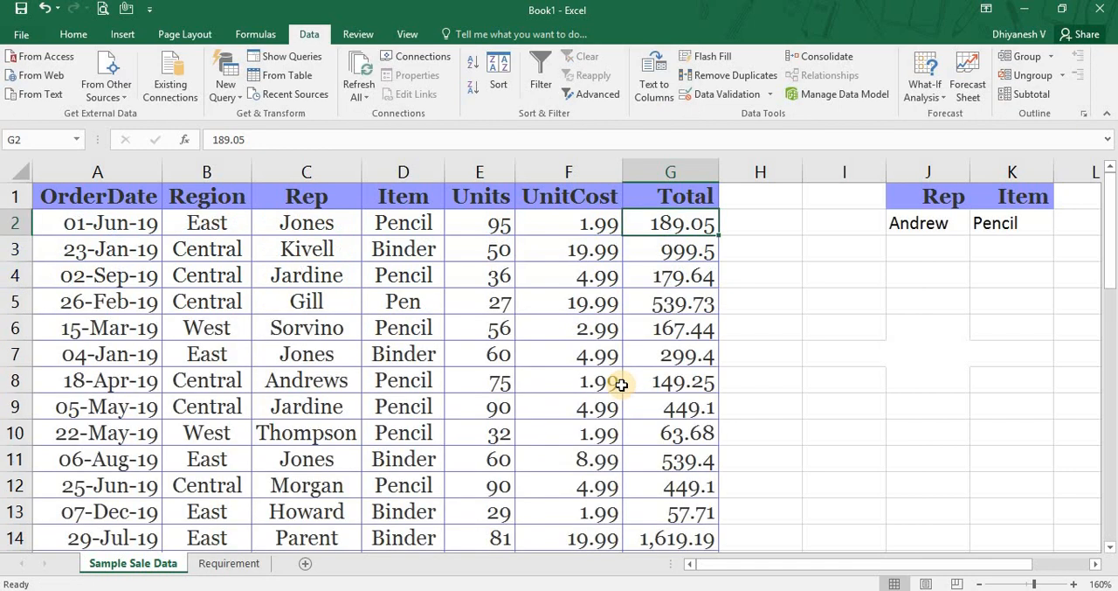
pyautogui.press('Down')
pyautogui.press('Up')
pyautogui.press('Right')
pyautogui.press('Right')
pyautogui.press('Right')
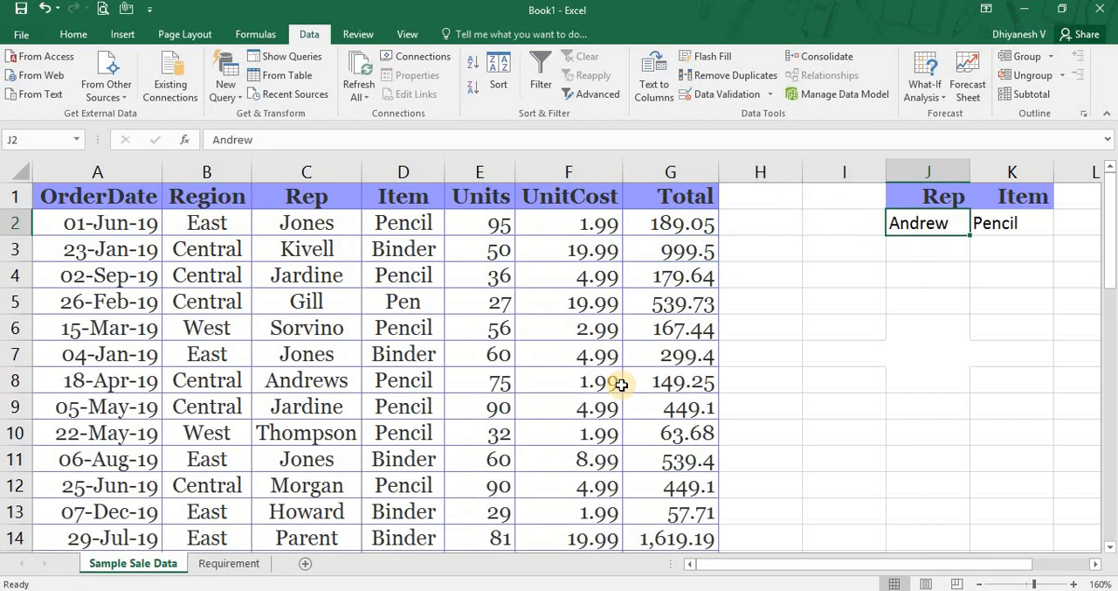
pyautogui.write('Ardine')
pyautogui.press('Return')
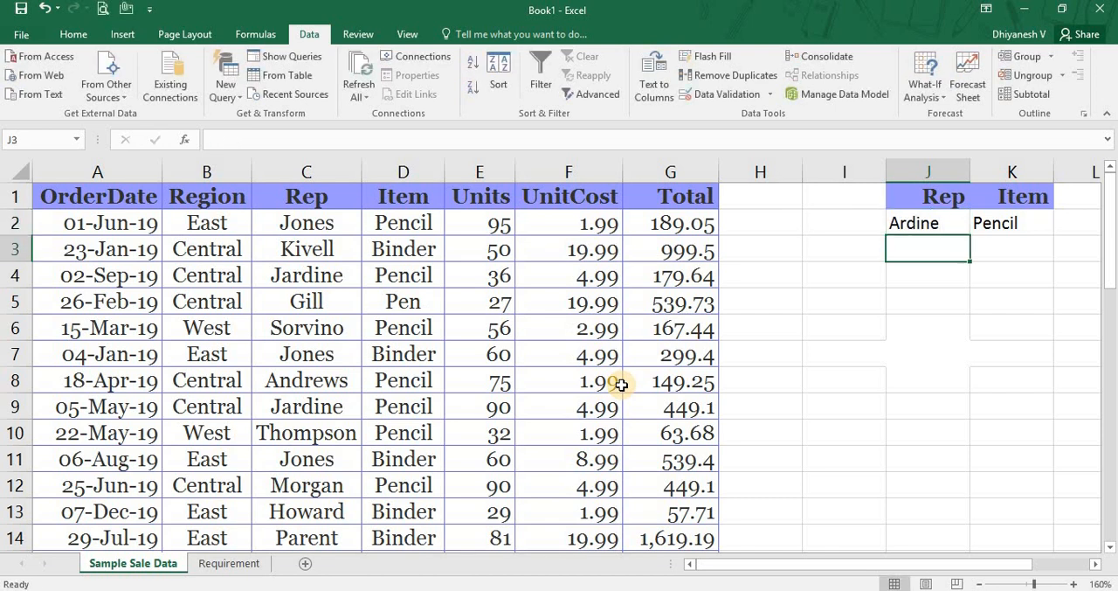
# Filter the sales list A1:G44 in place by the Ardine and Pencil criteria in J1:K2.
pyautogui.press('Up')
pyautogui.press('Left')
pyautogui.press('Left')
pyautogui.press('Left')
pyautogui.press('Left')
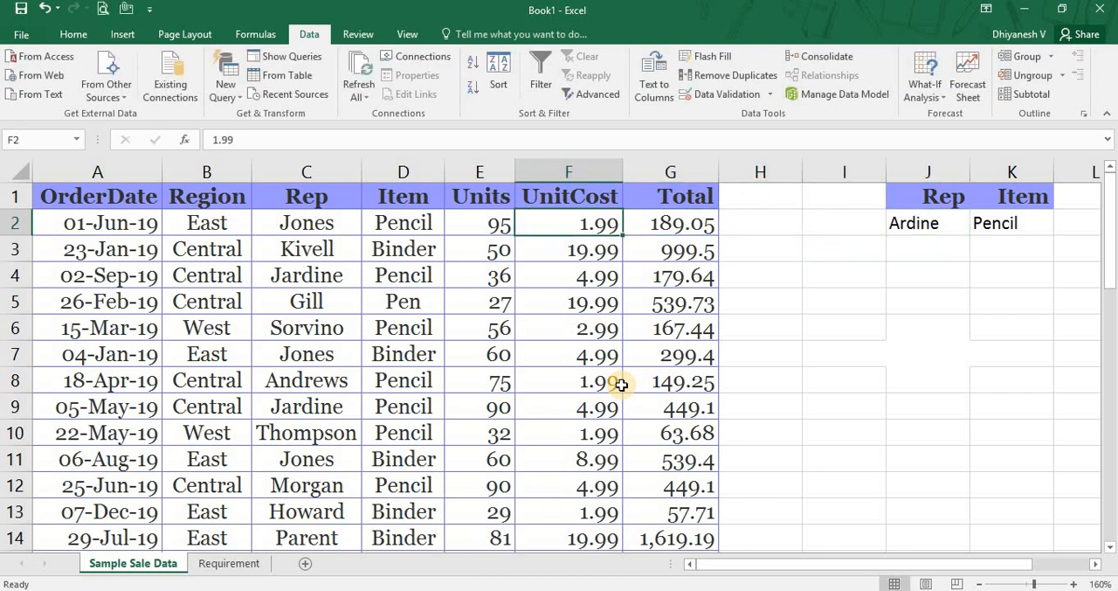
pyautogui.click(589, 94)
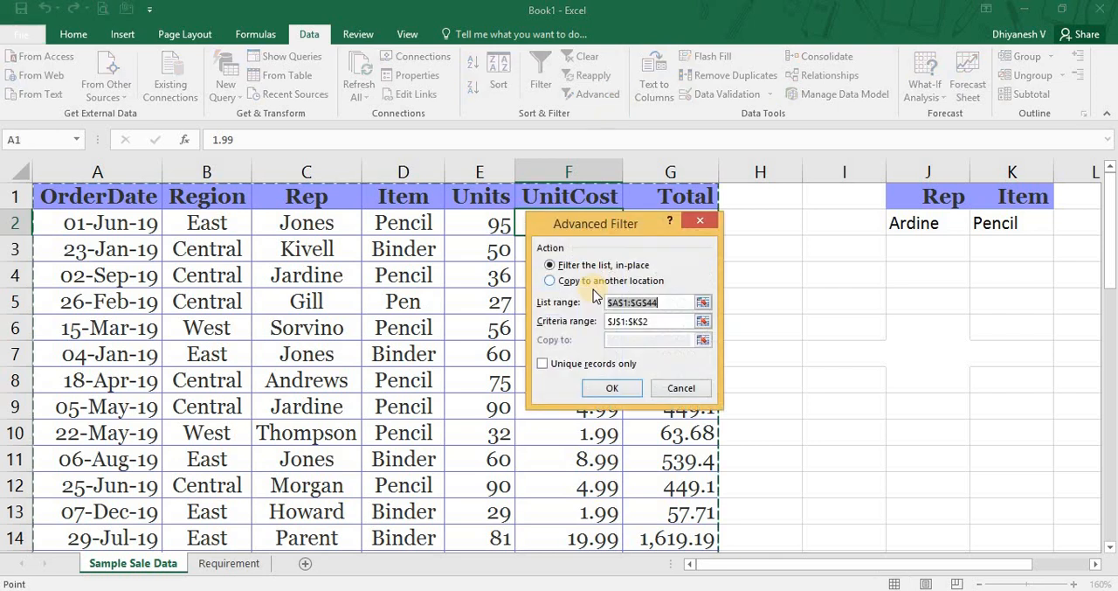
pyautogui.click(616, 387)
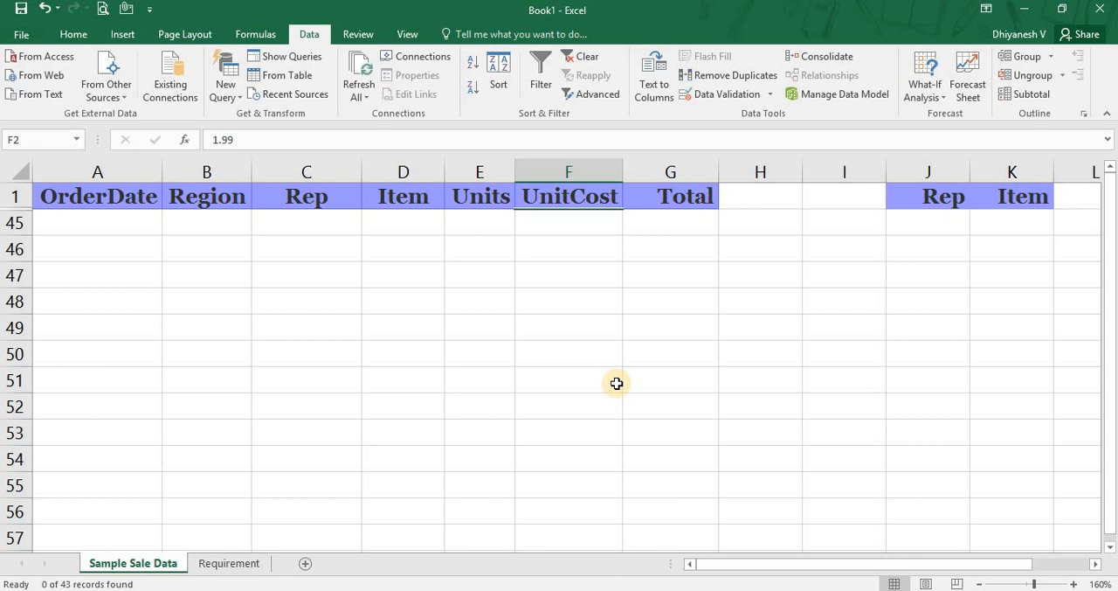
# Clear the filter and set the Rep criterion in J2 to And.
pyautogui.click(584, 56)
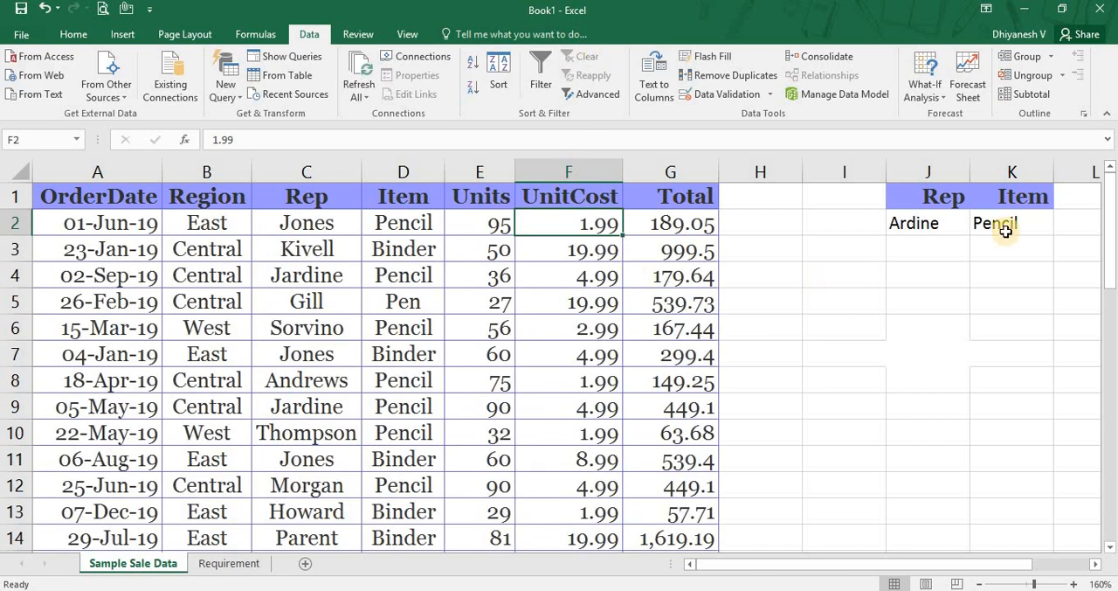
pyautogui.click(942, 227)
pyautogui.write('And')
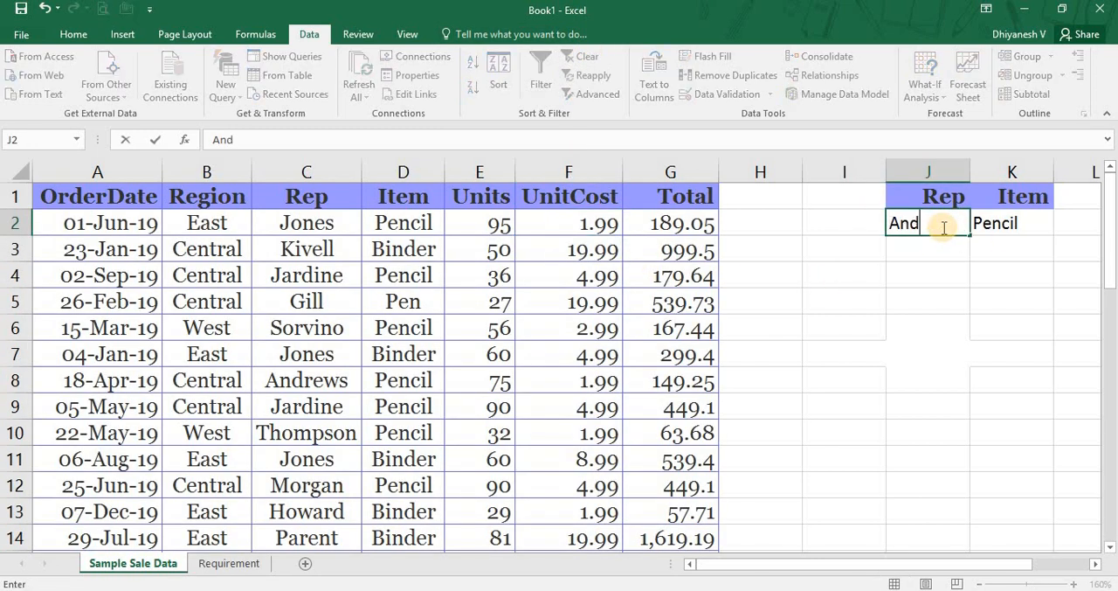
pyautogui.write('e')
pyautogui.press('BackSpace')
pyautogui.press('Return')
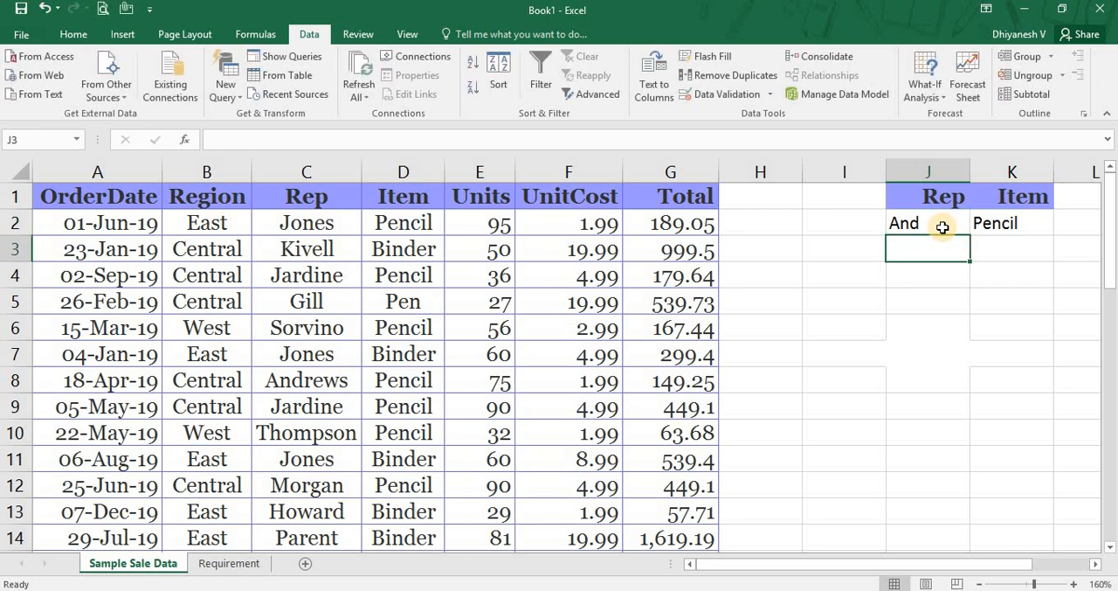
pyautogui.press('Up')
pyautogui.press('Left')
pyautogui.press('Left')
pyautogui.press('Left')
pyautogui.press('Left')
pyautogui.press('Left')
pyautogui.press('Left')
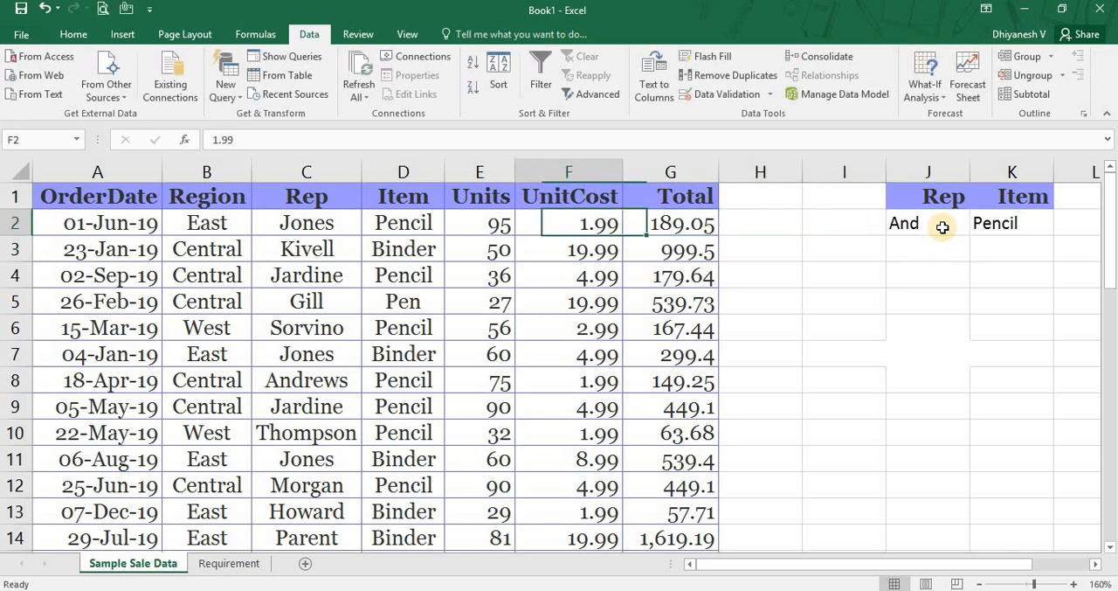
pyautogui.press('Right')
pyautogui.press('Right')
pyautogui.press('Right')
pyautogui.press('Right')
pyautogui.press('Right')
pyautogui.press('Right')
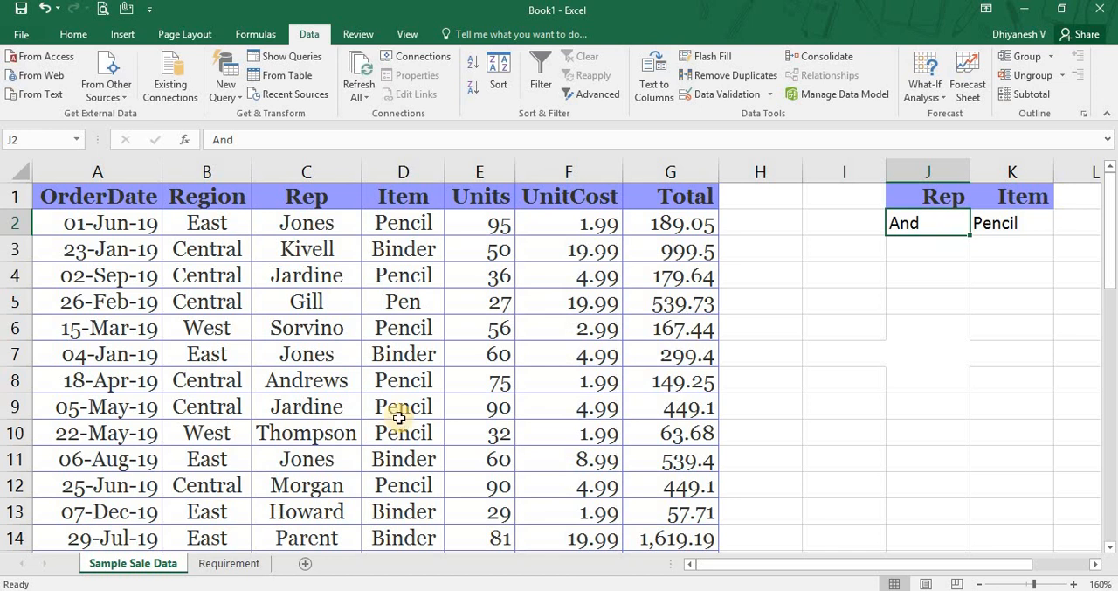
# Filter the sales list A1:G44 in place with Advanced Filter, using the And and Pencil criteria in J1:K2.
pyautogui.click(286, 382)
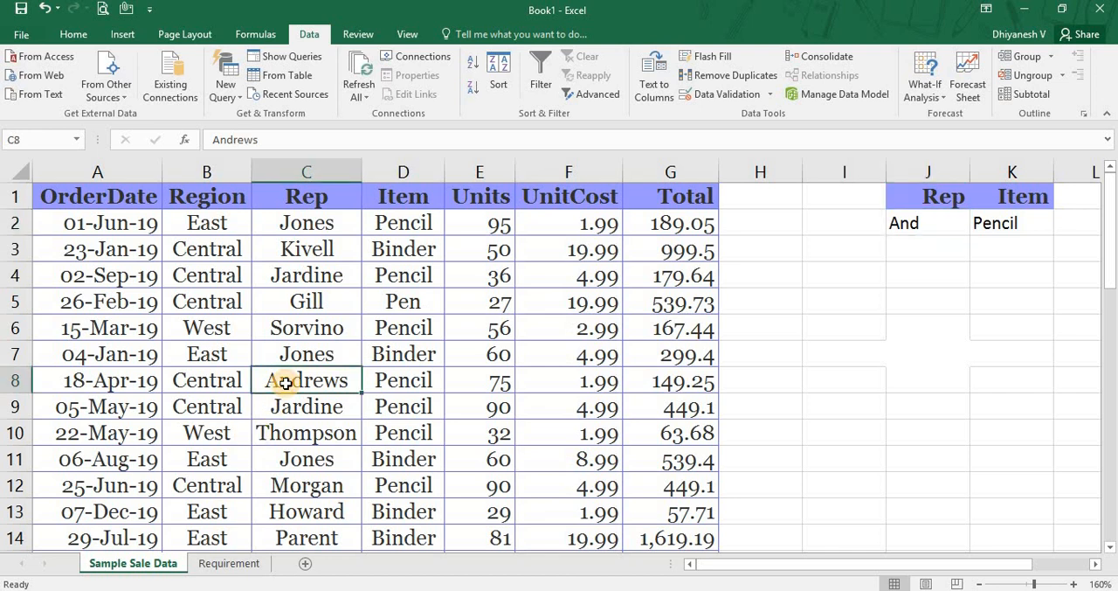
pyautogui.click(278, 328)
pyautogui.click(597, 93)
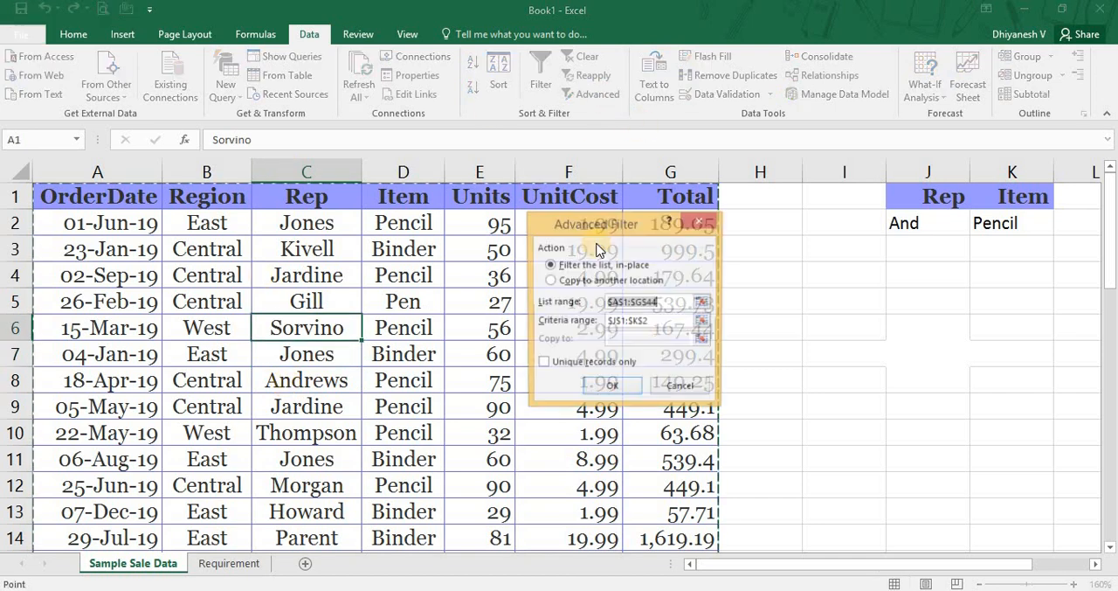
pyautogui.click(596, 388)
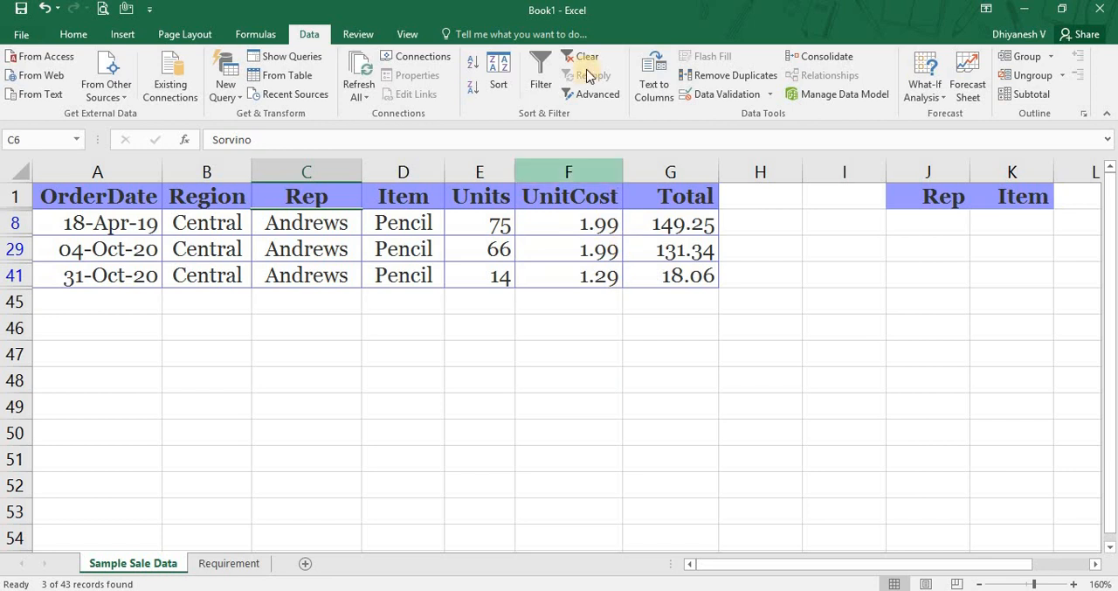
# Clear the filter and change the Rep entry in C7 to Indiana Jones.
pyautogui.click(588, 58)
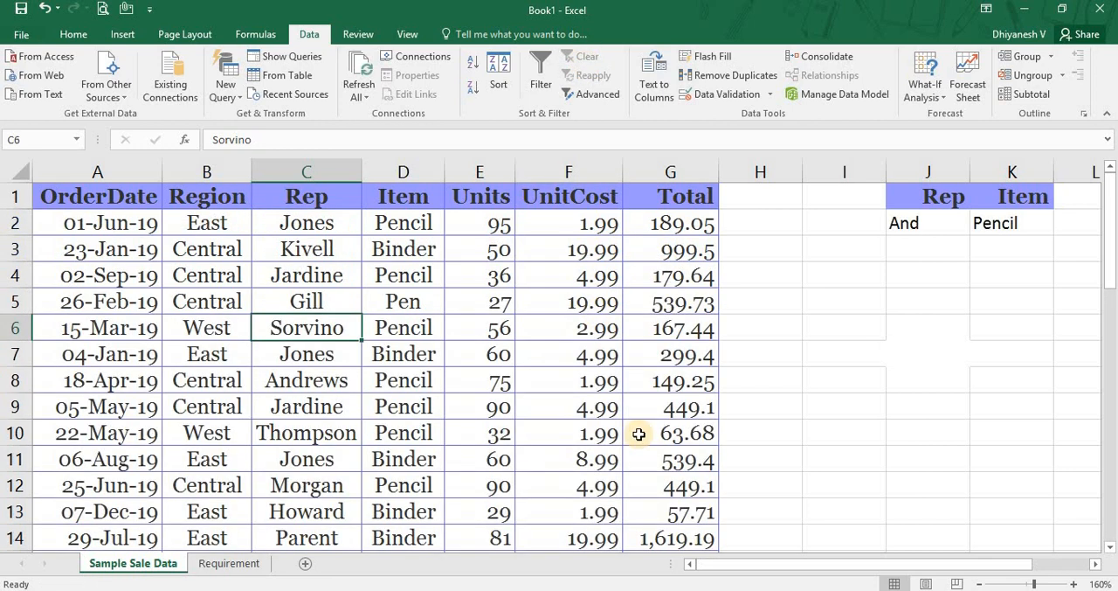
pyautogui.press('Down')
pyautogui.press('Down')
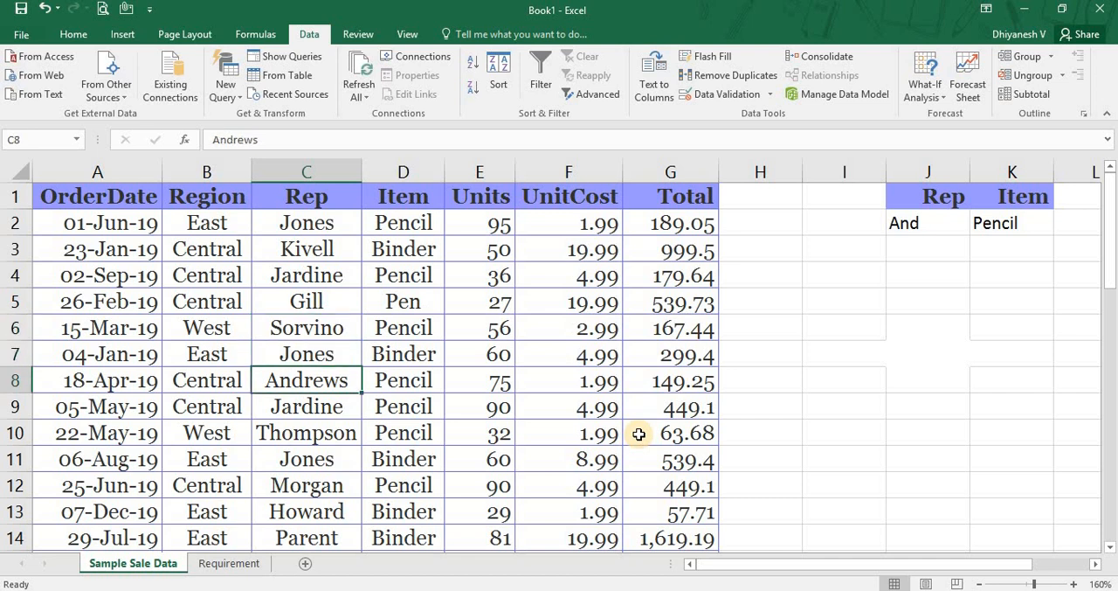
pyautogui.press('Up')
pyautogui.press('F2')
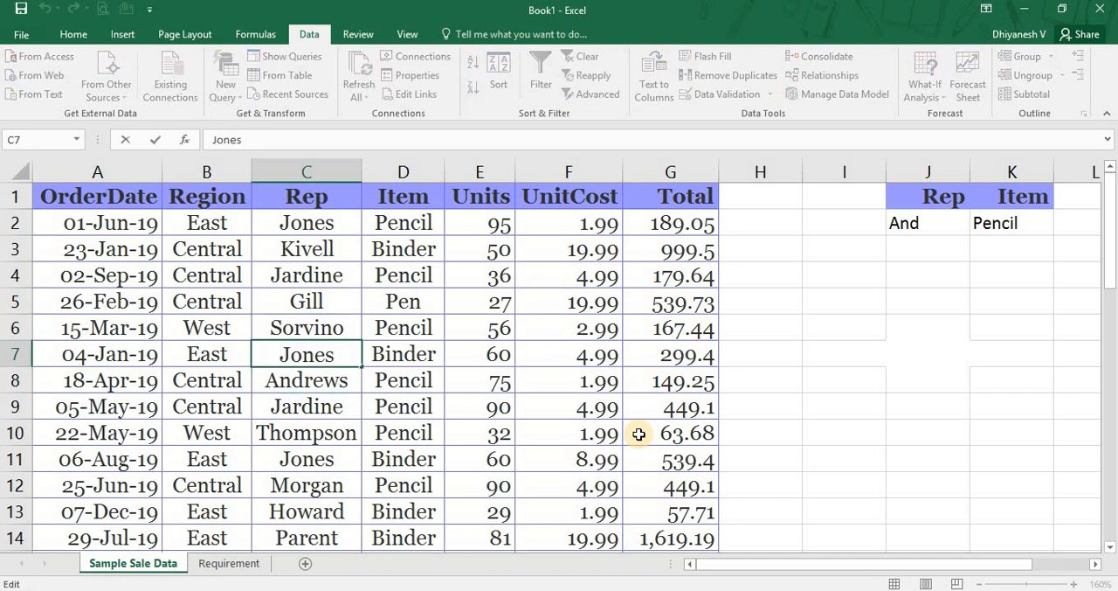
pyautogui.write('Indiana')
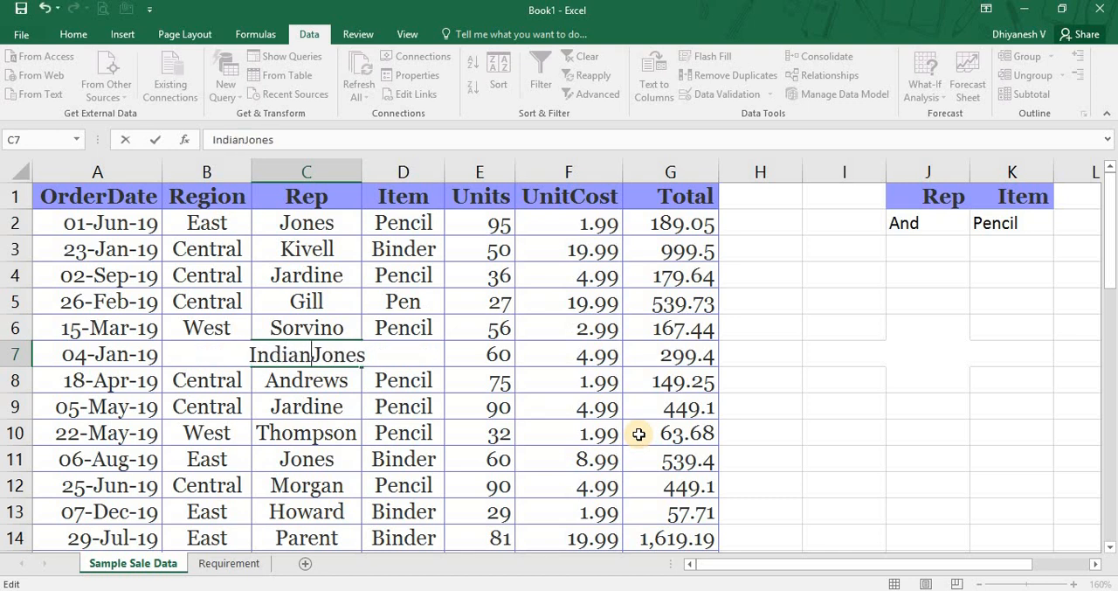
pyautogui.press('Return')
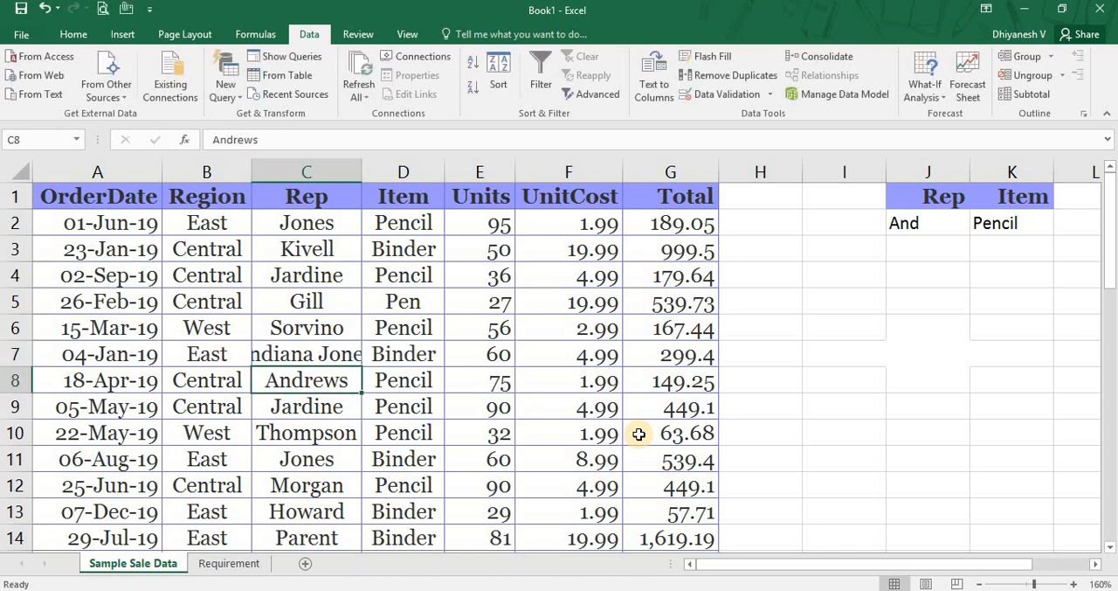
# AutoFit the Rep column's width to the entry in C7.
pyautogui.press('Up')
pyautogui.hotkey('alt', 'h')
pyautogui.press('o')
pyautogui.press('i')
# Set the Rep criterion in J2 to Jones.
pyautogui.press('Right')
pyautogui.press('Right')
pyautogui.press('Right')
pyautogui.press('Right')
pyautogui.press('Right')
pyautogui.press('Right')
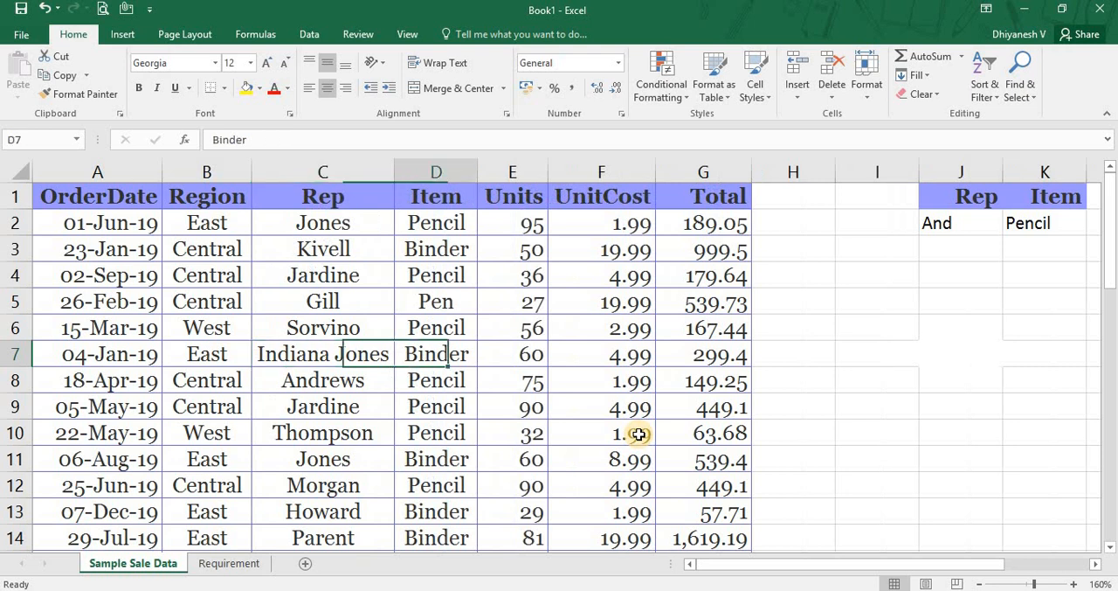
pyautogui.press('Right')
pyautogui.press('Up')
pyautogui.press('Up')
pyautogui.press('Up')
pyautogui.press('Up')
pyautogui.press('Up')
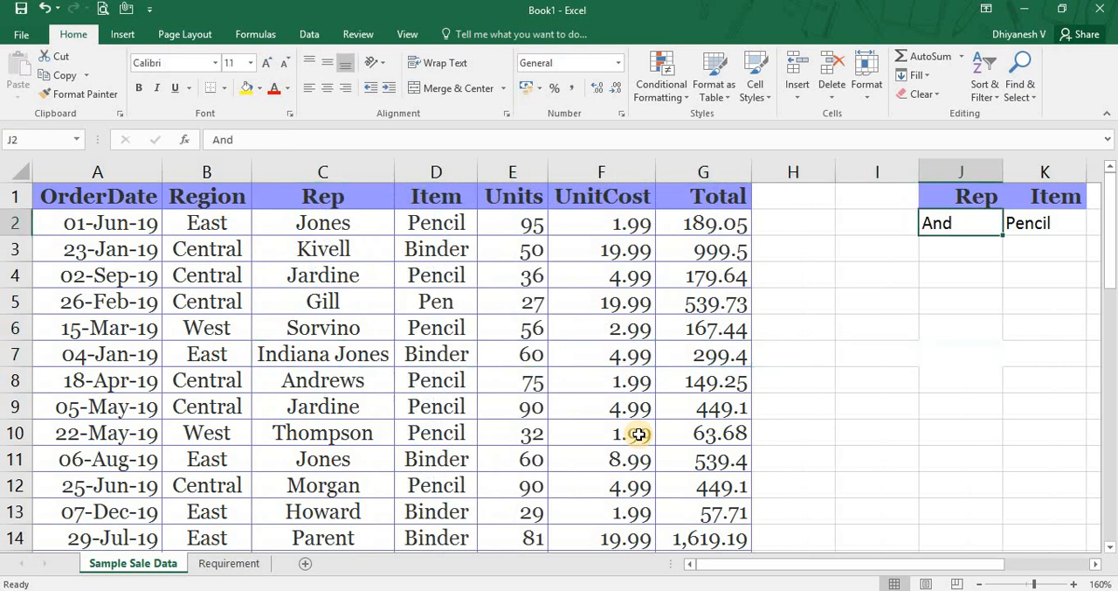
pyautogui.write('HO')
pyautogui.press('BackSpace')
pyautogui.press('BackSpace')
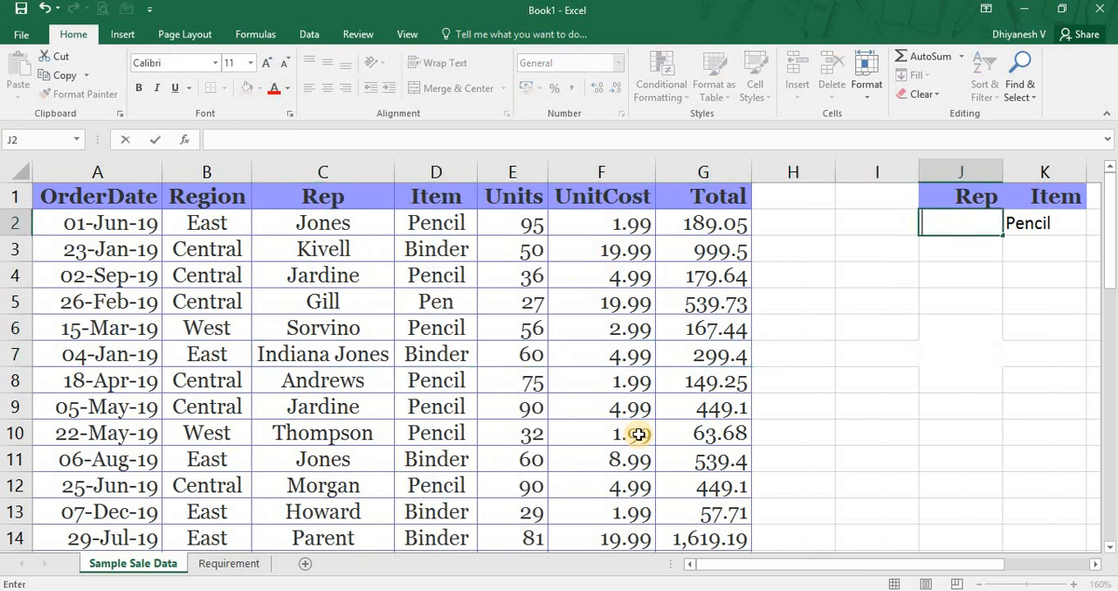
pyautogui.write('Jones')
pyautogui.press('Return')
# Filter the sales list A1:G44 in place by the Jones and Pencil criteria in J1:K2.
pyautogui.press('Home')
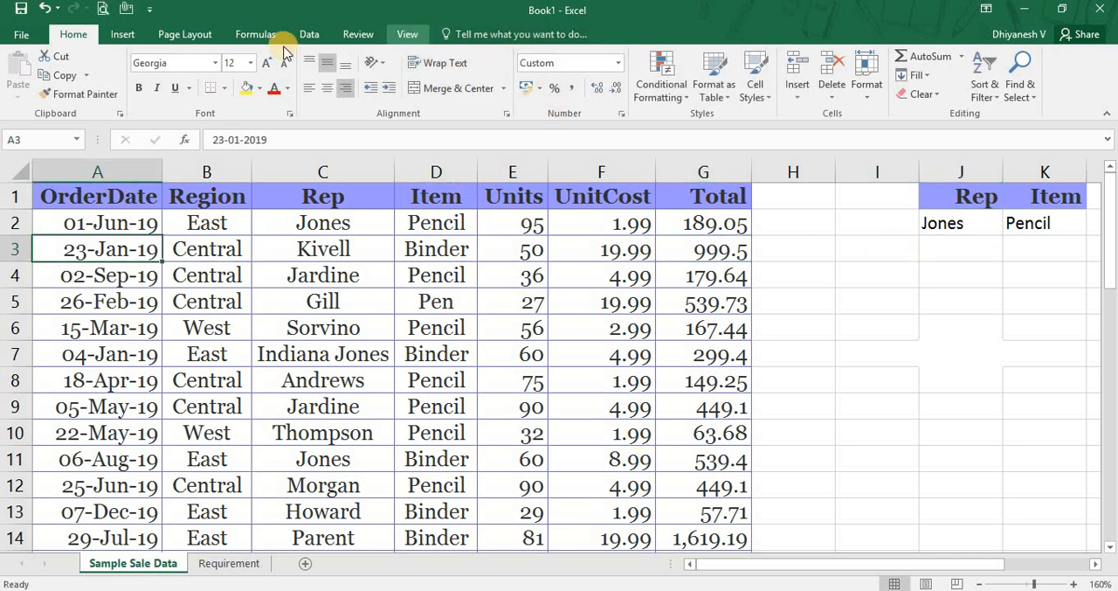
pyautogui.click(317, 37)
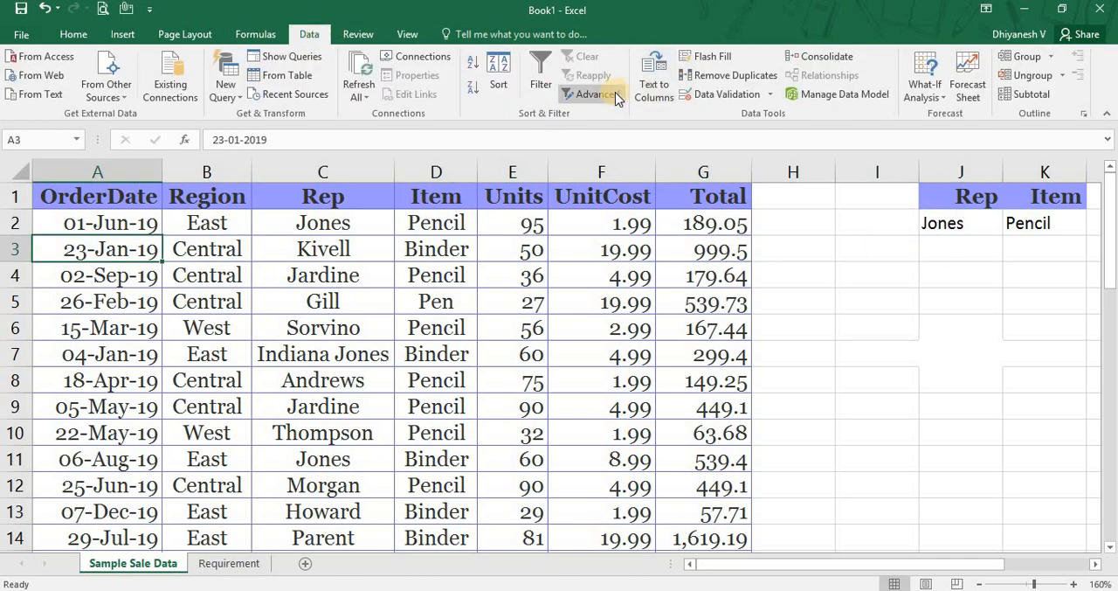
pyautogui.click(603, 94)
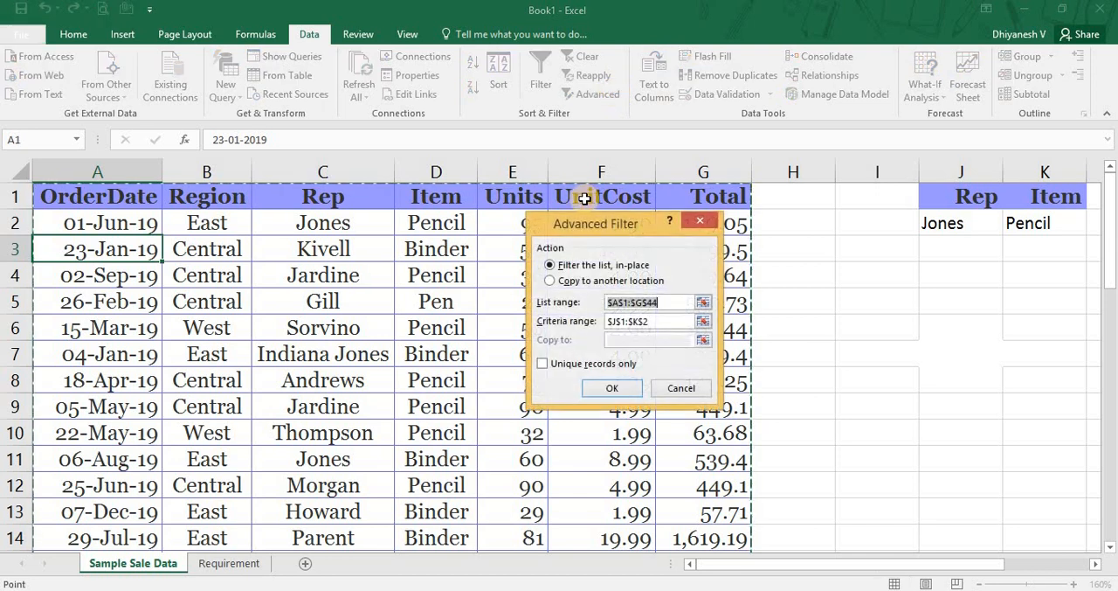
pyautogui.click(613, 388)
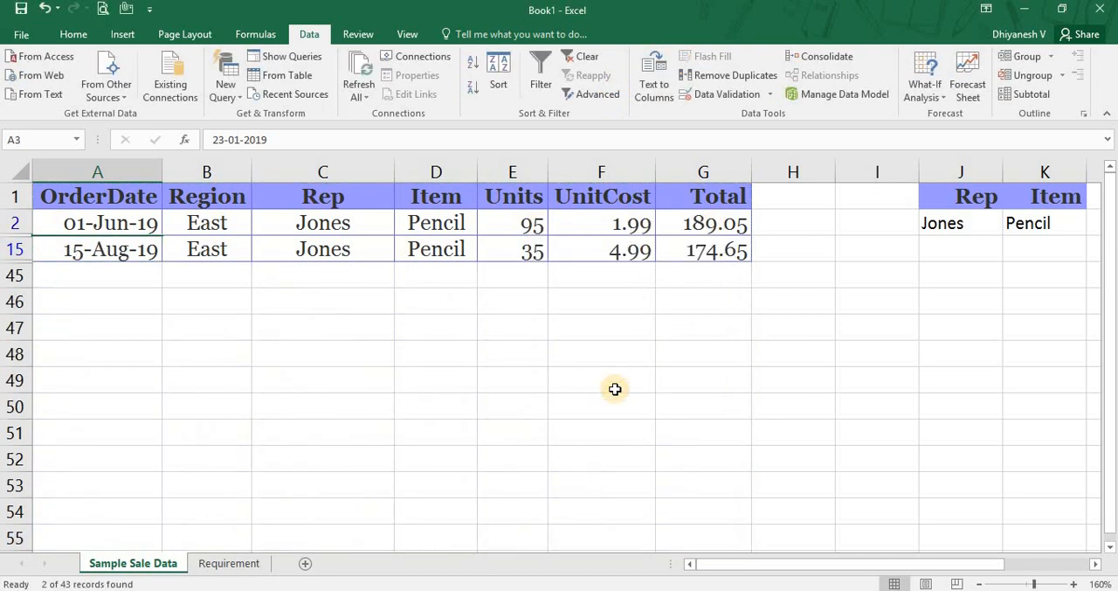
# Check the Rep and Item values in the filtered rows and clear the filter.
pyautogui.press('Down')
pyautogui.press('Right')
pyautogui.press('Right')
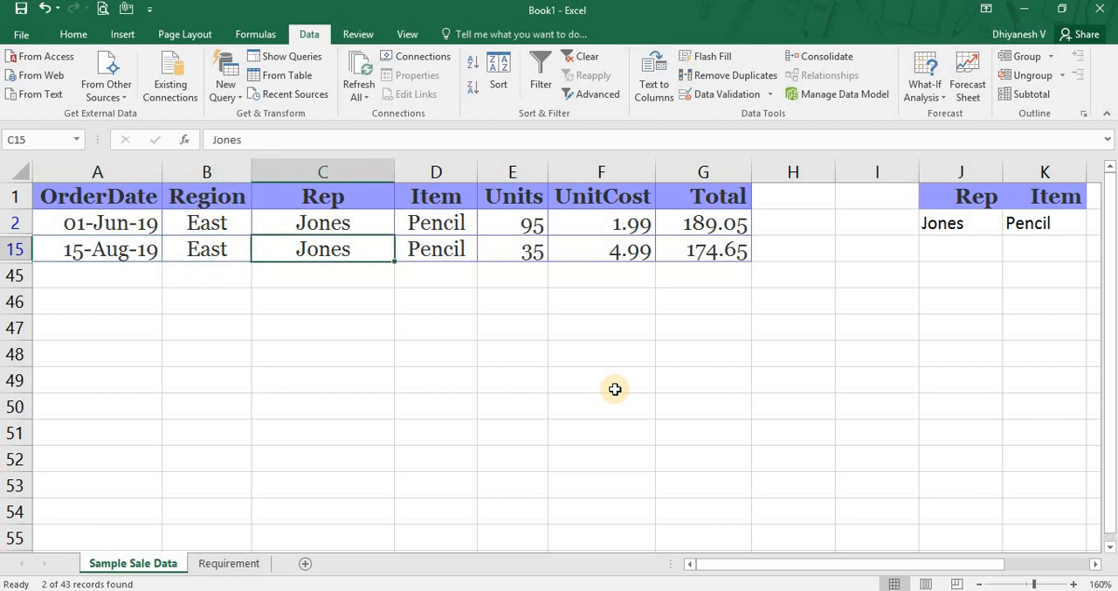
pyautogui.hotkey('shift', 'Right')
pyautogui.press('Up')
pyautogui.hotkey('shift', 'Right')
pyautogui.press('Left')
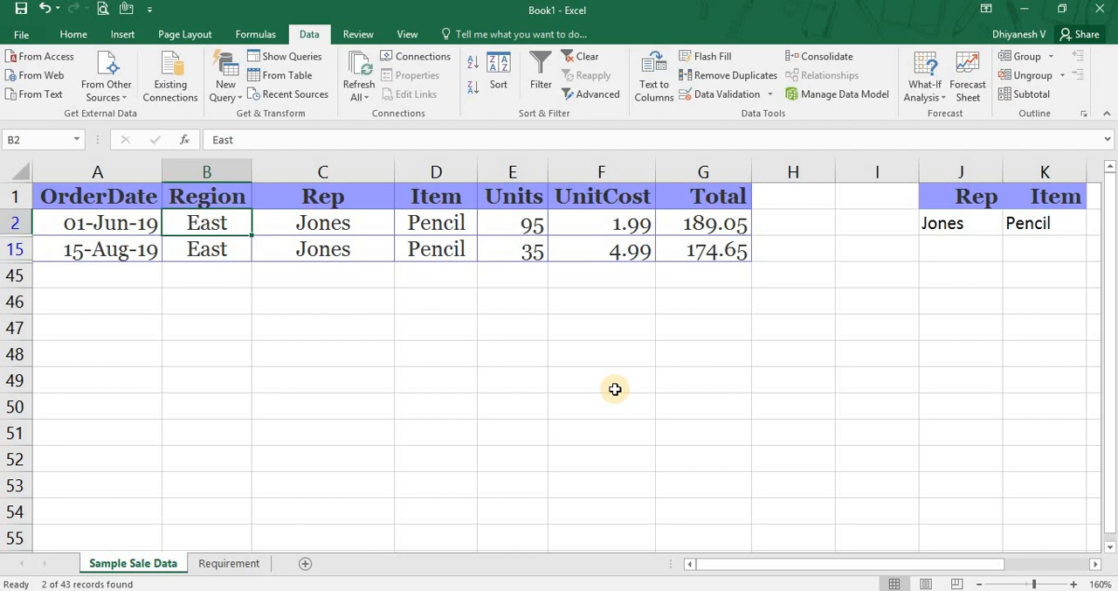
pyautogui.click(580, 61)
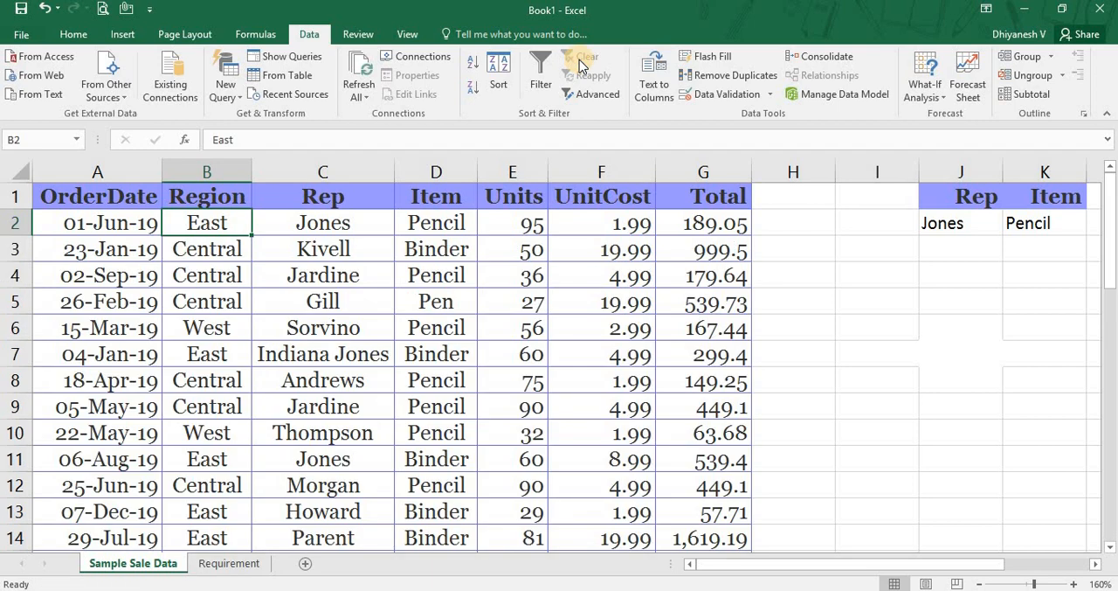
# Select the empty cell I4 beside the criteria range.
pyautogui.press('Up')
pyautogui.press('Down')
pyautogui.press('Down')
pyautogui.press('Up')
pyautogui.press('Right')
pyautogui.press('Right')
pyautogui.press('Right')
pyautogui.press('Right')
pyautogui.press('Right')
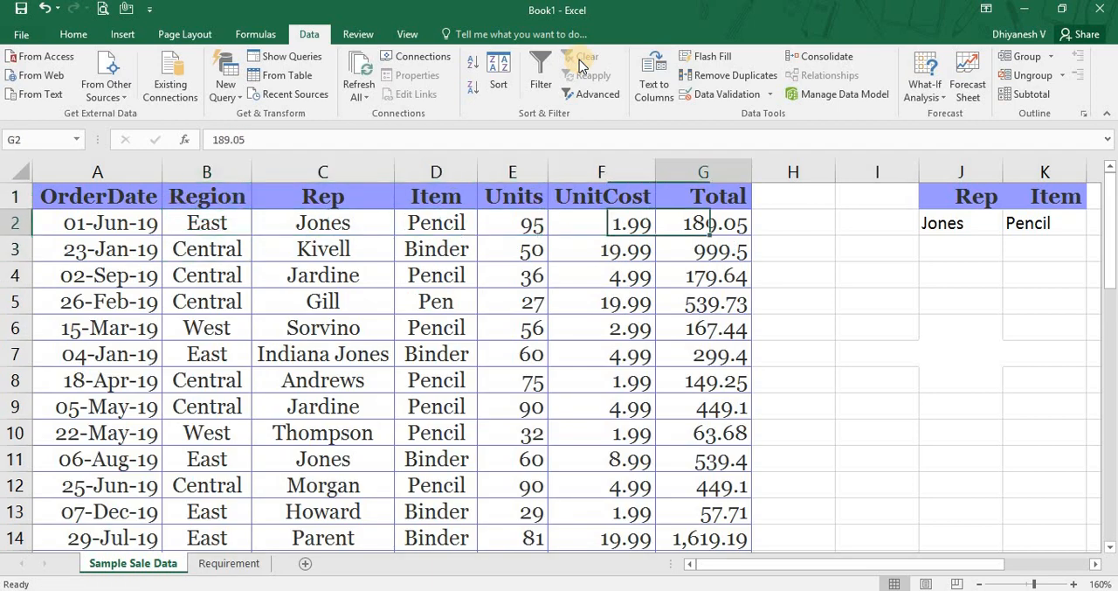
pyautogui.press('Right')
pyautogui.press('Right')
pyautogui.press('Down')
pyautogui.press('Down')
pyautogui.press('Right')
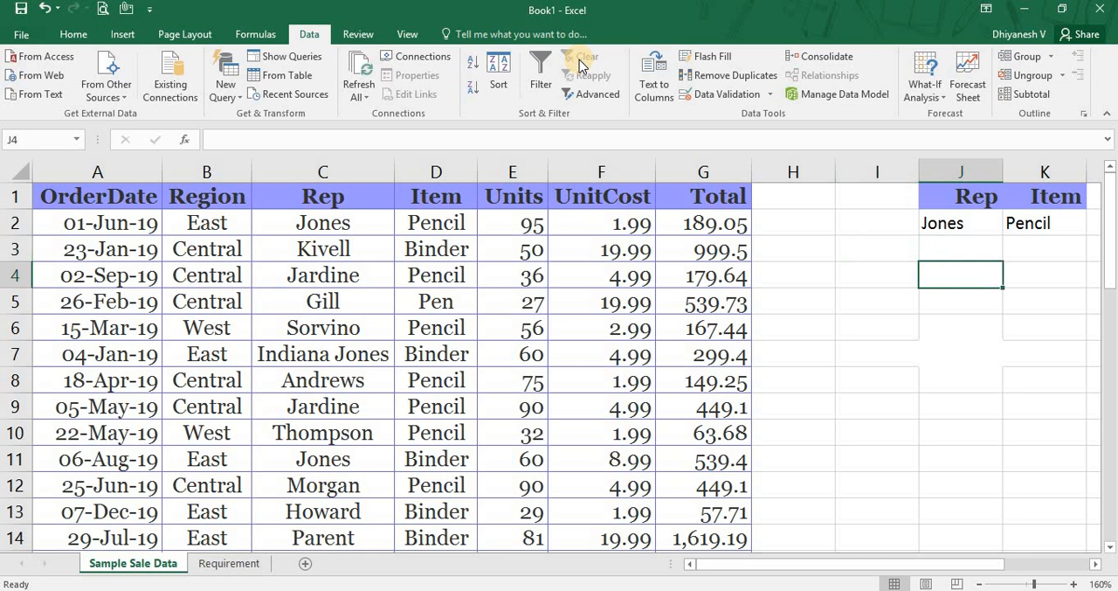
pyautogui.press('Left')
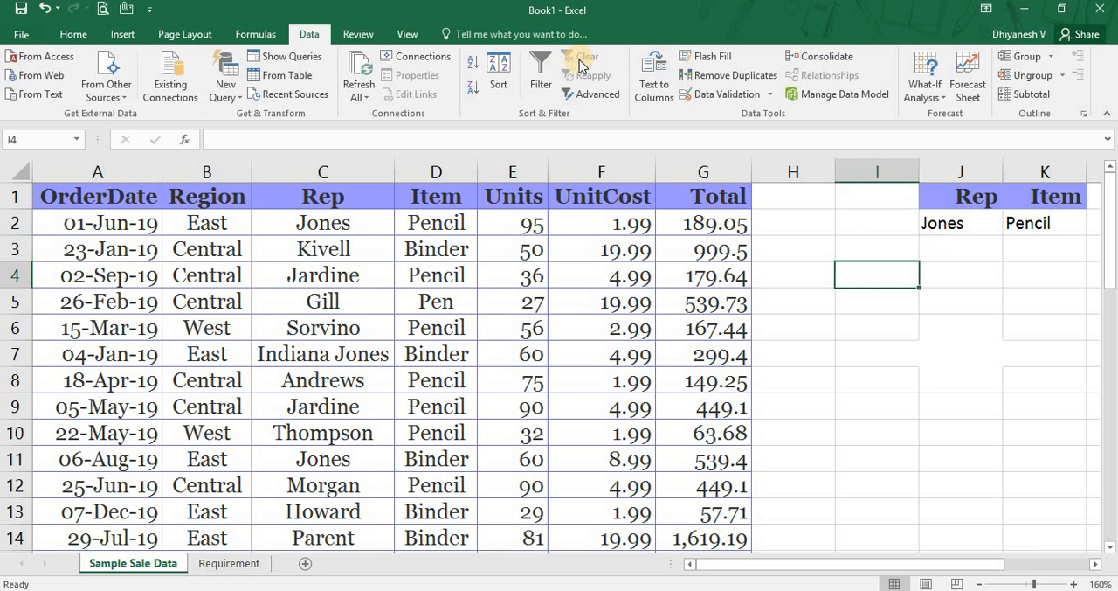
pyautogui.hotkey('ctrl', 'f')
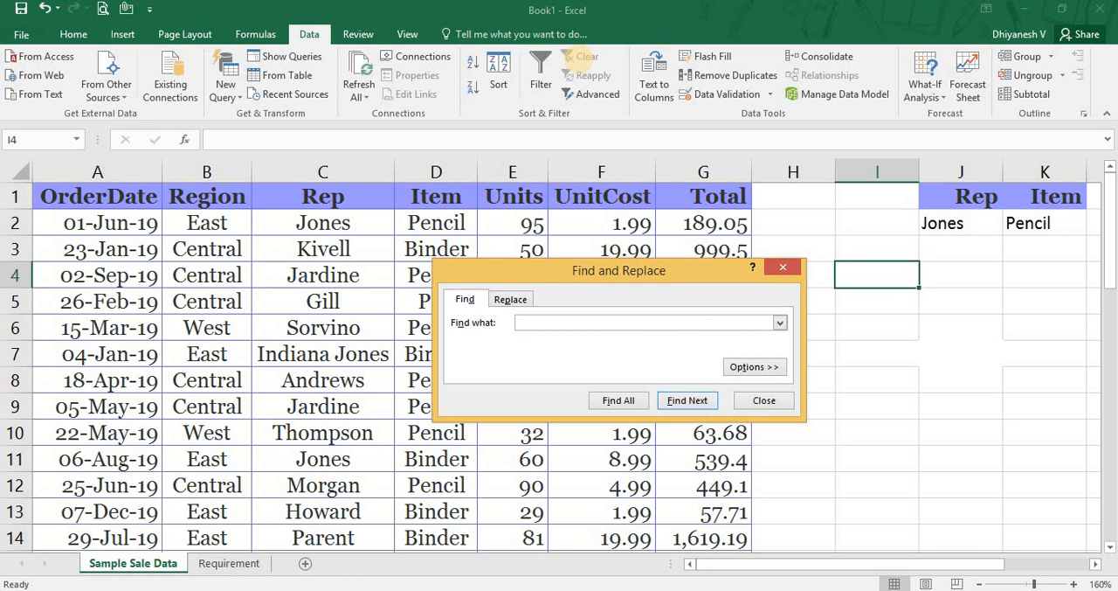
pyautogui.press('Escape')
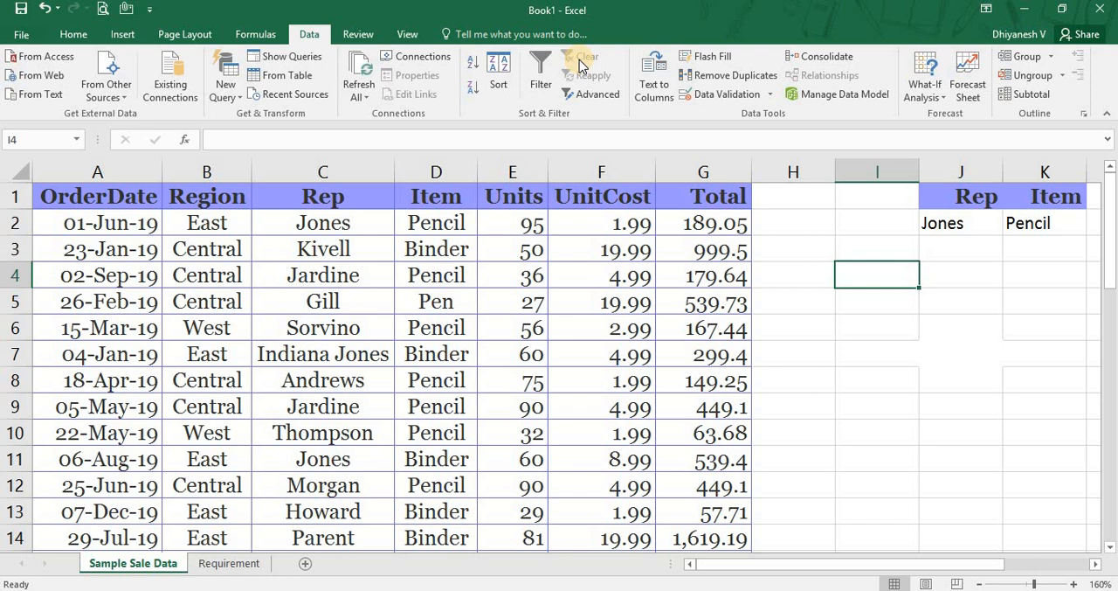
pyautogui.write('=sumif')
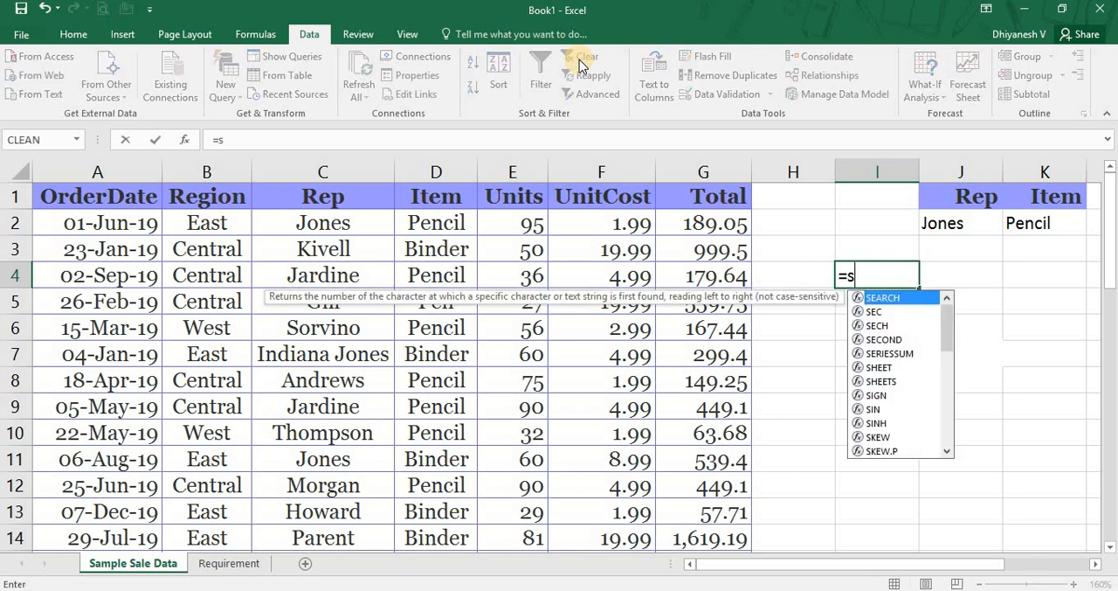
pyautogui.press('Tab')
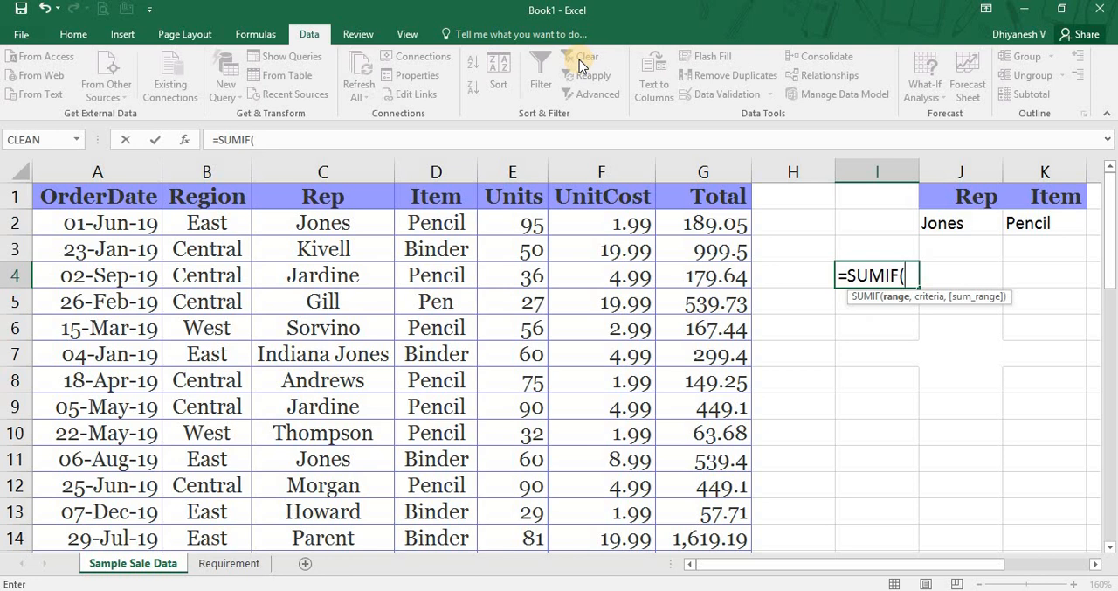
pyautogui.press('BackSpace')
pyautogui.press('BackSpace')
pyautogui.press('BackSpace')
pyautogui.press('BackSpace')
pyautogui.press('BackSpace')
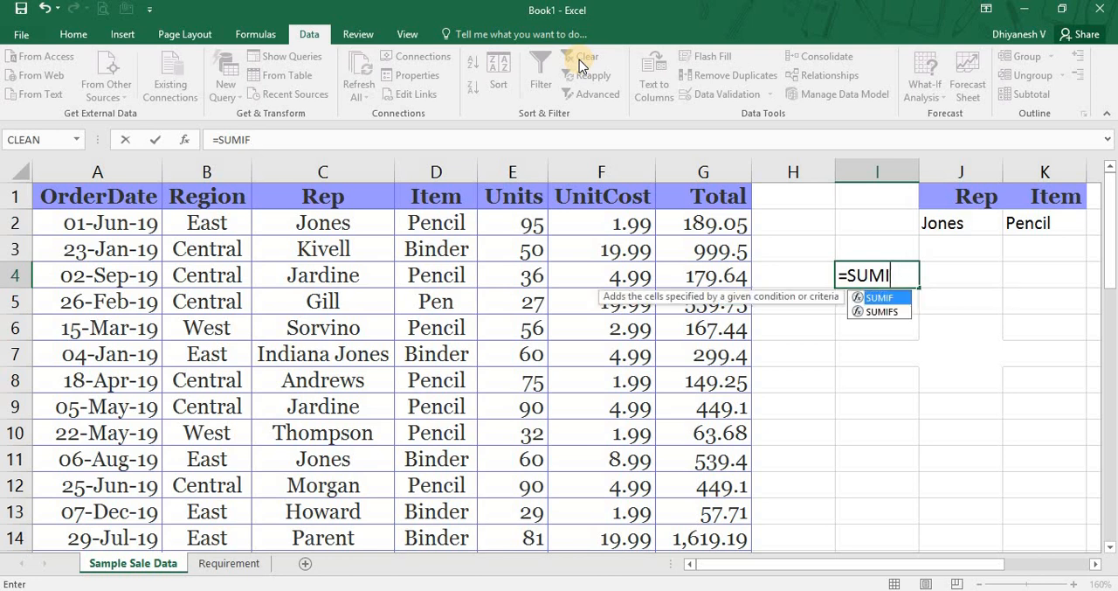
pyautogui.press('BackSpace')
pyautogui.write('C')
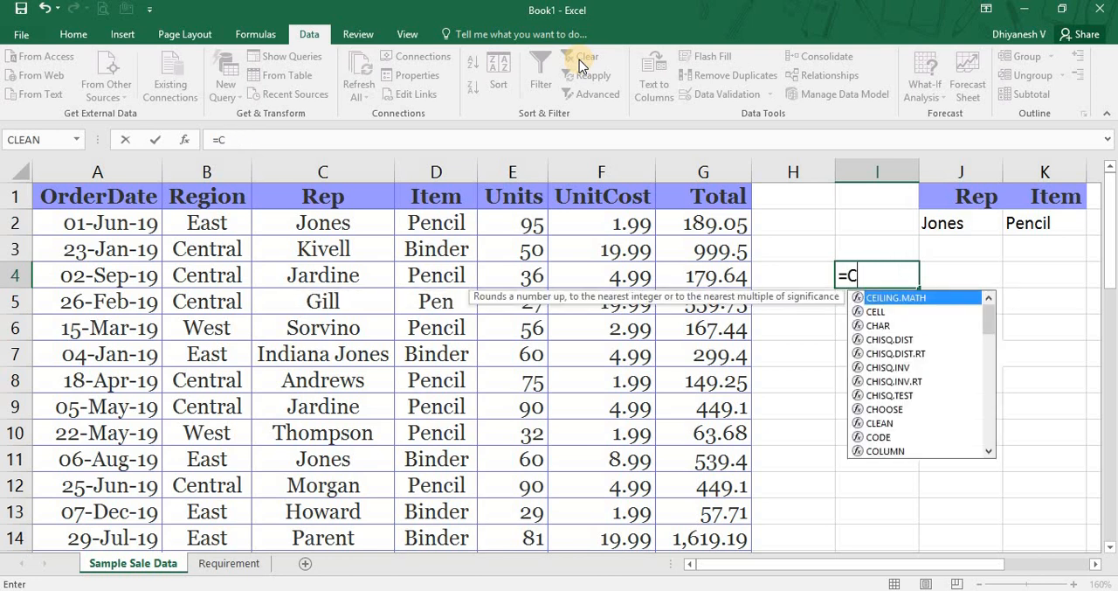
pyautogui.write('ount')
pyautogui.press('Down')
pyautogui.press('Down')
pyautogui.press('Down')
pyautogui.press('Down')
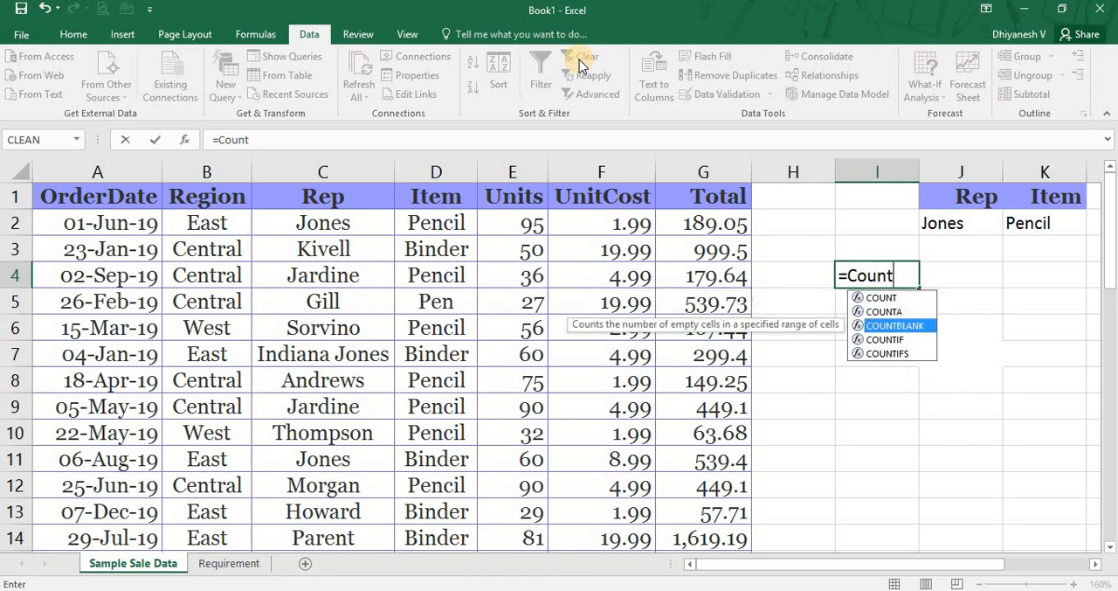
pyautogui.press('Up')
pyautogui.press('Tab')
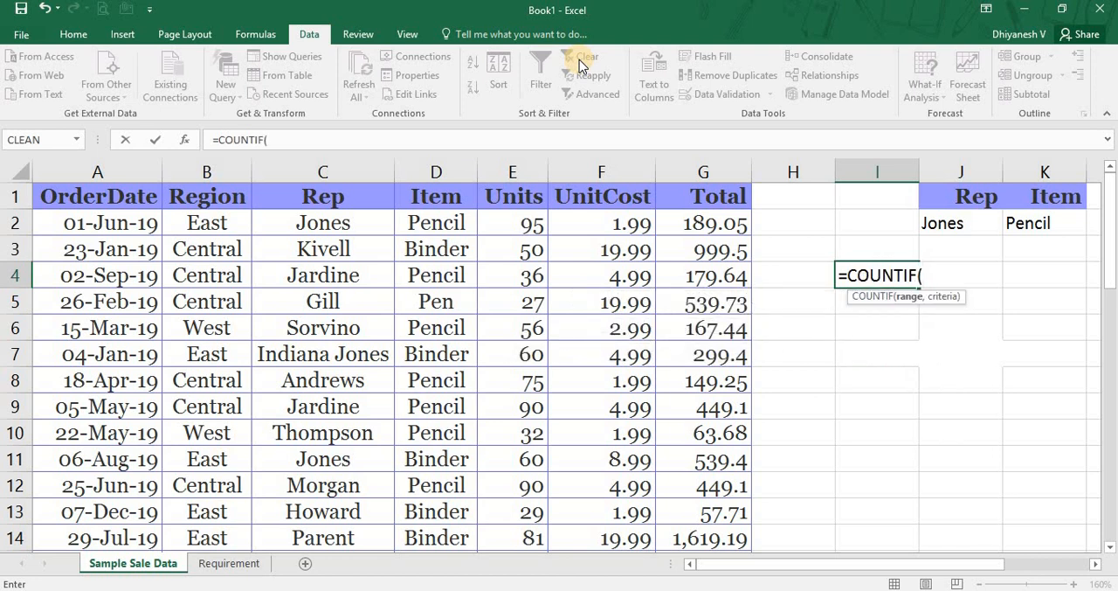
pyautogui.press('Escape')
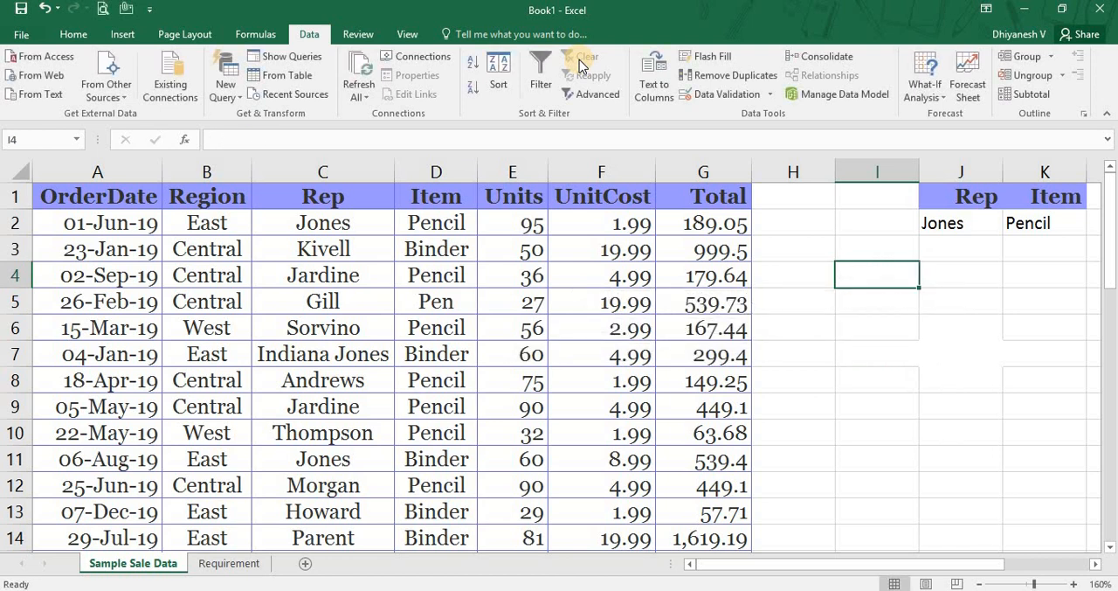
# Enter the wildcard characters * in I4 and ? in I5.
pyautogui.write('*')
pyautogui.press('Return')
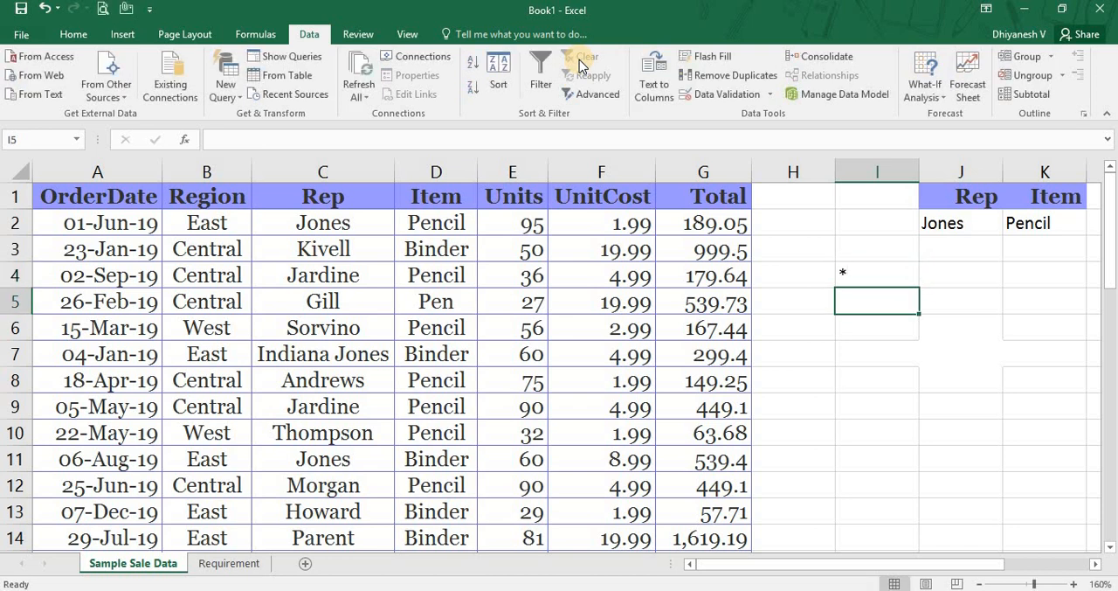
pyautogui.write('?')
pyautogui.press('Return')
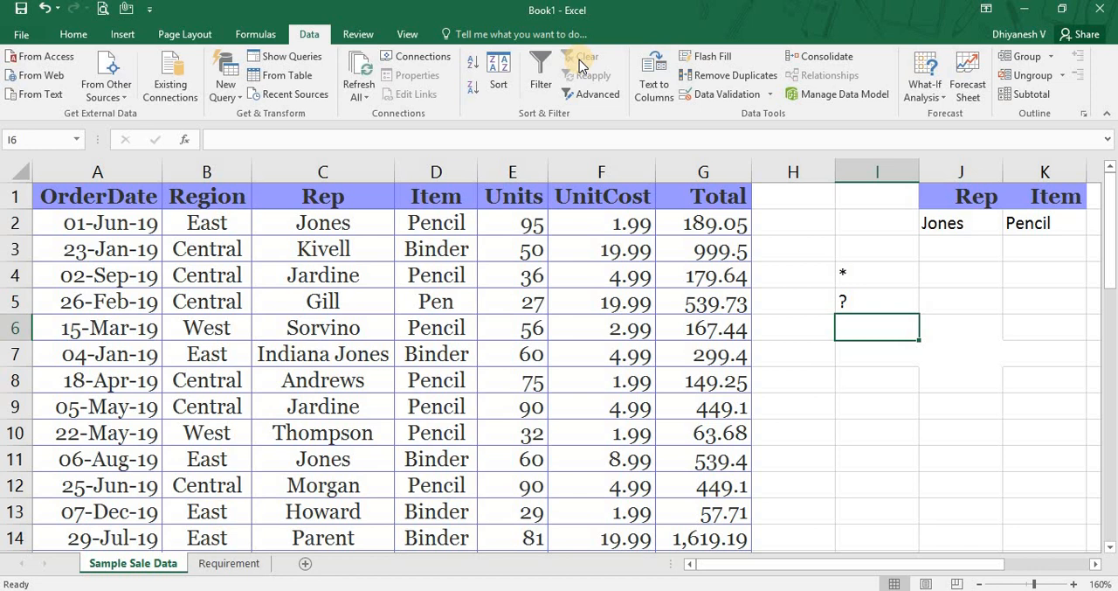
pyautogui.press('Up')
pyautogui.press('Up')
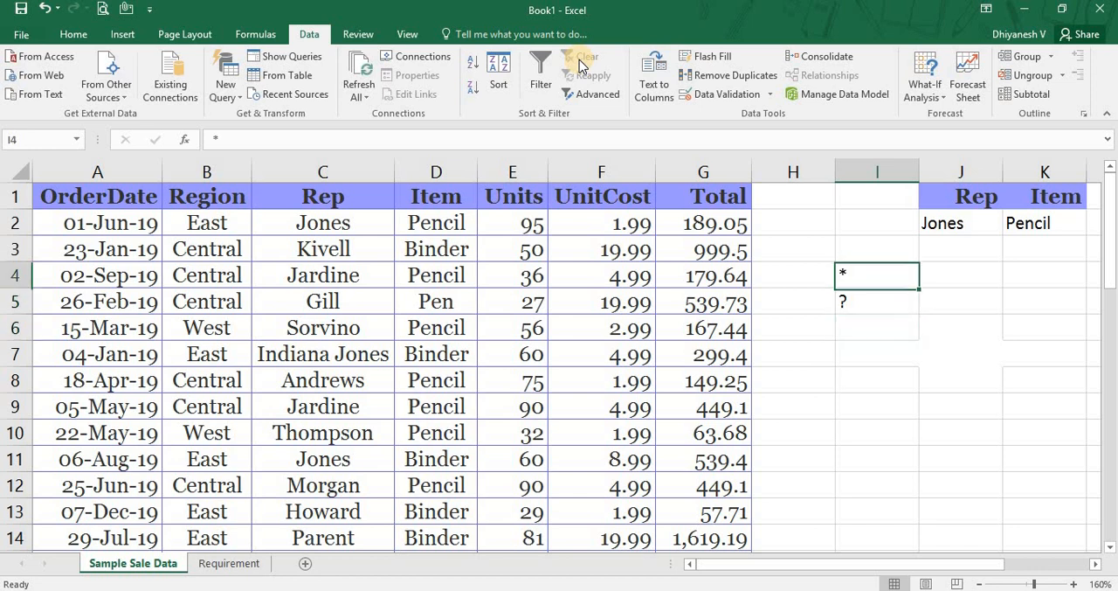
# Enter the description Number of characters in J4, beside the * wildcard.
pyautogui.press('Down')
pyautogui.press('Up')
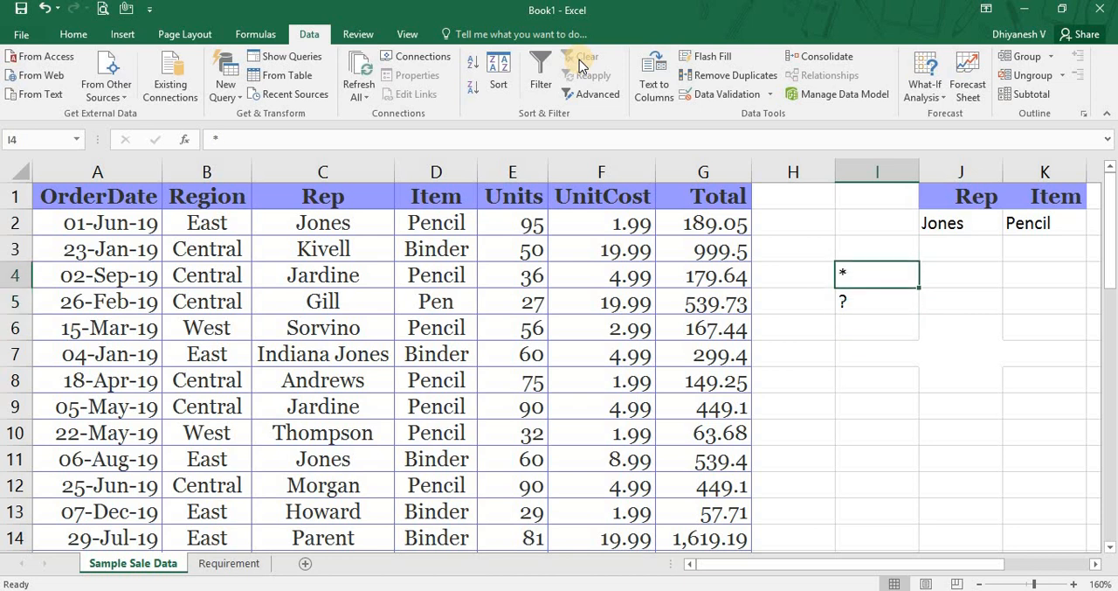
pyautogui.press('Right')
pyautogui.write('Numb')
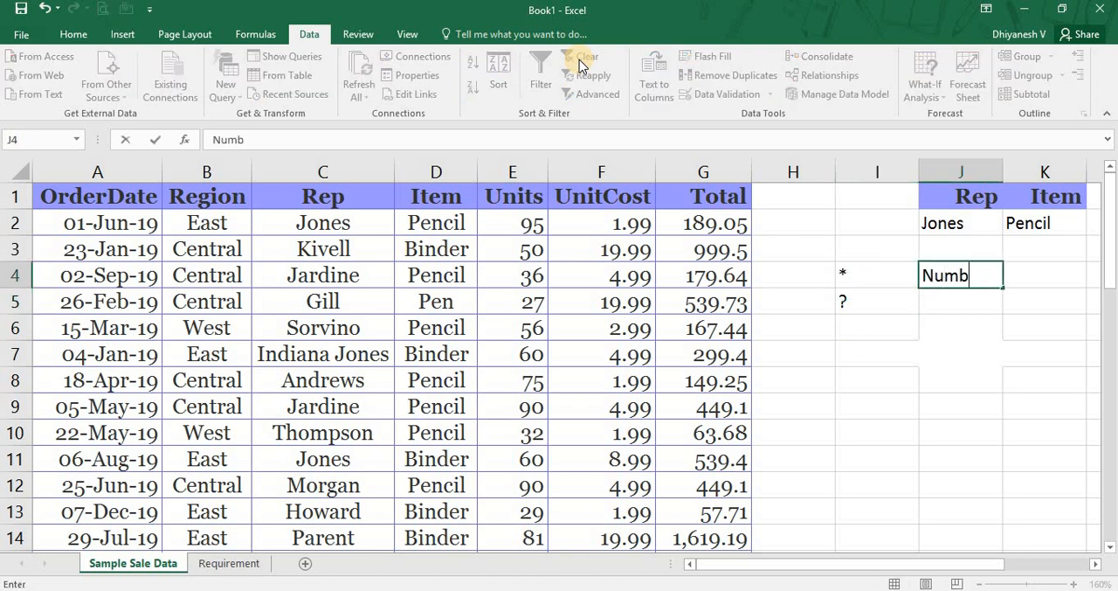
pyautogui.write('er of characr')
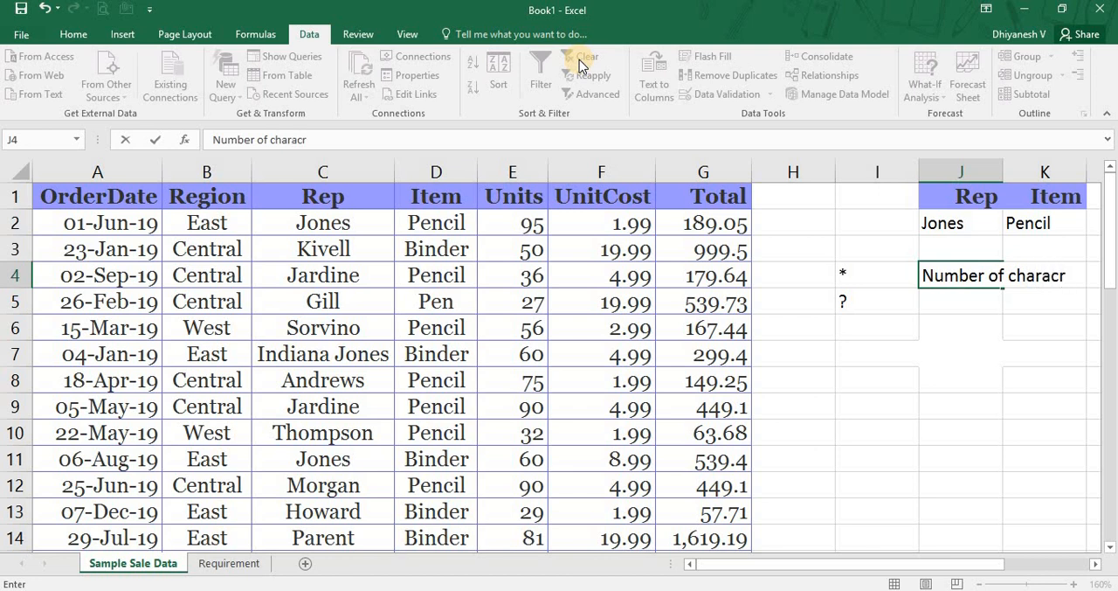
pyautogui.press('BackSpace')
pyautogui.write('a')
pyautogui.press('BackSpace')
pyautogui.write('ters')
pyautogui.press('Return')
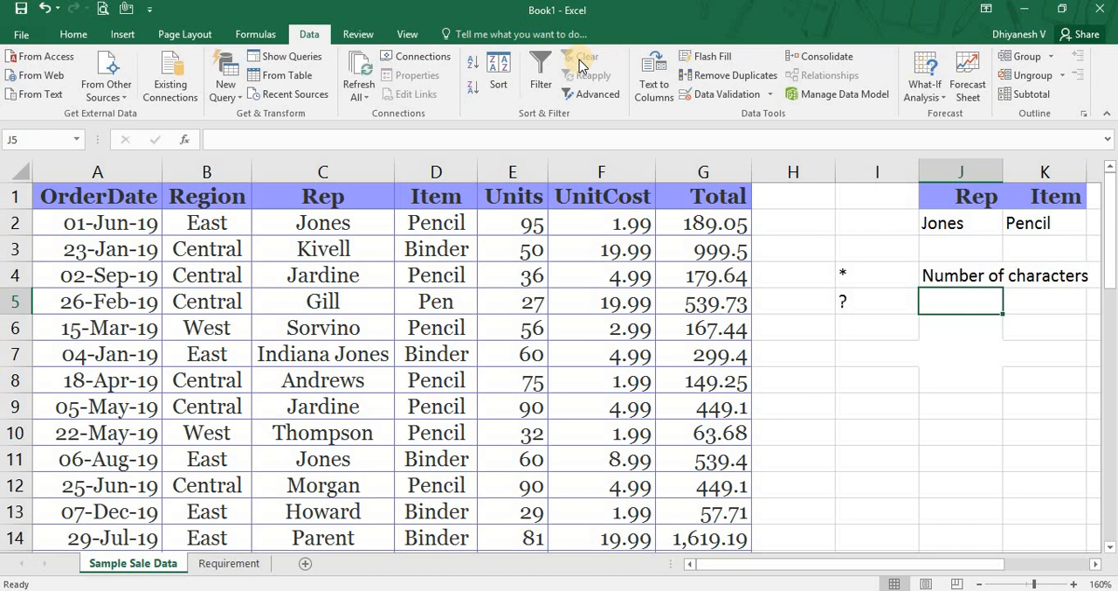
# Enter the description Single character in J5, beside the ? wildcard.
pyautogui.write('Single character')
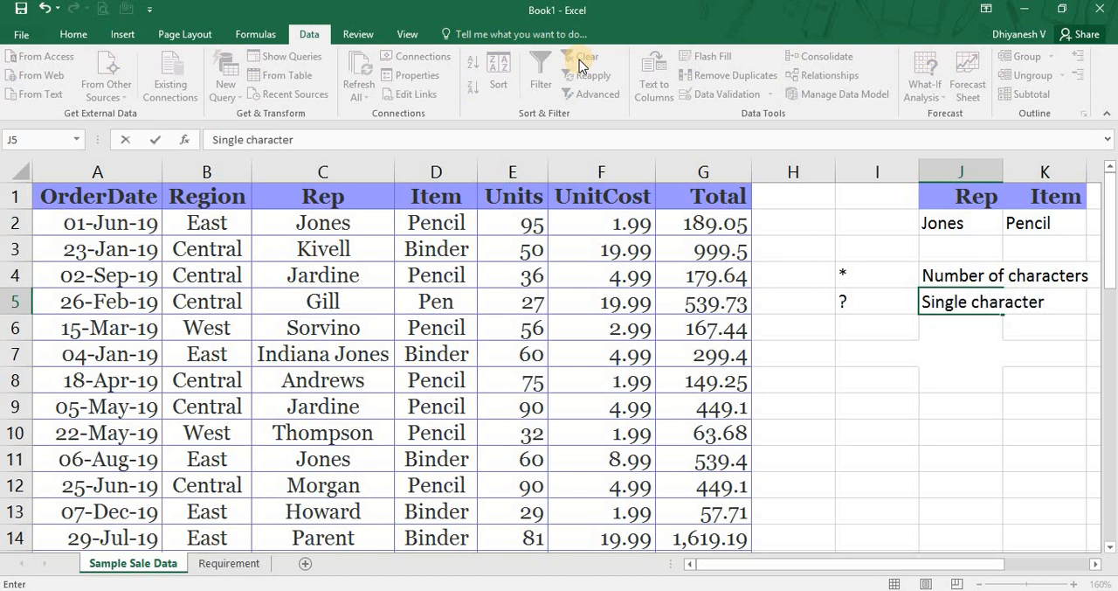
pyautogui.press('Return')
# Change the Rep criterion in J2 to *Jones*, with an asterisk wildcard before and after the name.
pyautogui.press('Up')
pyautogui.press('Up')
pyautogui.press('Up')
pyautogui.press('Up')
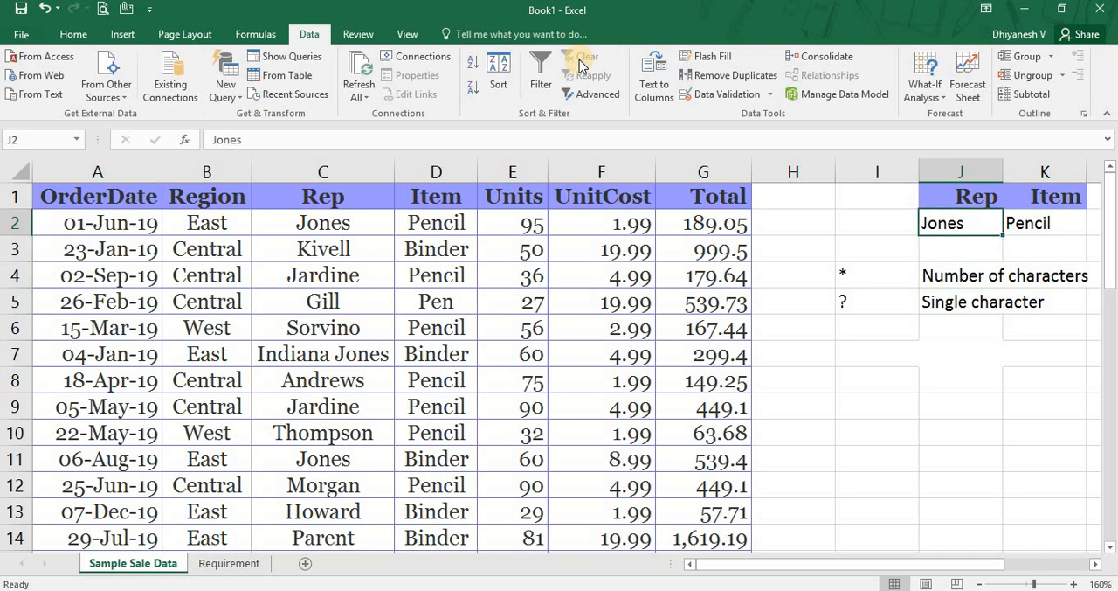
pyautogui.press('F2')
pyautogui.press('Home')
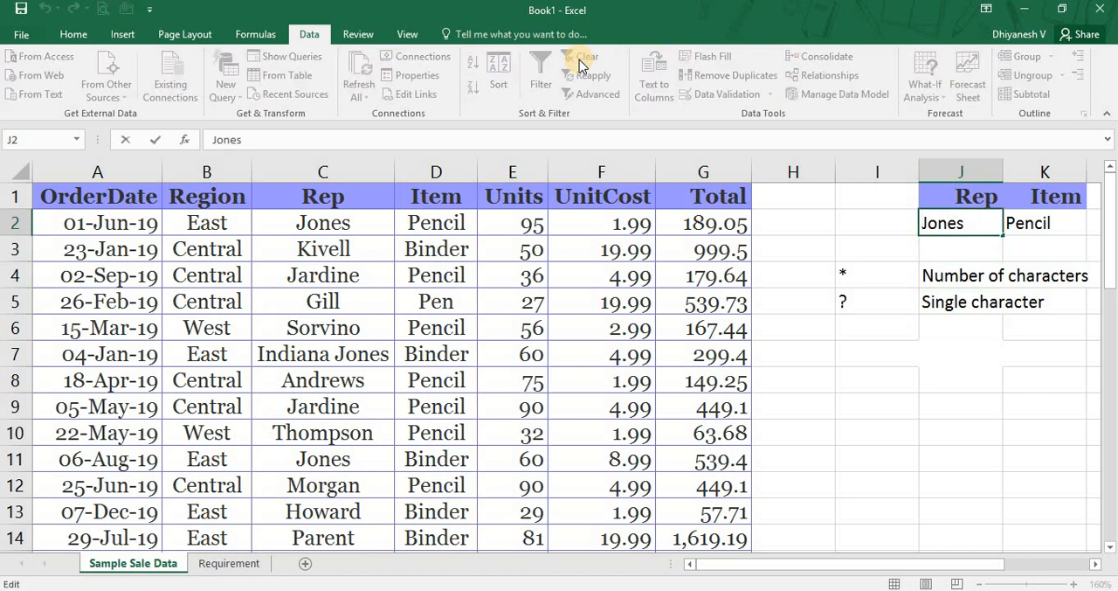
pyautogui.write('*')
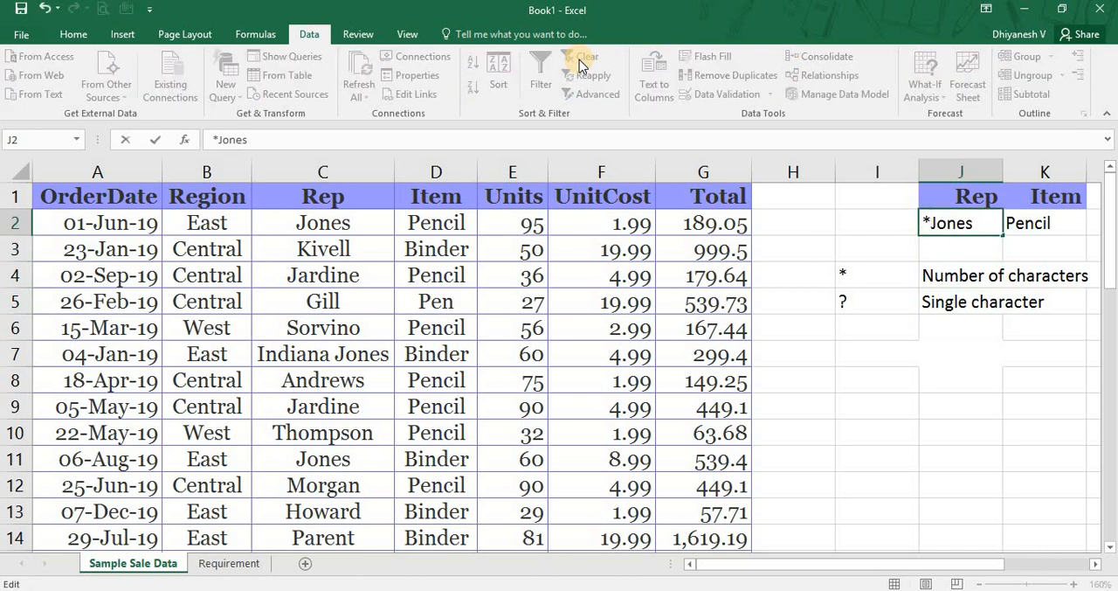
pyautogui.press('Right')
pyautogui.press('Right')
pyautogui.press('Right')
pyautogui.press('Right')
pyautogui.press('Right')
pyautogui.write('*')
pyautogui.press('Left')
pyautogui.press('Left')
pyautogui.press('Left')
pyautogui.press('Left')
pyautogui.press('Left')
pyautogui.press('Left')
pyautogui.press('Left')
pyautogui.press('Right')
pyautogui.press('Right')
pyautogui.press('Right')
pyautogui.press('Right')
pyautogui.press('Right')
pyautogui.press('Right')
pyautogui.press('Left')
pyautogui.press('Left')
pyautogui.press('Left')
pyautogui.press('Left')
pyautogui.press('Left')
pyautogui.press('Left')
pyautogui.hotkey('shift', 'Right')
pyautogui.press('Right')
pyautogui.press('Right')
pyautogui.press('Right')
pyautogui.press('Right')
pyautogui.press('Right')
pyautogui.press('Right')
pyautogui.press('Return')
pyautogui.press('Up')
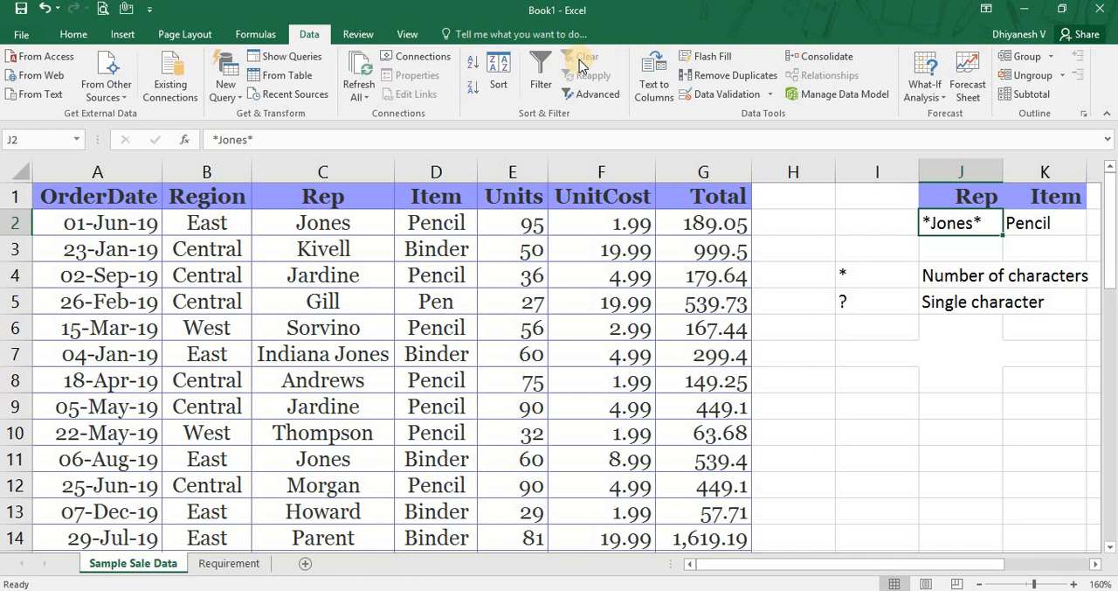
# Filter the sales list A1:G44 in place with Advanced Filter, using J1:K2 as the criteria range.
pyautogui.press('Home')
pyautogui.press('Up')
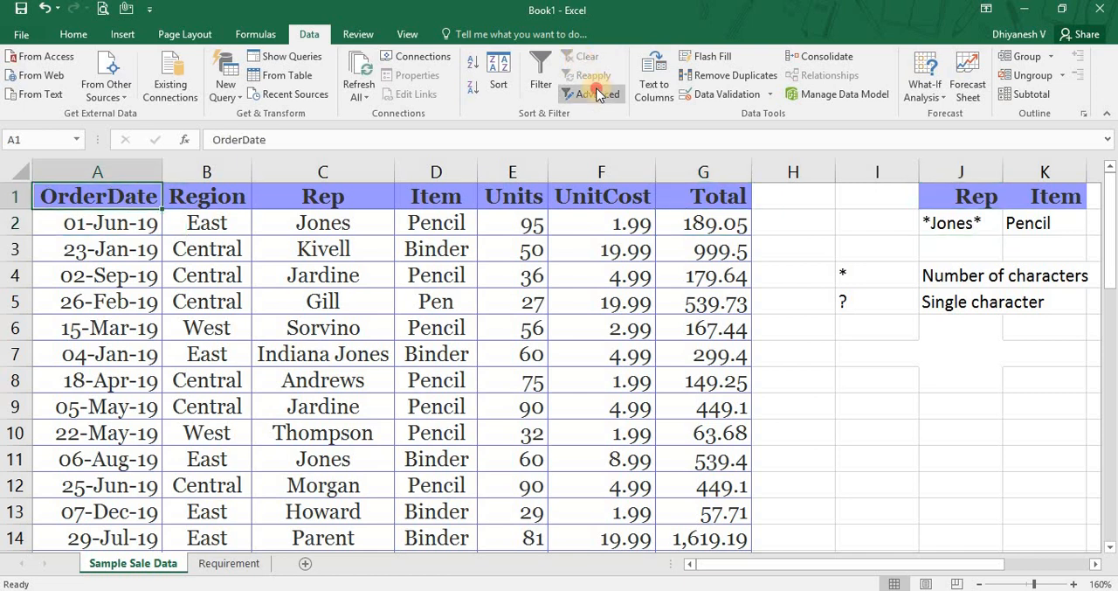
pyautogui.click(596, 93)
pyautogui.click(657, 322)
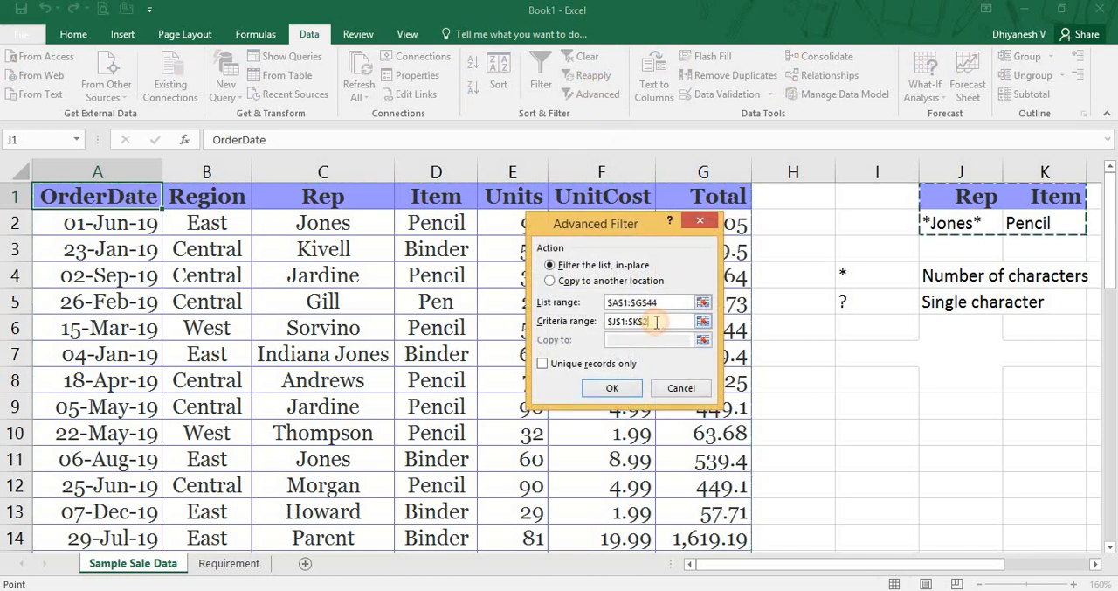
pyautogui.click(612, 387)
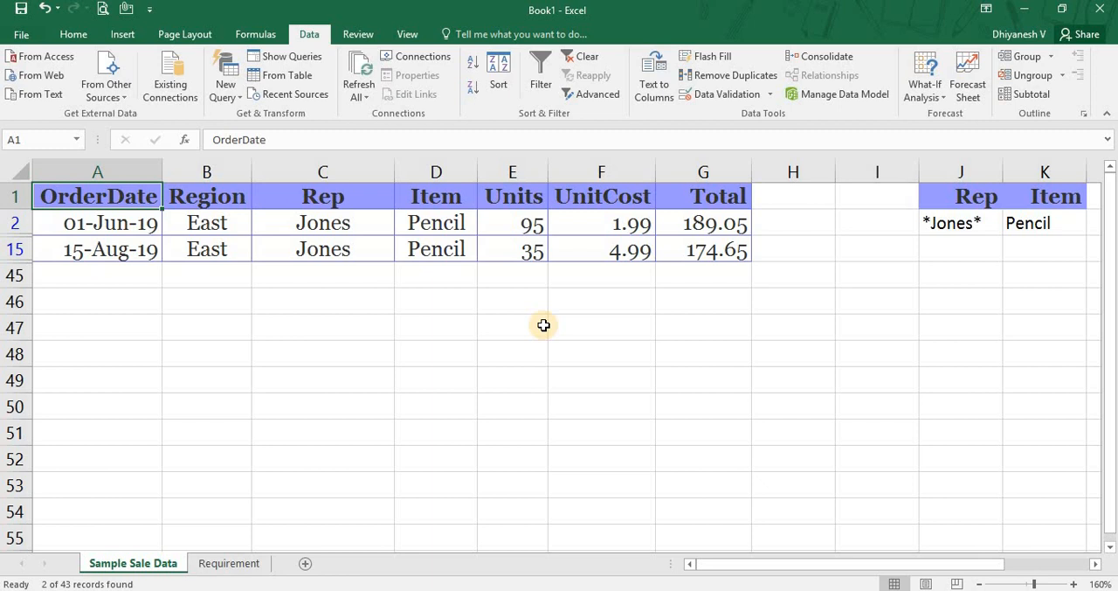
# Change the Rep criterion in J2 to *Jones, leaving off the trailing asterisk, and return to a cell in the list.
pyautogui.click(969, 223)
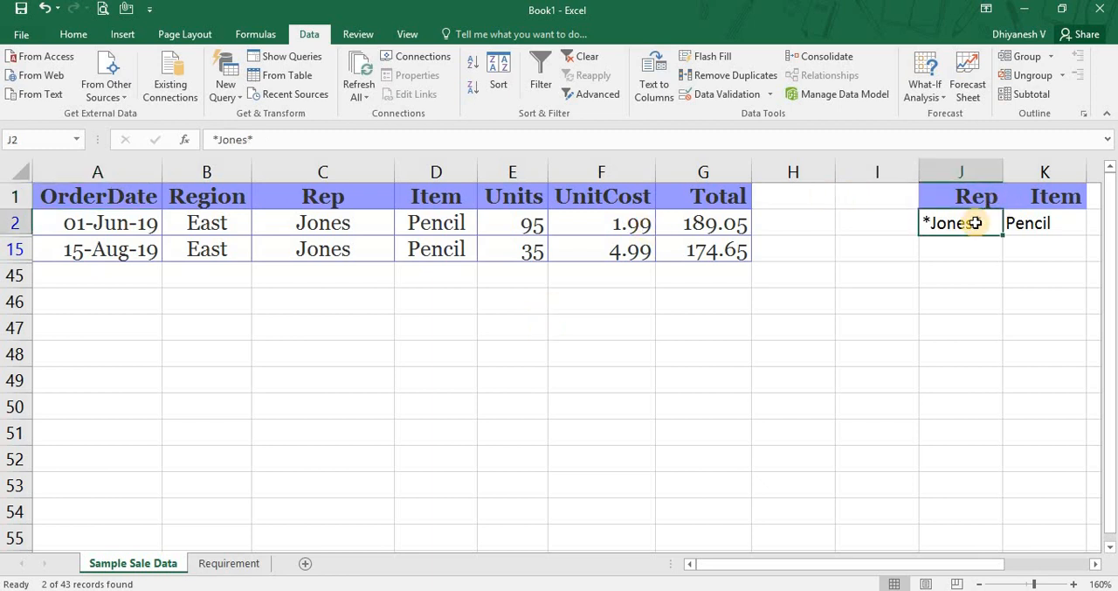
pyautogui.press('Down')
pyautogui.press('Up')
pyautogui.press('Left')
pyautogui.press('Left')
pyautogui.press('Left')
pyautogui.press('Left')
pyautogui.press('Left')
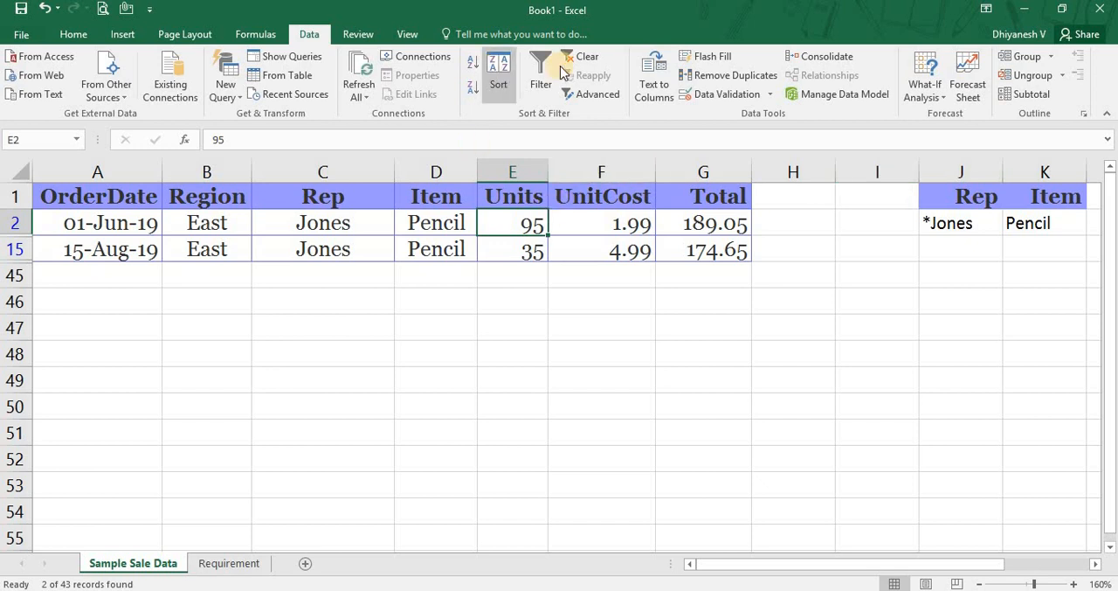
# Run Advanced Filter twice in place on A1:G44 with the *Jones and Pencil criteria in J1:K2.
pyautogui.click(578, 92)
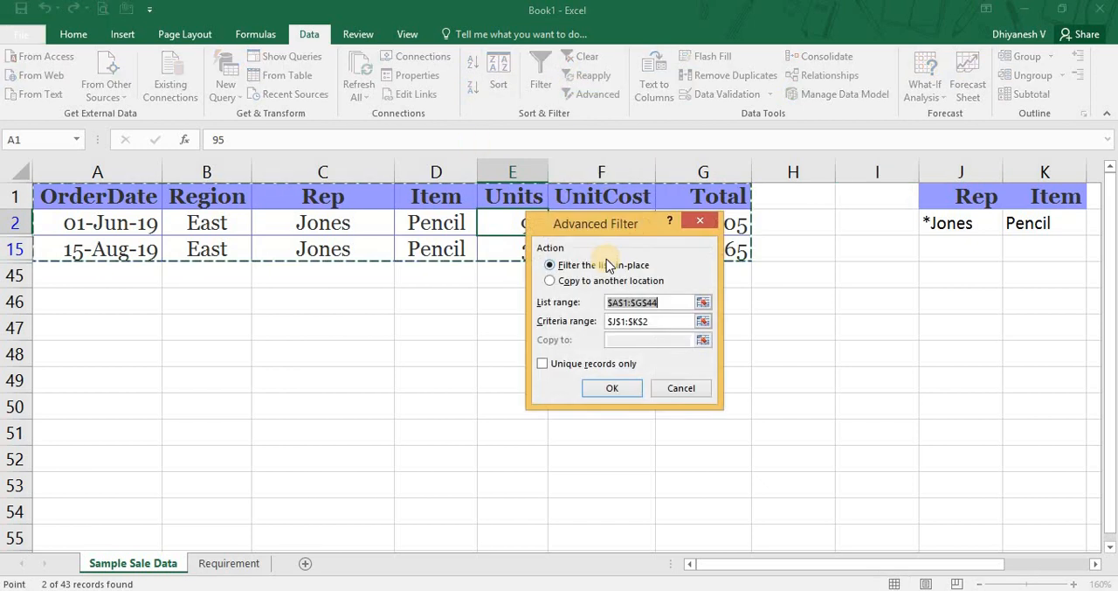
pyautogui.click(602, 392)
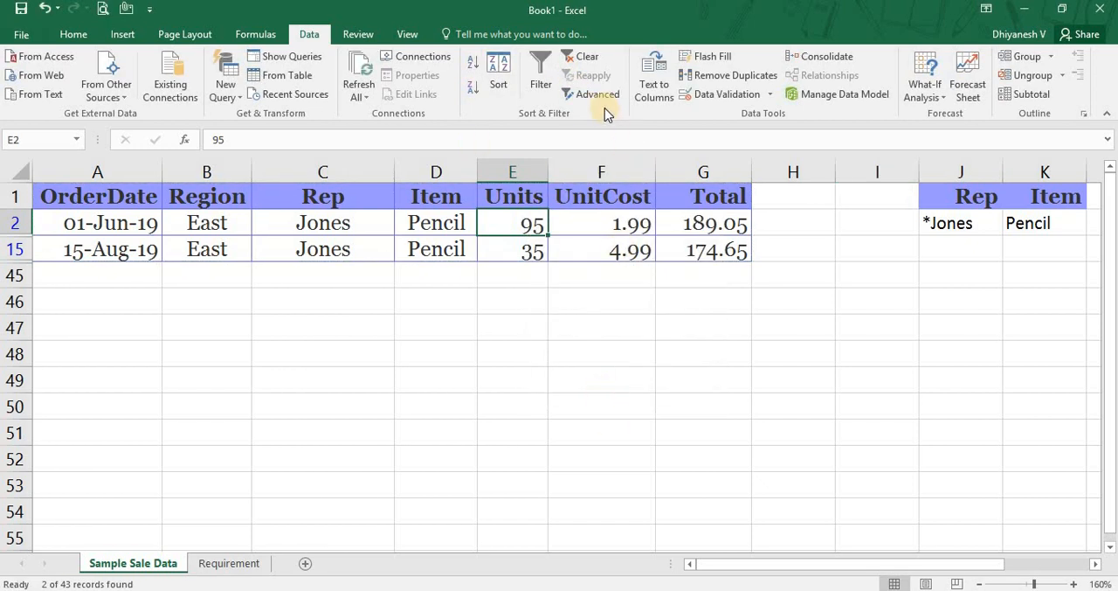
pyautogui.click(594, 95)
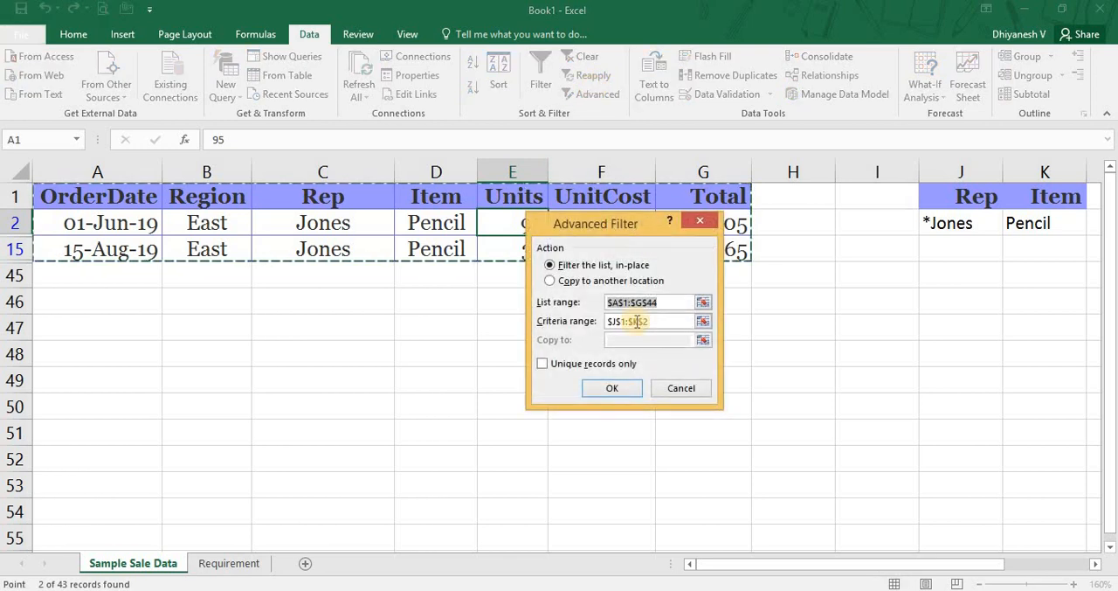
pyautogui.click(668, 321)
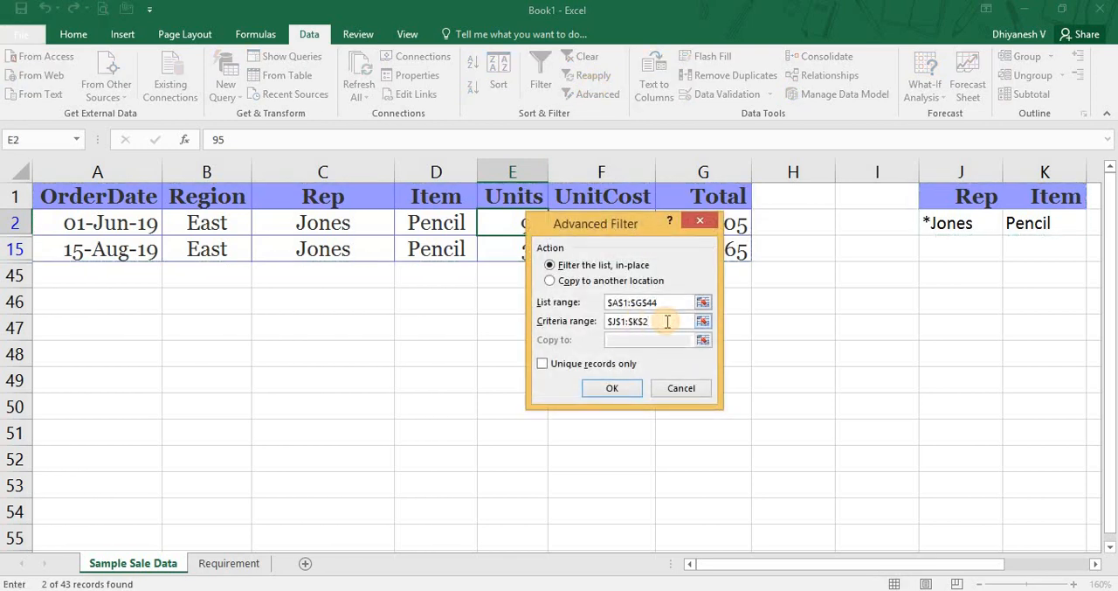
pyautogui.click(674, 303)
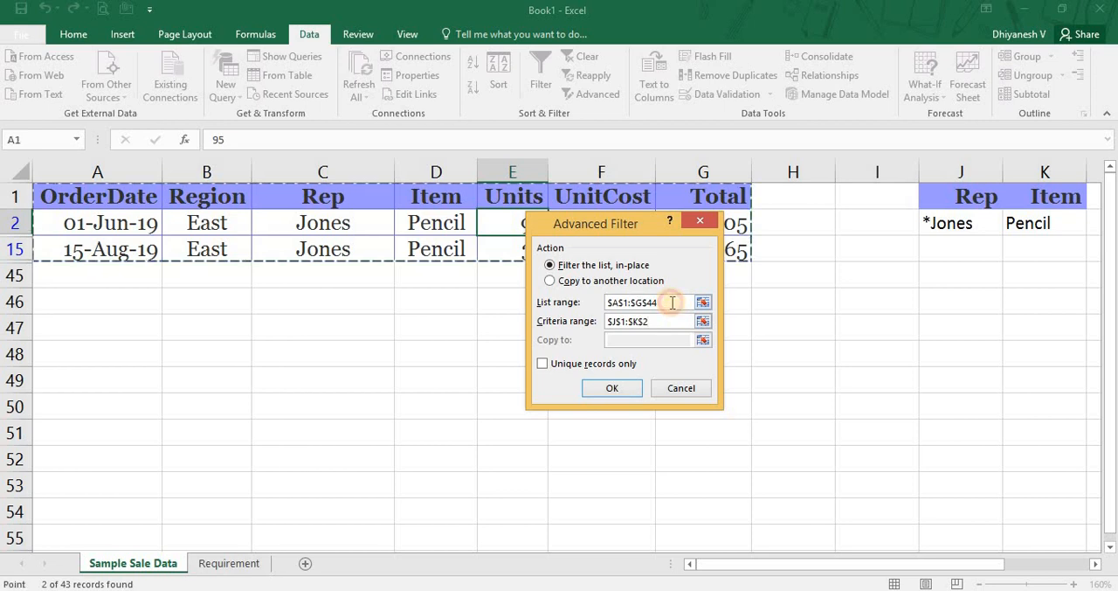
pyautogui.click(677, 319)
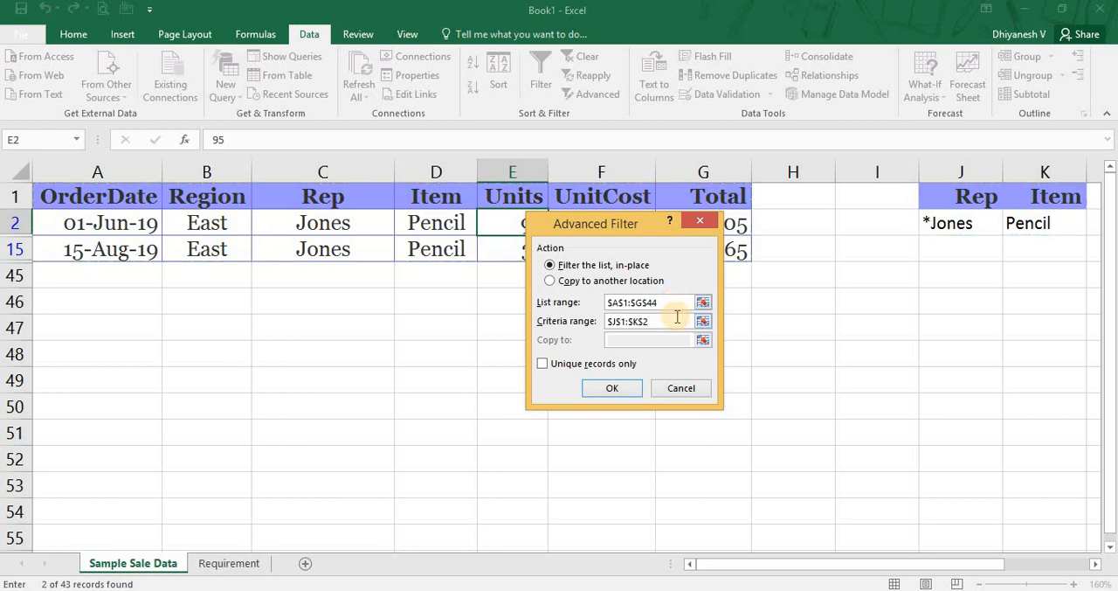
pyautogui.click(619, 385)
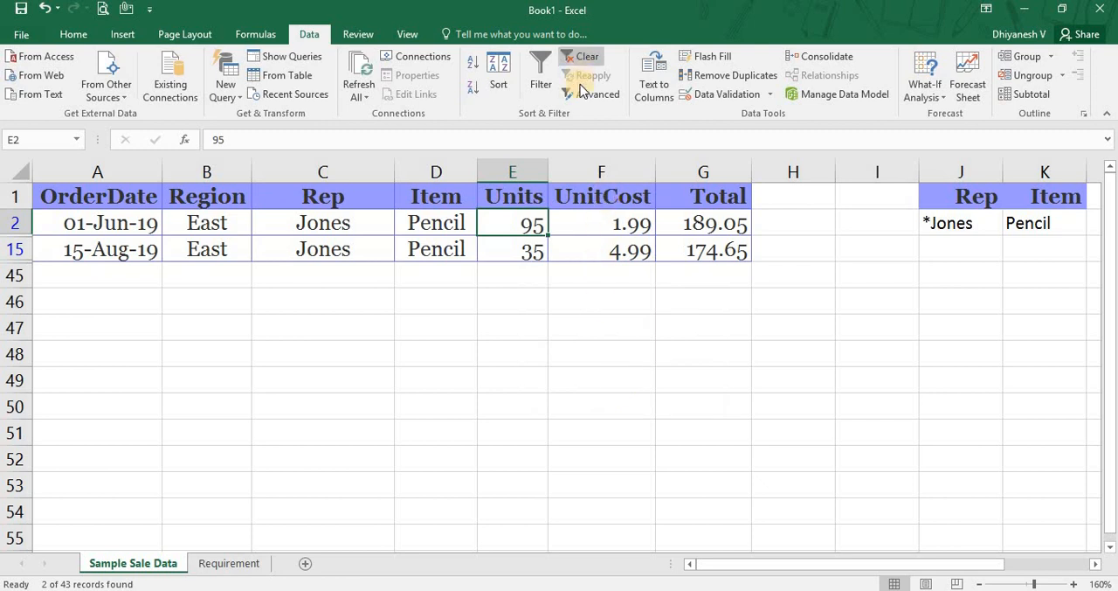
# Clear the filter, restore the Rep criterion in J2 to *Jones*, and empty the Item criterion in K2.
pyautogui.click(578, 57)
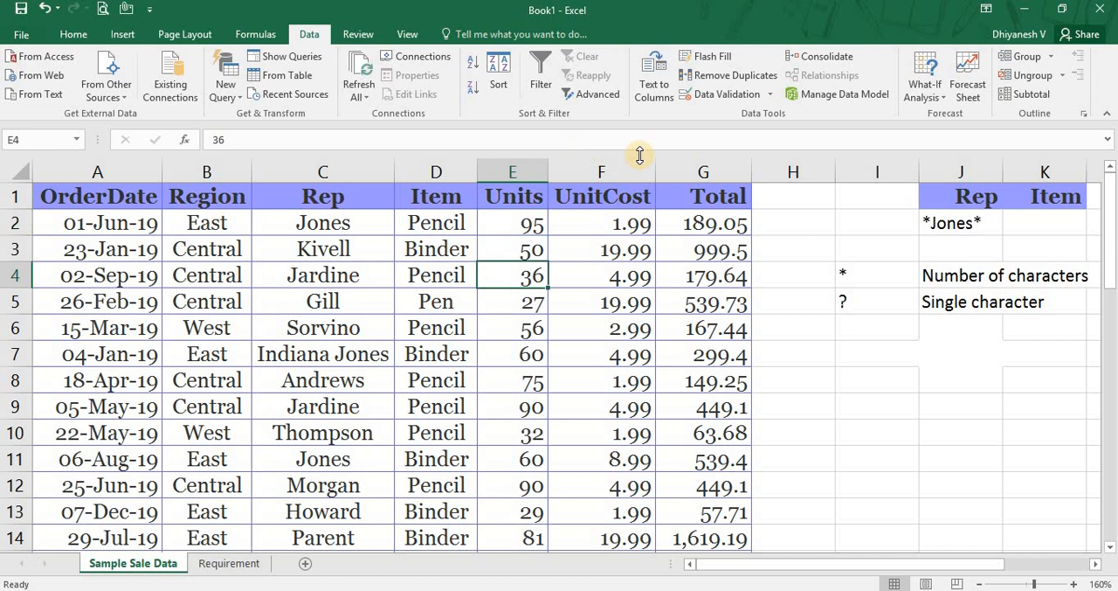
pyautogui.click(1036, 227)
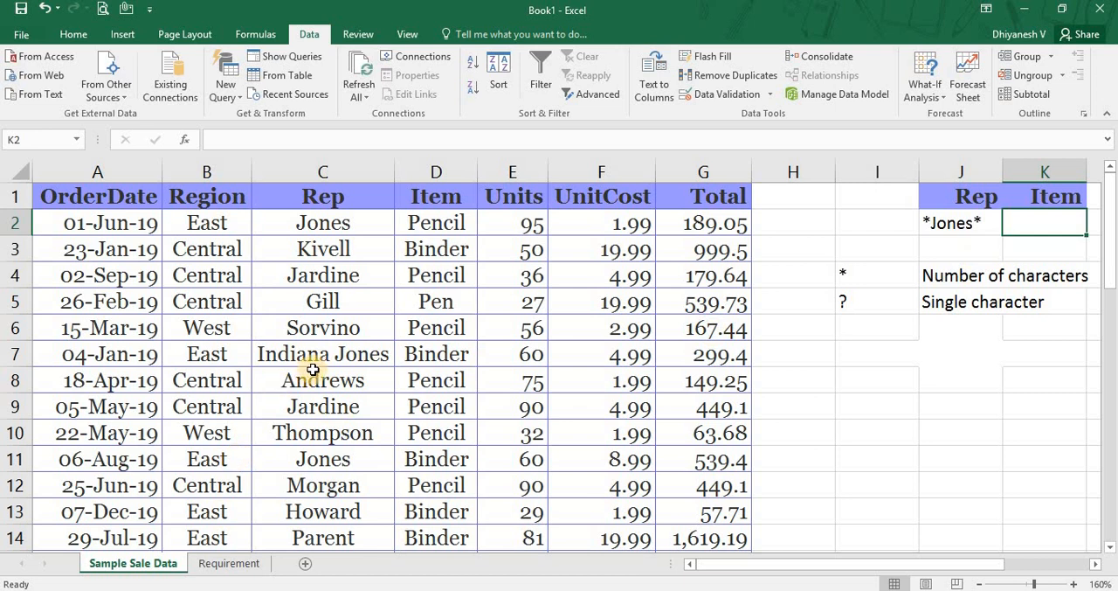
# Compare the two-word rep name in C7 with the wildcard Rep criterion in J2.
pyautogui.moveTo(331, 359); pyautogui.dragTo(431, 367)
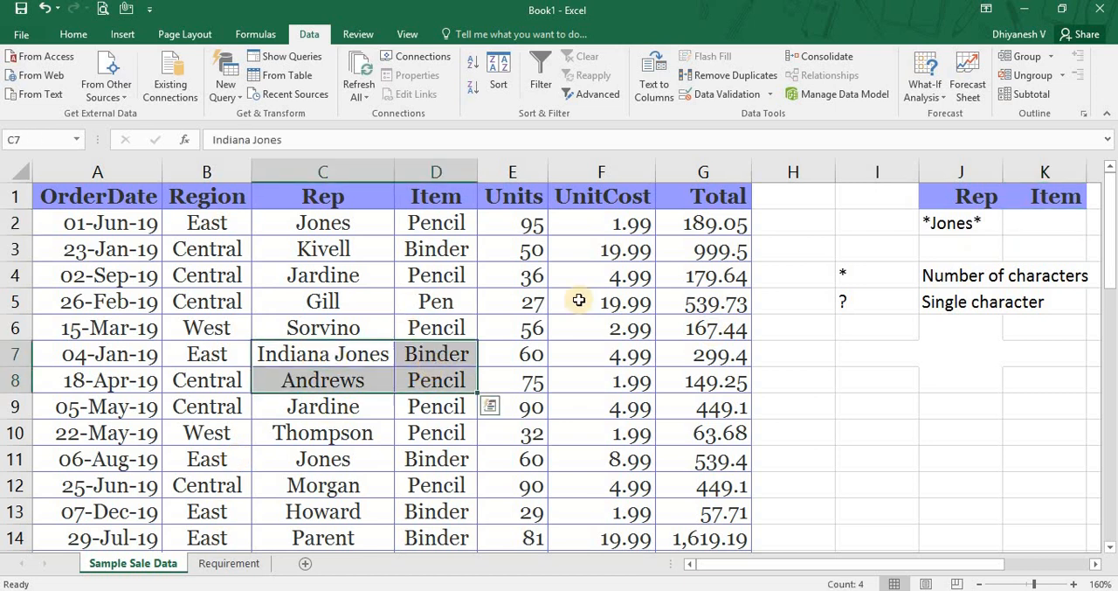
pyautogui.click(956, 239)
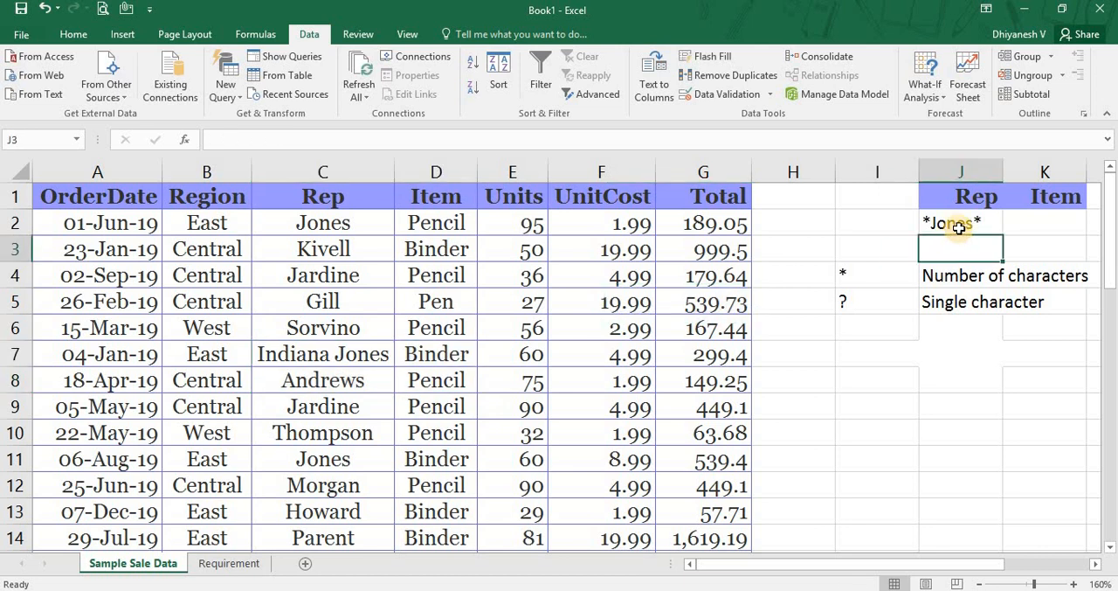
pyautogui.click(959, 227)
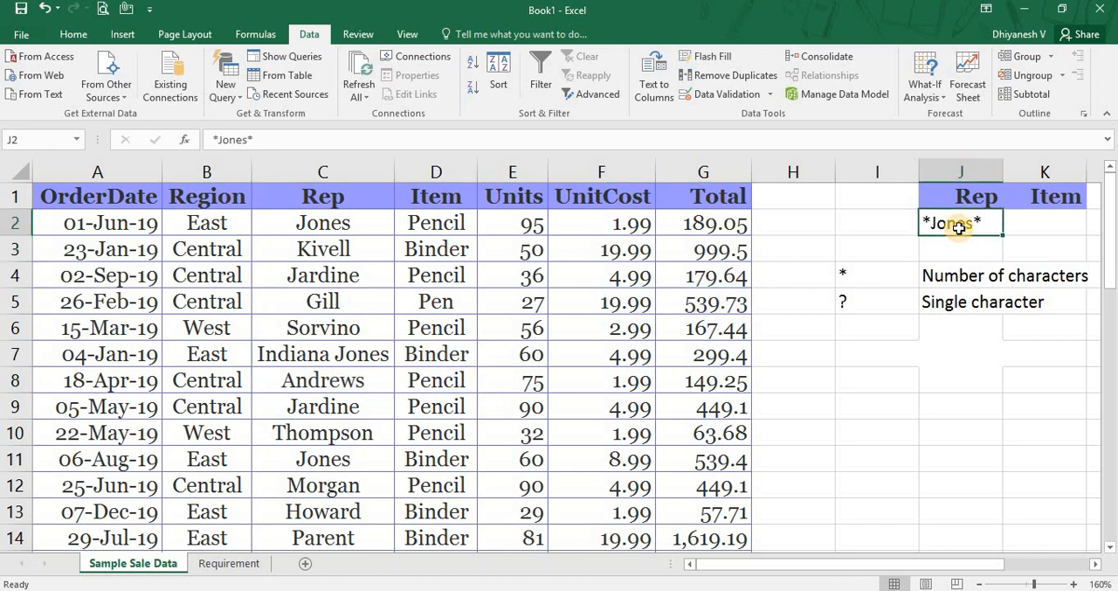
pyautogui.press('Left')
pyautogui.press('Left')
pyautogui.press('Left')
pyautogui.press('Left')
pyautogui.press('Left')
pyautogui.press('Left')
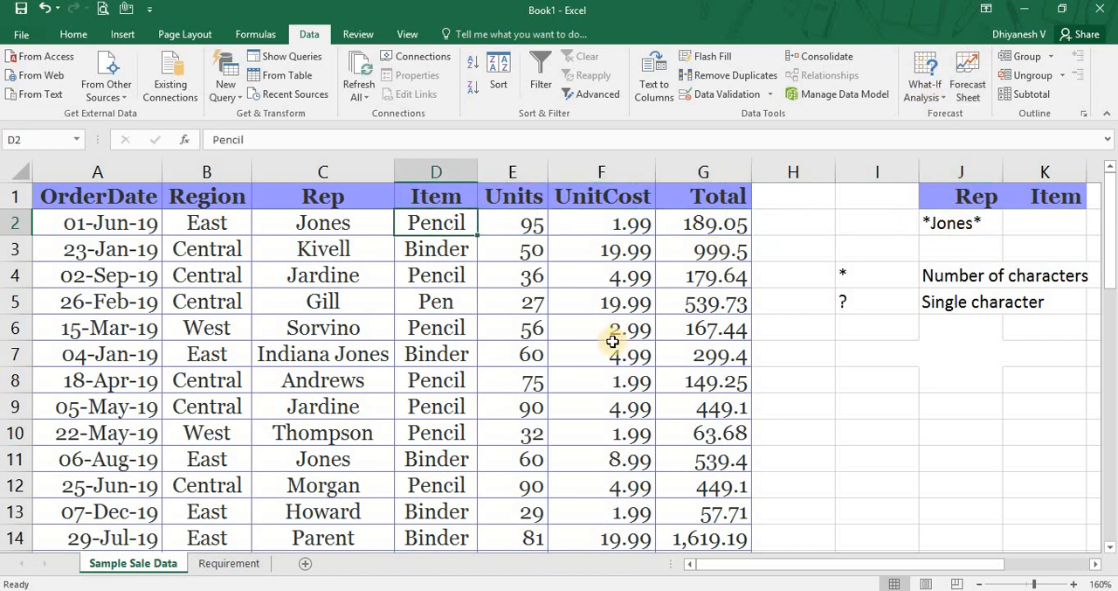
pyautogui.click(937, 229)
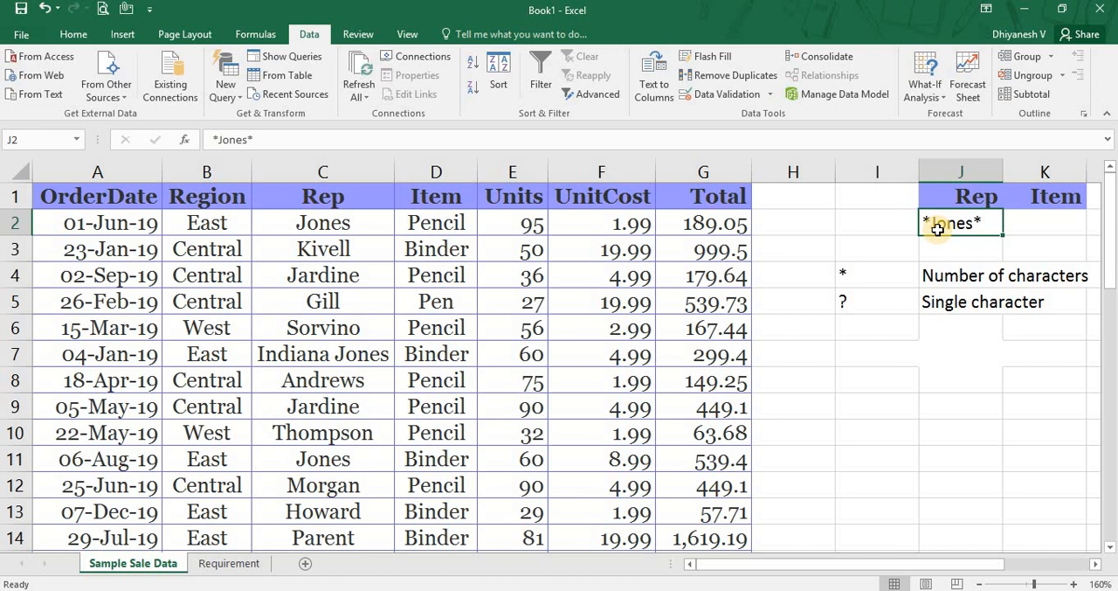
# Apply Advanced Filter in place to A1:G44 with the *Jones* criterion in J1:K2, and highlight C7:F7 among the matches.
pyautogui.press('Left')
pyautogui.press('Left')
pyautogui.press('Left')
pyautogui.press('Left')
pyautogui.press('Left')
pyautogui.press('Left')
pyautogui.press('Left')
pyautogui.press('Left')
pyautogui.press('Left')
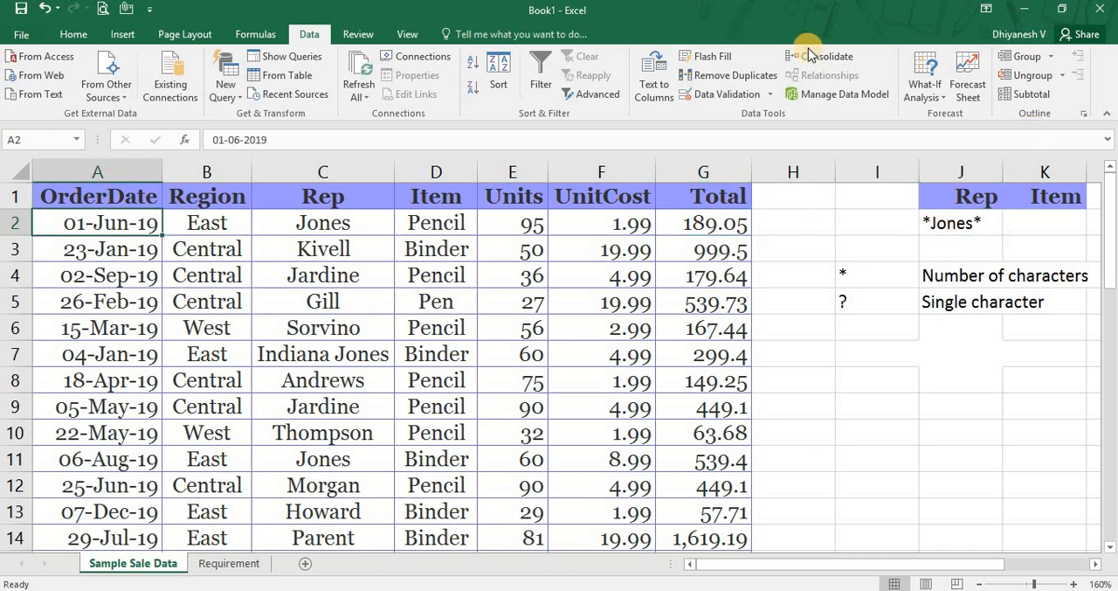
pyautogui.click(591, 97)
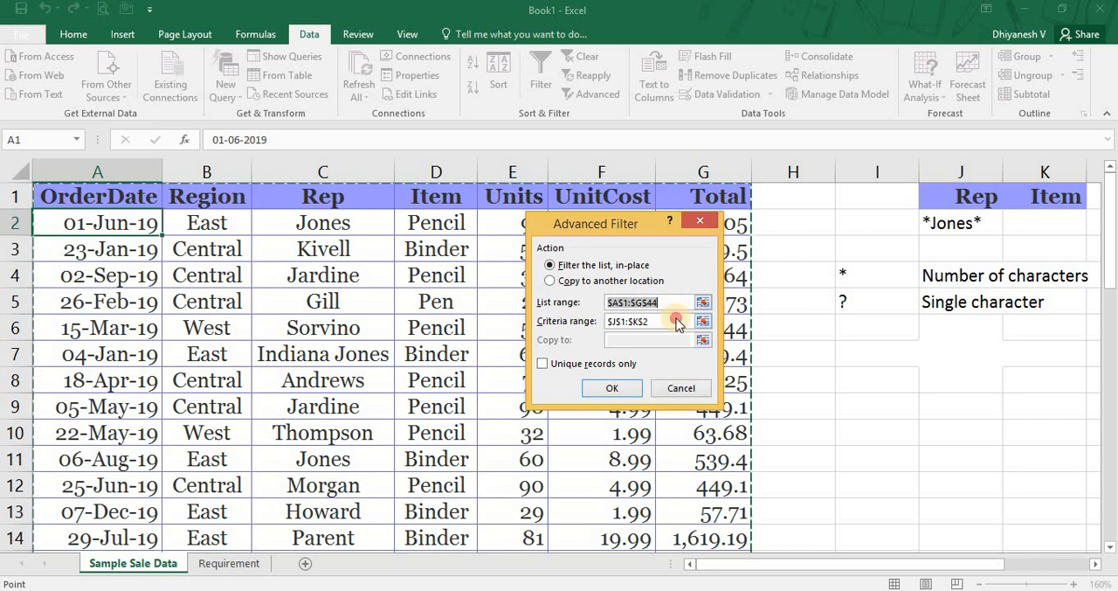
pyautogui.click(672, 320)
pyautogui.click(614, 387)
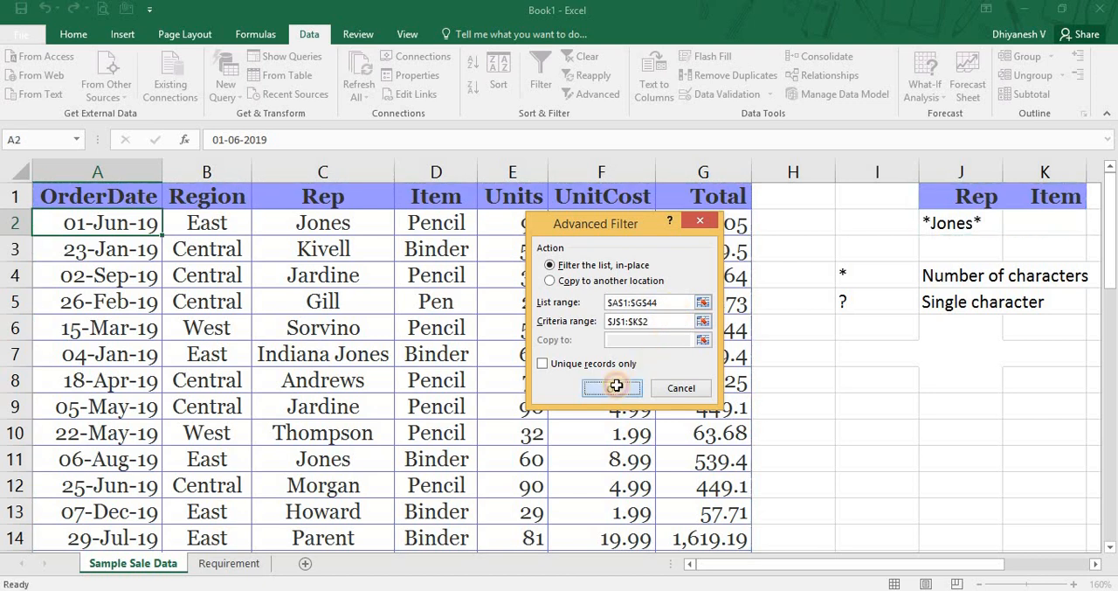
pyautogui.moveTo(320, 250); pyautogui.dragTo(589, 254)
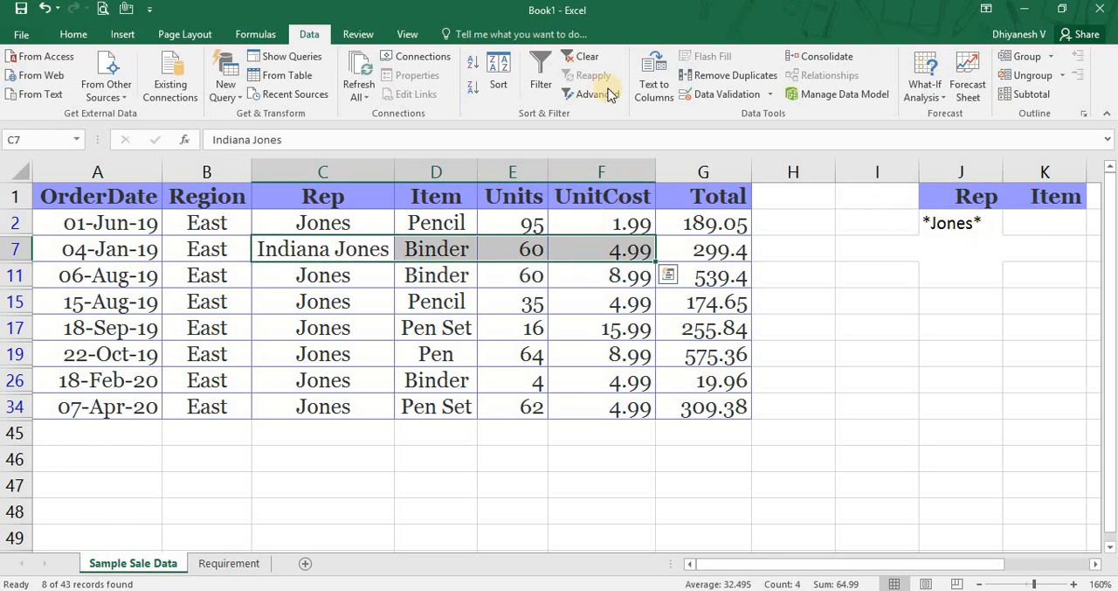
# Clear the filter and change the Rep criterion in J2 to Jones, without any asterisks.
pyautogui.click(579, 56)
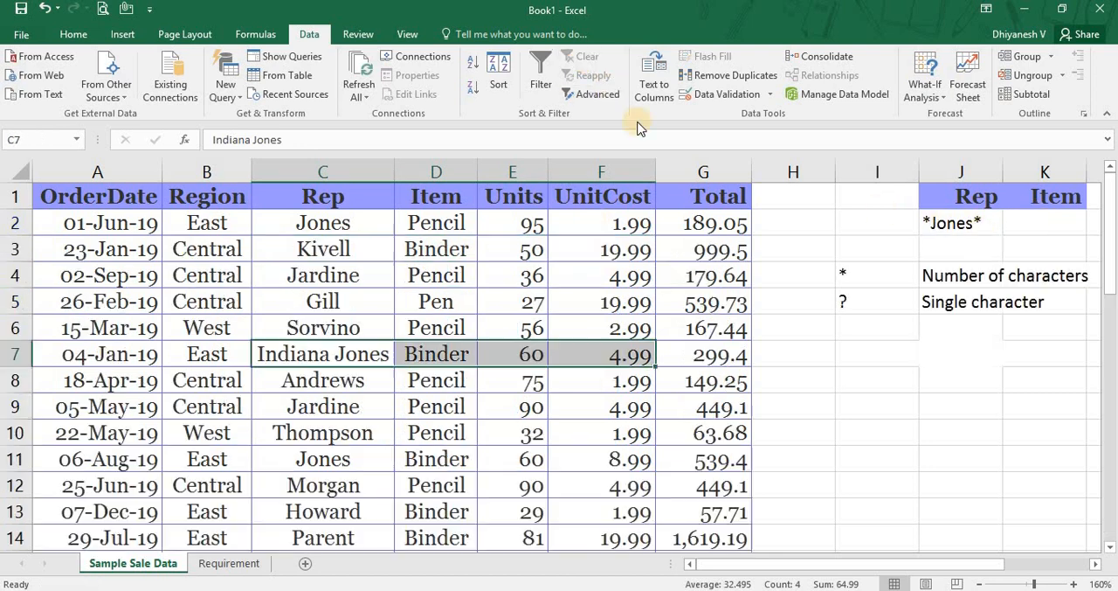
pyautogui.doubleClick(976, 226)
pyautogui.press('Home')
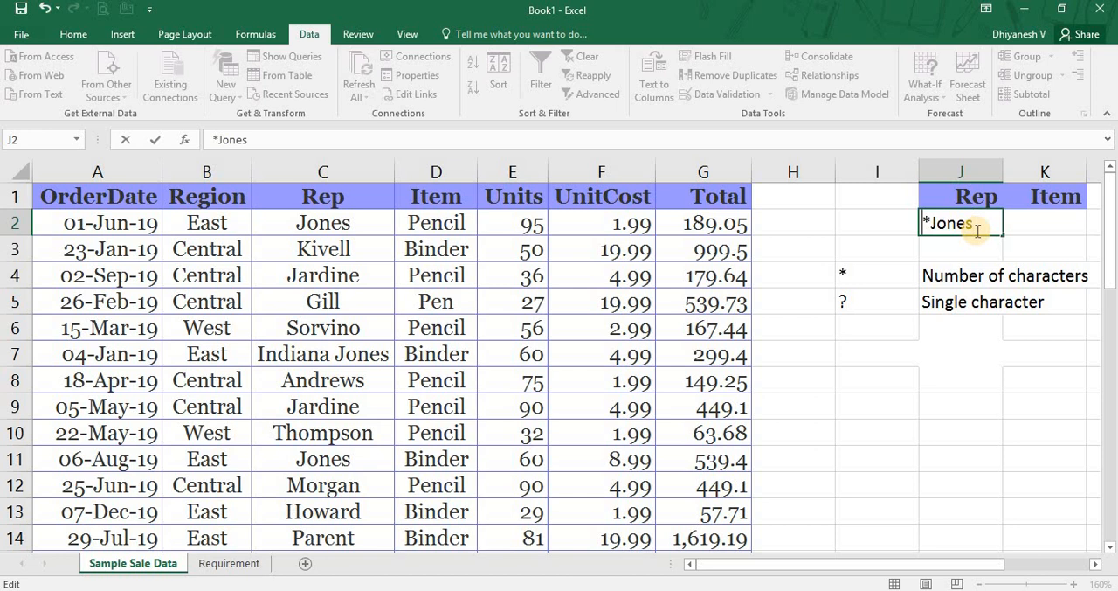
pyautogui.press('Delete')
pyautogui.press('Return')
pyautogui.hotkey('ctrl', 'Home')
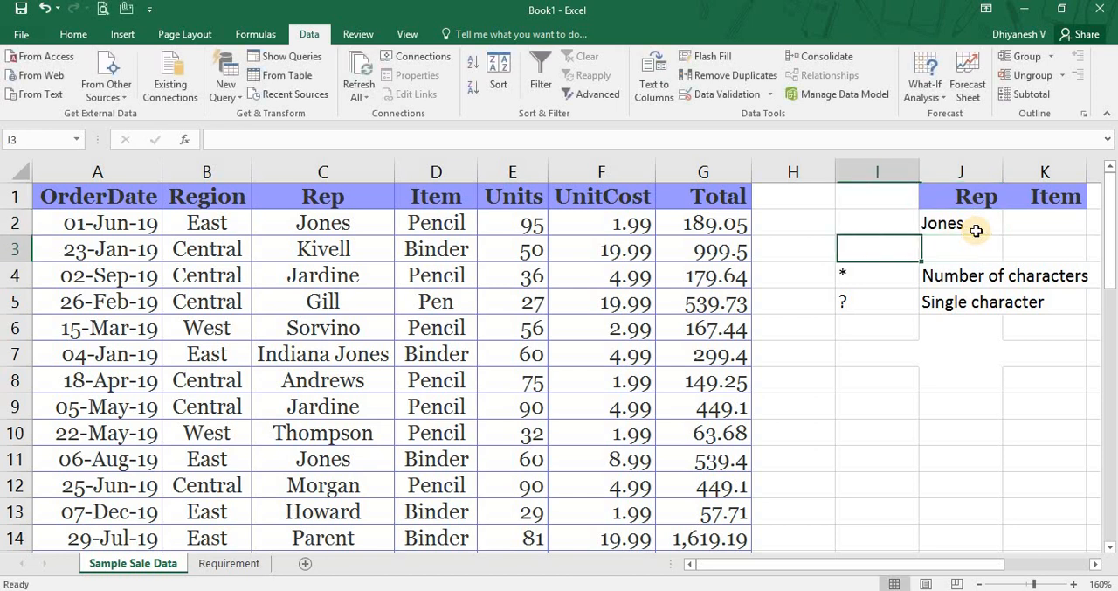
# Filter the list in place by the plain Jones criterion, highlight the matching Rep cells, and clear the filter.
pyautogui.click(591, 93)
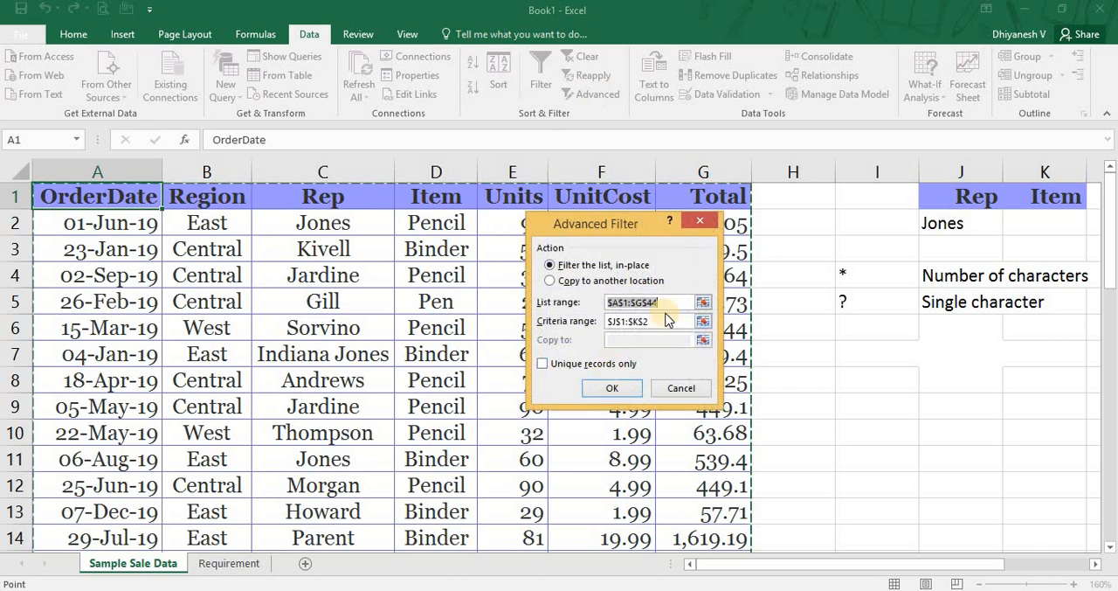
pyautogui.click(620, 391)
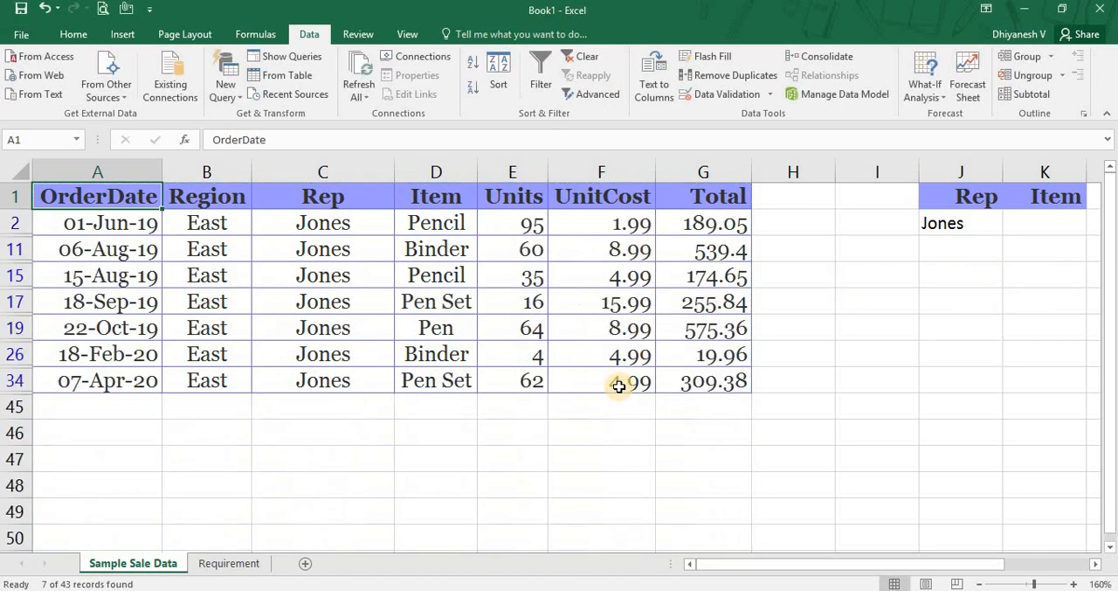
pyautogui.moveTo(331, 220); pyautogui.dragTo(330, 370)
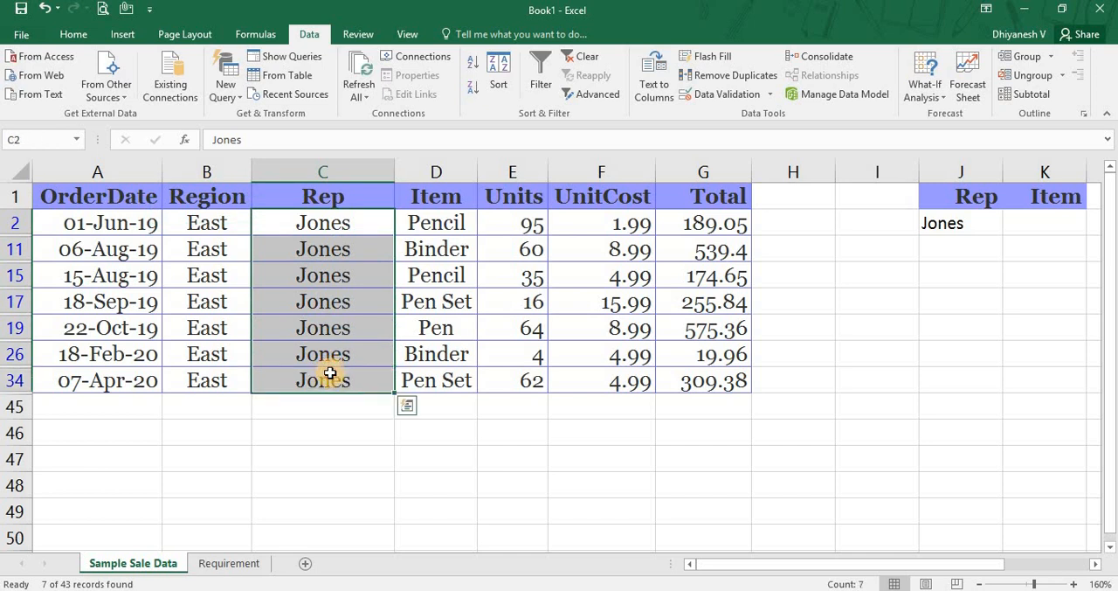
pyautogui.press('Up')
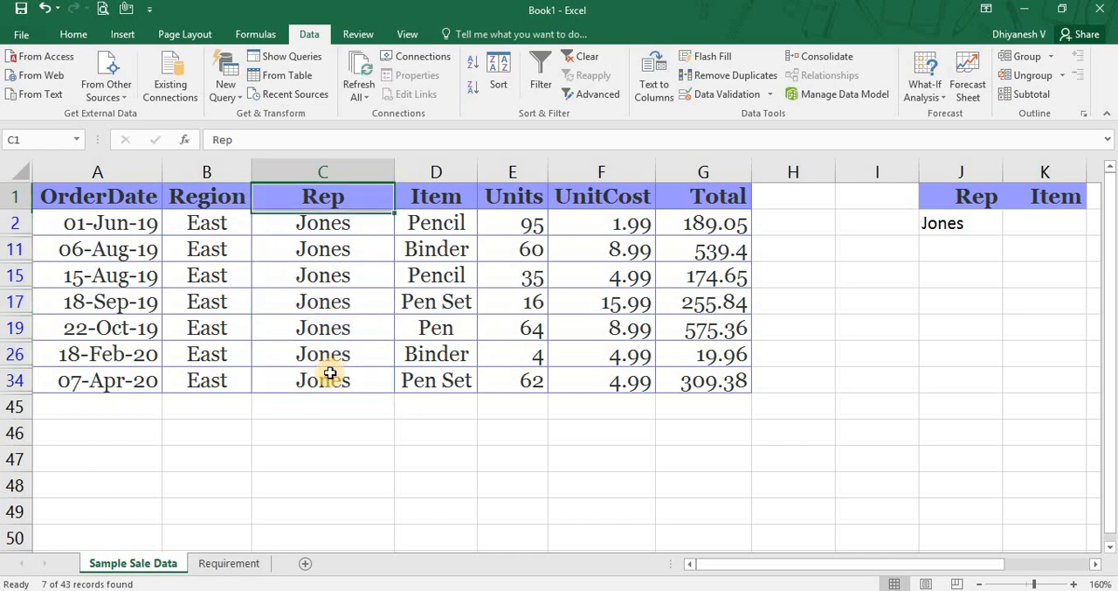
pyautogui.click(587, 57)
# Review the * wildcard description in I4:J4, the Rep criterion in J2 and the text before the surname in C7.
pyautogui.press('Down')
pyautogui.press('Right')
pyautogui.press('Right')
pyautogui.press('Right')
pyautogui.press('Down')
pyautogui.press('Right')
pyautogui.press('Down')
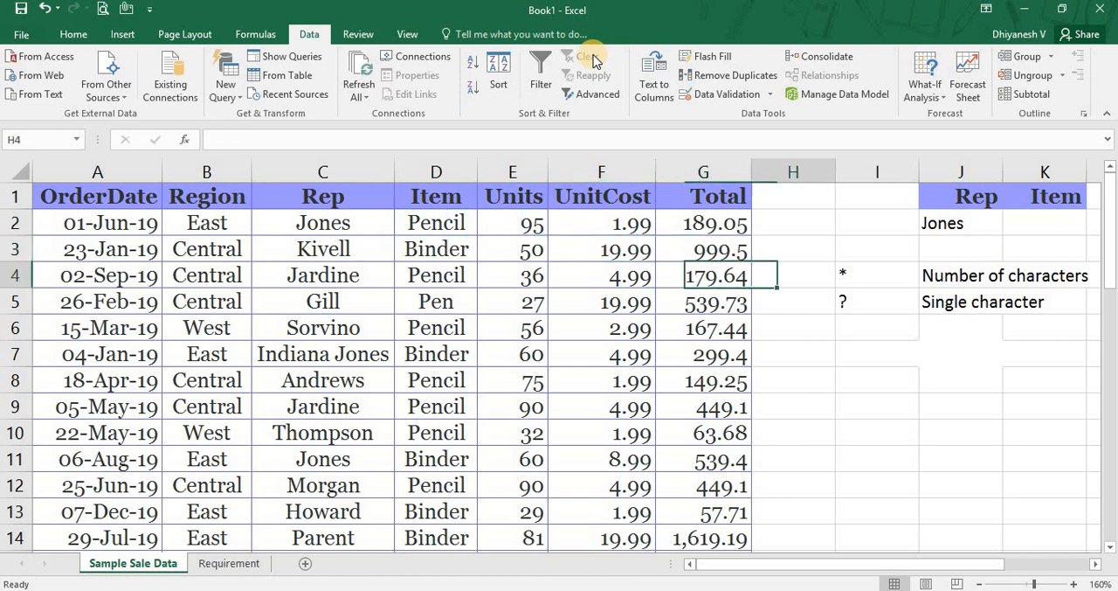
pyautogui.press('Right')
pyautogui.press('Right')
pyautogui.hotkey('shift', 'Right')
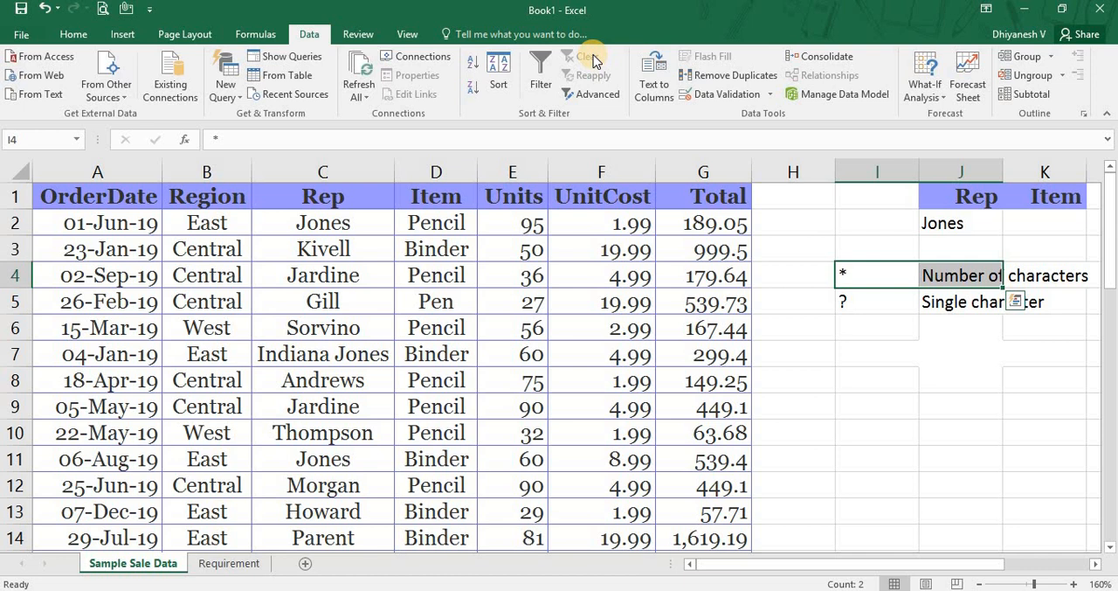
pyautogui.press('Up')
pyautogui.press('Up')
pyautogui.press('Right')
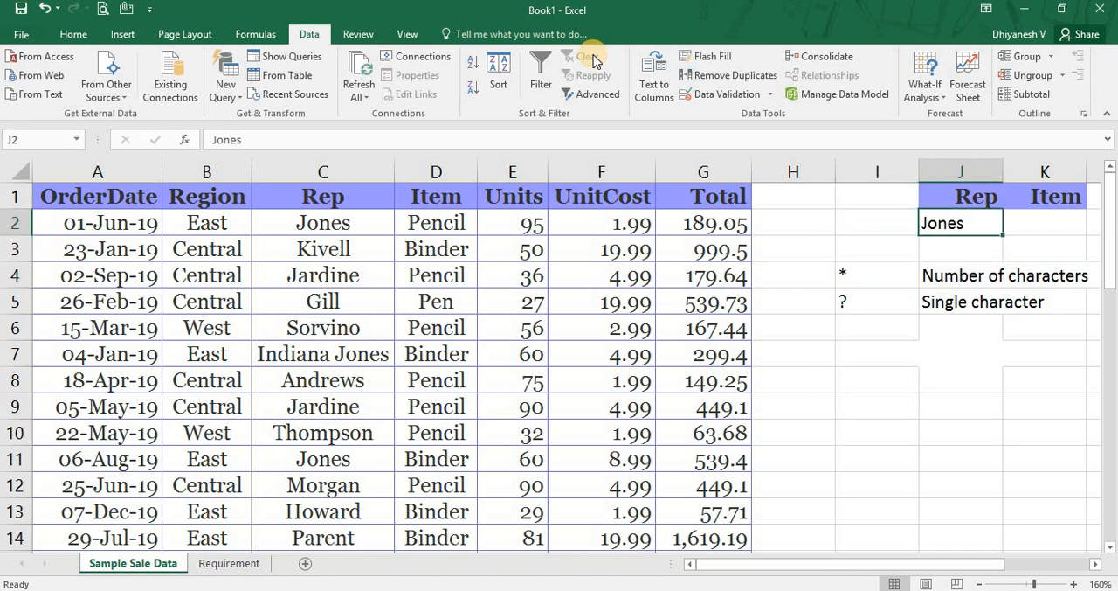
pyautogui.click(329, 348)
pyautogui.doubleClick(328, 348)
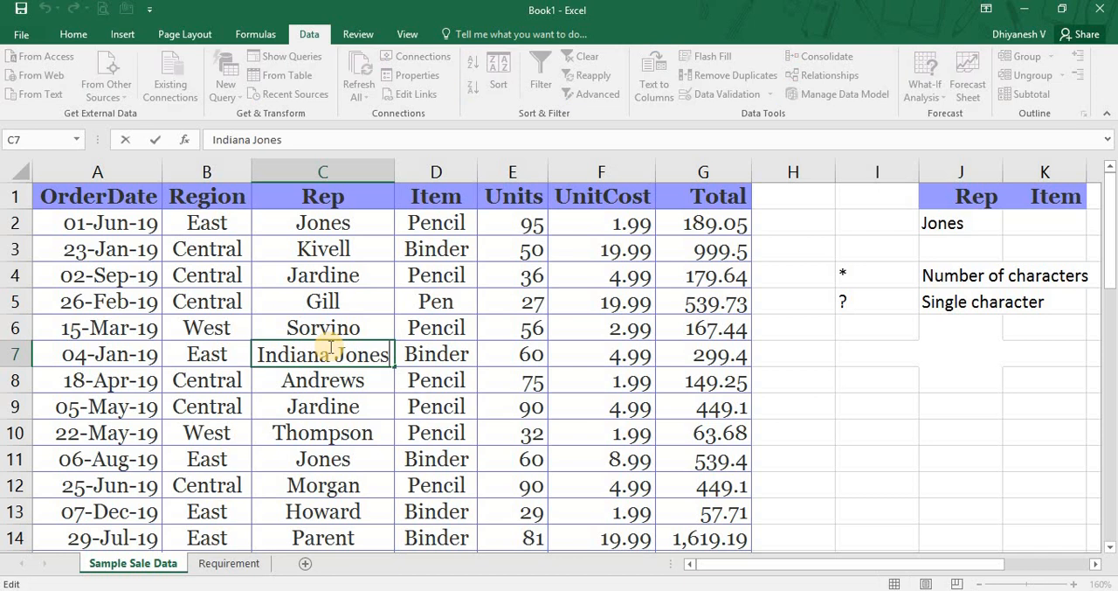
pyautogui.press('Escape')
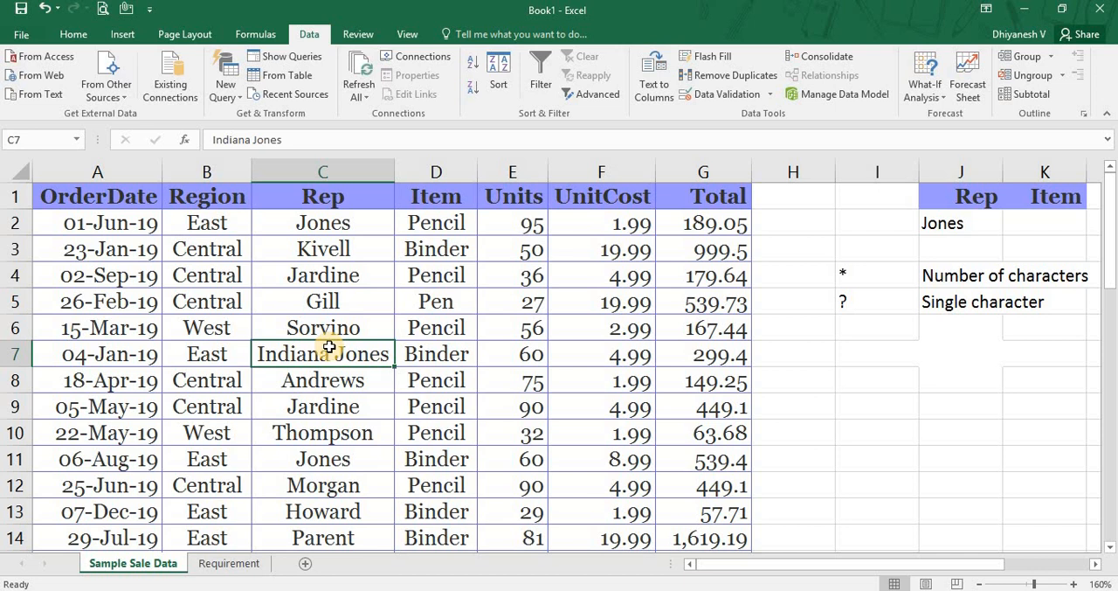
# Change the Rep criterion in J2 to Jone?, with the ? wildcard standing for the final character.
pyautogui.press('Right')
pyautogui.press('Up')
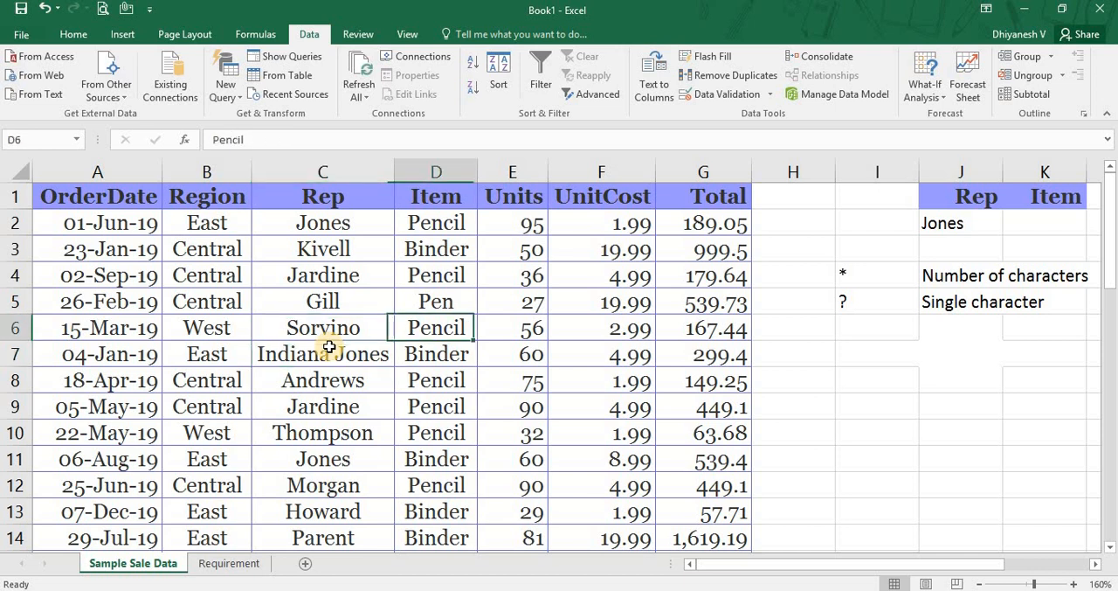
pyautogui.press('Right')
pyautogui.press('Right')
pyautogui.press('Right')
pyautogui.press('Up')
pyautogui.press('Up')
pyautogui.press('Up')
pyautogui.press('Right')
pyautogui.press('Right')
pyautogui.press('Right')
pyautogui.press('Up')
pyautogui.press('Up')
pyautogui.press('Down')
pyautogui.press('F3')
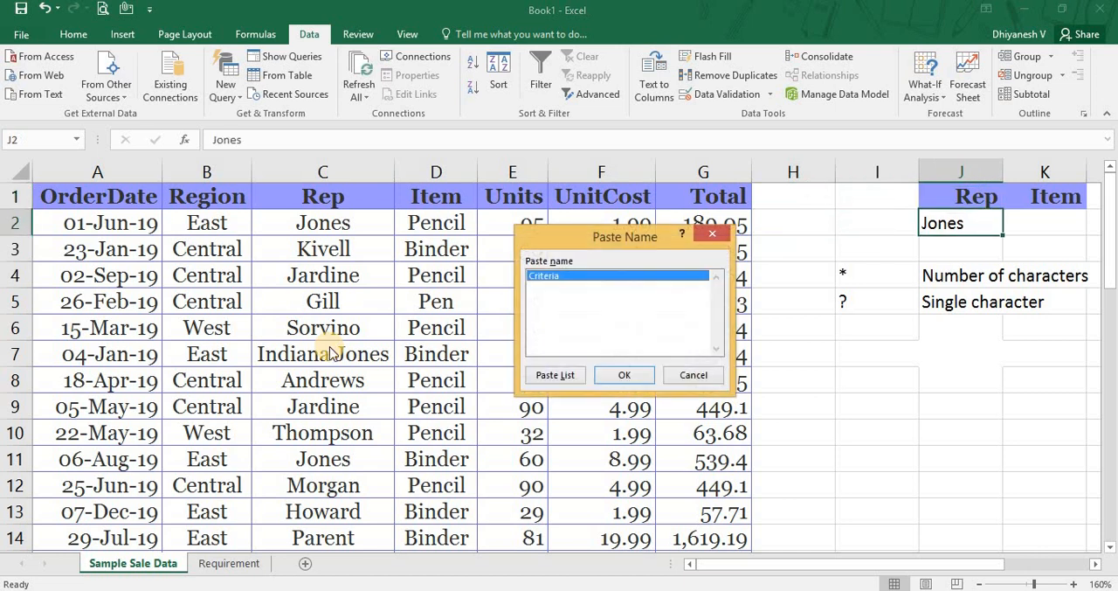
pyautogui.press('Escape')
pyautogui.press('F2')
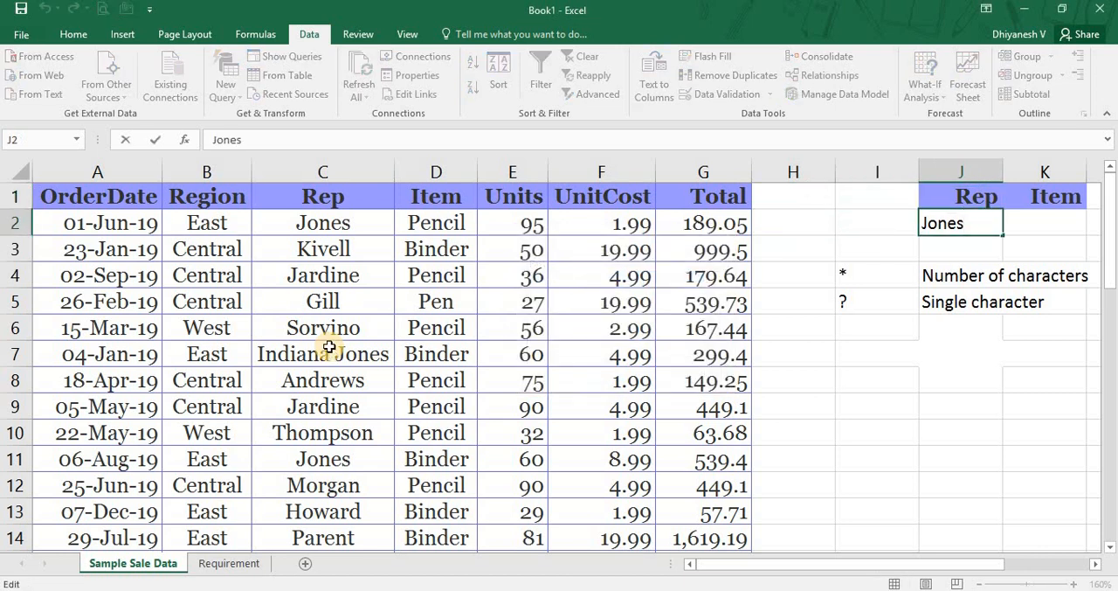
pyautogui.press('BackSpace')
pyautogui.press('Return')
pyautogui.press('Up')
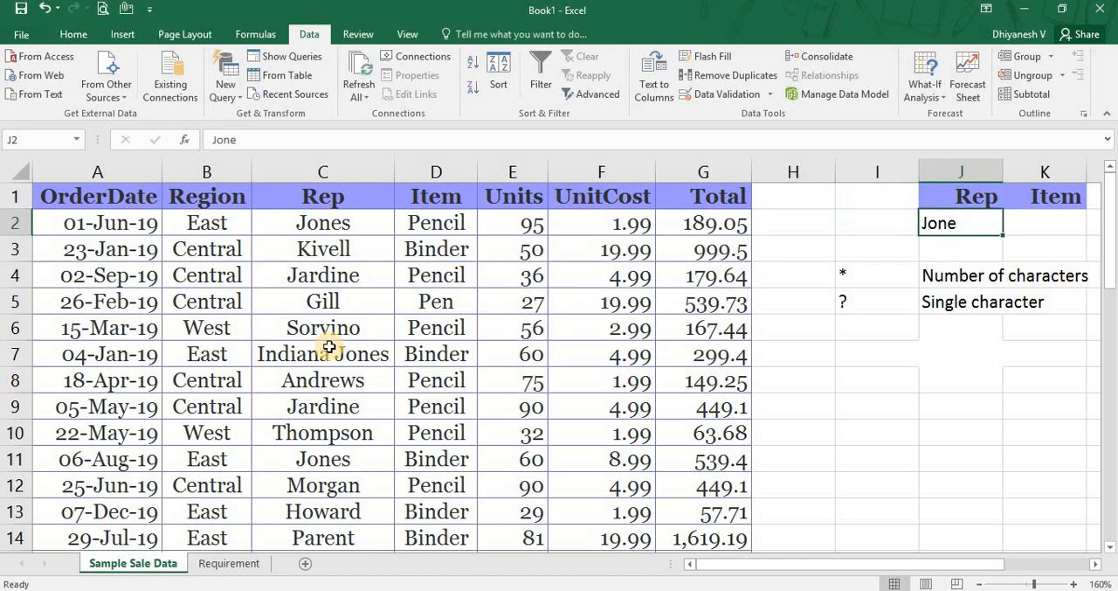
pyautogui.press('F2')
pyautogui.write('?')
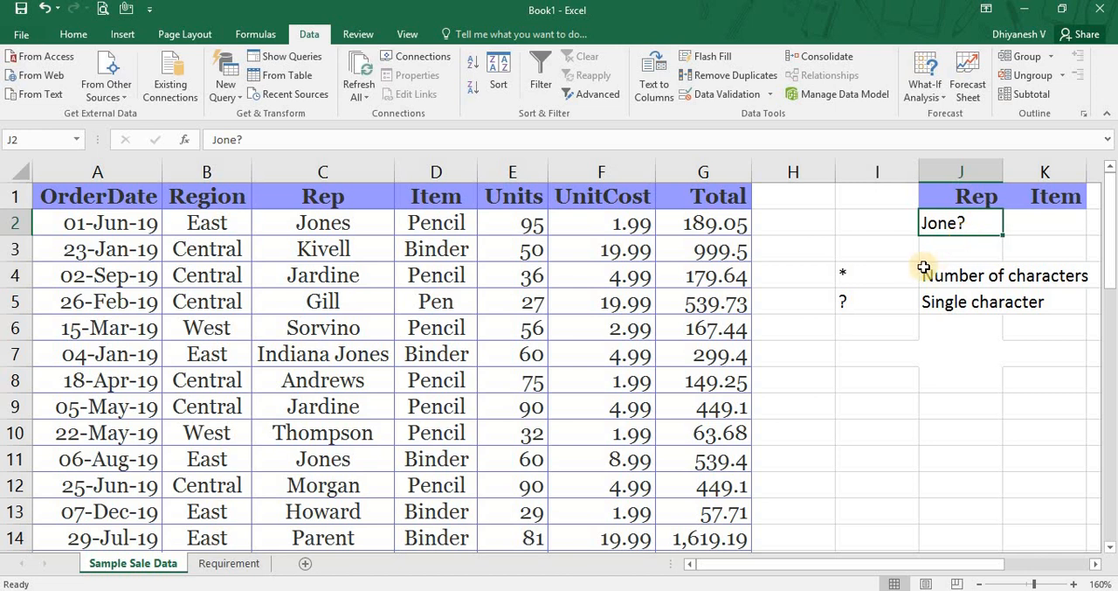
# Replace the final letter of the Rep name in C2 with z.
pyautogui.click(330, 215)
pyautogui.press('F2')
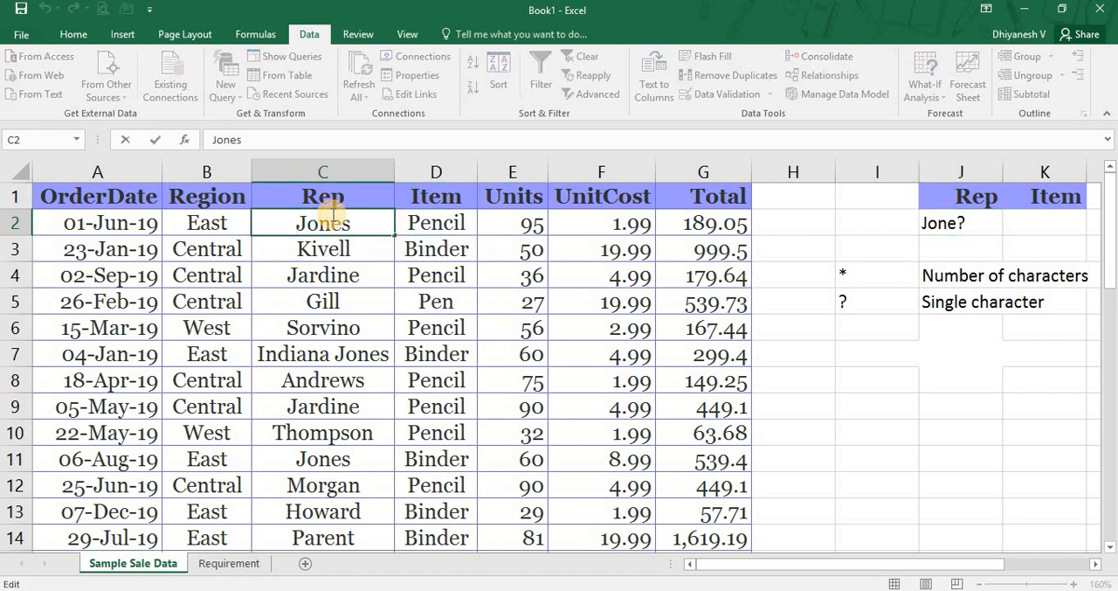
pyautogui.press('BackSpace')
pyautogui.write('z')
pyautogui.press('Return')
pyautogui.press('Up')
pyautogui.press('Right')
pyautogui.press('Right')
pyautogui.press('Right')
pyautogui.press('Right')
pyautogui.press('Right')
pyautogui.press('Right')
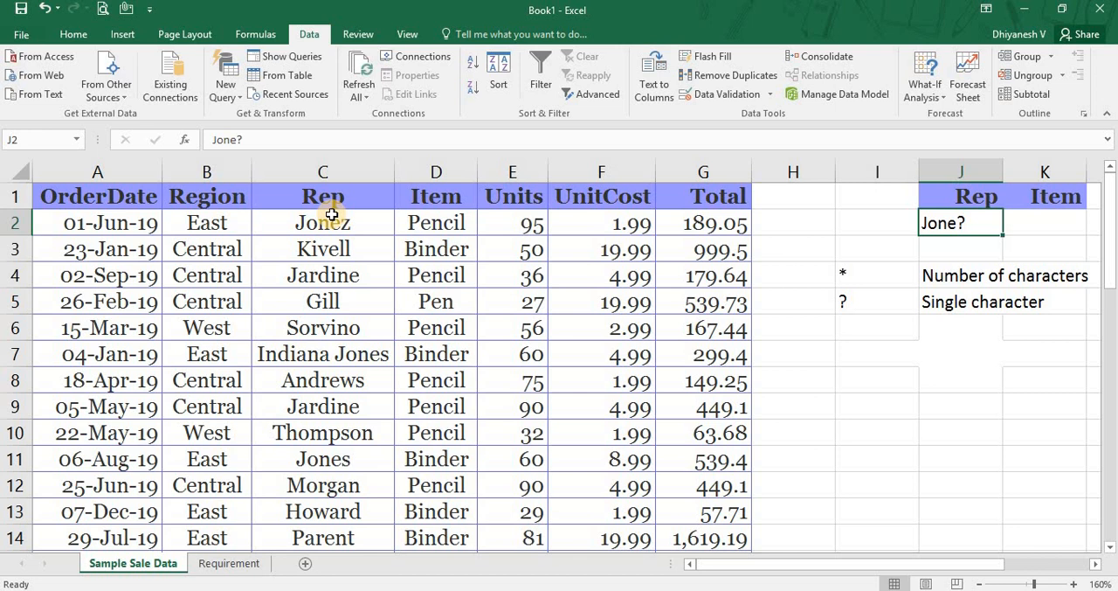
# Apply Advanced Filter in place to A1:G44 using the Jone? criterion in J1:K2.
pyautogui.hotkey('ctrl', 'Left')
pyautogui.hotkey('ctrl', 'Left')
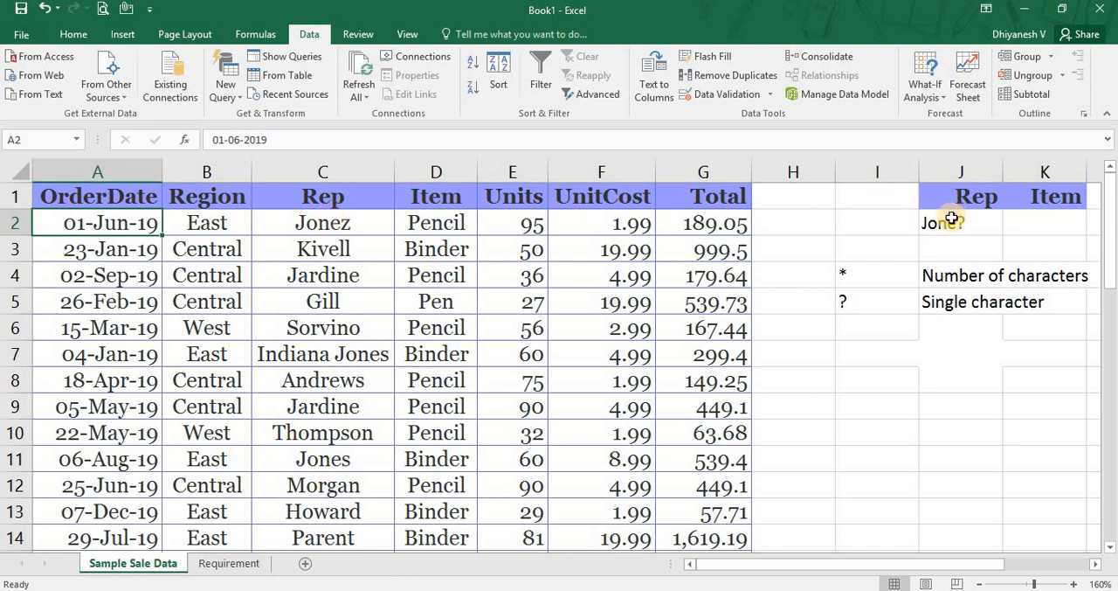
pyautogui.click(951, 220)
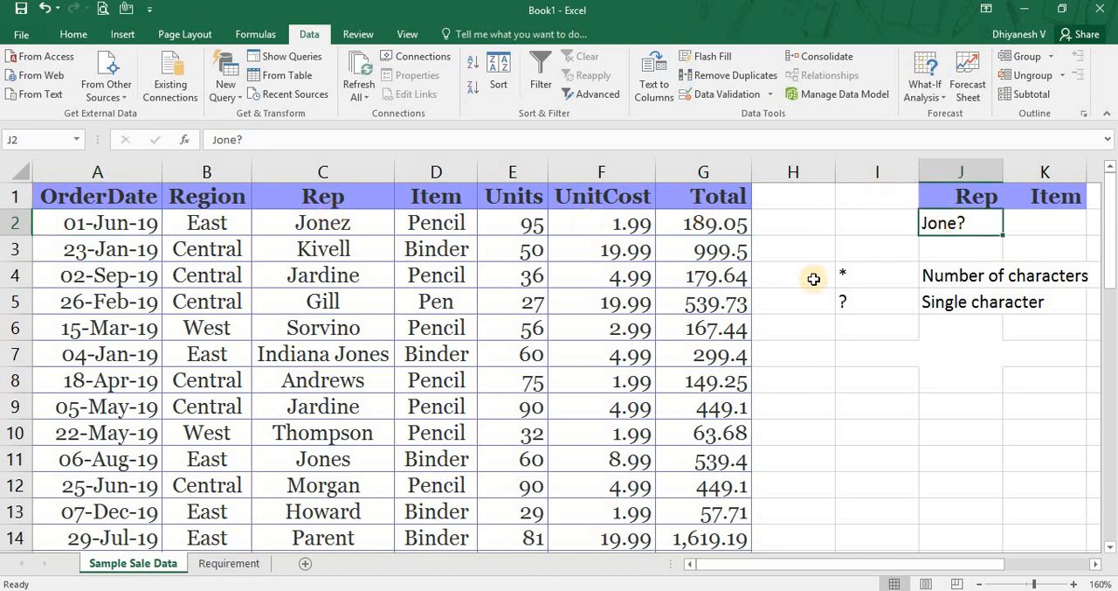
pyautogui.click(254, 256)
pyautogui.hotkey('ctrl', 'Left')
pyautogui.hotkey('ctrl', 'Up')
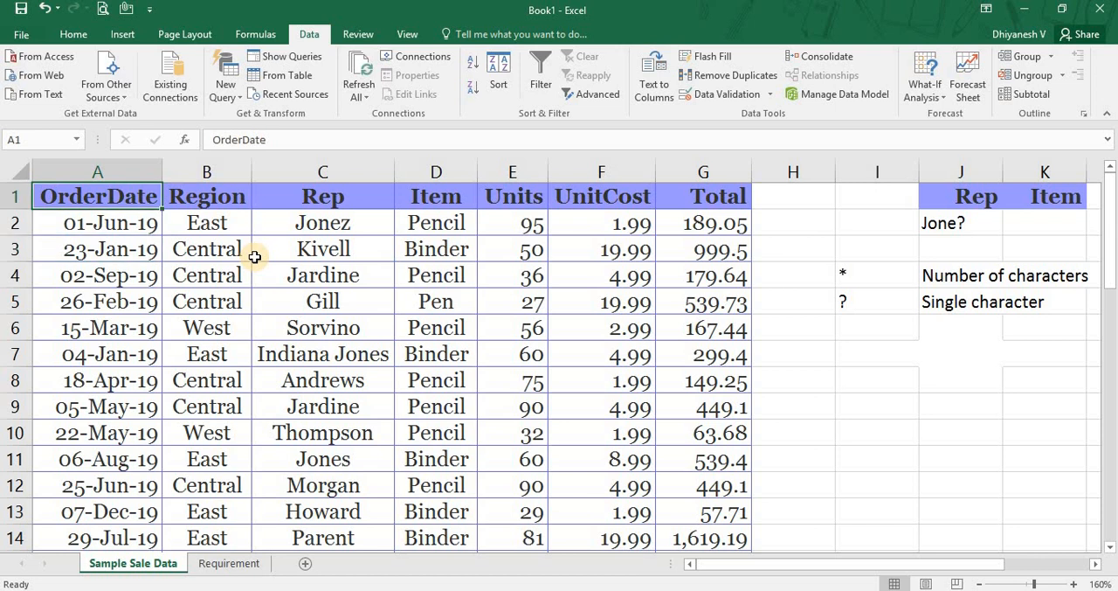
pyautogui.hotkey('ctrl', 'shift', 'Right')
pyautogui.hotkey('ctrl', 'shift', 'Down')
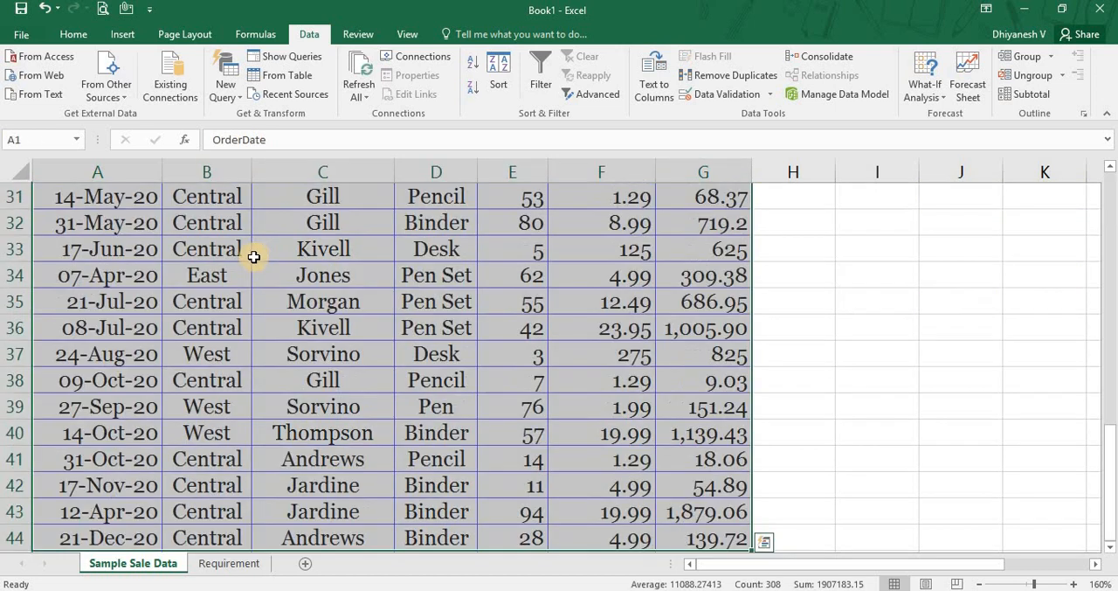
pyautogui.click(590, 98)
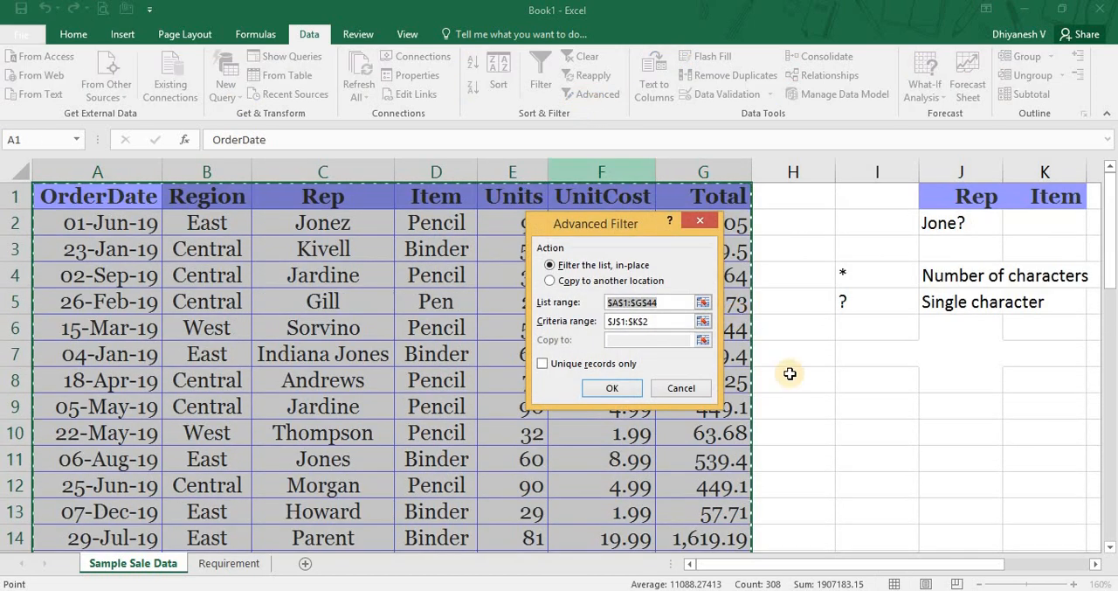
pyautogui.click(662, 320)
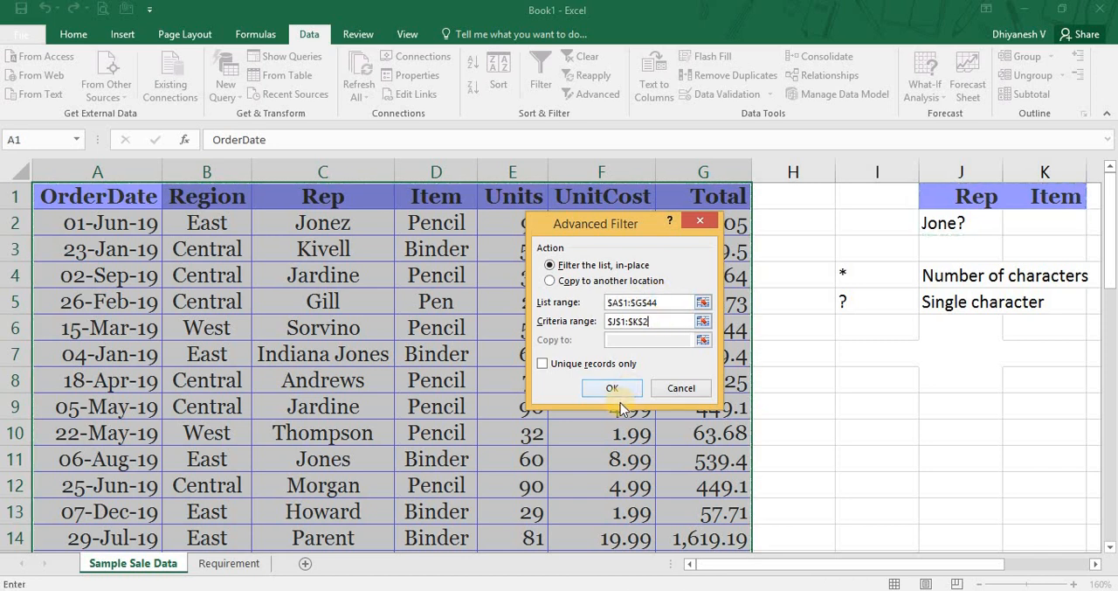
pyautogui.click(616, 393)
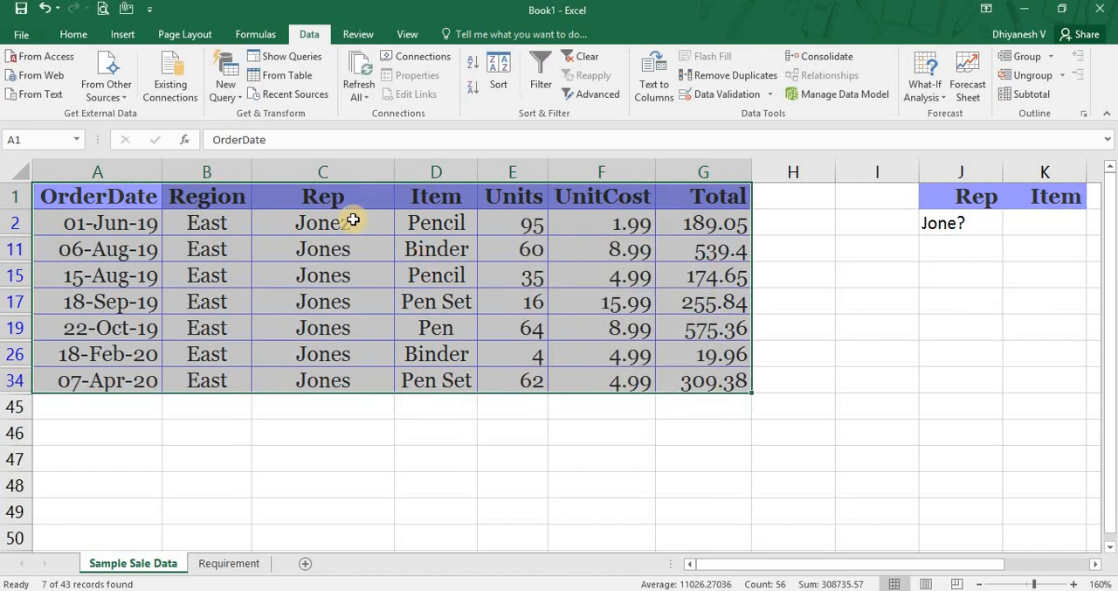
# Check the matching Rep cells C2 and C11, and clear the filter.
pyautogui.click(357, 229)
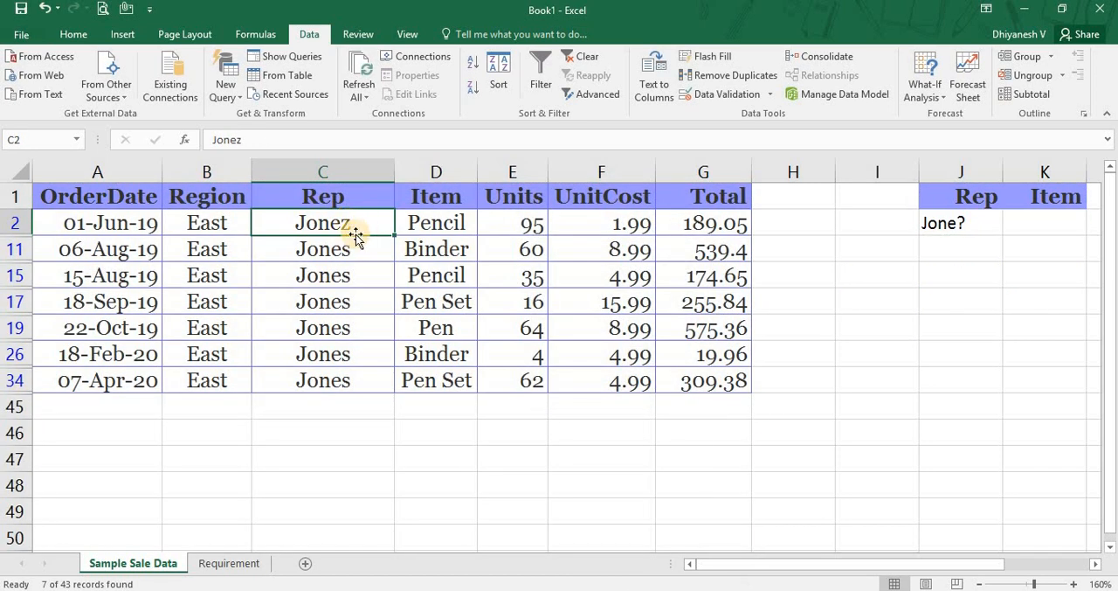
pyautogui.click(352, 248)
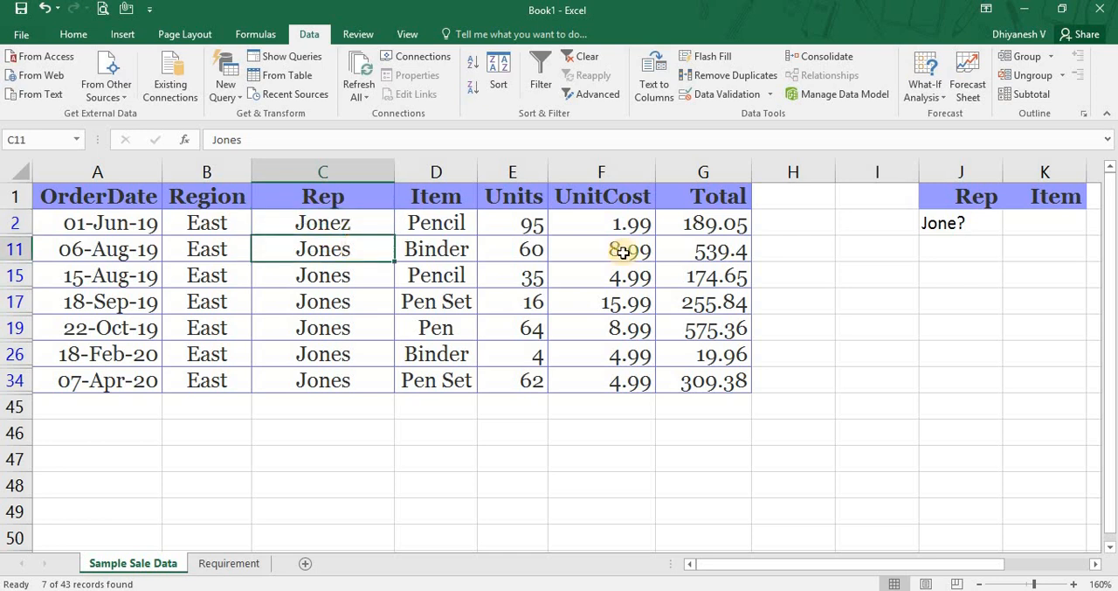
pyautogui.hotkey('alt', 'a')
pyautogui.press('c')
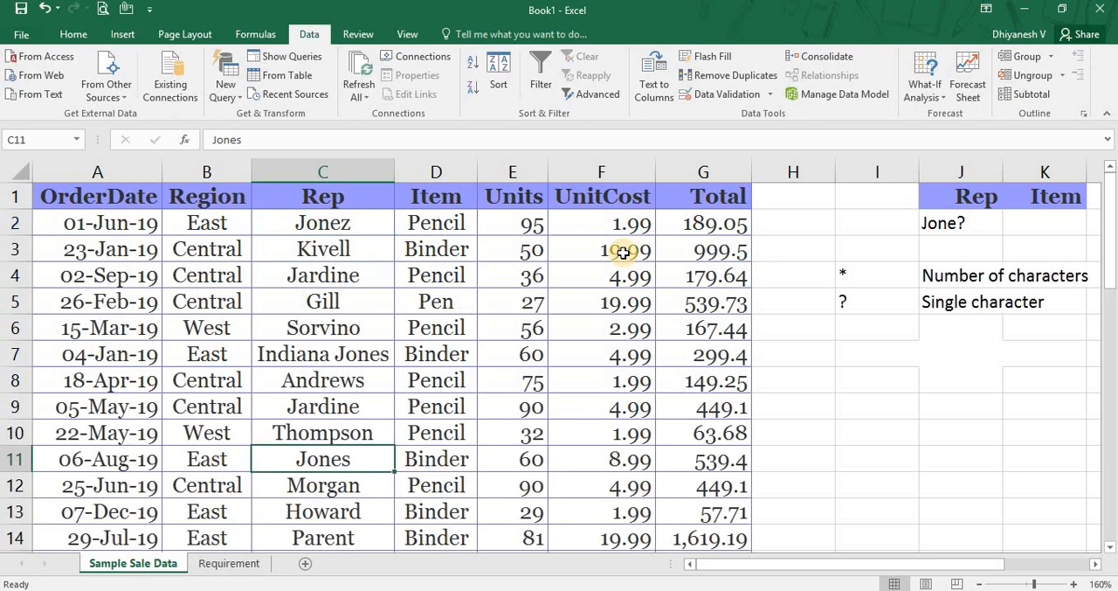
# Set the Rep criterion in J2 to ?Jones, with a single-character wildcard in front.
pyautogui.press('Right')
pyautogui.press('Right')
pyautogui.press('Right')
pyautogui.press('Right')
pyautogui.press('Right')
pyautogui.press('Right')
pyautogui.press('Right')
pyautogui.press('Up')
pyautogui.press('Up')
pyautogui.press('Up')
pyautogui.press('Up')
pyautogui.press('Up')
pyautogui.press('Up')
pyautogui.press('Up')
pyautogui.press('Up')
pyautogui.press('Up')
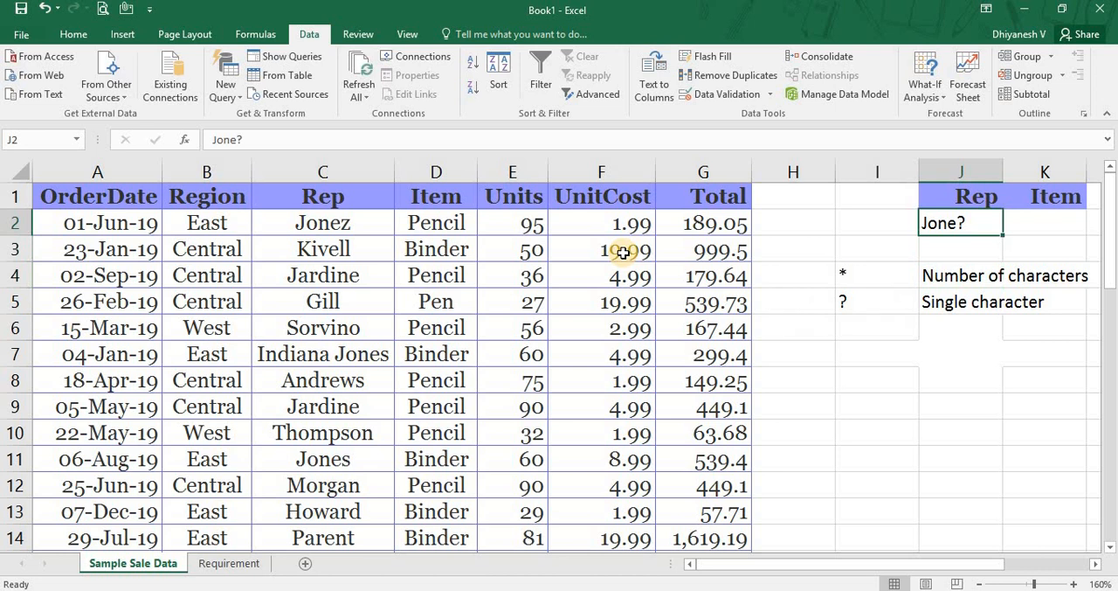
pyautogui.write('?Jones')
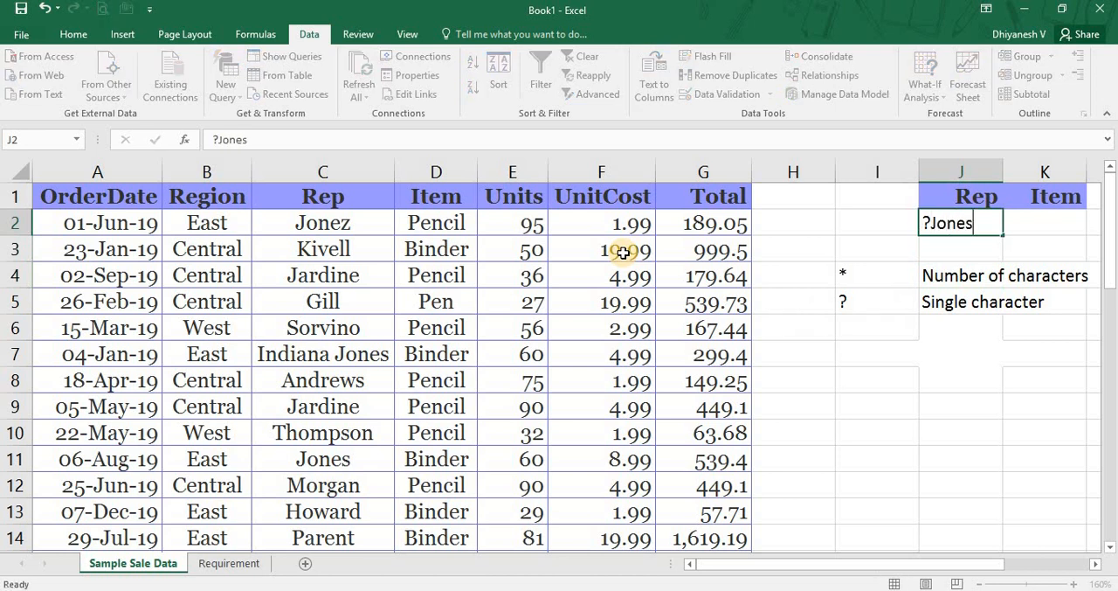
pyautogui.press('Return')
# Filter A1:G44 in place by the ?Jones criterion in J1:K2, and clear the filter.
pyautogui.hotkey('ctrl', 'Left')
pyautogui.hotkey('ctrl', 'Left')
pyautogui.hotkey('ctrl', 'Up')
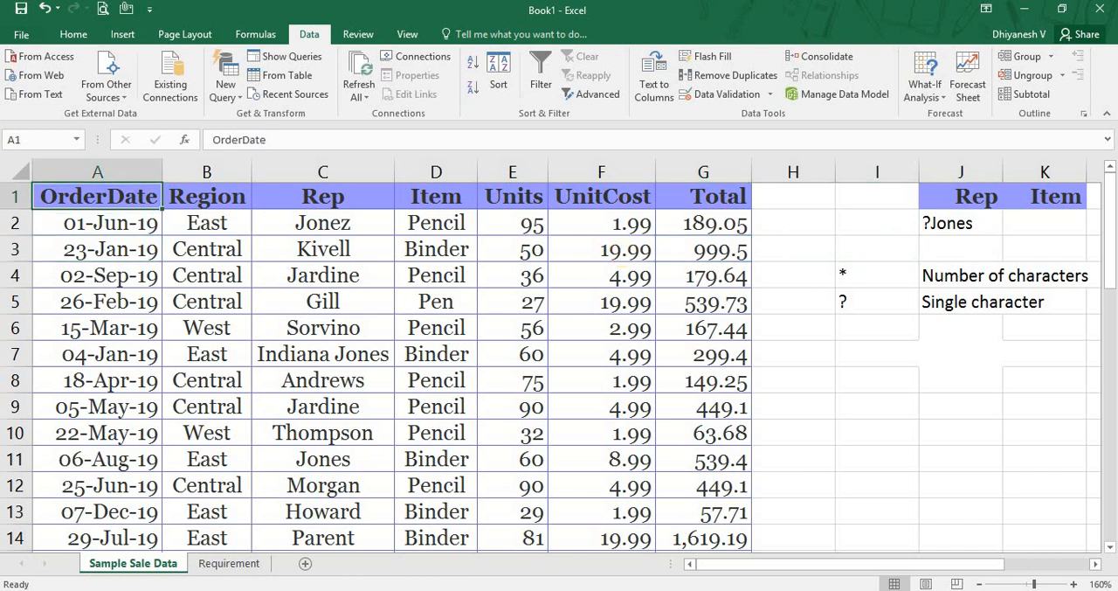
pyautogui.click(590, 93)
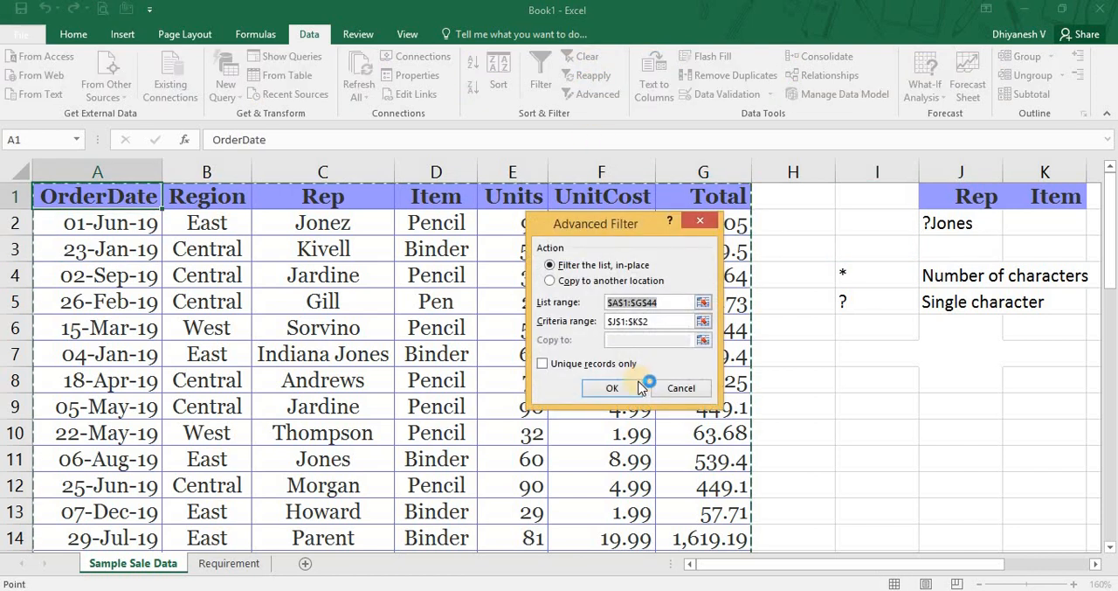
pyautogui.click(639, 387)
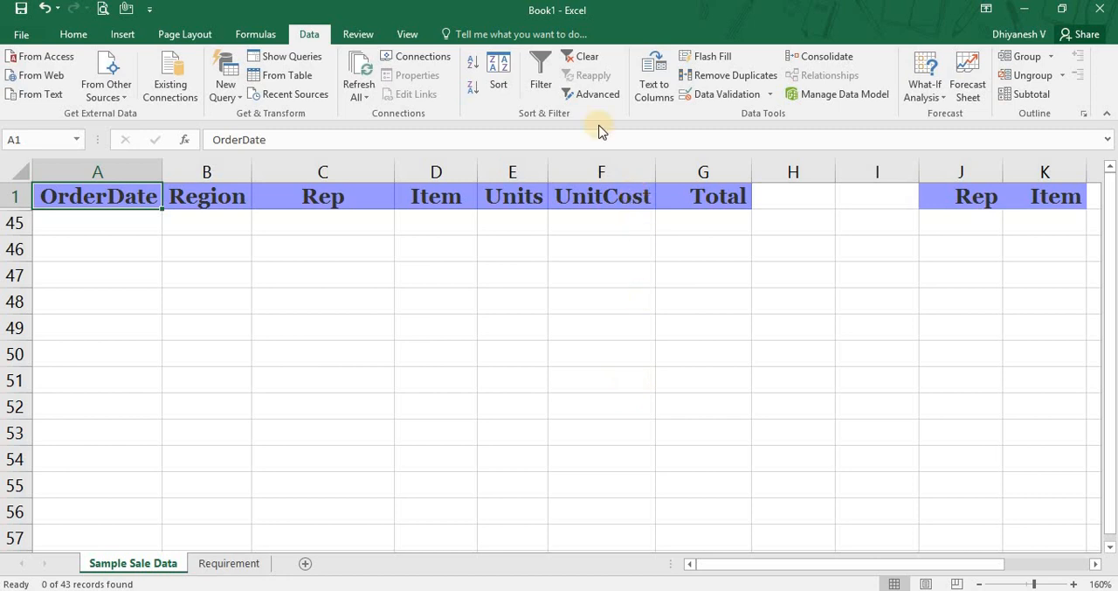
pyautogui.click(580, 56)
# Count the characters before the surname in C7 by highlighting them one at a time, and leave the cell without editing it.
pyautogui.click(325, 358)
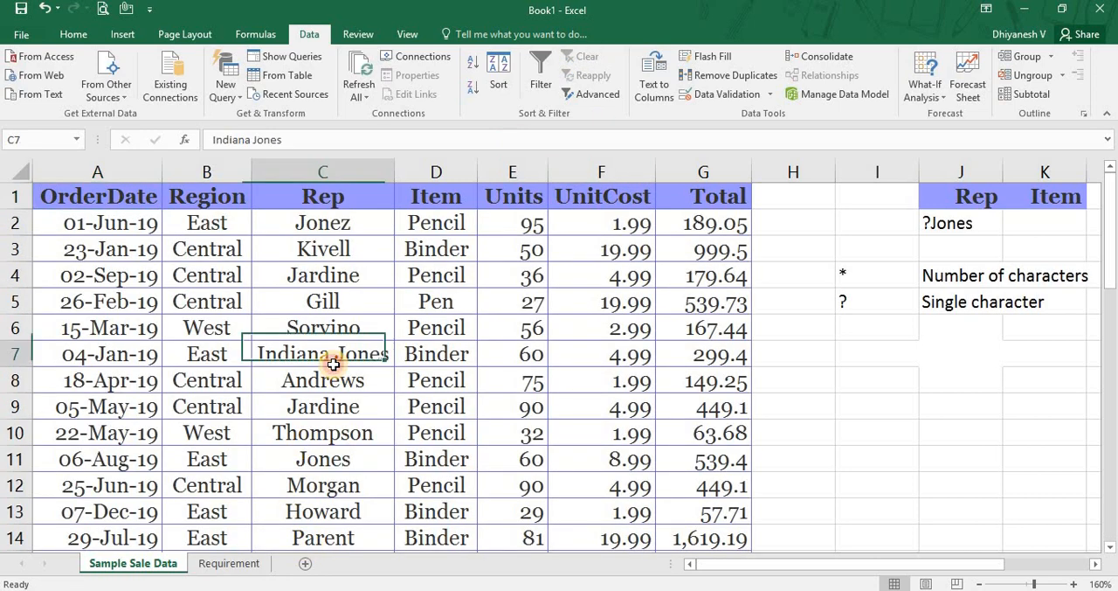
pyautogui.doubleClick(335, 362)
pyautogui.press('Home')
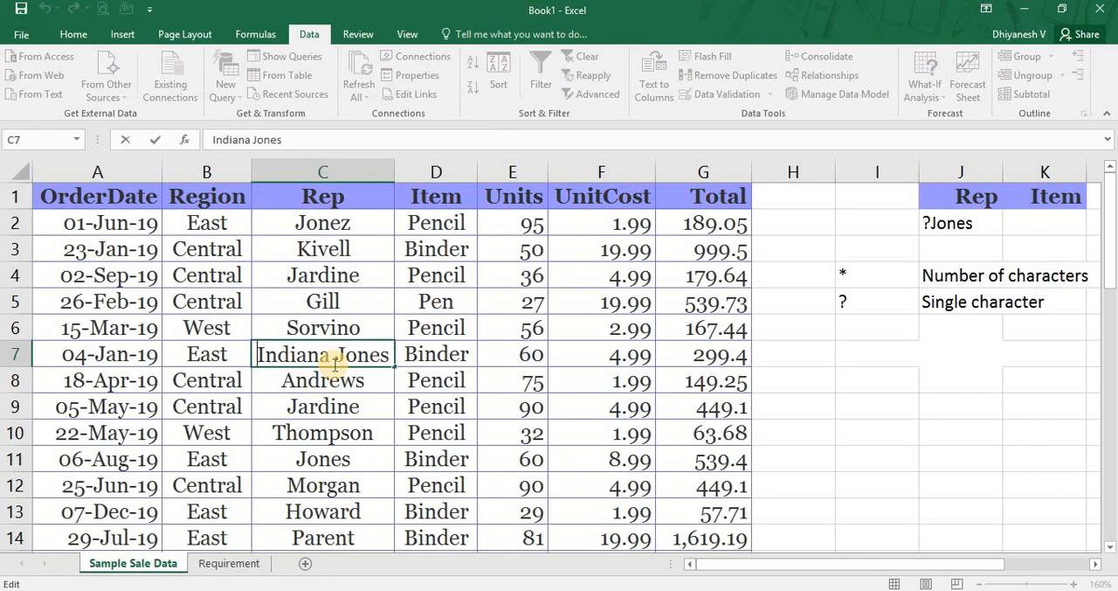
pyautogui.hotkey('shift', 'Right')
pyautogui.hotkey('shift', 'Right')
pyautogui.hotkey('shift', 'Right')
pyautogui.hotkey('shift', 'Right')
pyautogui.hotkey('shift', 'Right')
pyautogui.hotkey('shift', 'Right')
pyautogui.hotkey('shift', 'Right')
pyautogui.hotkey('shift', 'Right')
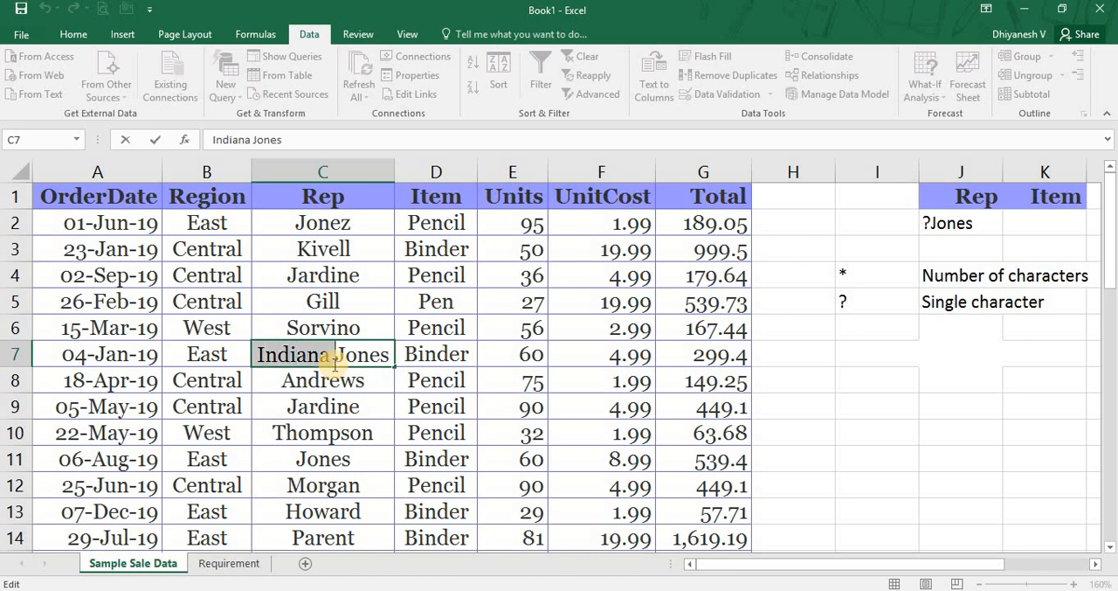
pyautogui.press('Escape')
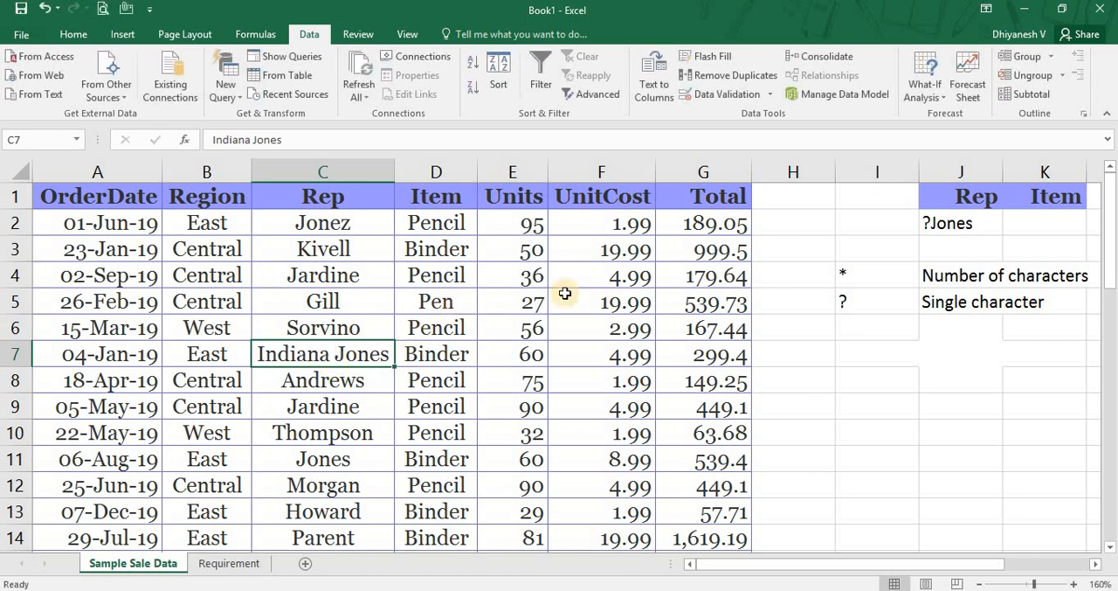
# Extend the Rep criterion in J2 to ????????Jones, with eight leading single-character wildcards.
pyautogui.doubleClick(972, 215)
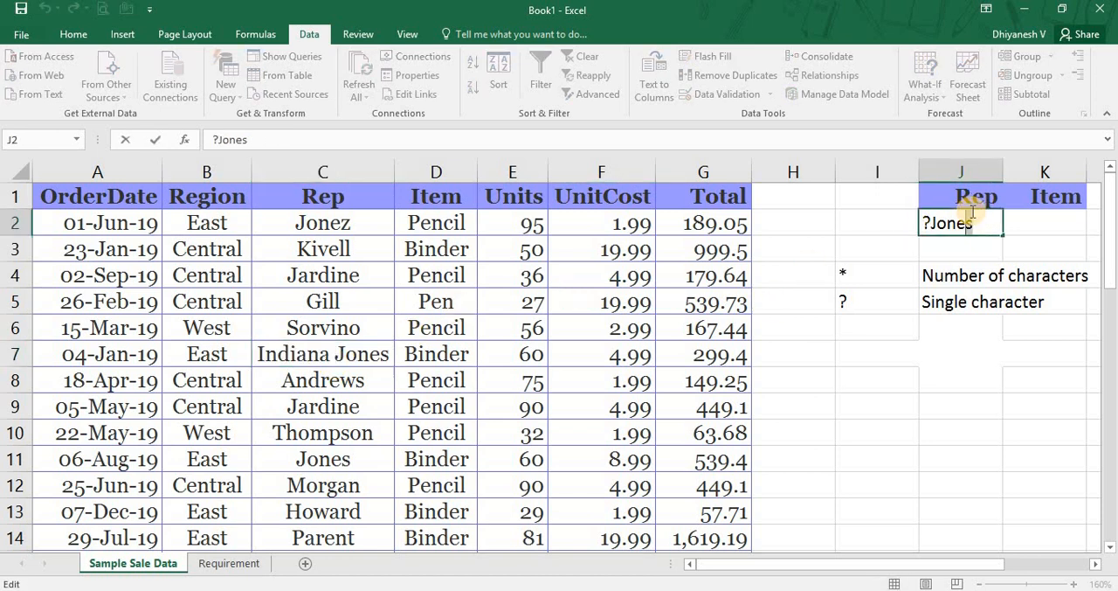
pyautogui.press('Home')
pyautogui.write('??')
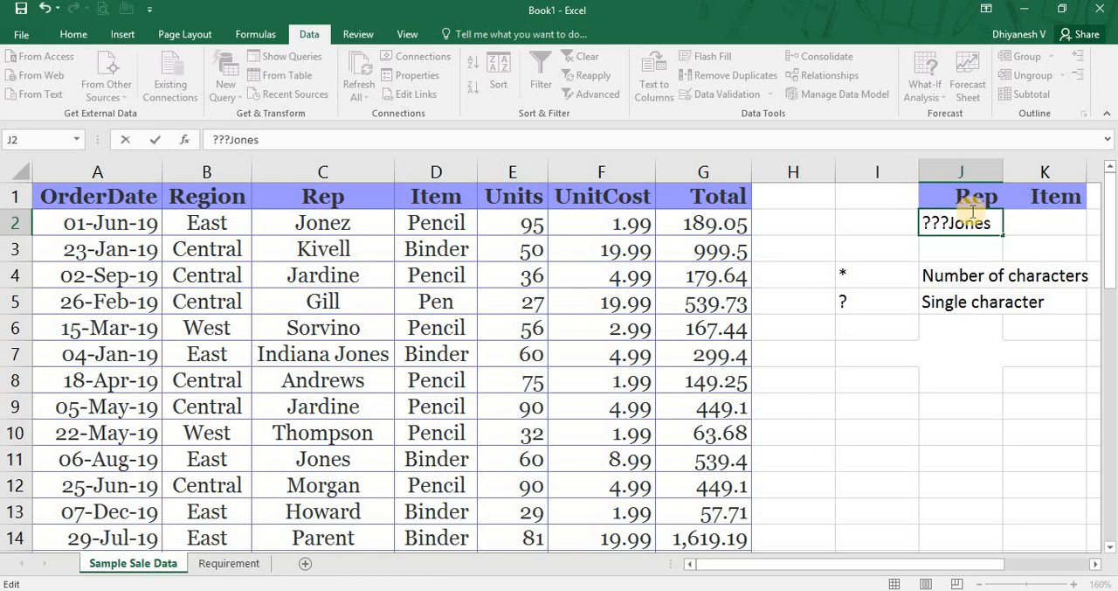
pyautogui.write('??????')
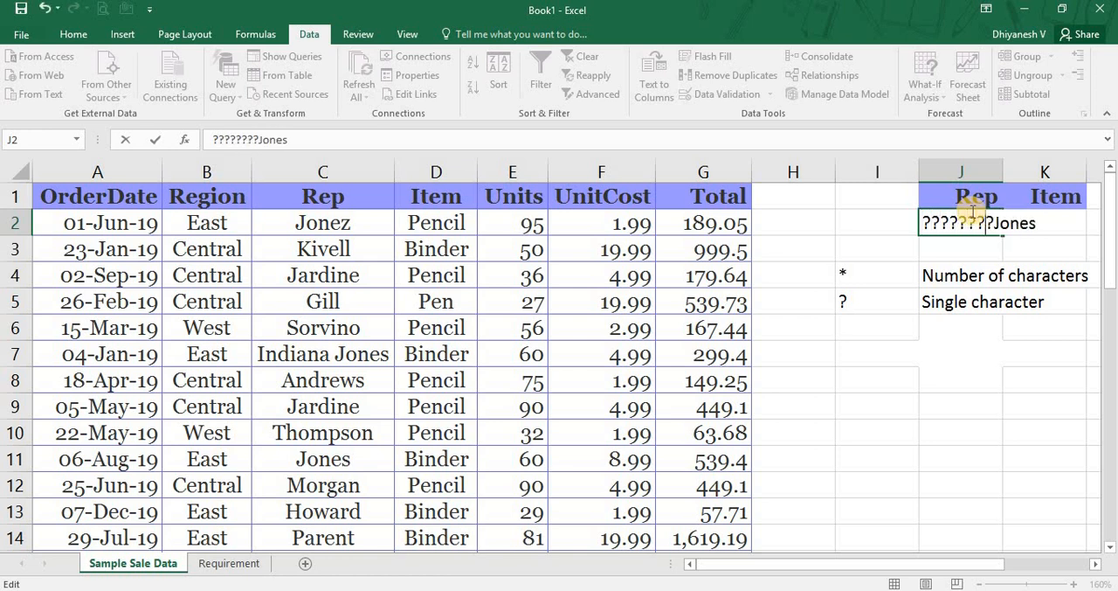
pyautogui.press('Return')
pyautogui.click(973, 212)
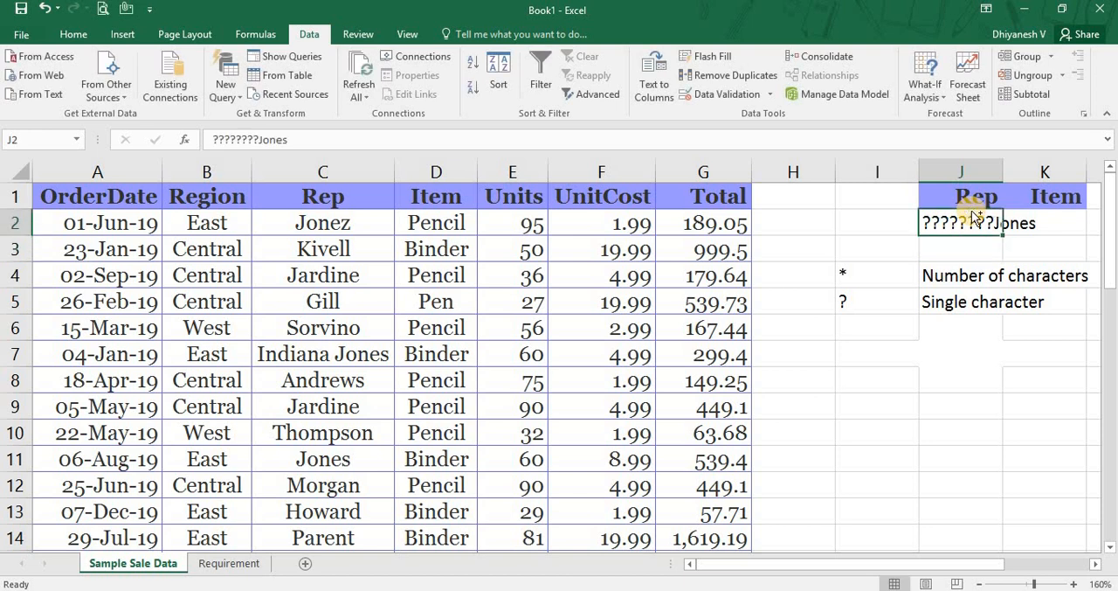
# Filter A1:G44 in place by the ????????Jones criterion, select the matching Rep cell C7, clear the filter and return to J2.
pyautogui.hotkey('ctrl', 'Left')
pyautogui.hotkey('ctrl', 'Left')
pyautogui.hotkey('ctrl', 'Up')
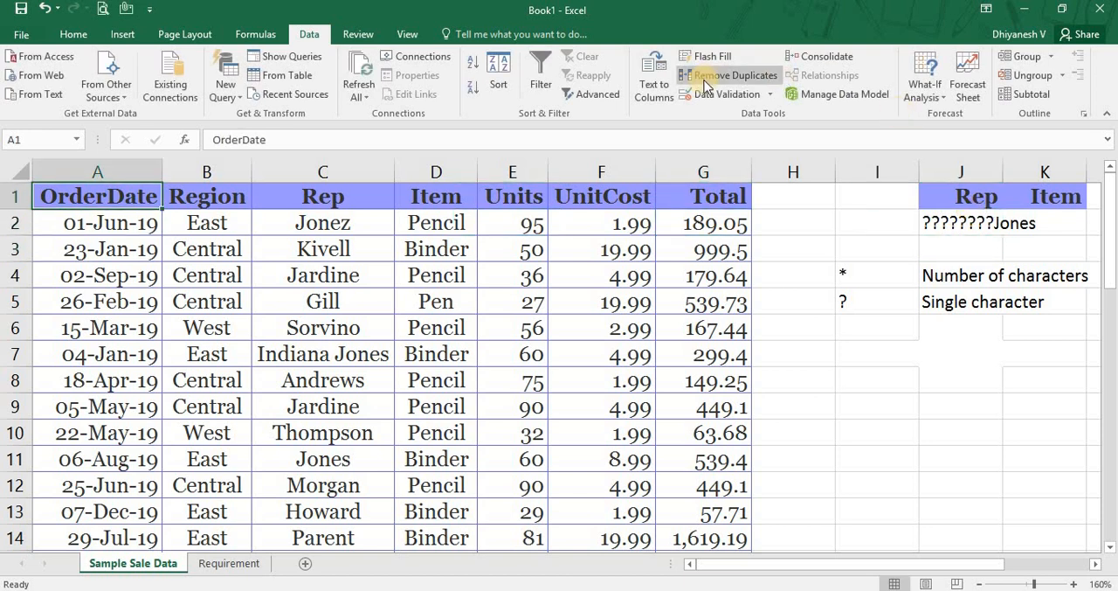
pyautogui.click(592, 93)
pyautogui.click(622, 388)
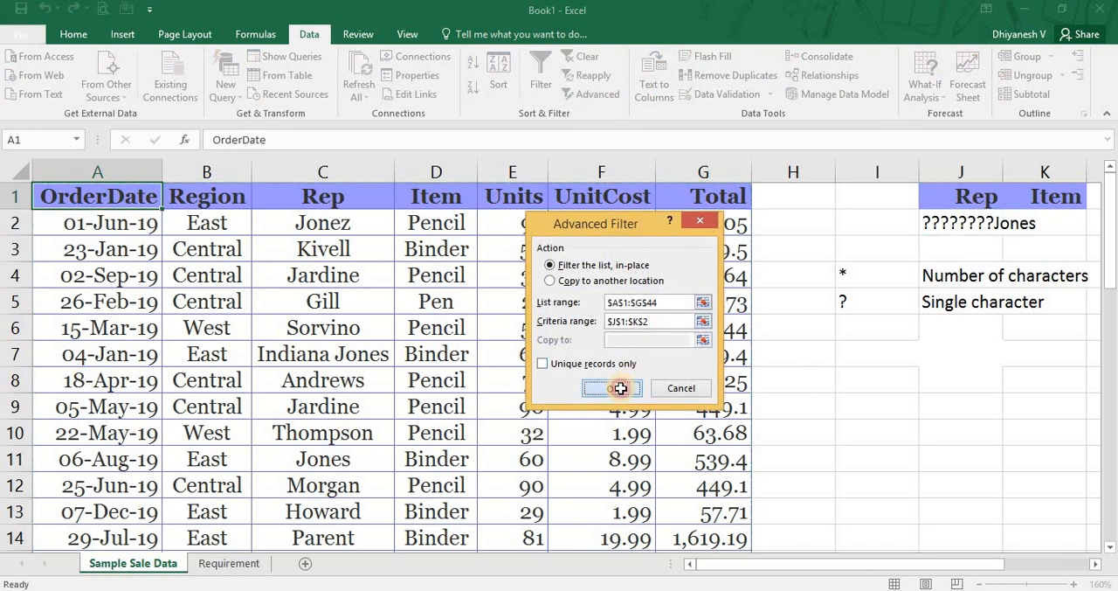
pyautogui.click(300, 222)
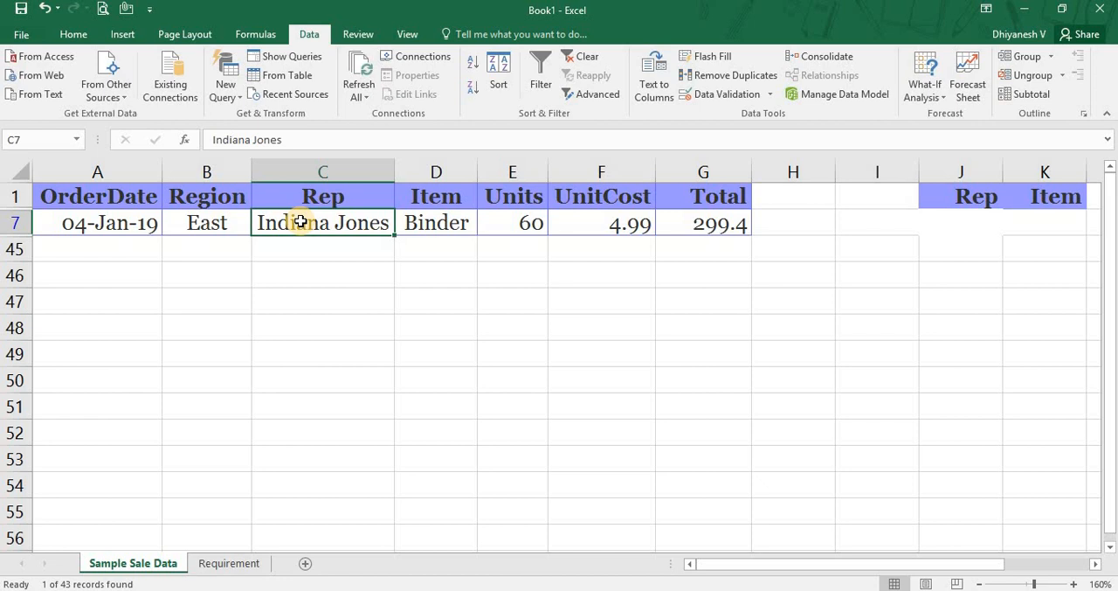
pyautogui.click(587, 58)
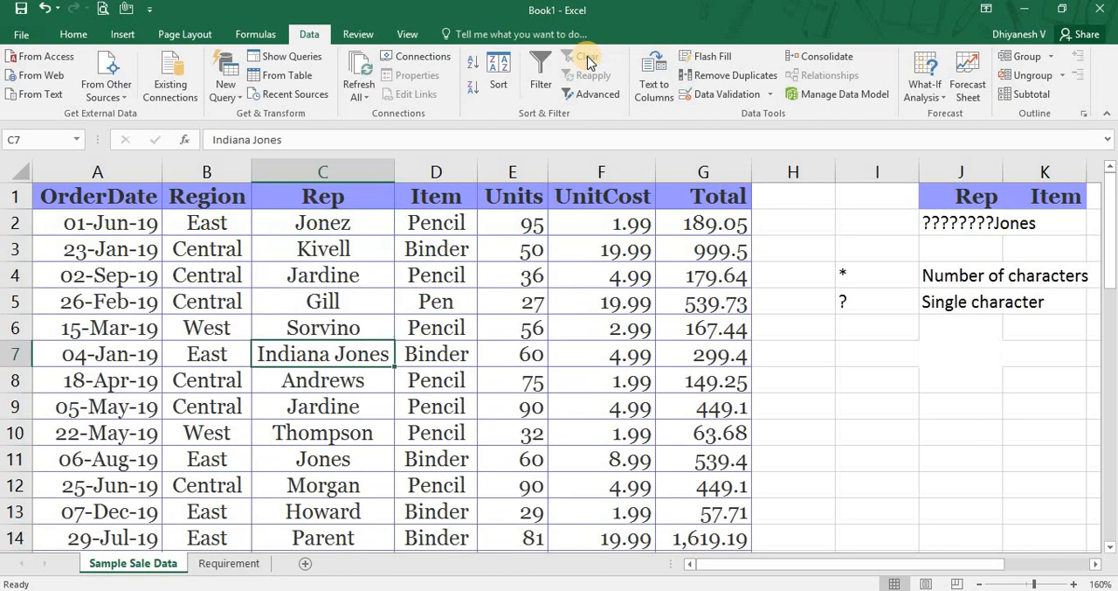
pyautogui.click(935, 229)
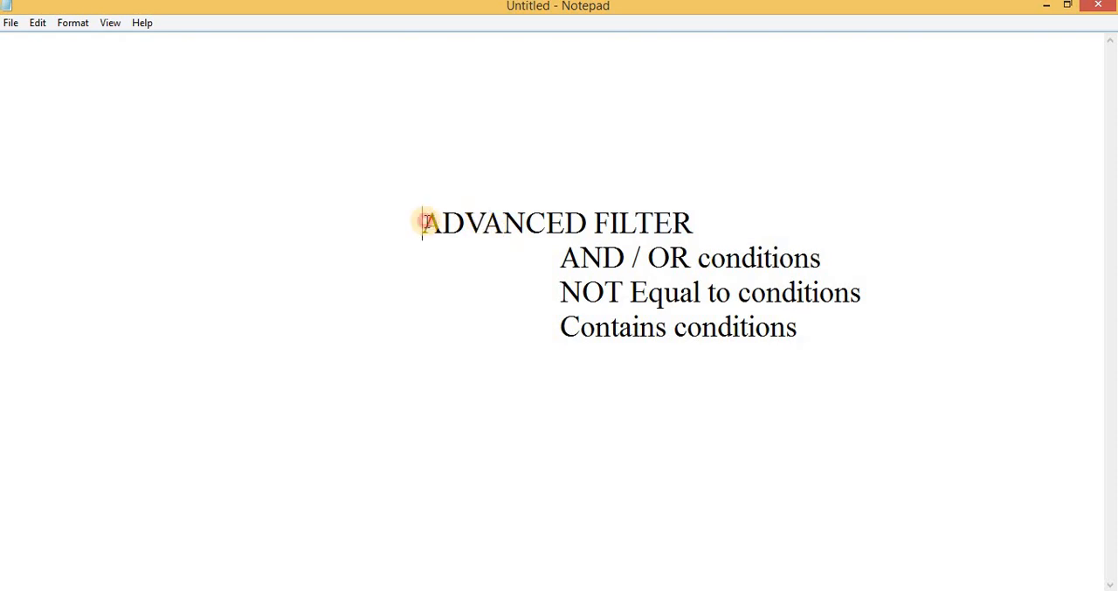
# Switch to the Notepad summary and highlight the Advanced Filter heading and its AND / OR, NOT Equal to and Contains conditions lines.
pyautogui.moveTo(421, 224); pyautogui.dragTo(715, 229)
pyautogui.moveTo(580, 257); pyautogui.dragTo(844, 257)
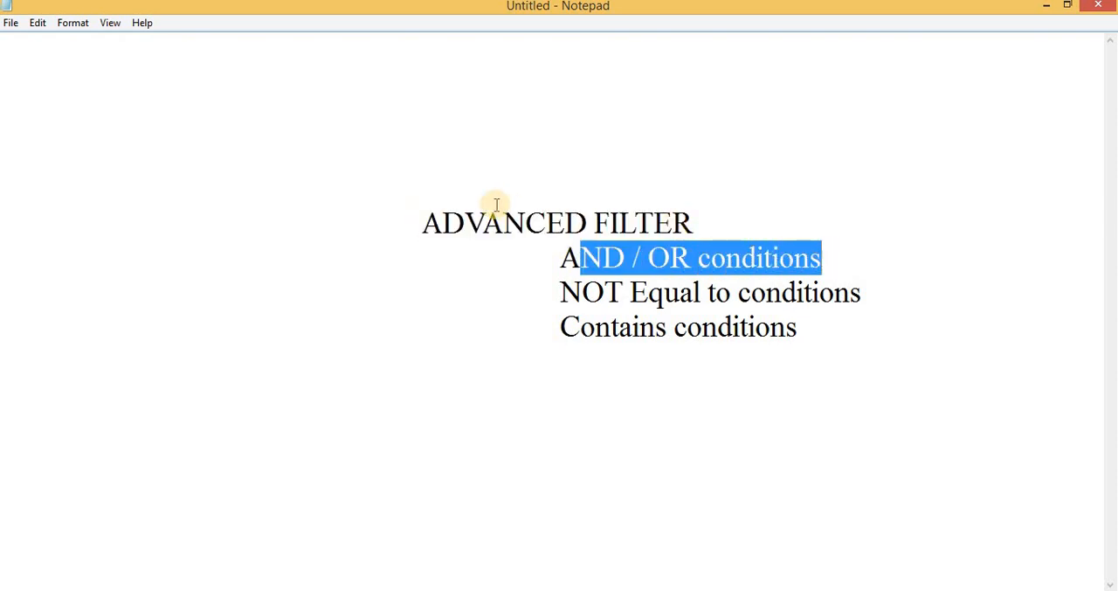
pyautogui.click(559, 266)
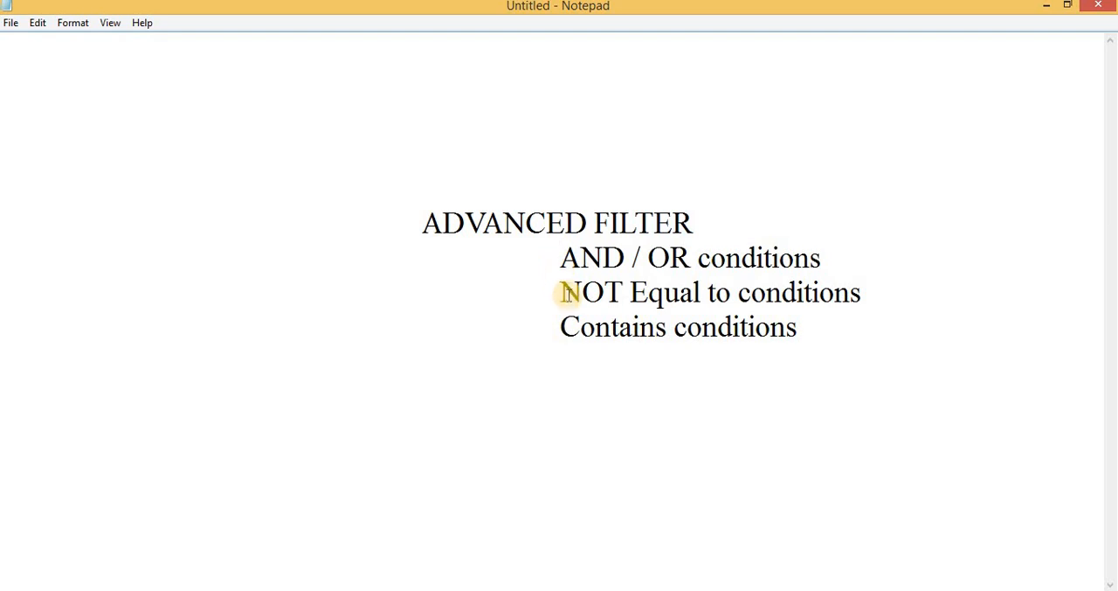
pyautogui.click(568, 297)
pyautogui.moveTo(574, 297); pyautogui.dragTo(973, 304)
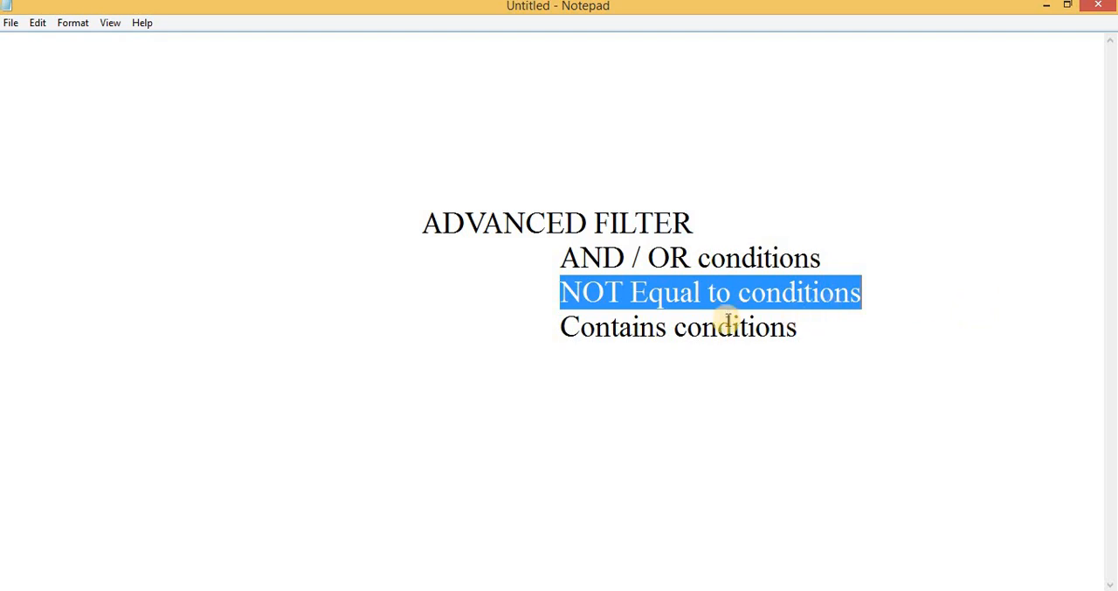
pyautogui.click(541, 325)
pyautogui.moveTo(542, 326); pyautogui.dragTo(826, 346)
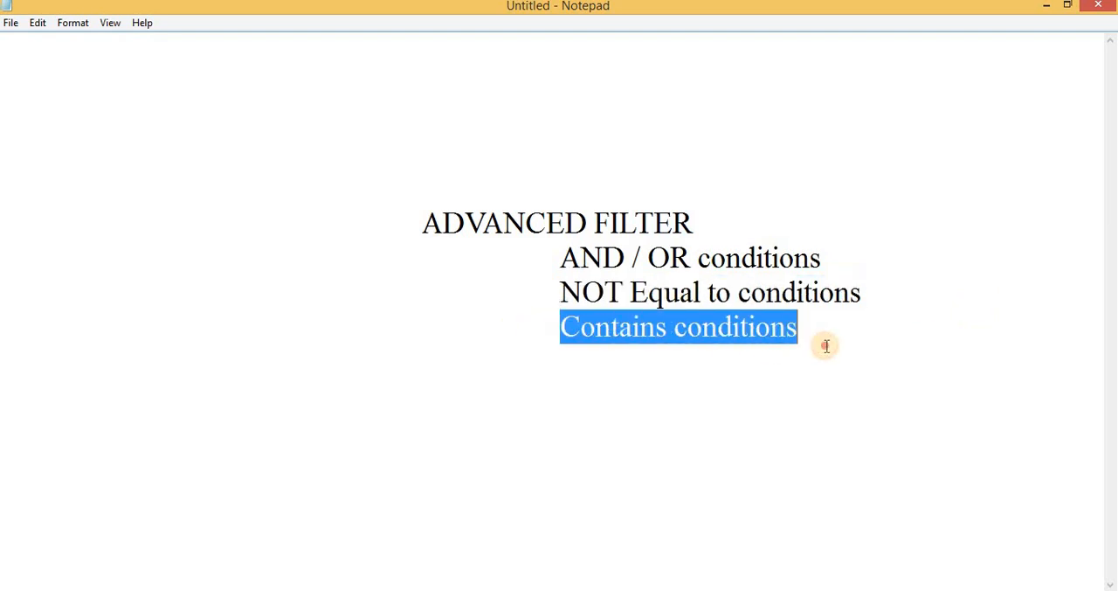